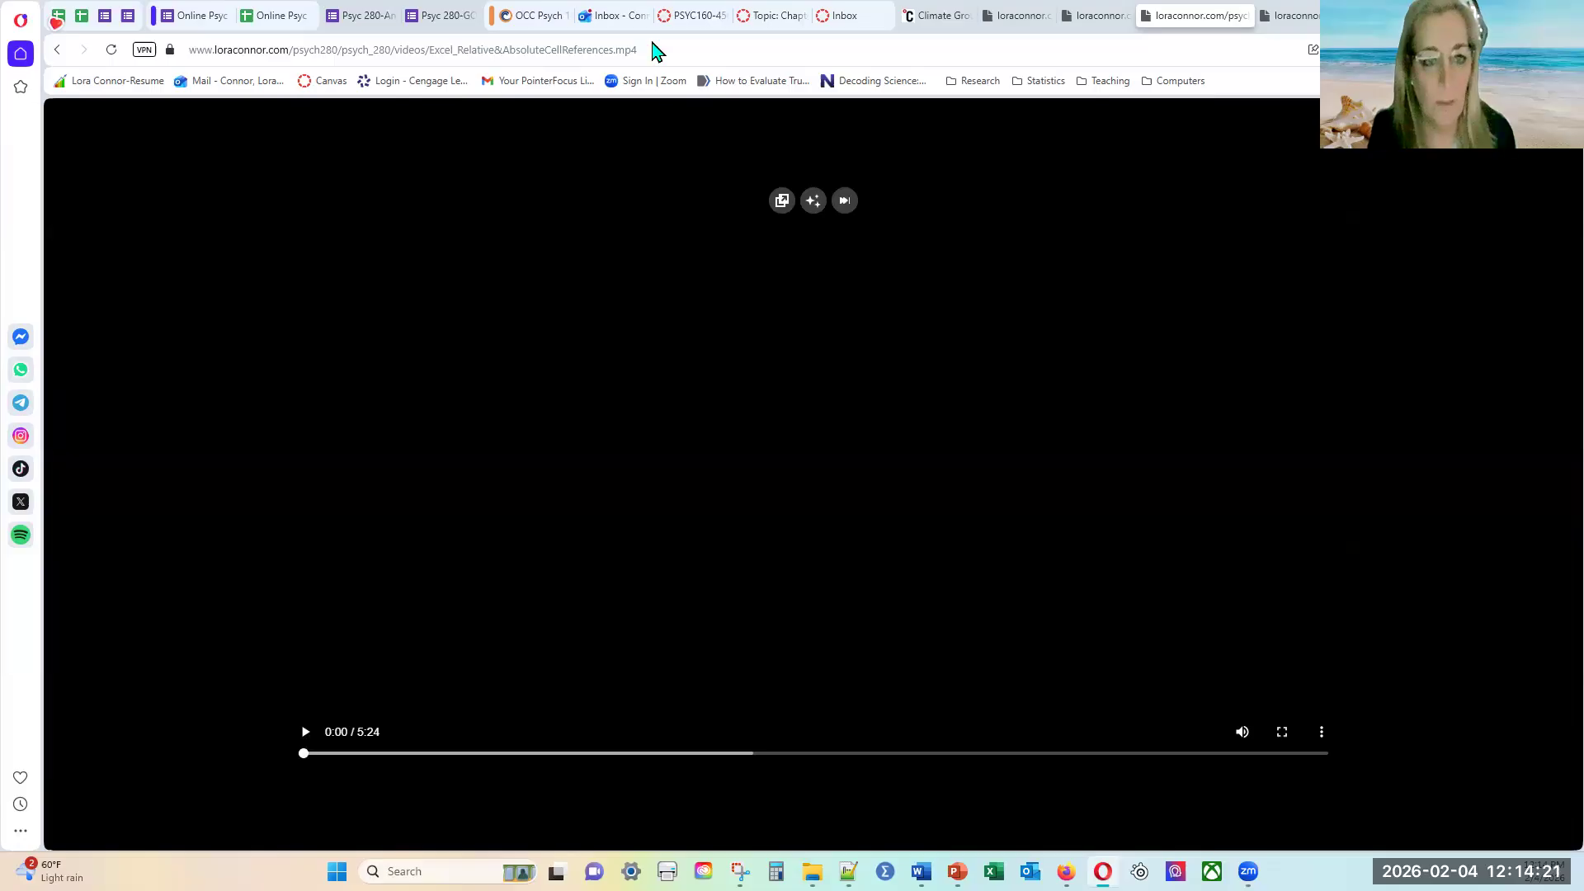
- Play the Excel relative and absolute cell references video and pause it near the end
left_click(305, 731)
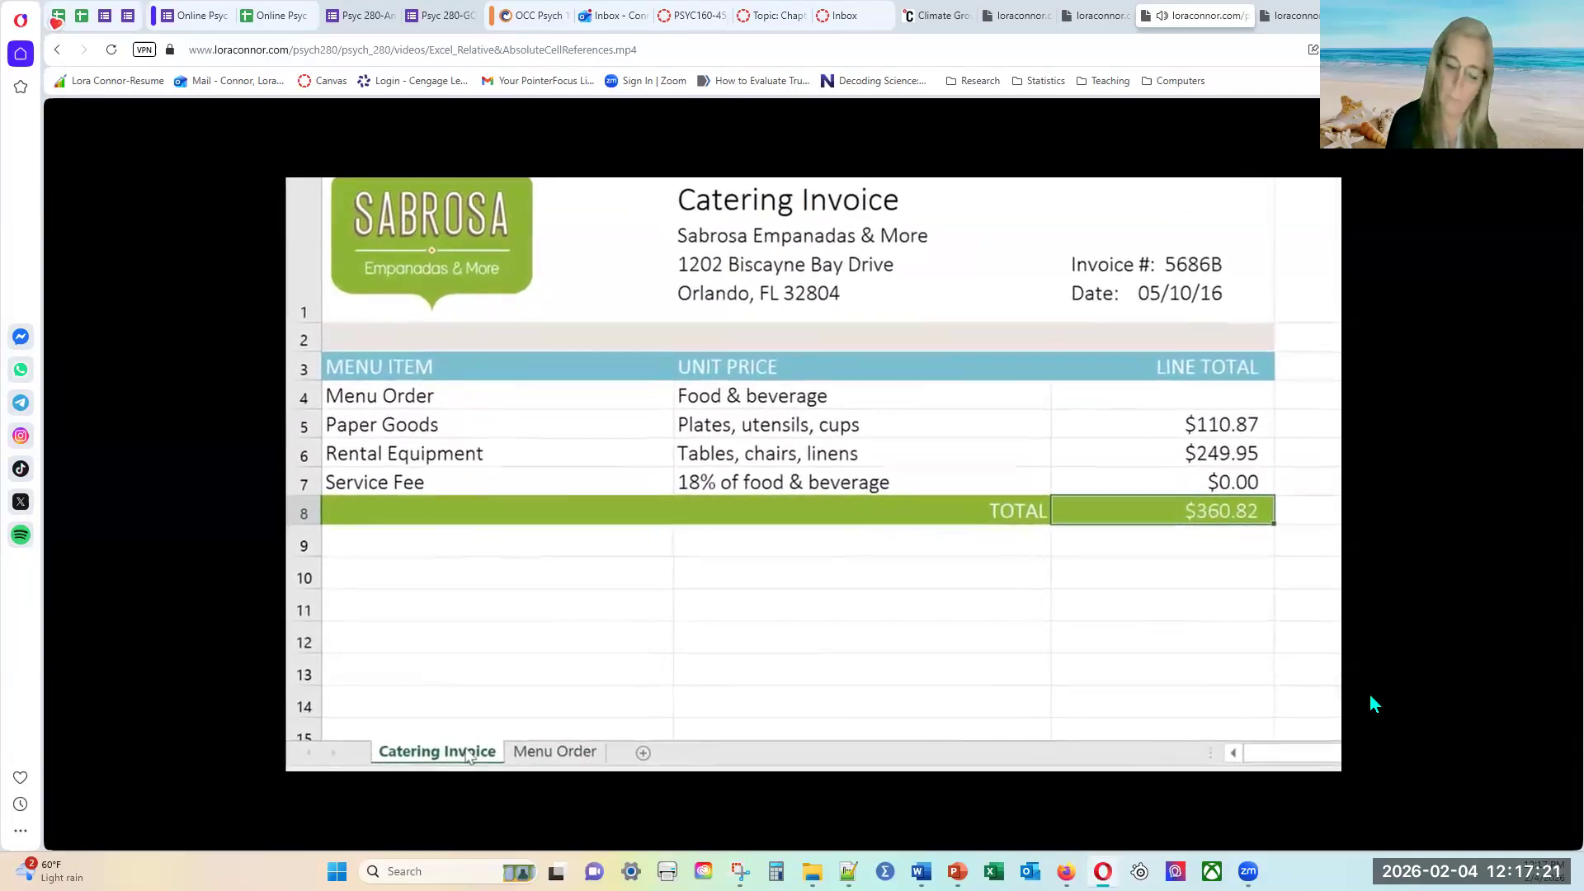
mouse_move(1337, 681)
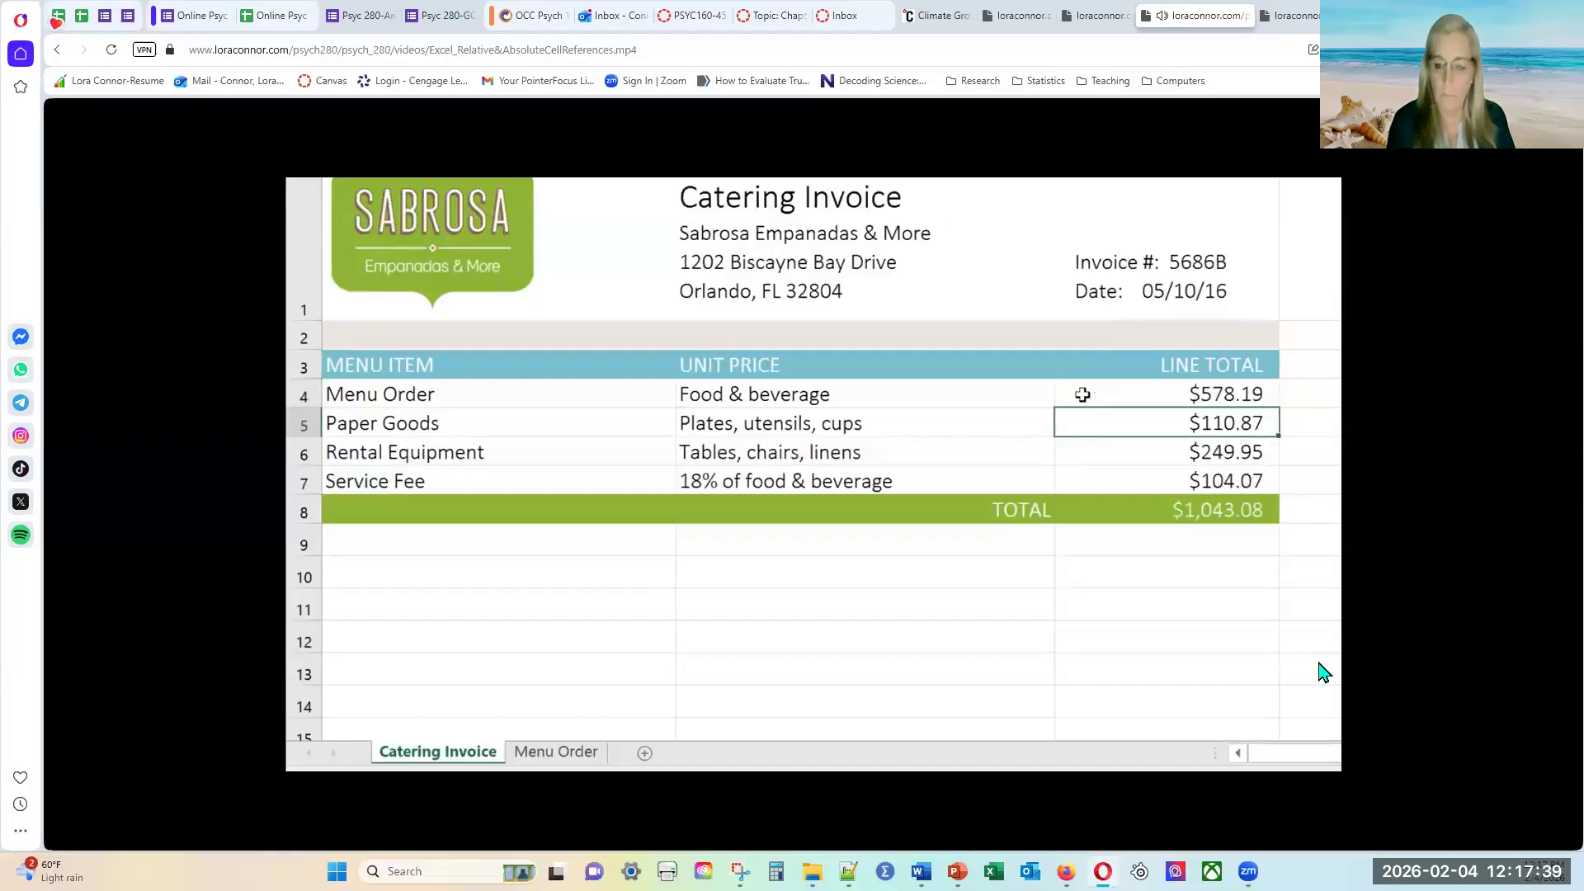
mouse_move(1311, 657)
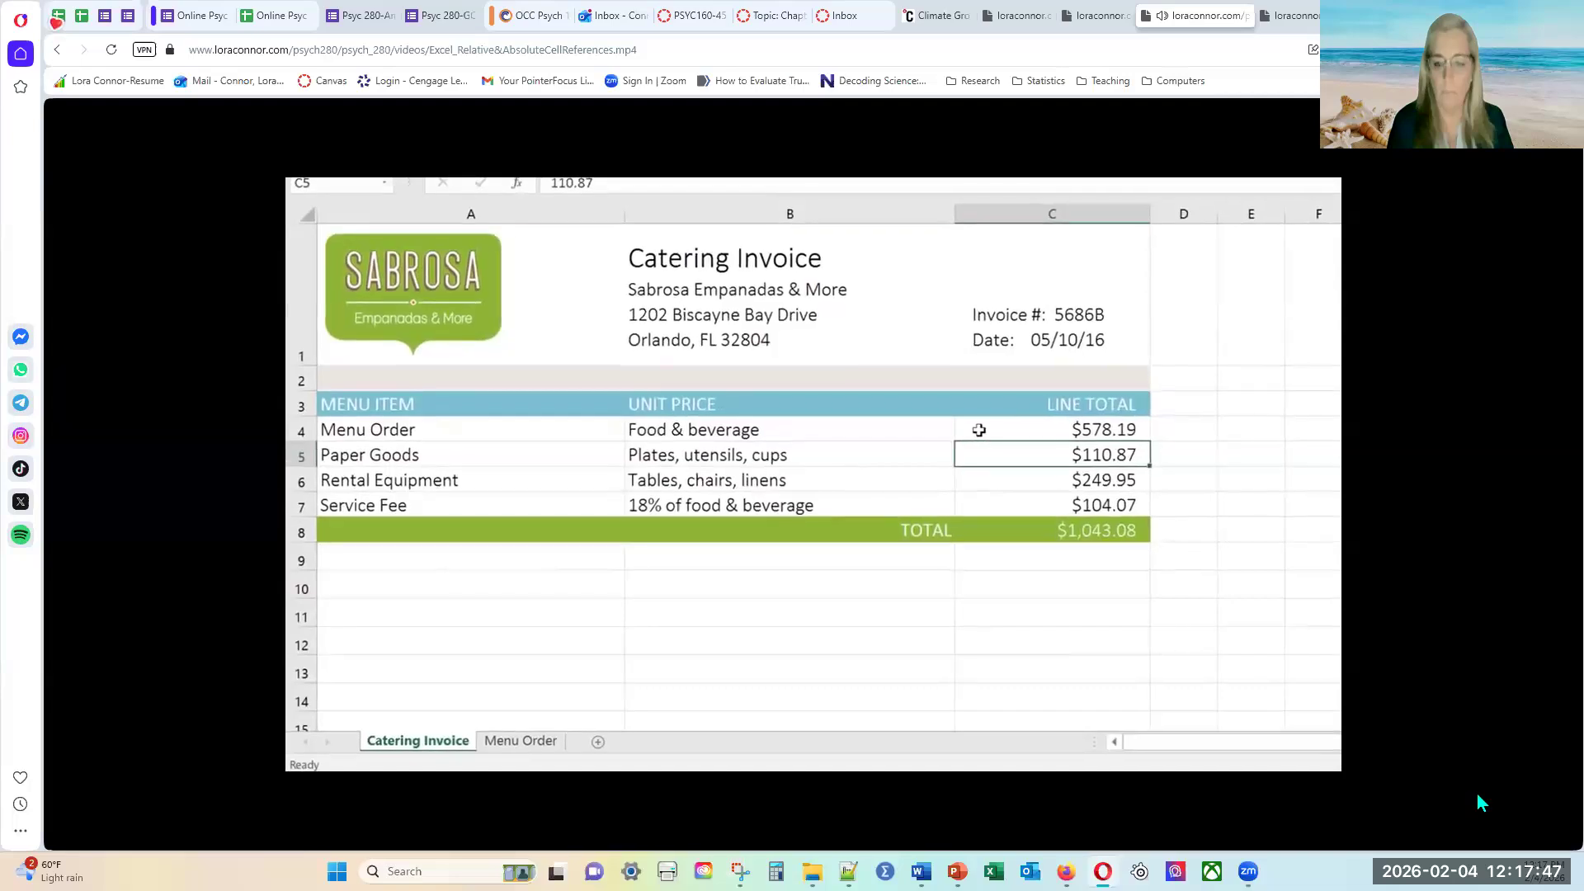
mouse_move(885, 674)
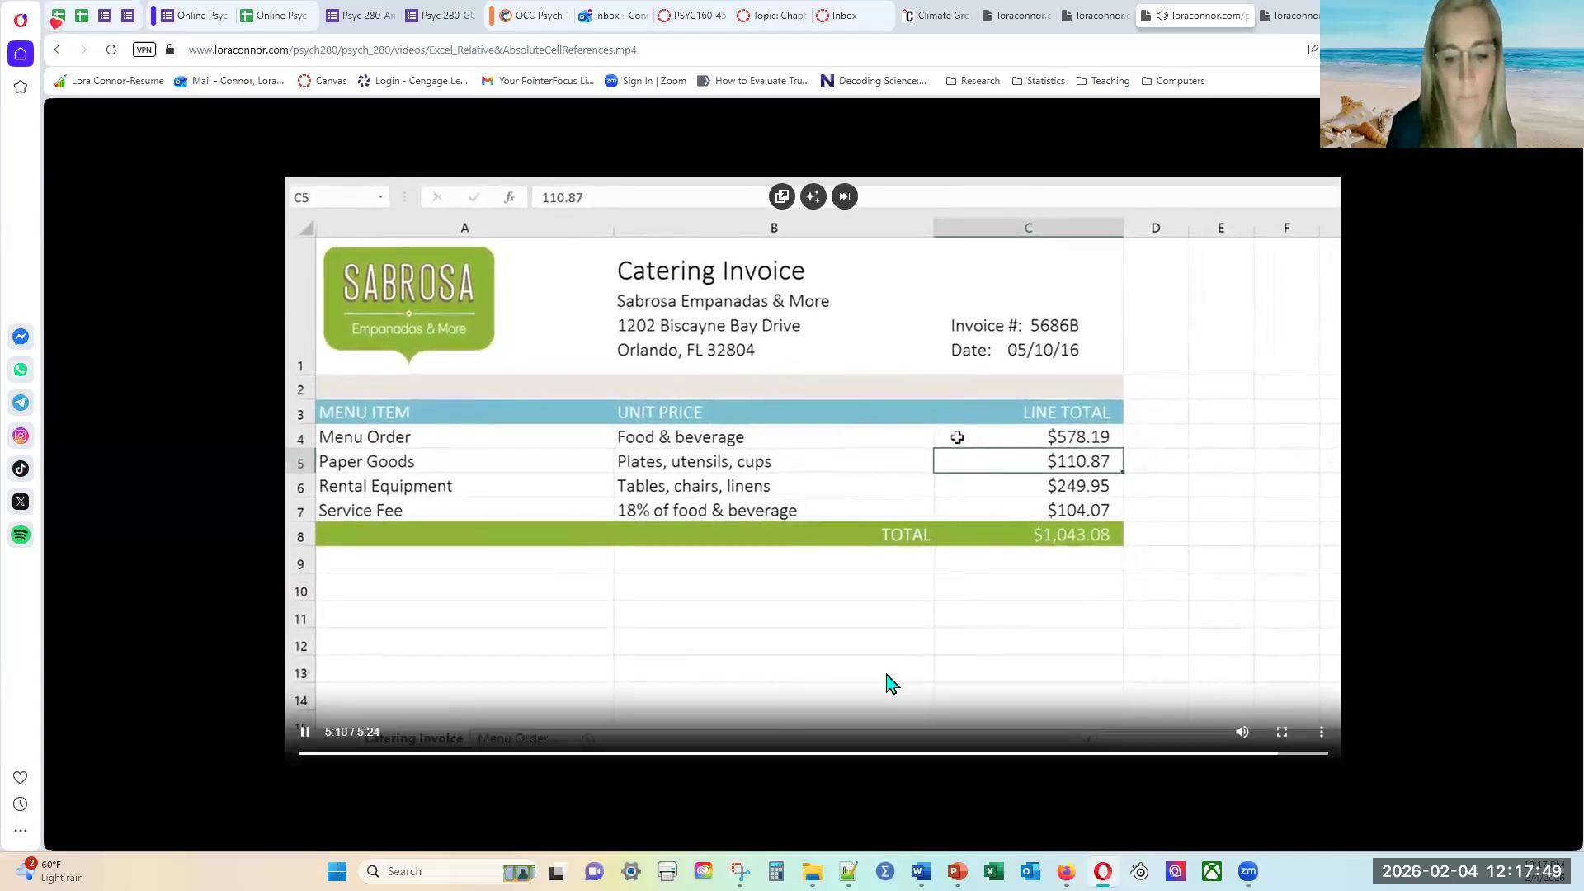
left_click(304, 734)
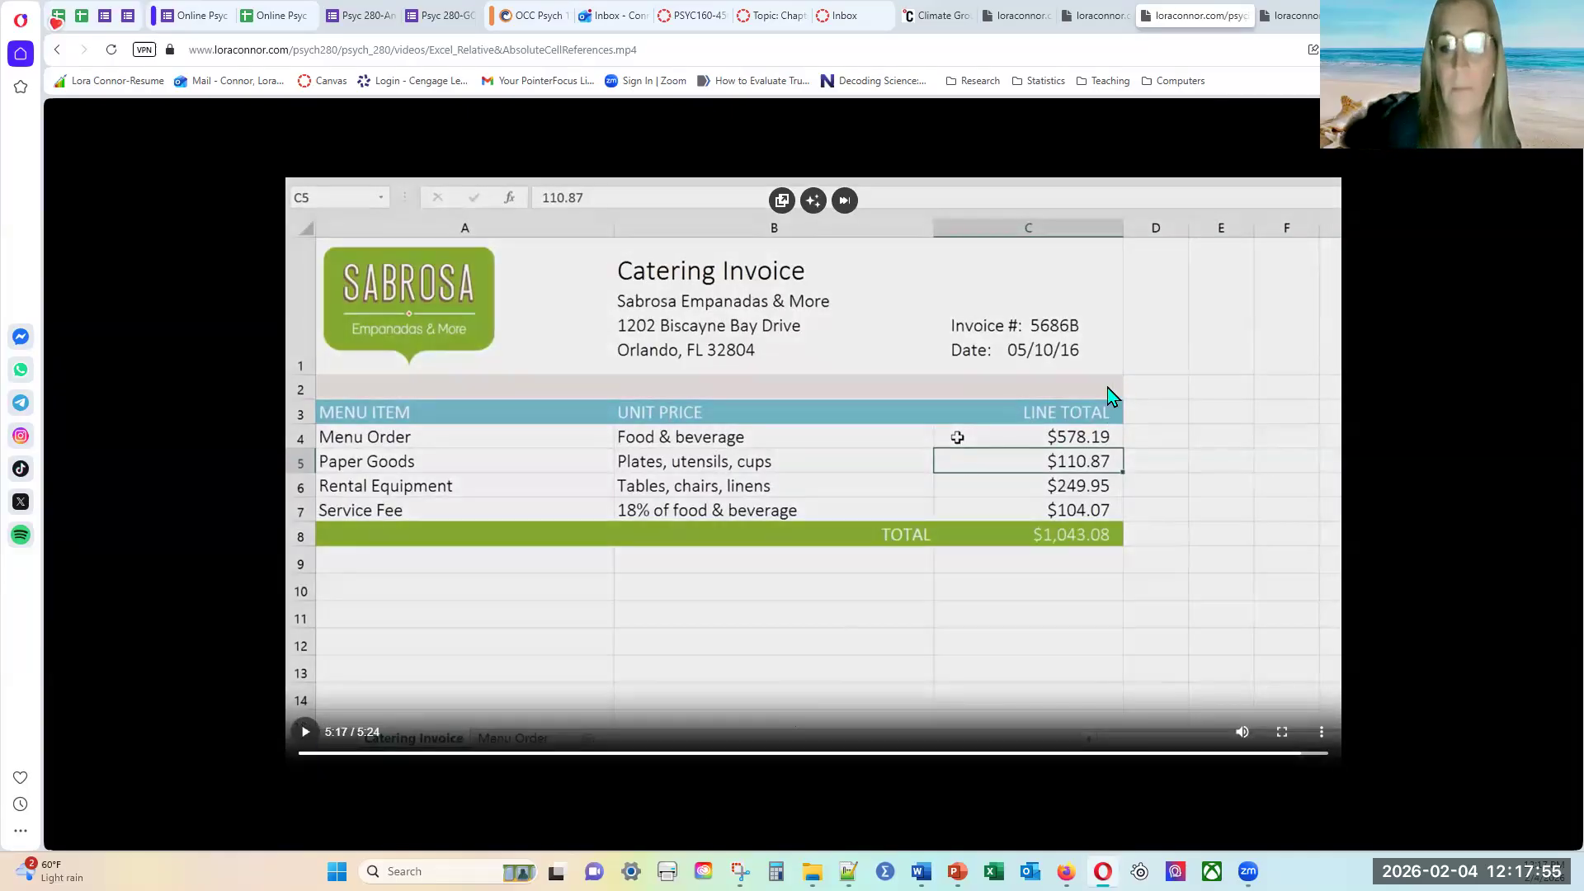
- Open the Excel_Functions.mp4 video, play it, and pause it near the end
left_click(1293, 15)
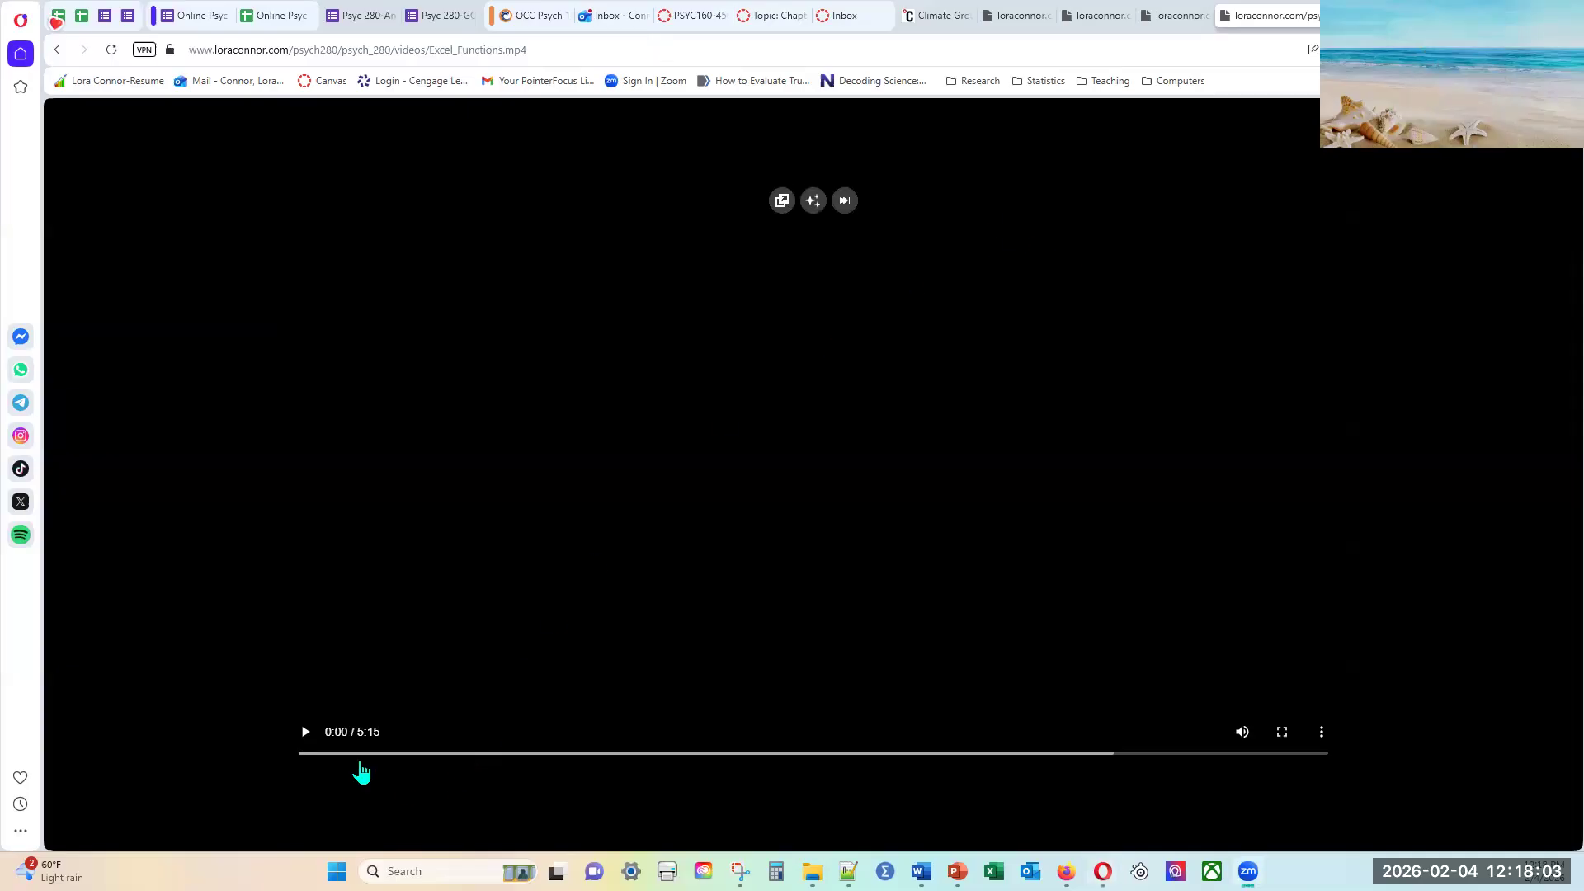
left_click(302, 739)
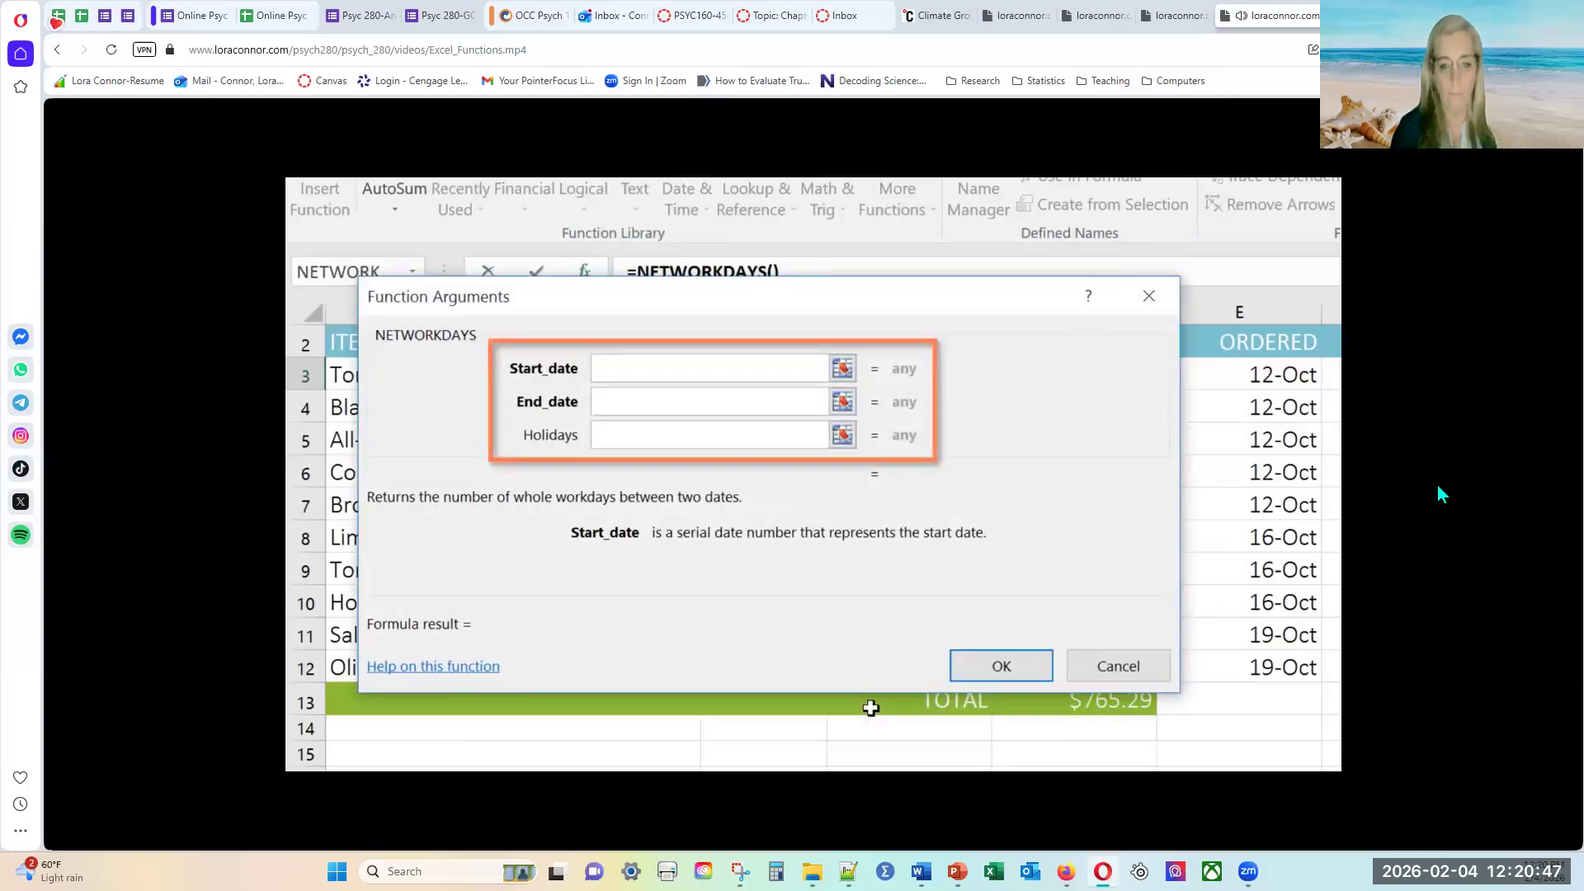
mouse_move(1305, 412)
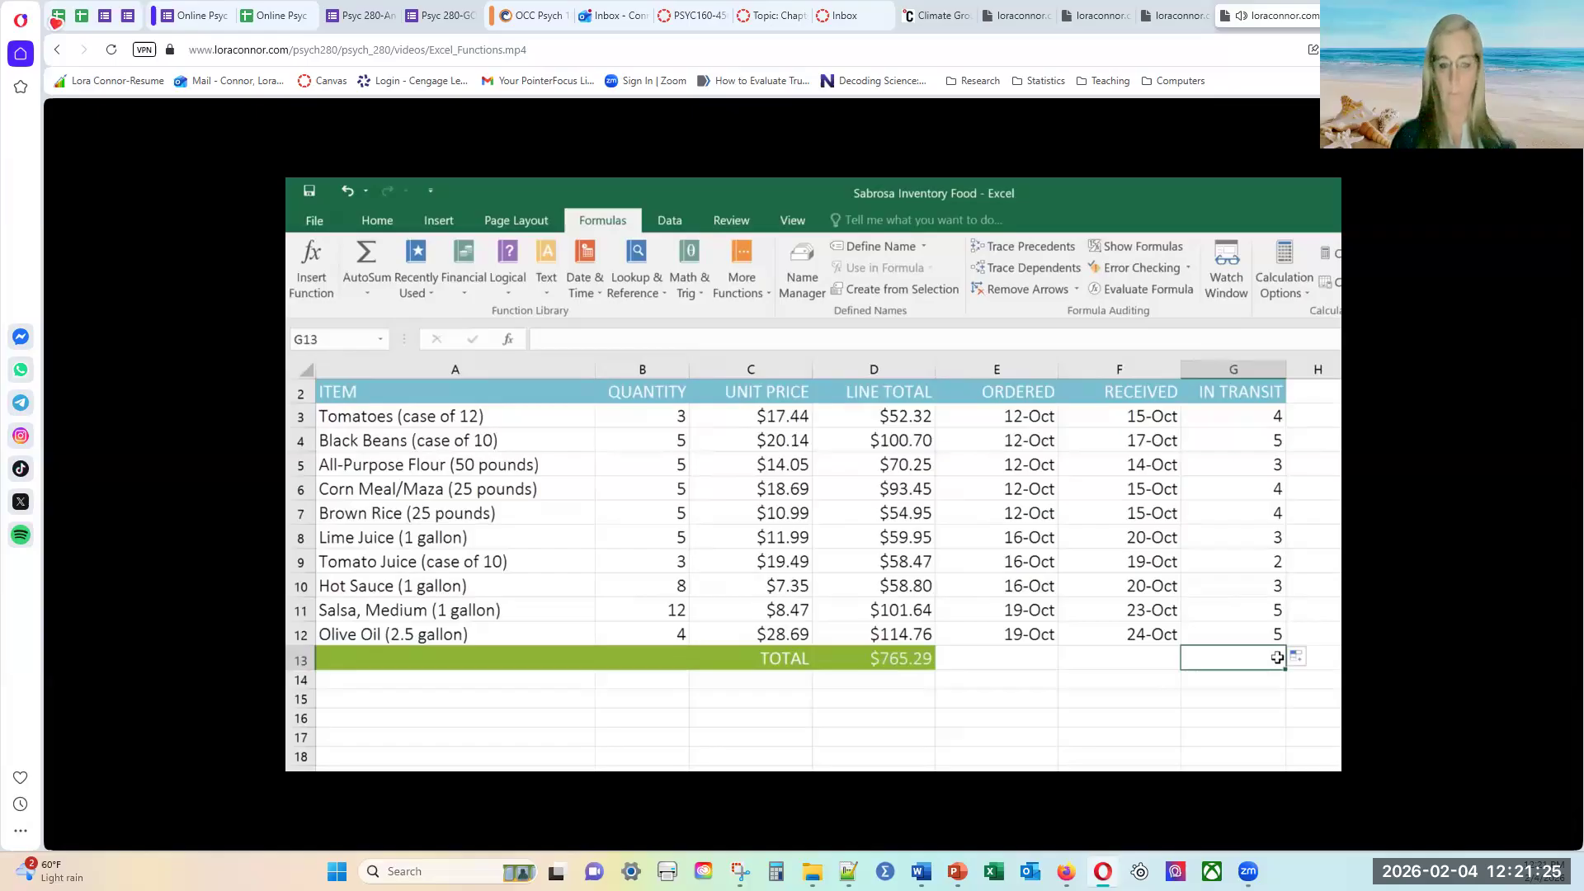
mouse_move(1061, 387)
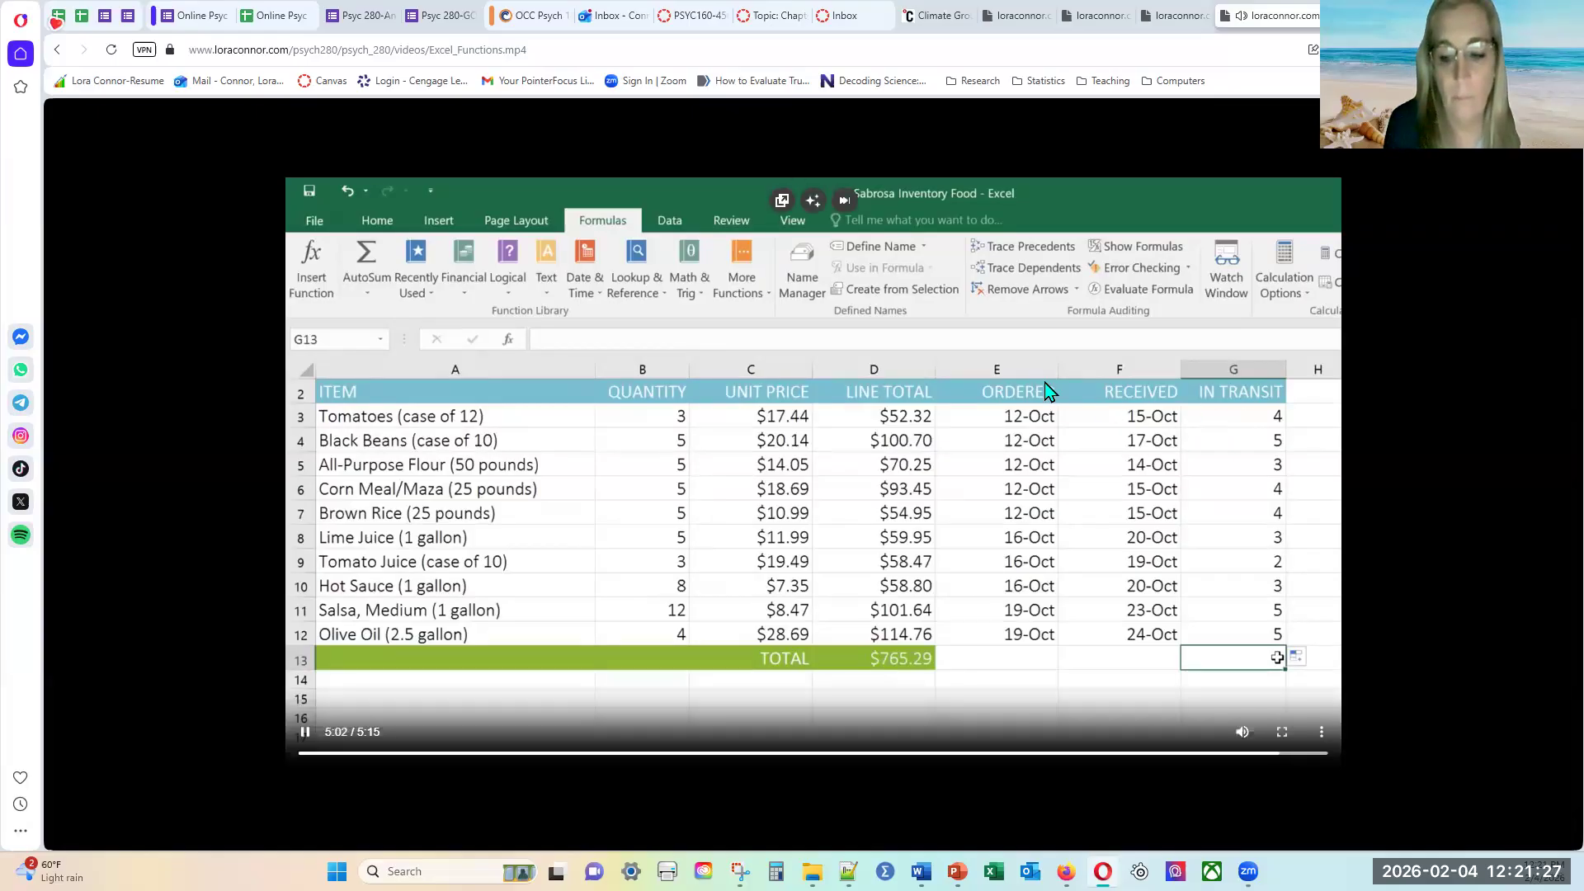
left_click(304, 734)
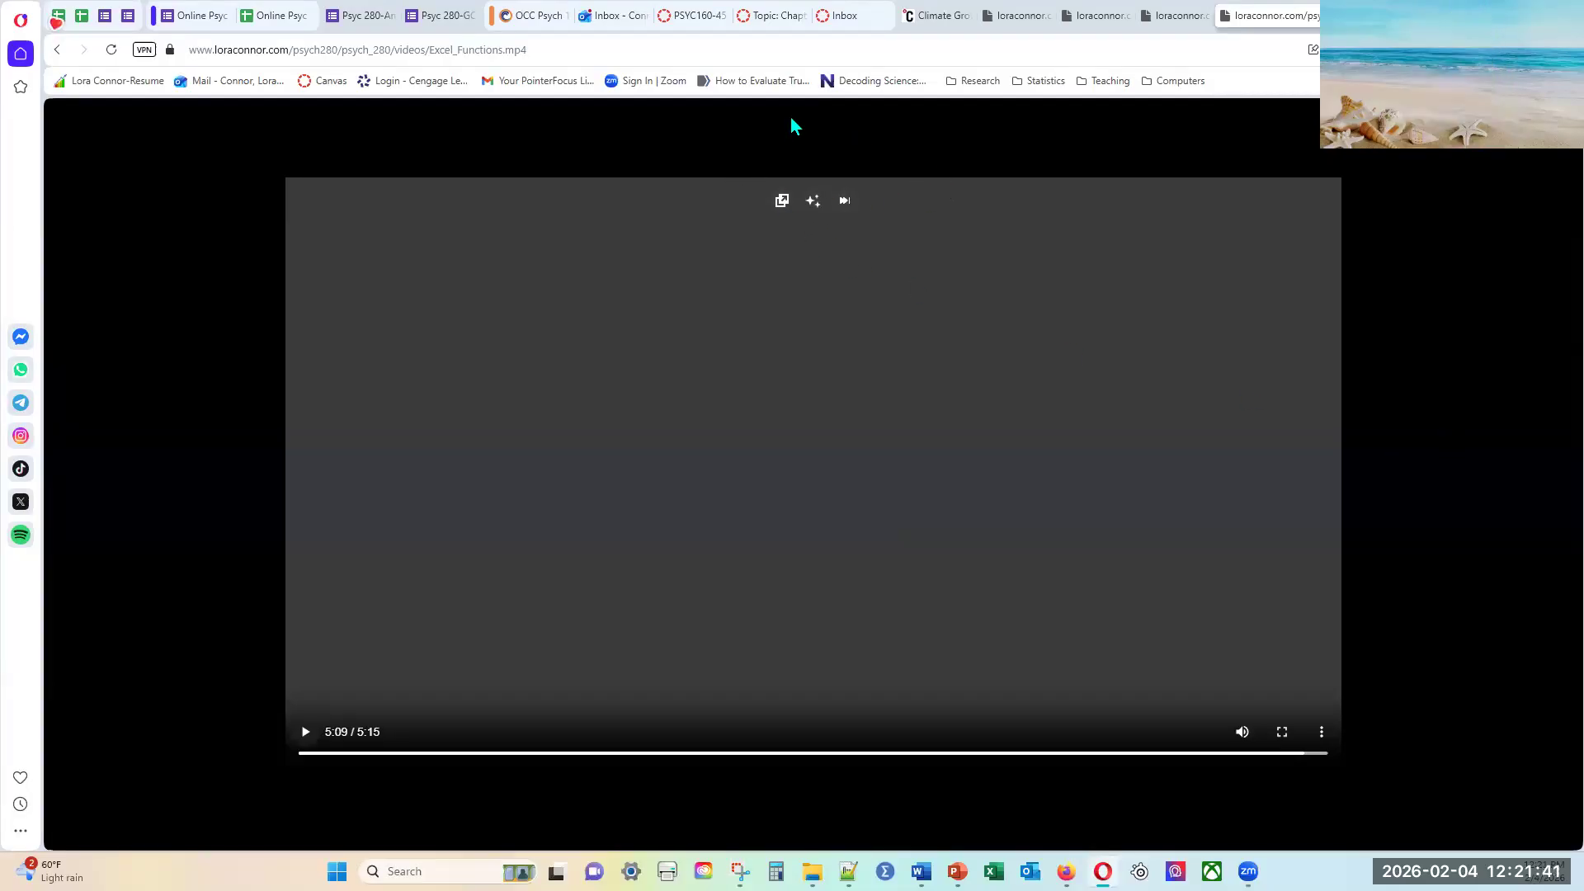
- Download the Class Survey Excel data from the PSYC160 Chapter 1 SPSS & Excel Exercises discussion and open the workbook
left_click(713, 18)
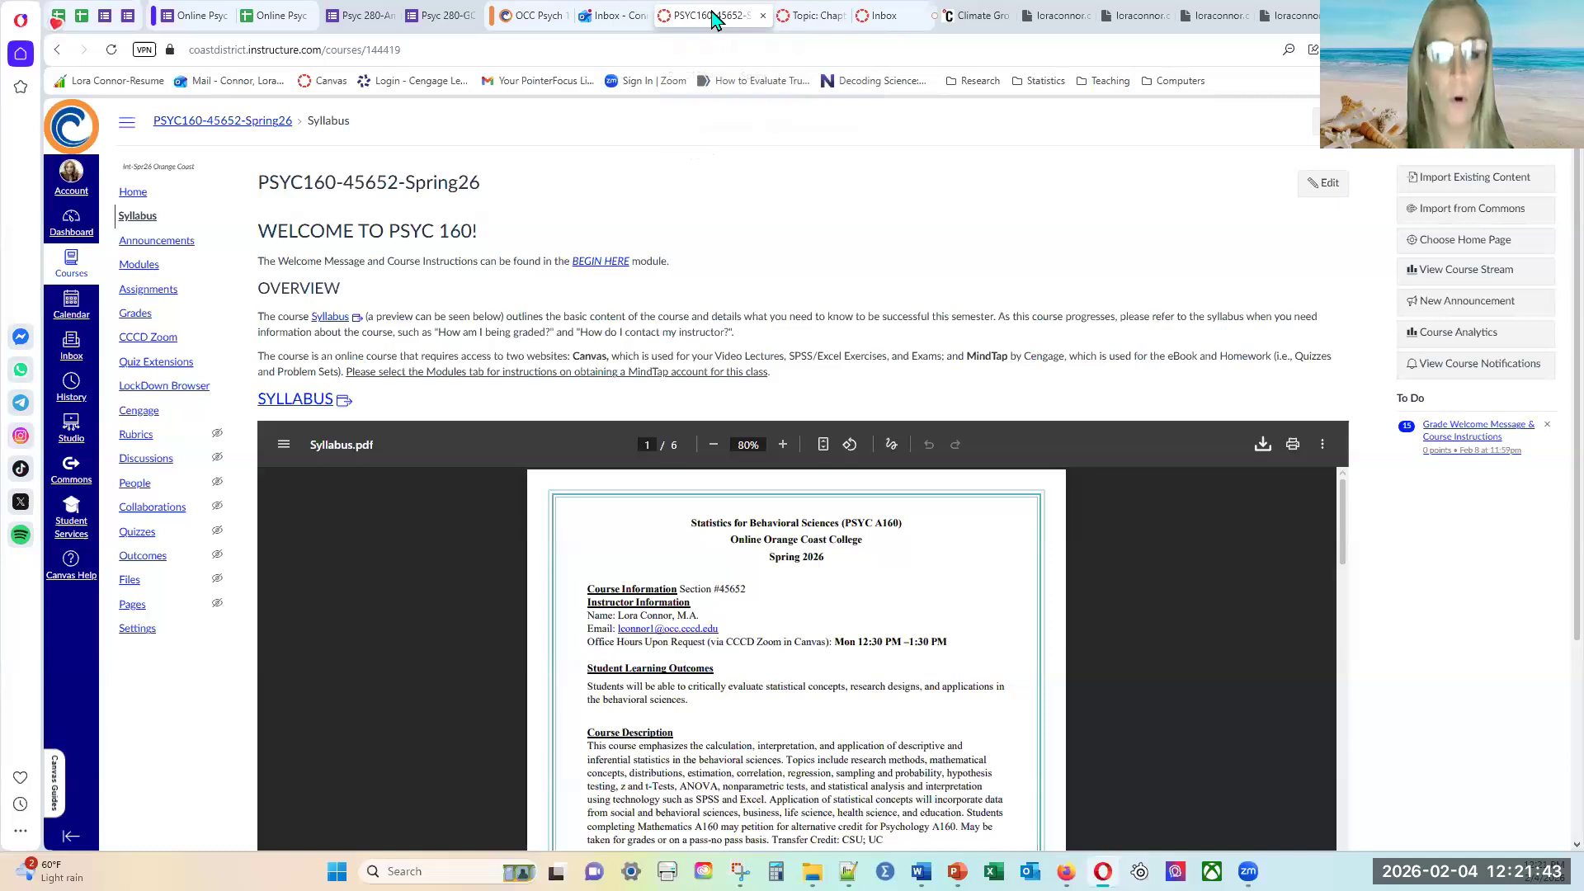
left_click(809, 16)
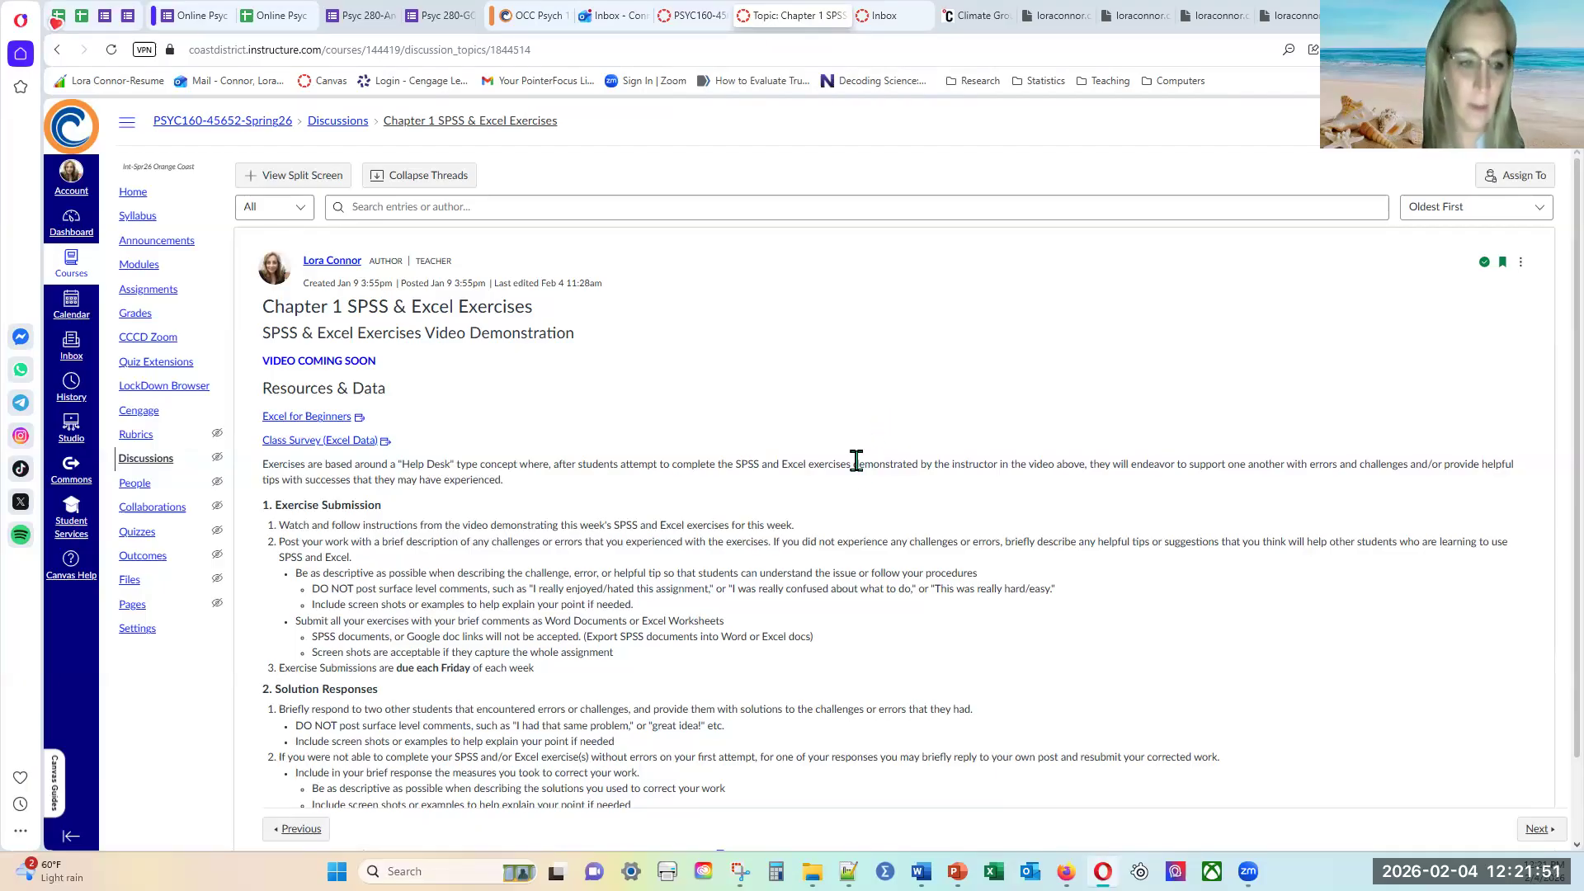
left_click(348, 445)
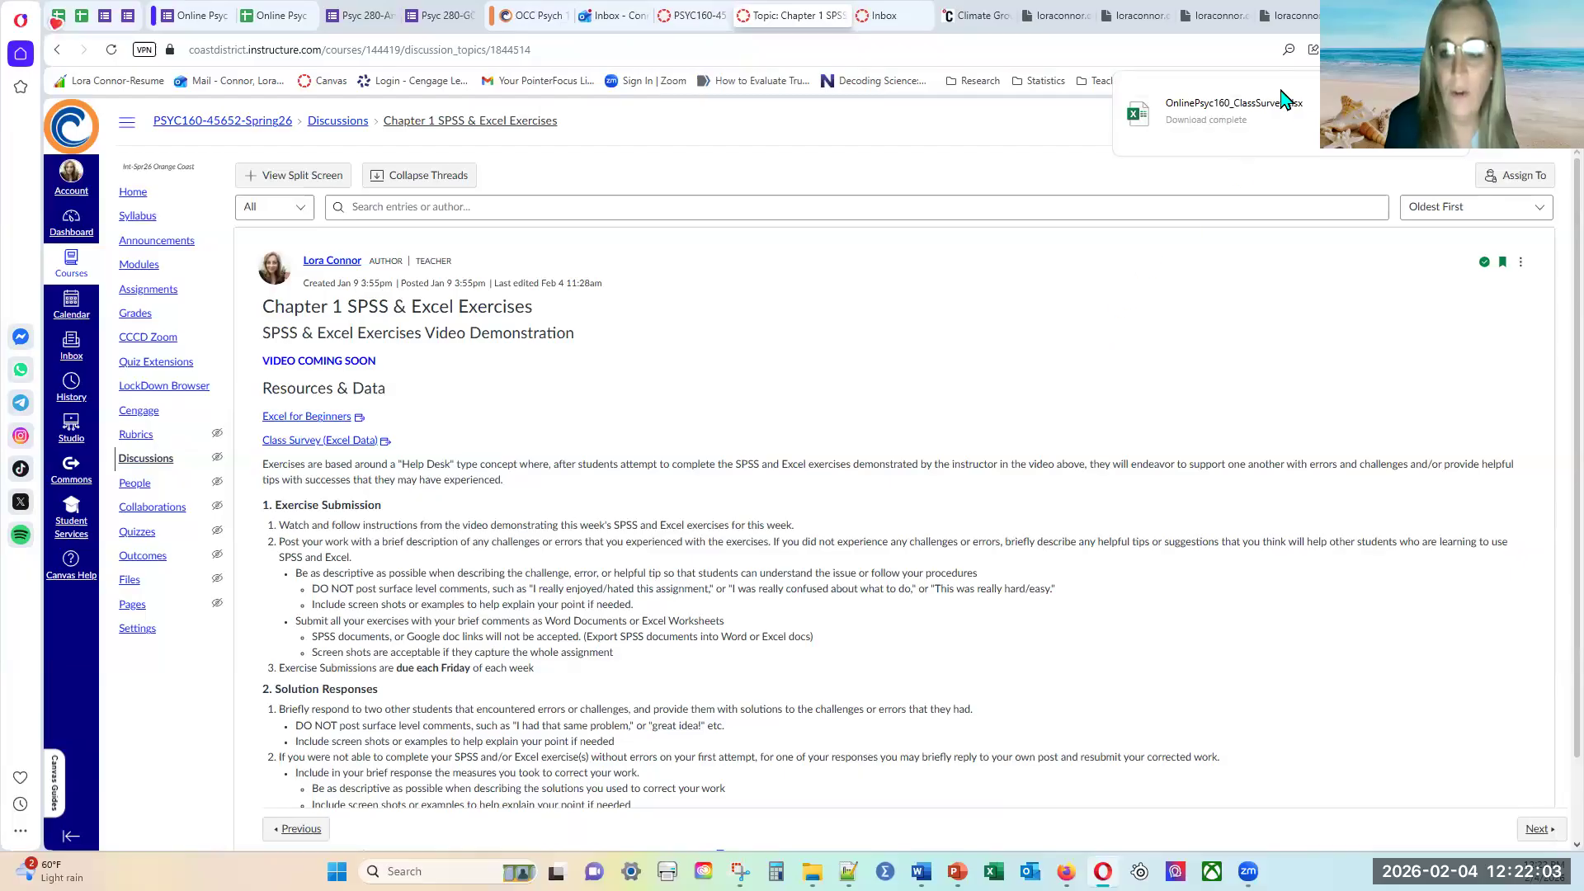
left_click(1143, 126)
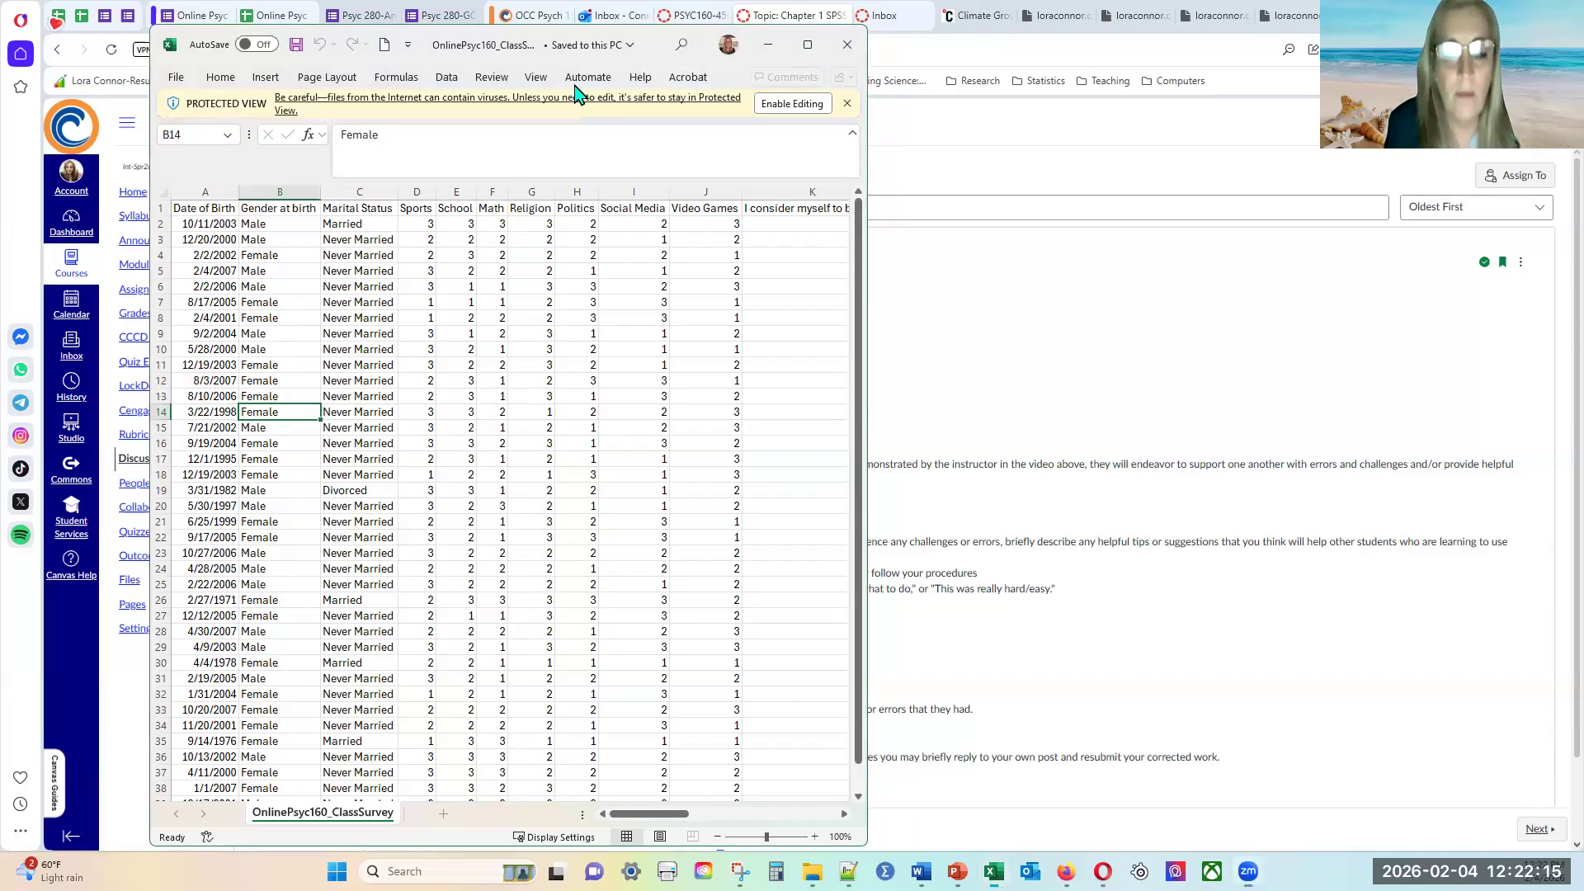
- Reposition the class survey workbook window, enable editing, and maximize it
left_click_drag(487, 38, 665, 90)
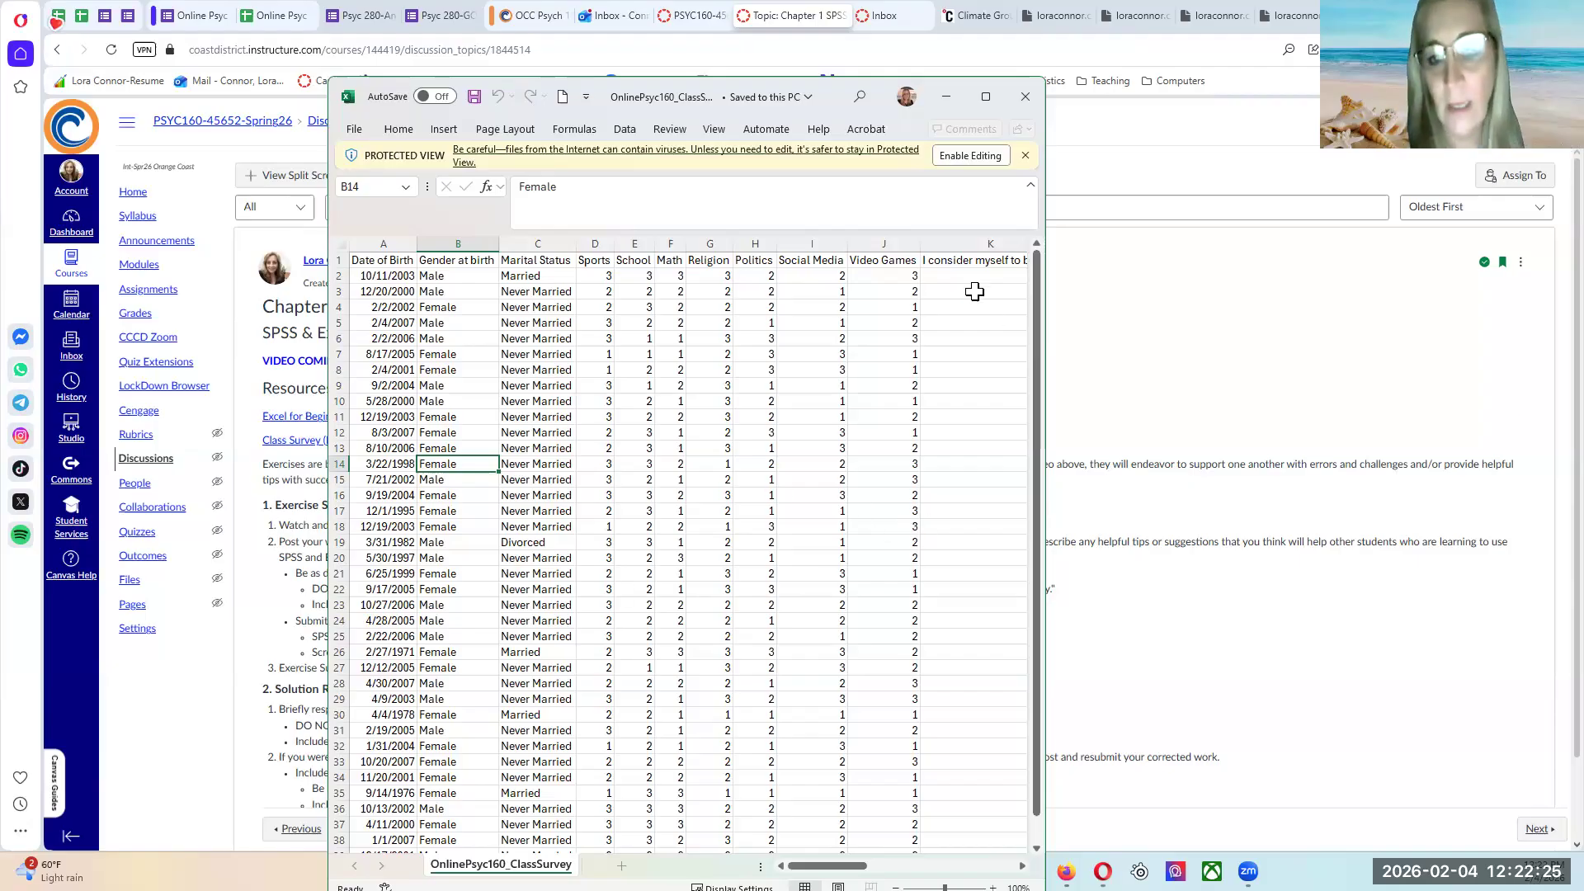
left_click(969, 159)
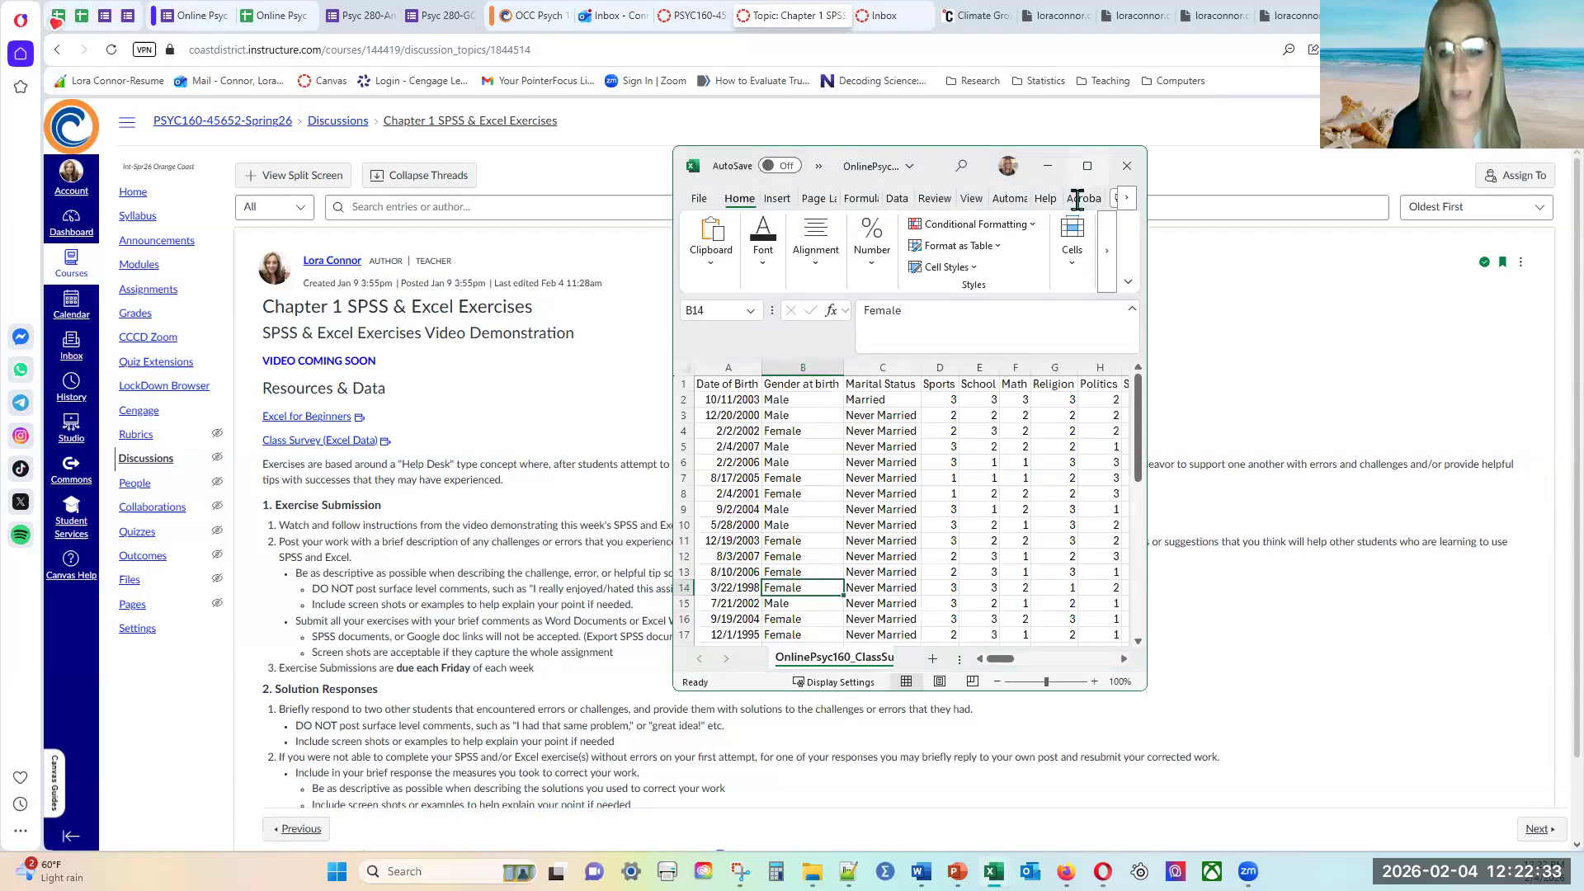
left_click(1087, 162)
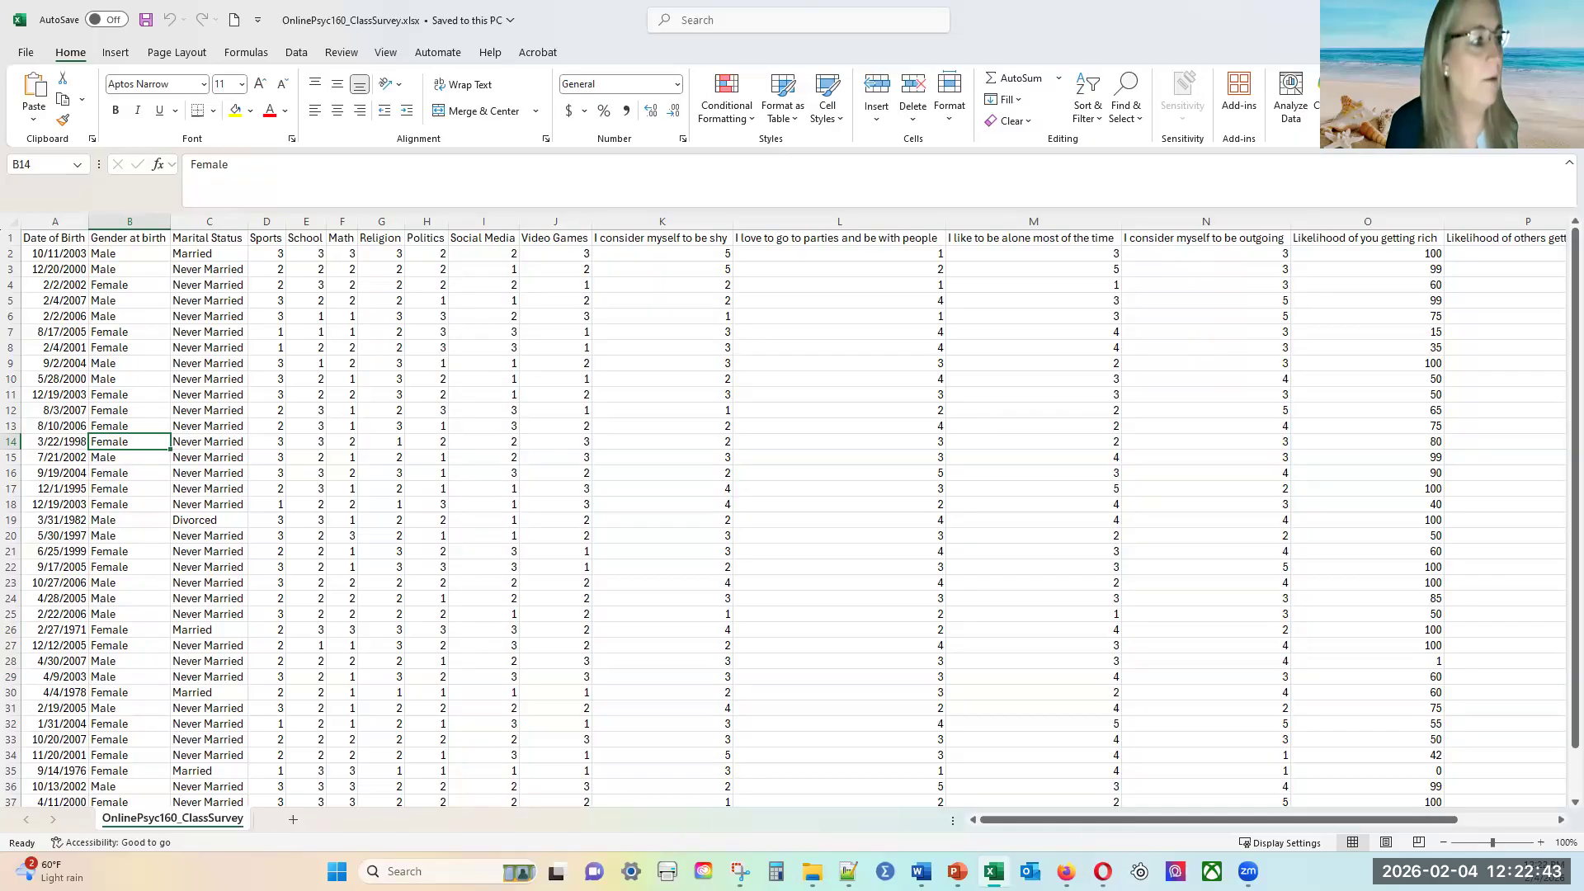
- Switch to PowerPoint to view the Variables and Data slide in a reduced window, and return to the class survey workbook
key("alt+Tab")
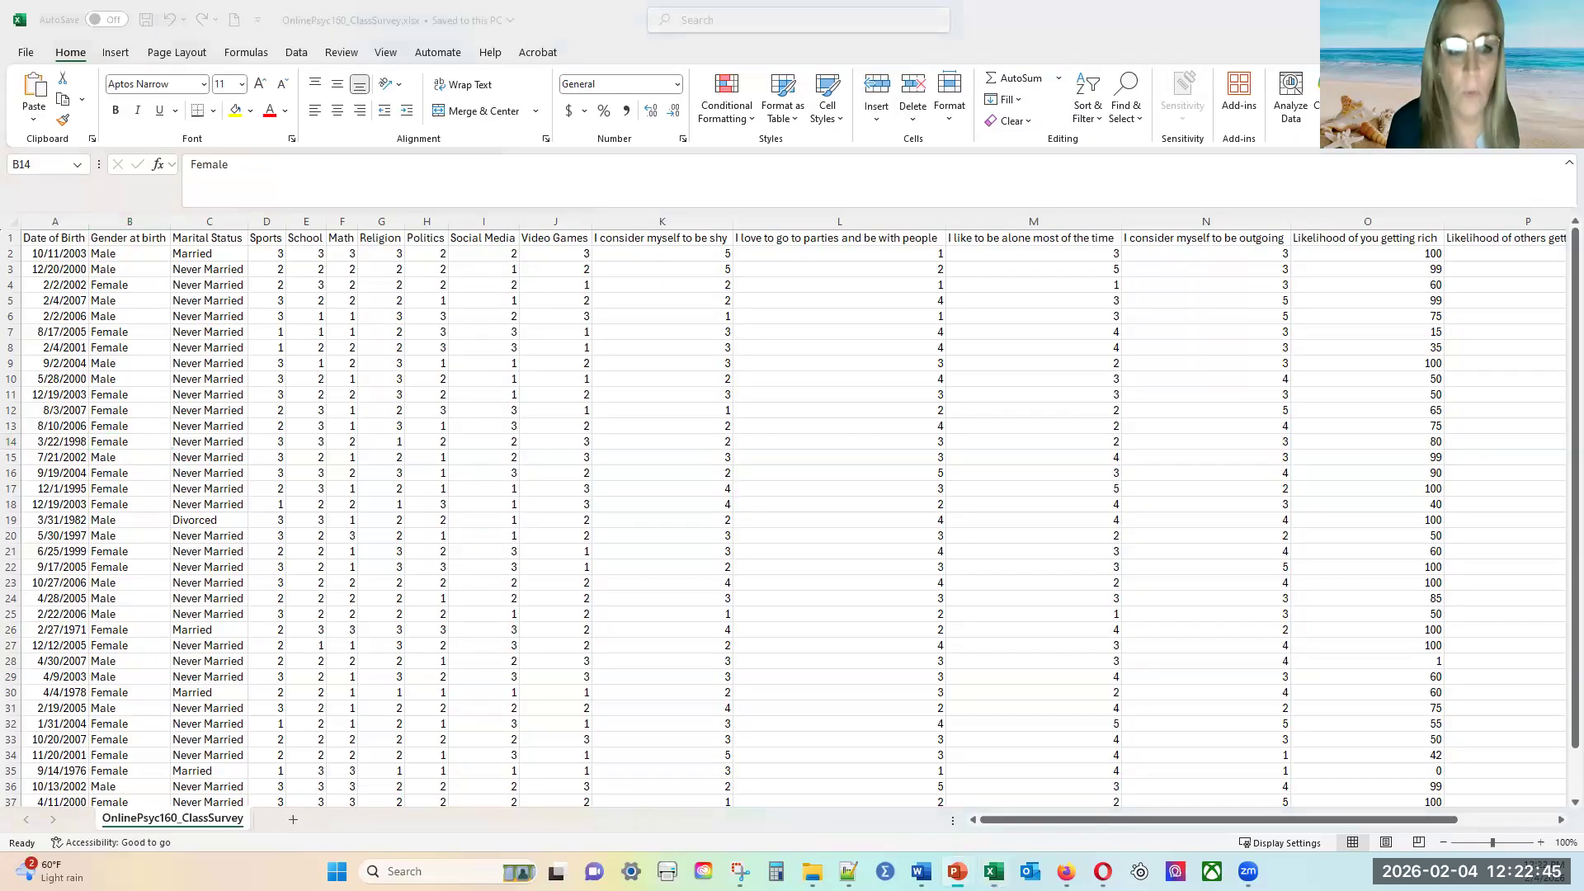
left_click_drag(0, 83, 550, 81)
left_click(631, 71)
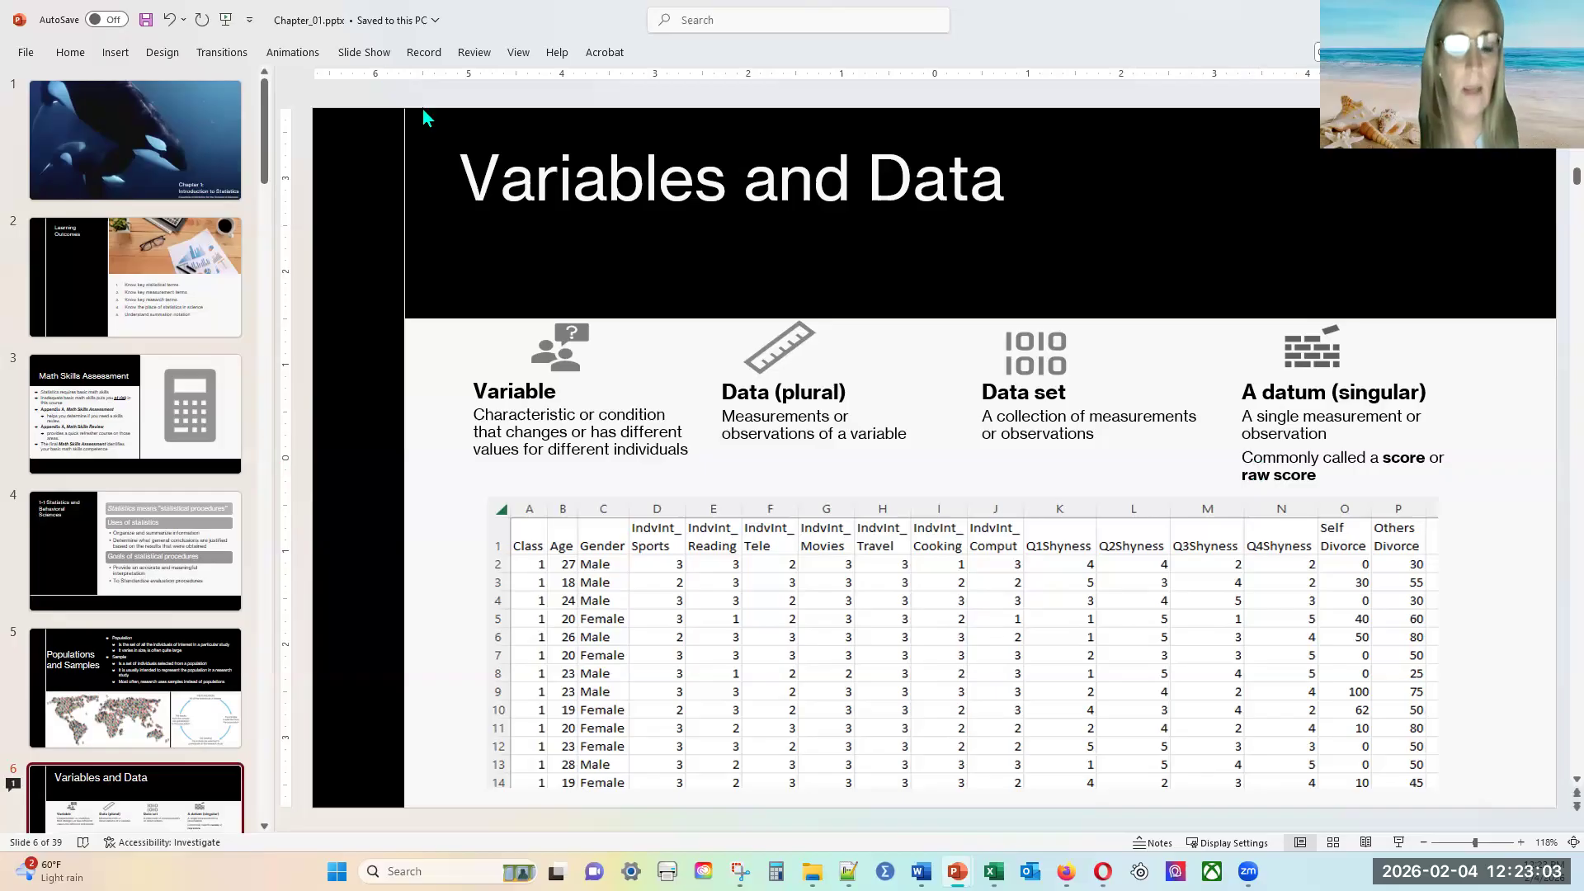
double_click(495, 20)
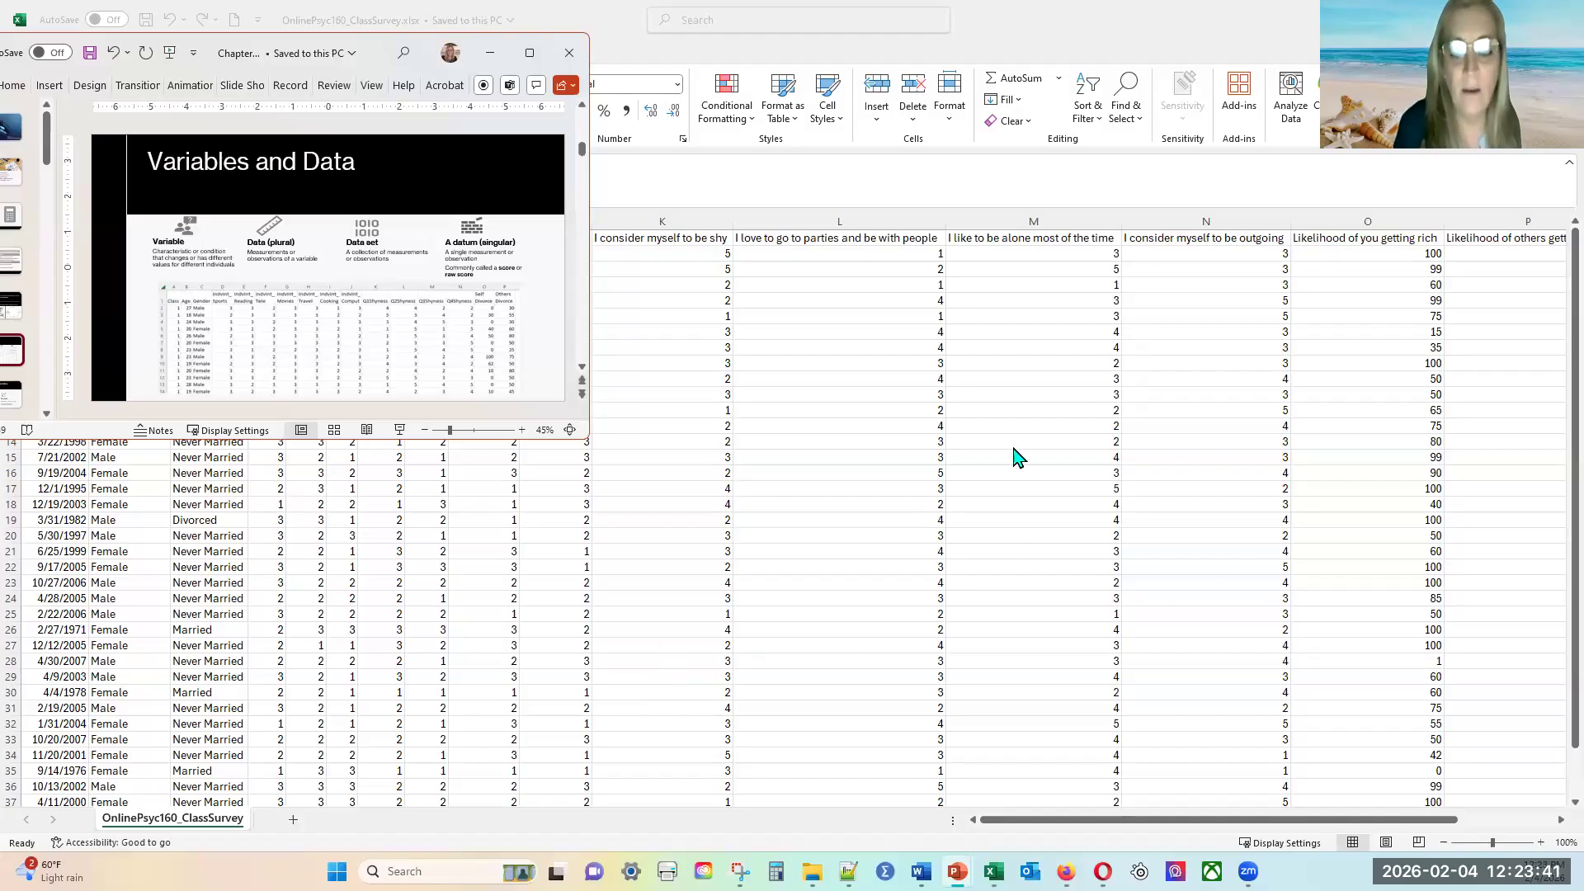
left_click(957, 403)
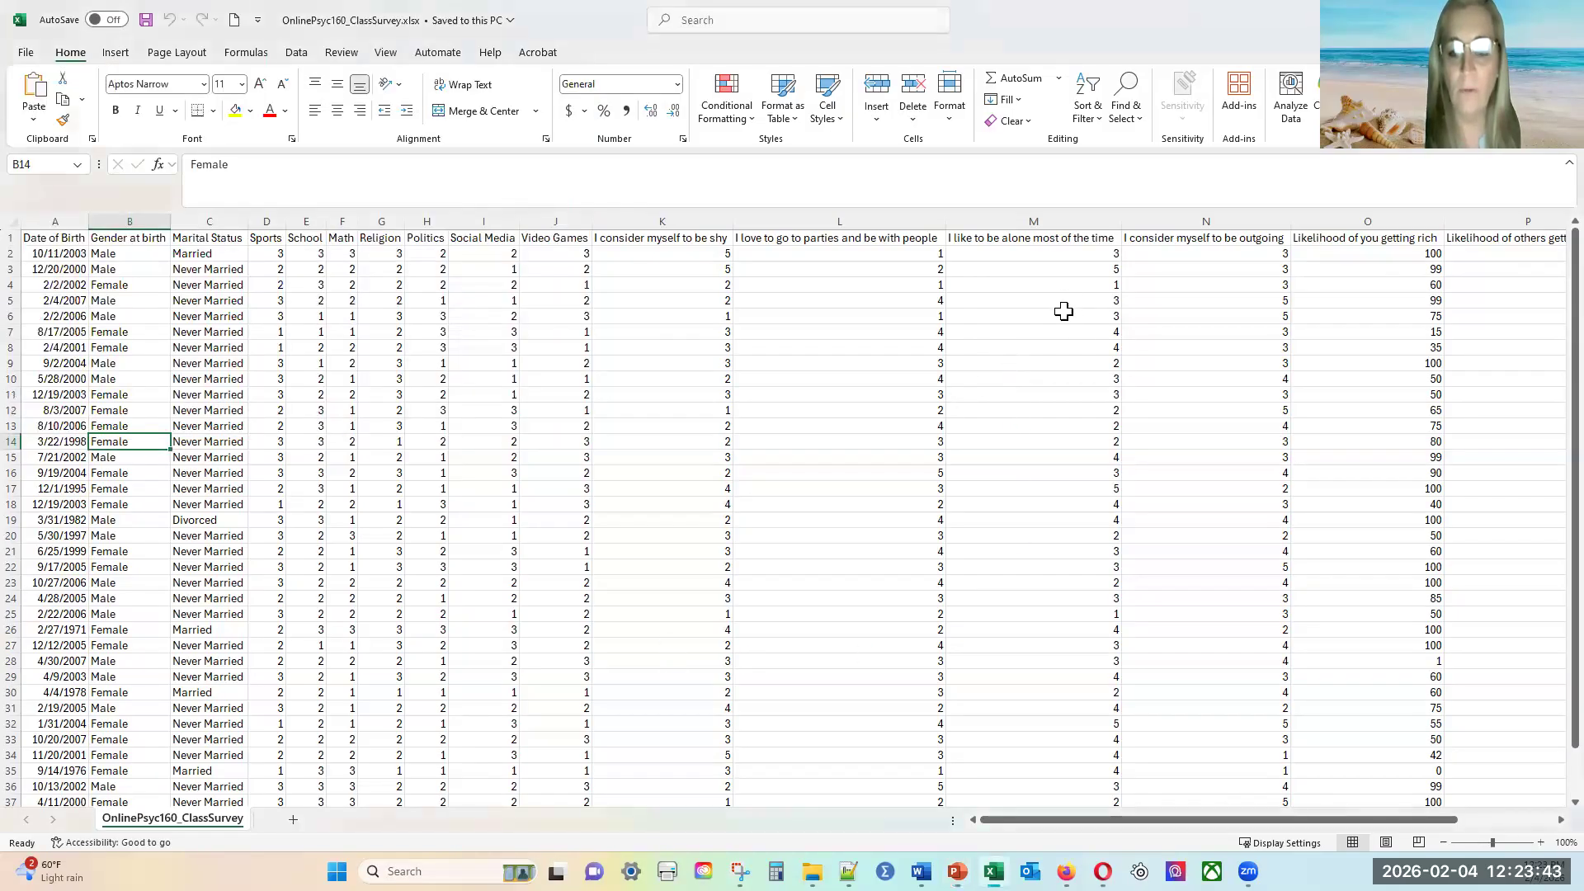
left_click(1031, 349)
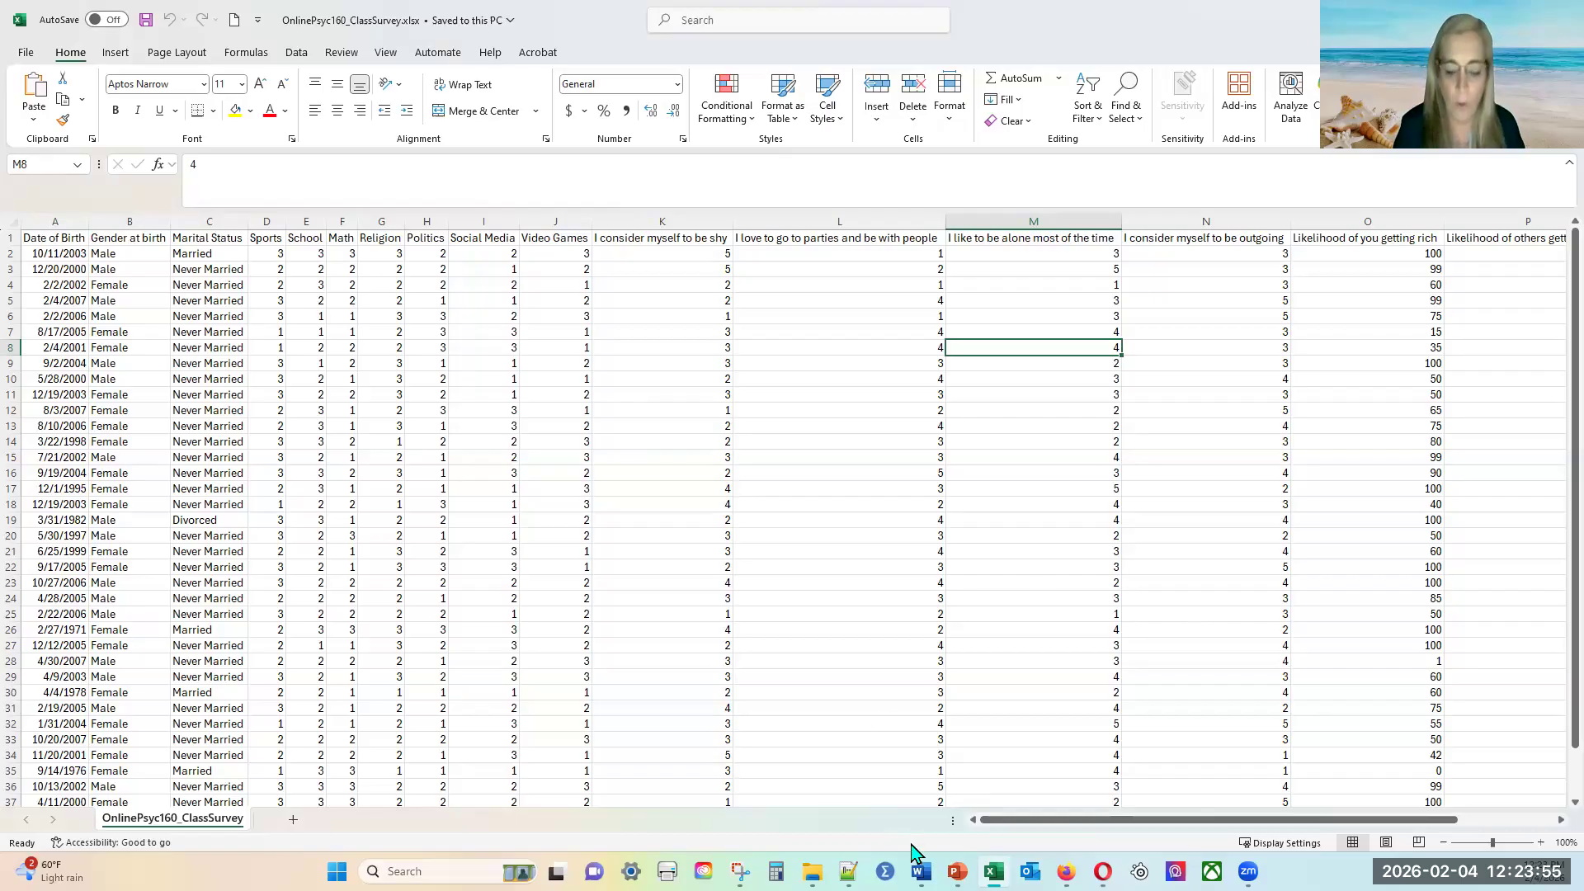
- Switch to the browser and open the questions of the Online Psyc 160 Stats: Class Survey form
mouse_move(1103, 871)
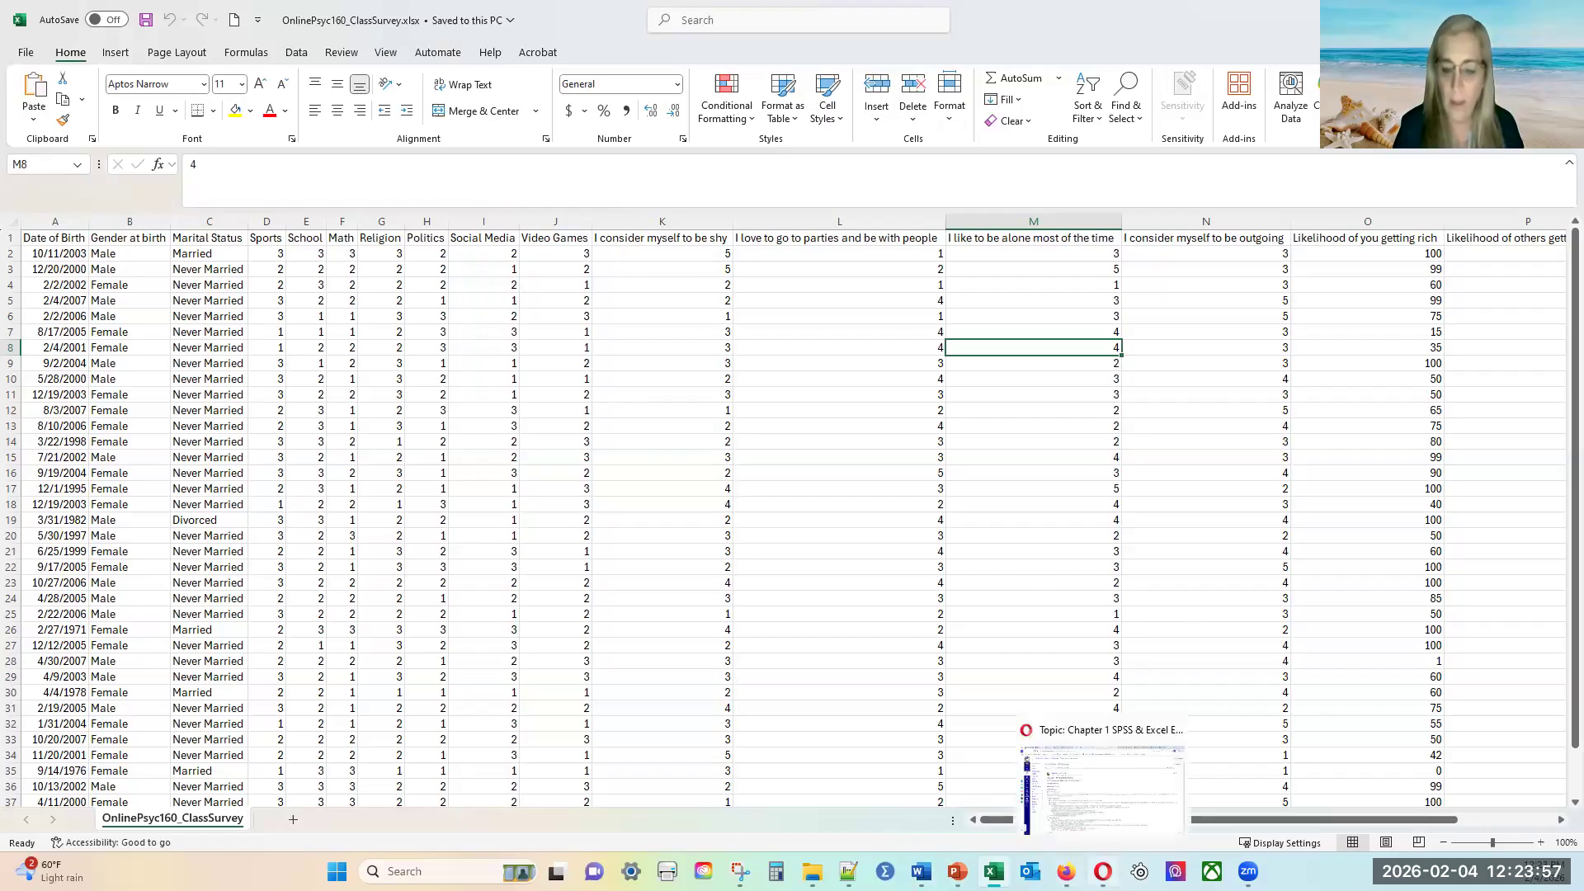
left_click(1100, 809)
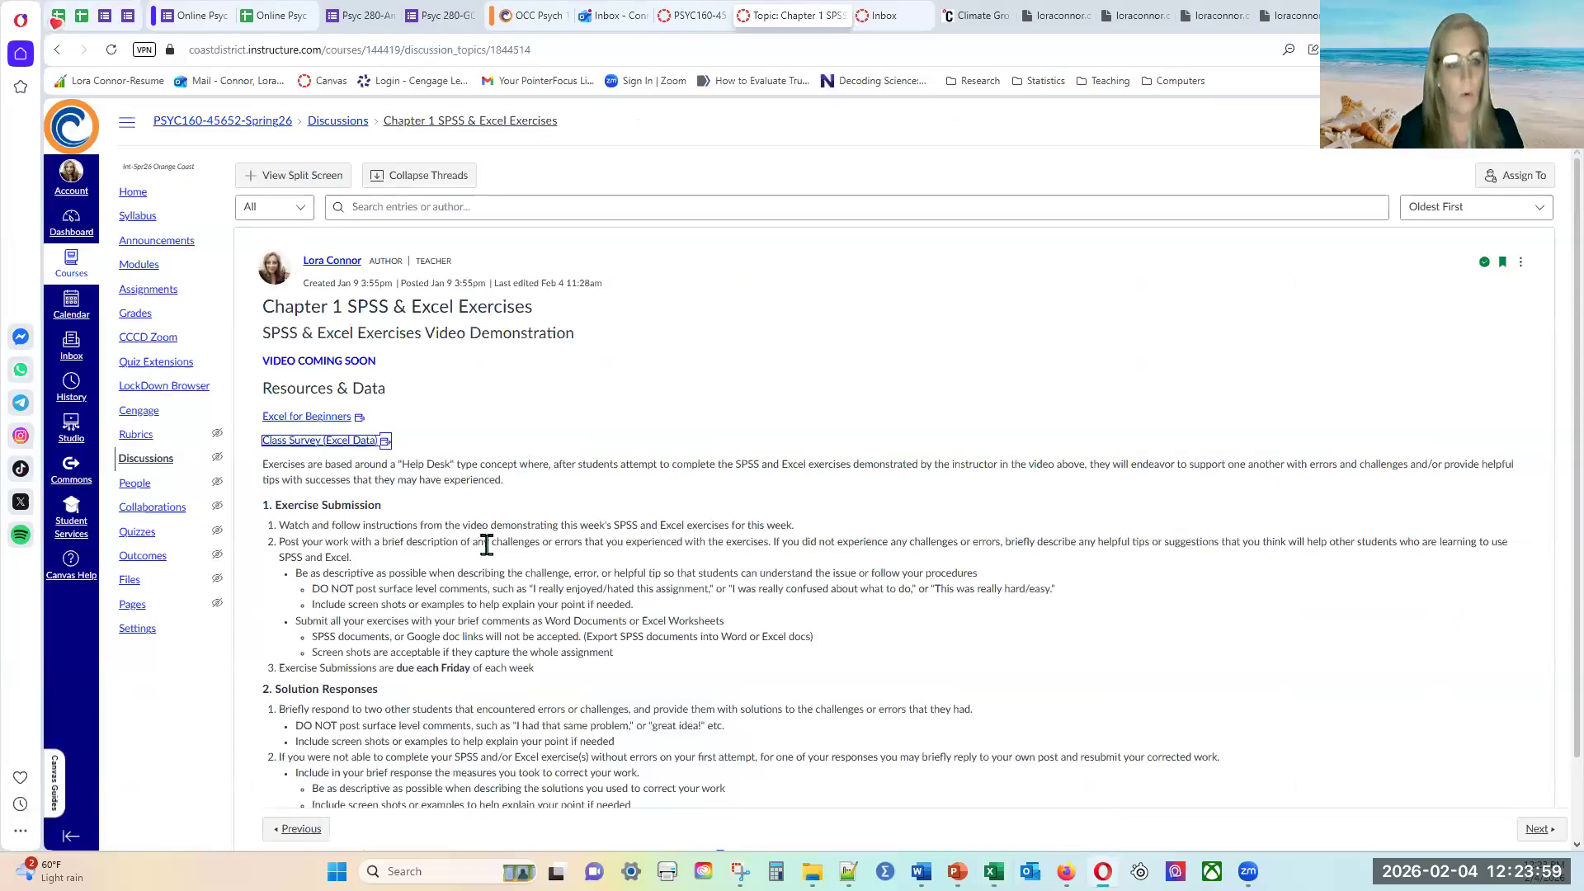
left_click(128, 15)
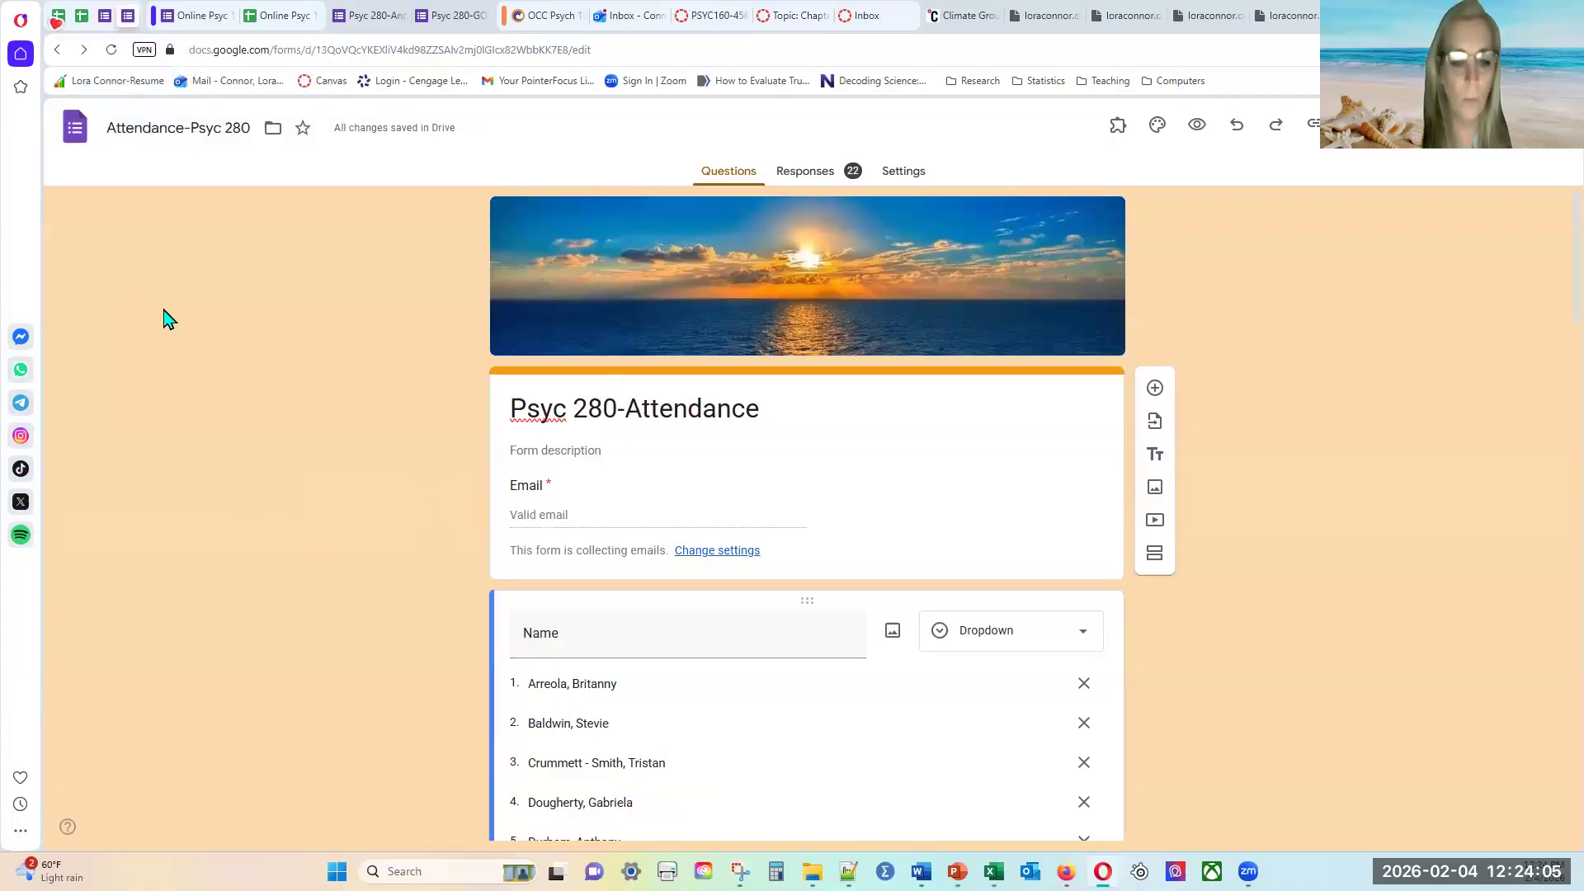
left_click(104, 17)
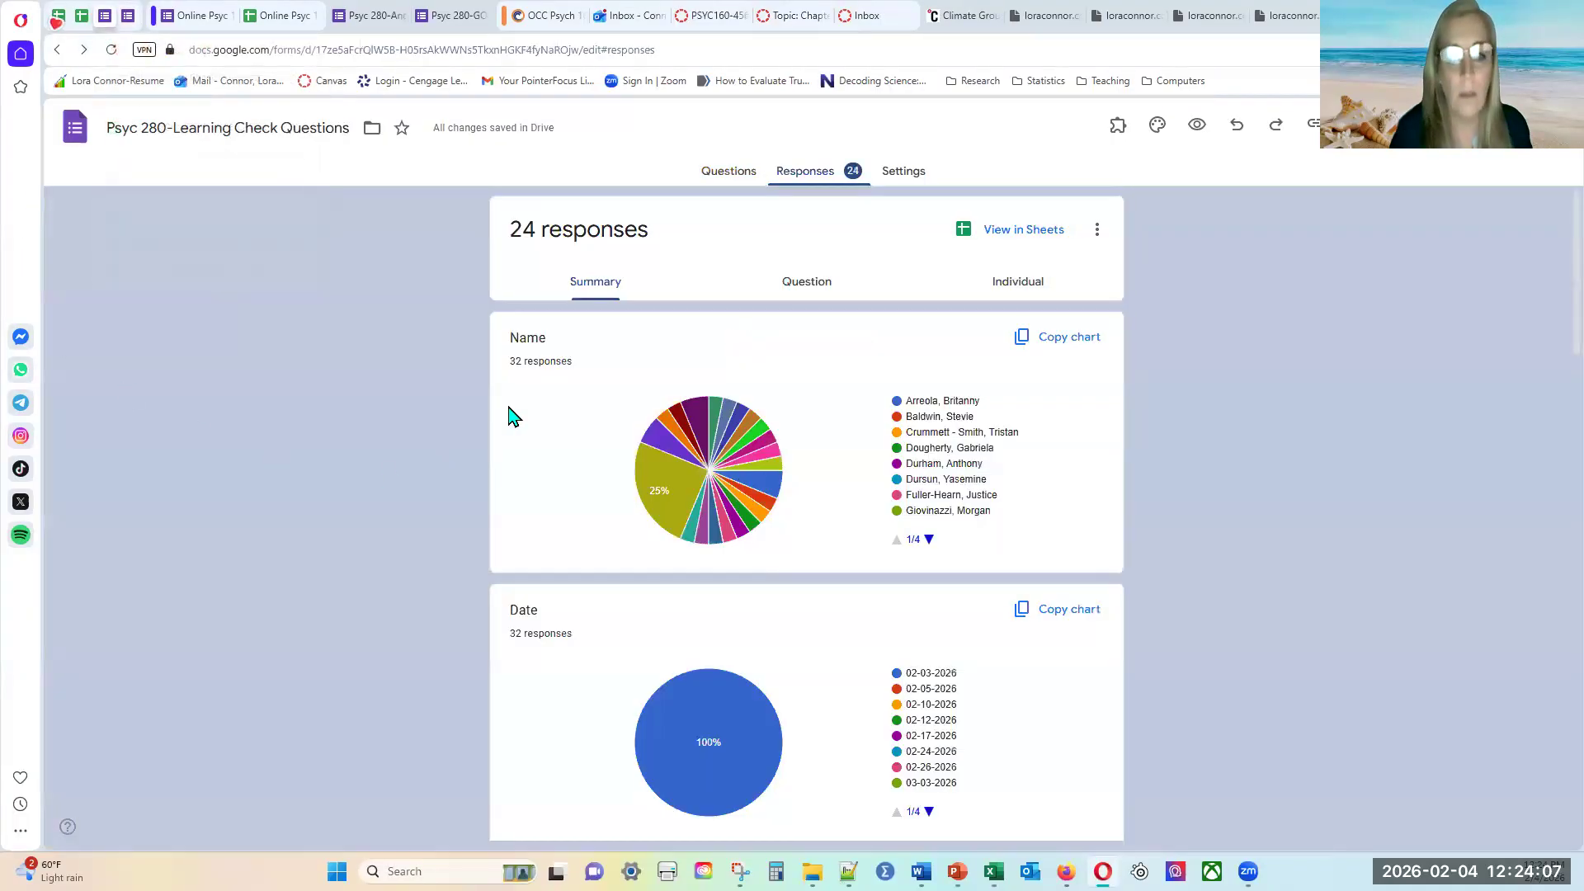
left_click(707, 173)
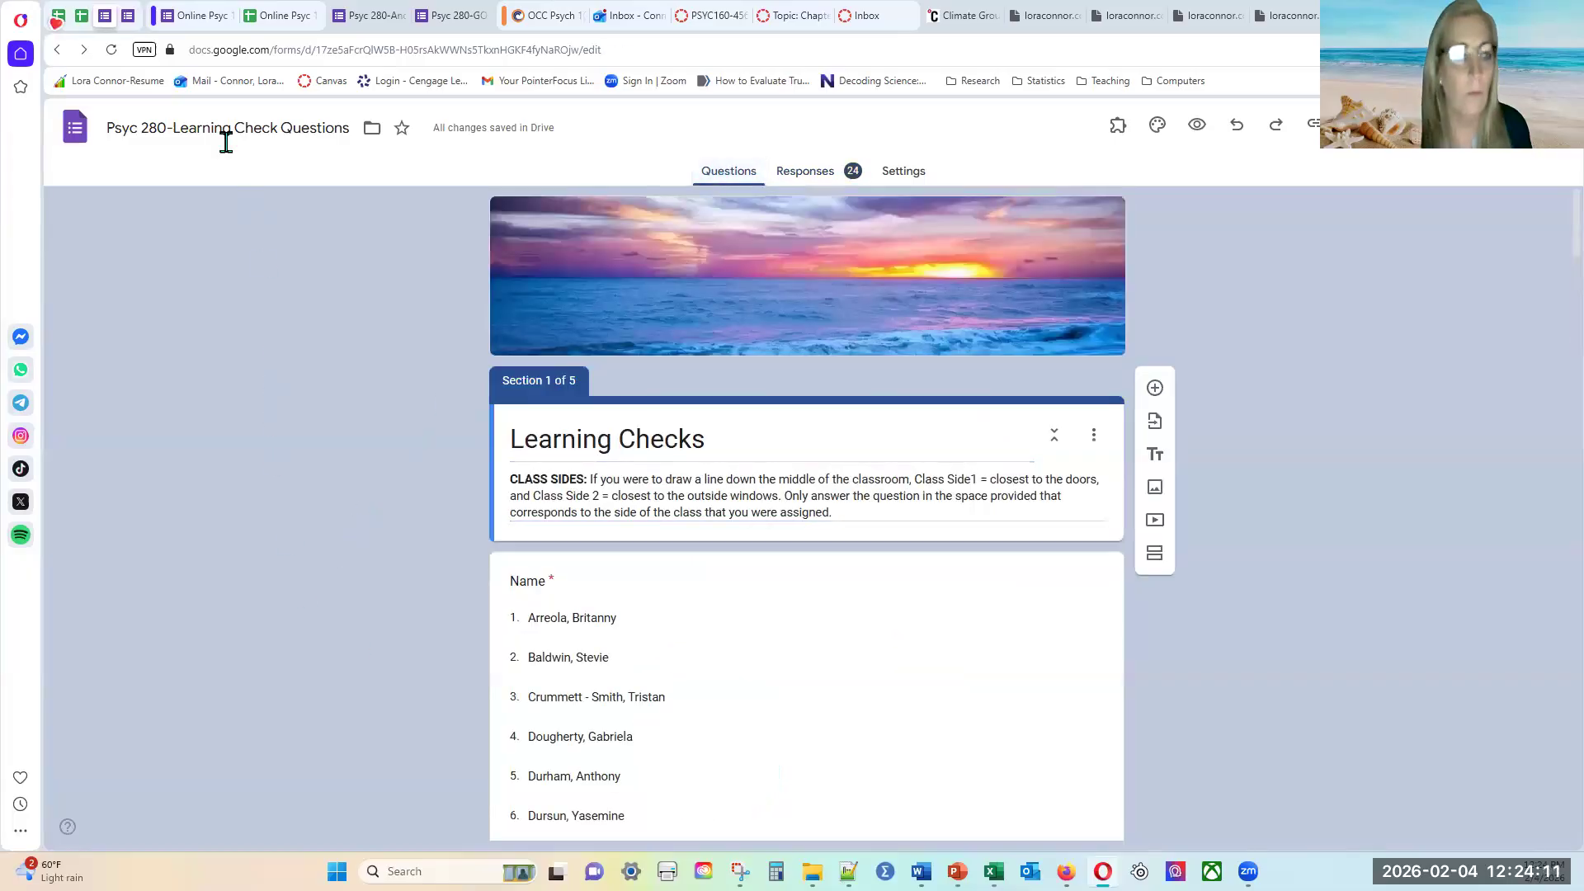
left_click(192, 15)
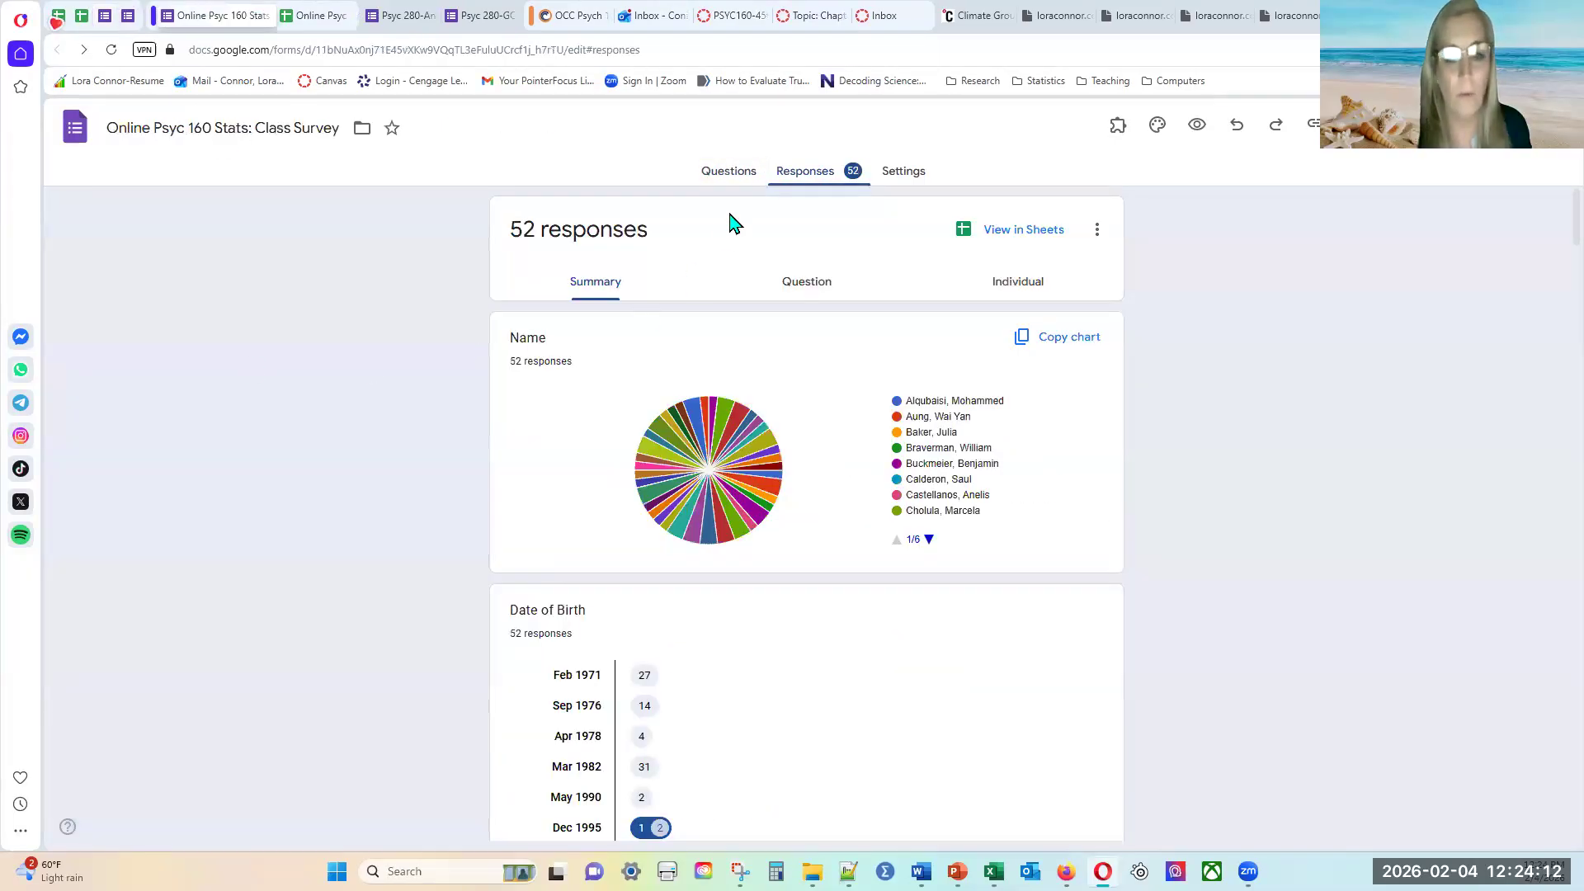
left_click(707, 175)
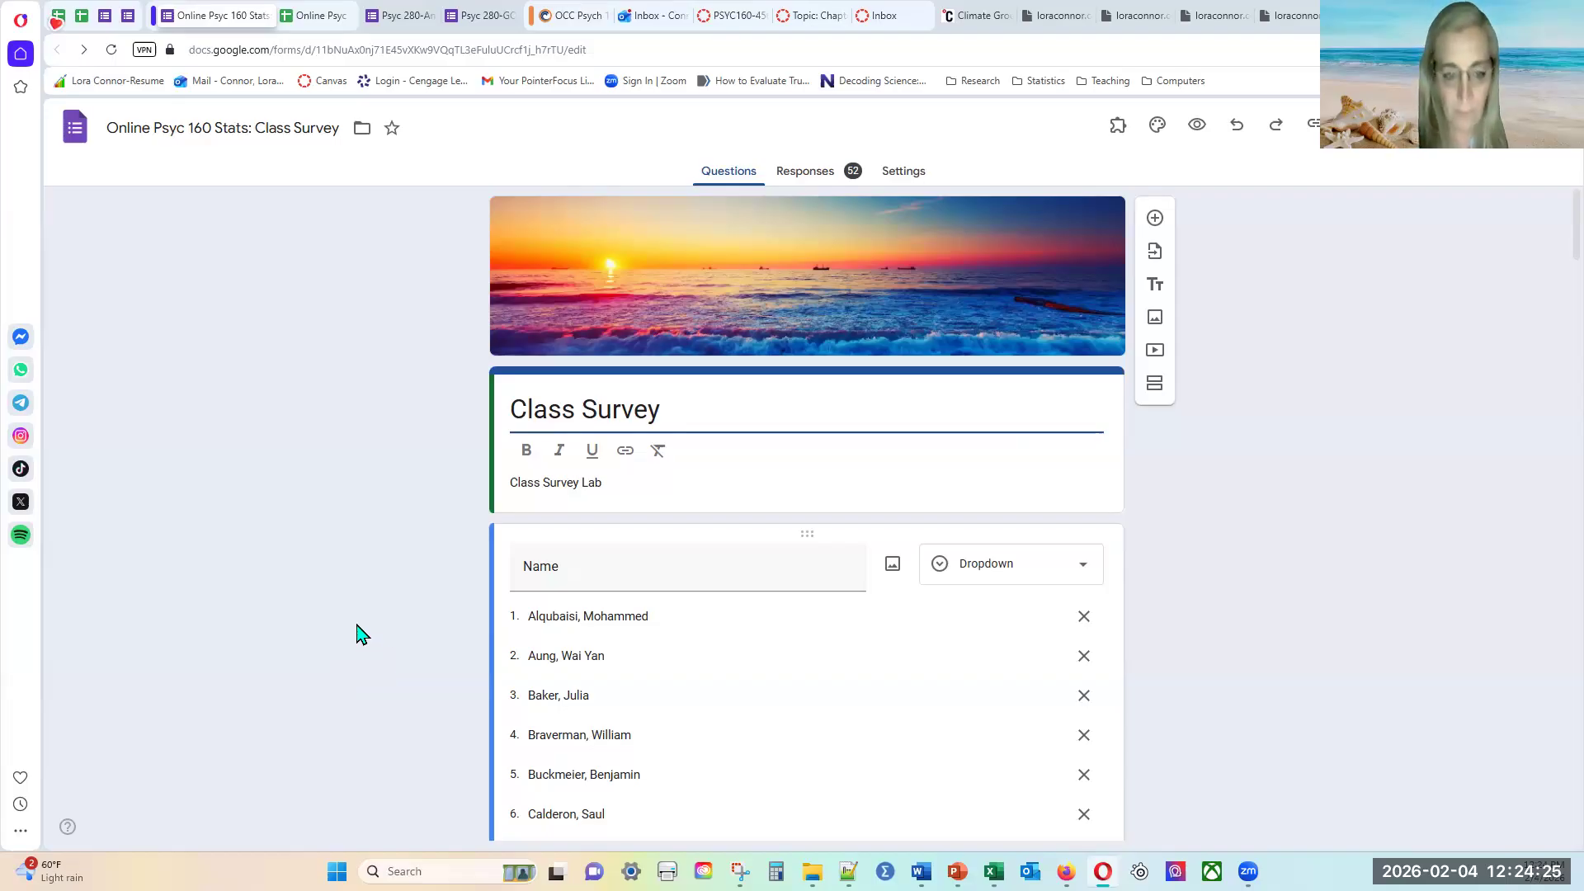
- Examine the Class Survey form's questions, from the name and demographic items through the interest and personality ratings to the 0-to-100 likelihood items
scroll(361, 673, "down", 16)
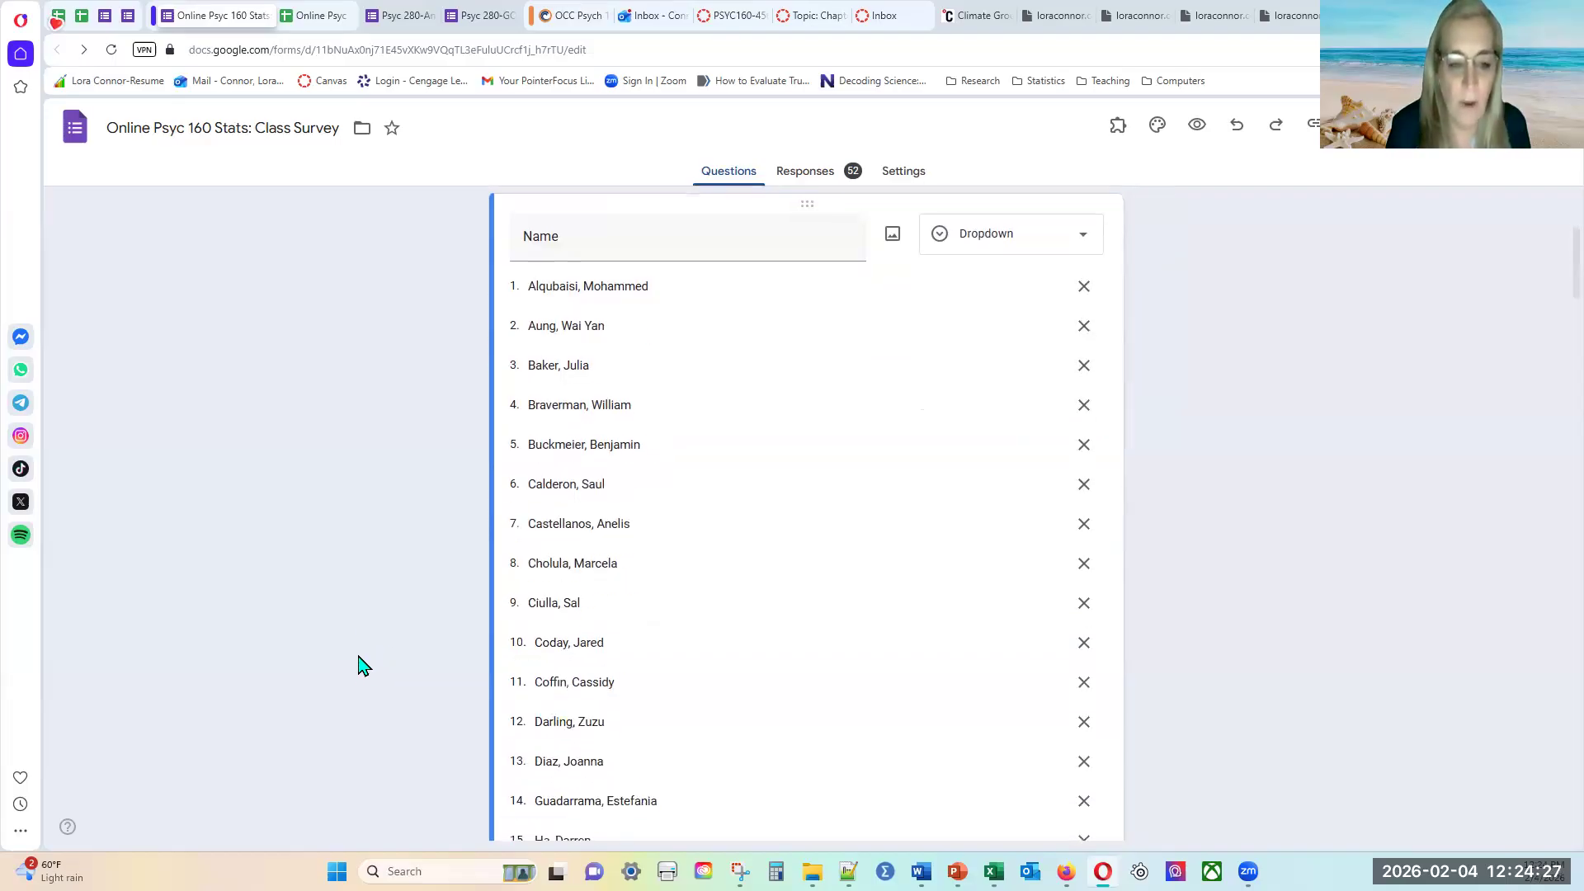
scroll(368, 663, "down", 12)
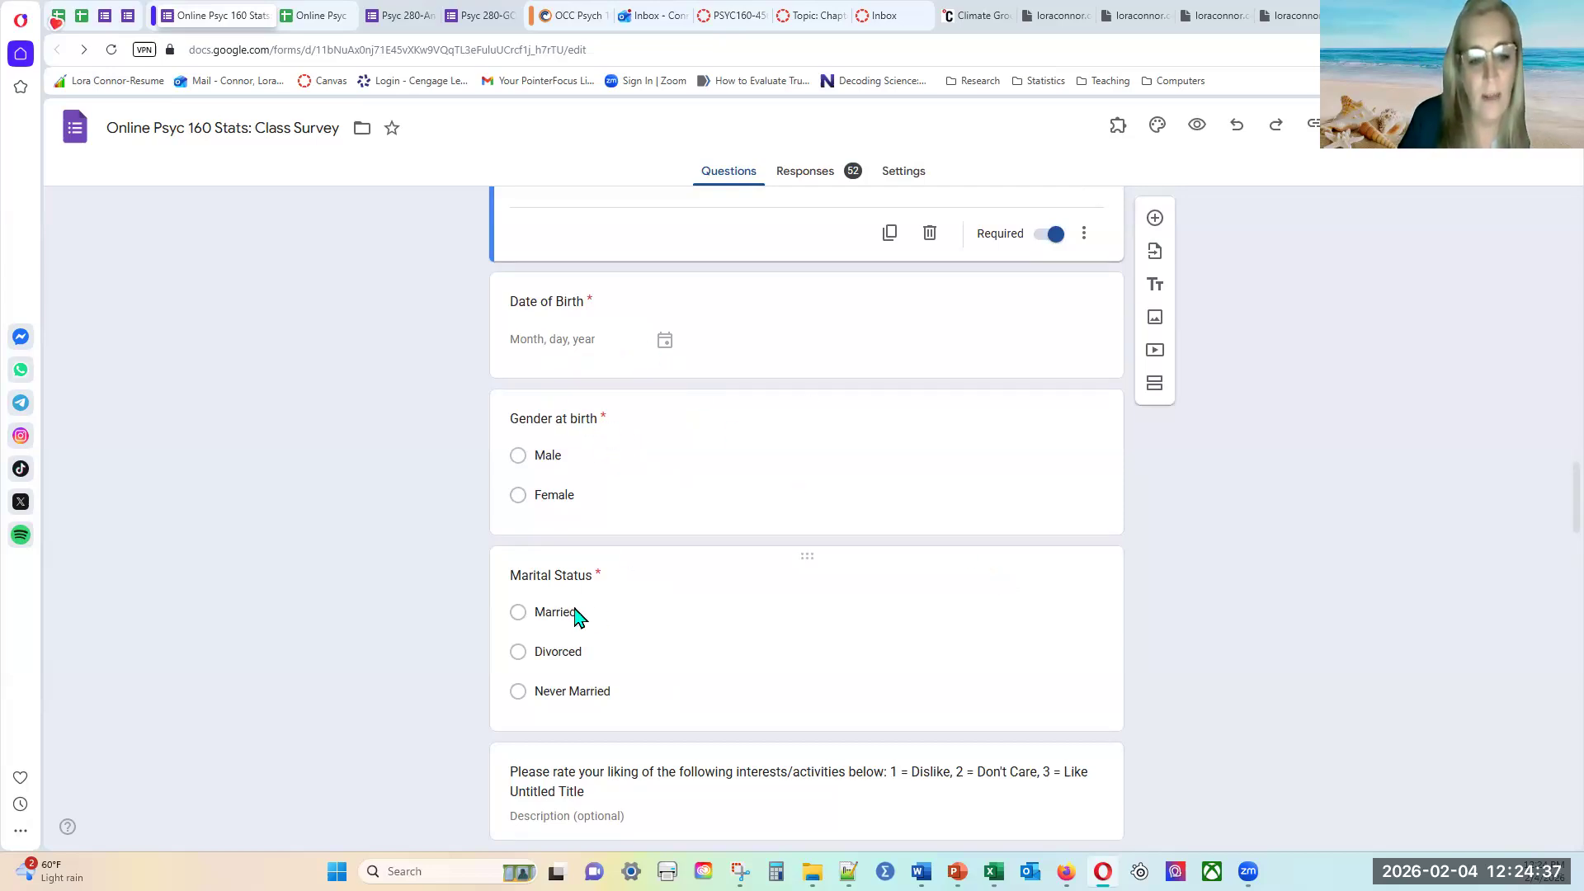
scroll(858, 690, "down", 3)
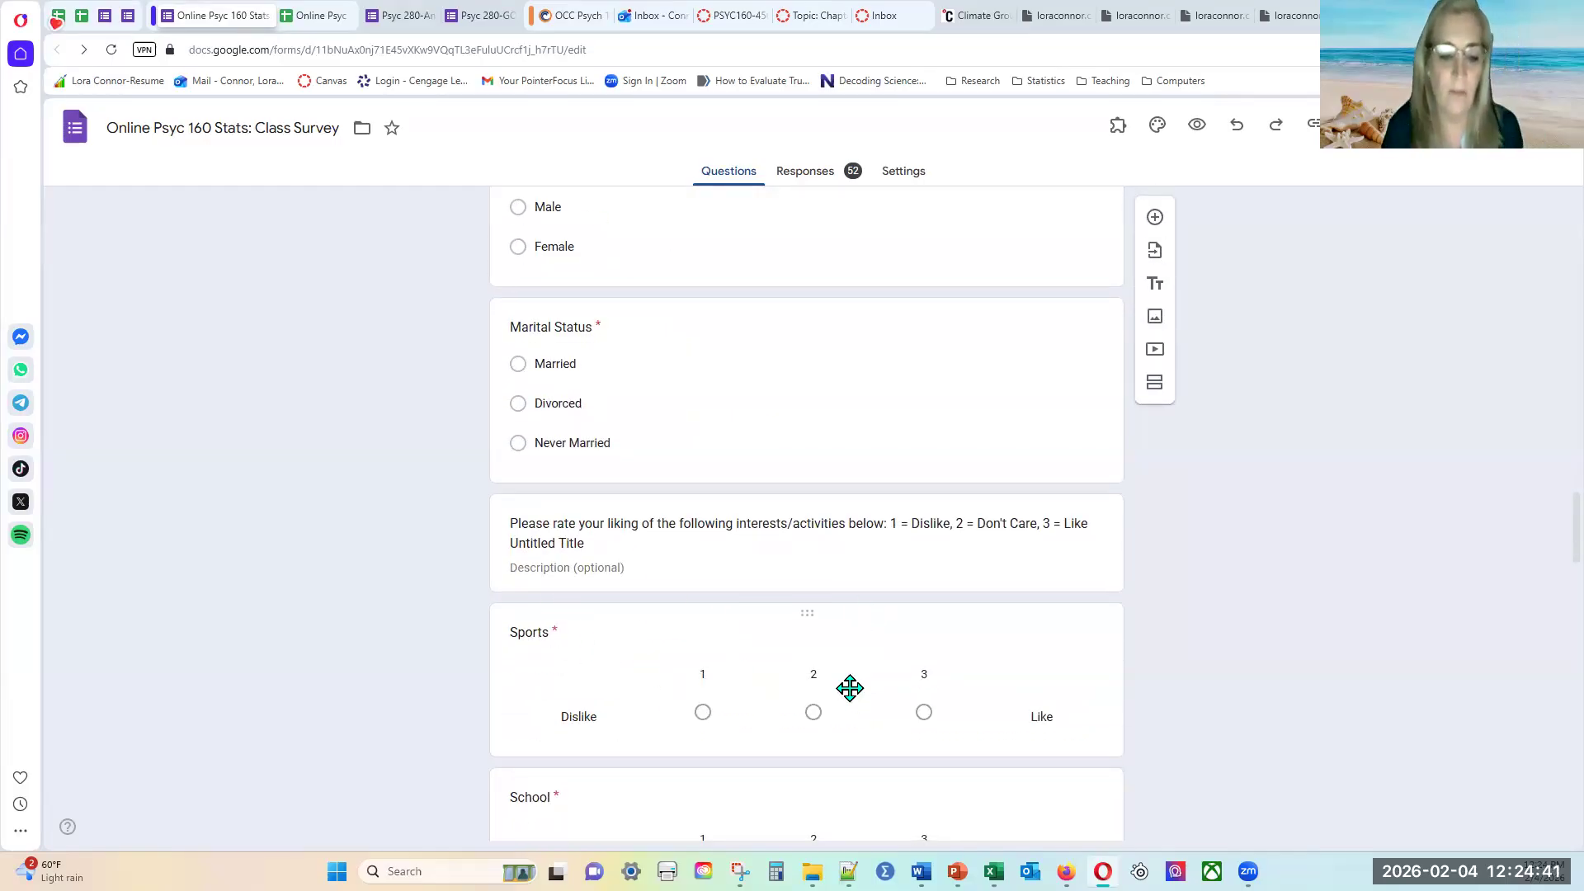
scroll(849, 685, "down", 3)
scroll(644, 666, "down", 6)
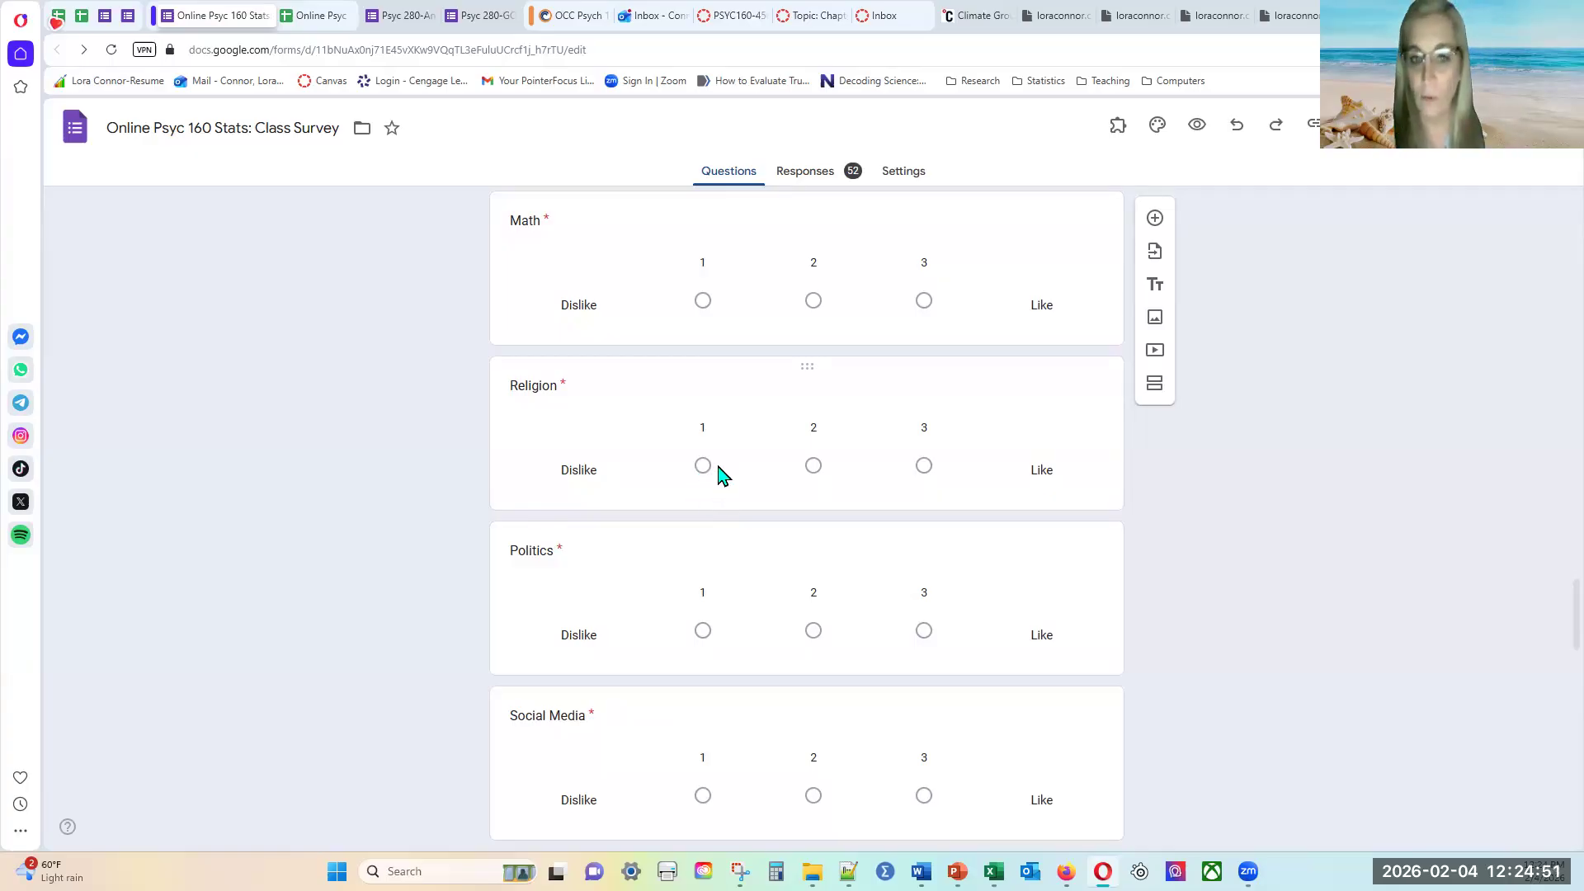
scroll(760, 478, "down", 4)
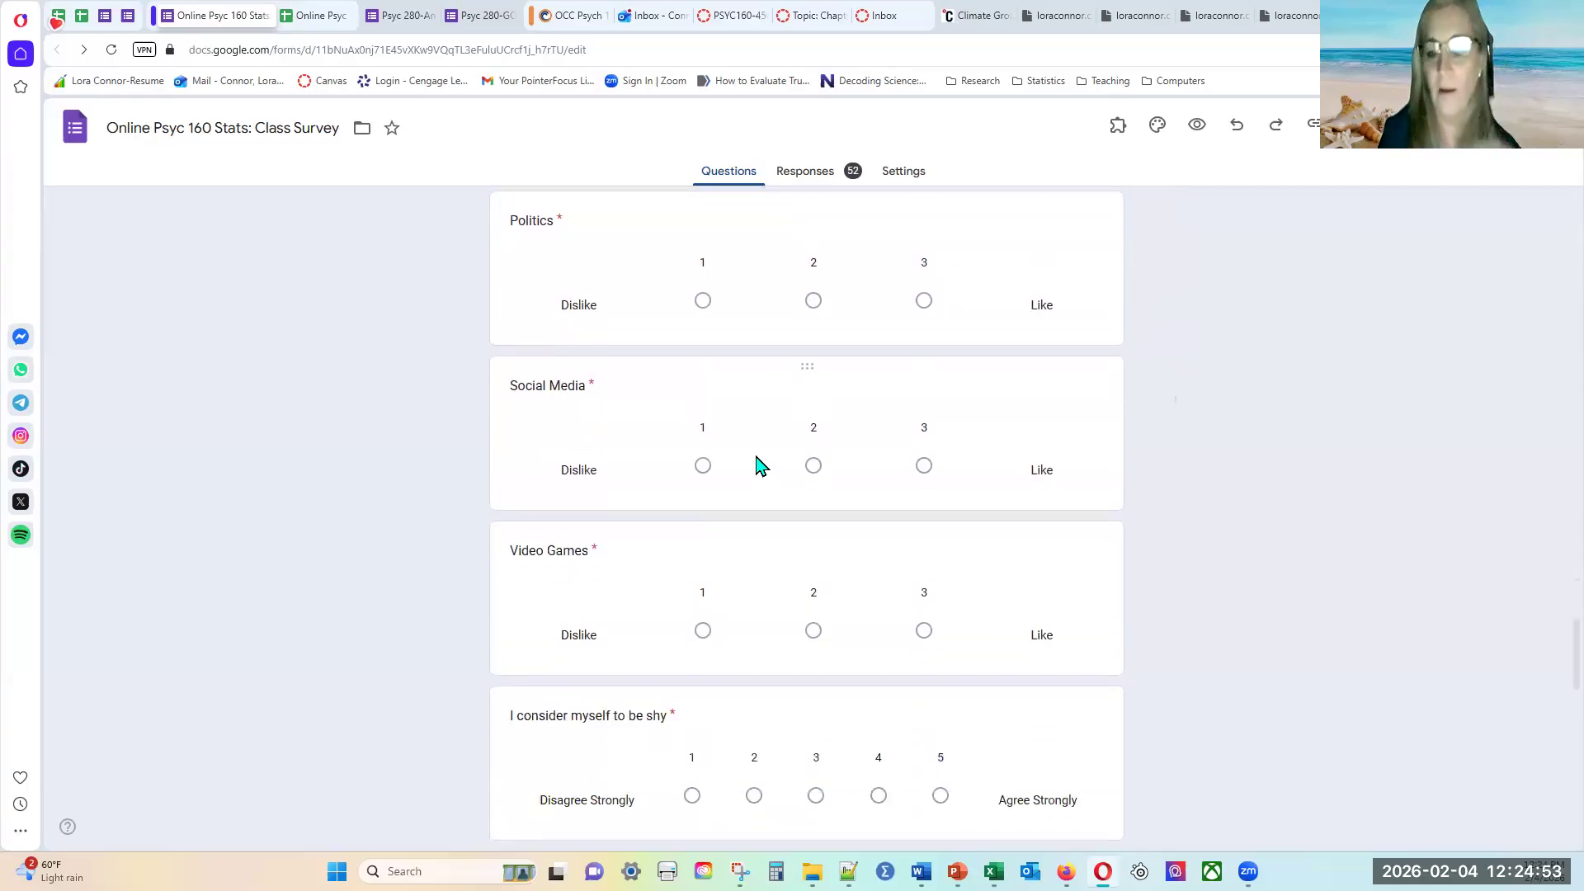
scroll(751, 452, "down", 4)
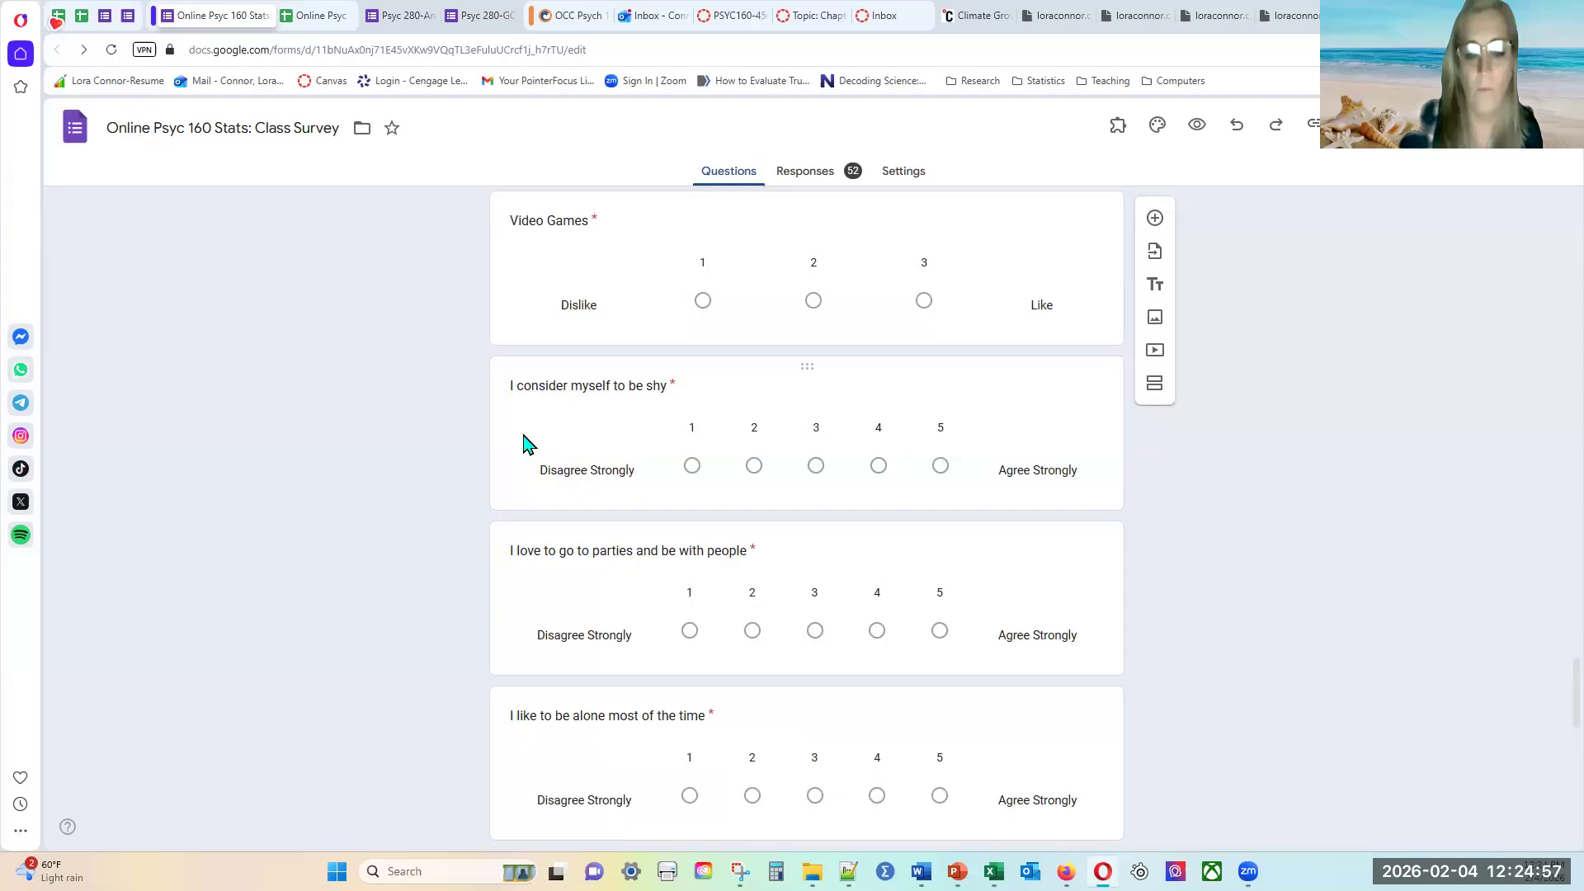
scroll(520, 437, "down", 2)
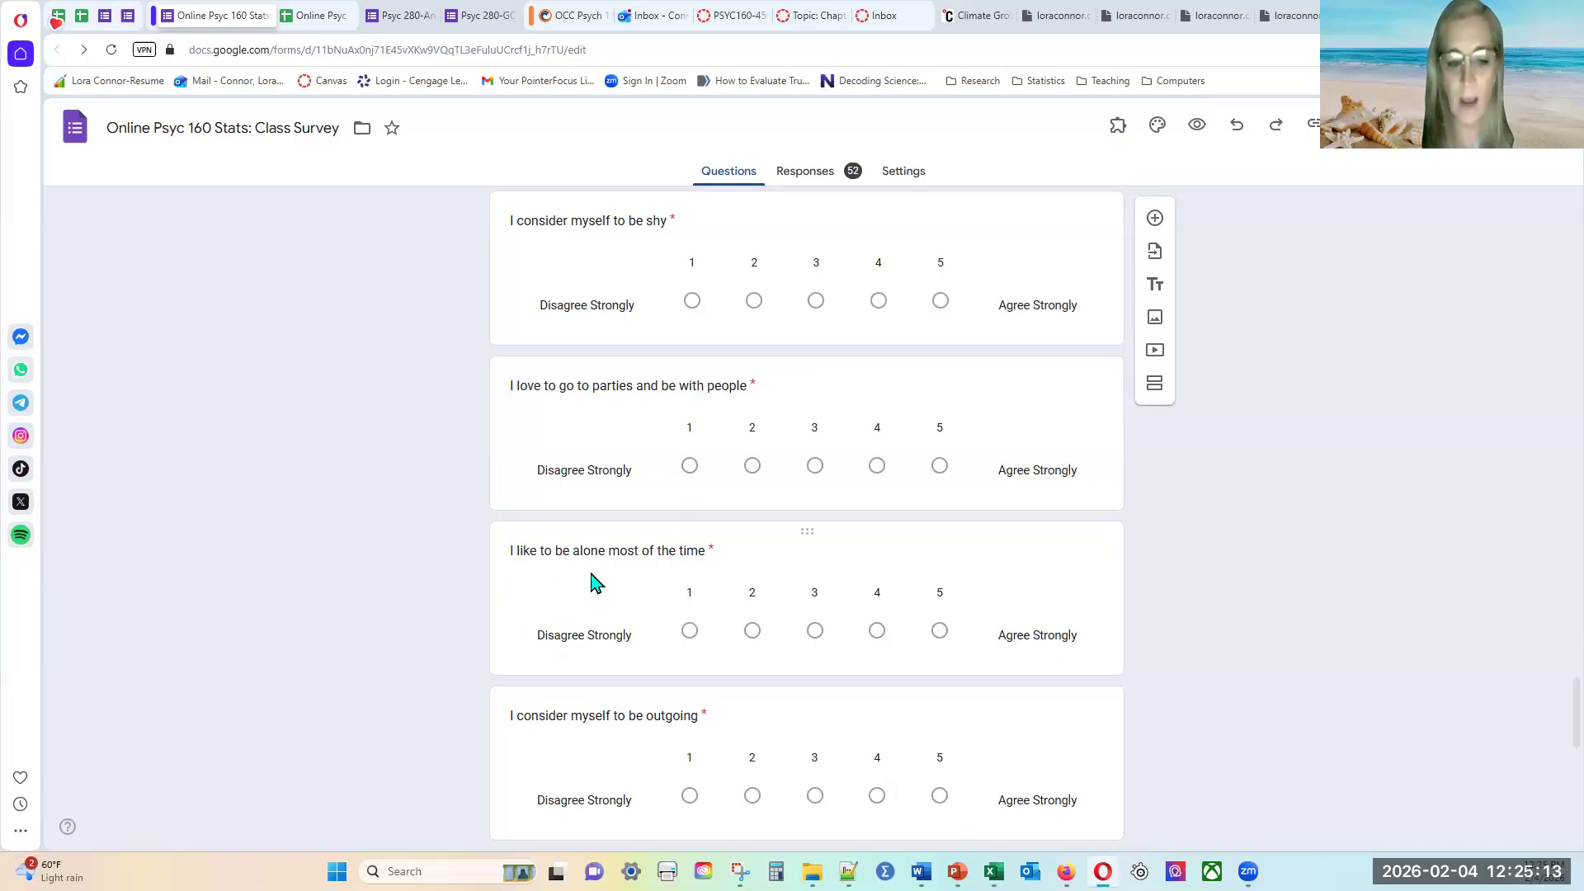
scroll(513, 594, "down", 2)
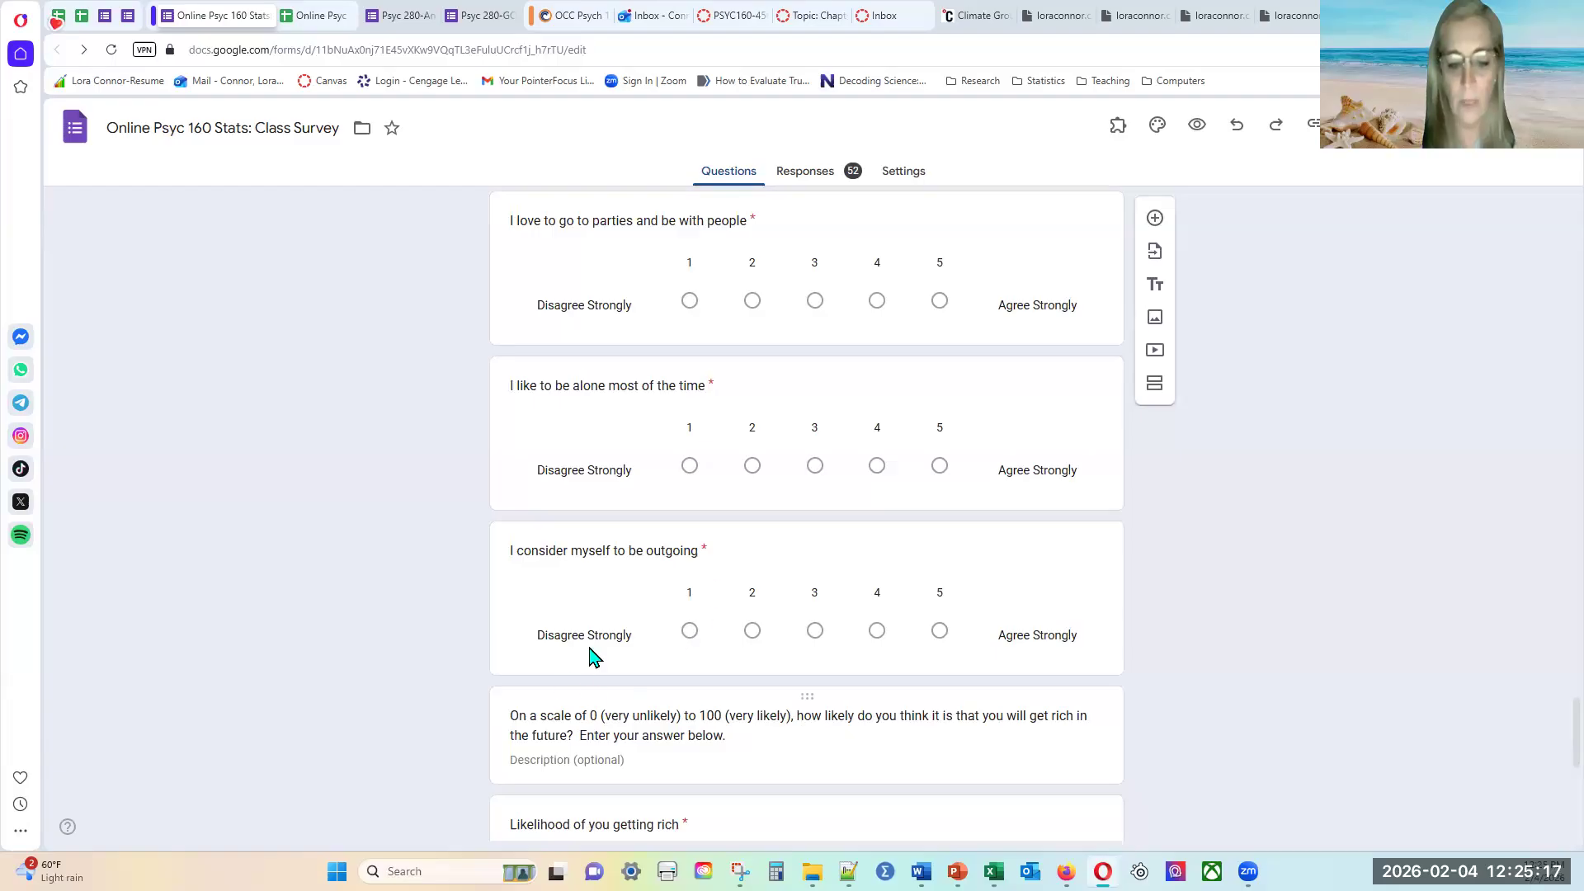
scroll(578, 643, "down", 3)
scroll(553, 607, "down", 3)
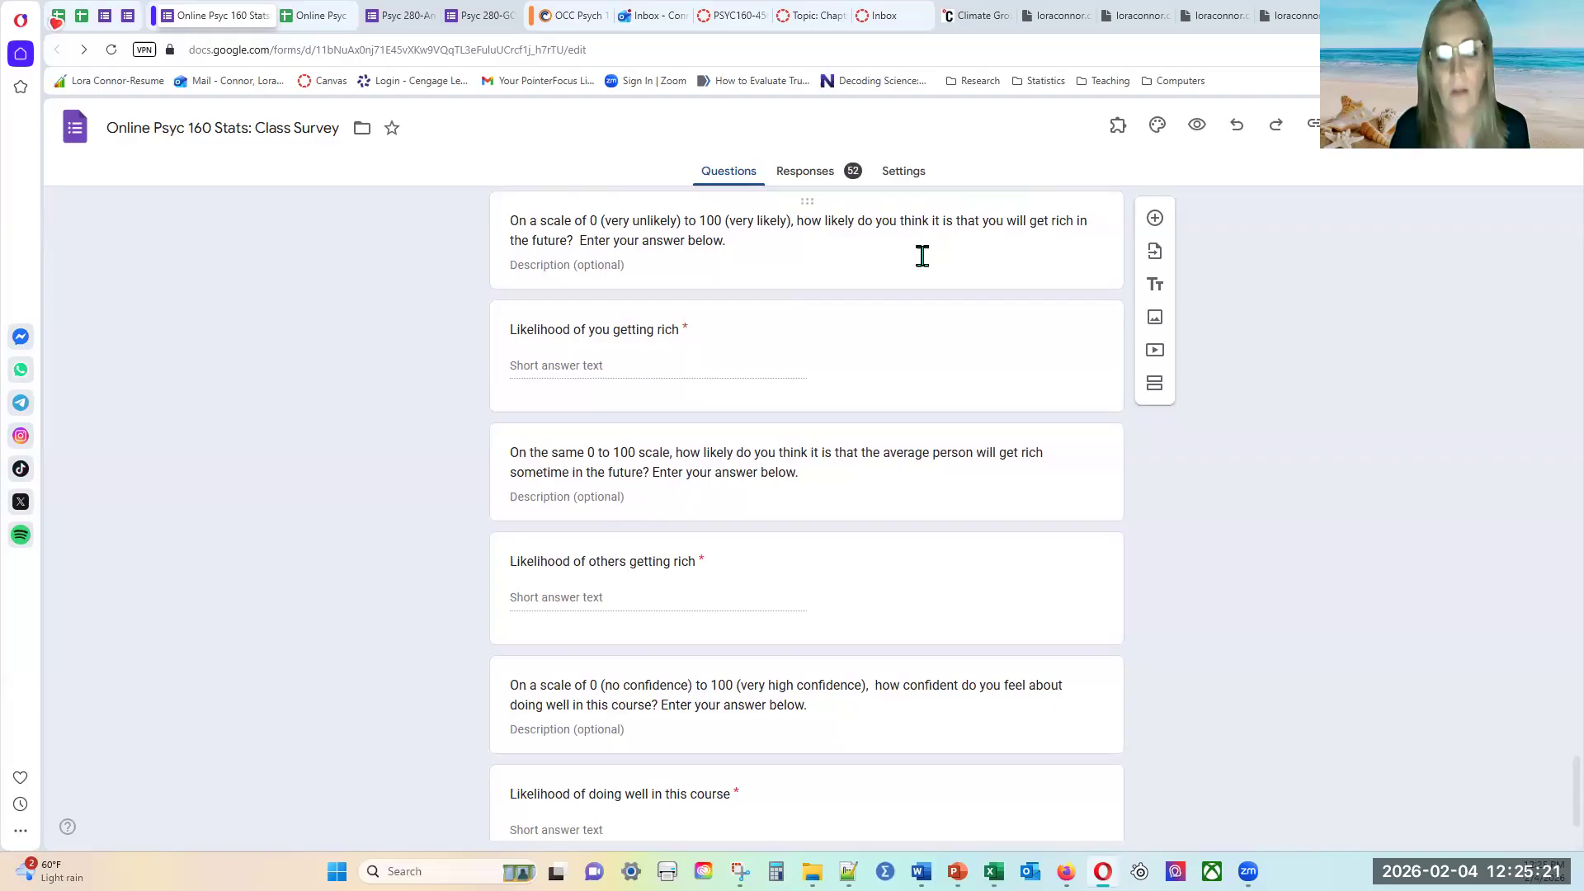
scroll(927, 565, "up", 5)
scroll(920, 561, "up", 11)
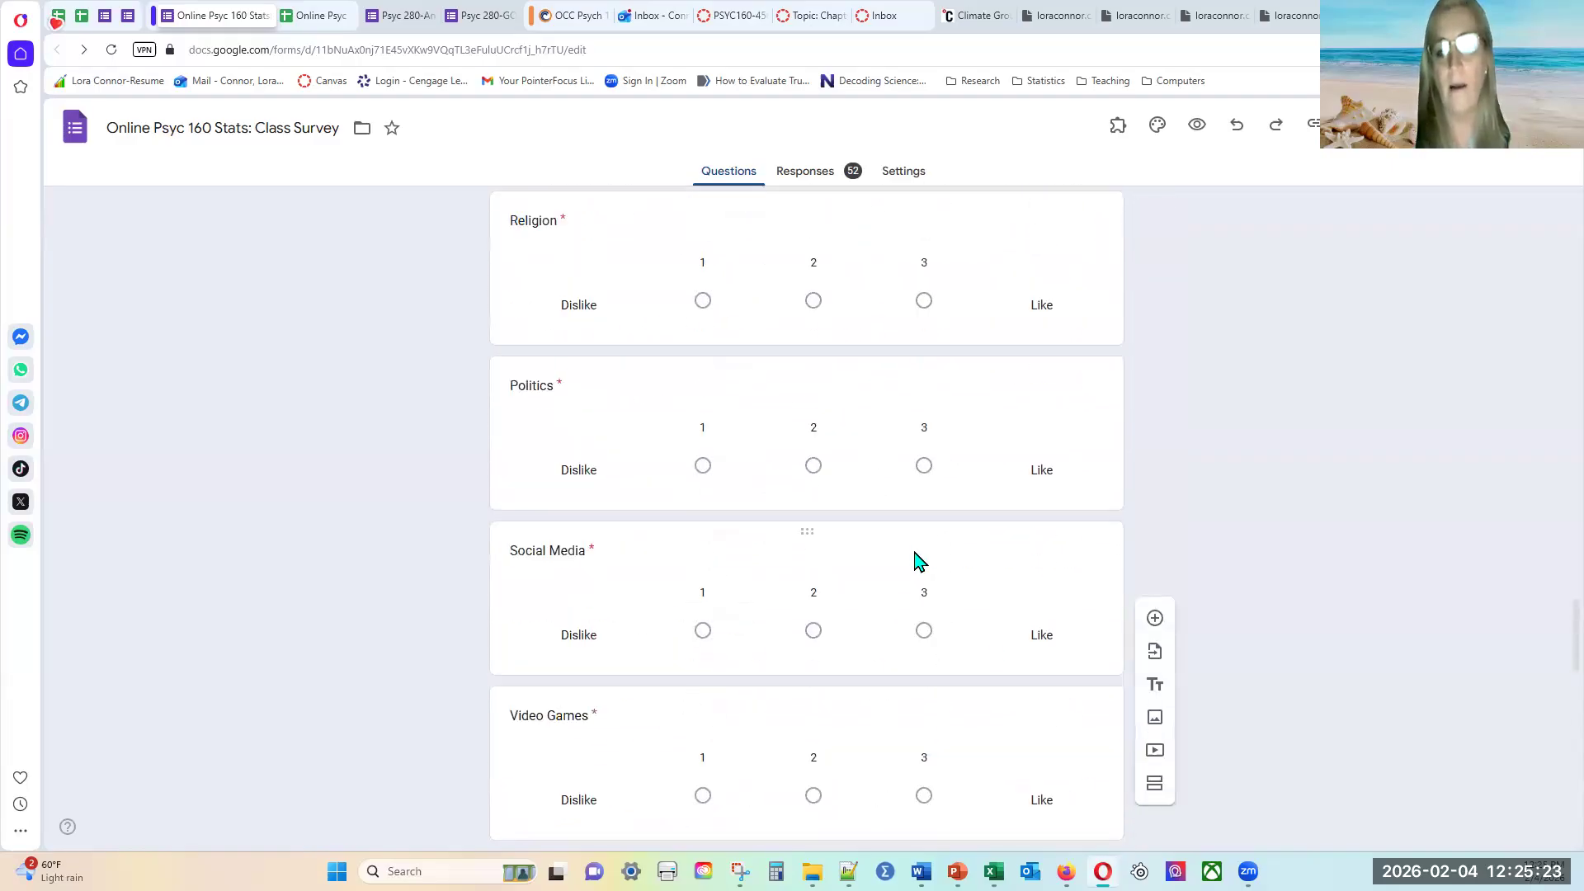
- Switch to the class survey workbook and highlight the Date of Birth, Gender at birth, Marital Status and Sports columns in turn, ending on the first Video Games score
mouse_move(994, 871)
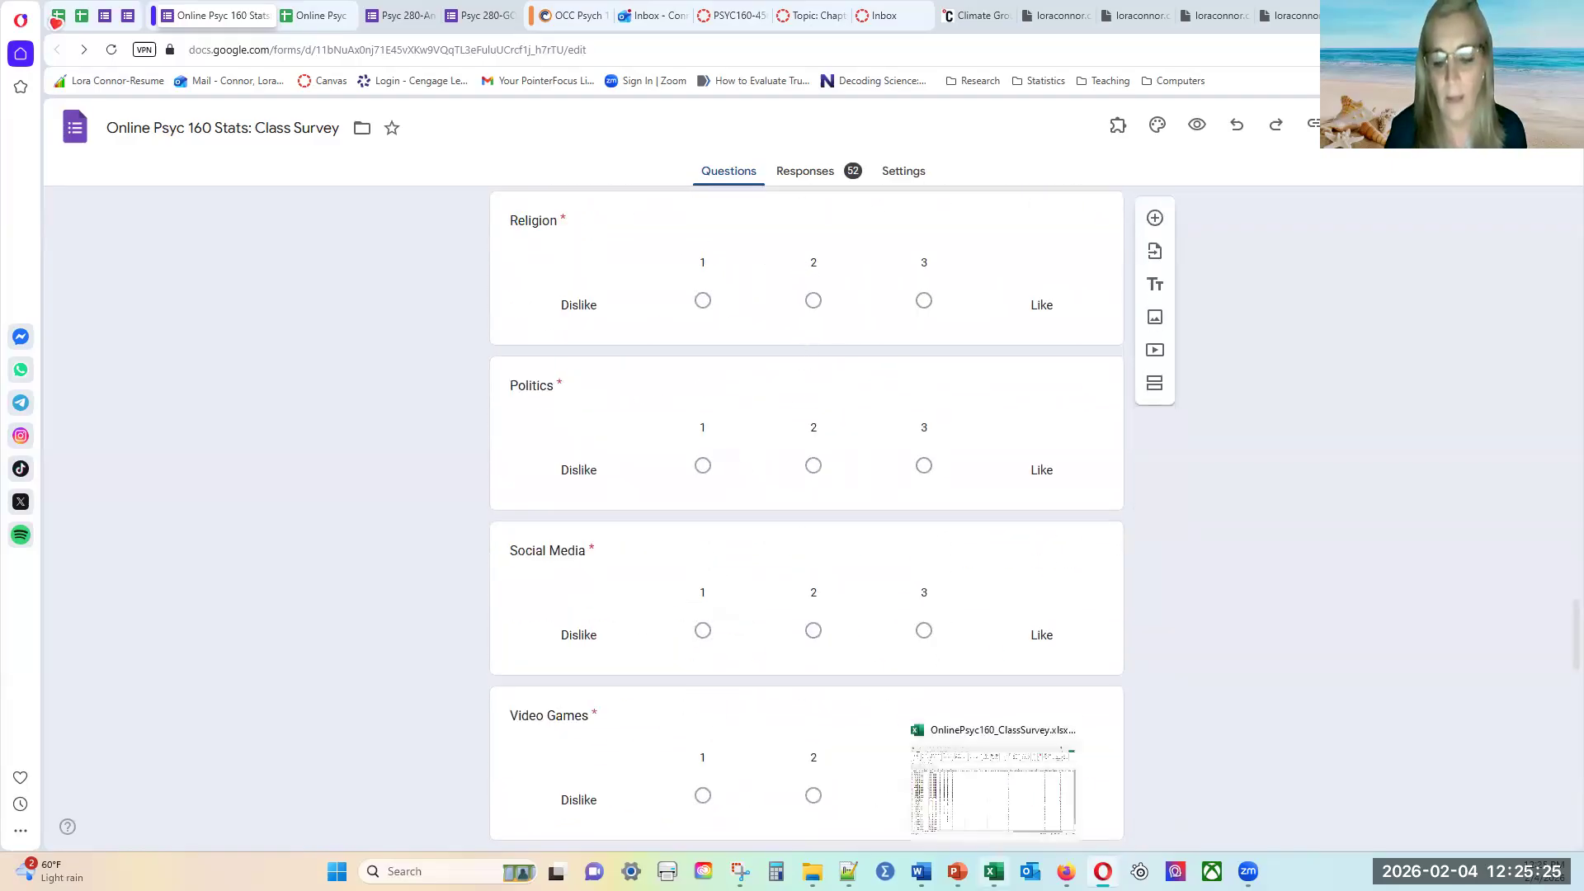
left_click(987, 779)
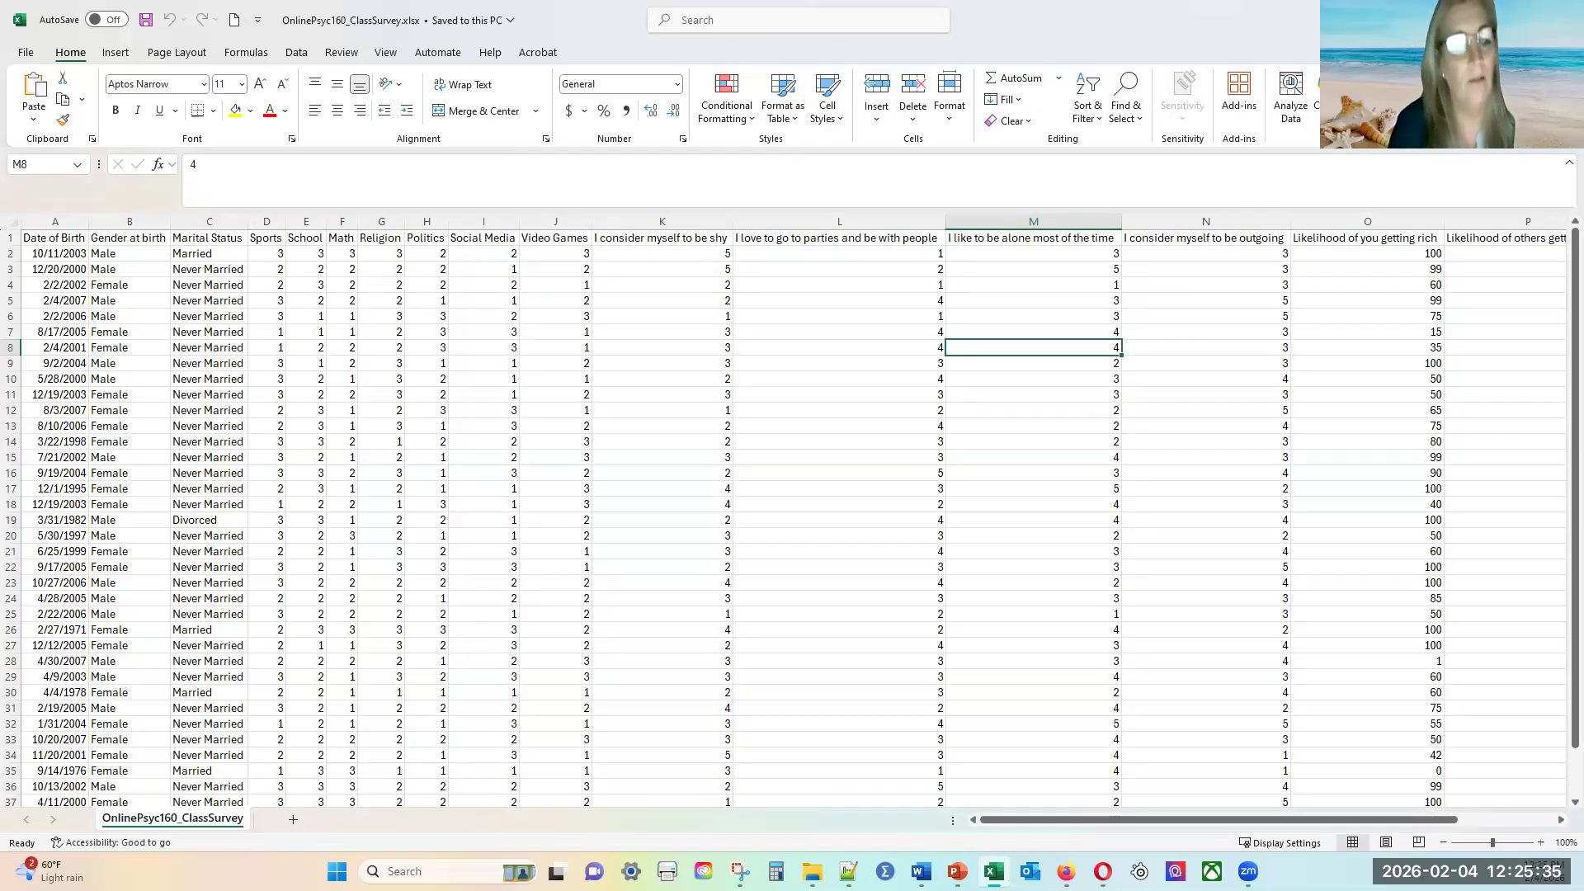
left_click(54, 221)
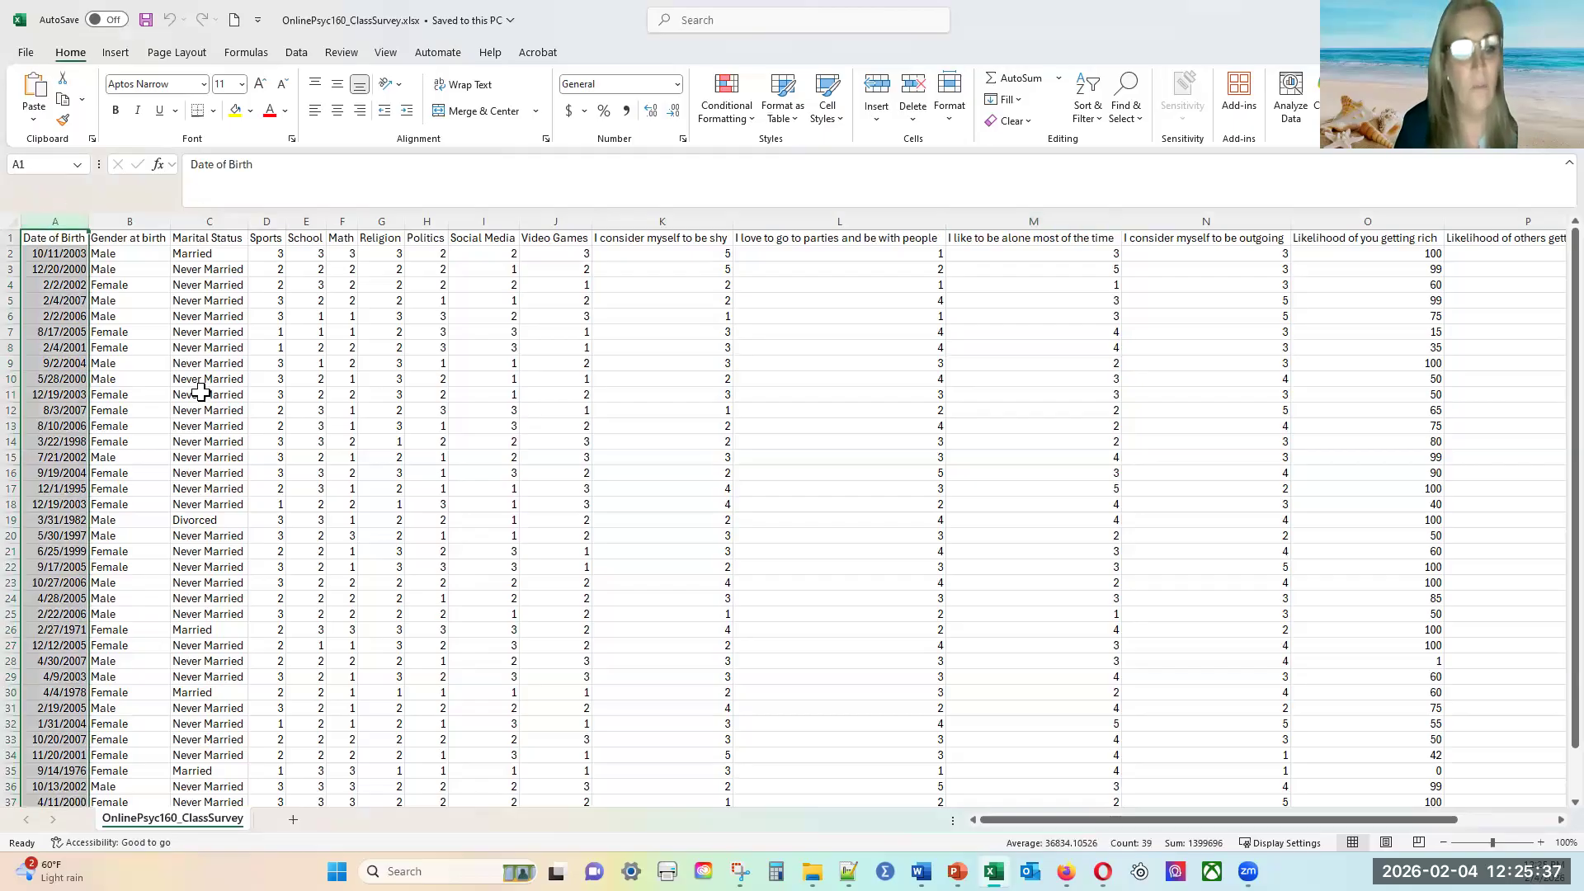
left_click(129, 221)
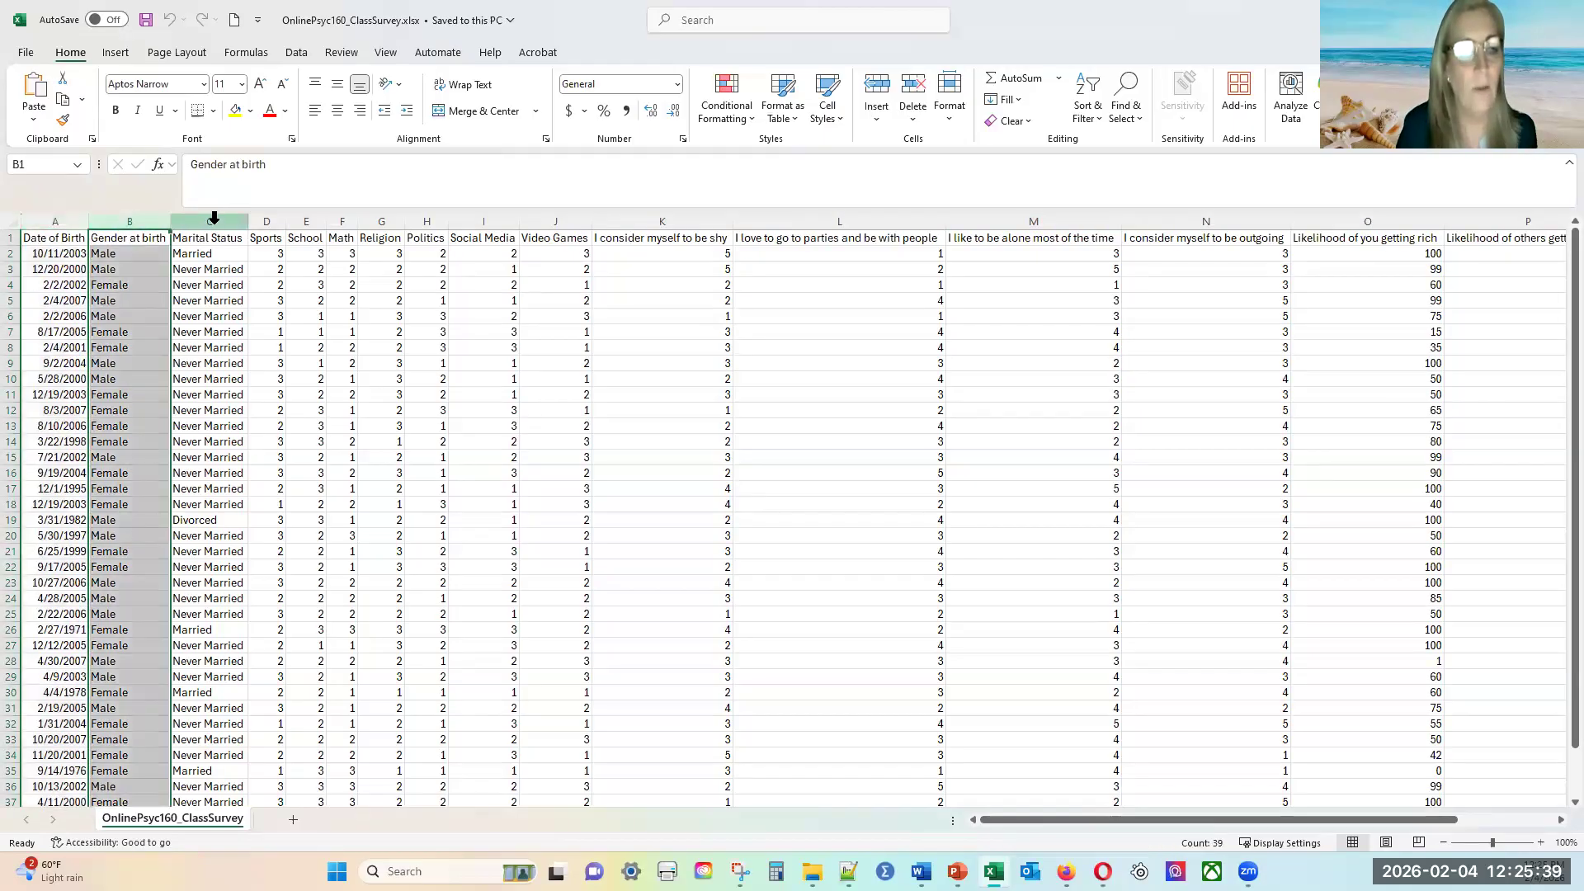
left_click(217, 221)
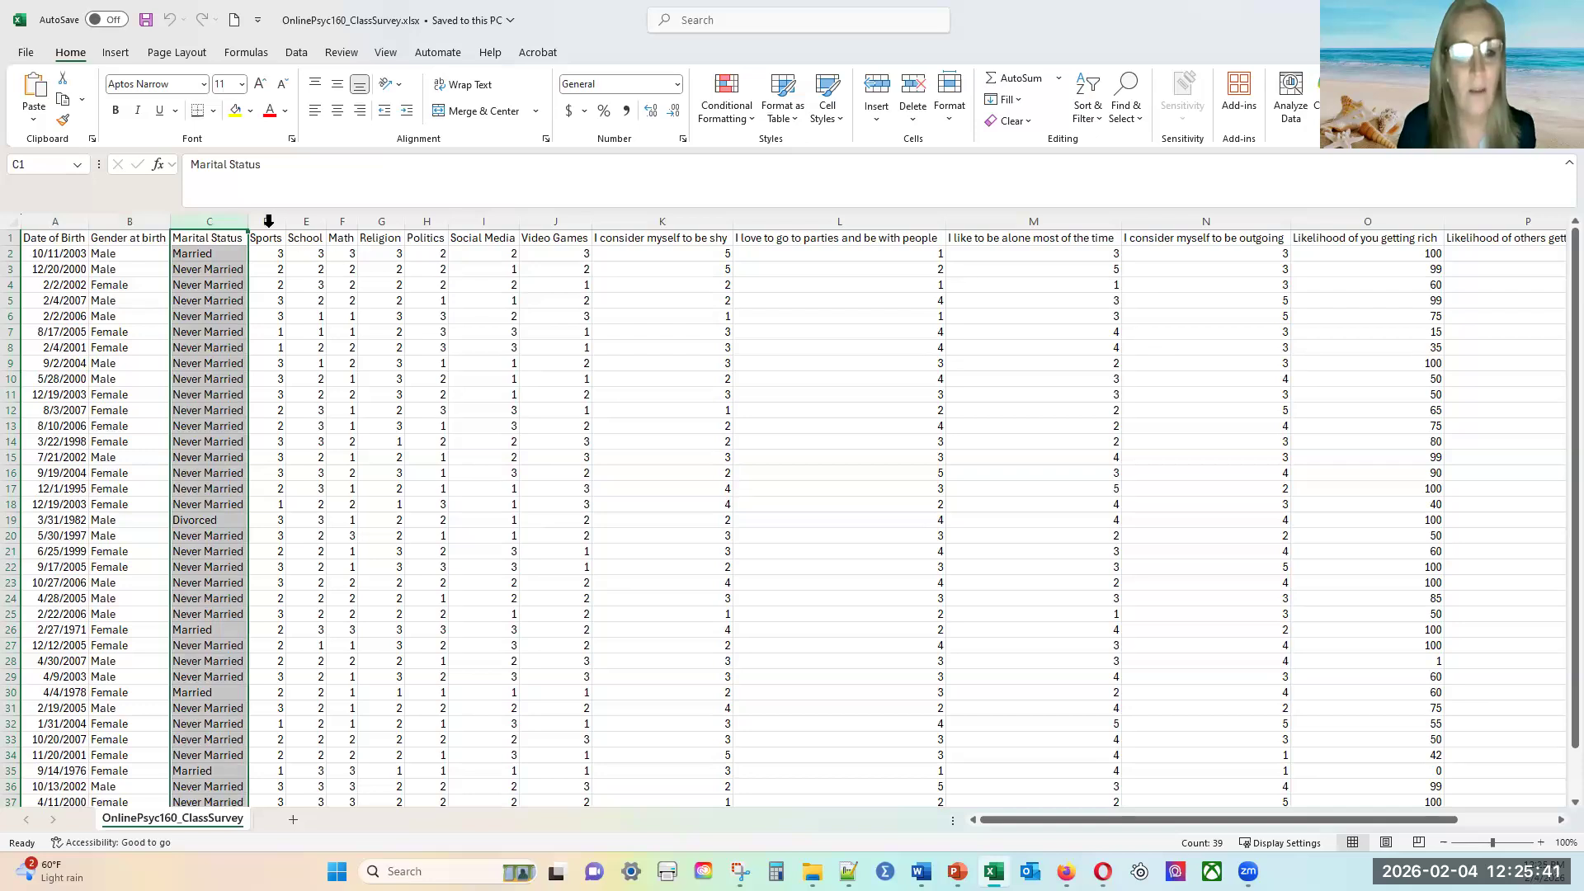
left_click(268, 221)
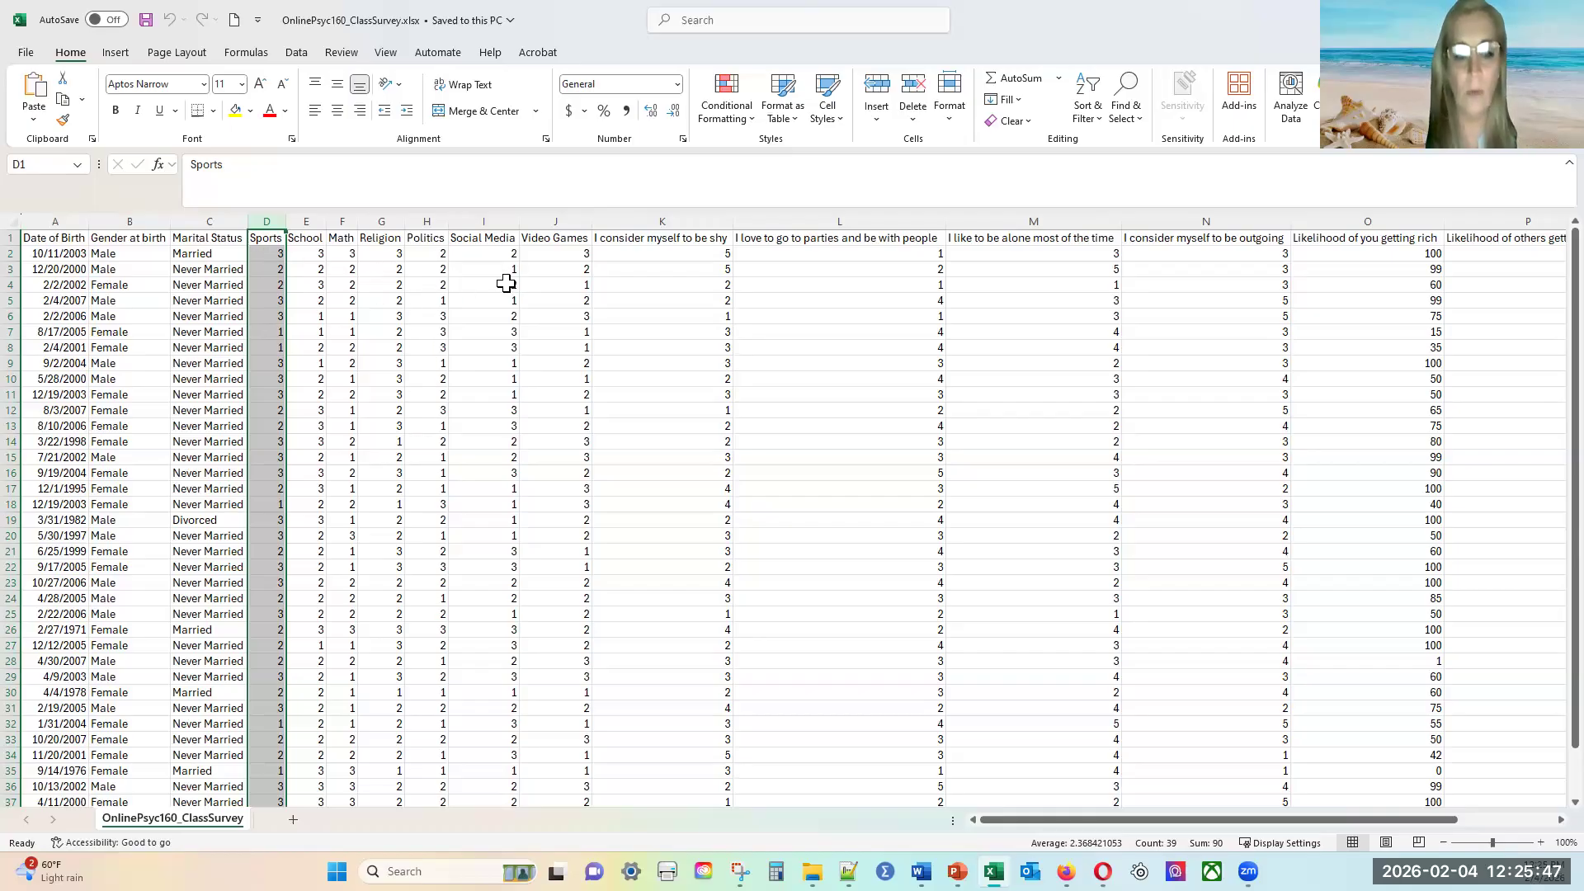
left_click(559, 254)
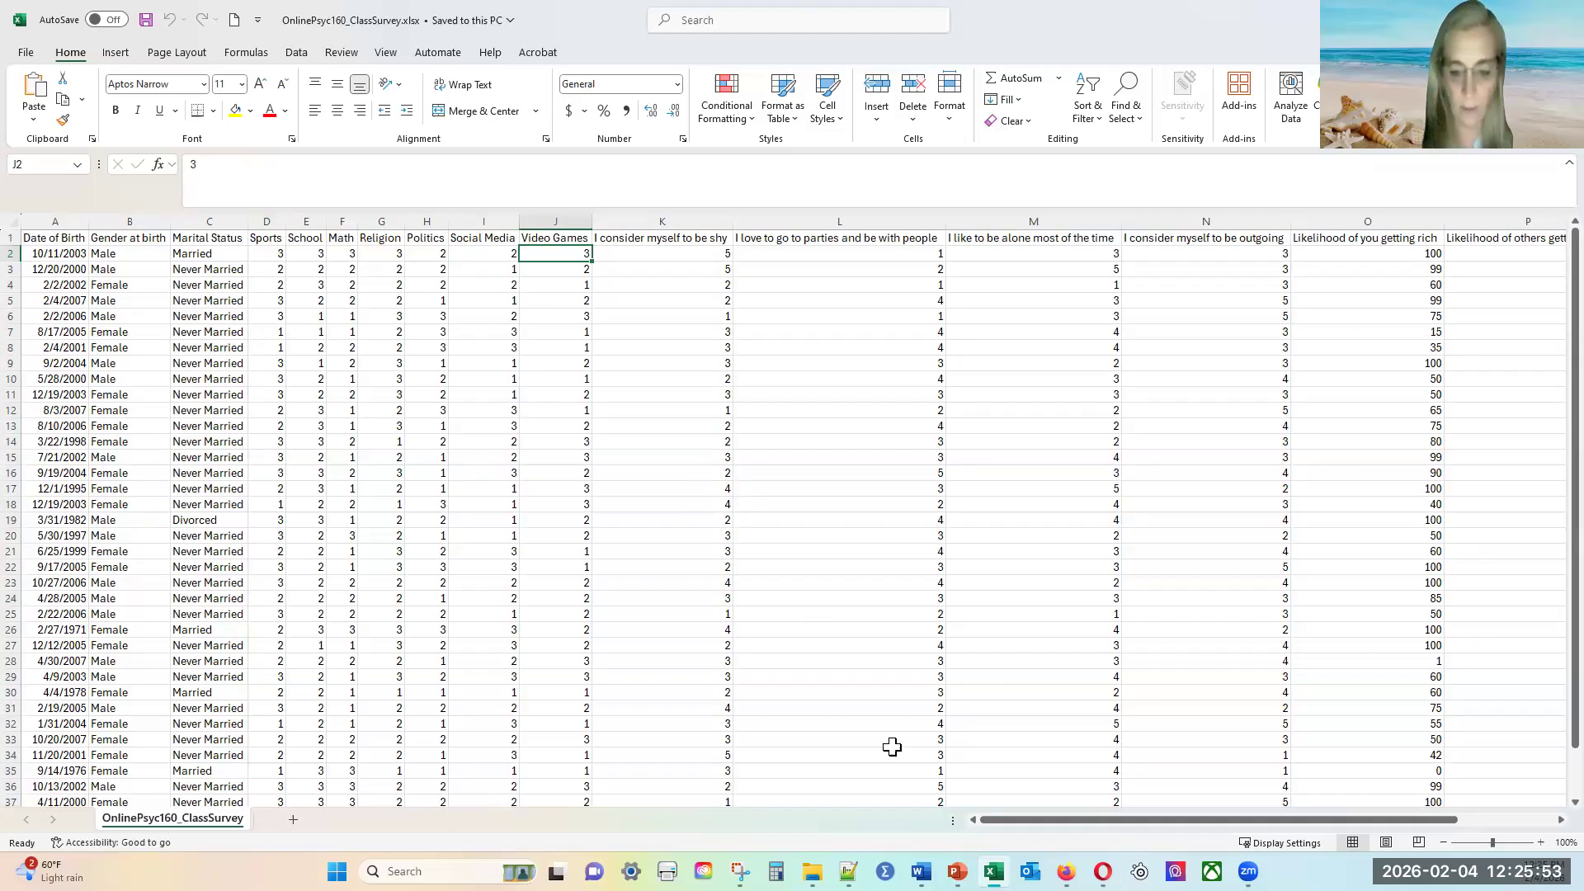
- Switch to the Chapter_01 presentation in PowerPoint at the Variables and Data slide, and reposition and enlarge its window
mouse_move(957, 871)
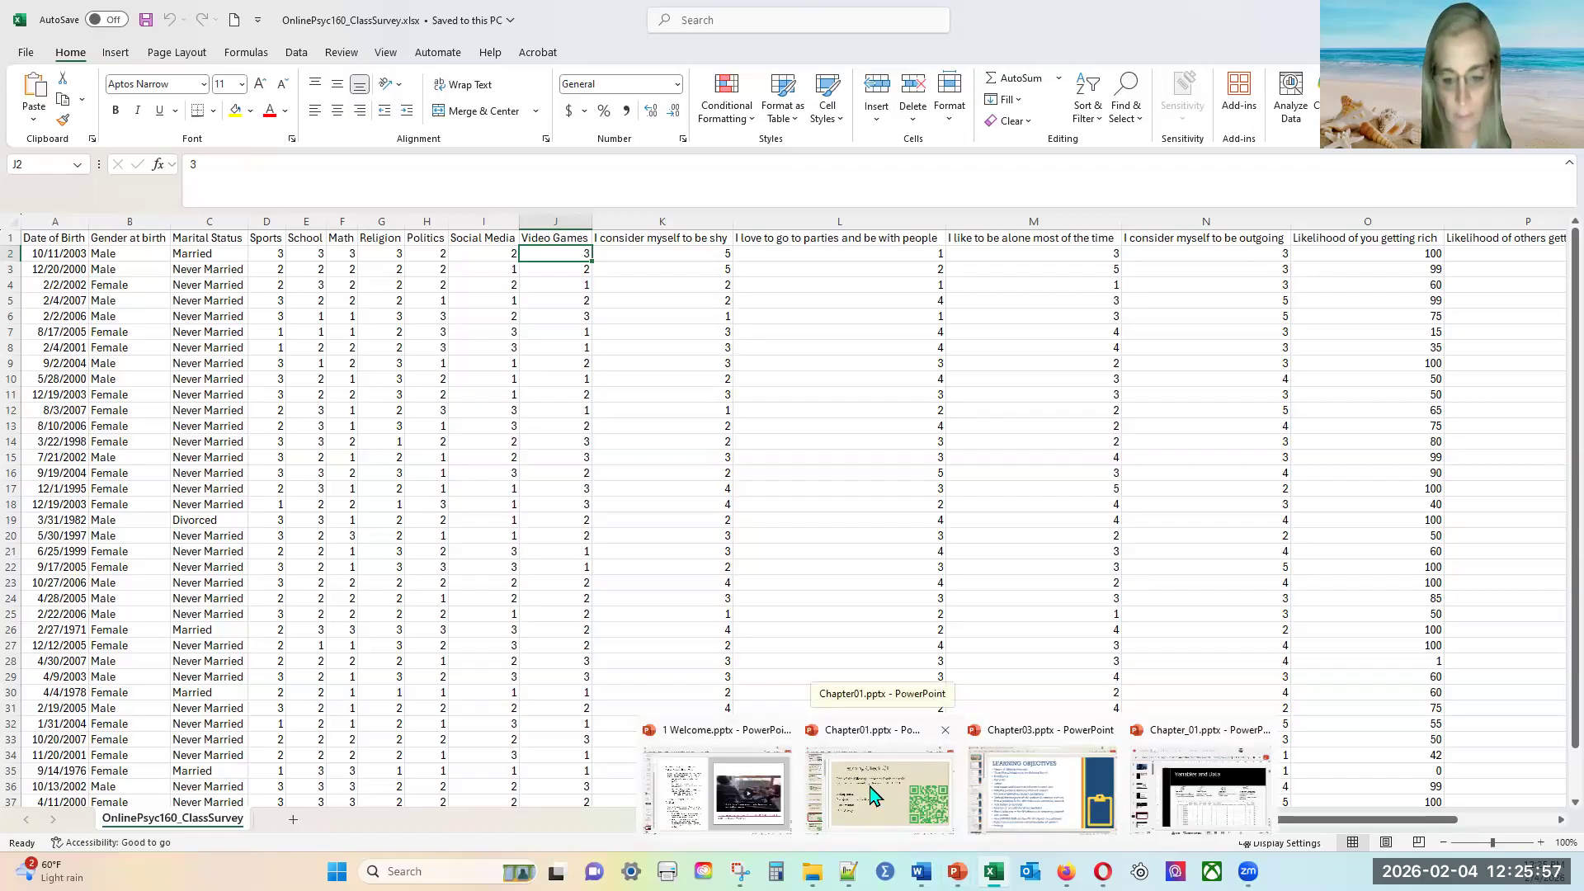
left_click(1188, 794)
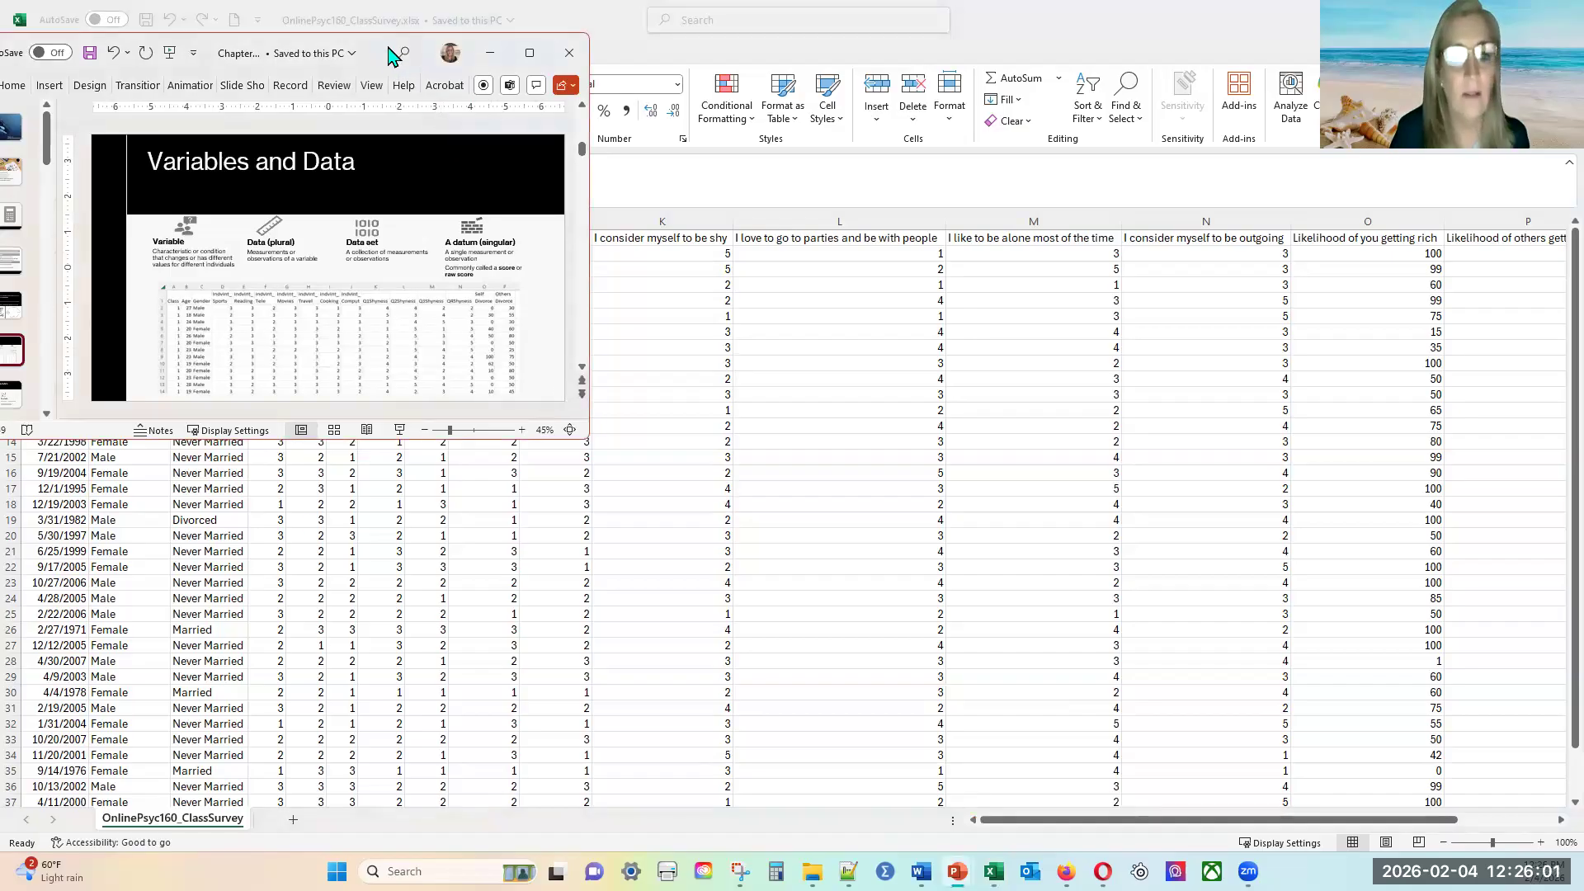
left_click_drag(387, 47, 467, 41)
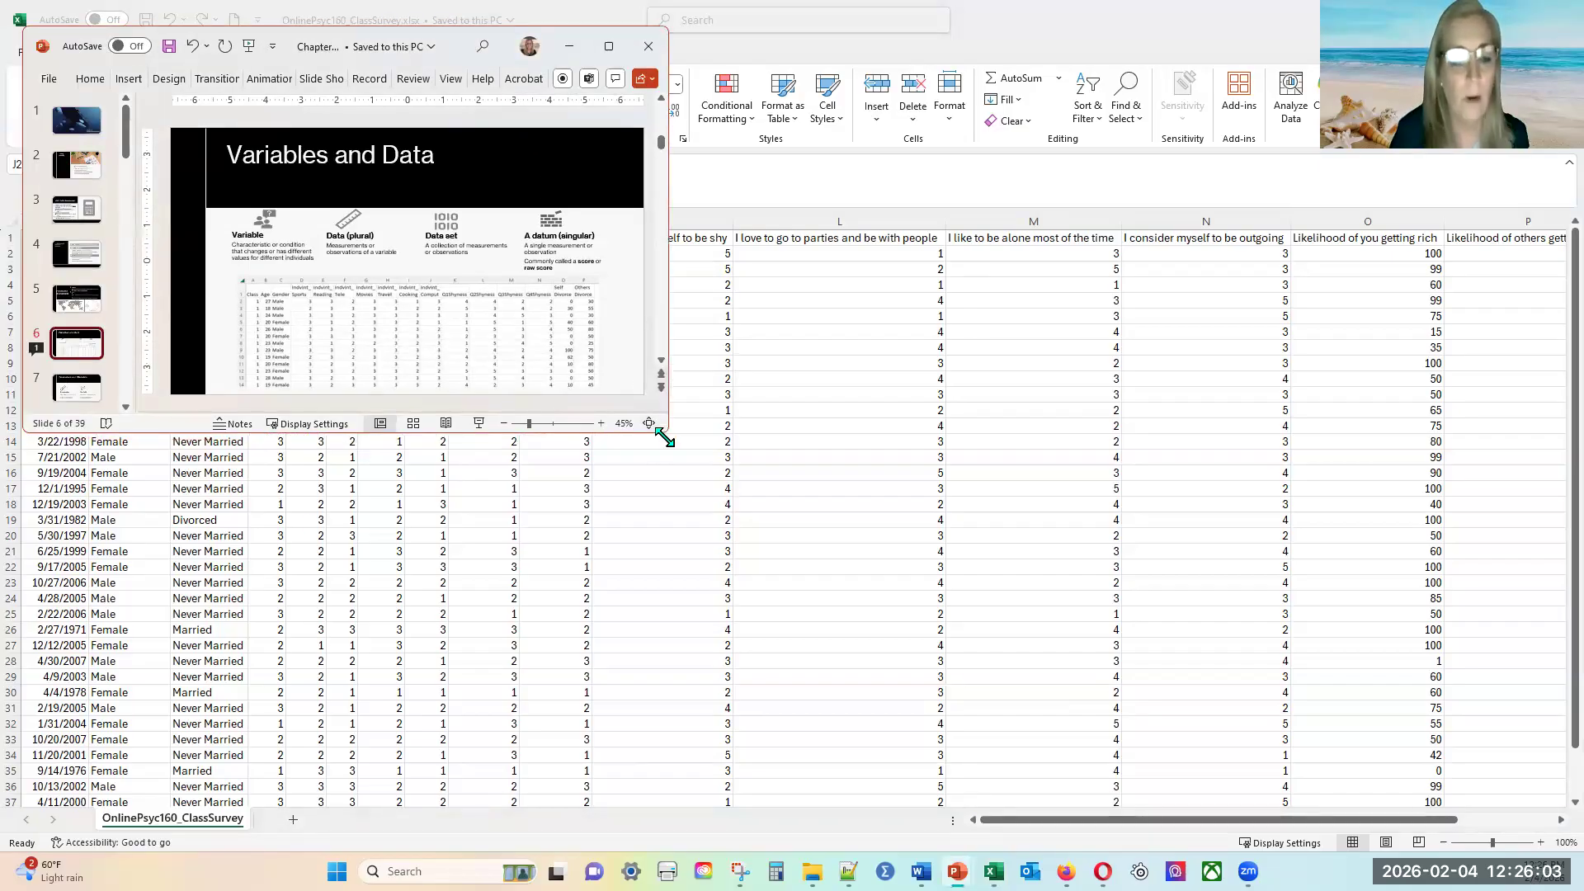
left_click_drag(665, 438, 1034, 737)
- Display slide 15, Scales of Measurement, to review continuous and categorical variables, and minimize the presentation to return to the workbook
scroll(58, 538, "down", 5)
scroll(57, 538, "down", 6)
left_click(103, 425)
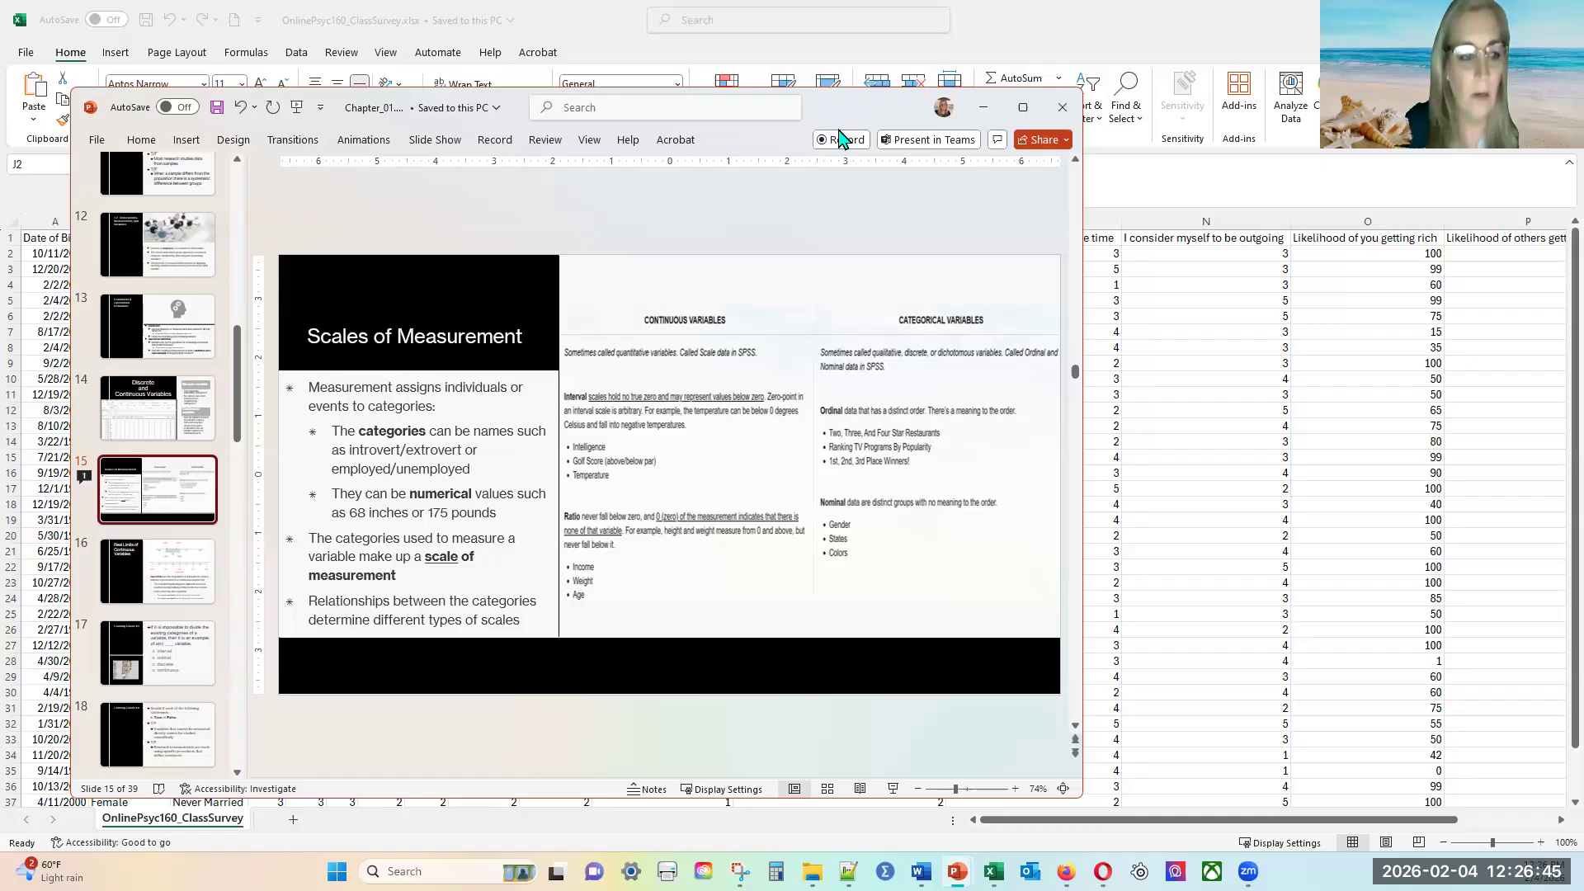
left_click(983, 107)
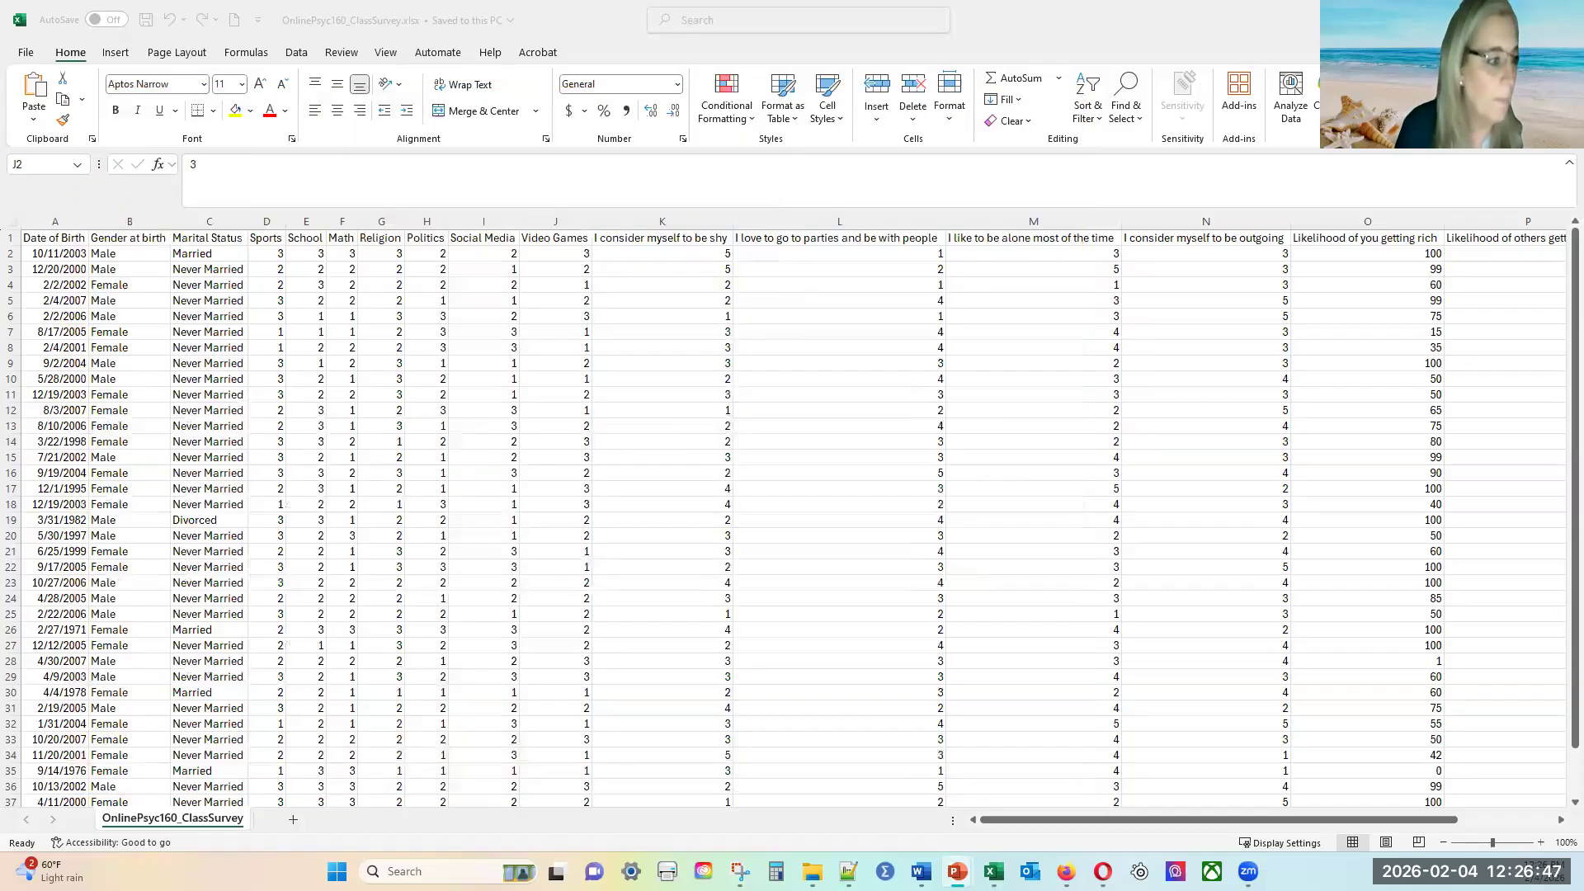
- Highlight the Date of Birth, Gender at birth, Social Media and Sports columns in turn, and view the remaining variables through Likelihood of doing well in this course
left_click(59, 222)
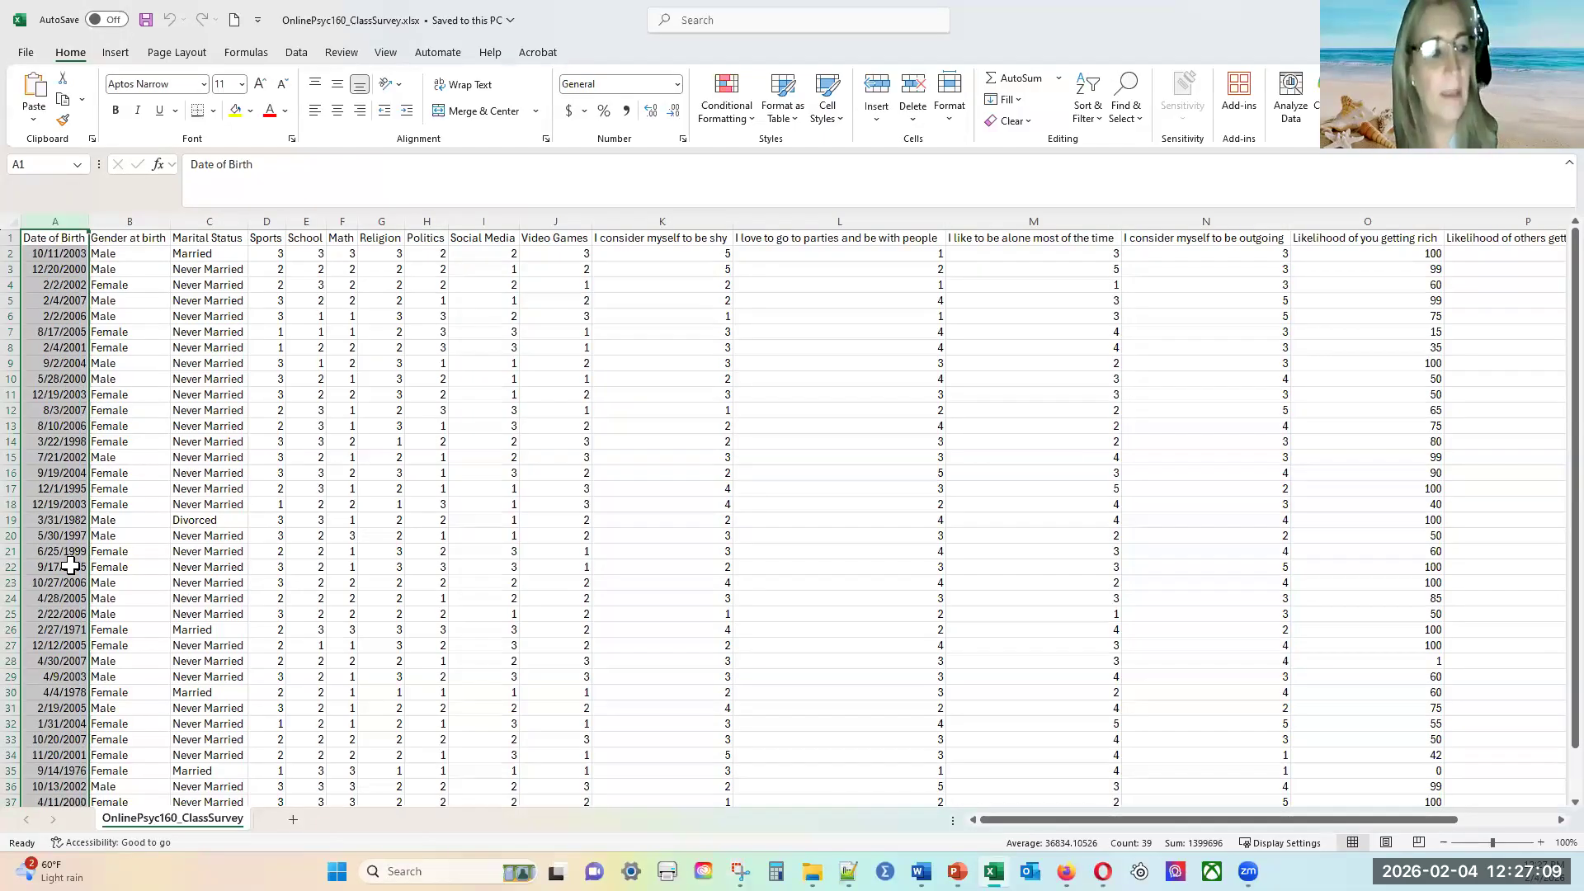
left_click(122, 223)
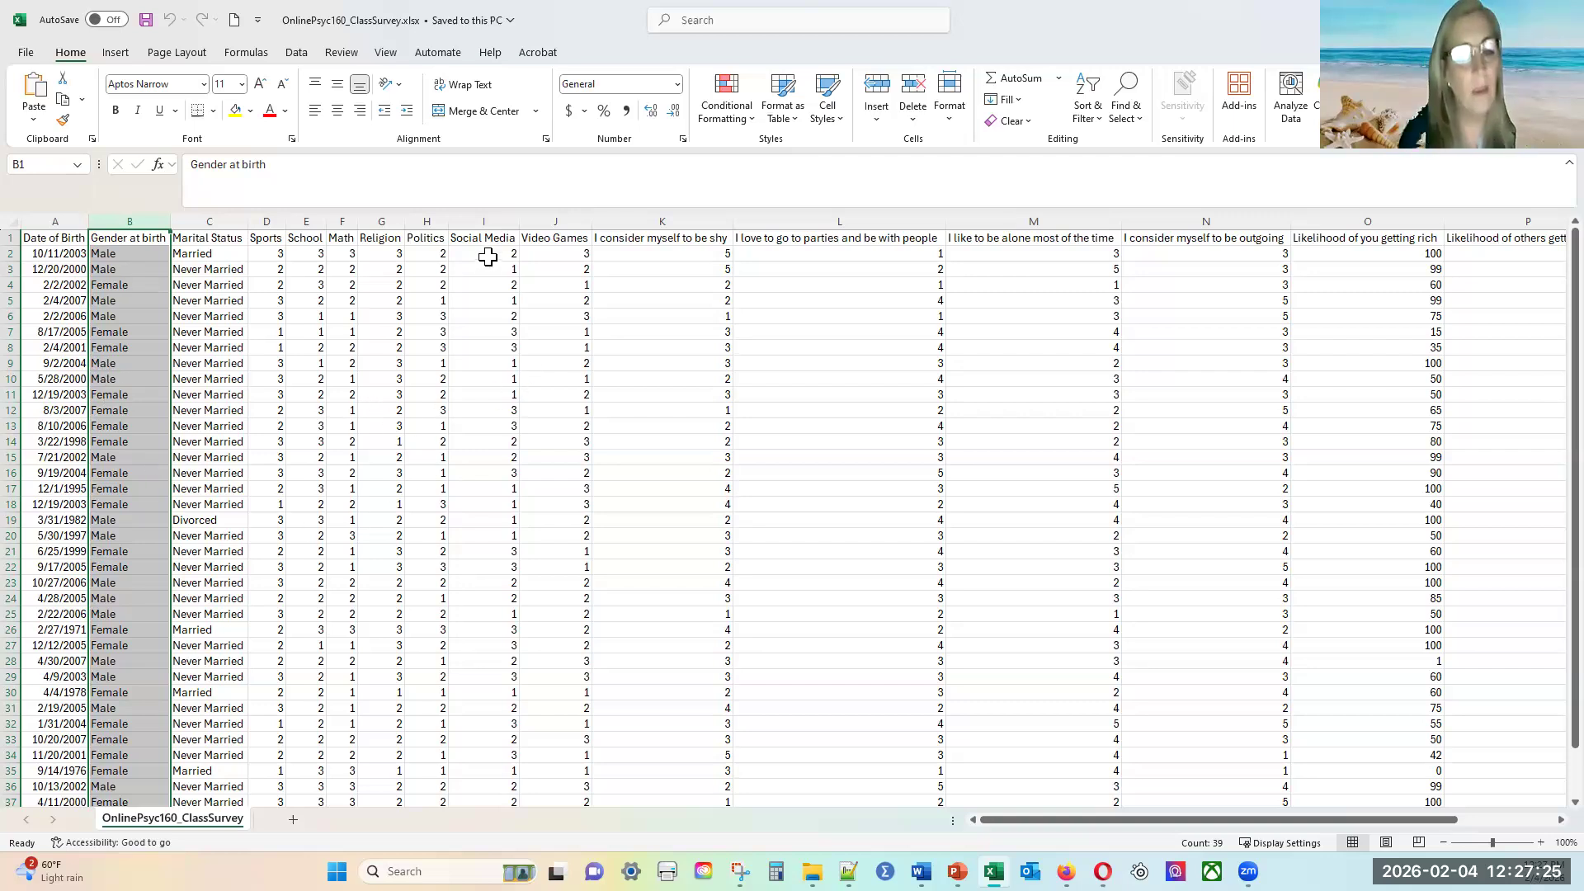
left_click(489, 224)
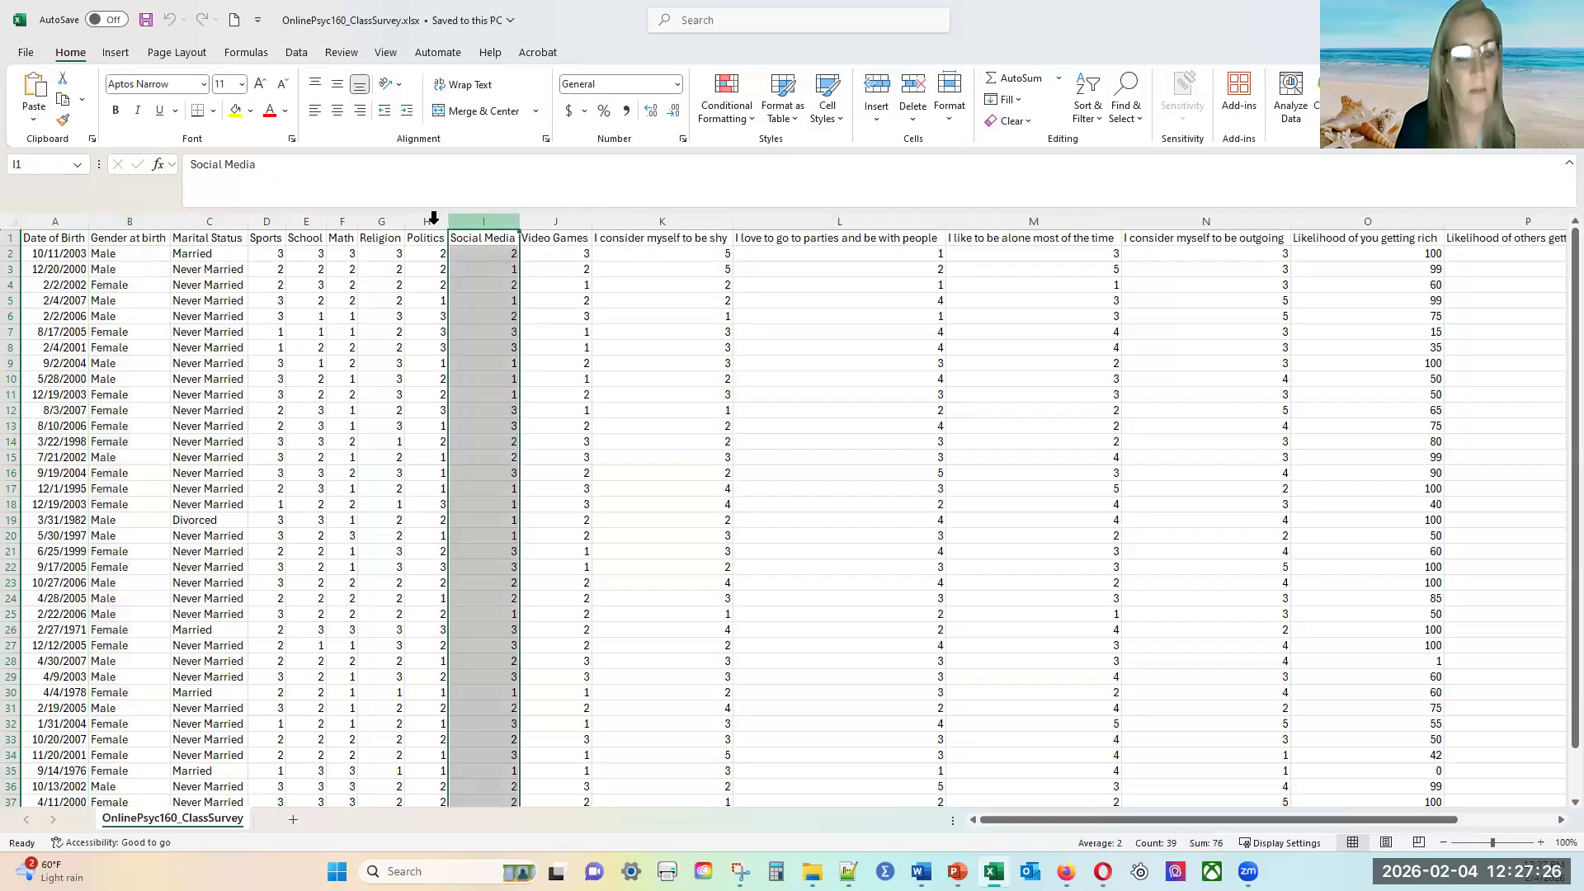
left_click(264, 224)
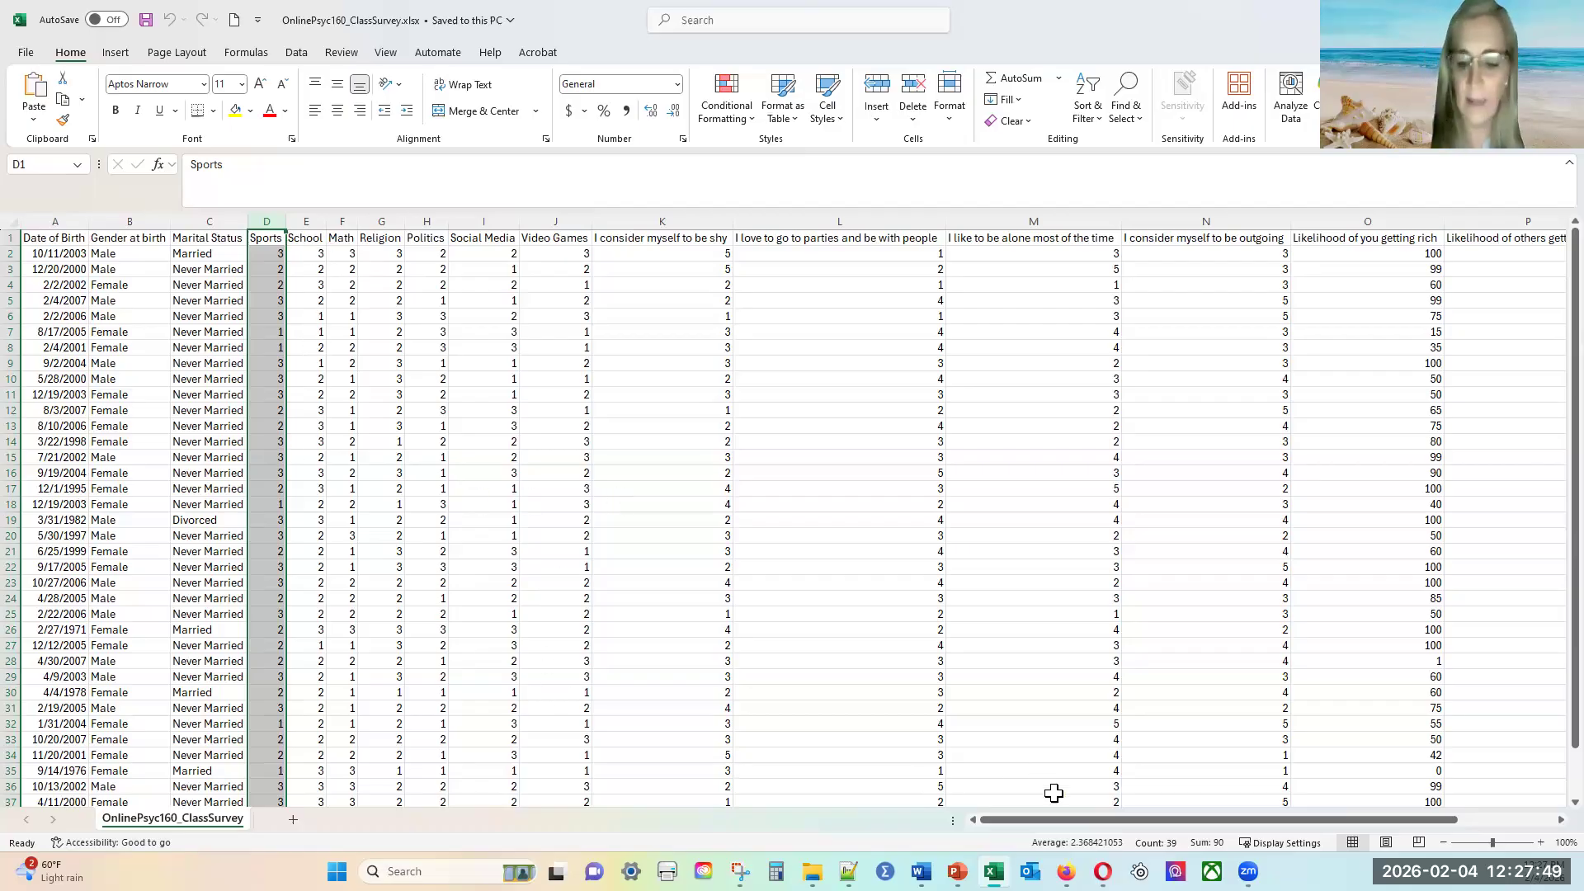
left_click_drag(1072, 823, 1242, 825)
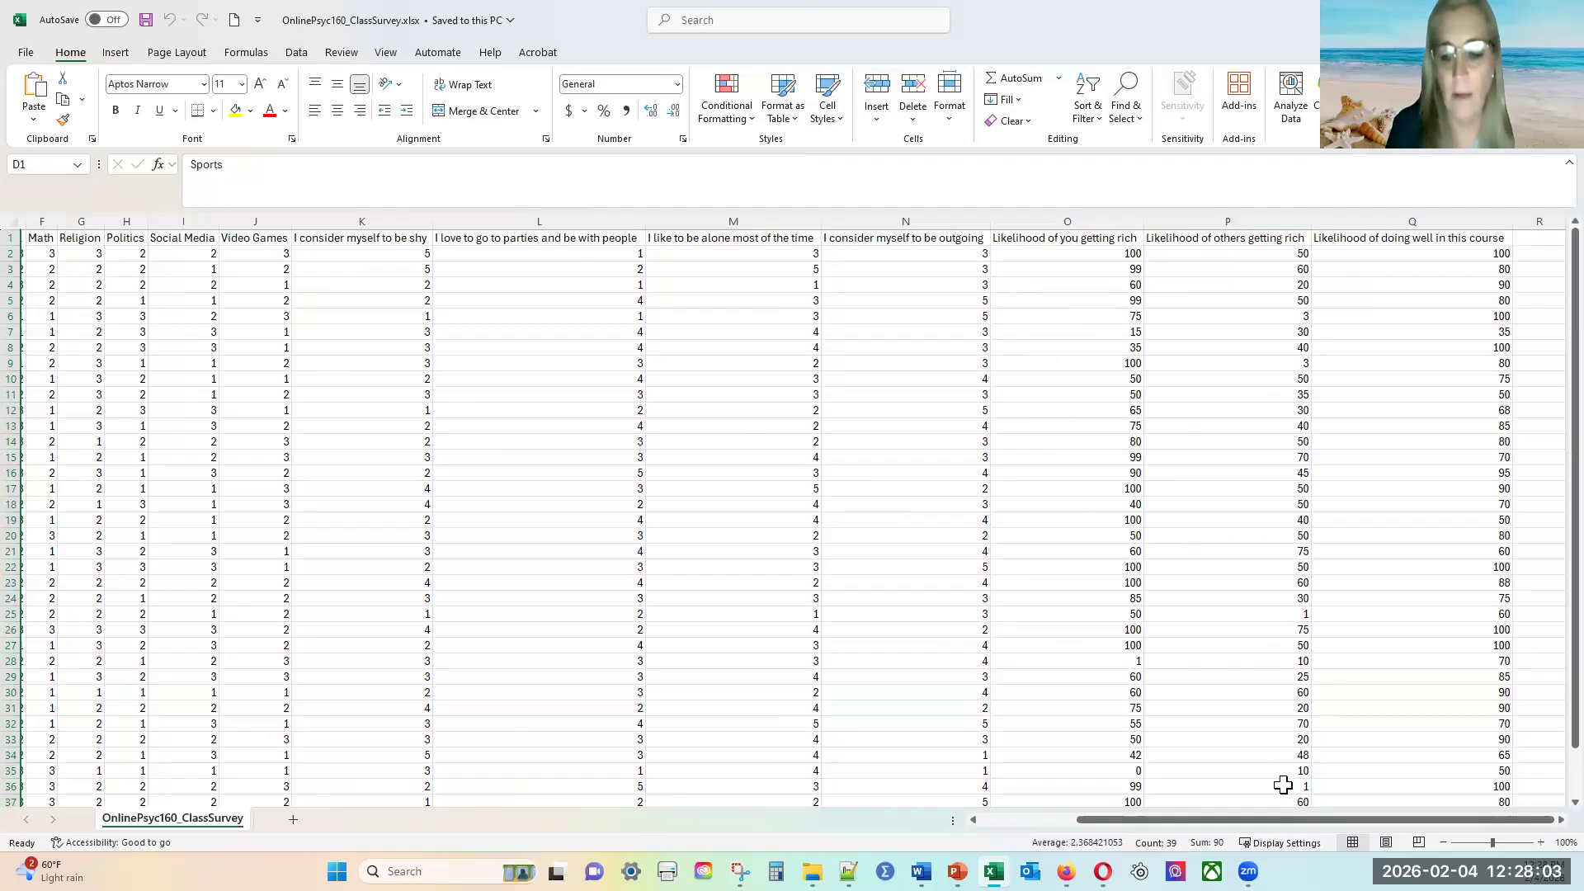
left_click_drag(1312, 829, 1046, 821)
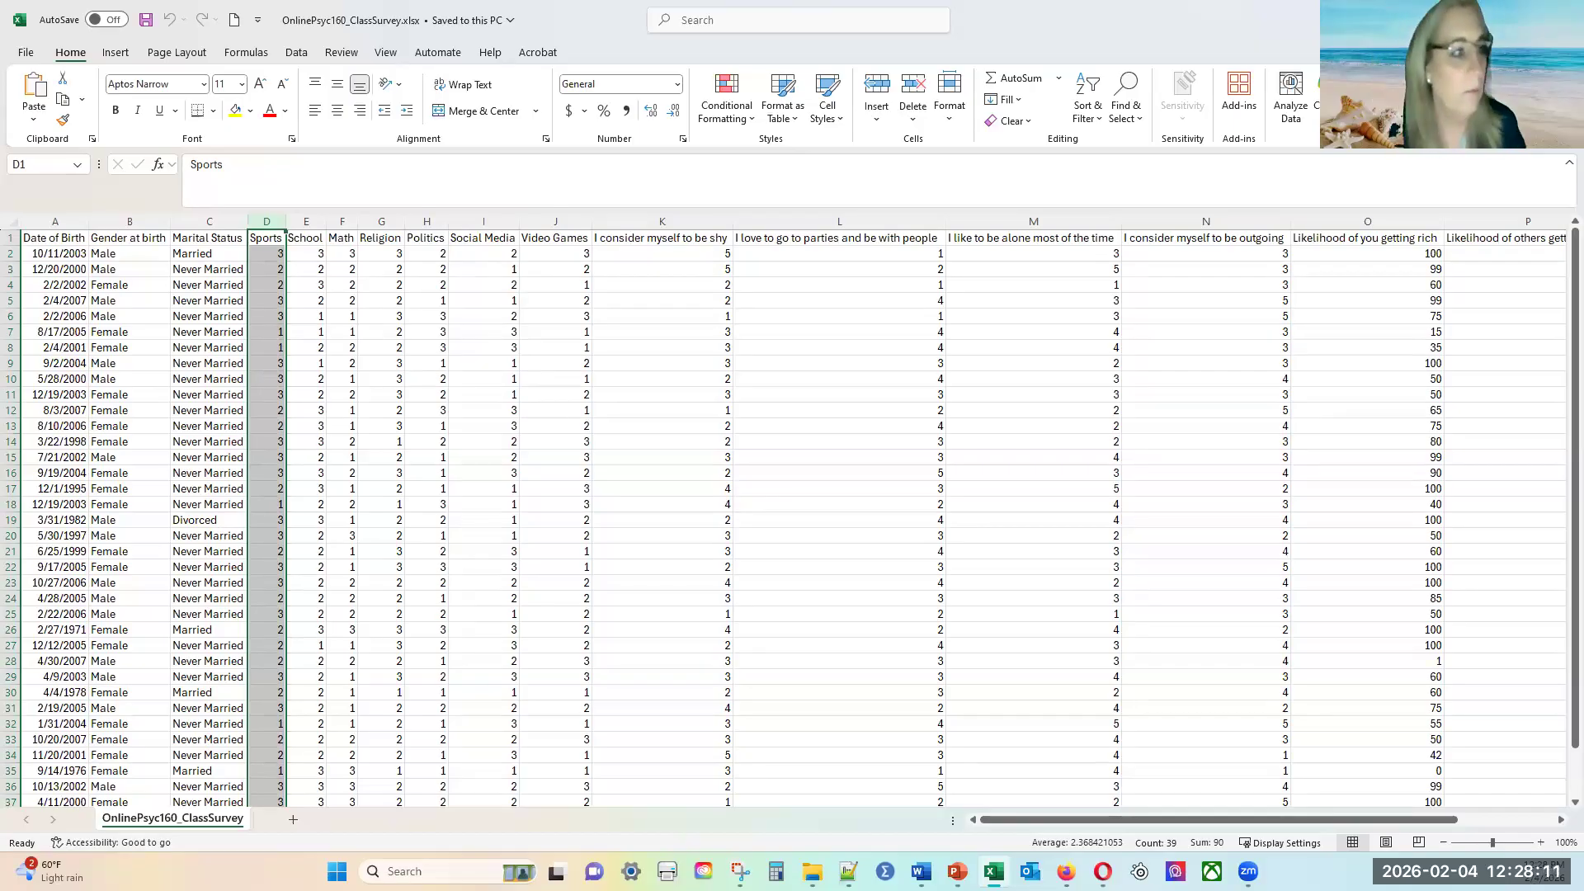
- Switch to PowerPoint, display slide 32, 1-4 Statistical Notation, and highlight the sample-size symbol n, with the window moved slightly
key("alt+Tab")
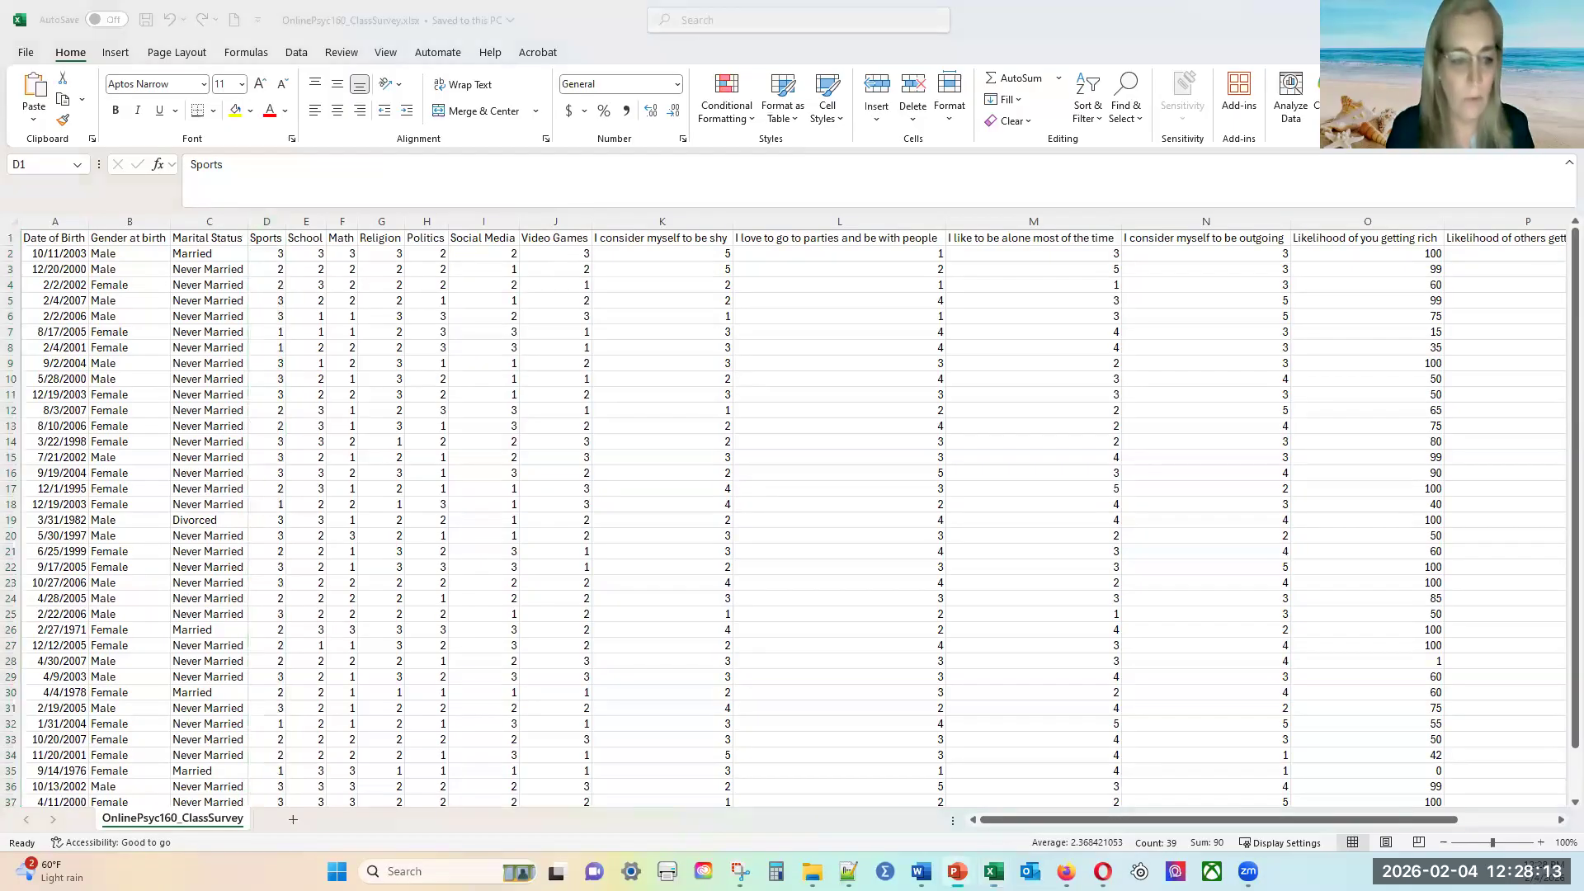
scroll(192, 582, "down", 5)
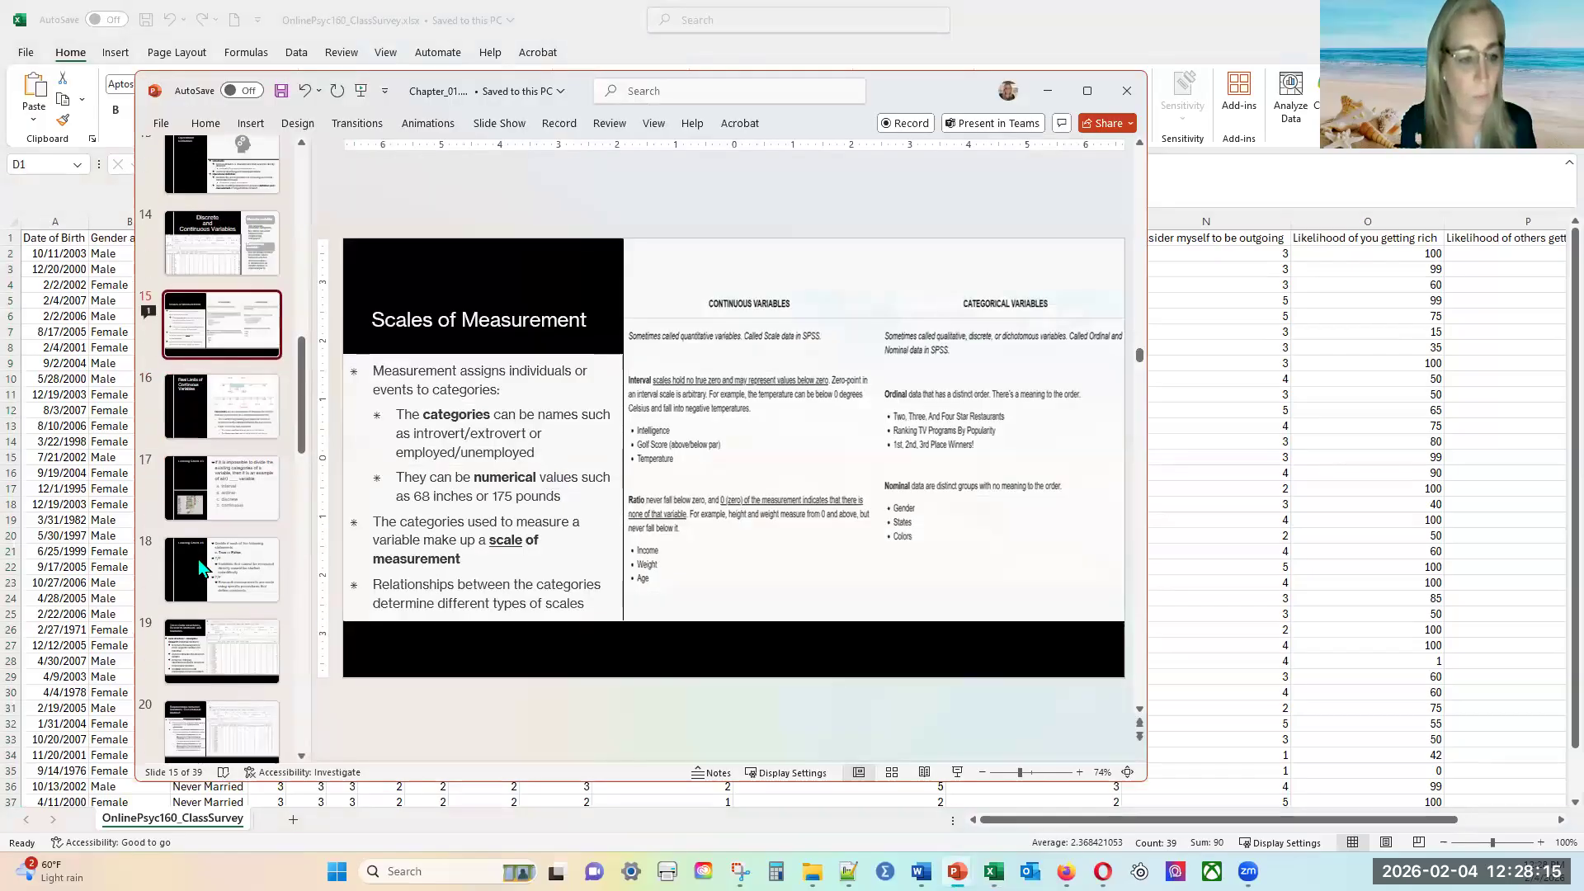
scroll(190, 590, "down", 9)
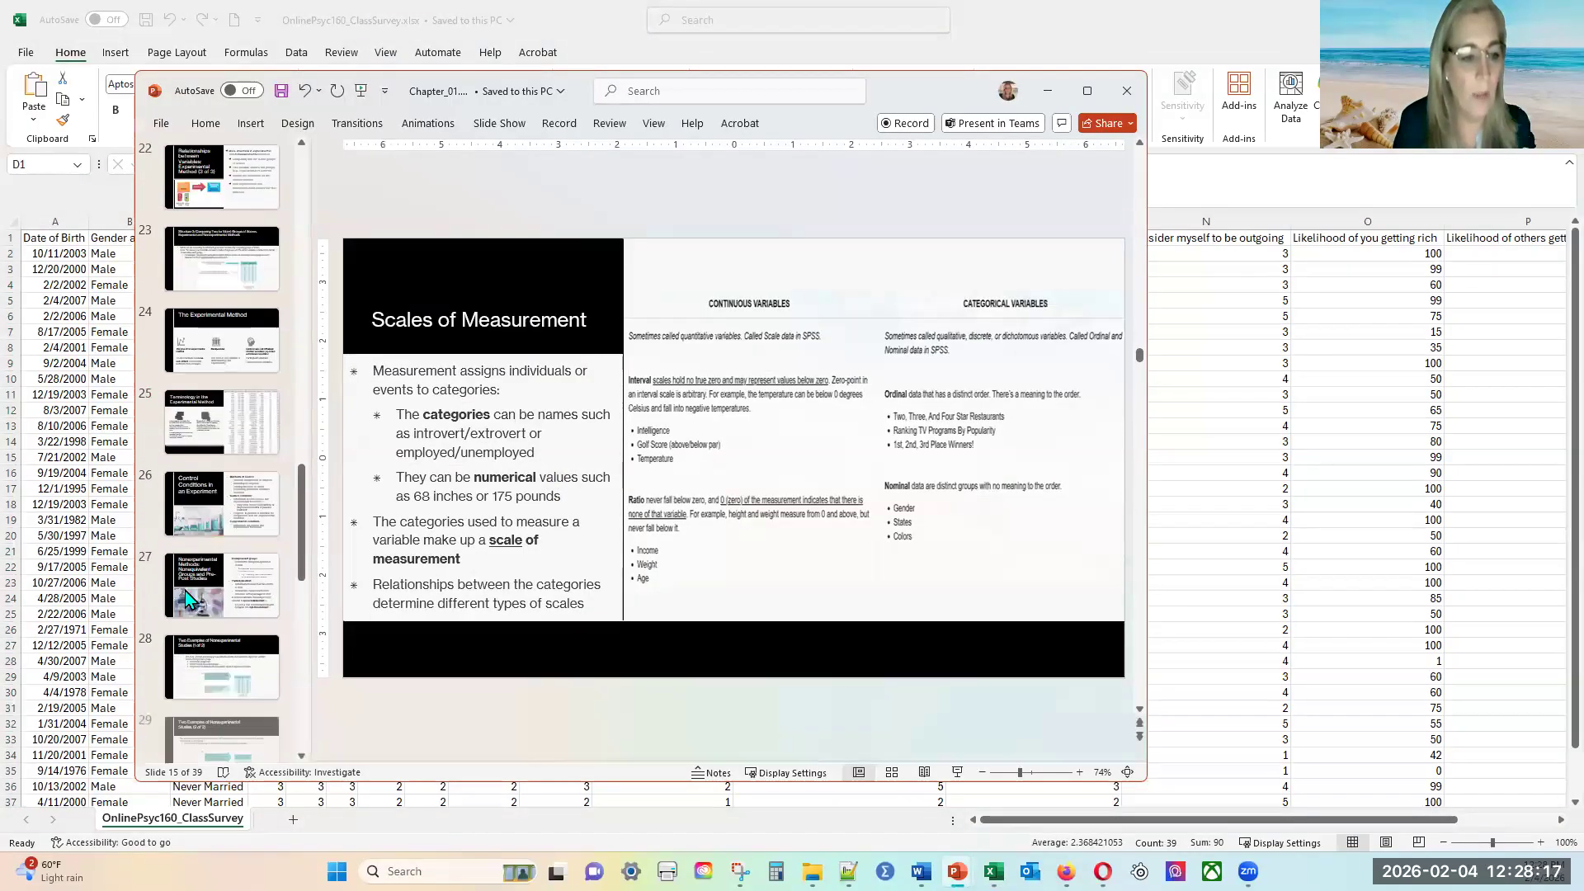
scroll(190, 597, "down", 4)
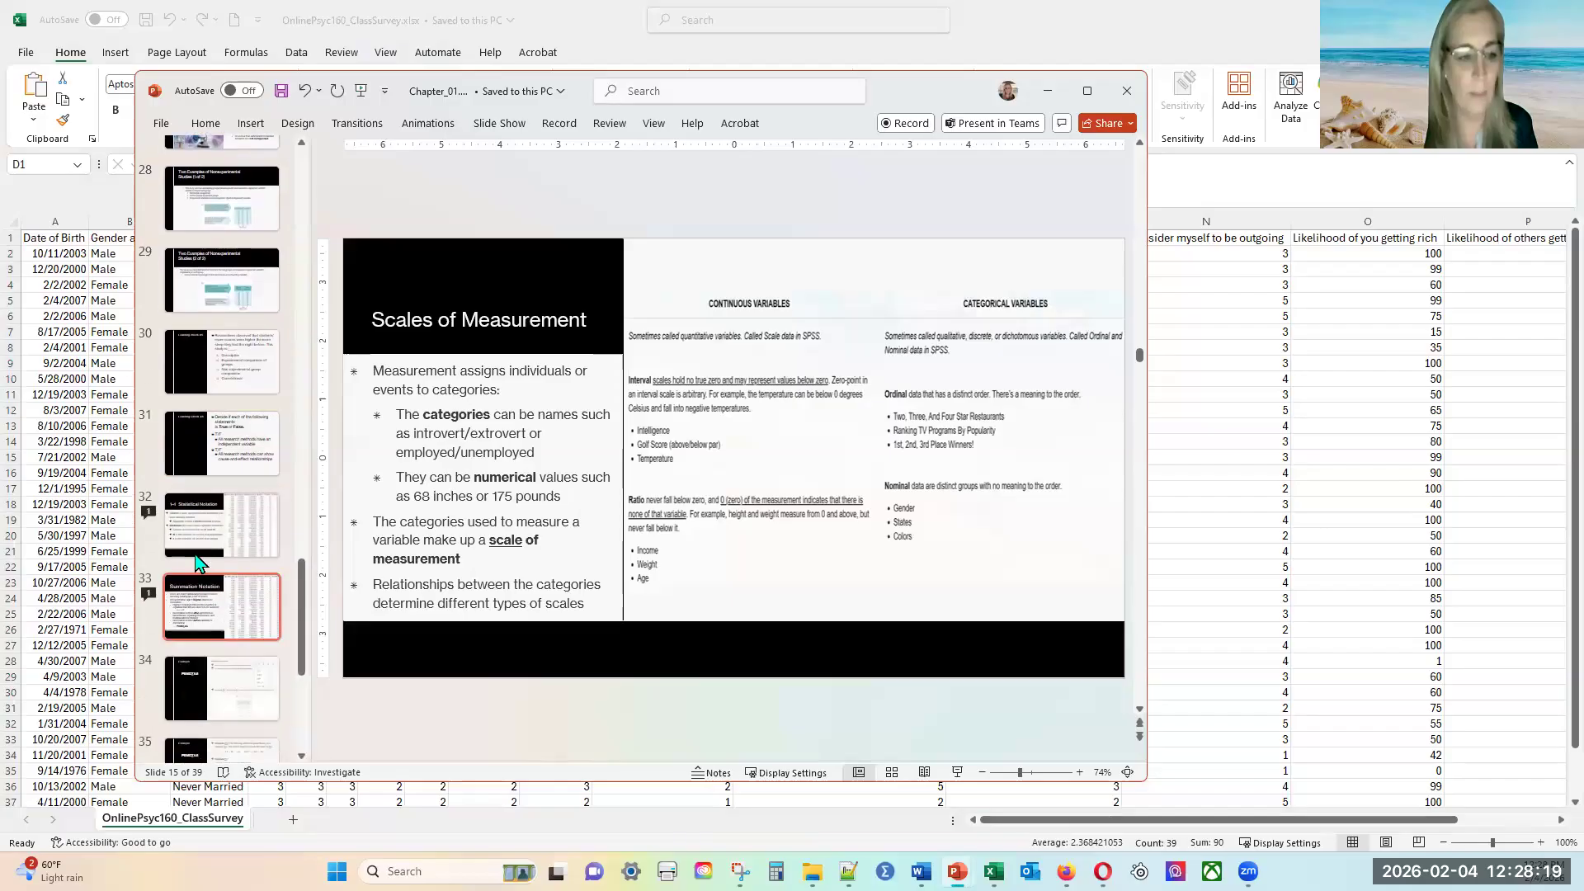
left_click(206, 529)
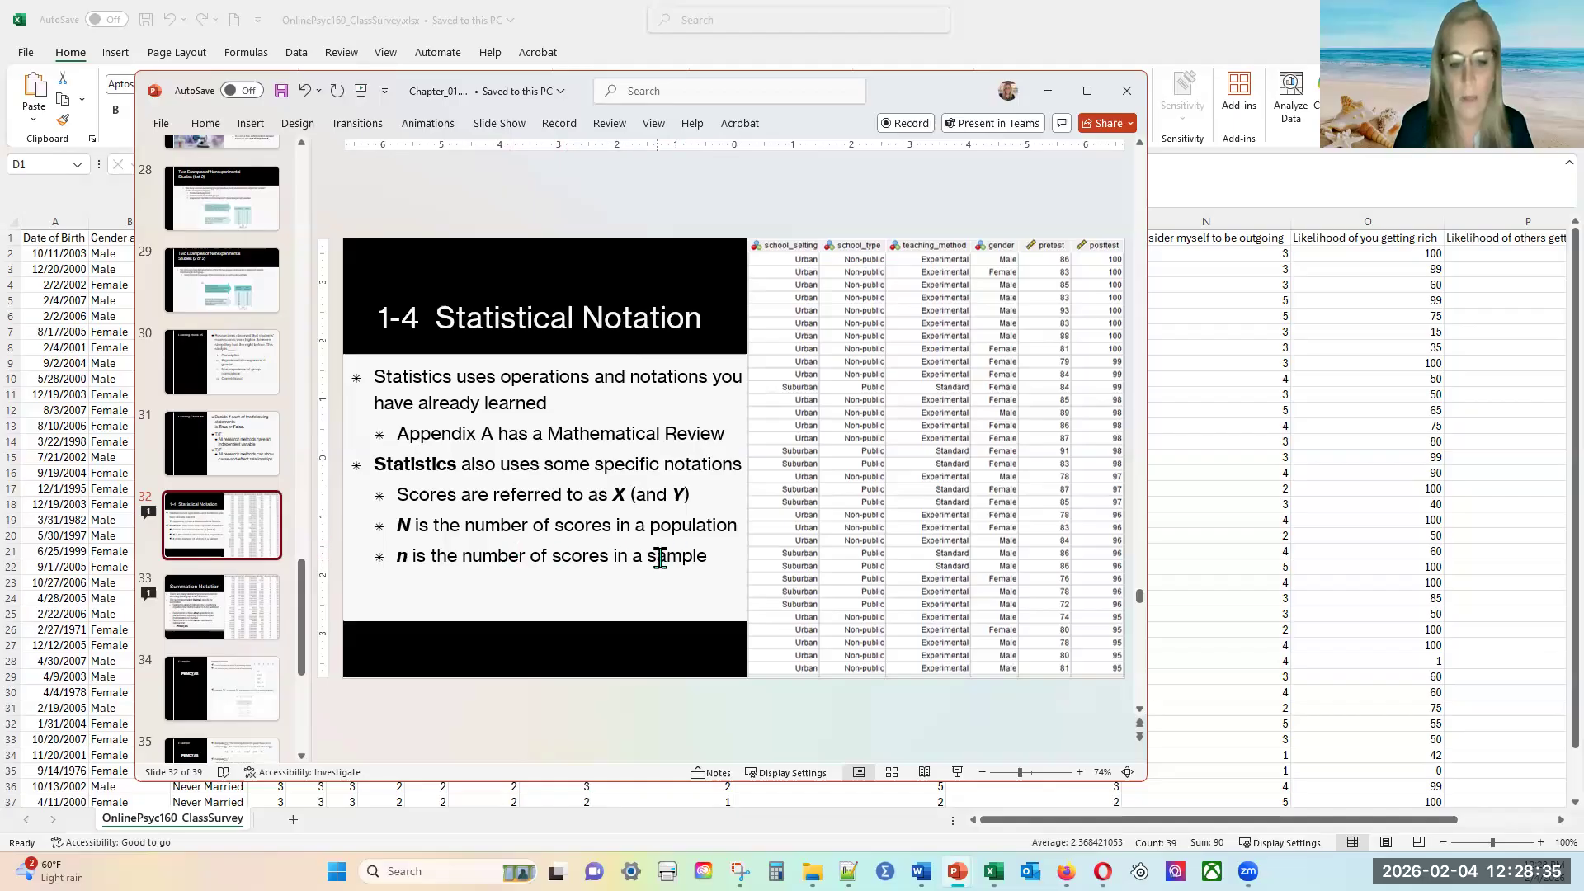
double_click(397, 556)
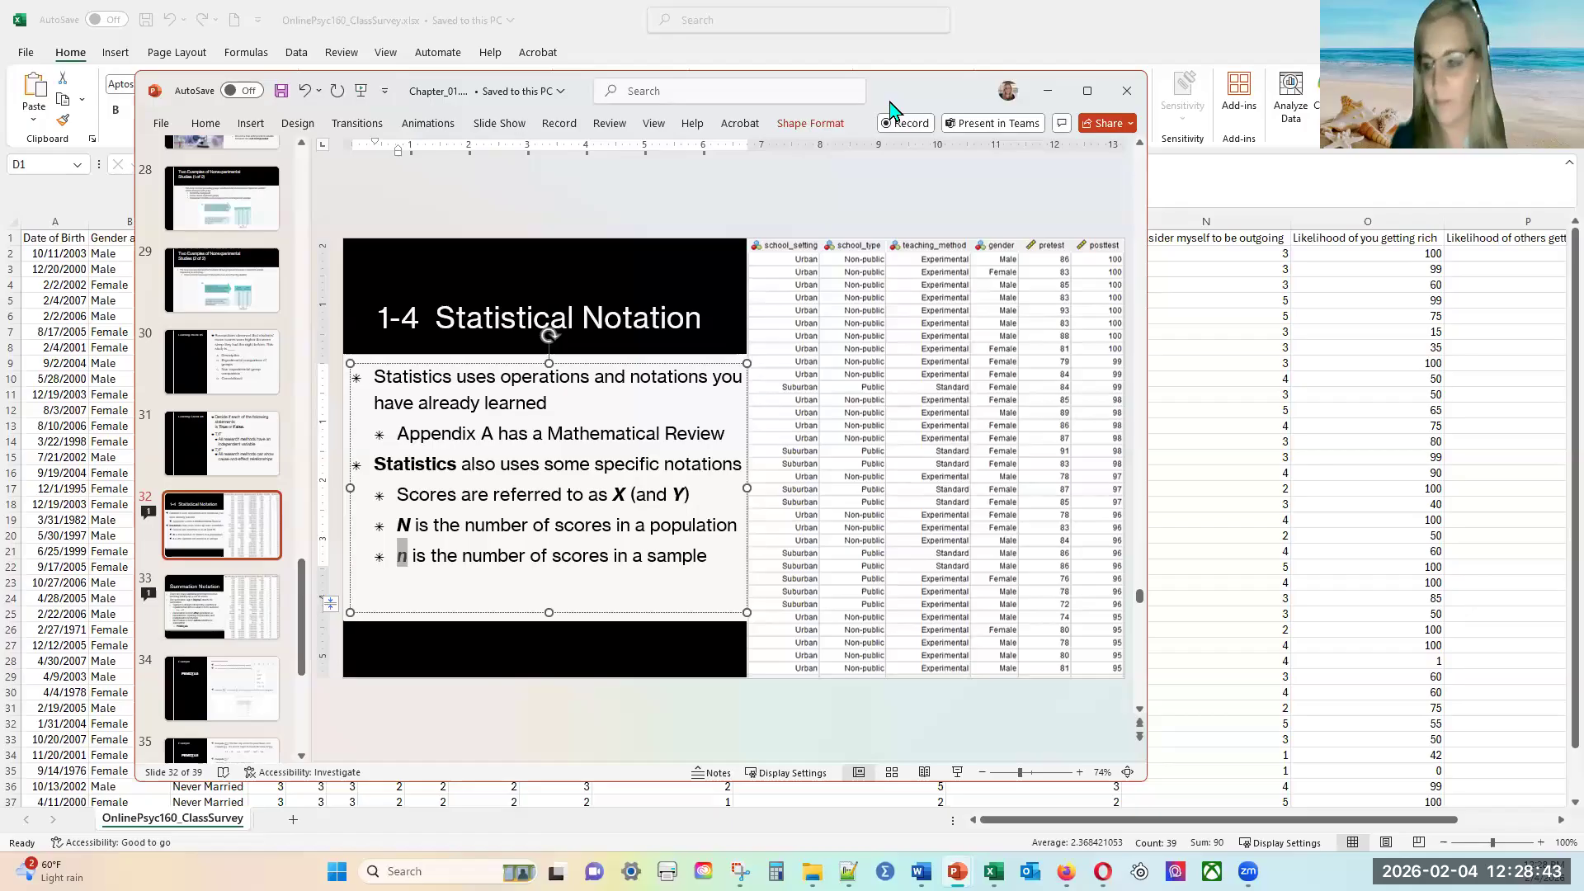
left_click_drag(889, 107, 848, 130)
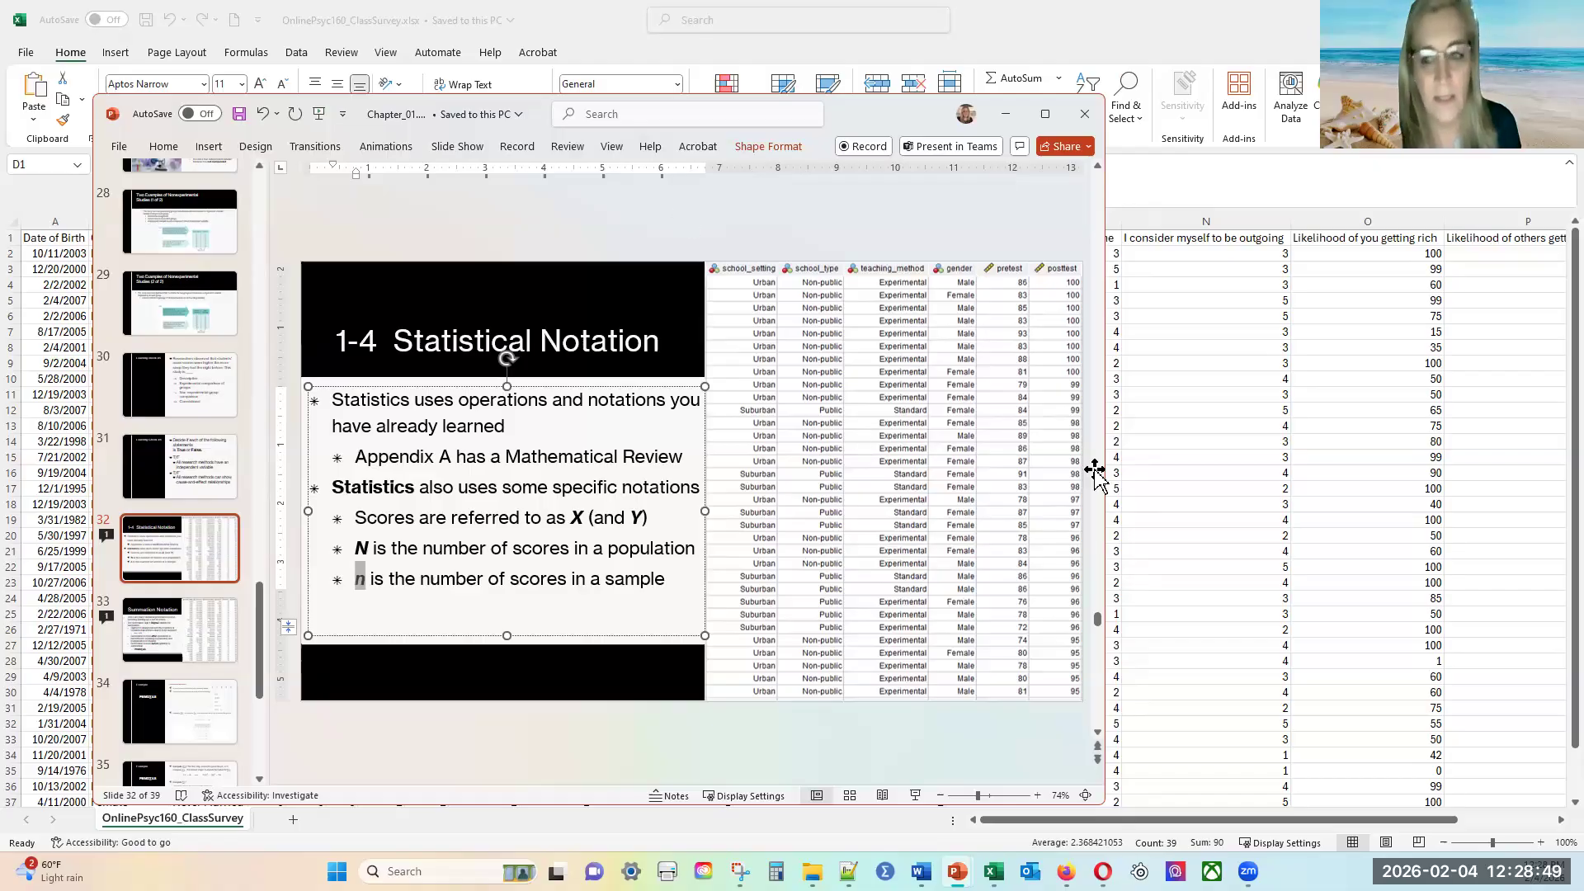
- Return to the Excel workbook and highlight row 39, the last survey response, to work out the sample size
left_click(363, 581)
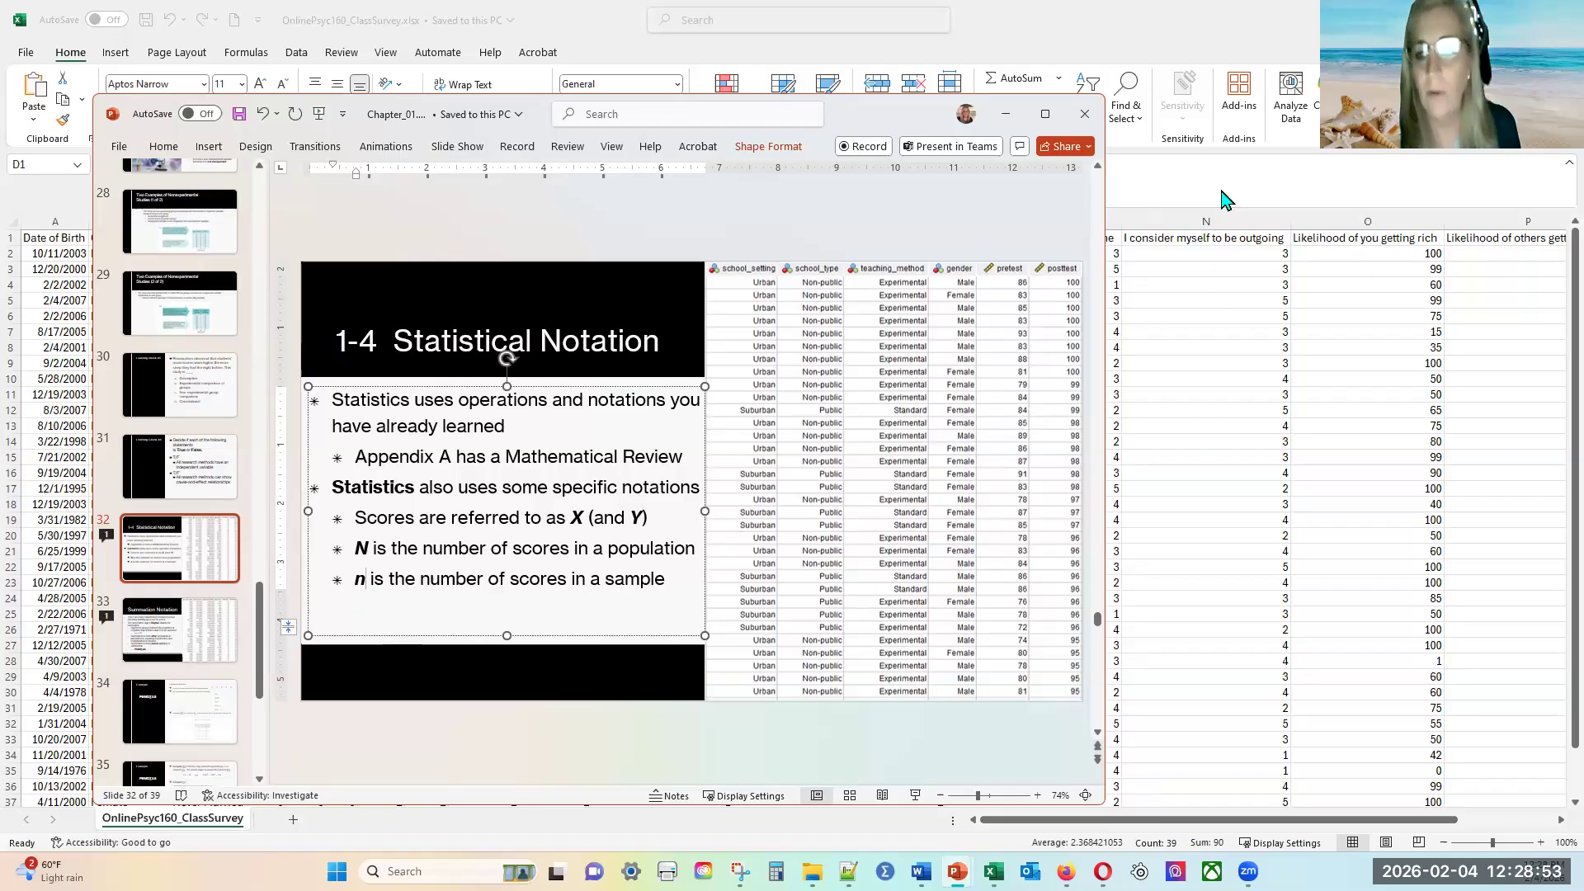
key("alt+Tab")
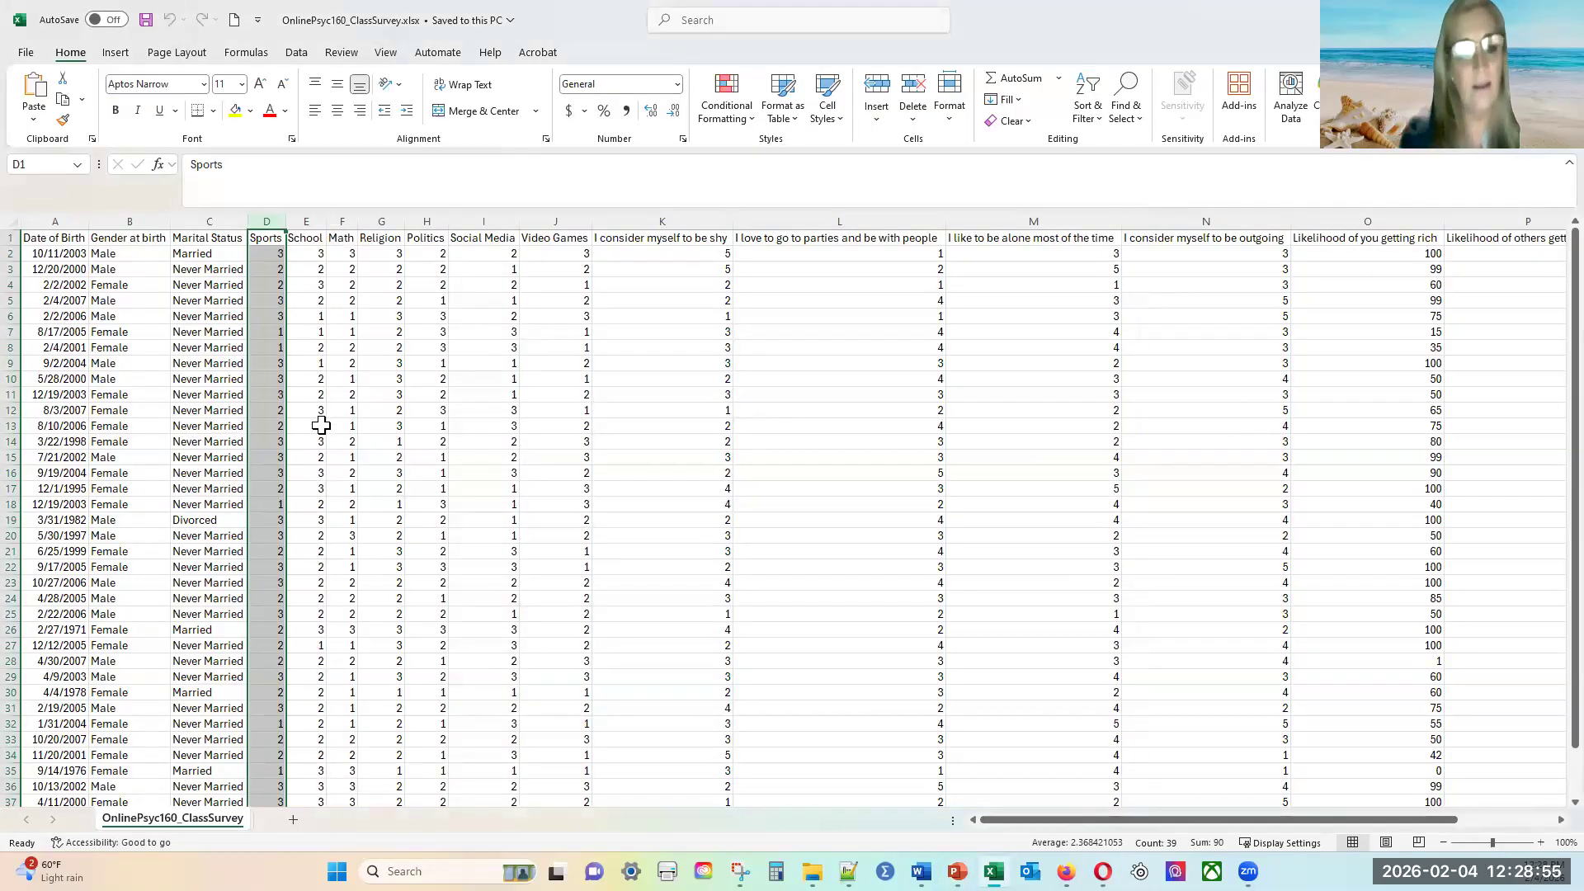
scroll(317, 472, "down", 5)
scroll(318, 471, "down", 3)
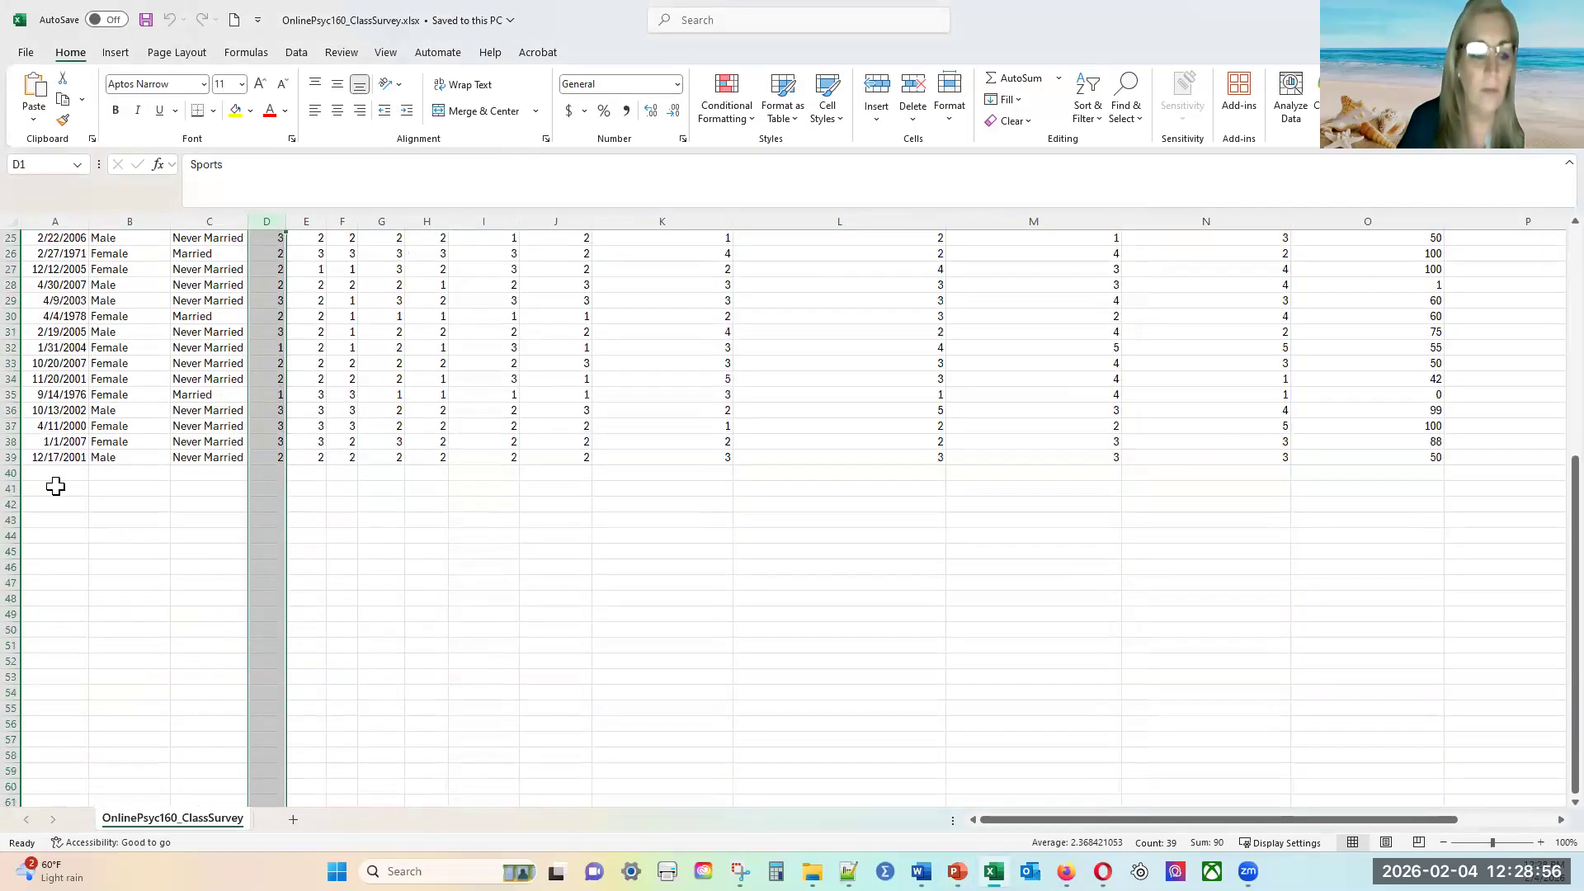
left_click(11, 458)
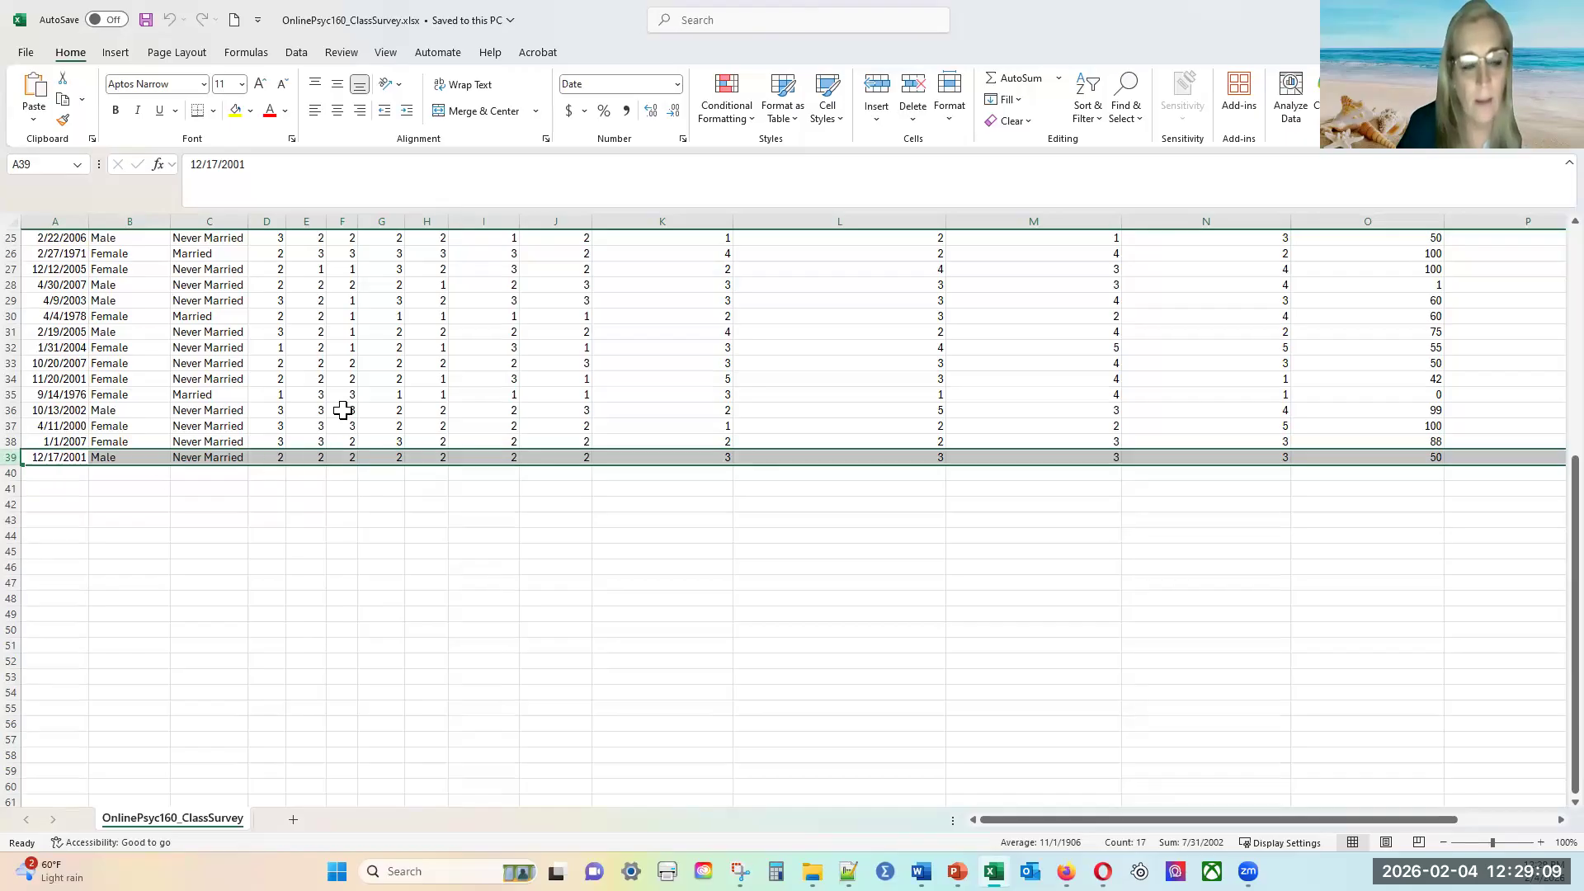
- Highlight the variable-name header in row 1 and examine how it relates to the last data row when counting scores
scroll(417, 395, "up", 6)
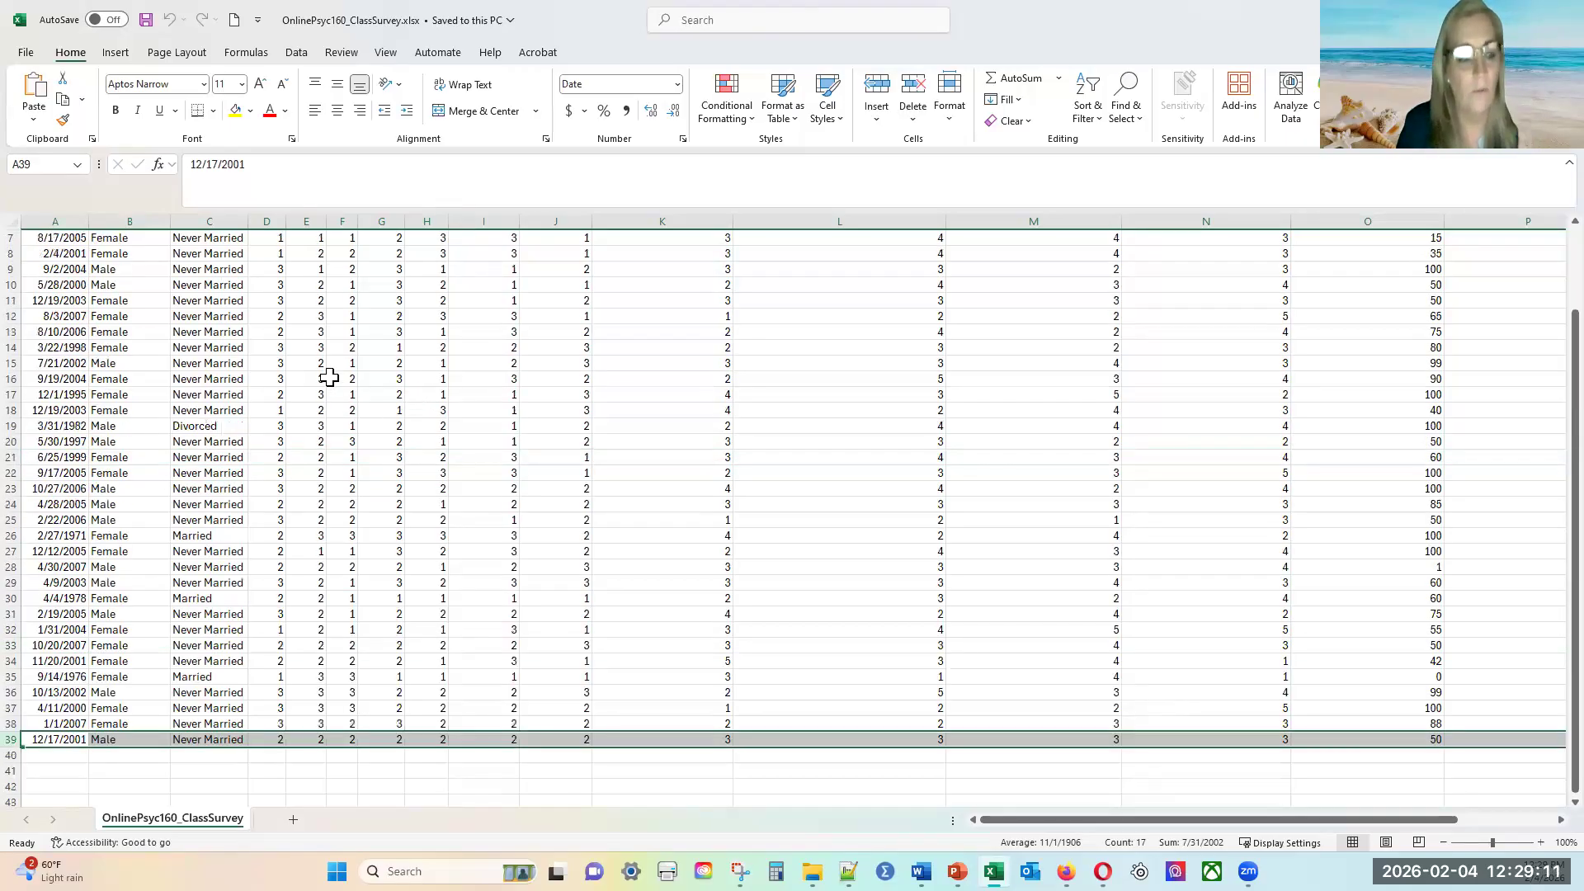
scroll(285, 378, "up", 2)
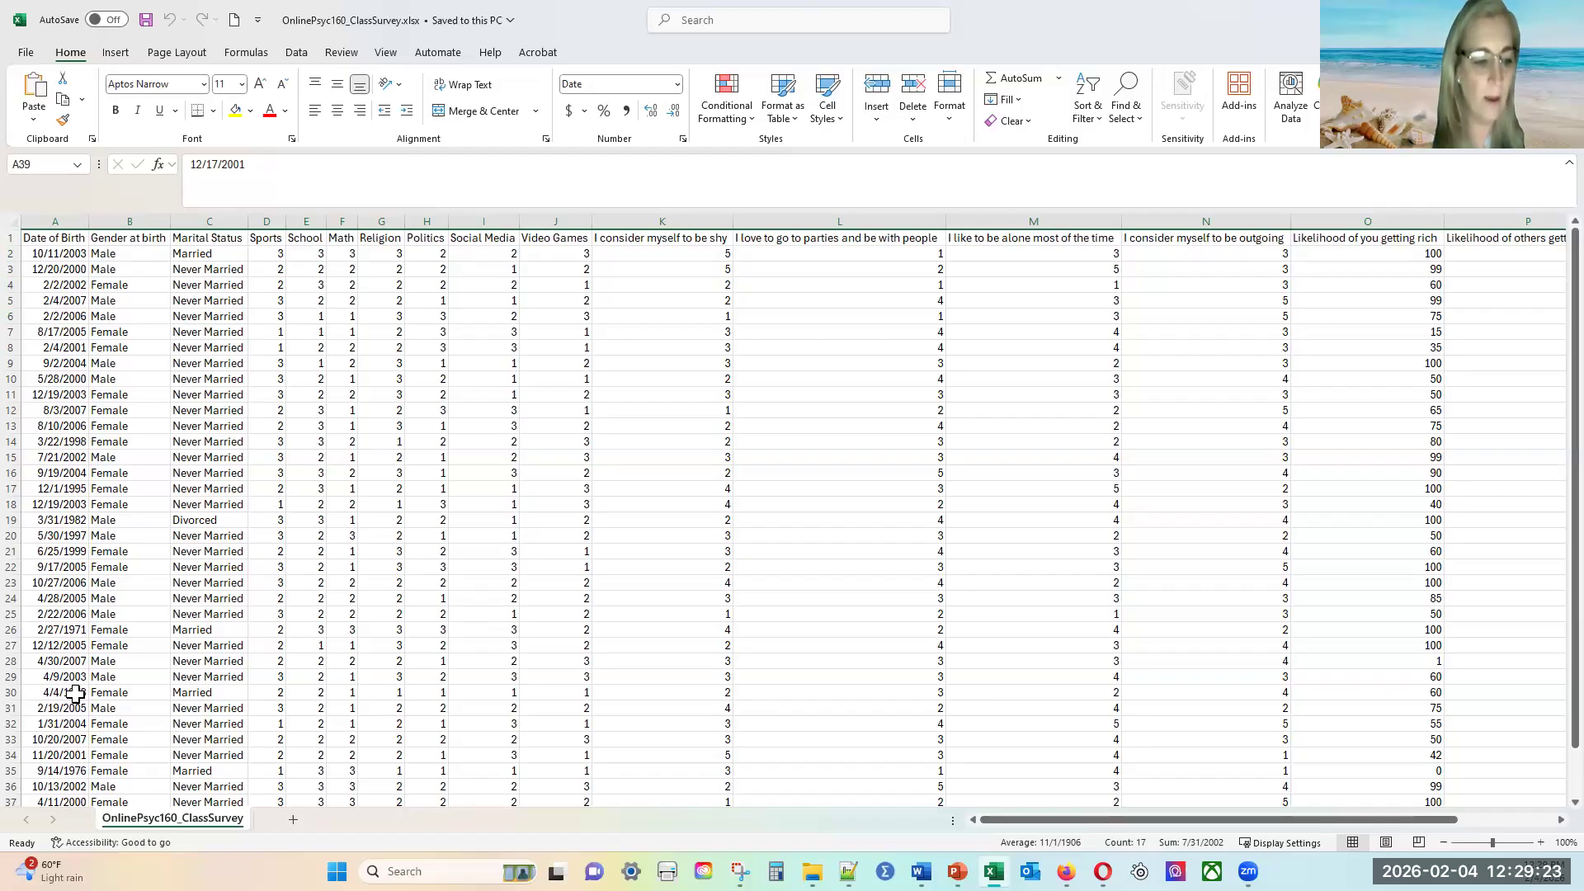
scroll(74, 702, "down", 2)
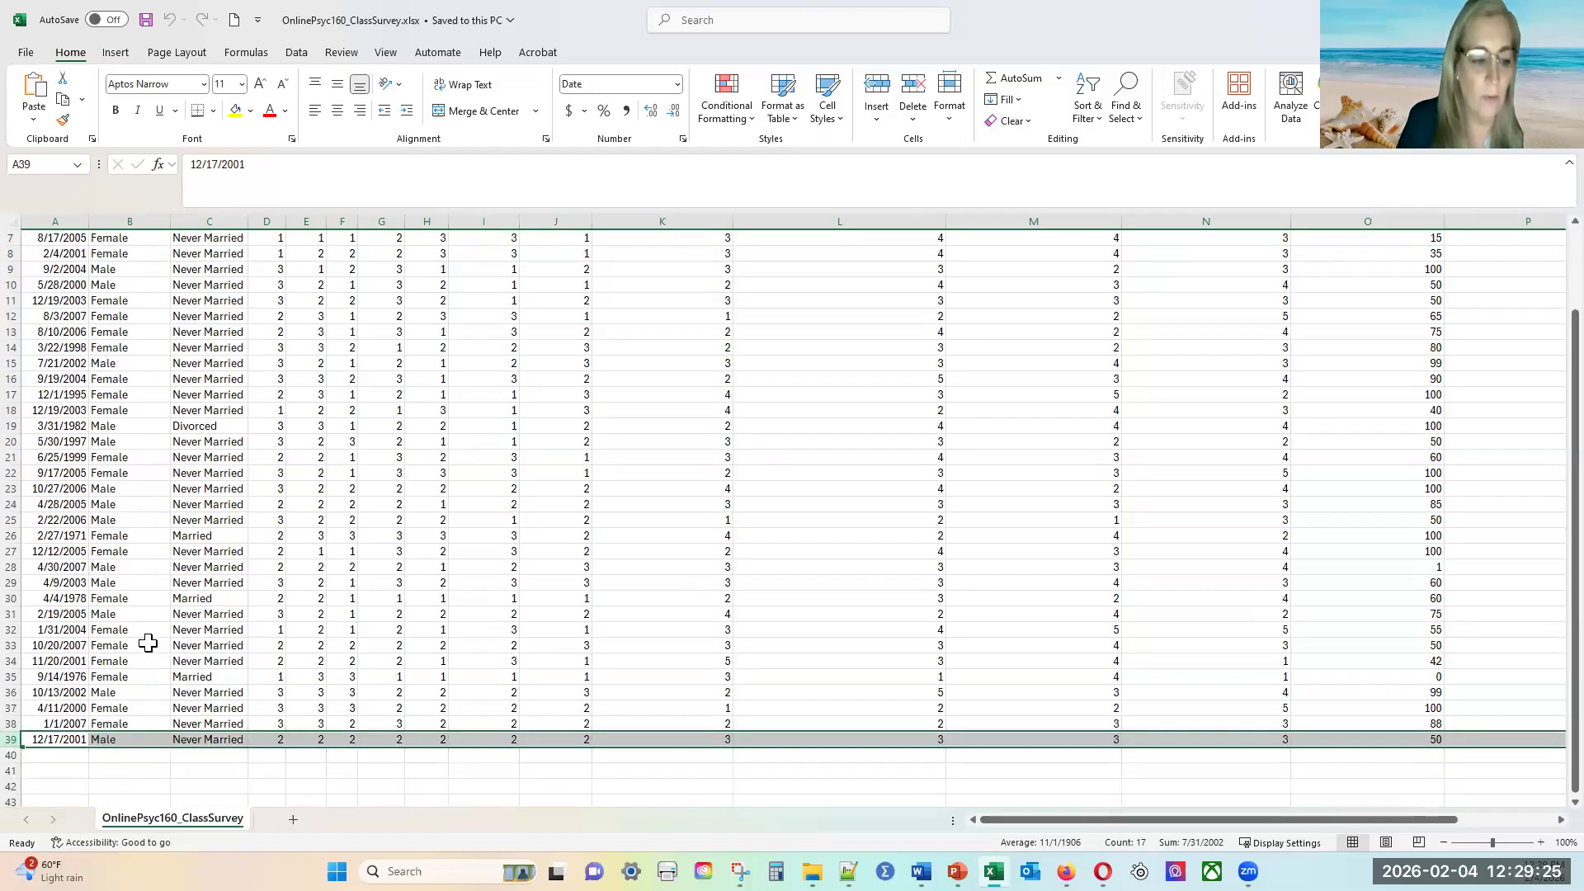
scroll(126, 609, "up", 2)
mouse_move(10, 238)
left_mouse_down()
mouse_move(10, 255)
mouse_move(10, 238)
left_mouse_up()
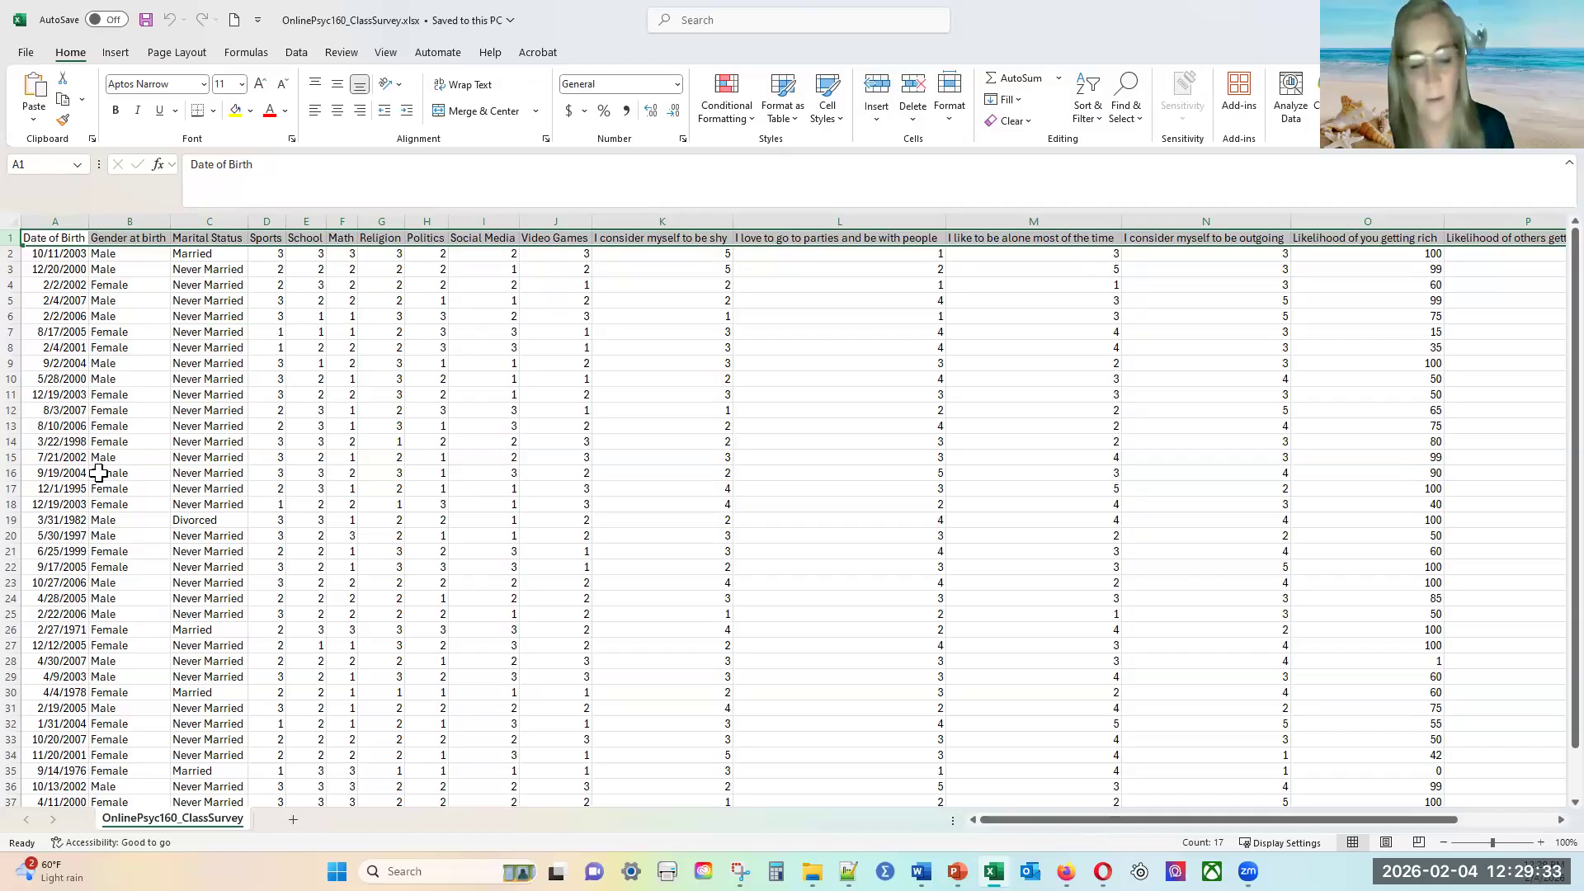
scroll(99, 470, "down", 3)
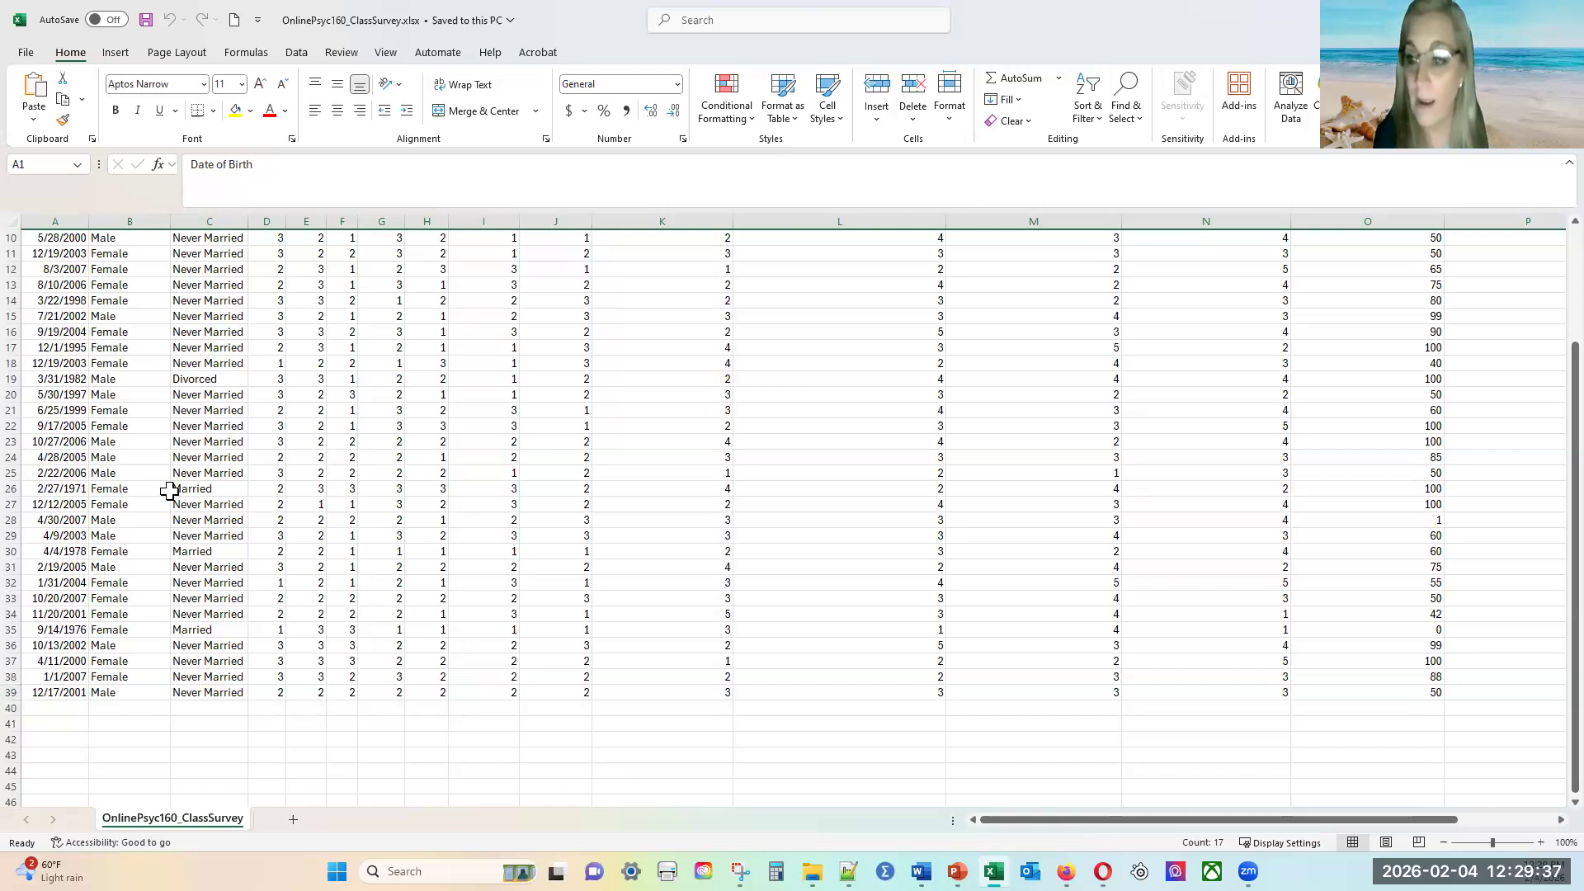
- Switch to the Chapter_01 presentation, display slide 33, Summation Notation, highlight the sigma symbol, and minimize the presentation after repositioning its window
mouse_move(921, 871)
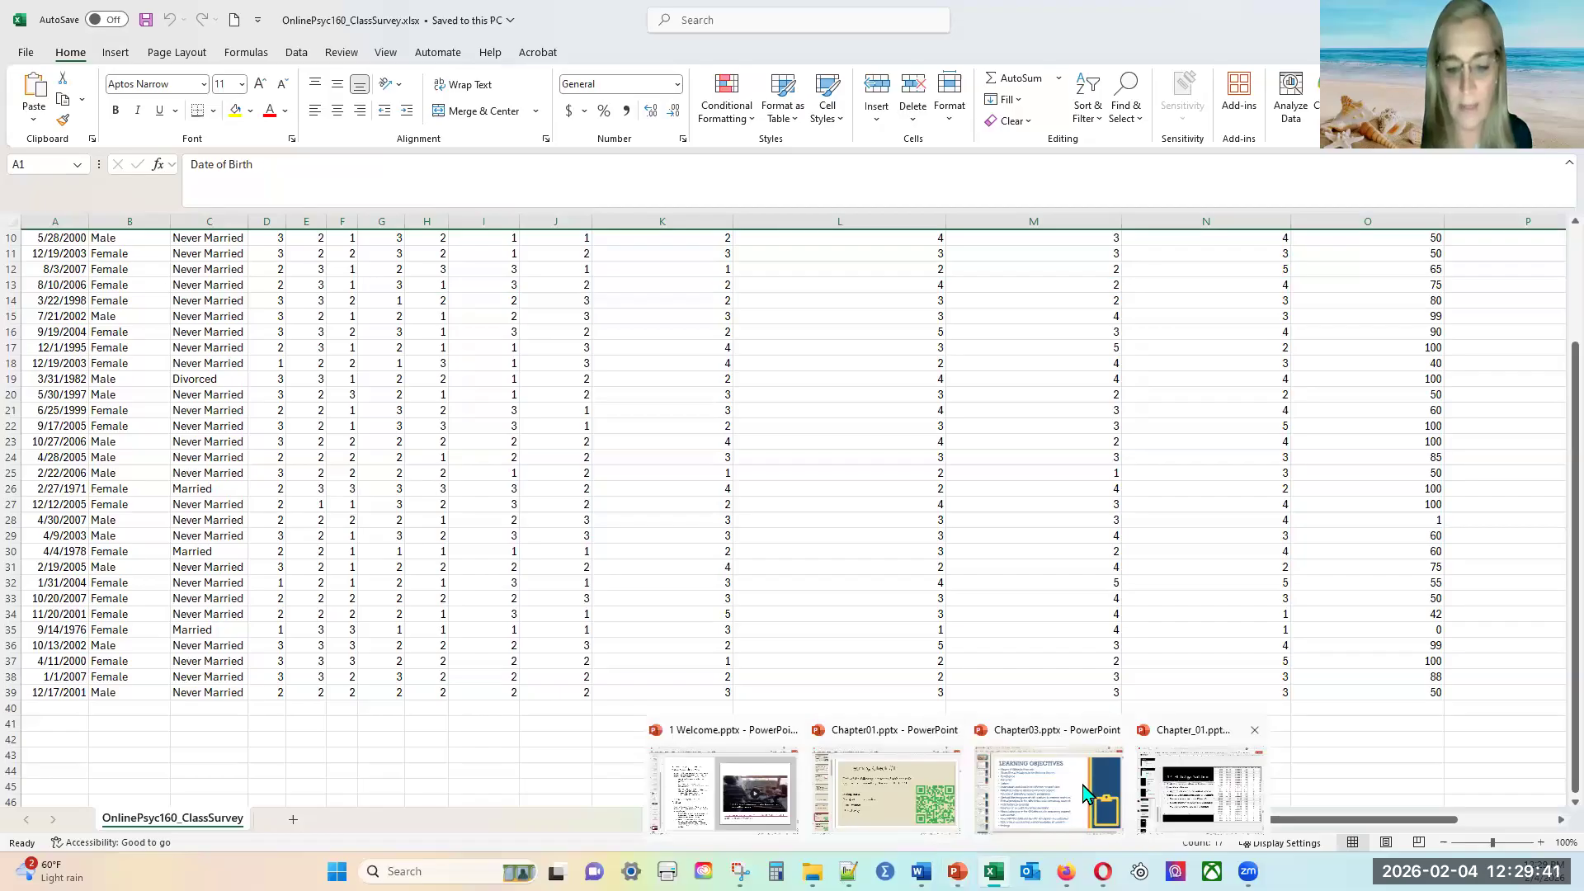
left_click(1188, 790)
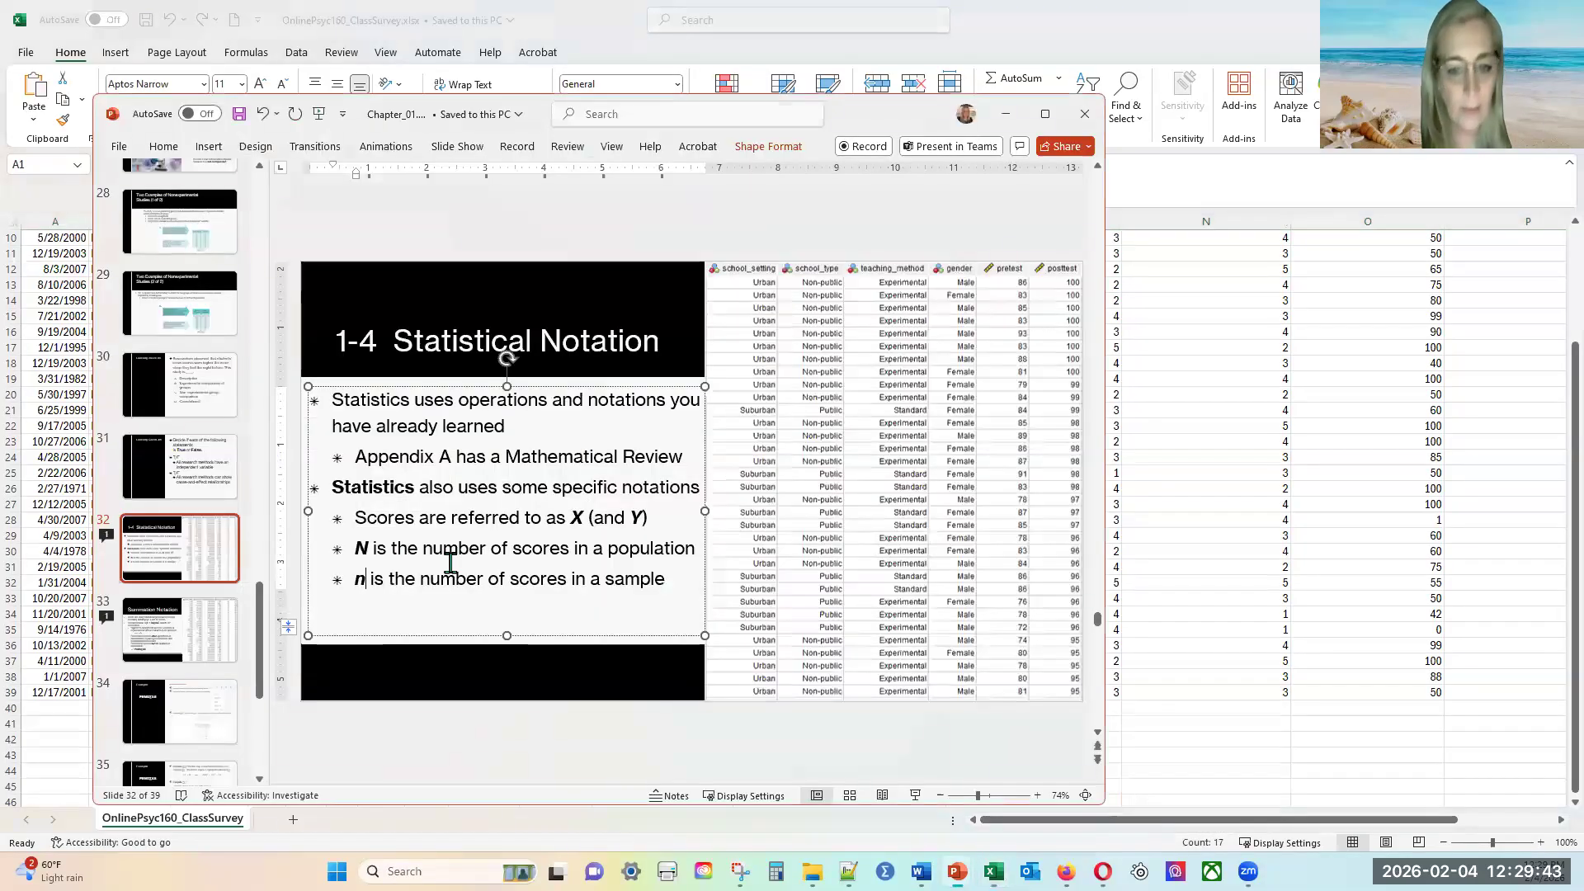
left_click(176, 650)
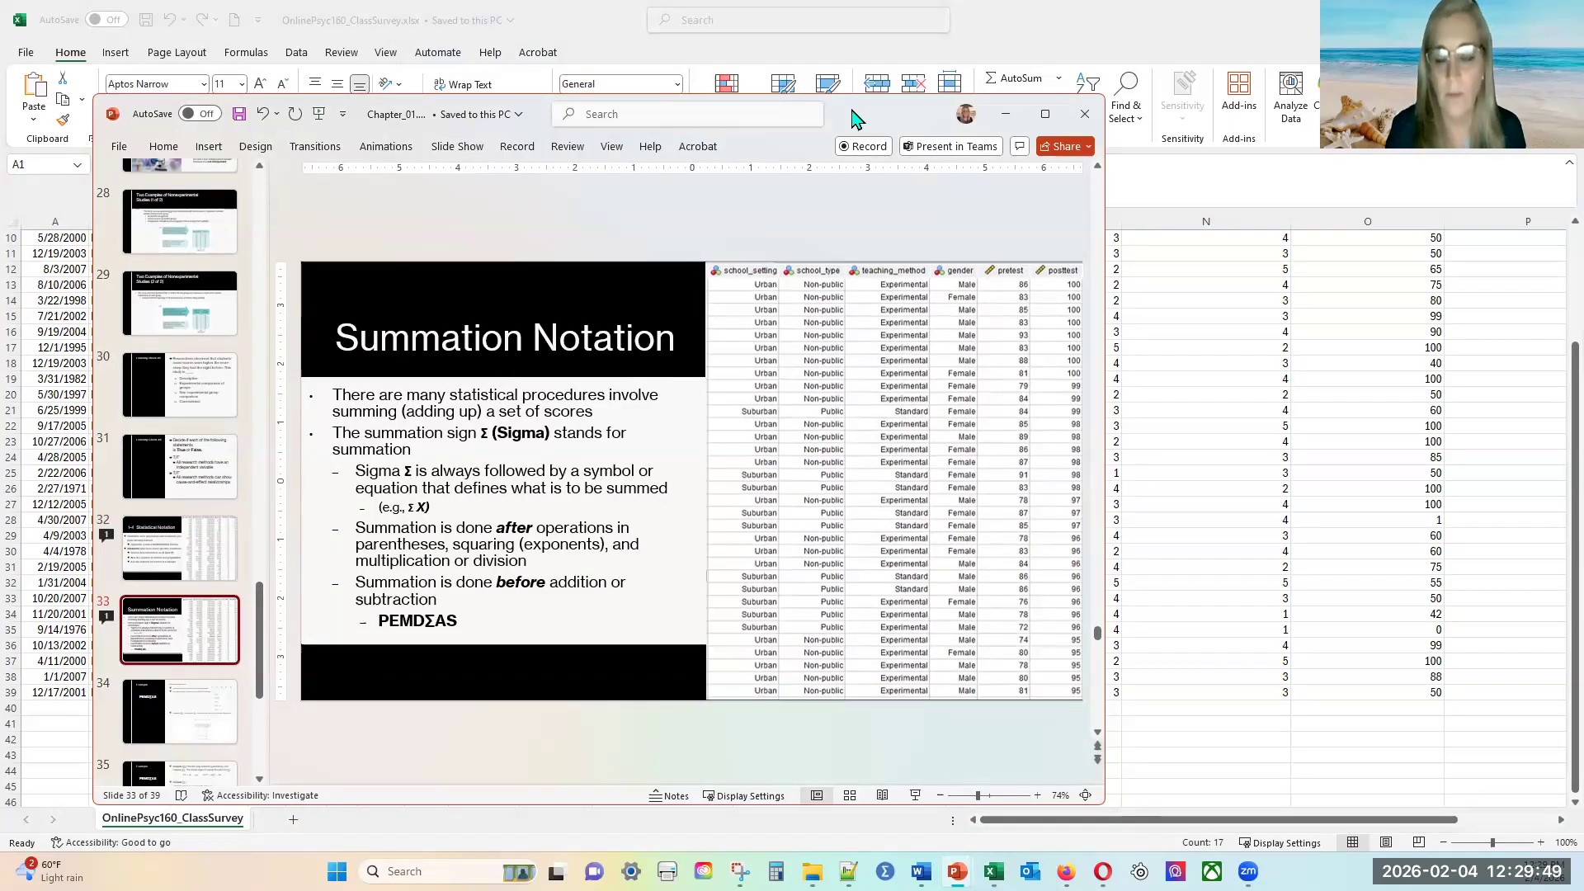
left_click_drag(852, 111, 798, 77)
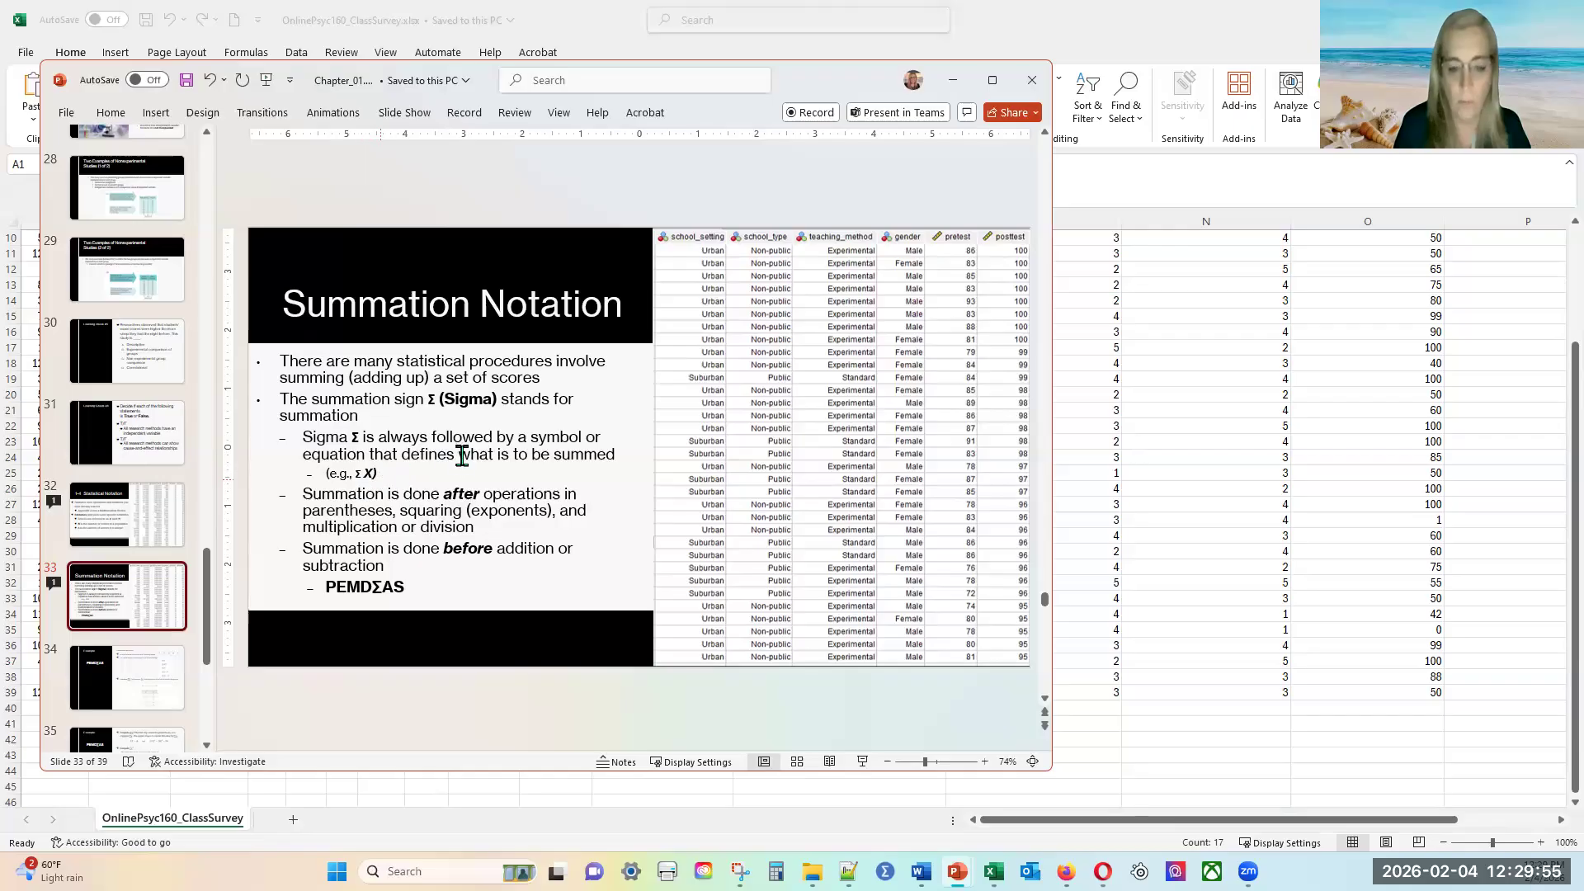
left_click(426, 400)
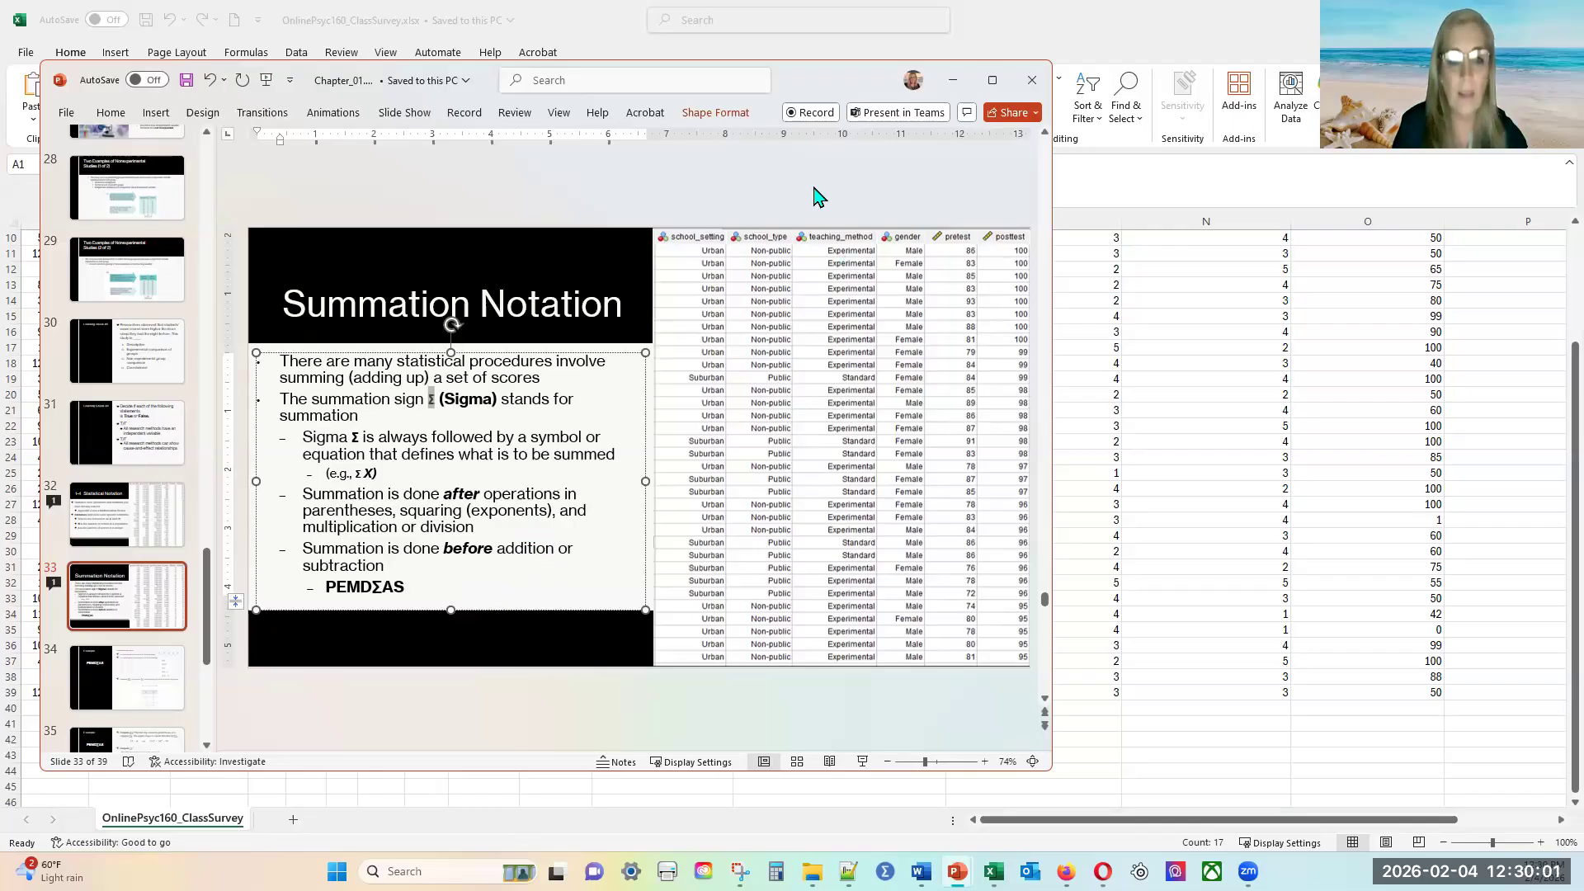
left_click_drag(805, 87, 823, 146)
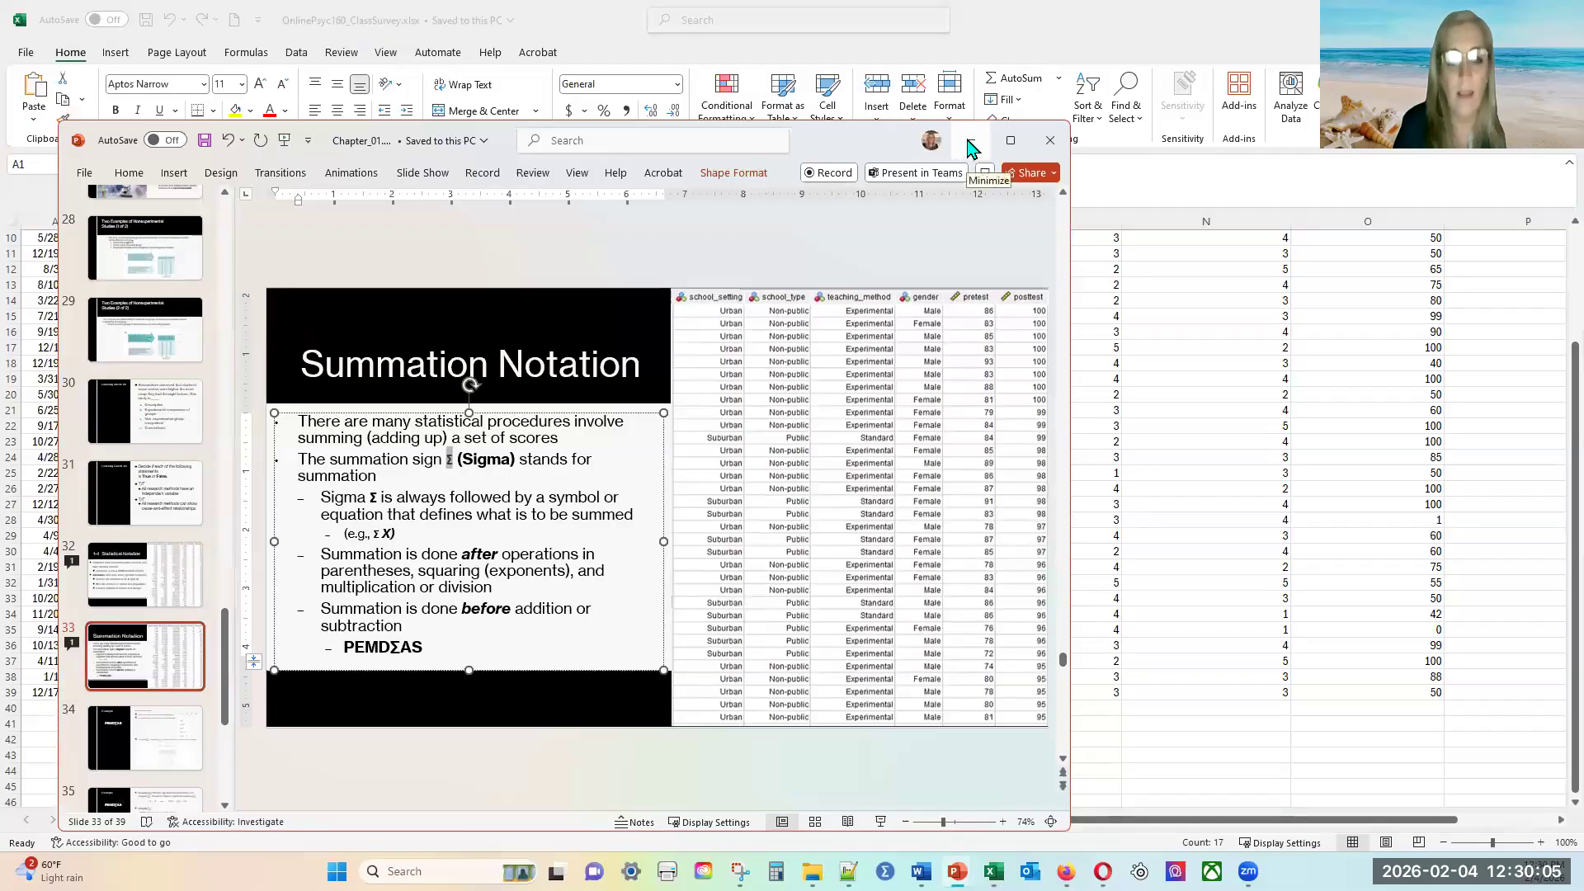
left_click(971, 142)
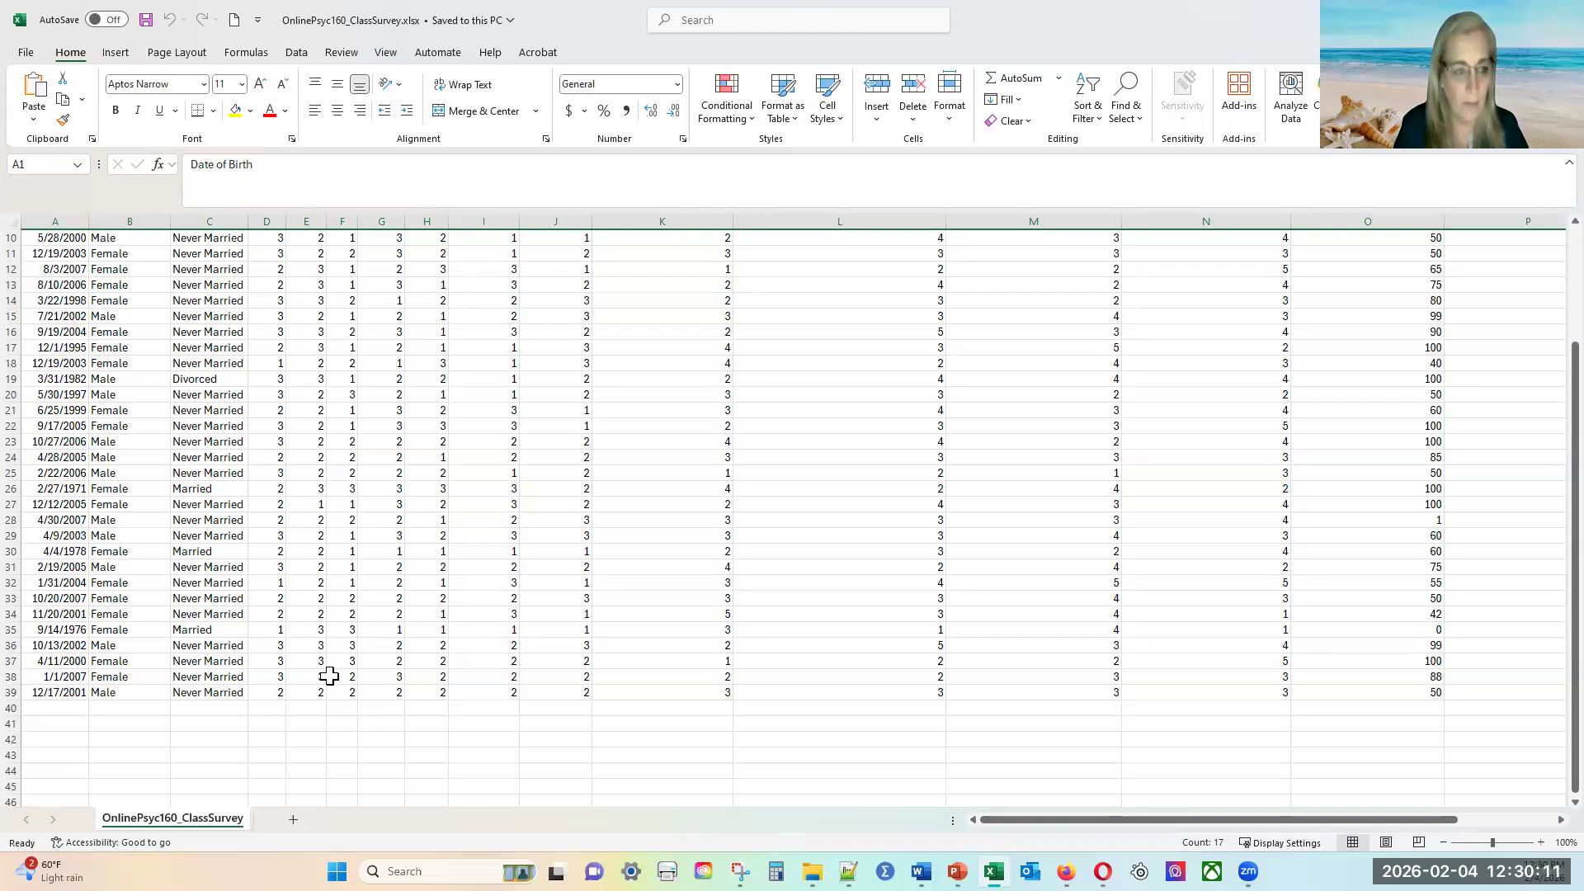
- Insert an AutoSum Sum formula in cell Q40, directly below the Likelihood of doing well in this course column
left_click_drag(1073, 820, 1258, 780)
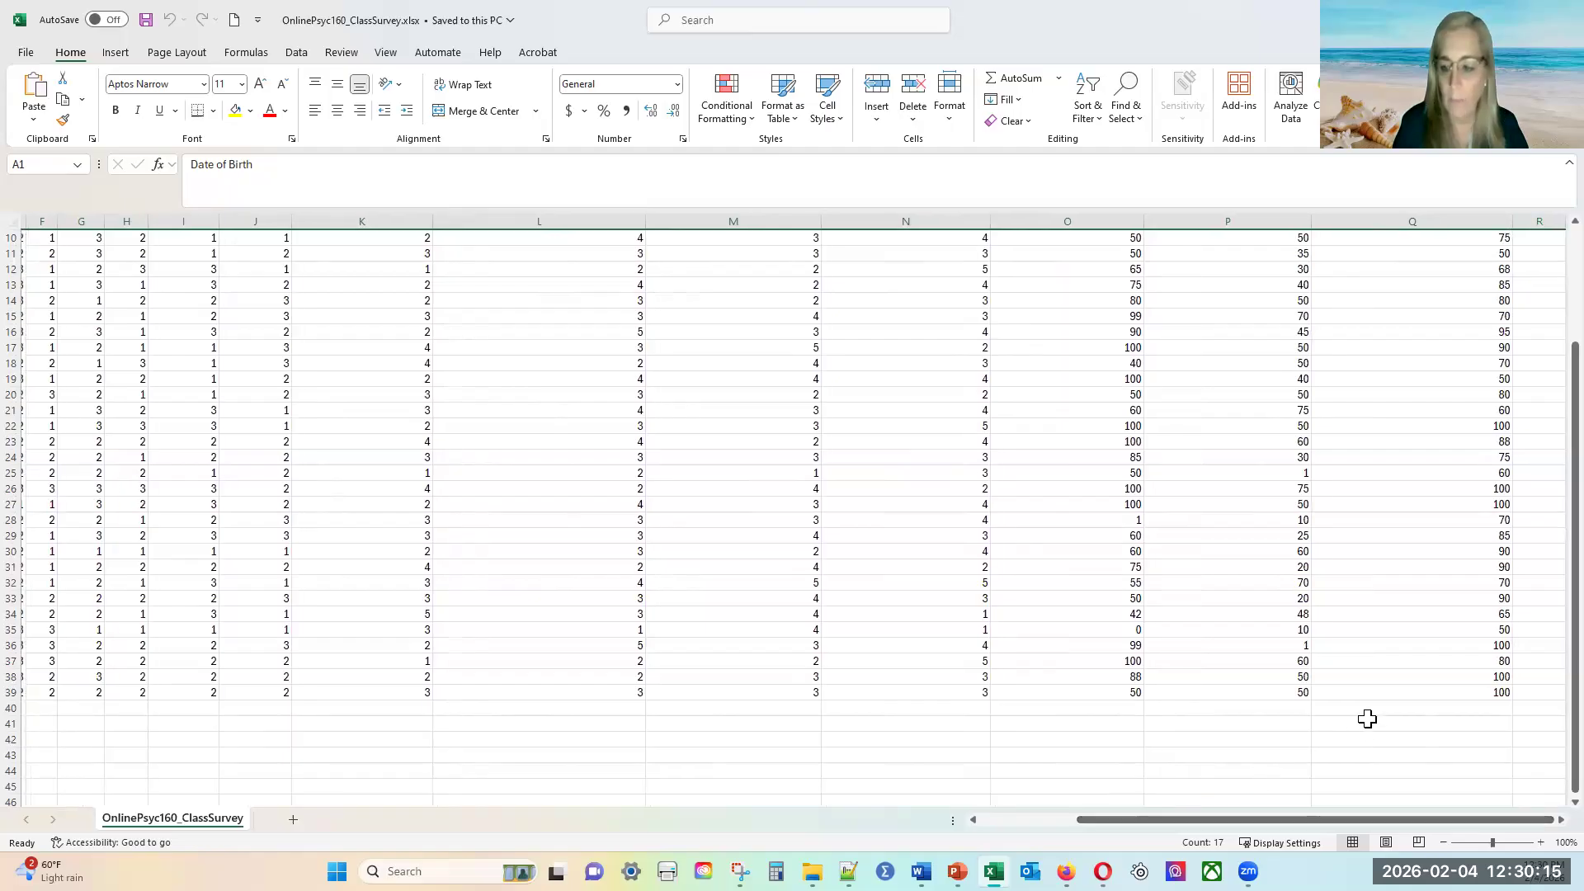
left_click(1334, 724)
left_click(1355, 708)
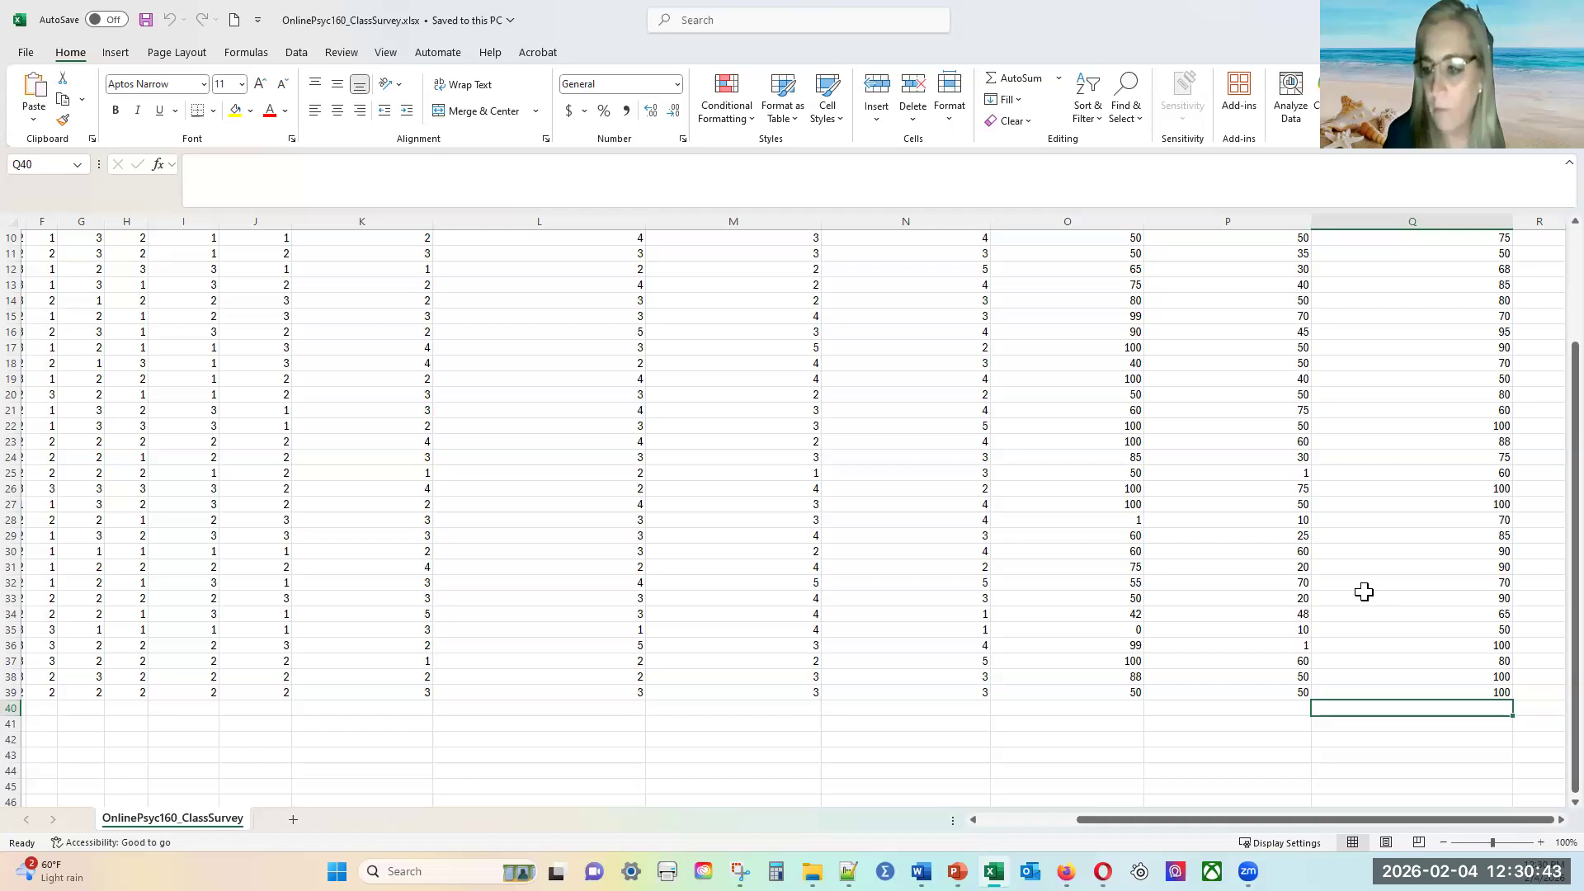
scroll(1364, 591, "up", 3)
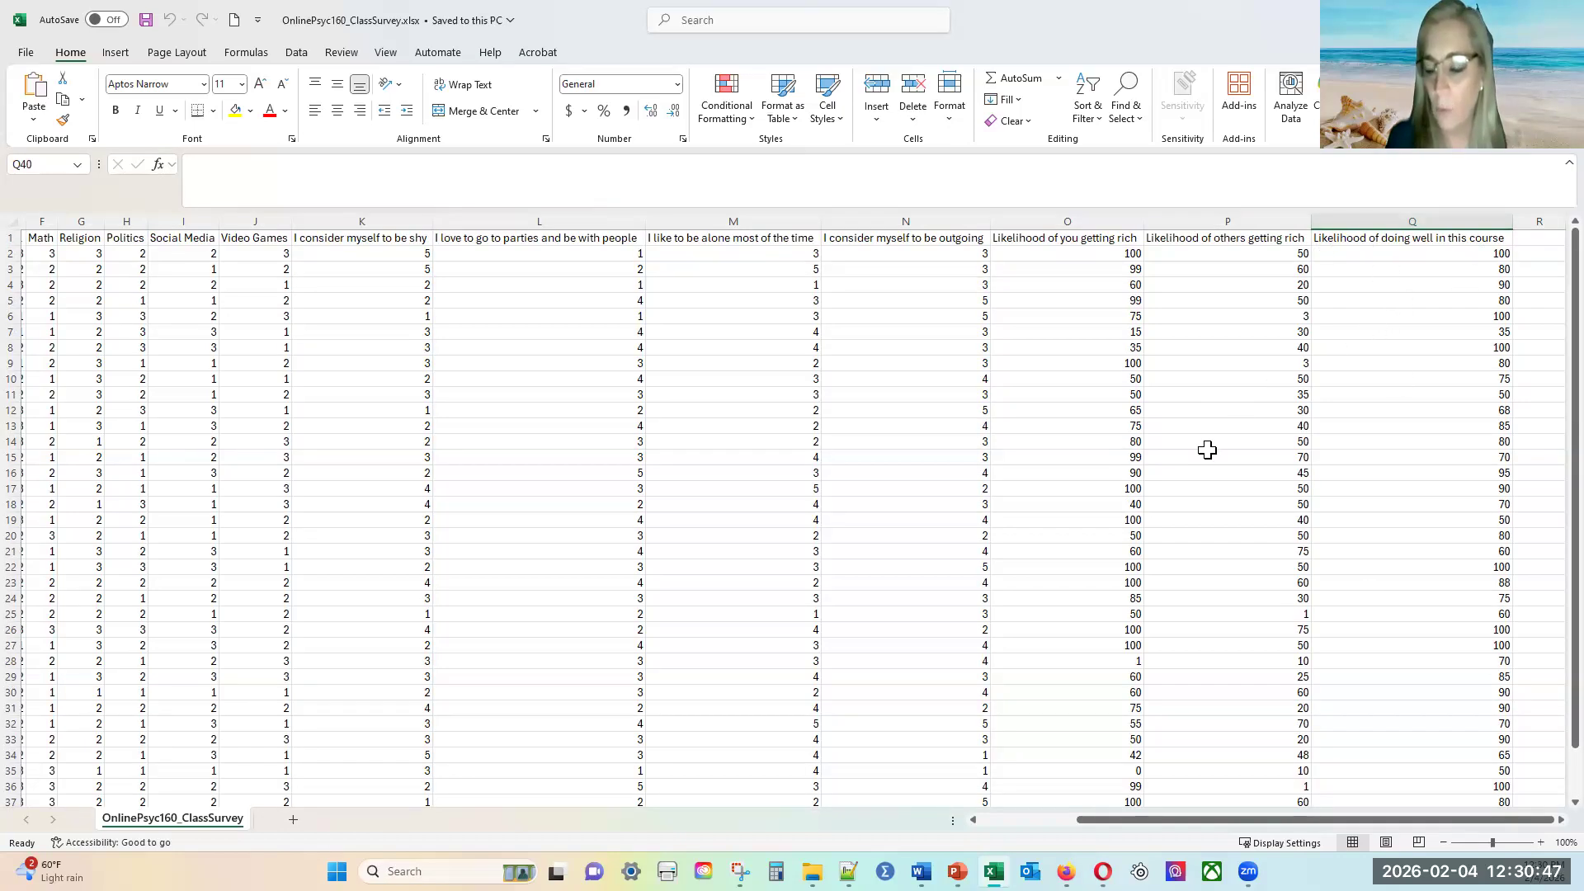
scroll(1207, 449, "down", 4)
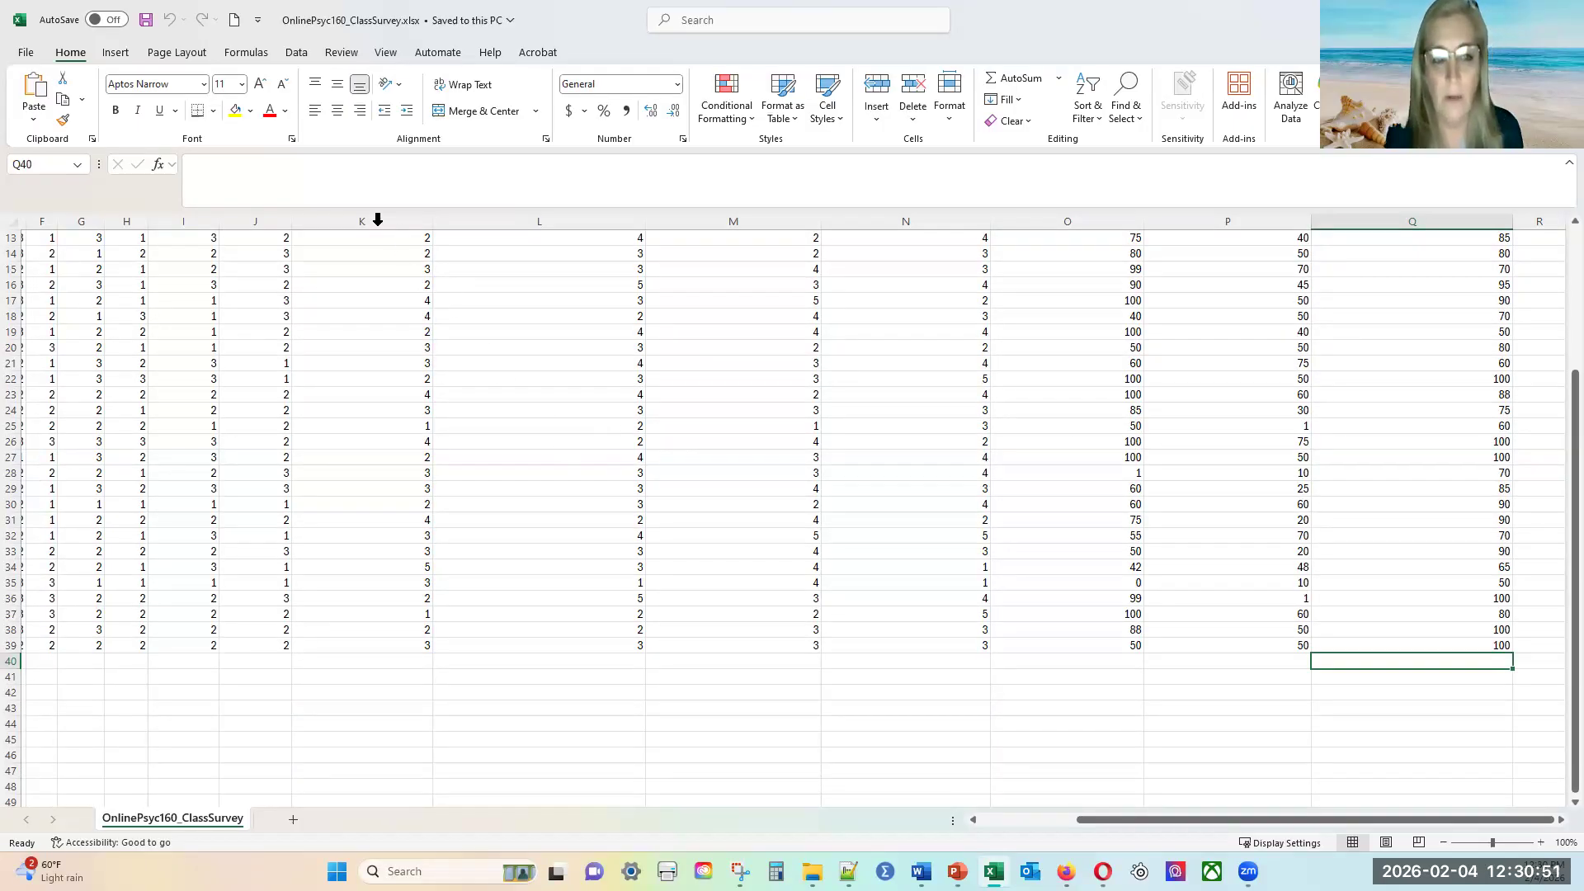
left_click(246, 53)
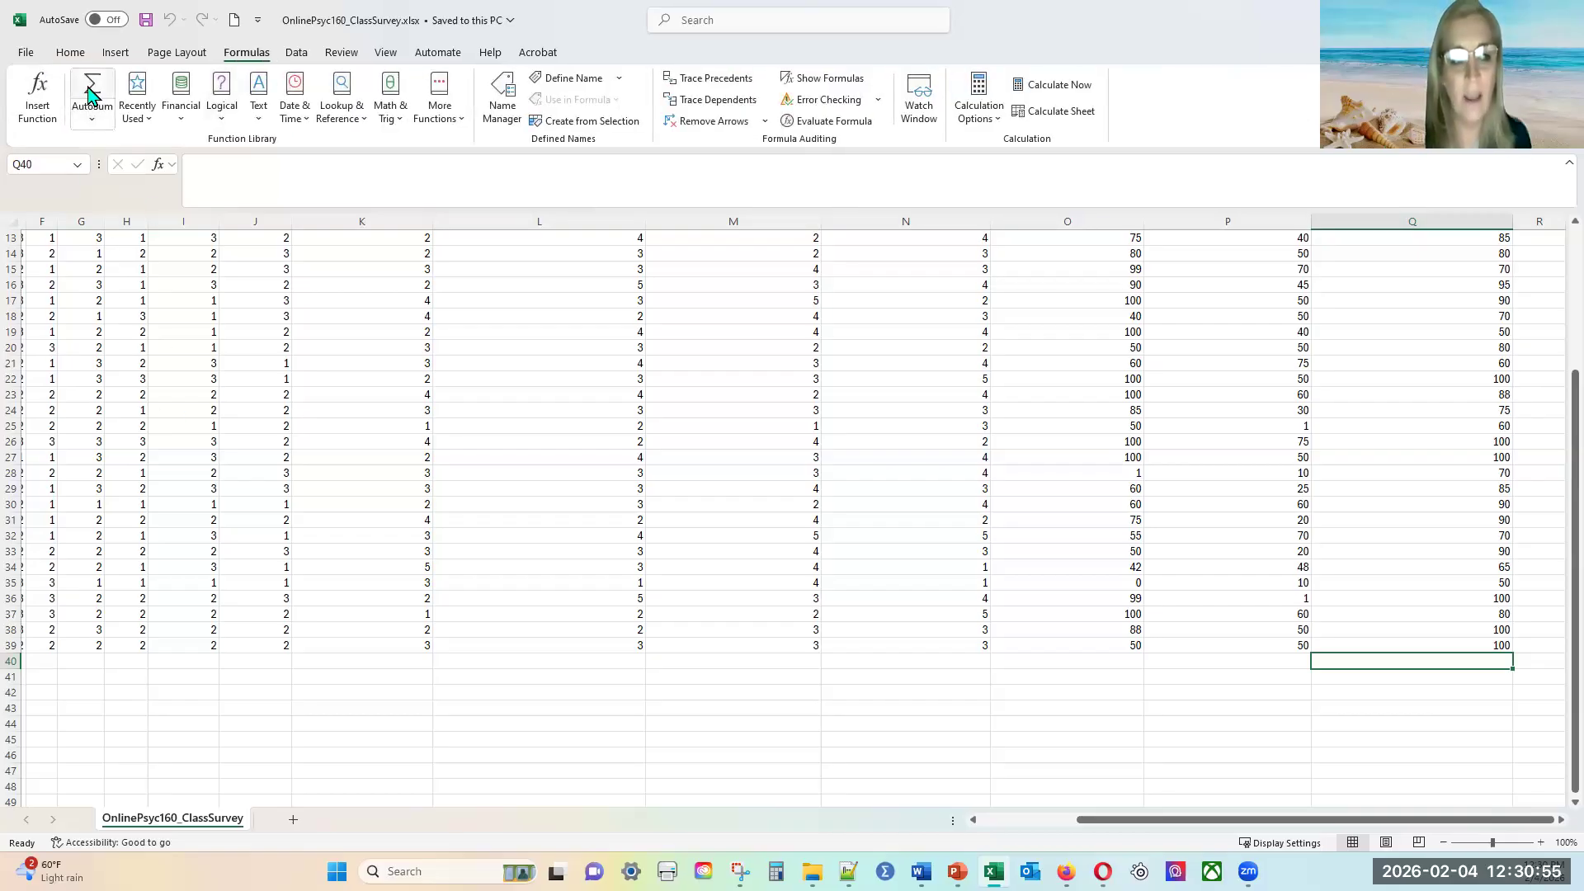
left_click(91, 118)
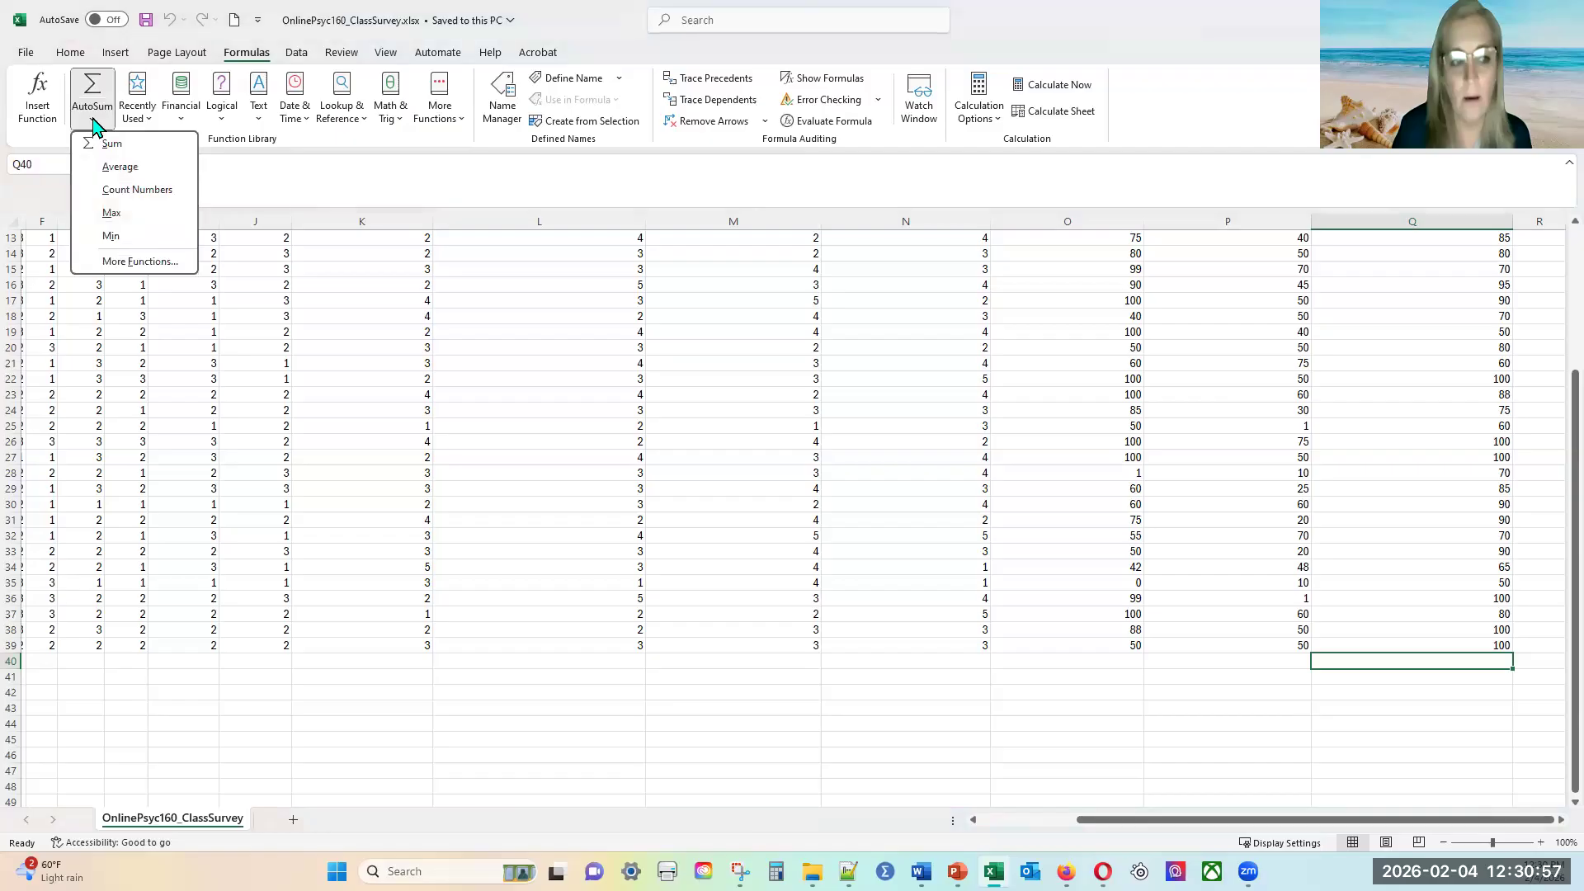
left_click(150, 148)
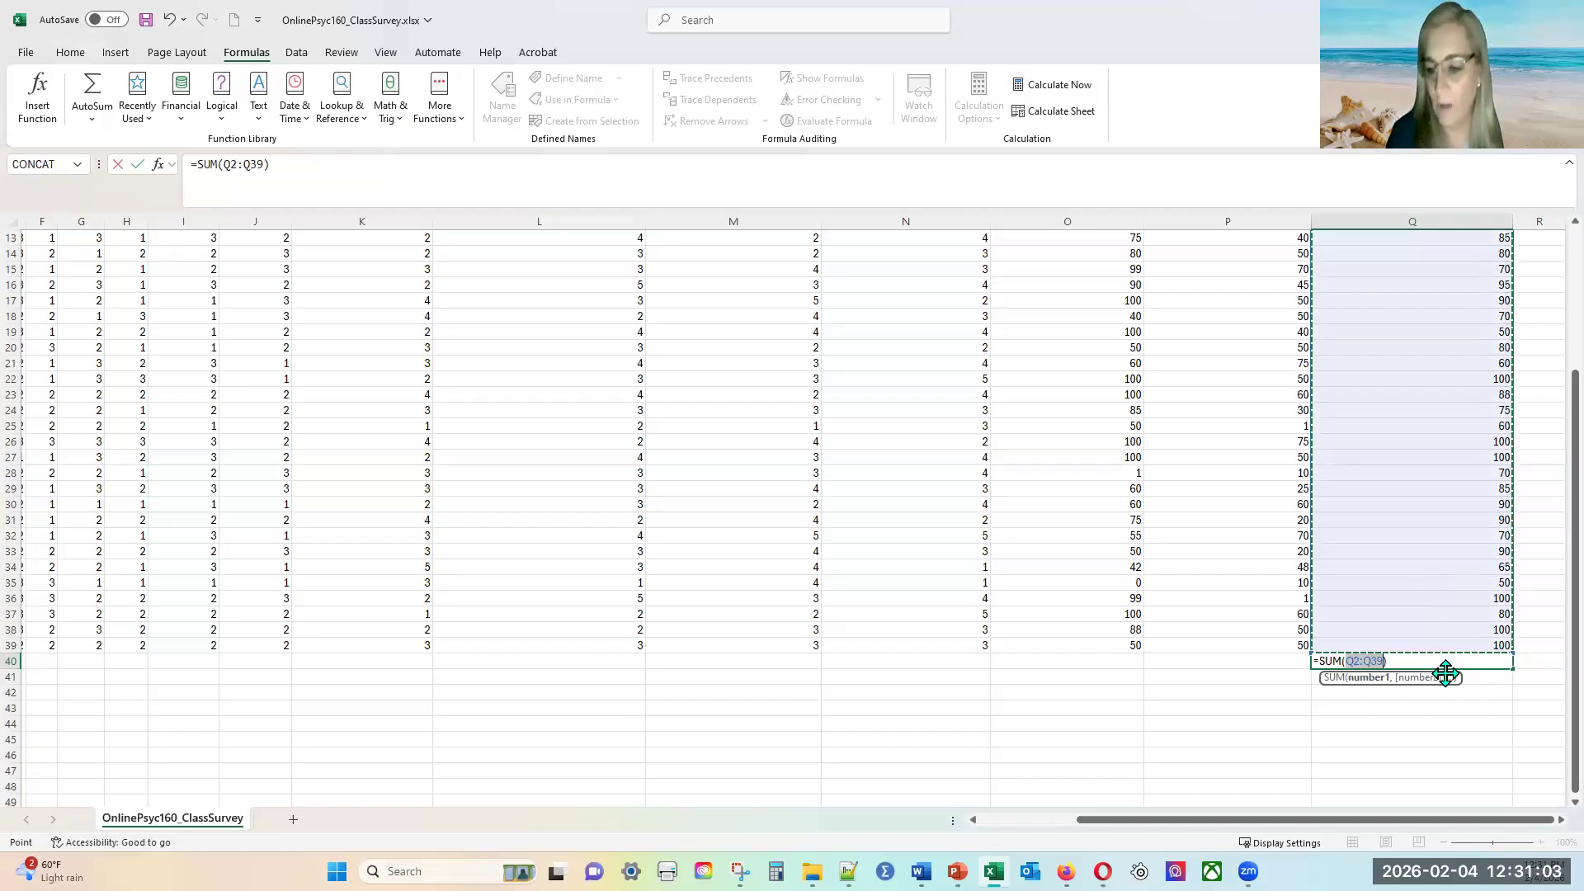
- Check that the sum covers Q2:Q39, the full Likelihood of doing well in this course data, and commit the formula in Q40
scroll(1450, 718, "up", 3)
scroll(1450, 719, "up", 1)
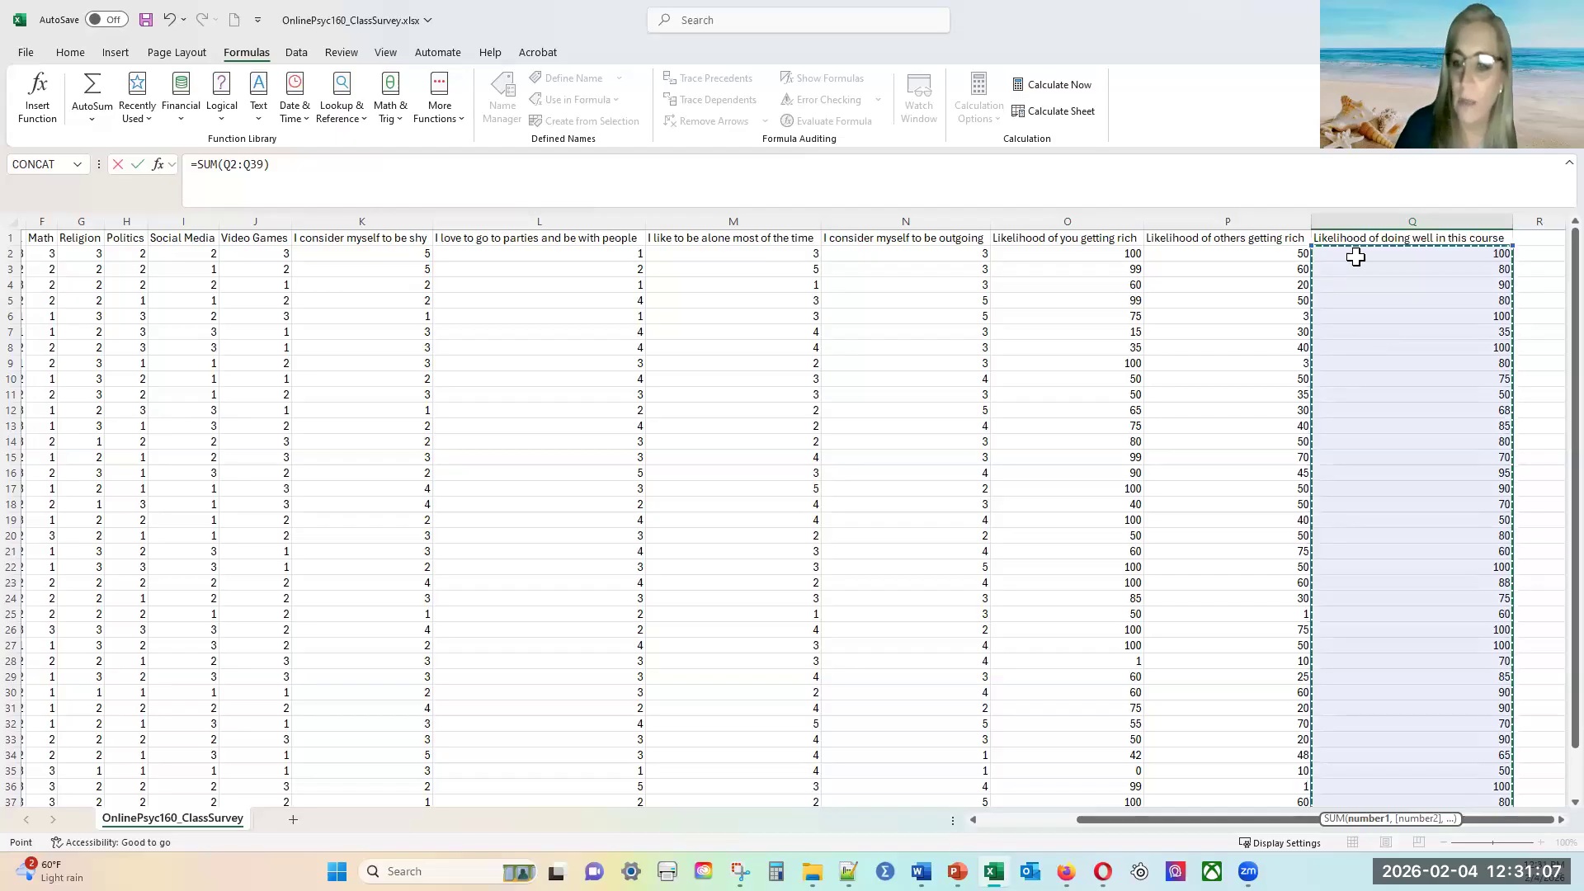
scroll(1395, 475, "down", 4)
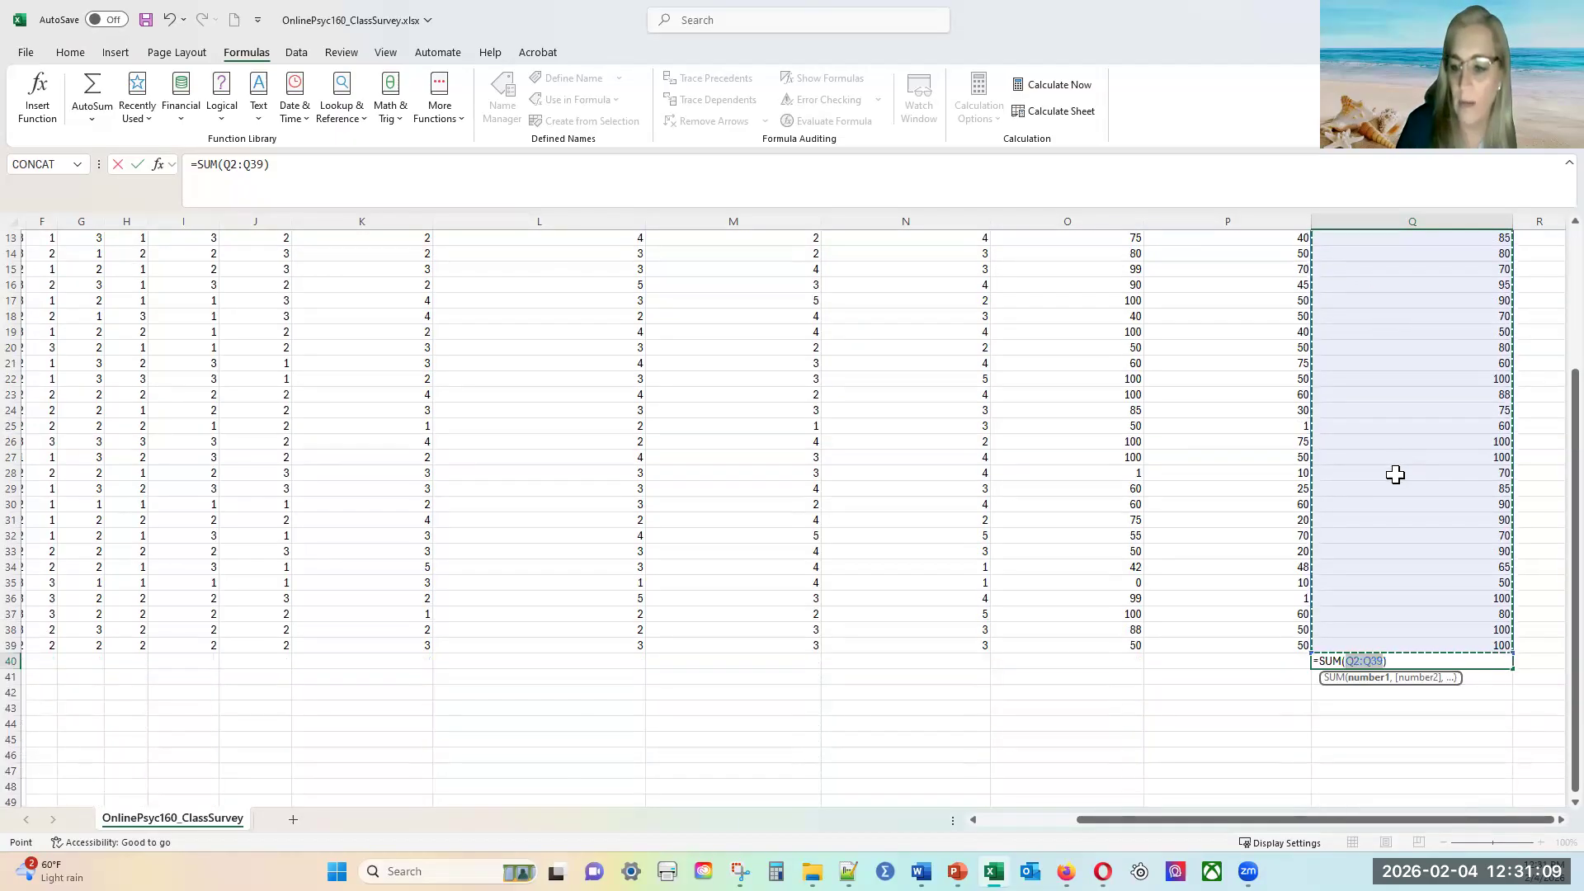
scroll(1396, 474, "down", 6)
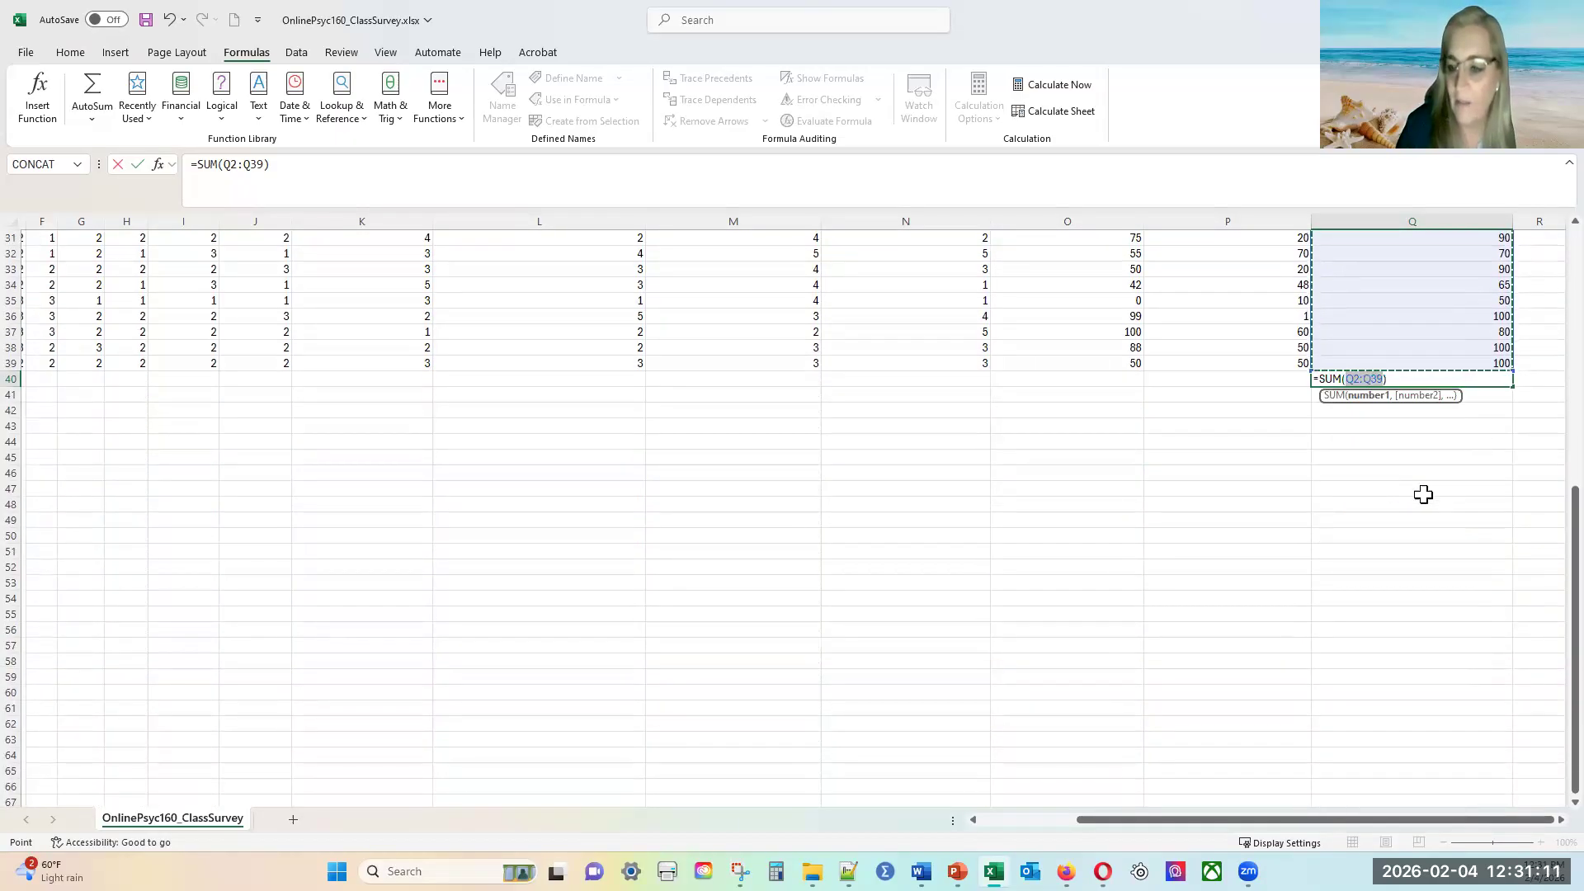
scroll(1399, 479, "up", 10)
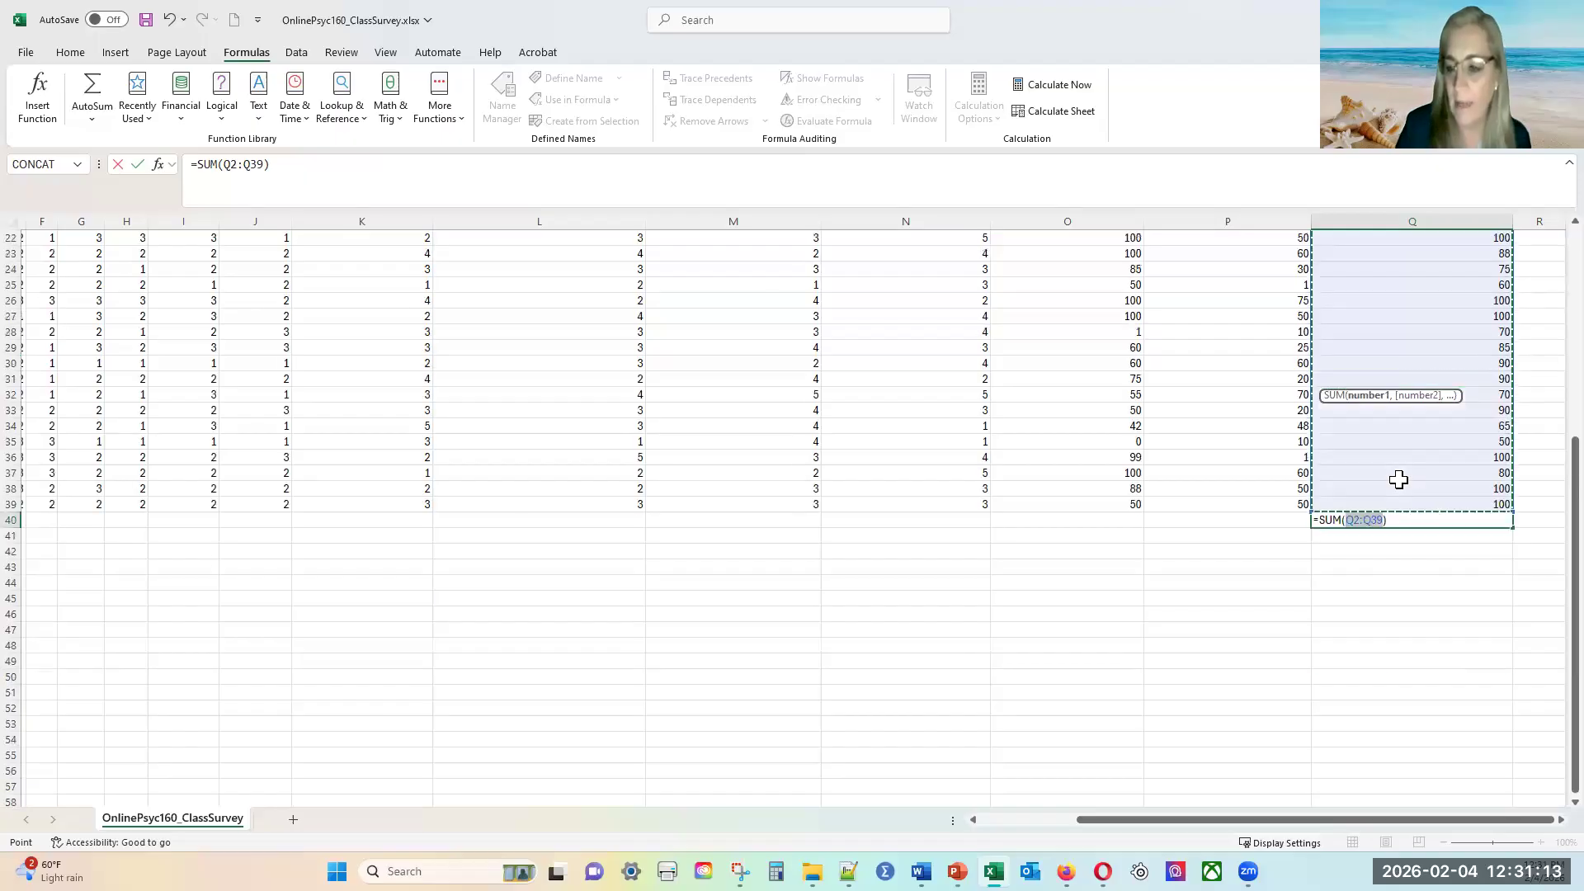
mouse_move(1509, 247)
left_mouse_down()
mouse_move(1514, 375)
mouse_move(1514, 240)
left_mouse_up()
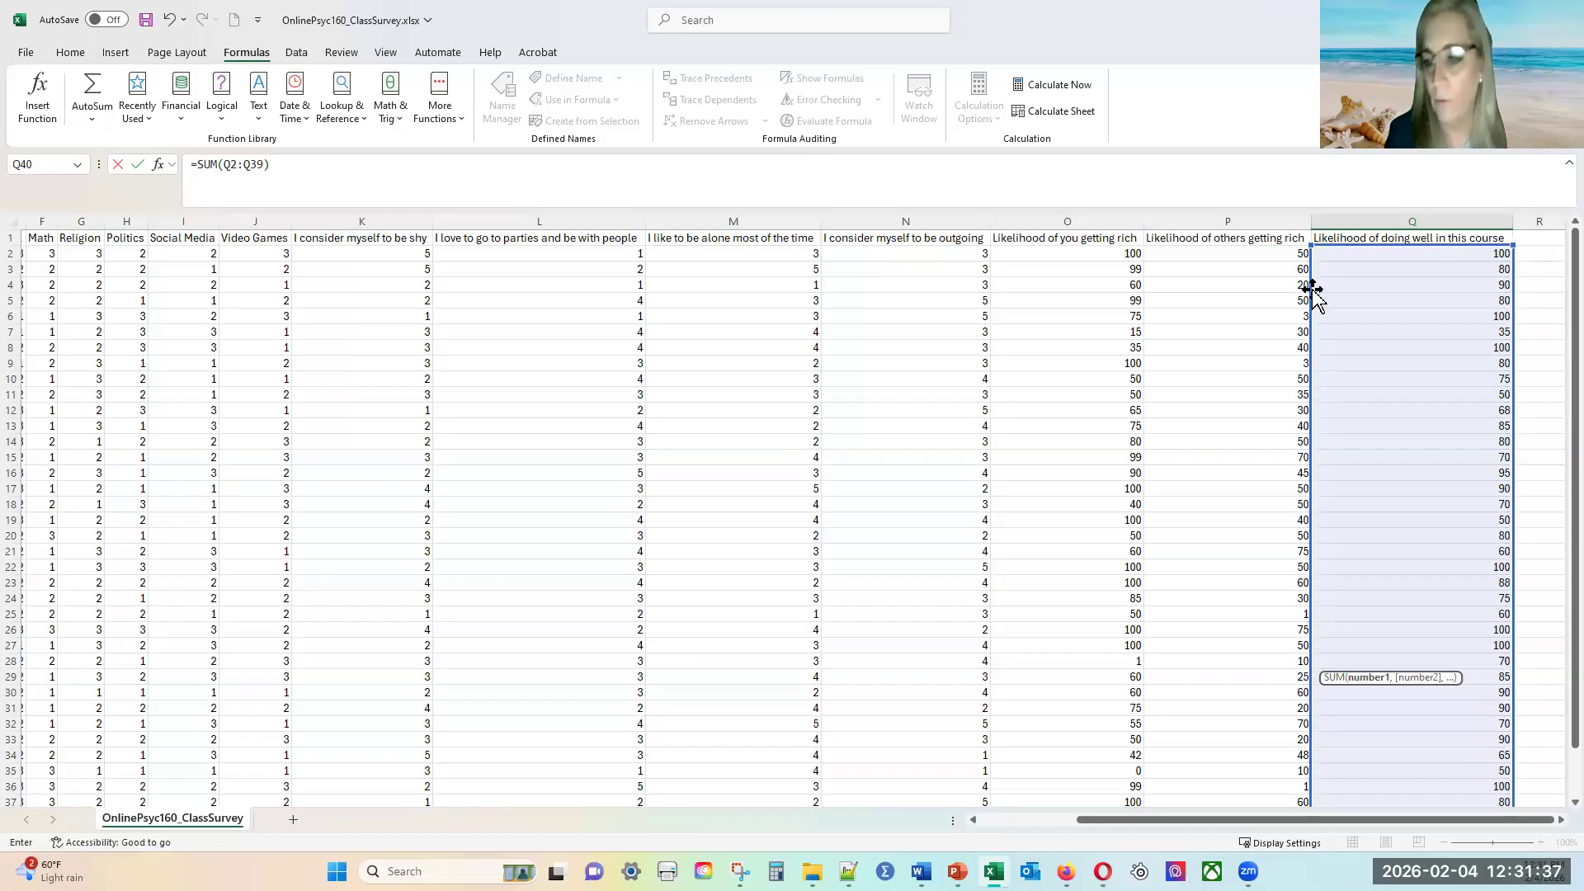
left_click_drag(1312, 301, 1347, 290)
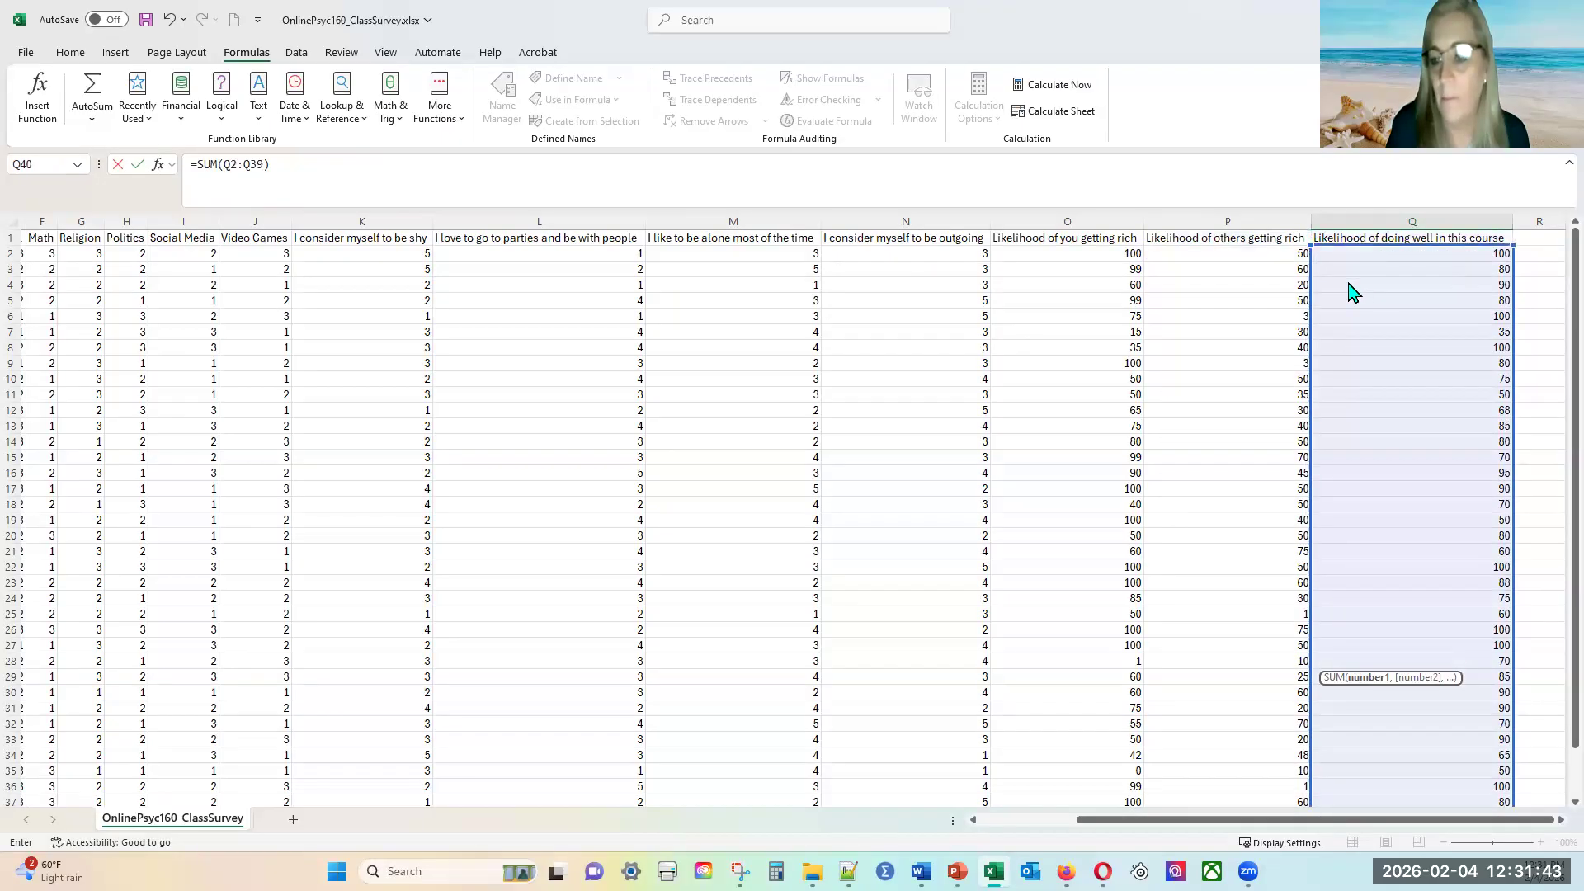
scroll(1437, 442, "down", 5)
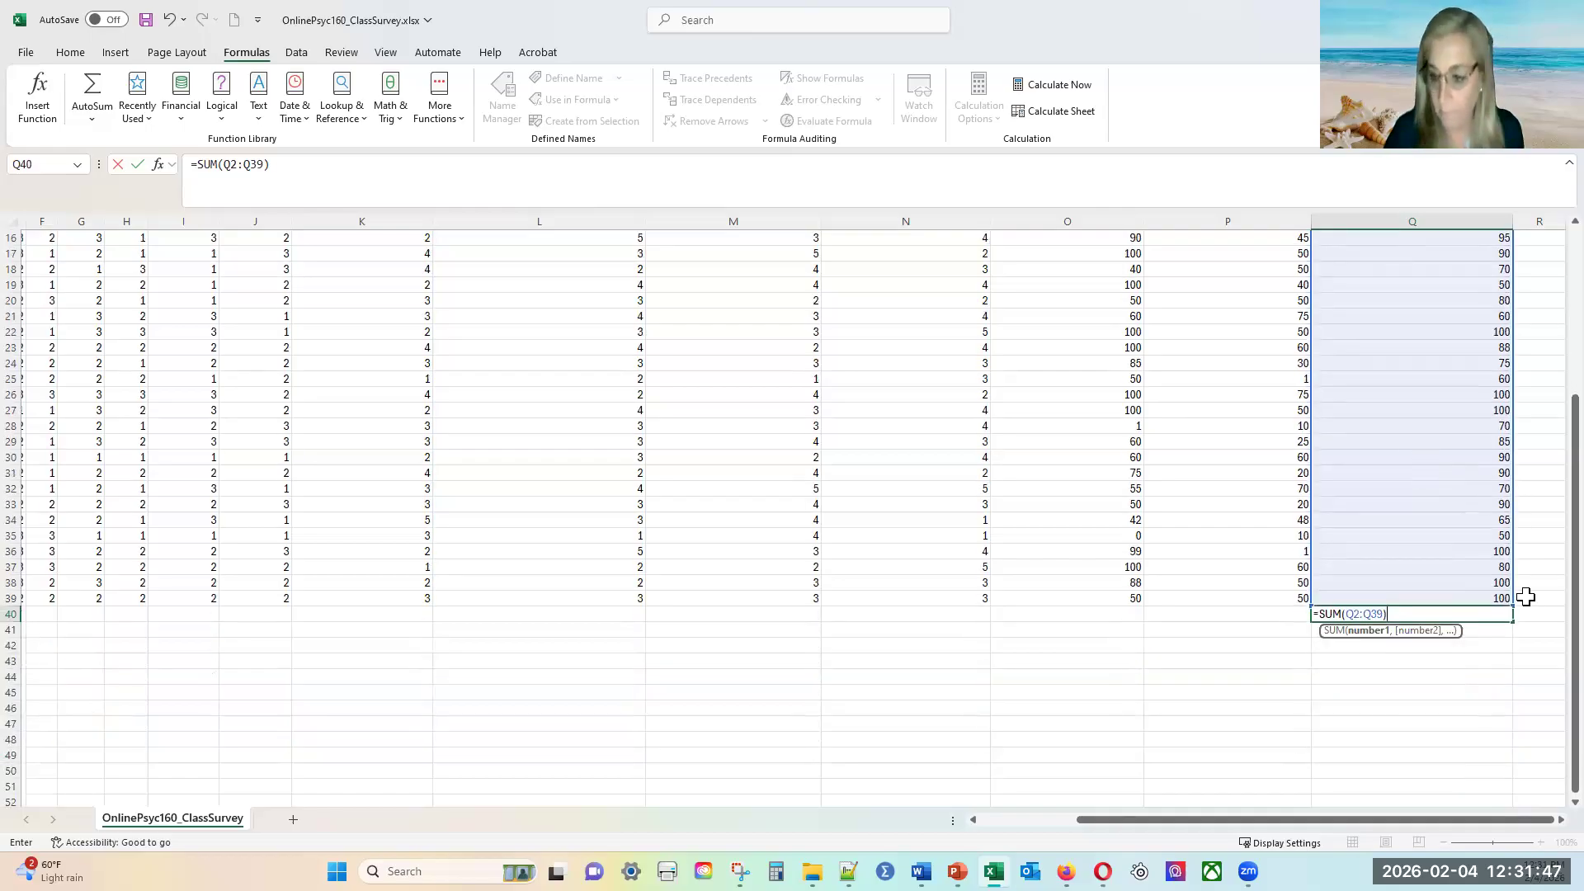
key("Return")
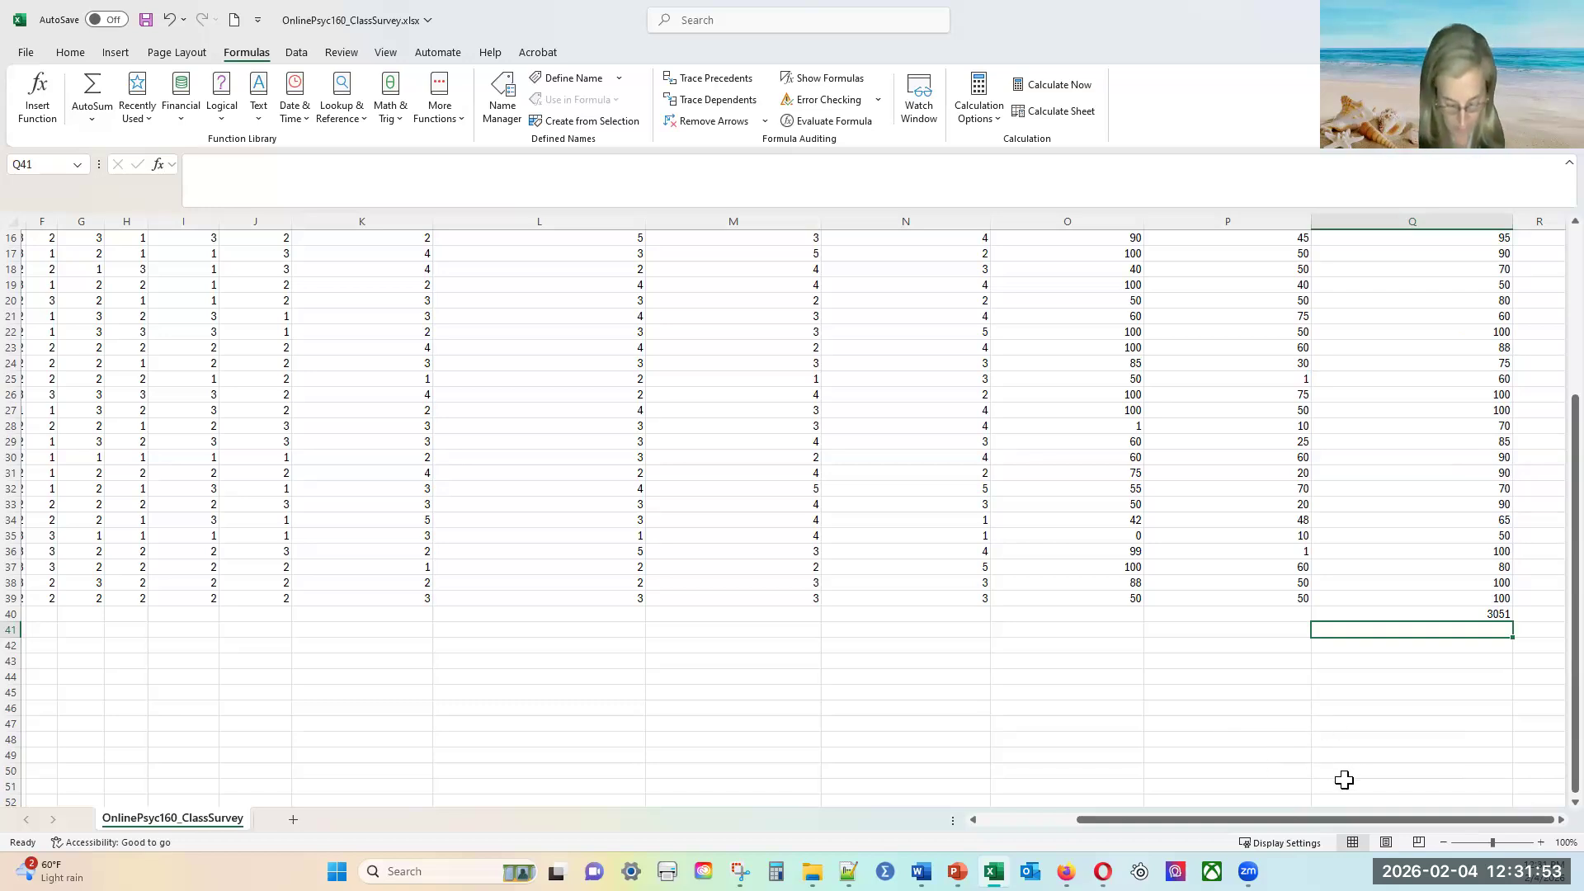
- Enter the formula =sum(Q2:Q39) in cell Q41 to total the Likelihood of doing well in this course column manually
type("=")
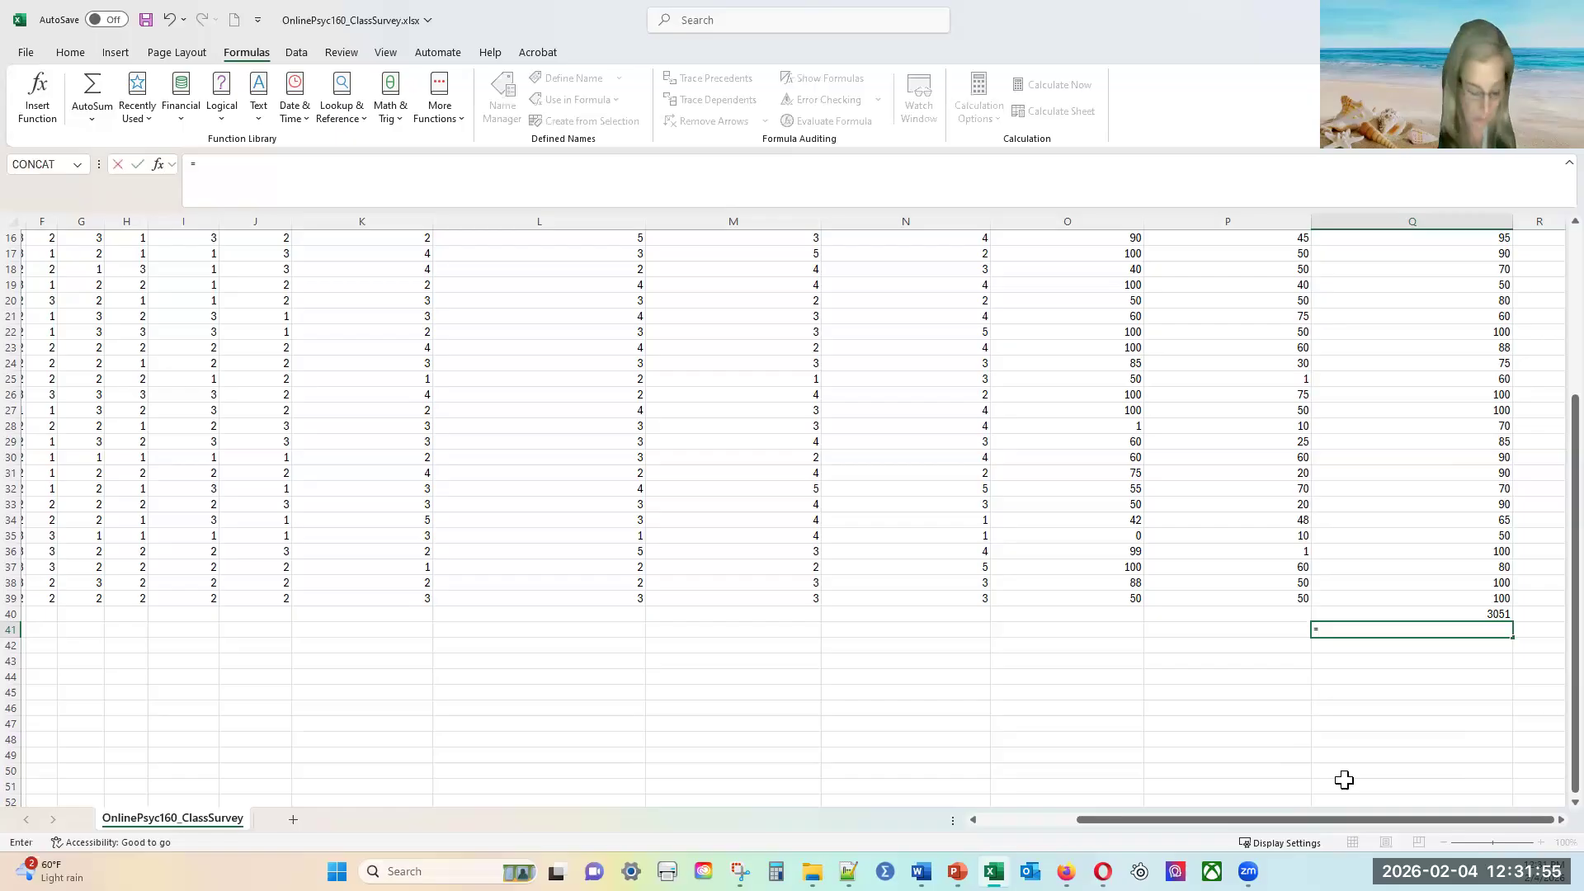
type("sum")
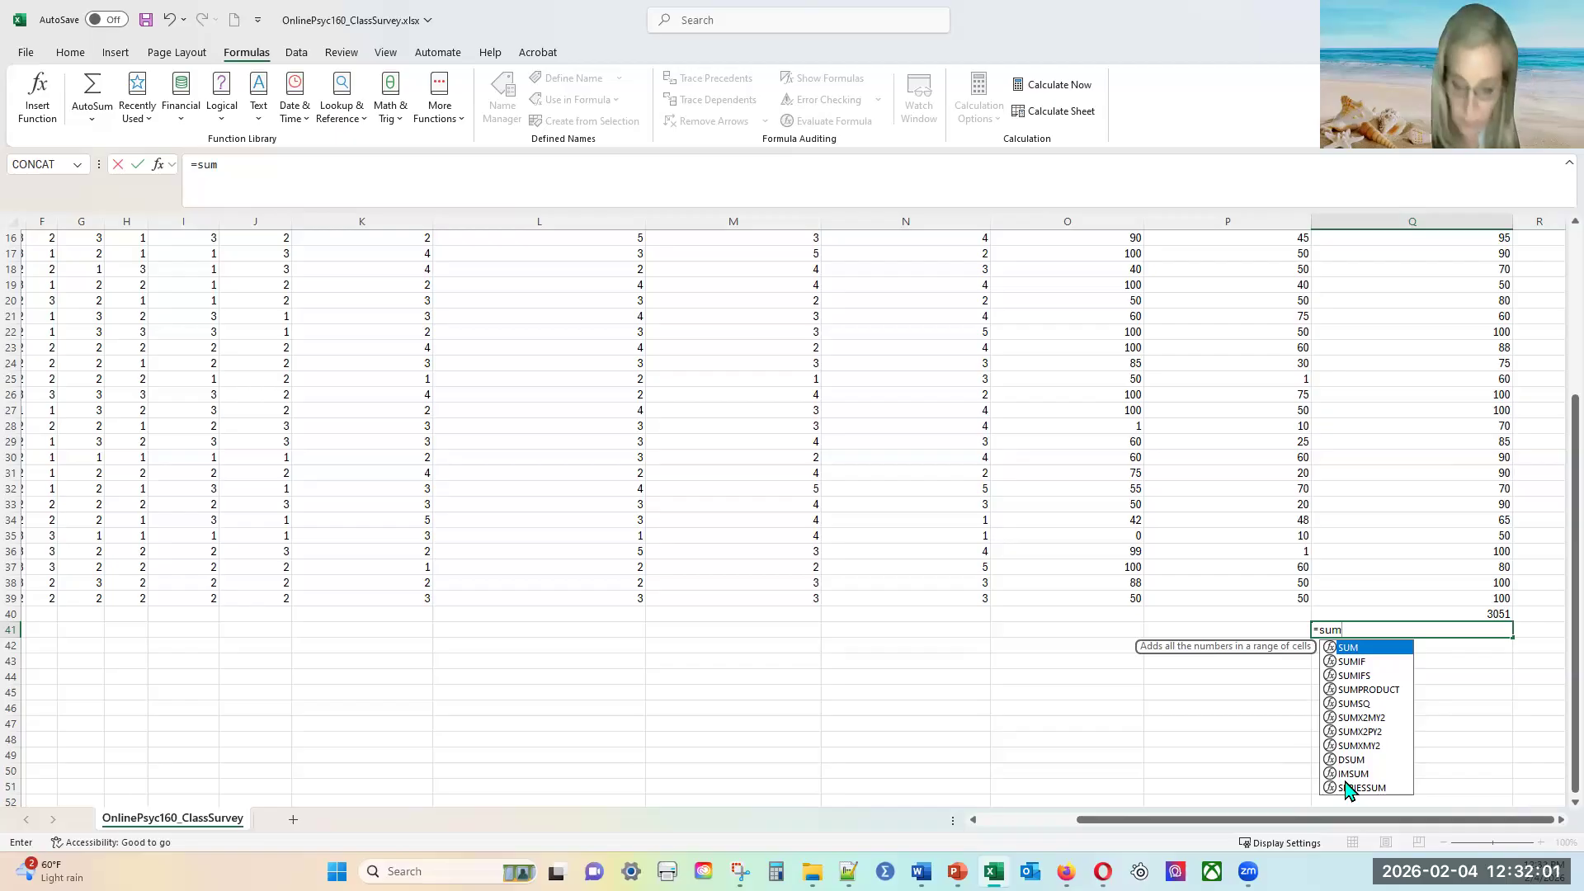
type("(")
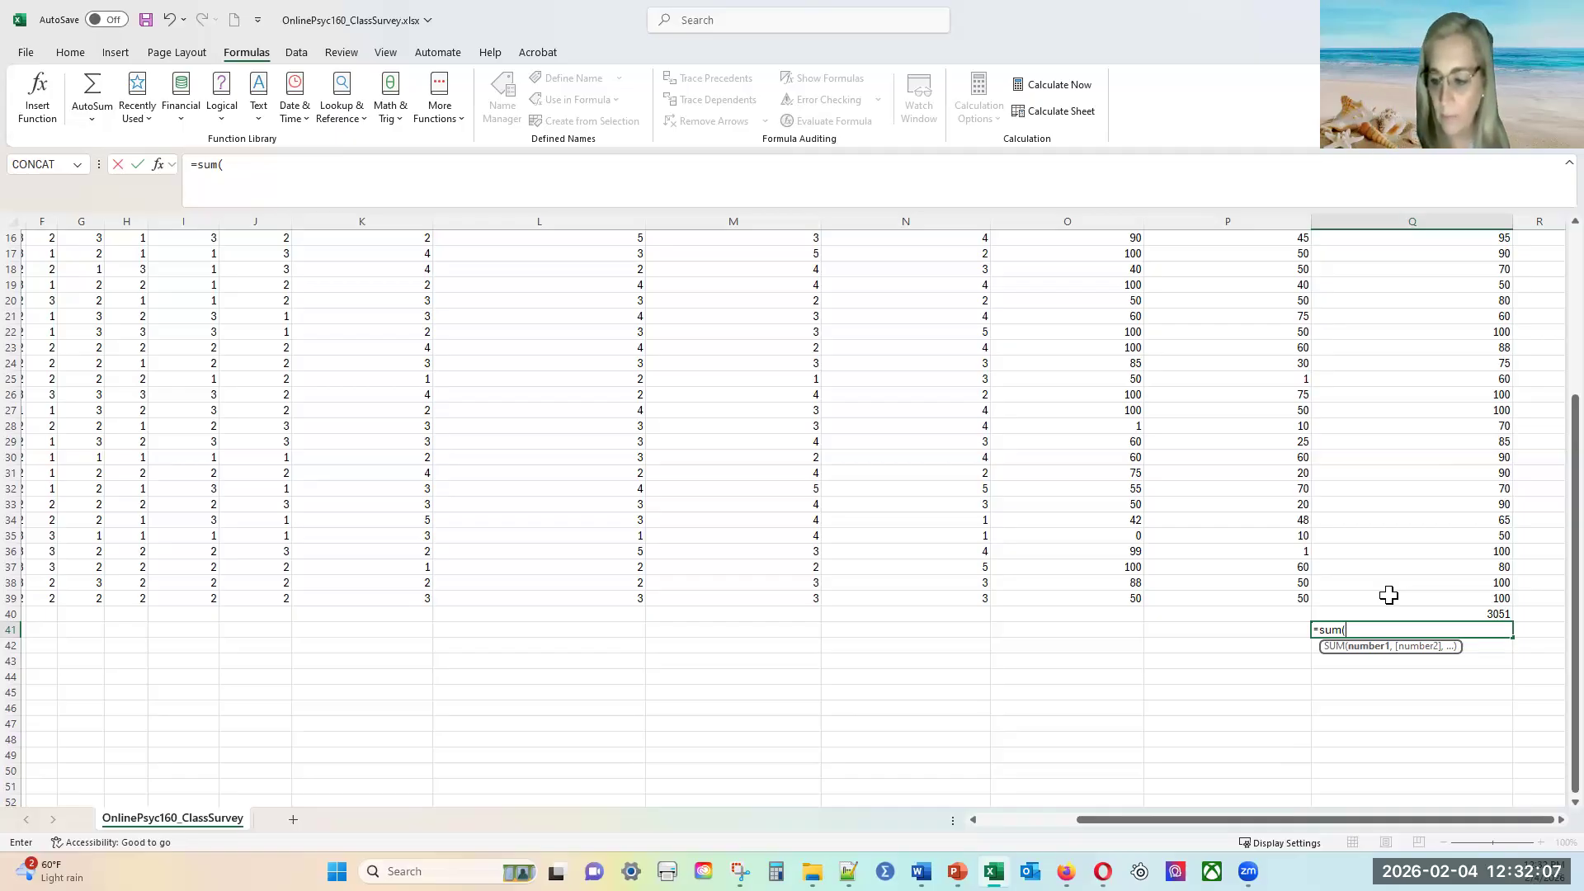
left_click_drag(1389, 595, 1379, 255)
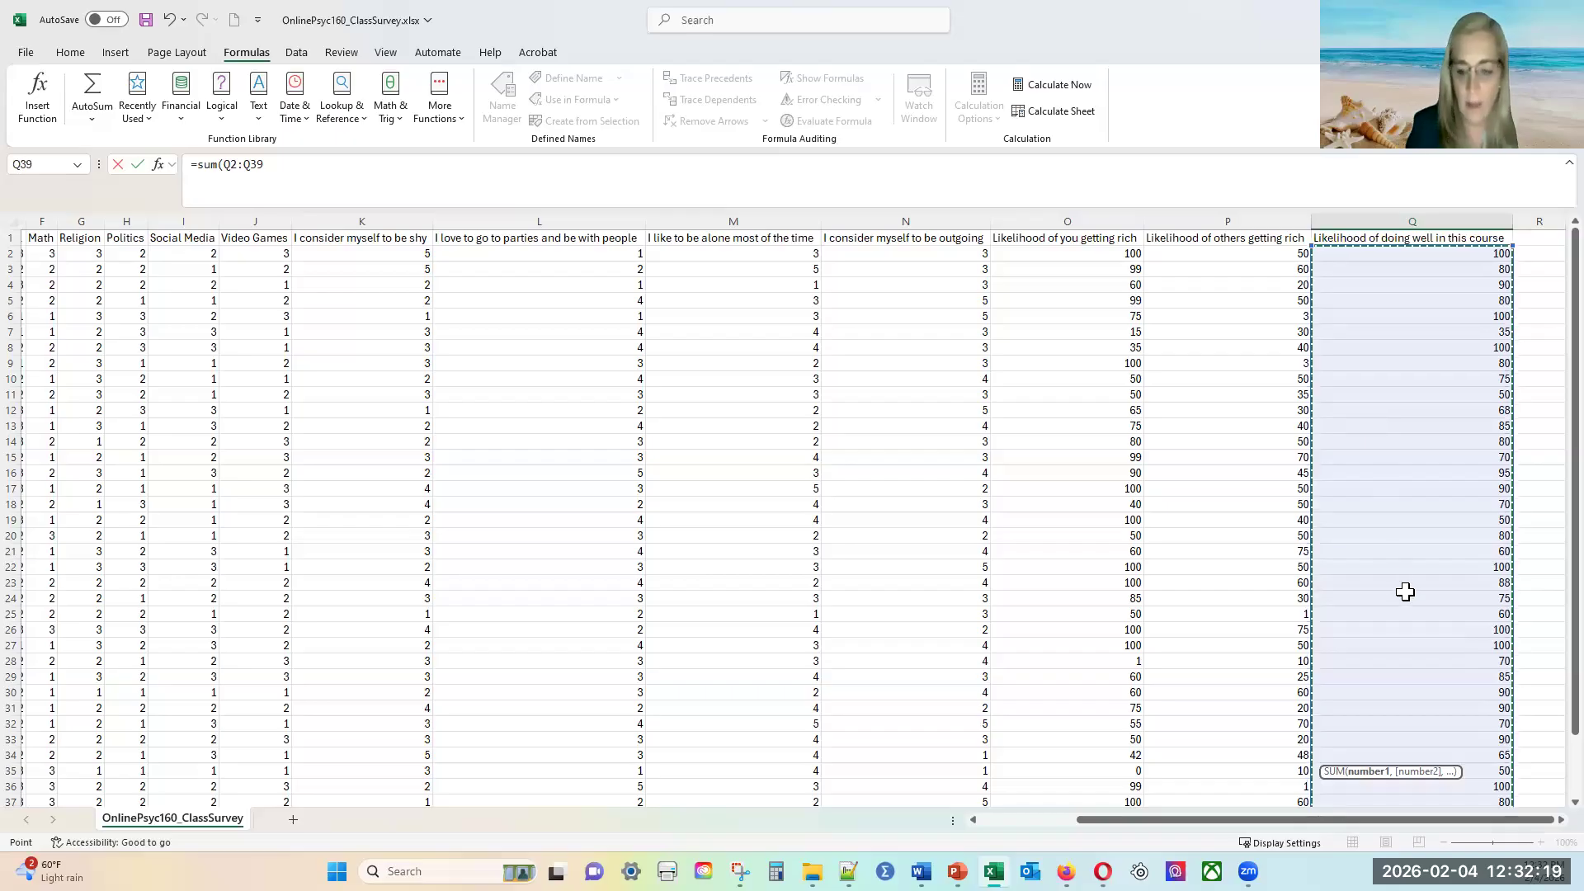
scroll(1405, 592, "down", 3)
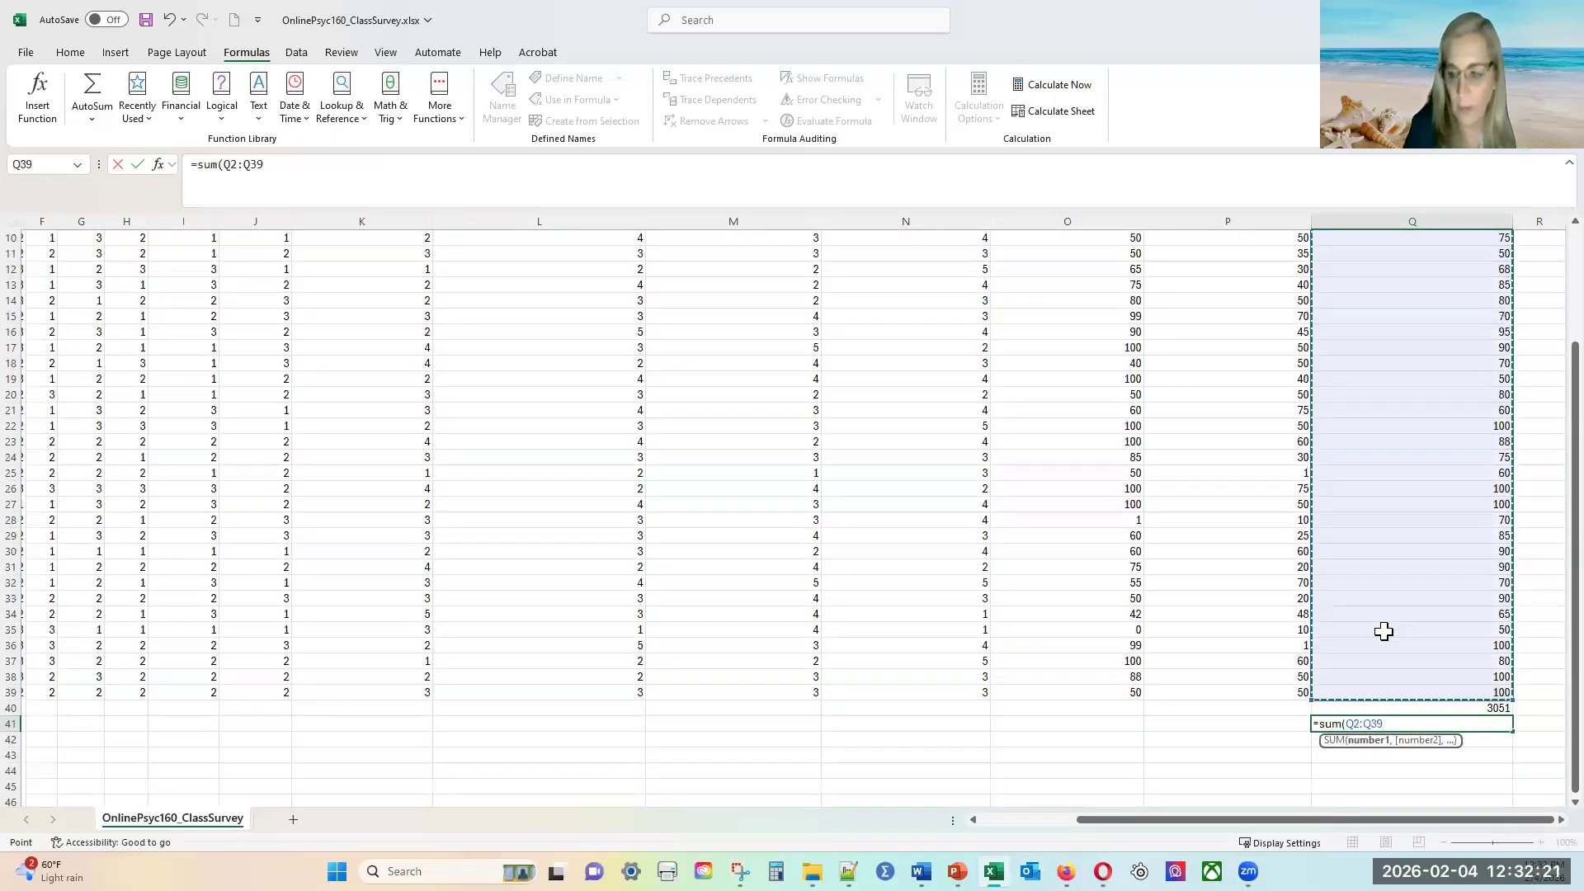
left_click(1388, 720)
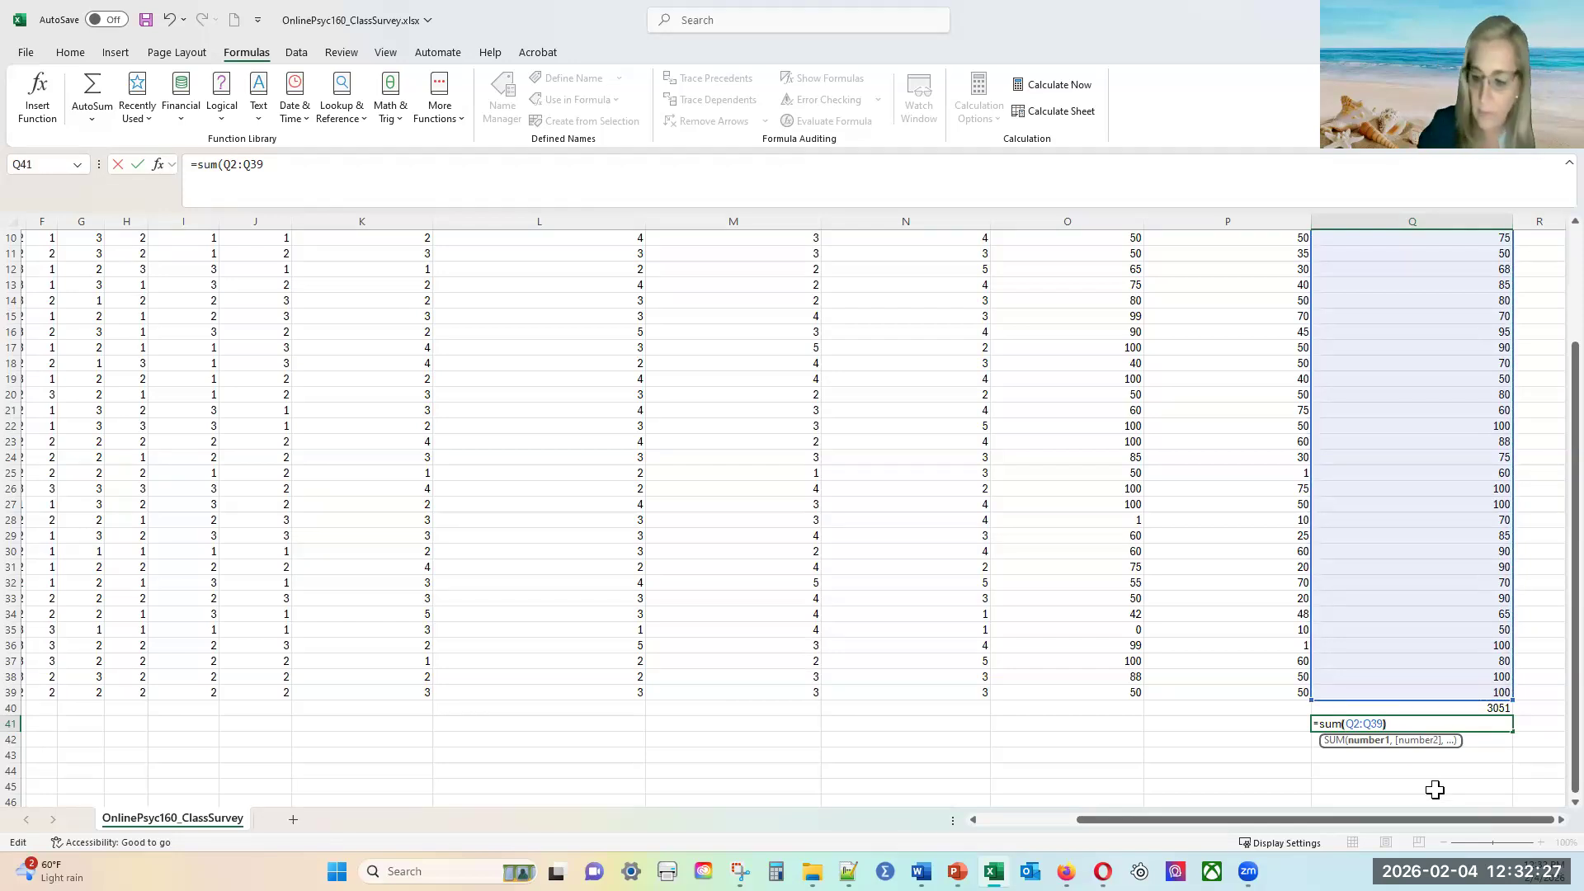
key("Return")
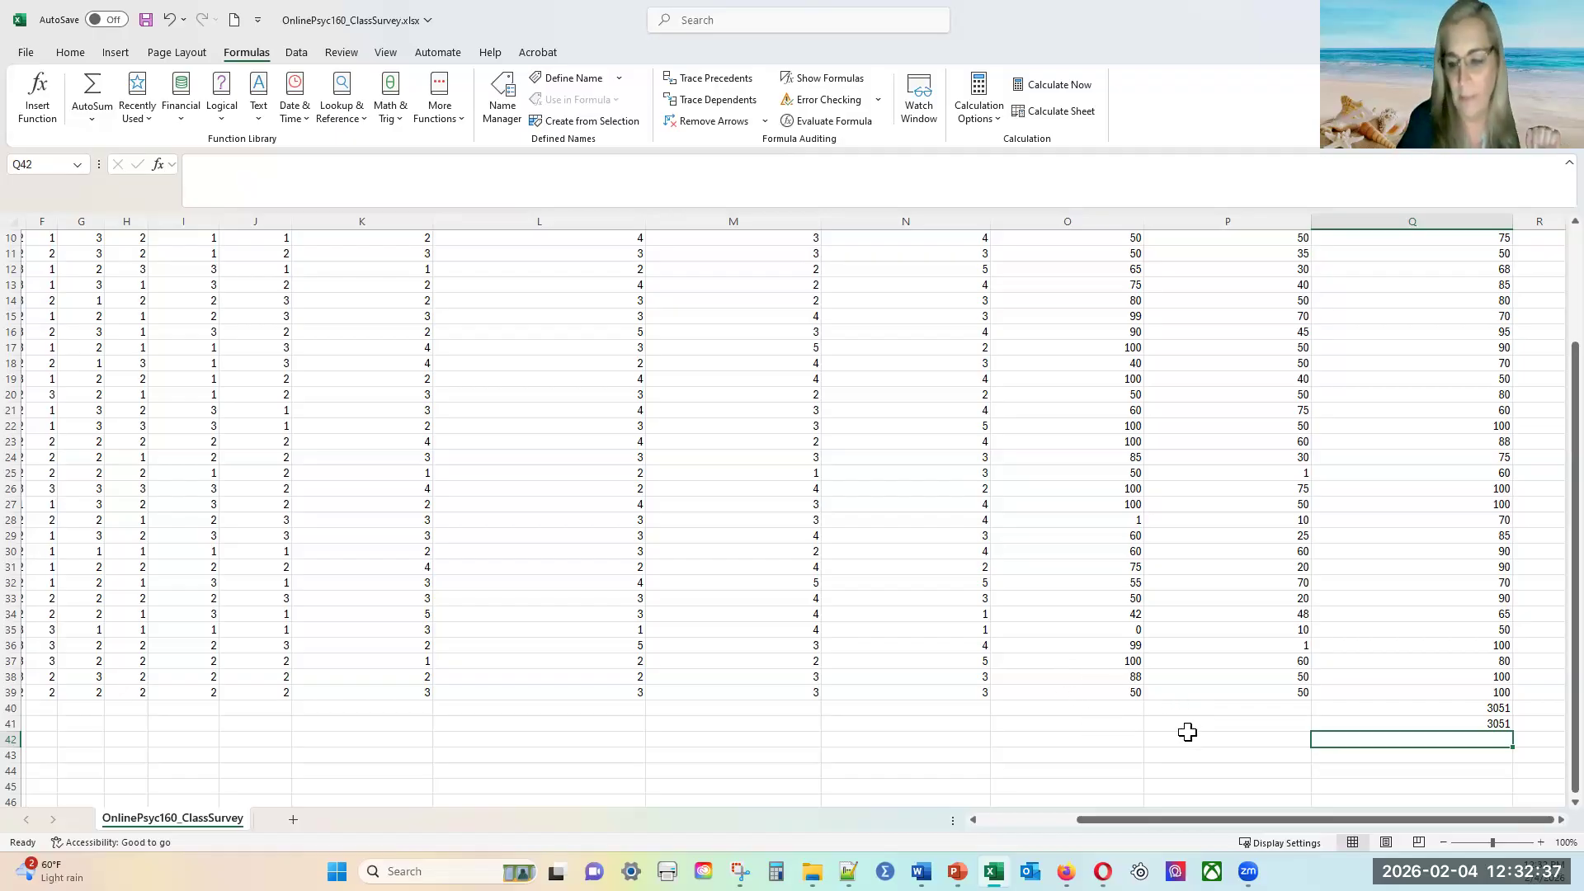
- Enter the formula =P39+P38+P37 in cell P40 to add the last three scores of the Likelihood of others getting rich column
left_click(1218, 709)
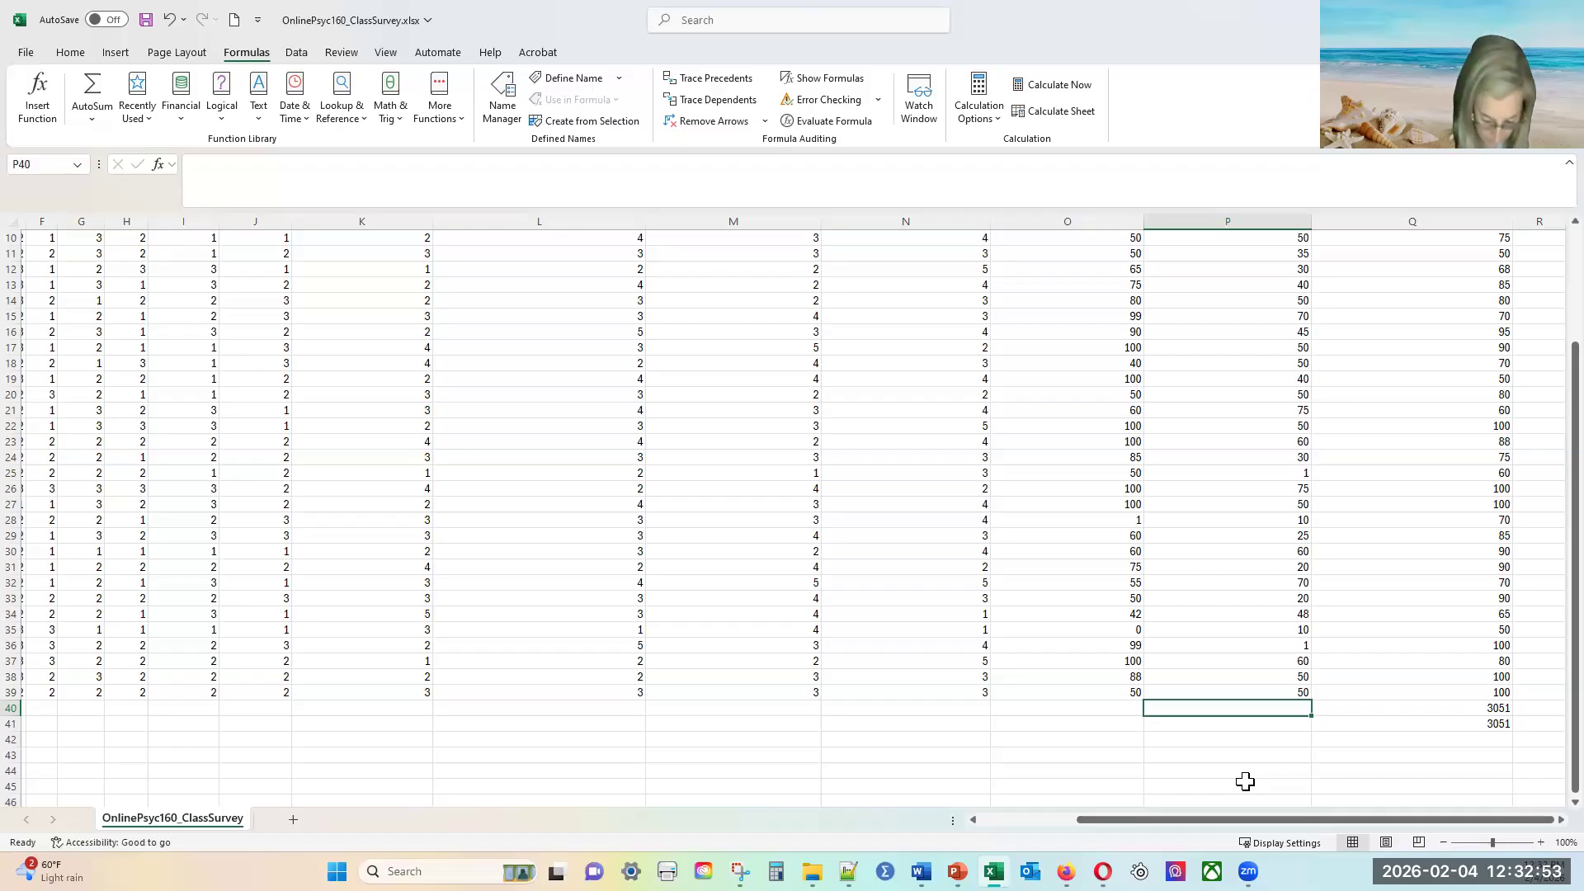
type("=")
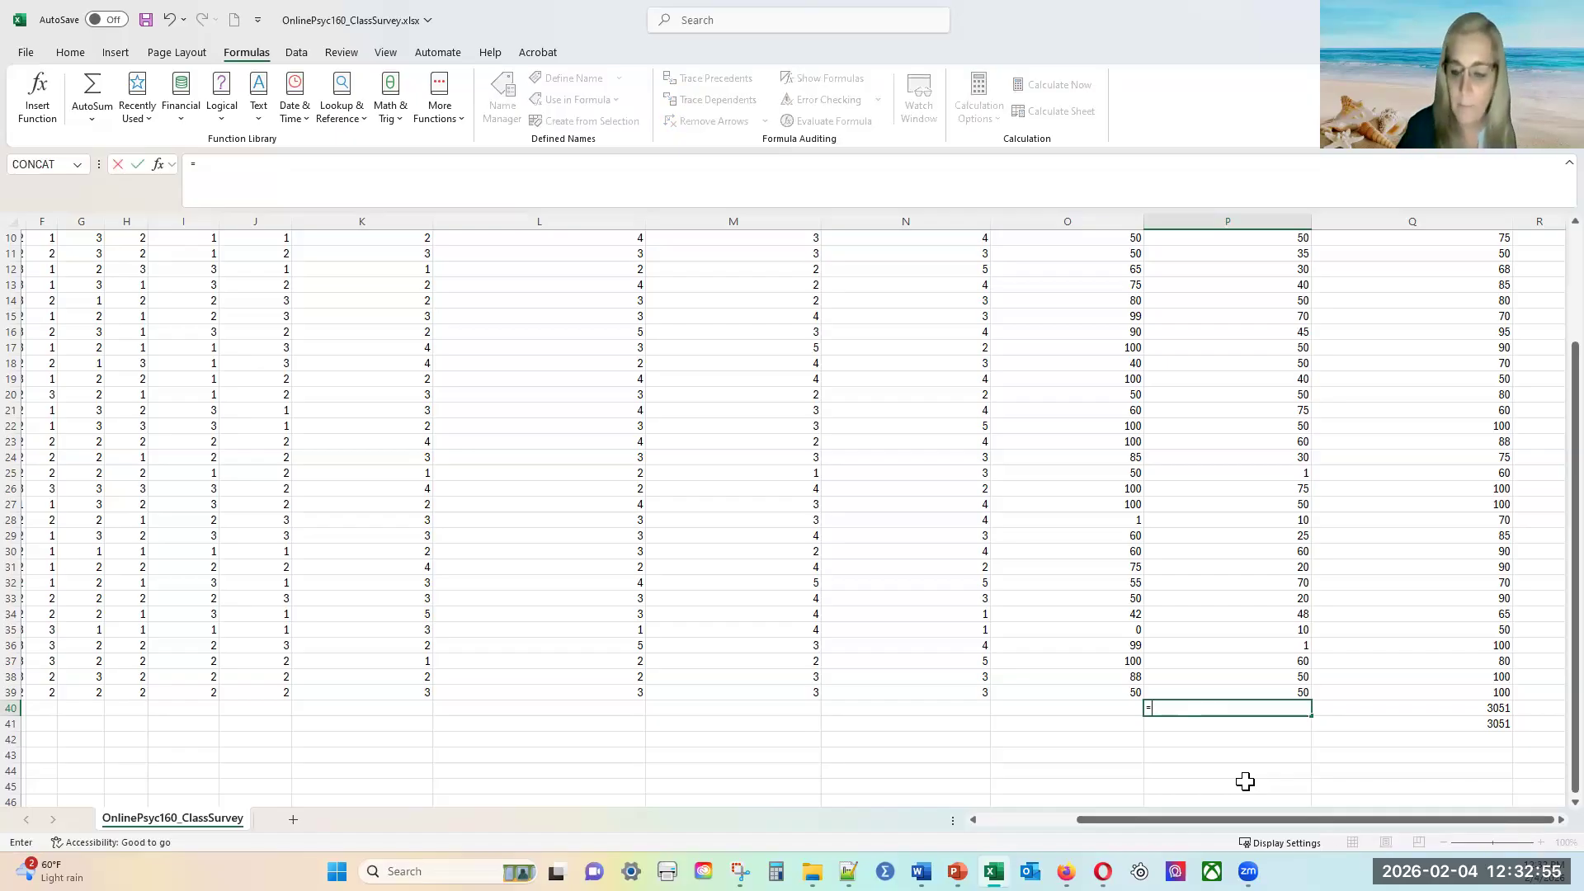
left_click(1230, 692)
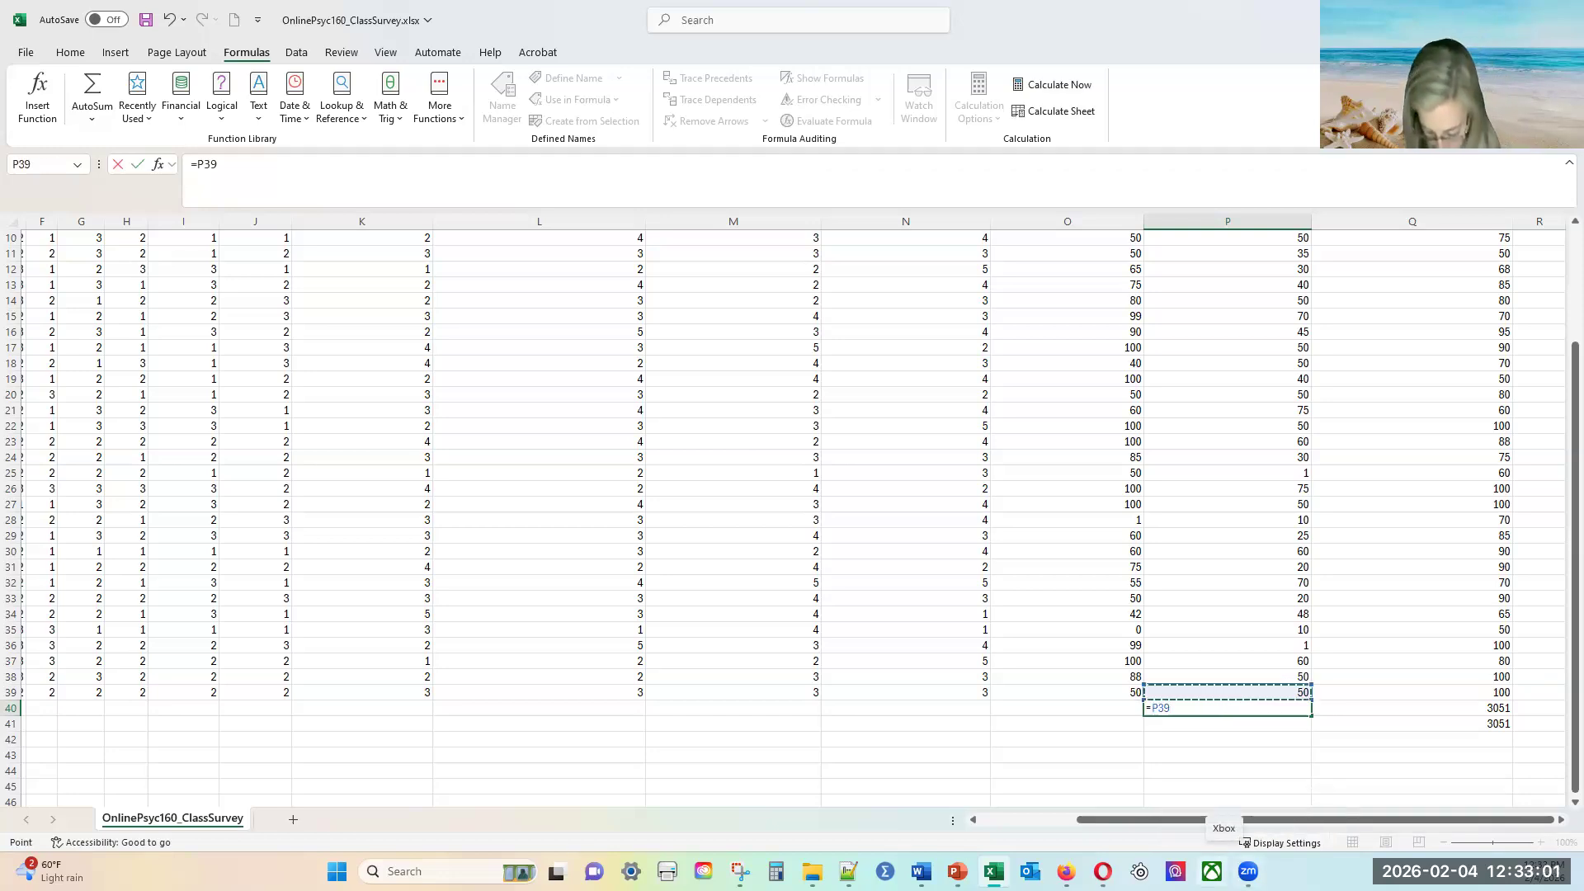
type("+")
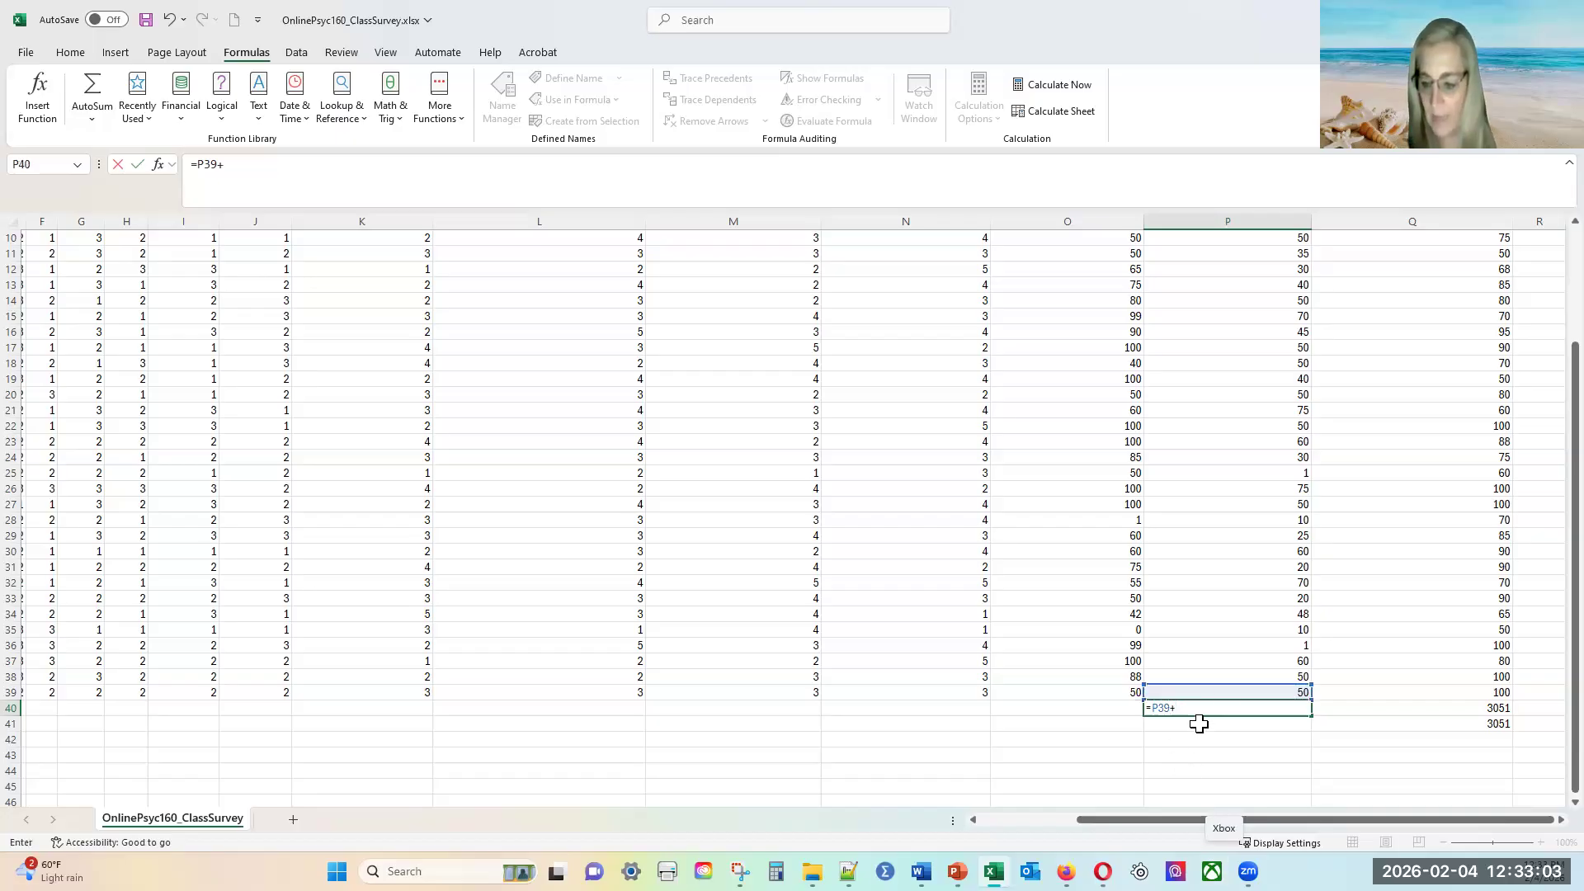
left_click(1230, 678)
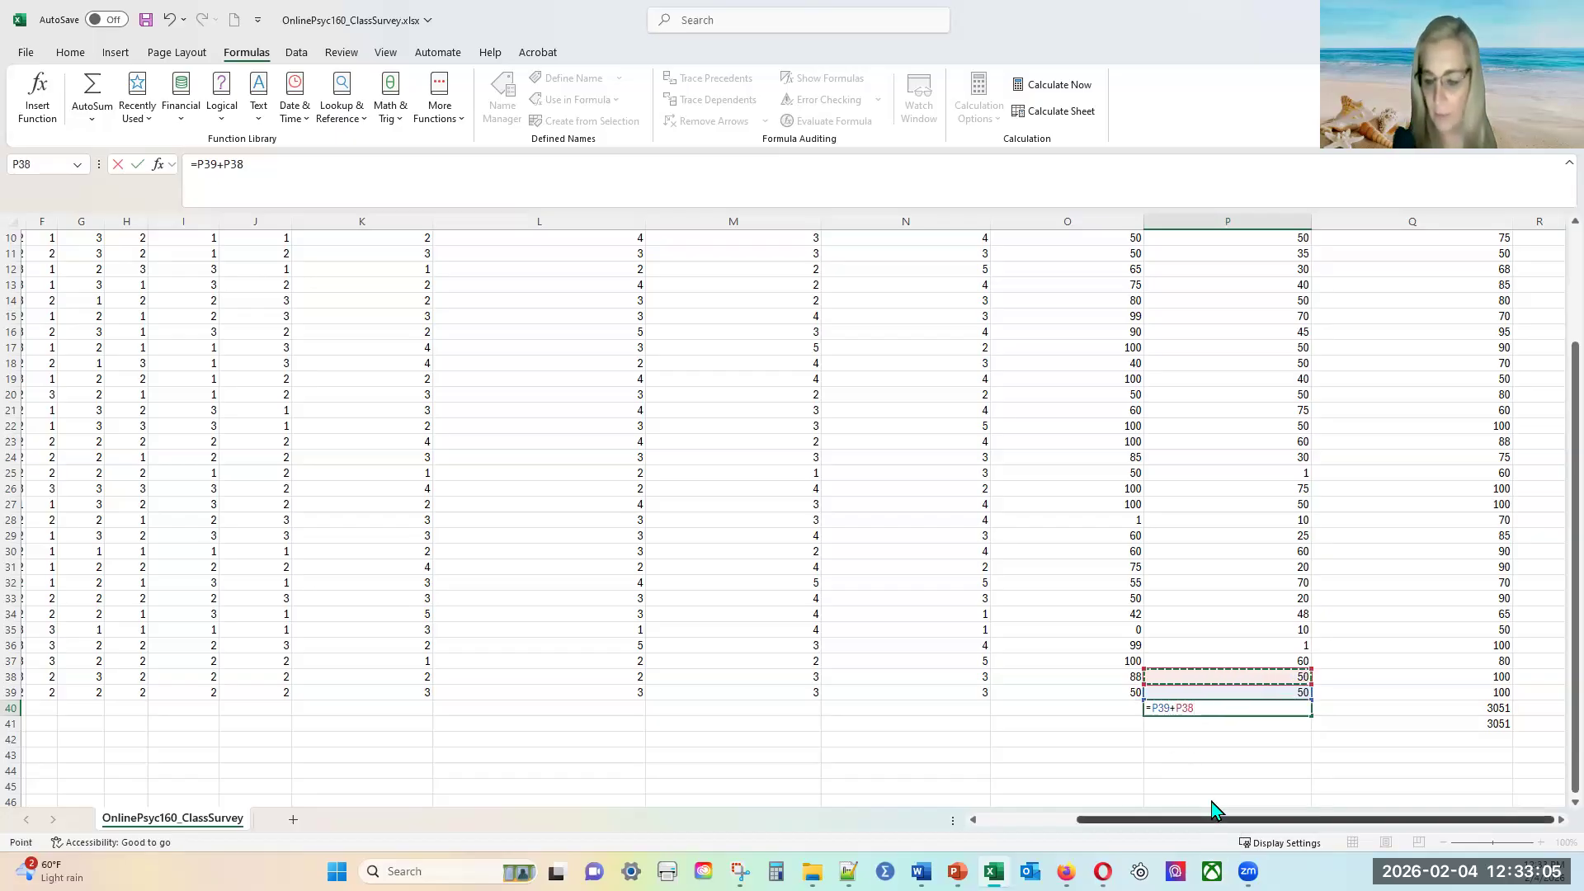
type("+")
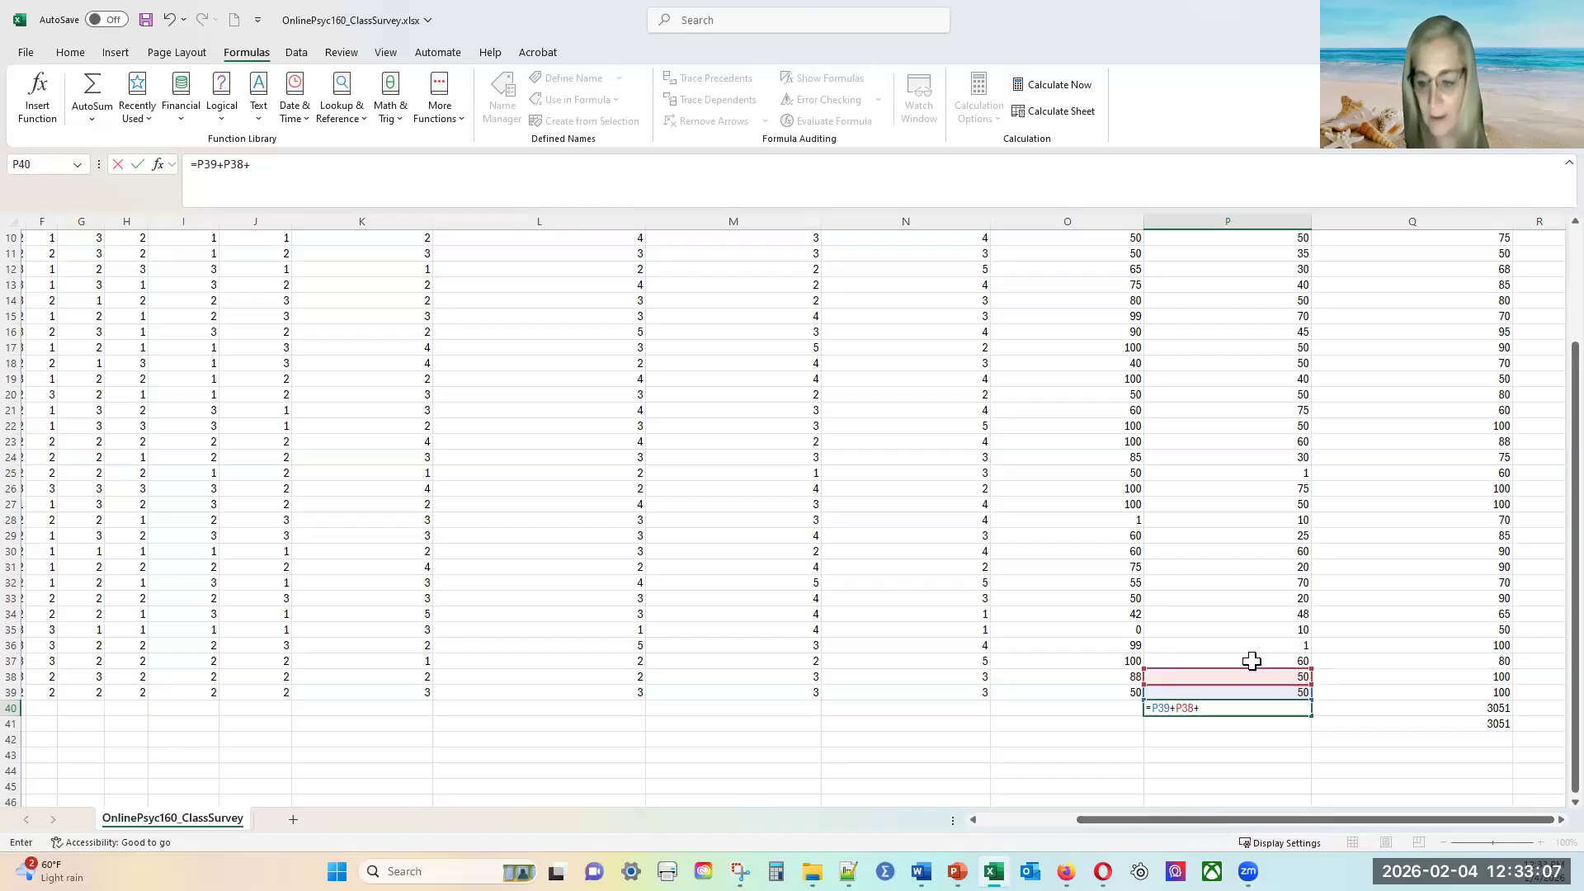
left_click(1251, 659)
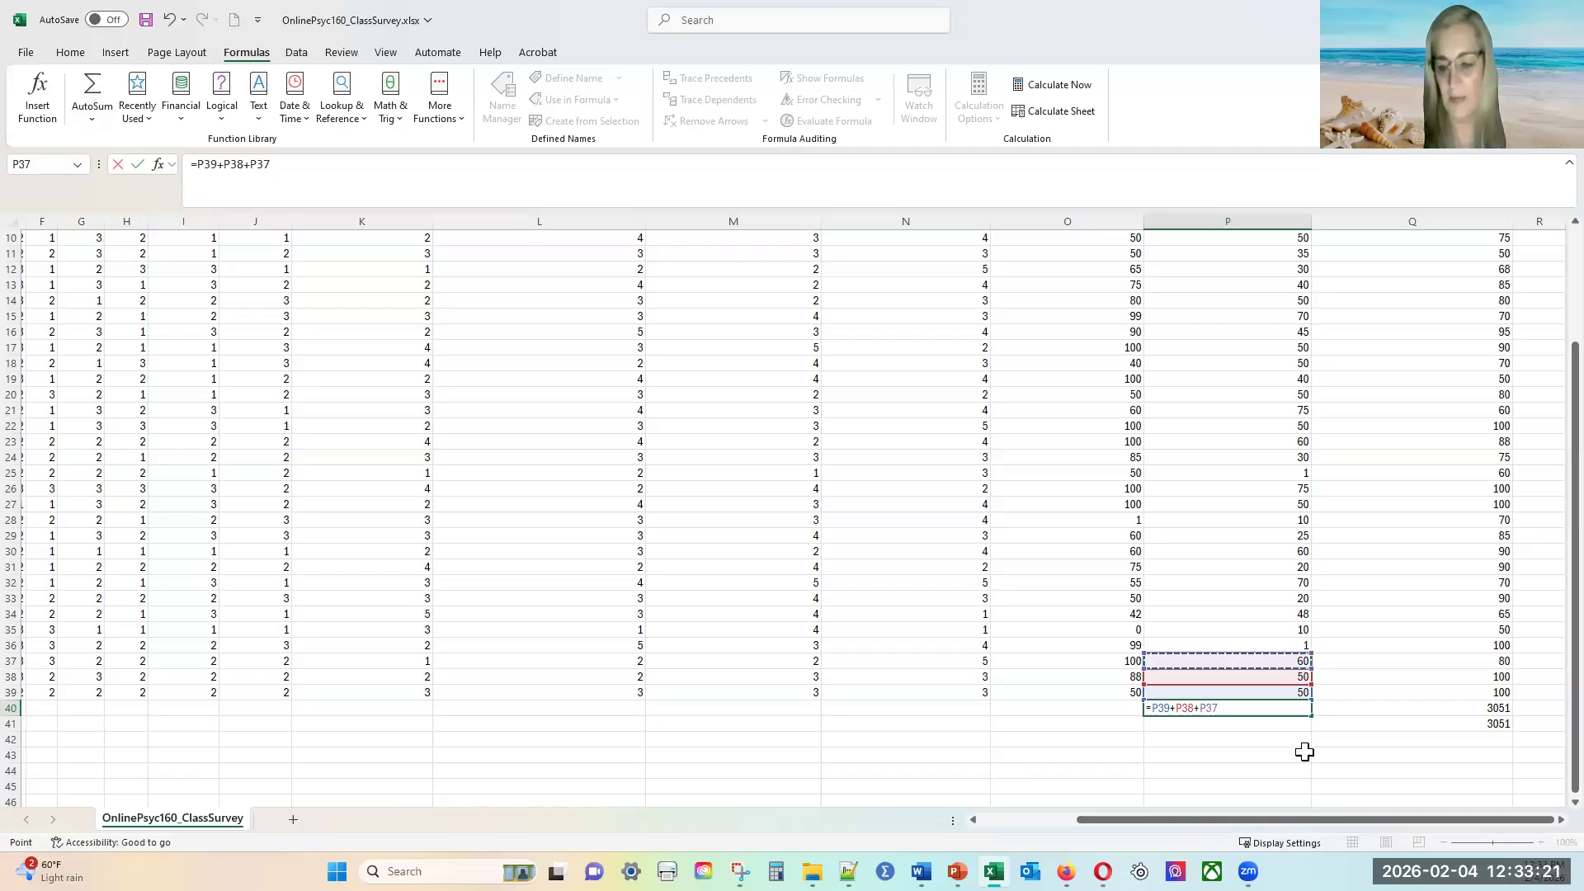
key("Return")
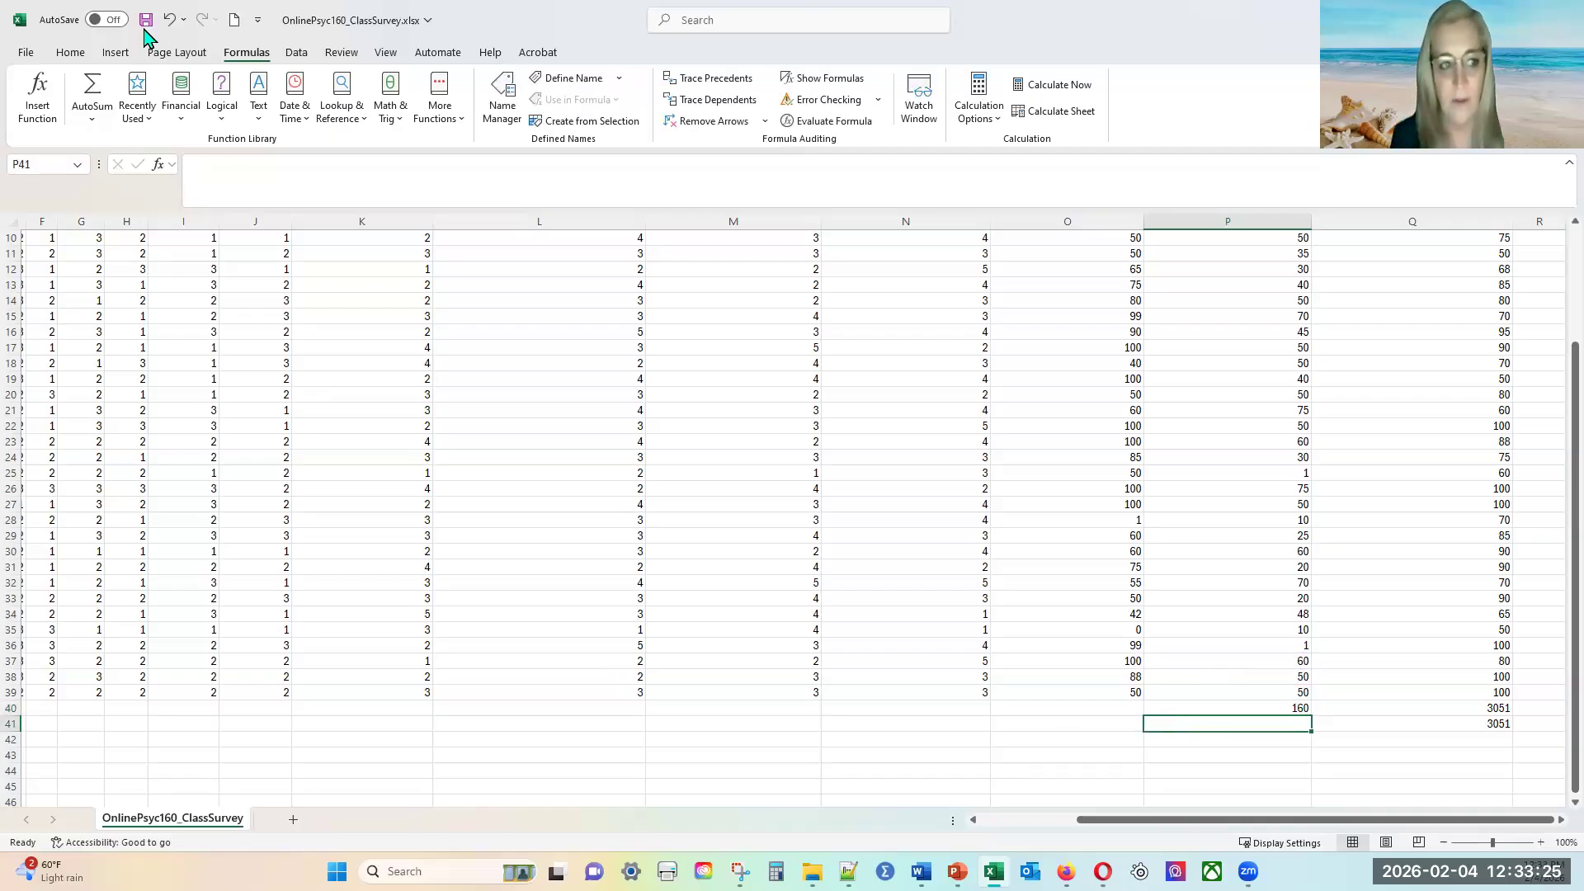
- Review the Save As options for the workbook, including its Downloads location and Excel Workbook format, and return to the sheet without saving
left_click(27, 53)
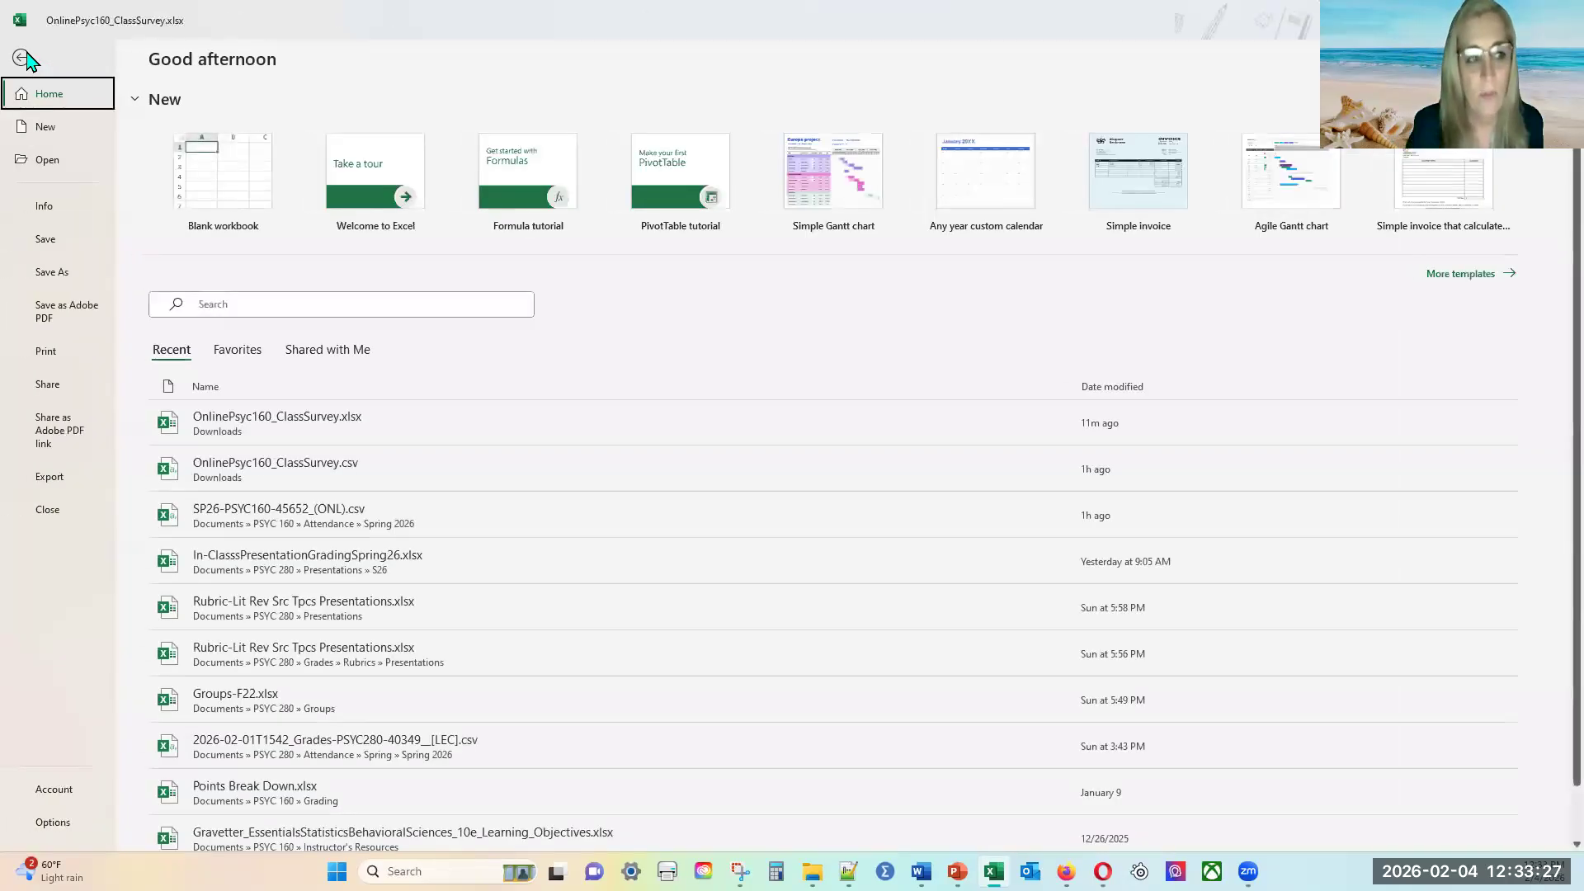
left_click(25, 56)
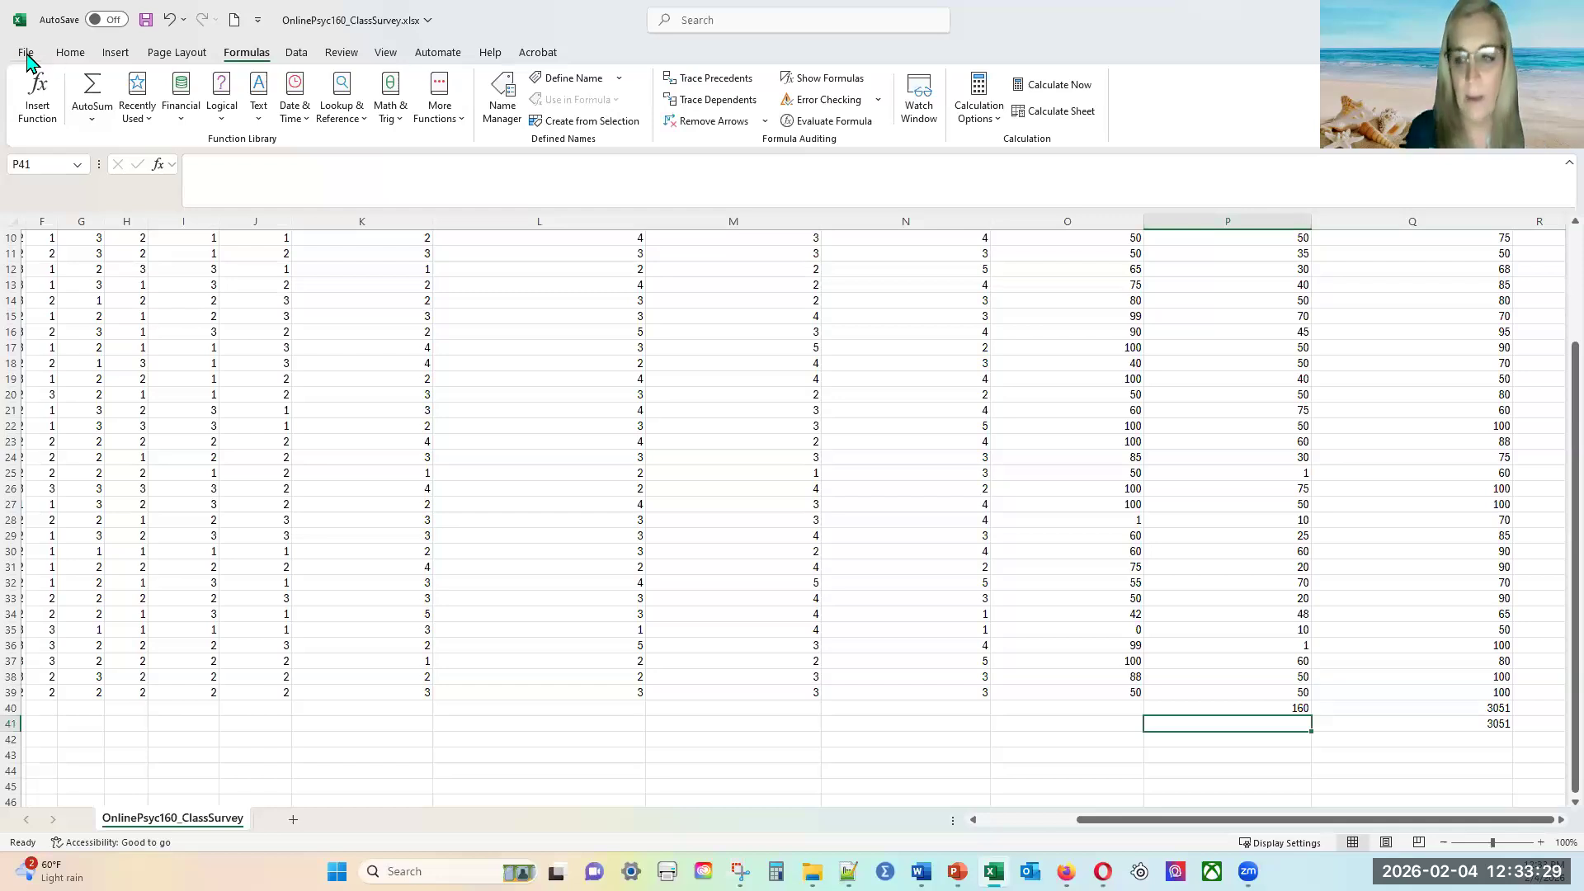
left_click(26, 56)
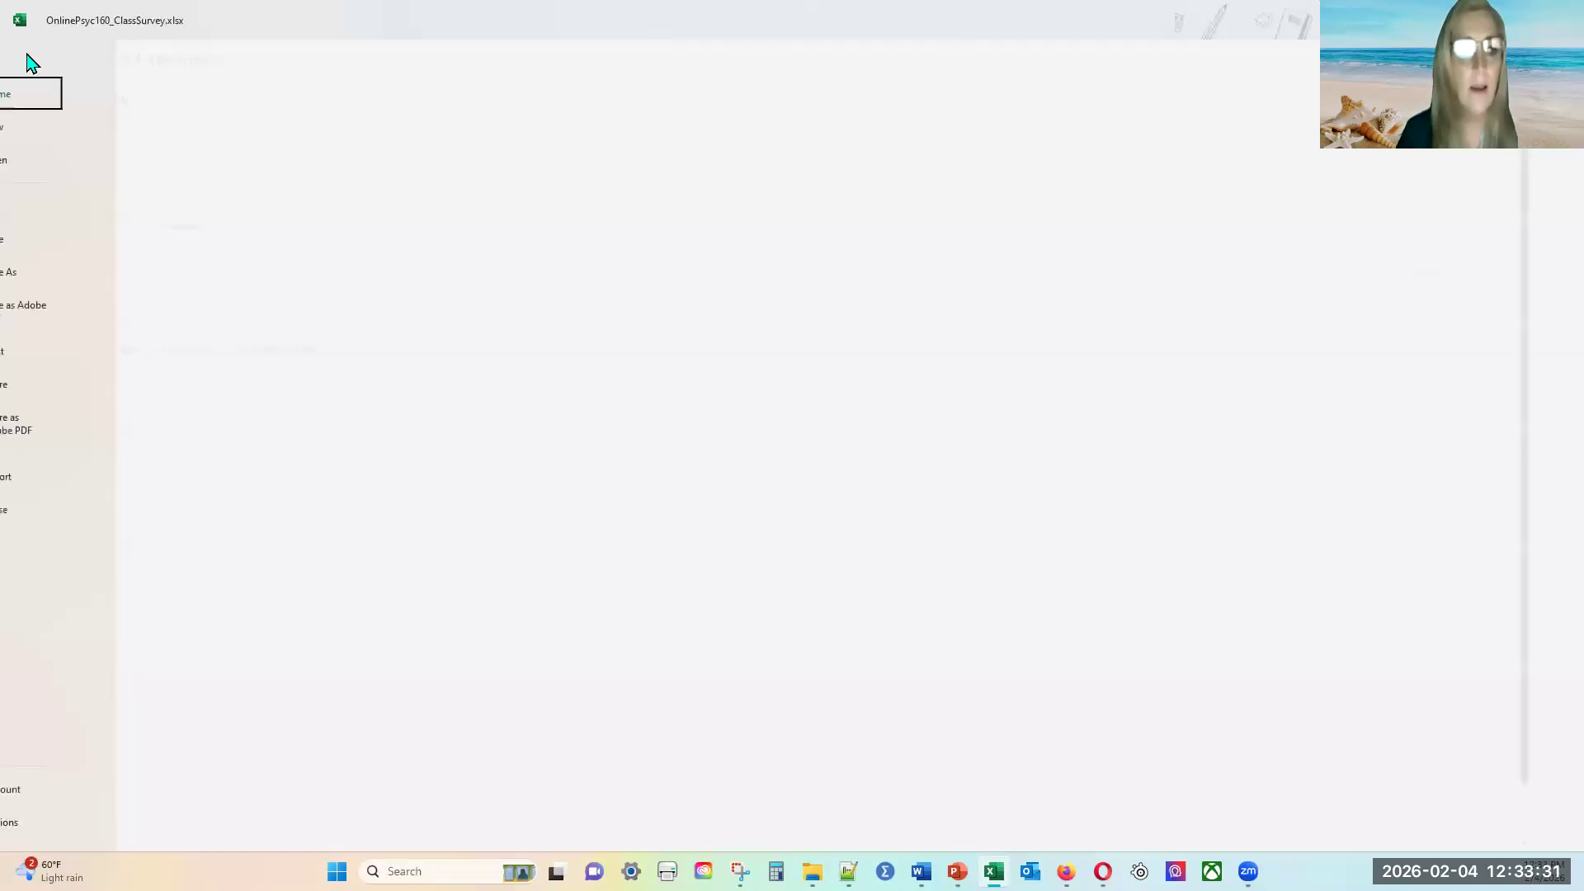
left_click(46, 276)
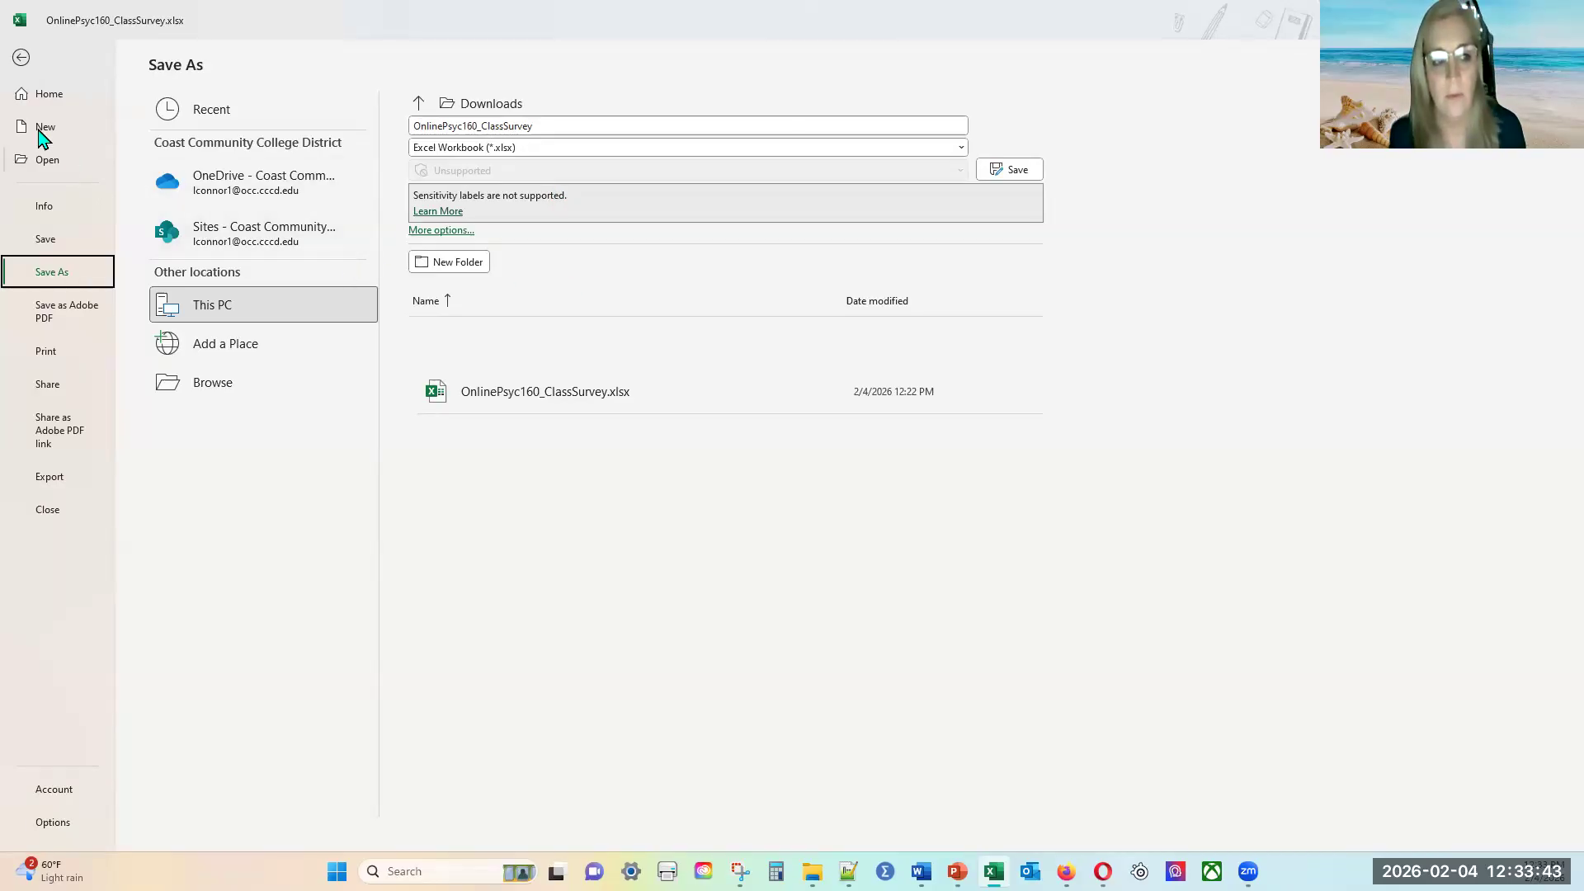
left_click(20, 57)
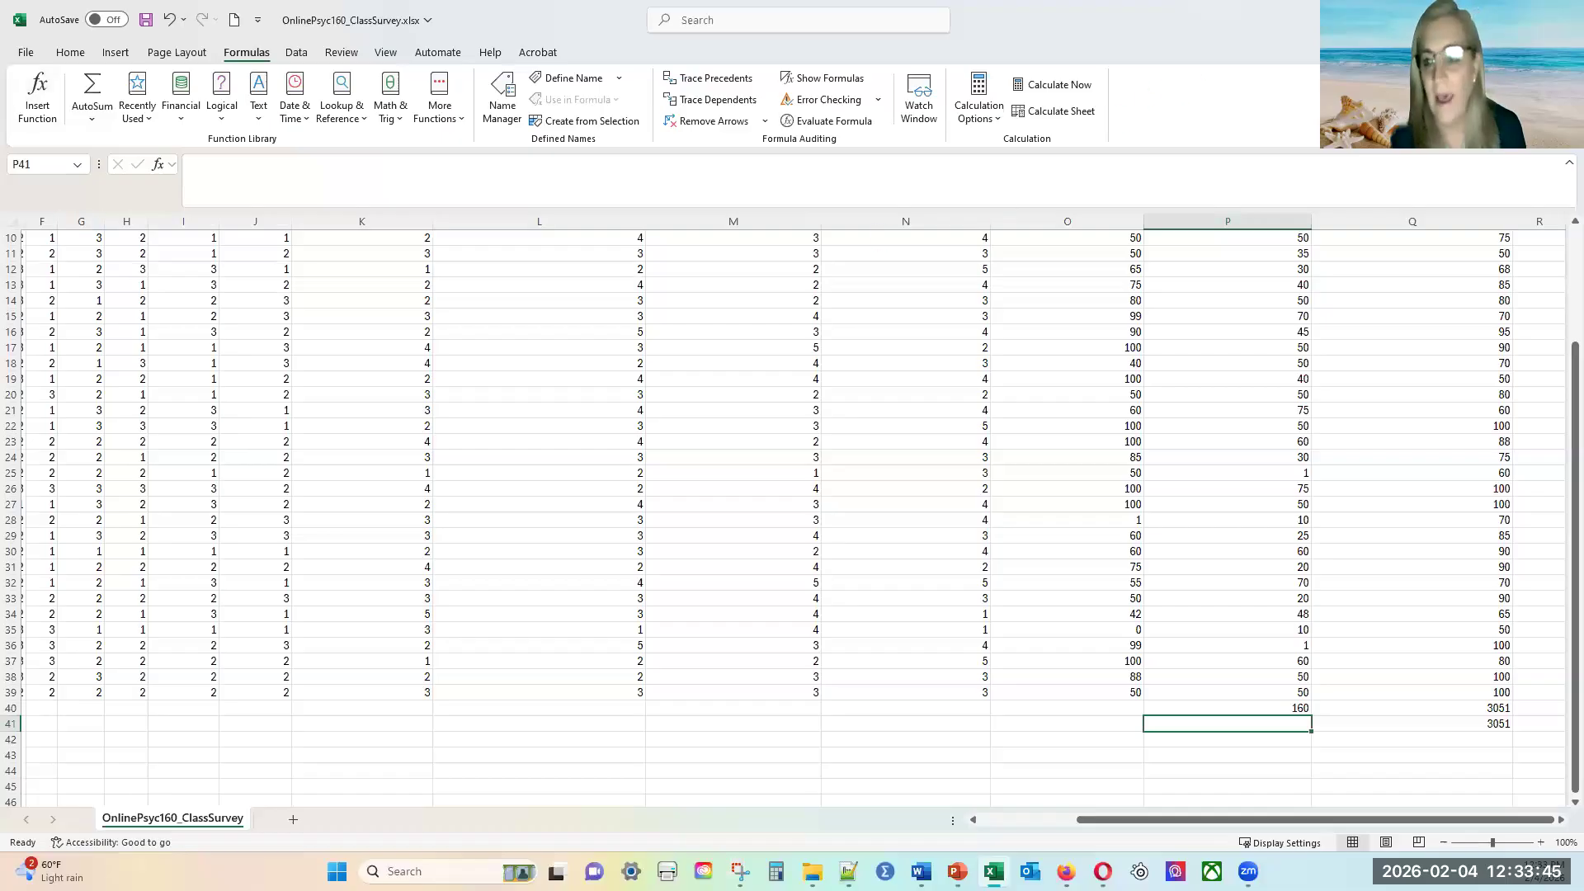
- Minimize the workbook, switch to IBM SPSS Statistics, and dismiss its welcome dialog after viewing the recent files
left_click(1487, 20)
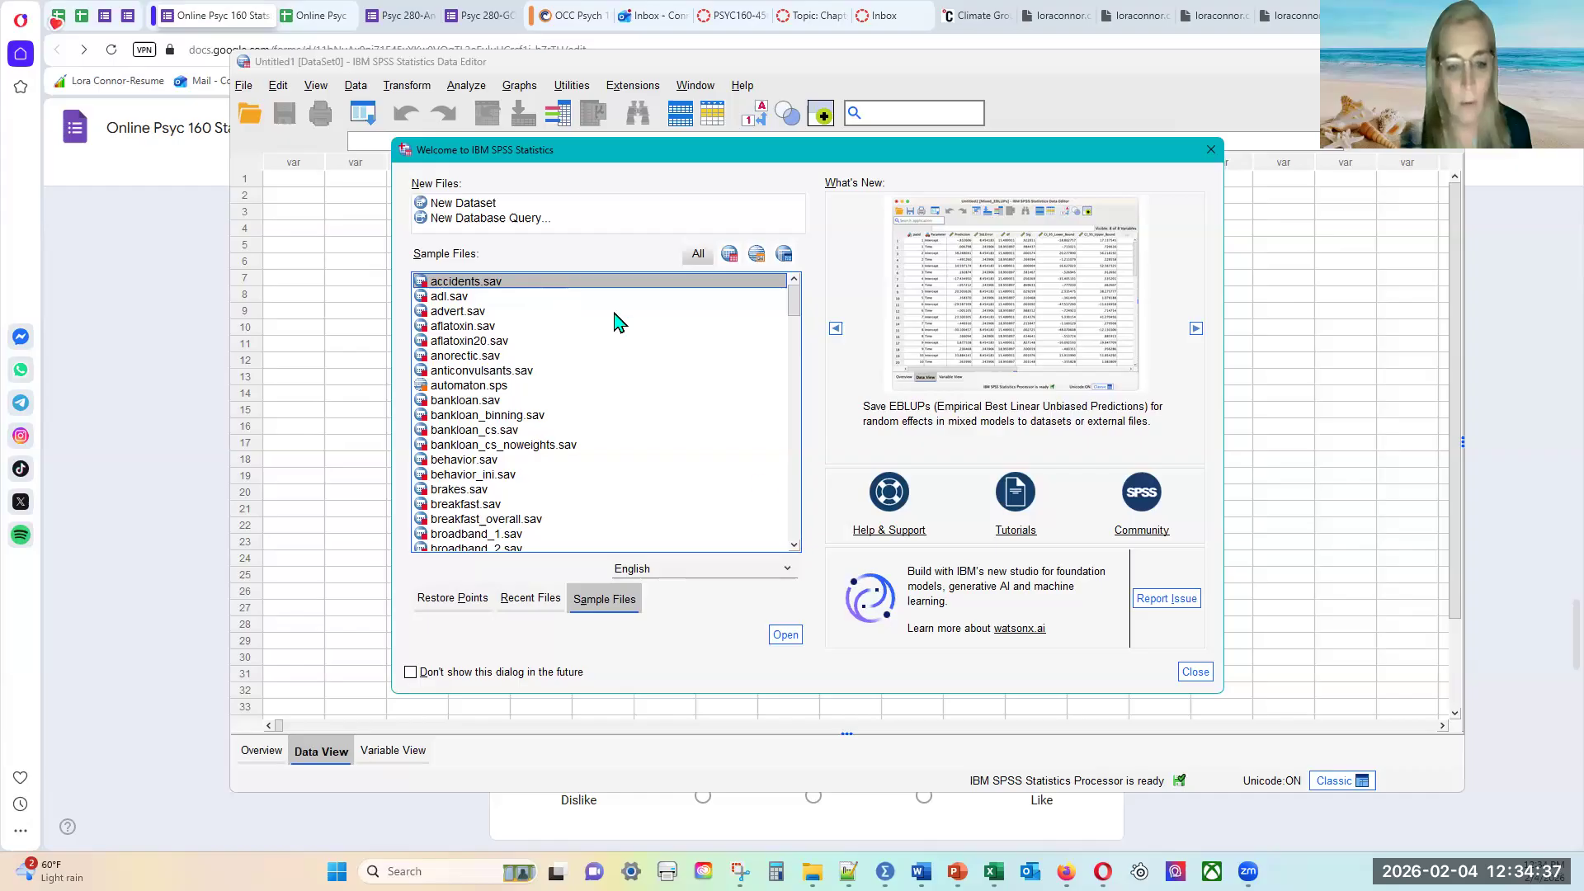
left_click(530, 605)
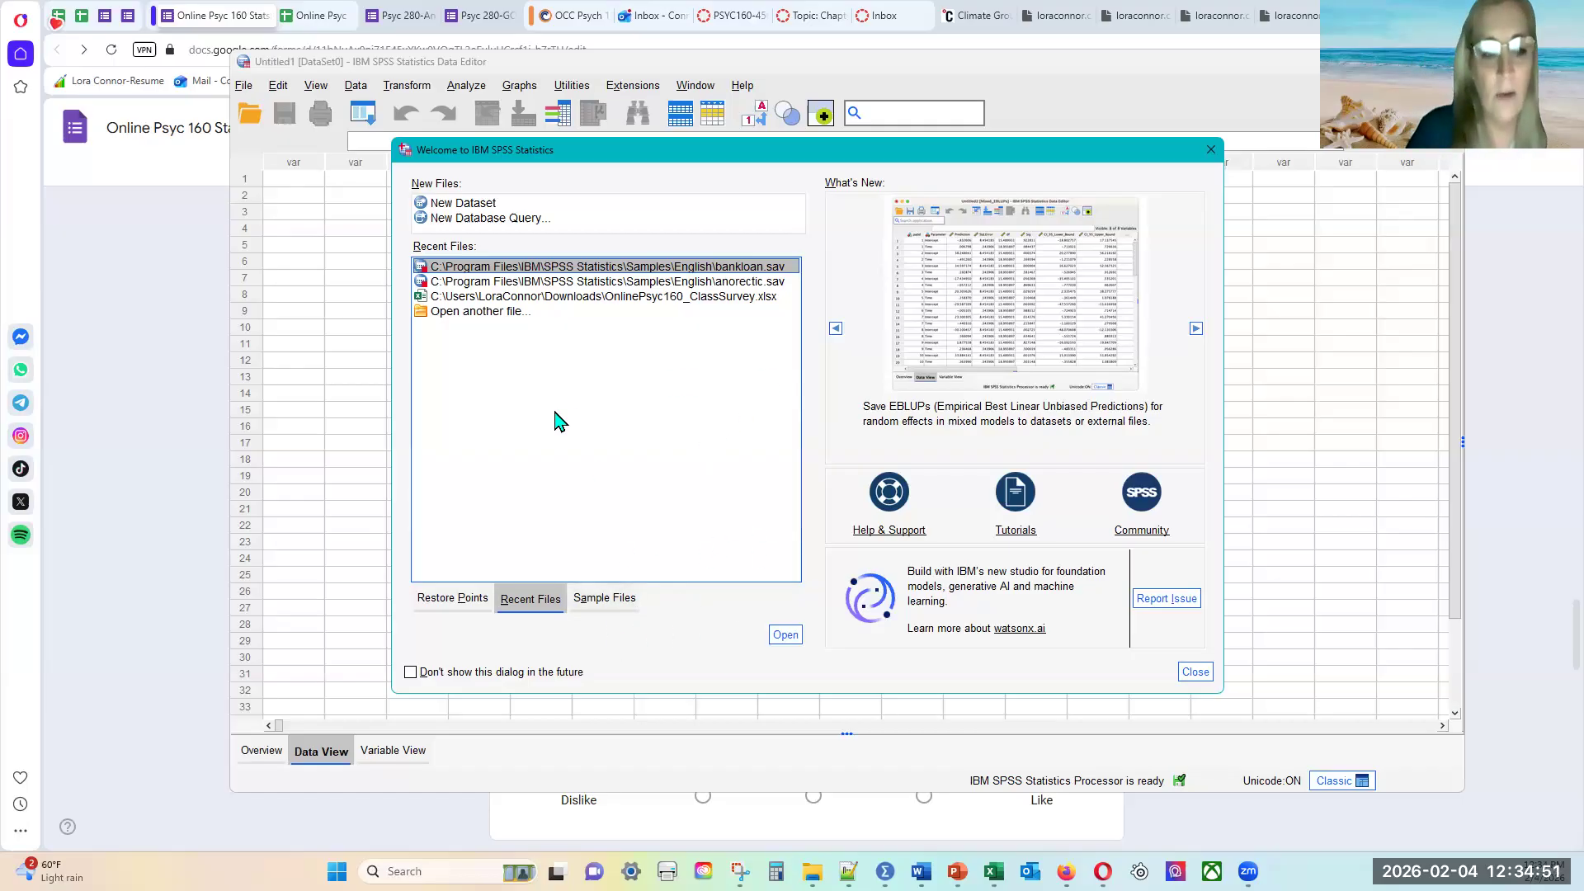
left_click(454, 318)
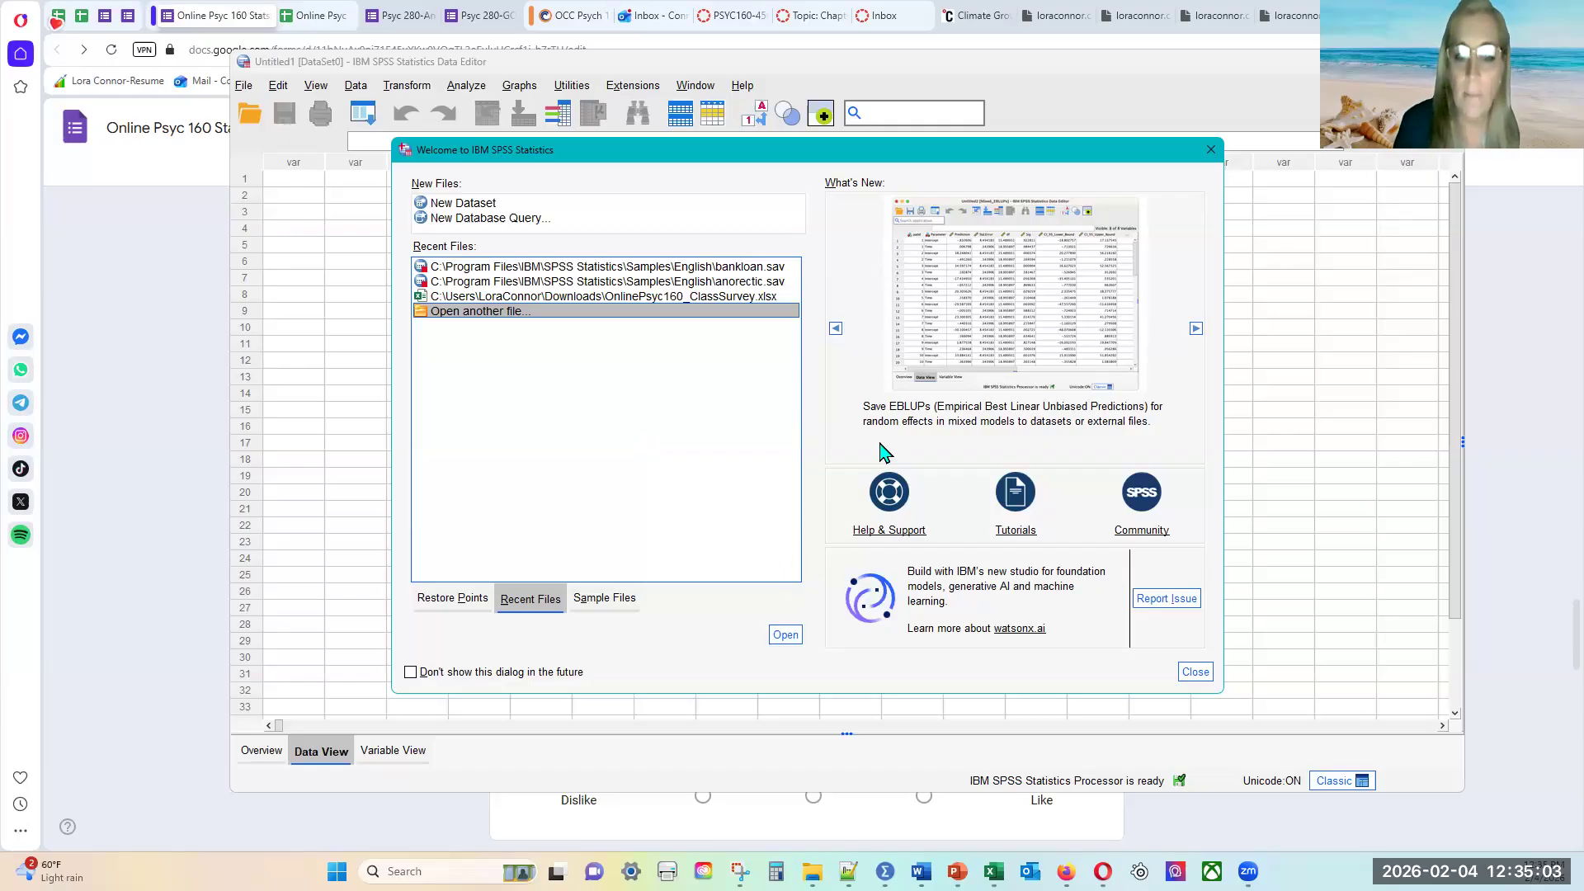
left_click(1212, 151)
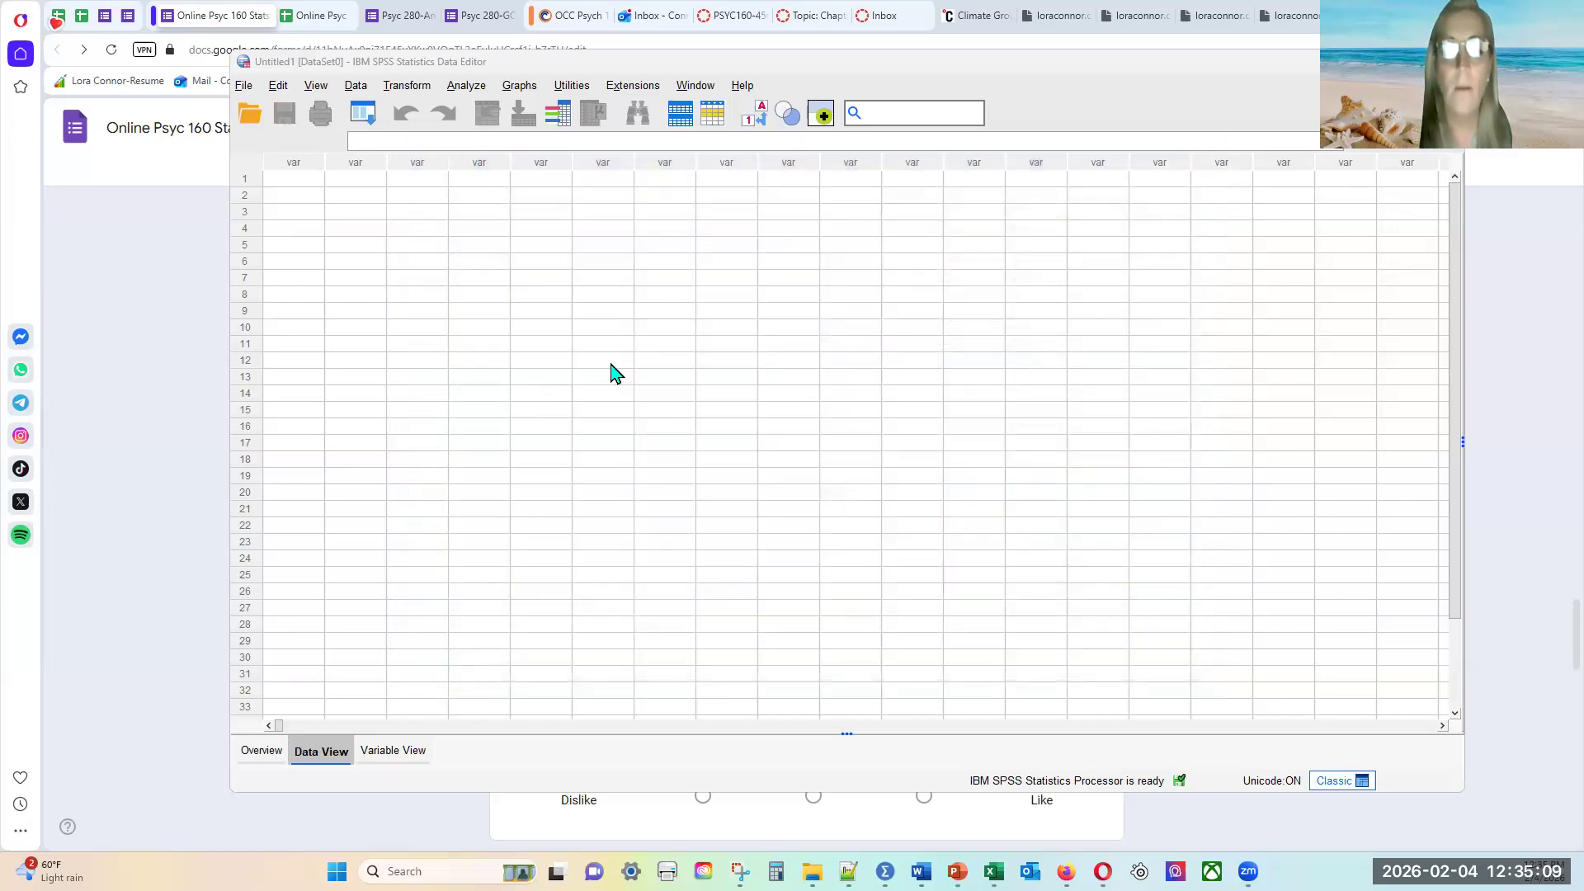
- Reposition the empty SPSS Data Editor window and start importing data from an Excel file
left_click(544, 72)
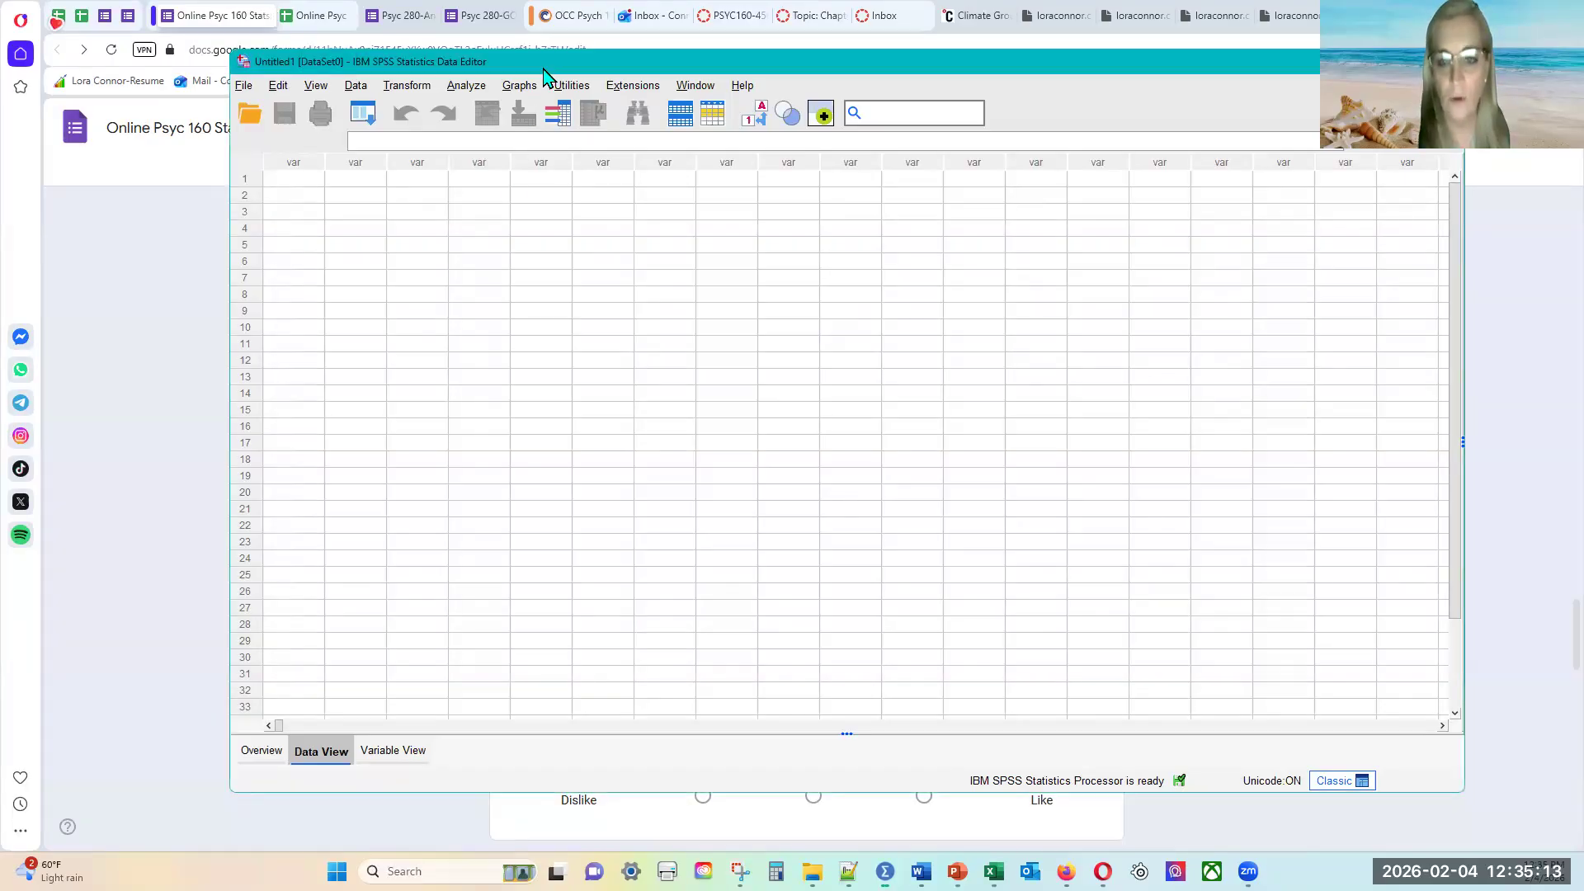
left_click_drag(544, 71, 467, 89)
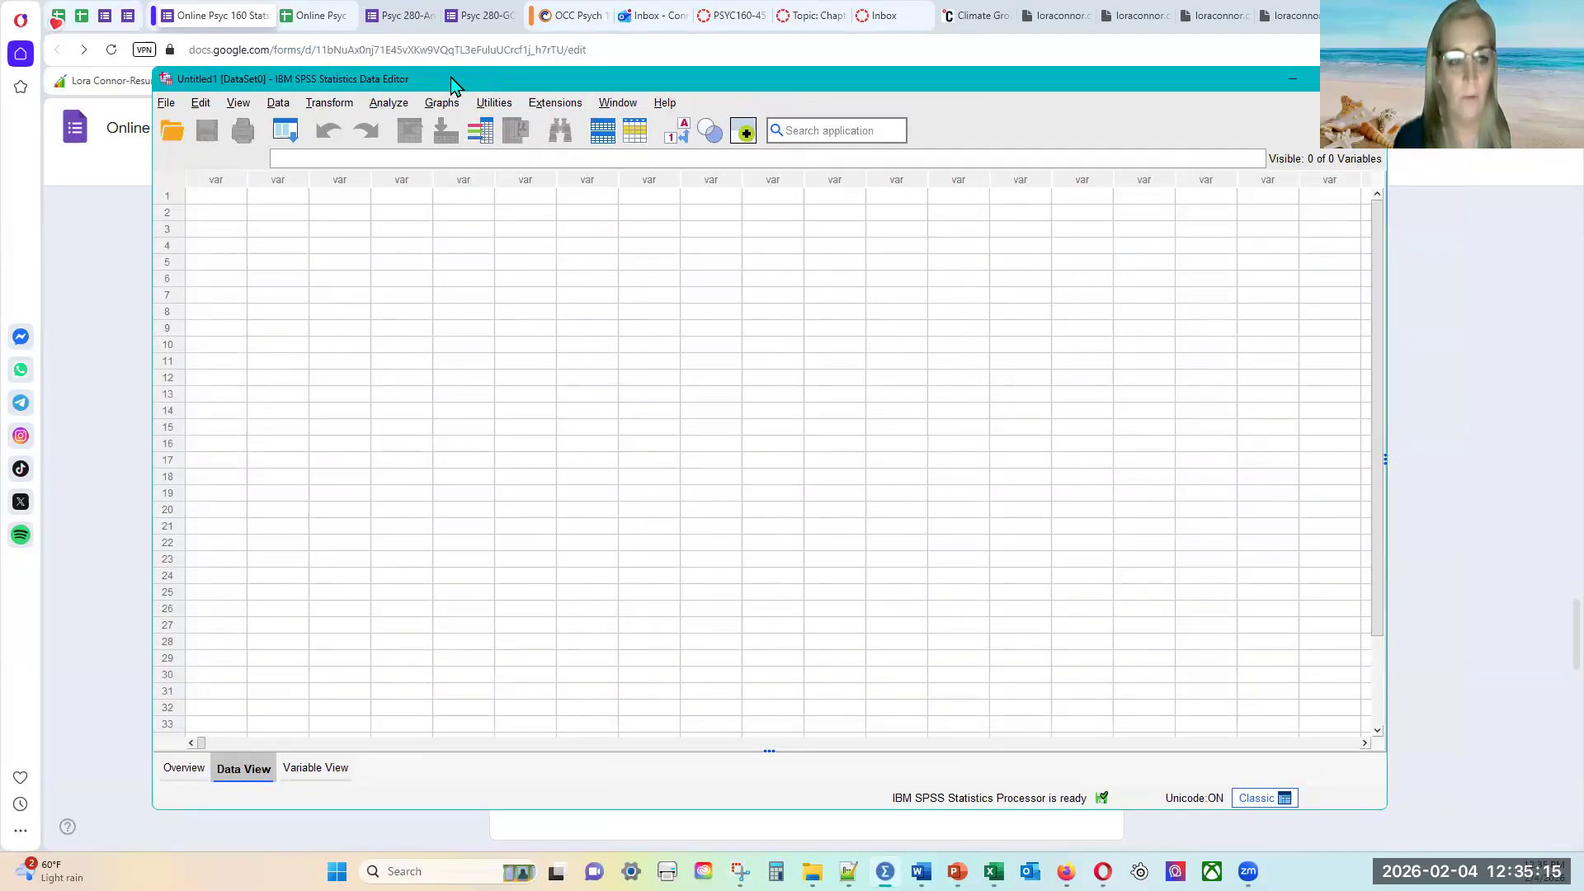
left_click(167, 109)
mouse_move(233, 169)
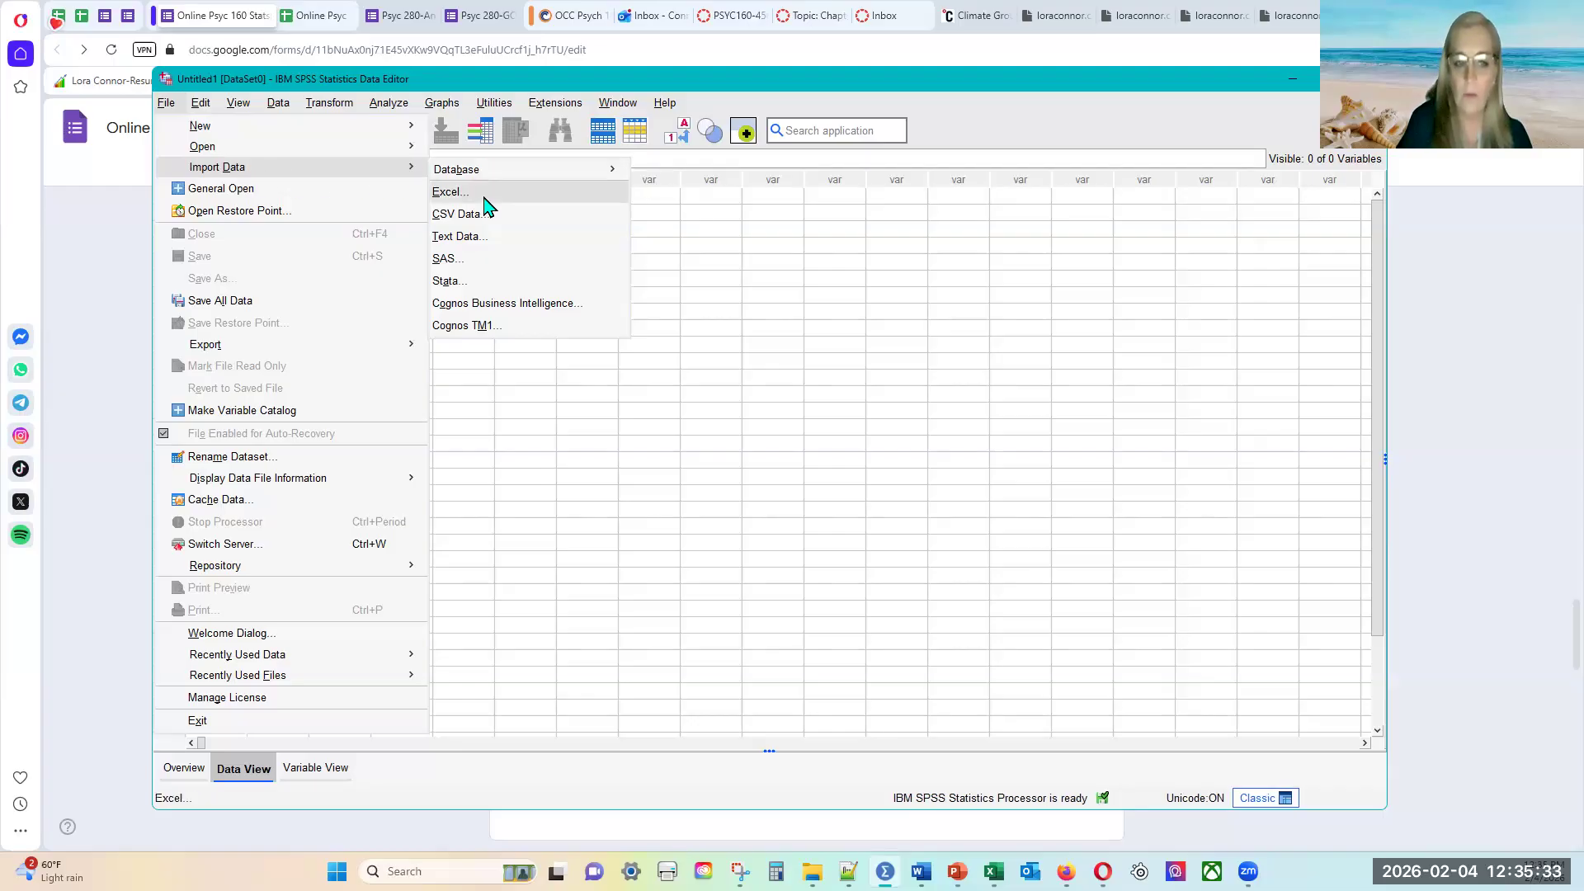
left_click(484, 196)
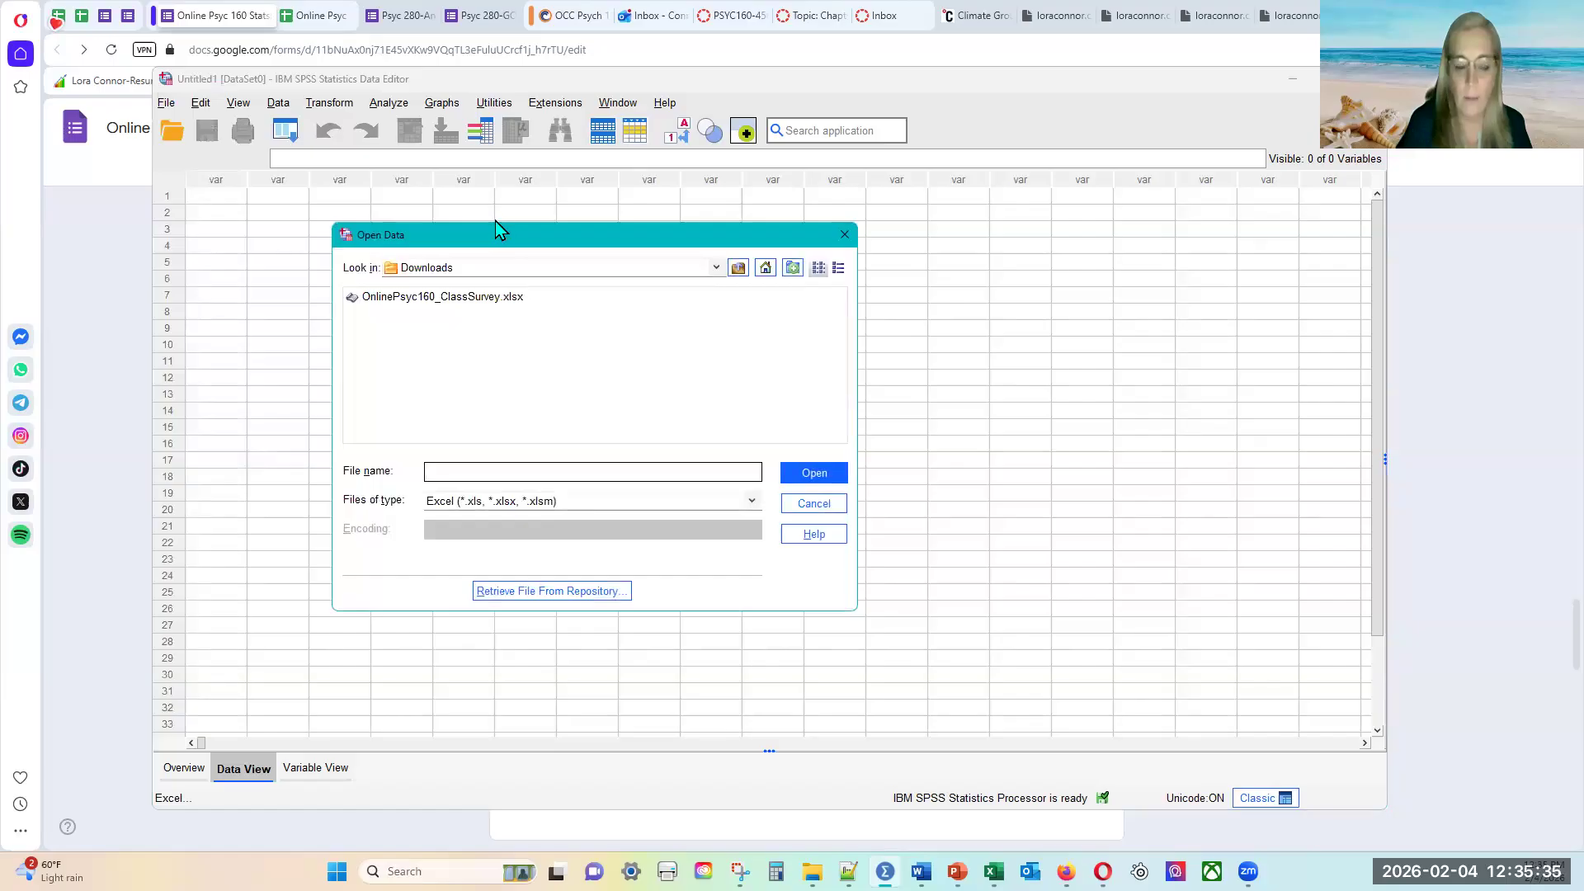
- Browse from the Windows (C:) drive through Users and the personal user folder back to the Downloads folder
left_click(720, 271)
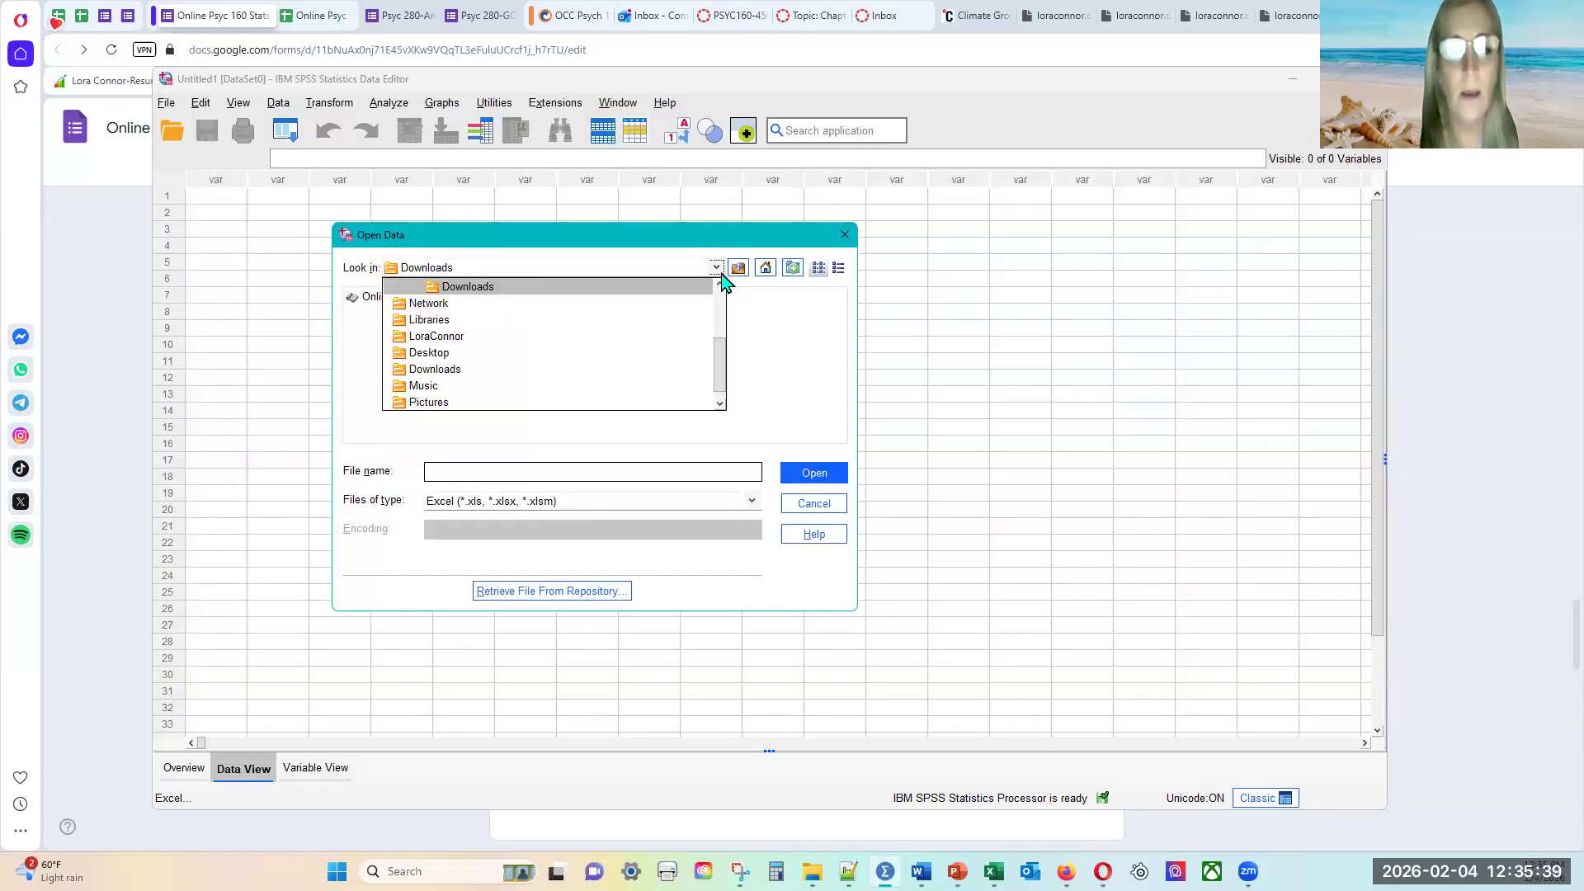
mouse_move(719, 373)
left_mouse_down()
mouse_move(732, 307)
mouse_move(728, 397)
left_mouse_up()
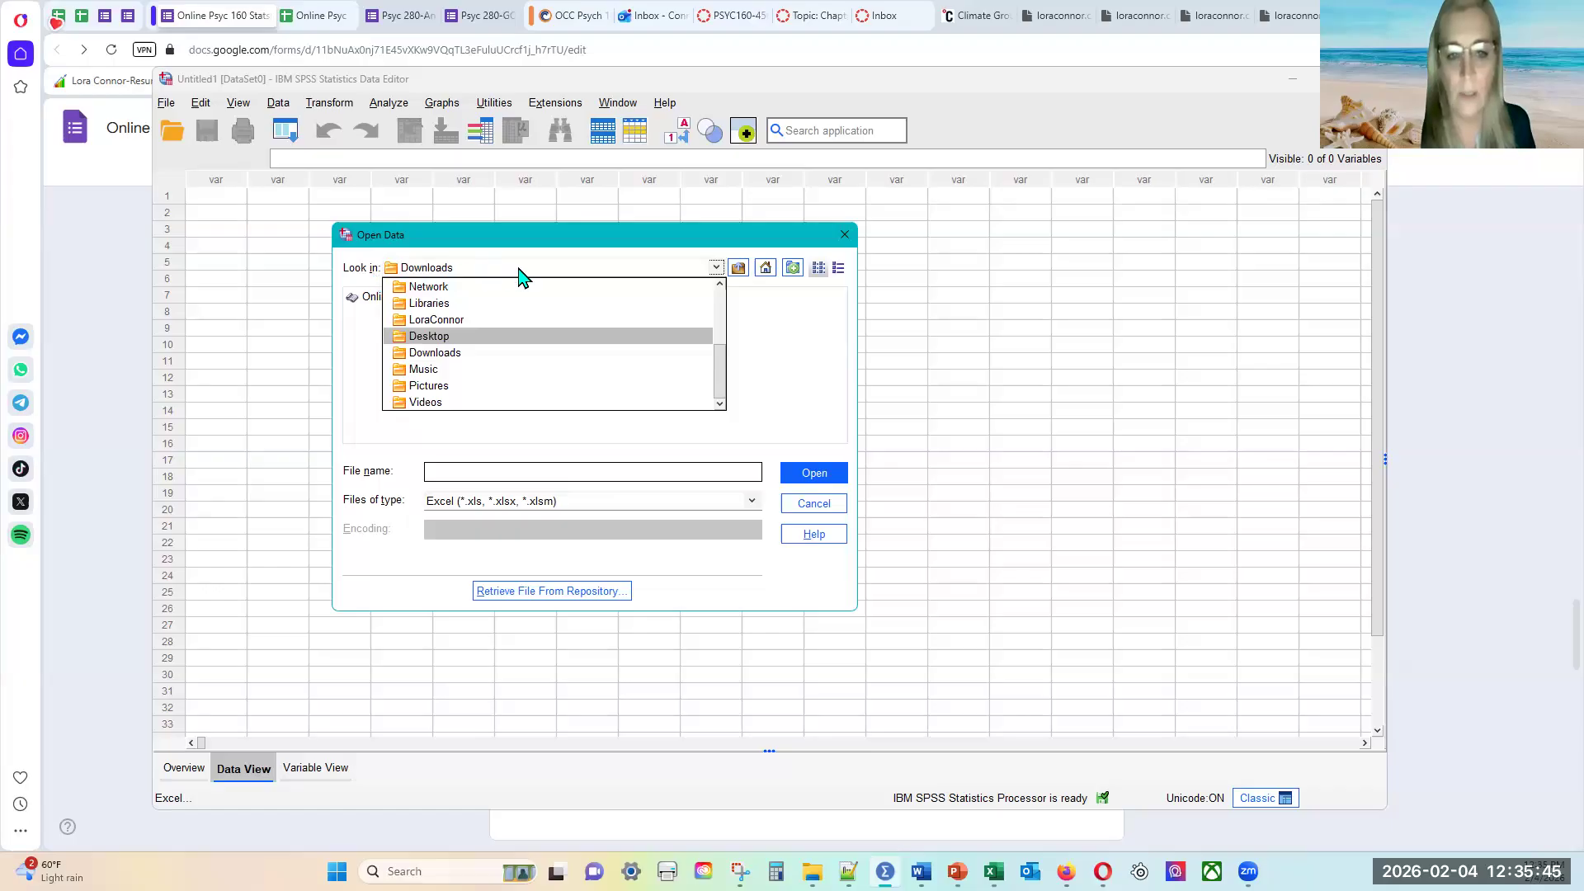
left_click_drag(718, 382, 722, 301)
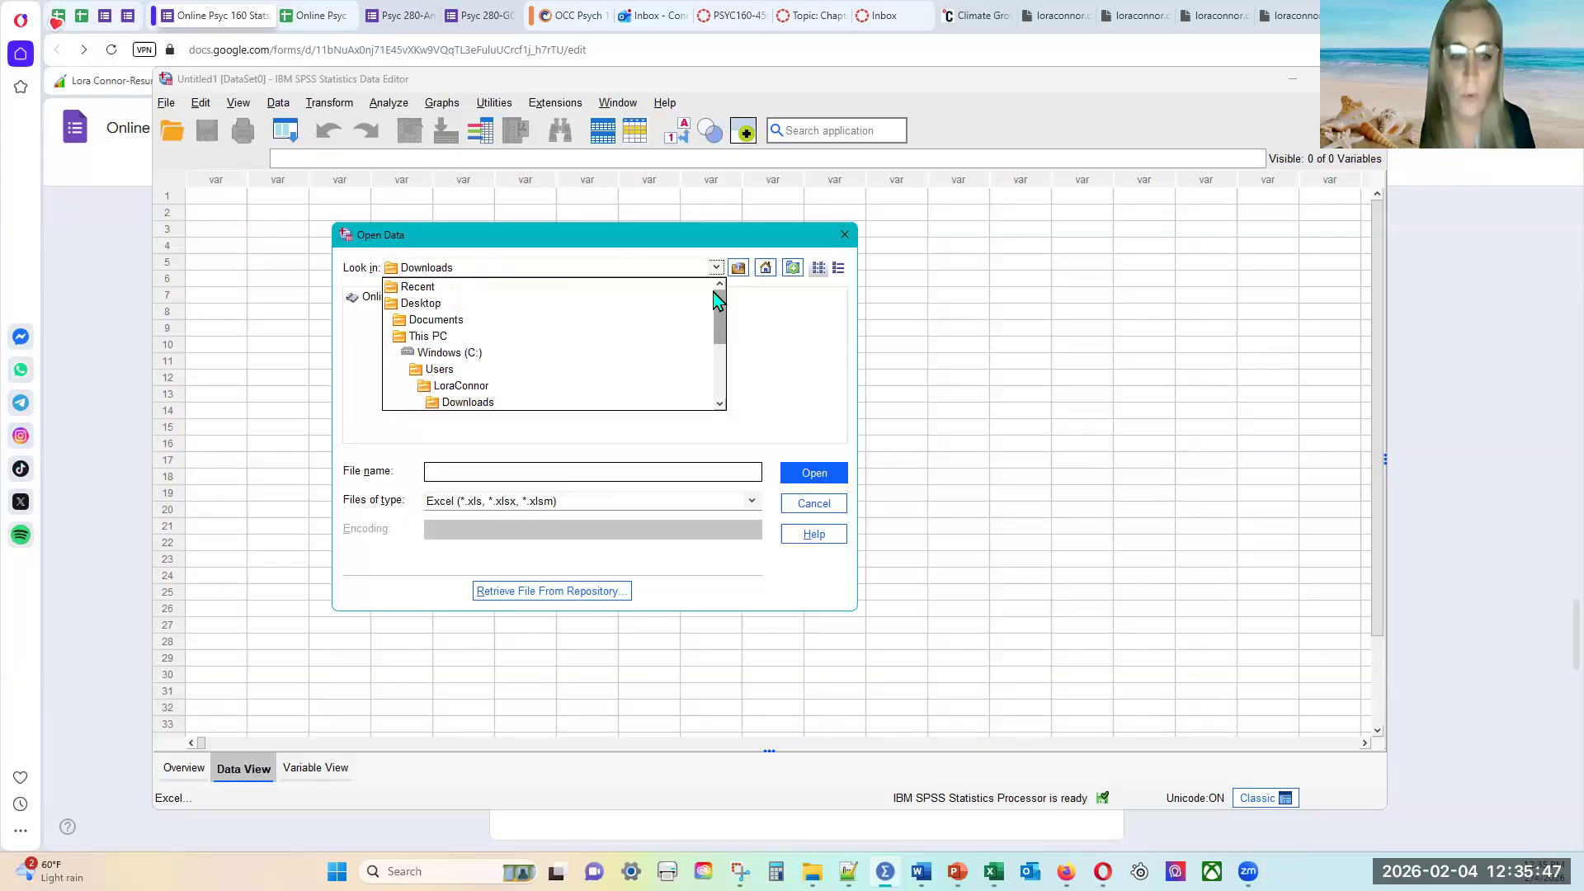
left_click(486, 356)
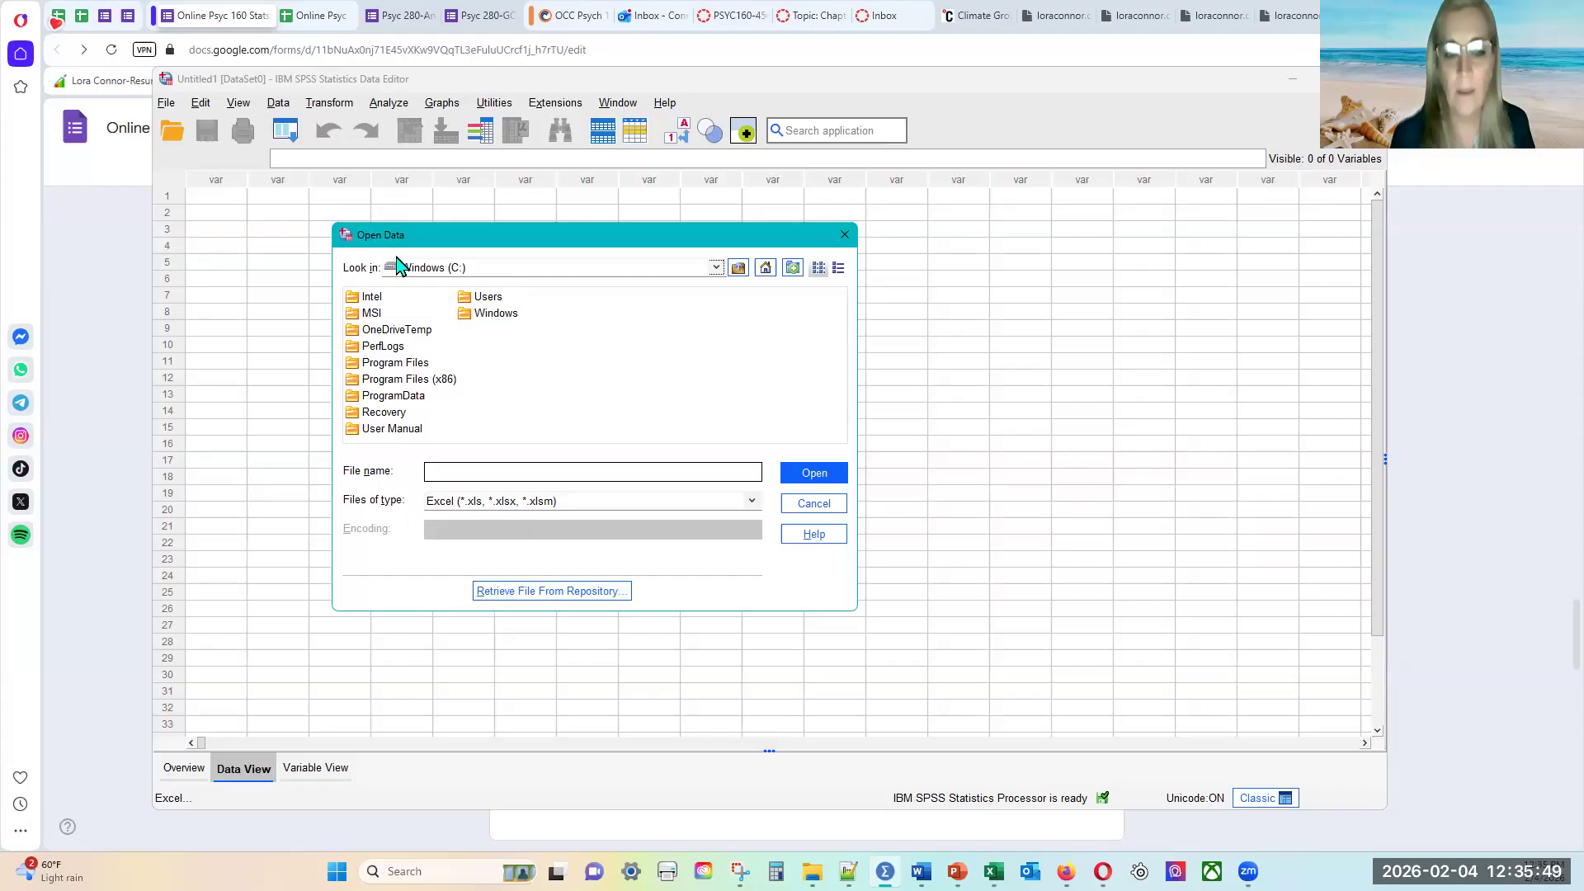
left_click(715, 269)
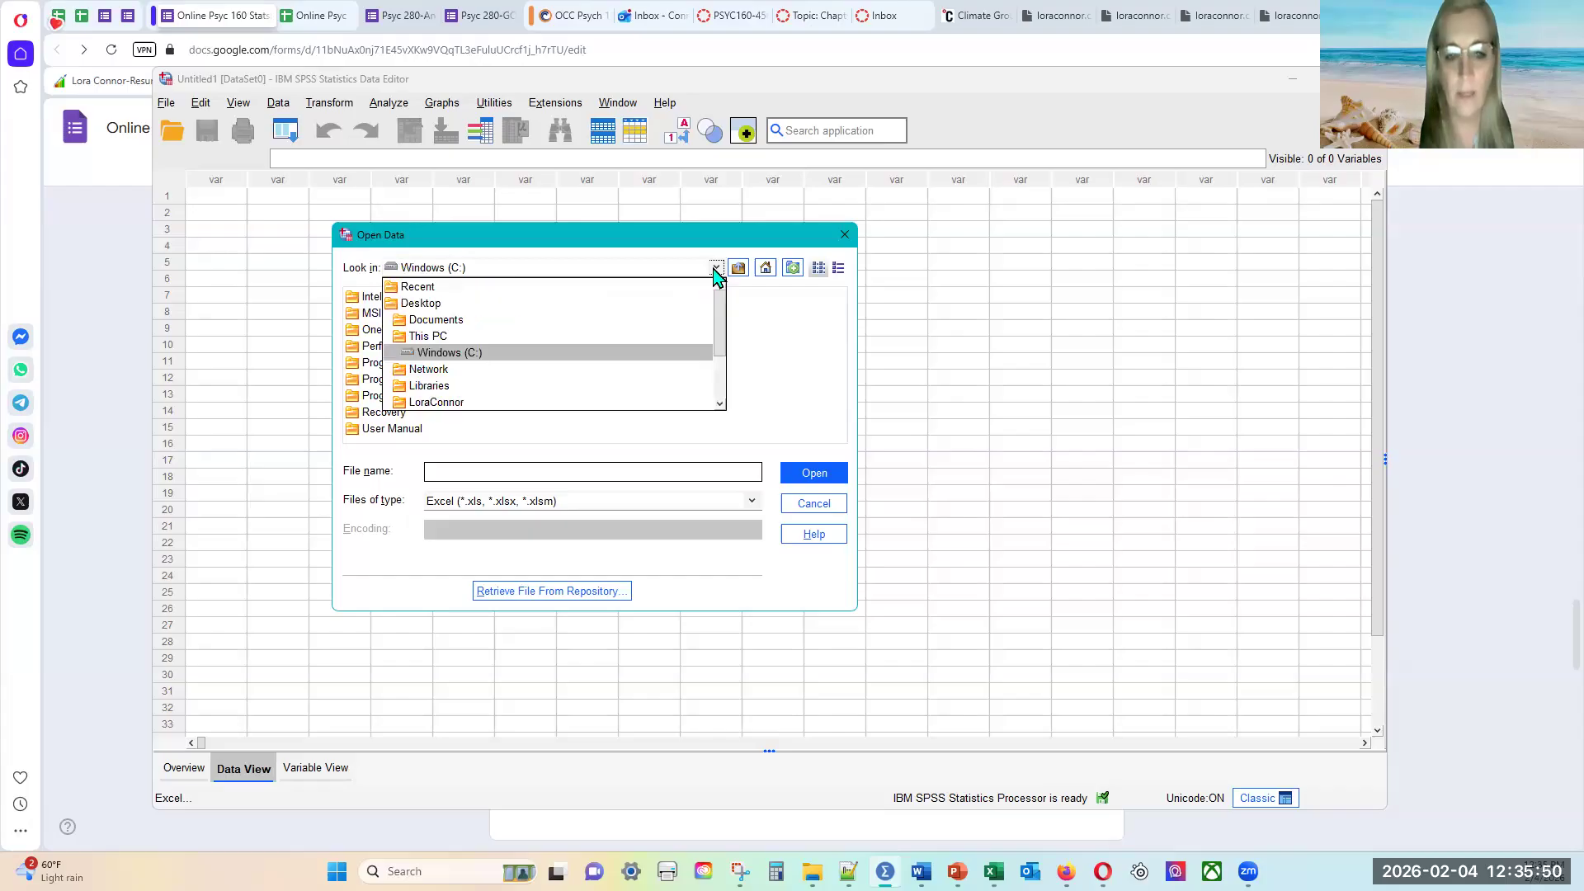
left_click(495, 355)
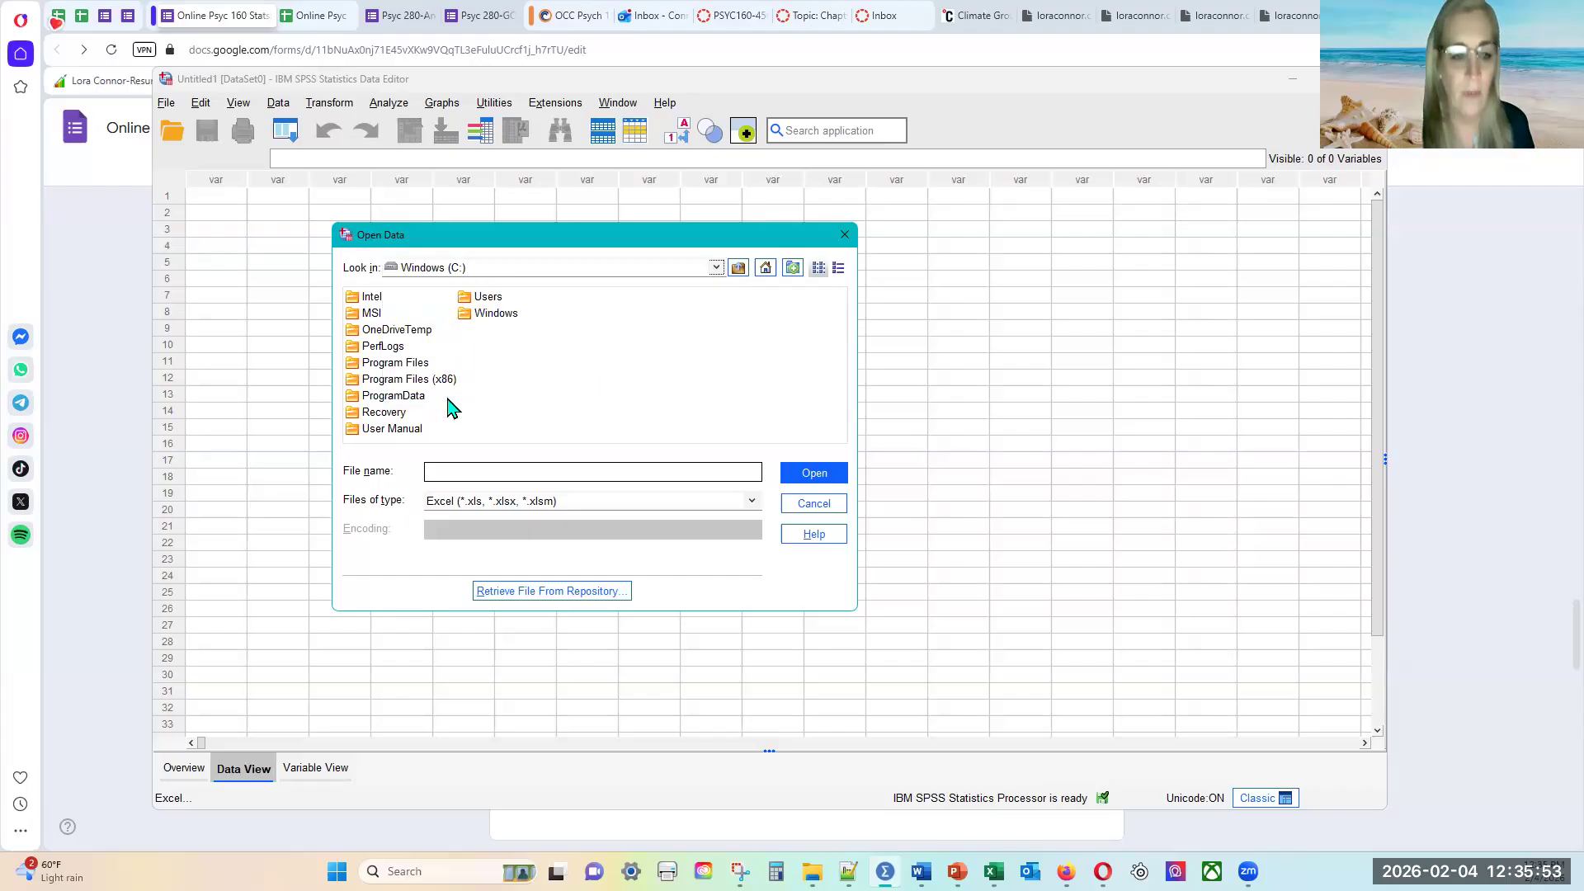
double_click(486, 298)
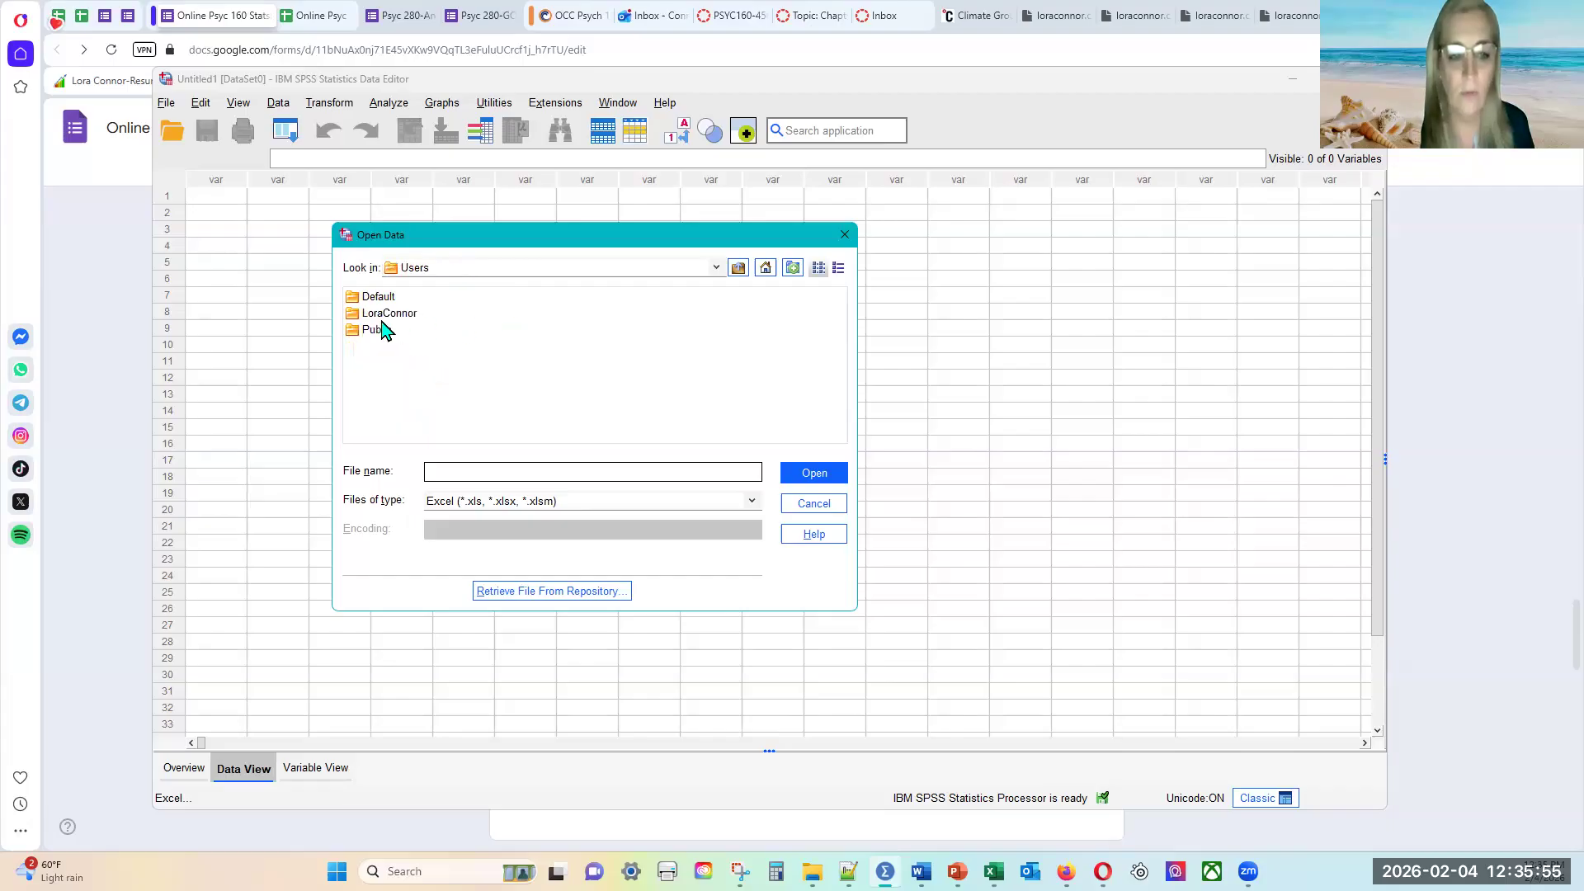
double_click(376, 314)
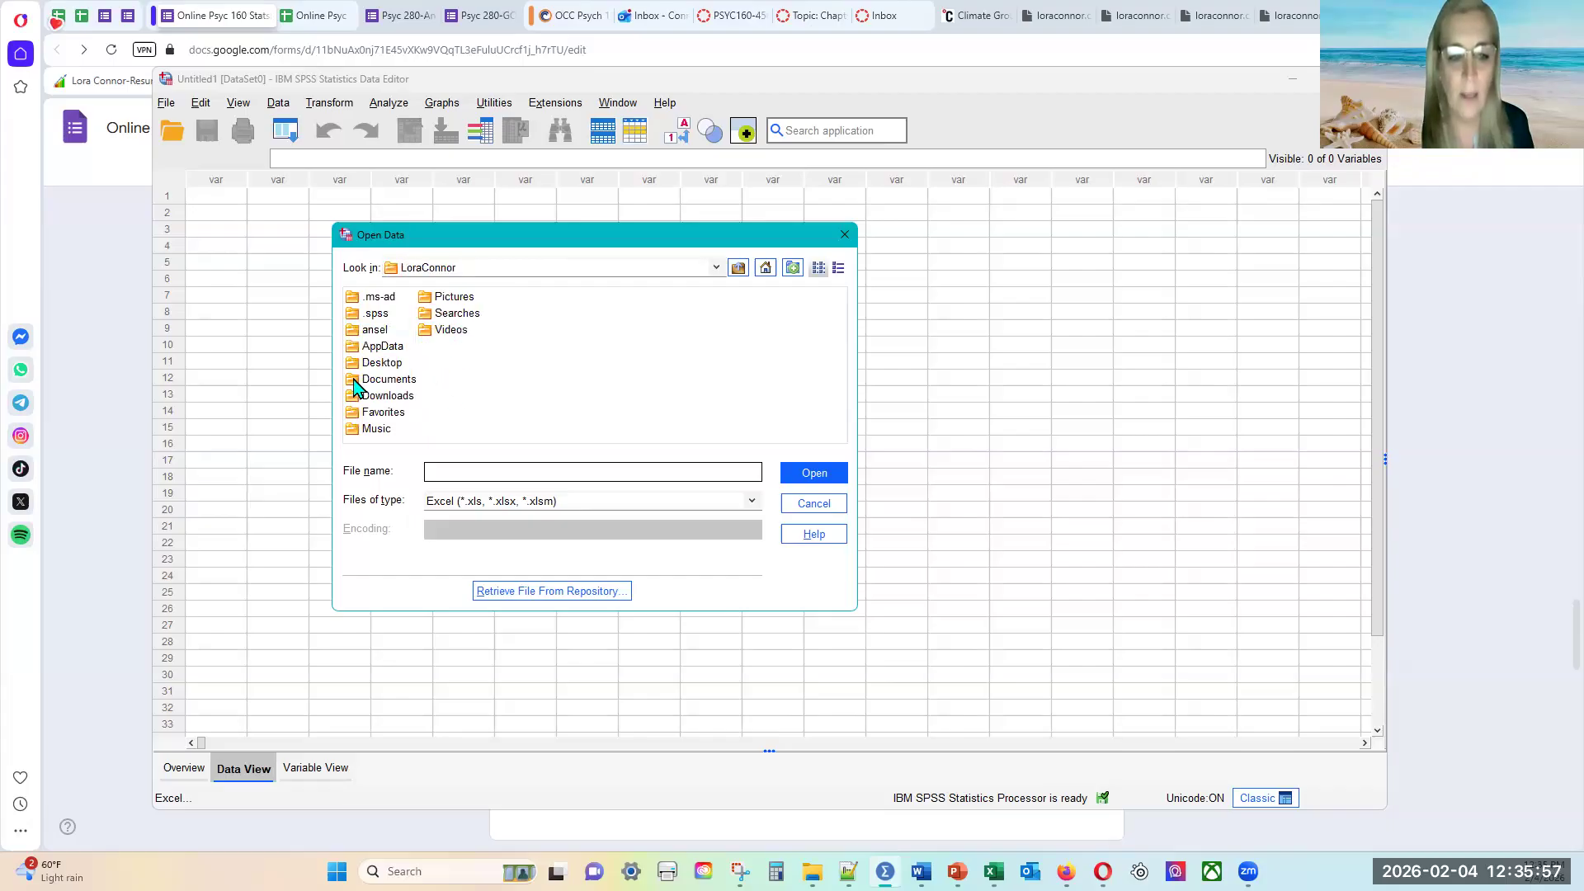
double_click(383, 396)
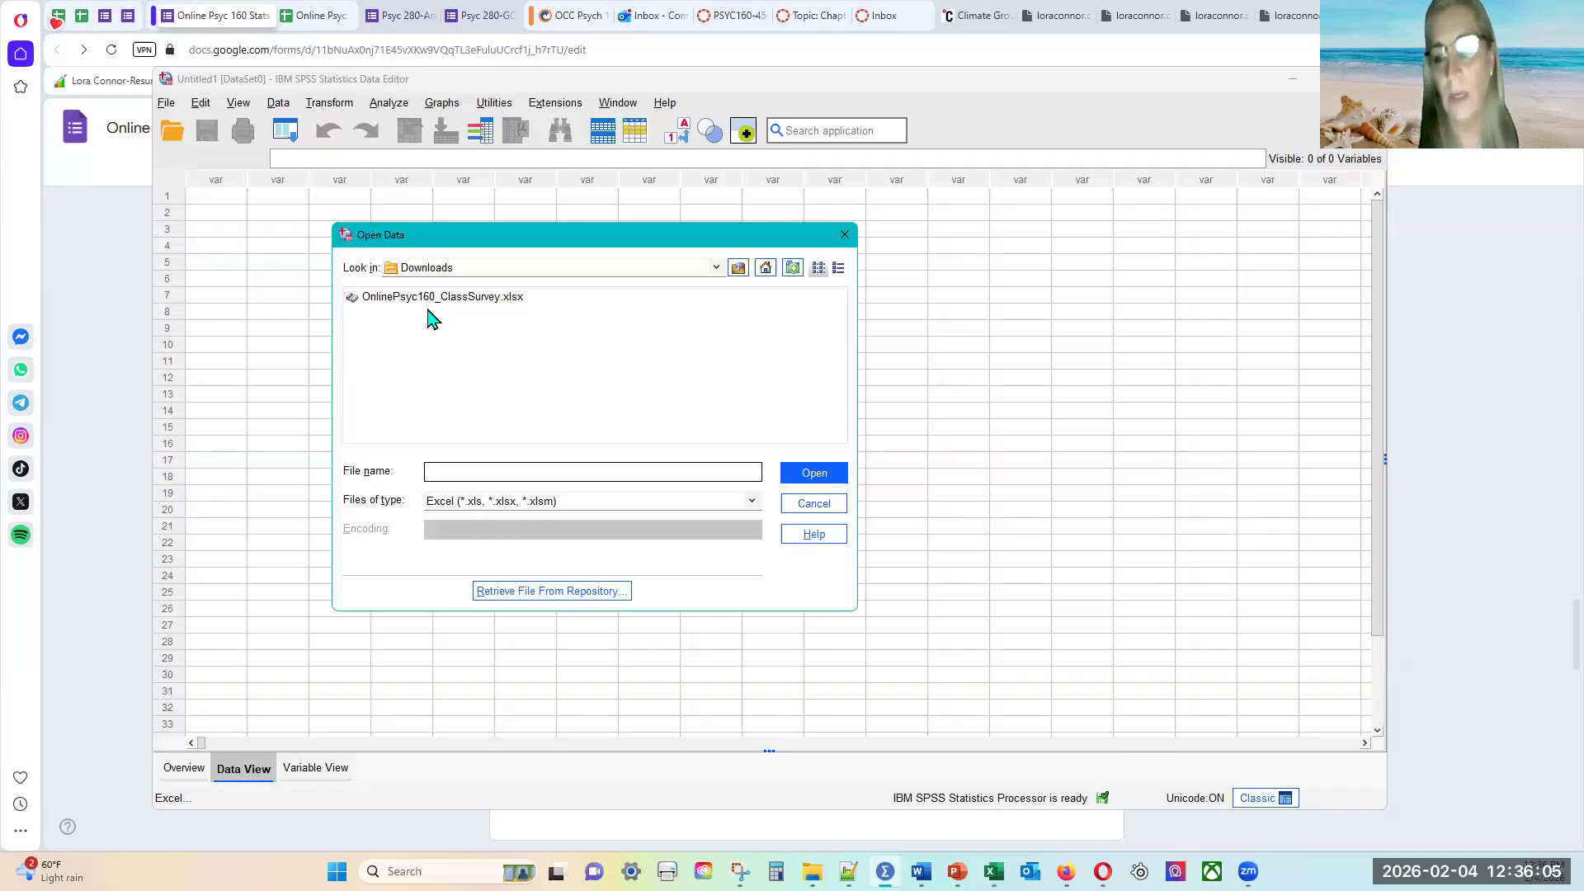
- Open OnlinePsyc160_ClassSurvey.xlsx from Downloads for import and look through the survey columns in the preview
left_click(528, 303)
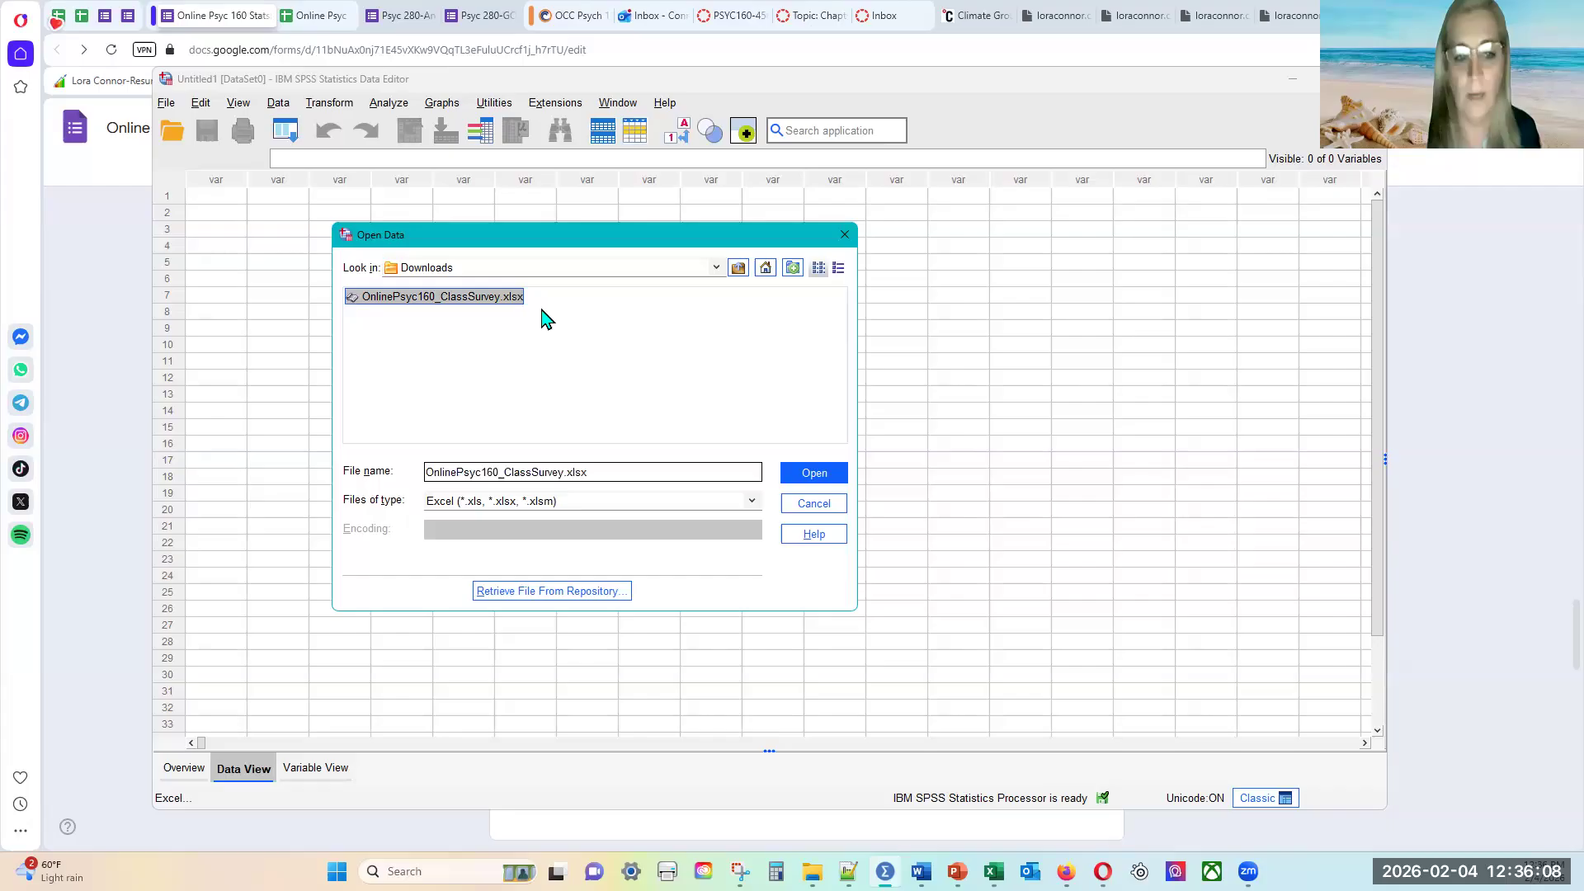
left_click(814, 475)
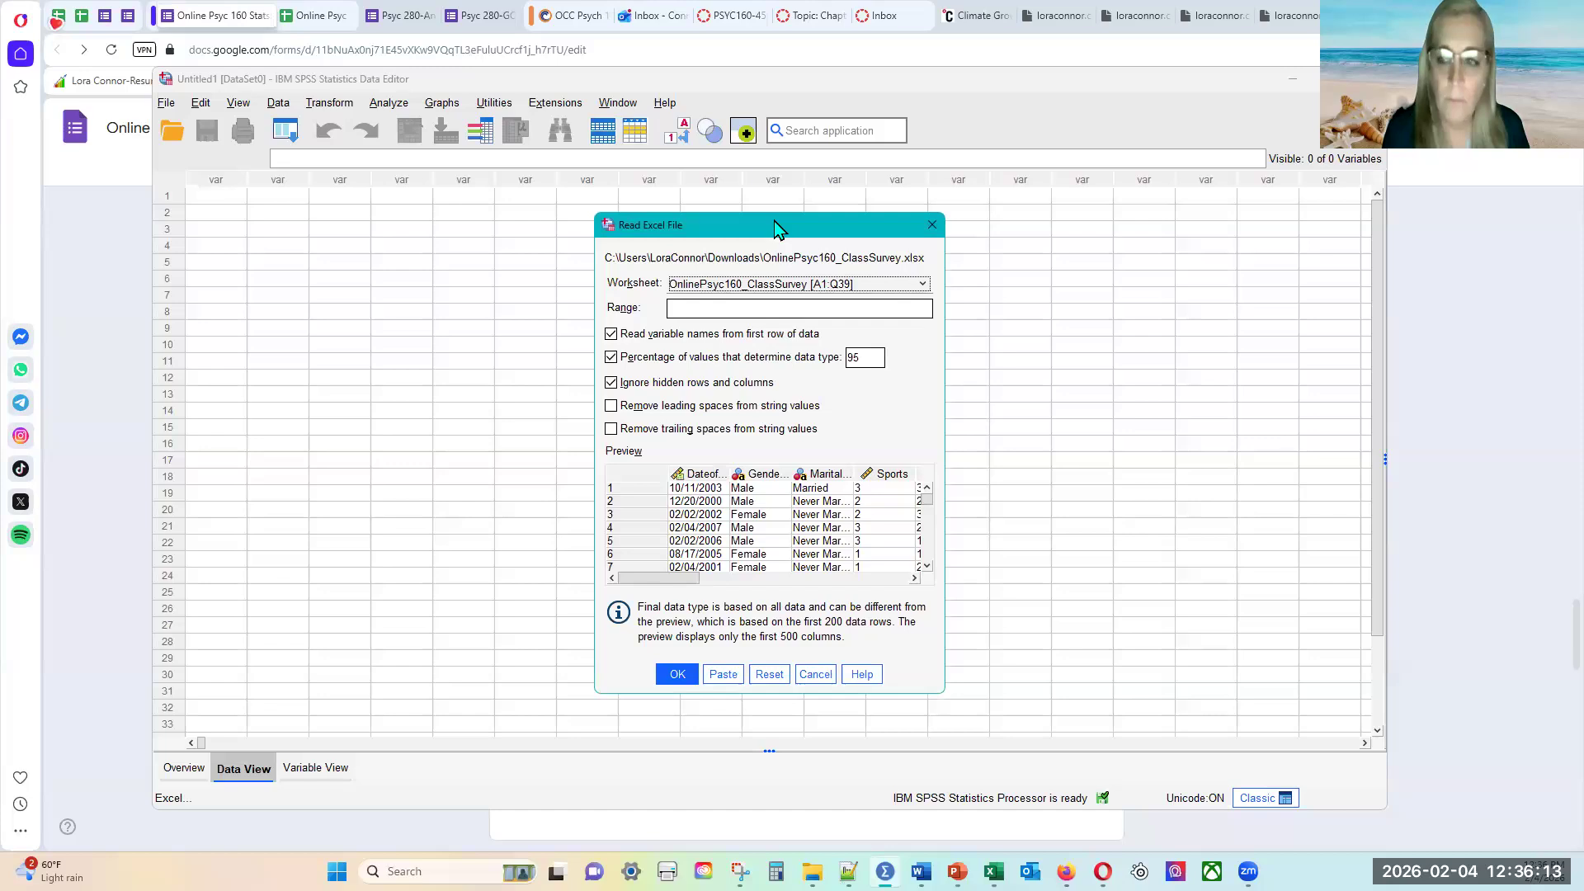
left_click_drag(776, 227, 746, 170)
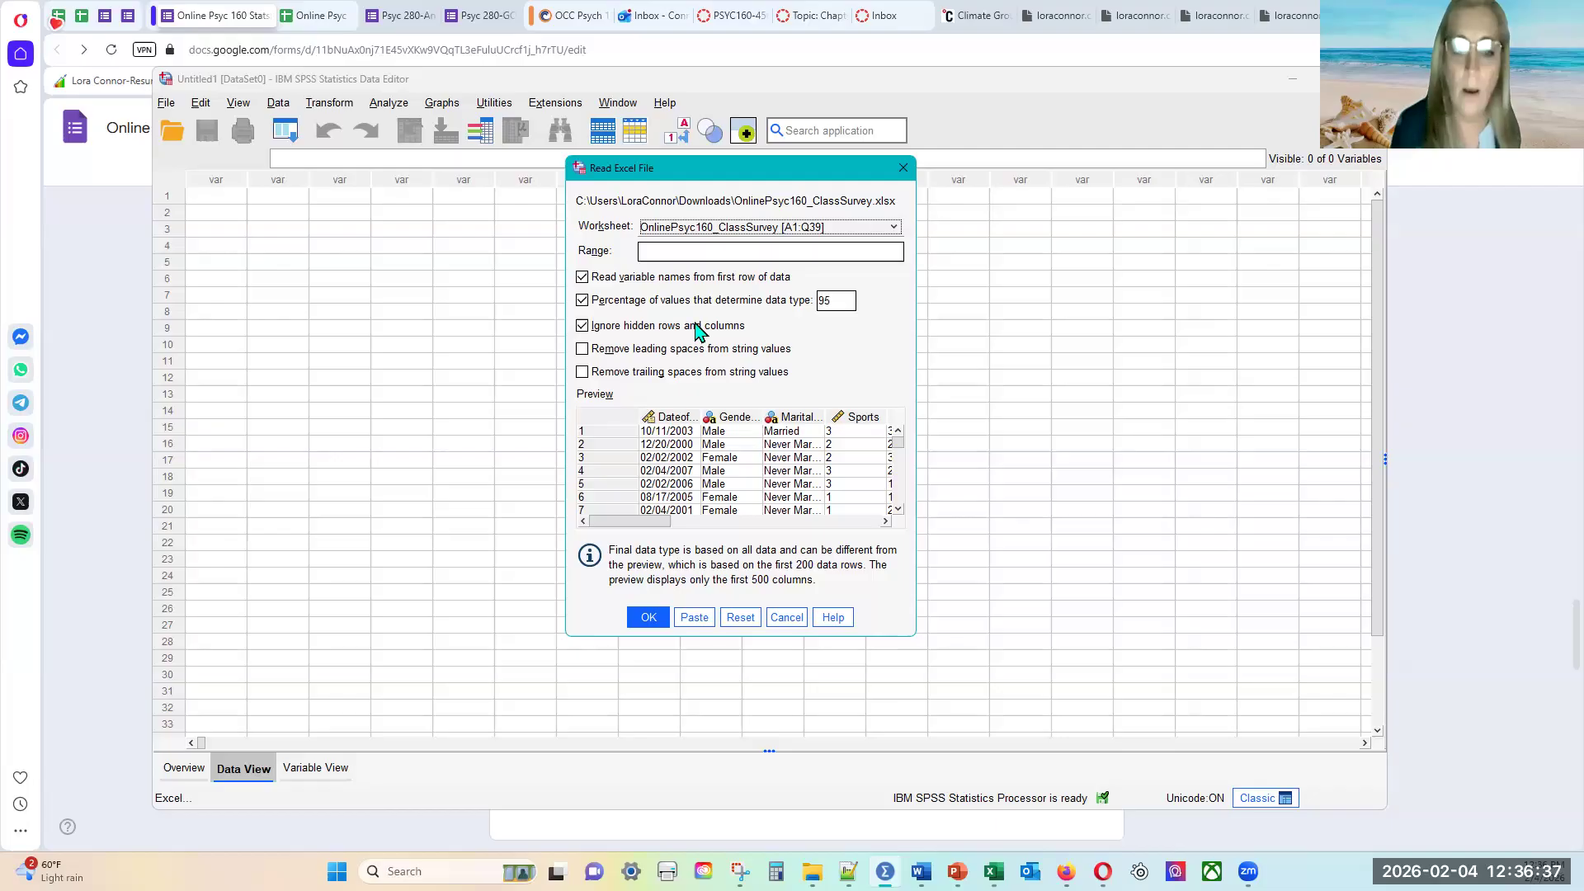
left_click_drag(659, 526, 651, 548)
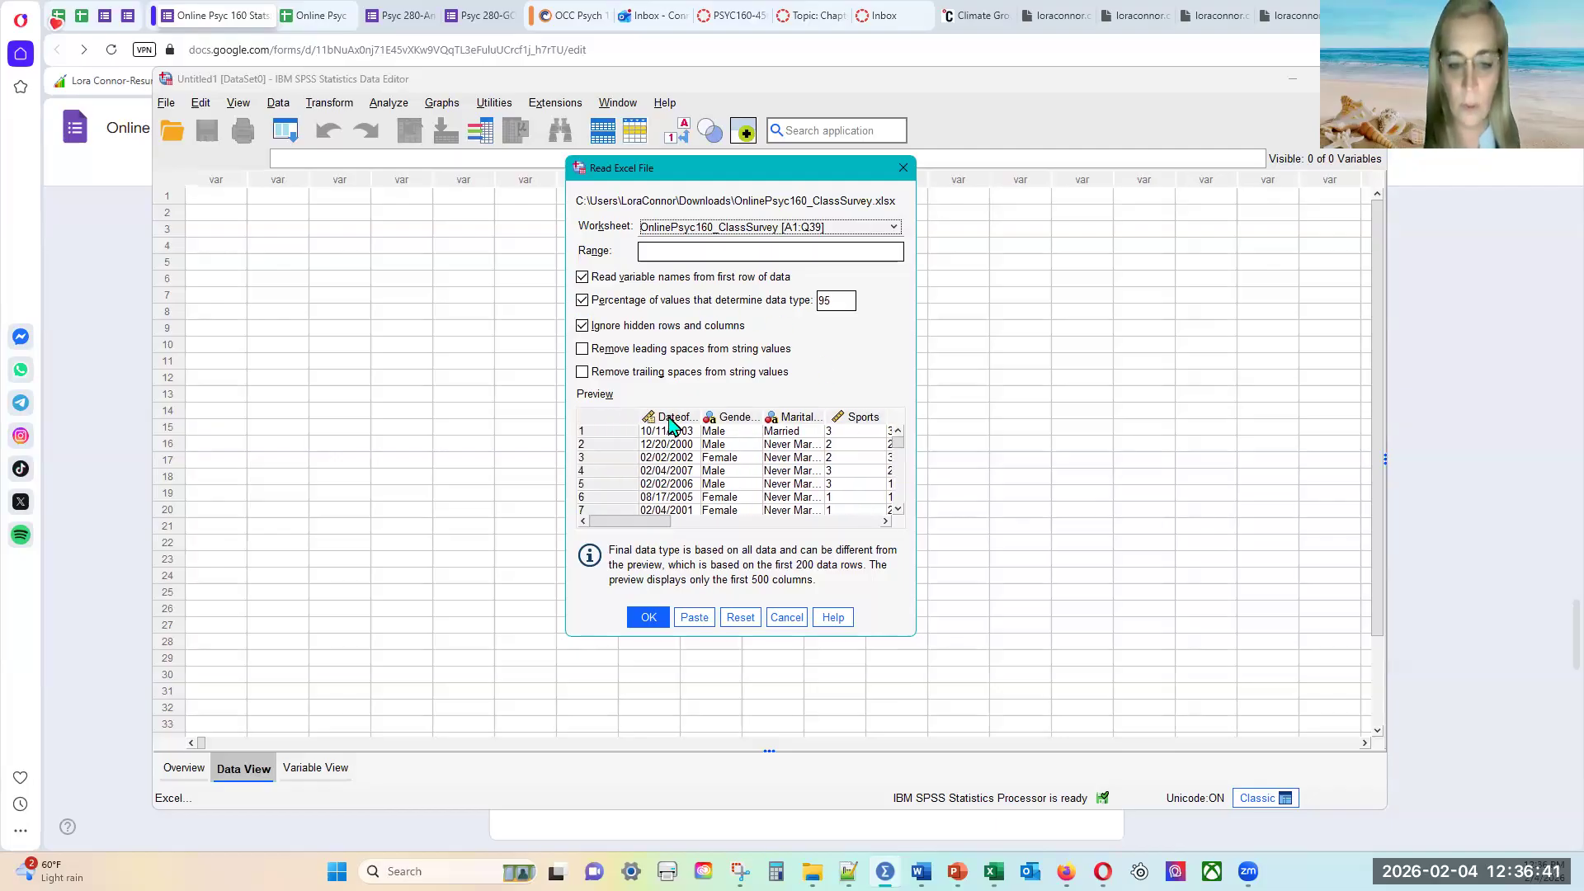
left_click_drag(640, 522, 726, 519)
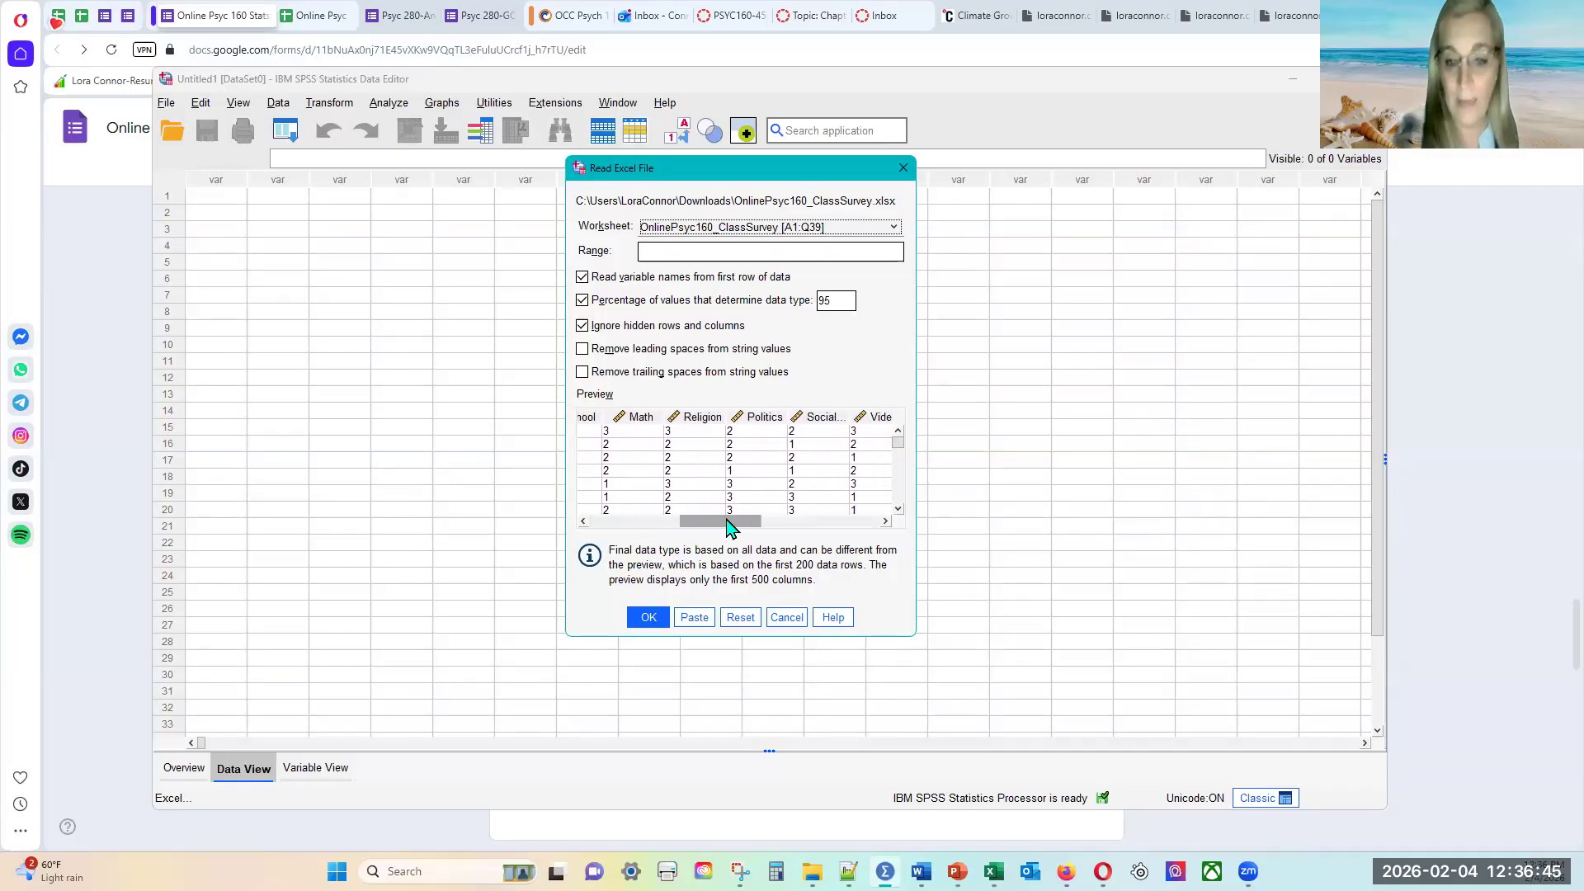
- Switch to the Excel workbook, view its header row and first columns, and close it without saving the changes
mouse_move(993, 871)
left_click(992, 801)
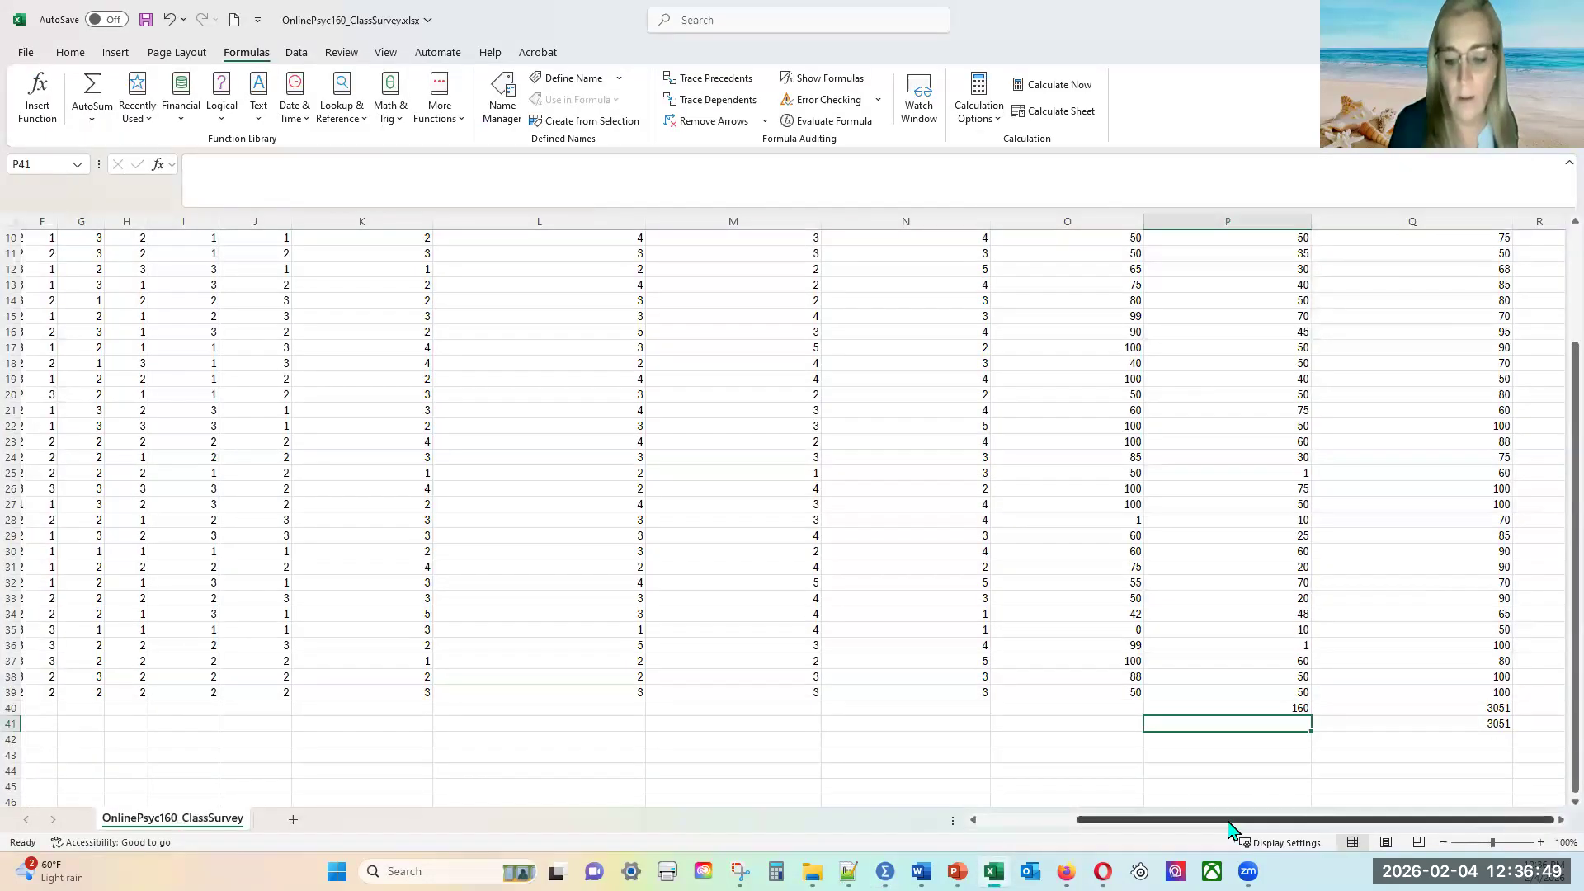
left_click_drag(1228, 821, 1133, 821)
scroll(50, 270, "up", 3)
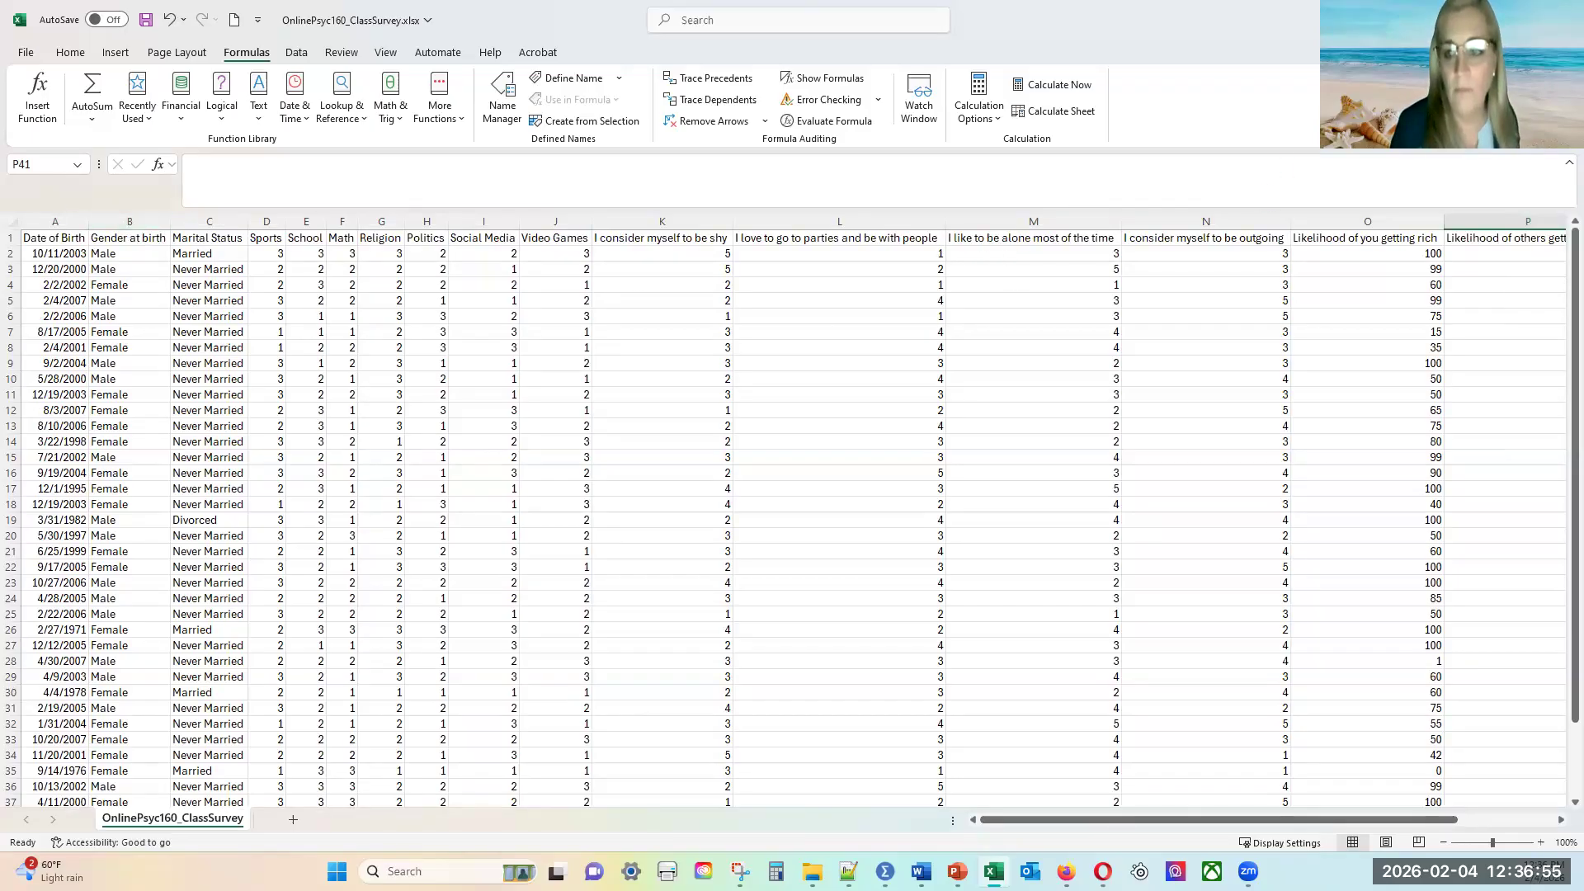
left_click_drag(1102, 19, 1213, 211)
left_click(1340, 210)
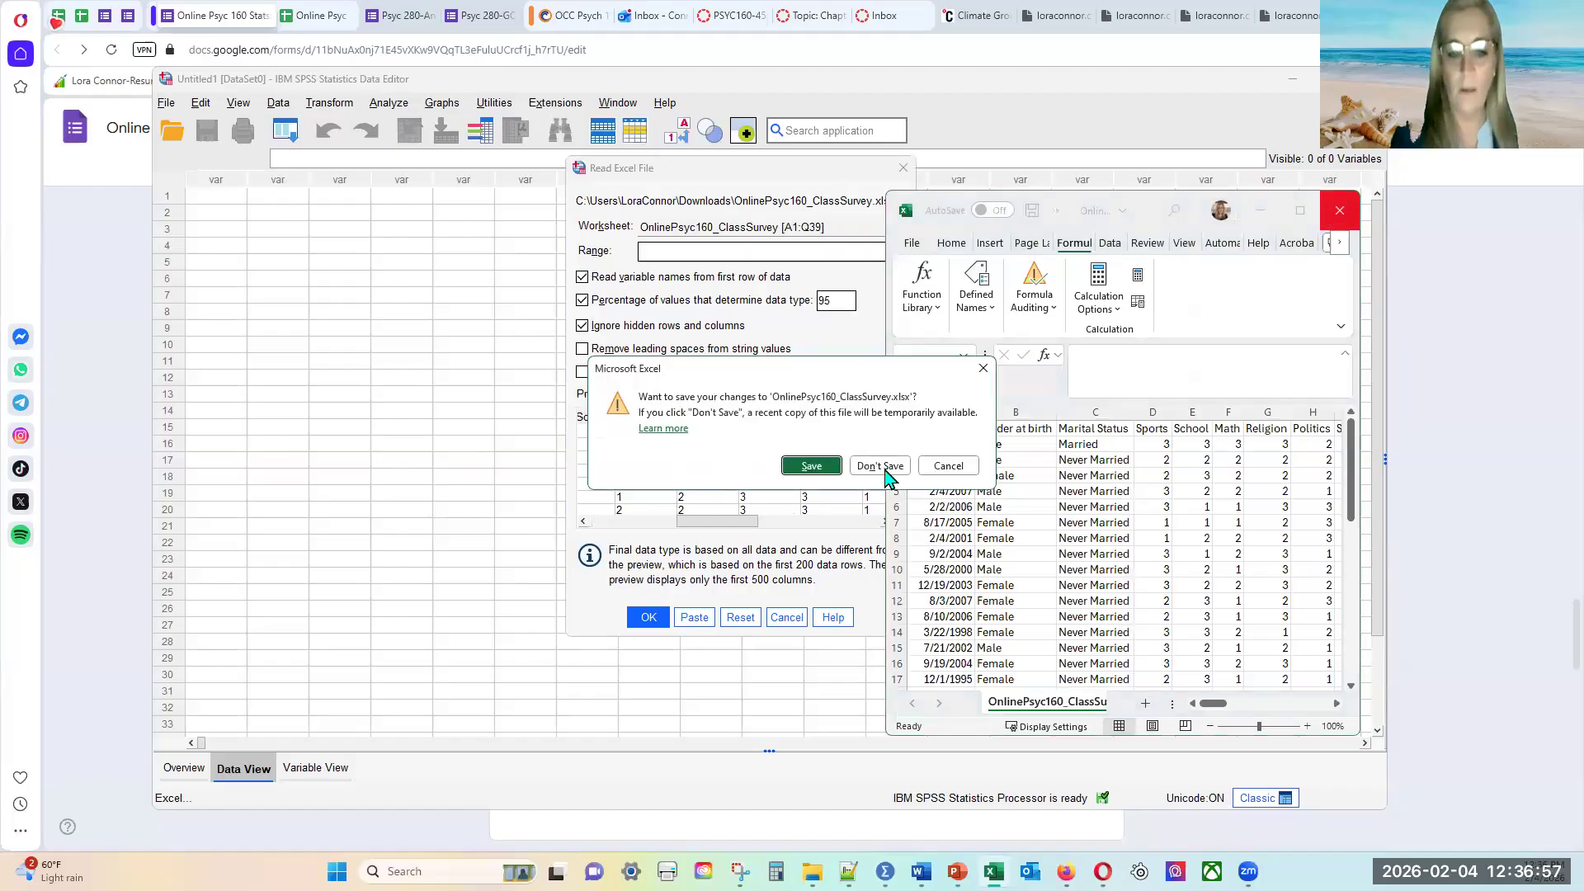
left_click(880, 467)
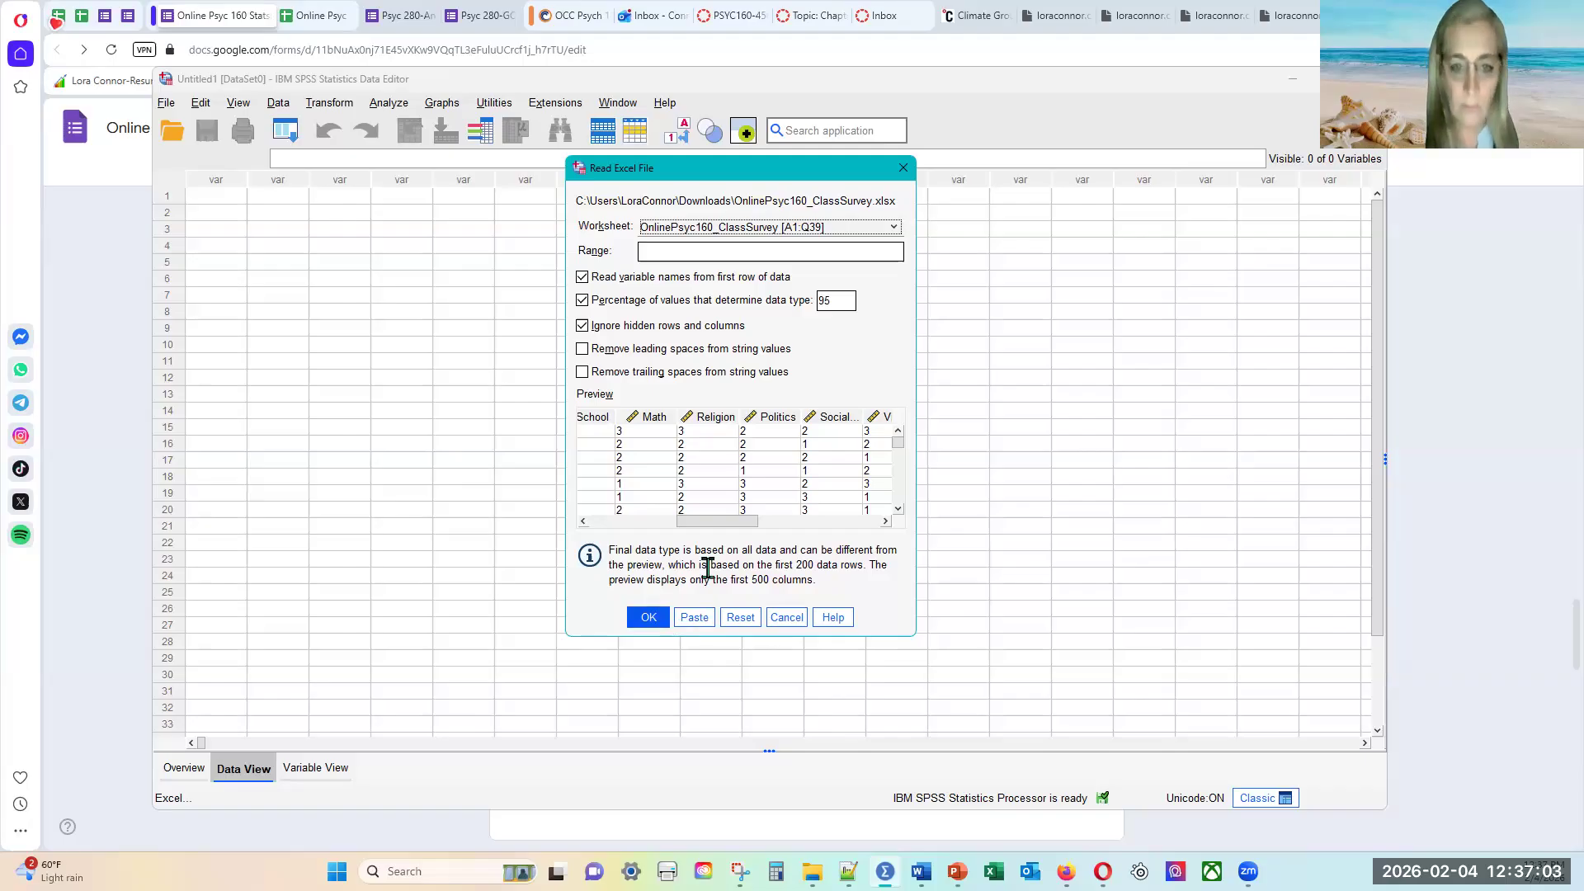
- Check the first preview columns and import the class survey worksheet, reading variable names from the first row
left_click_drag(714, 528, 651, 495)
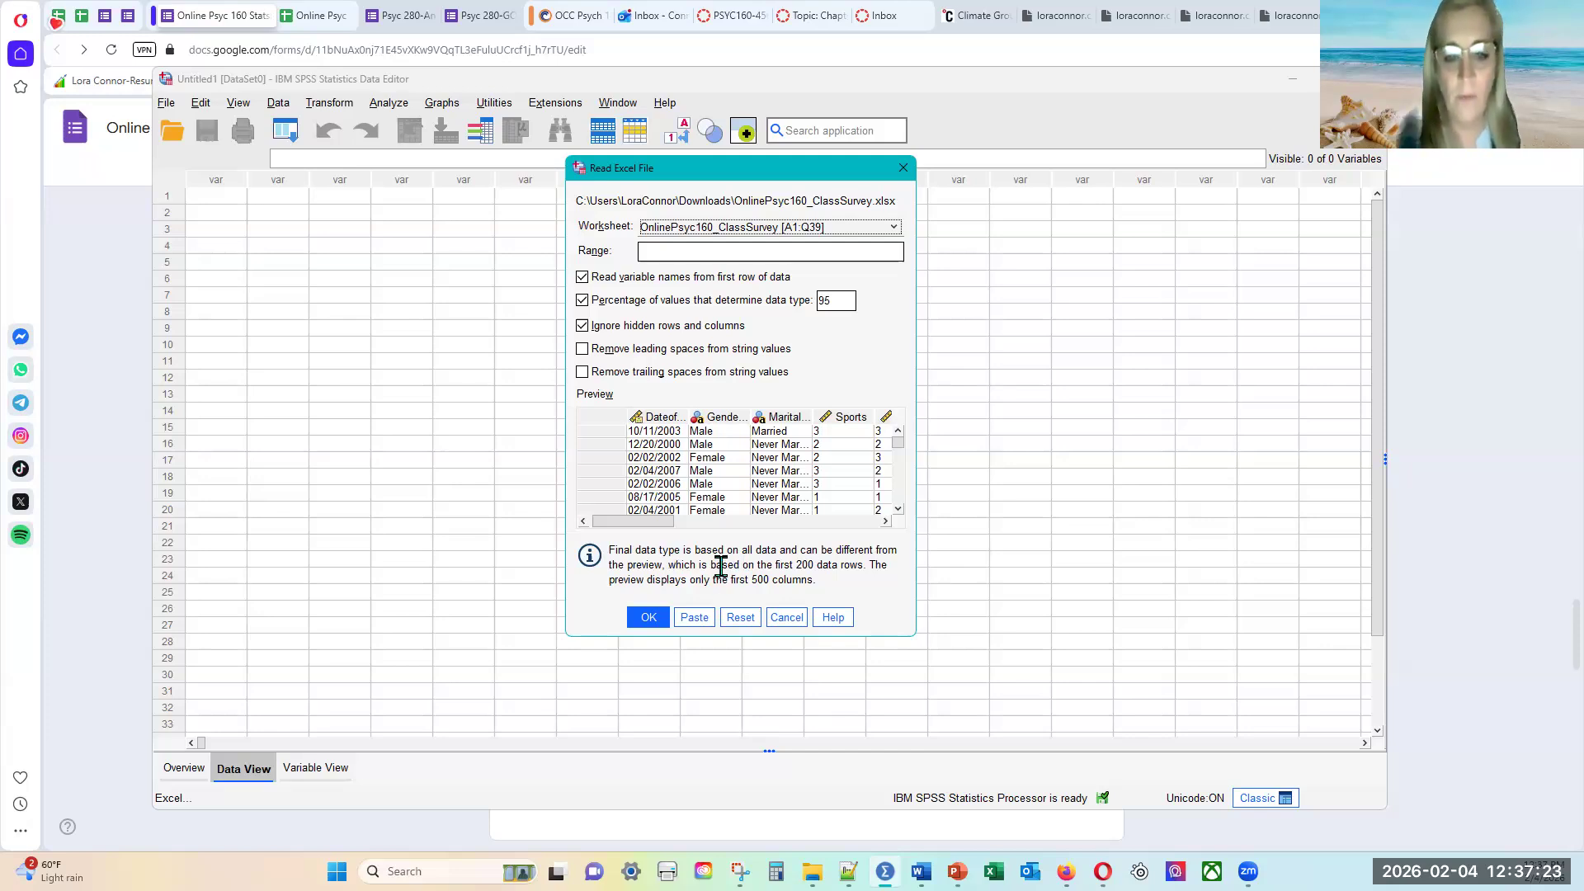
left_click(646, 618)
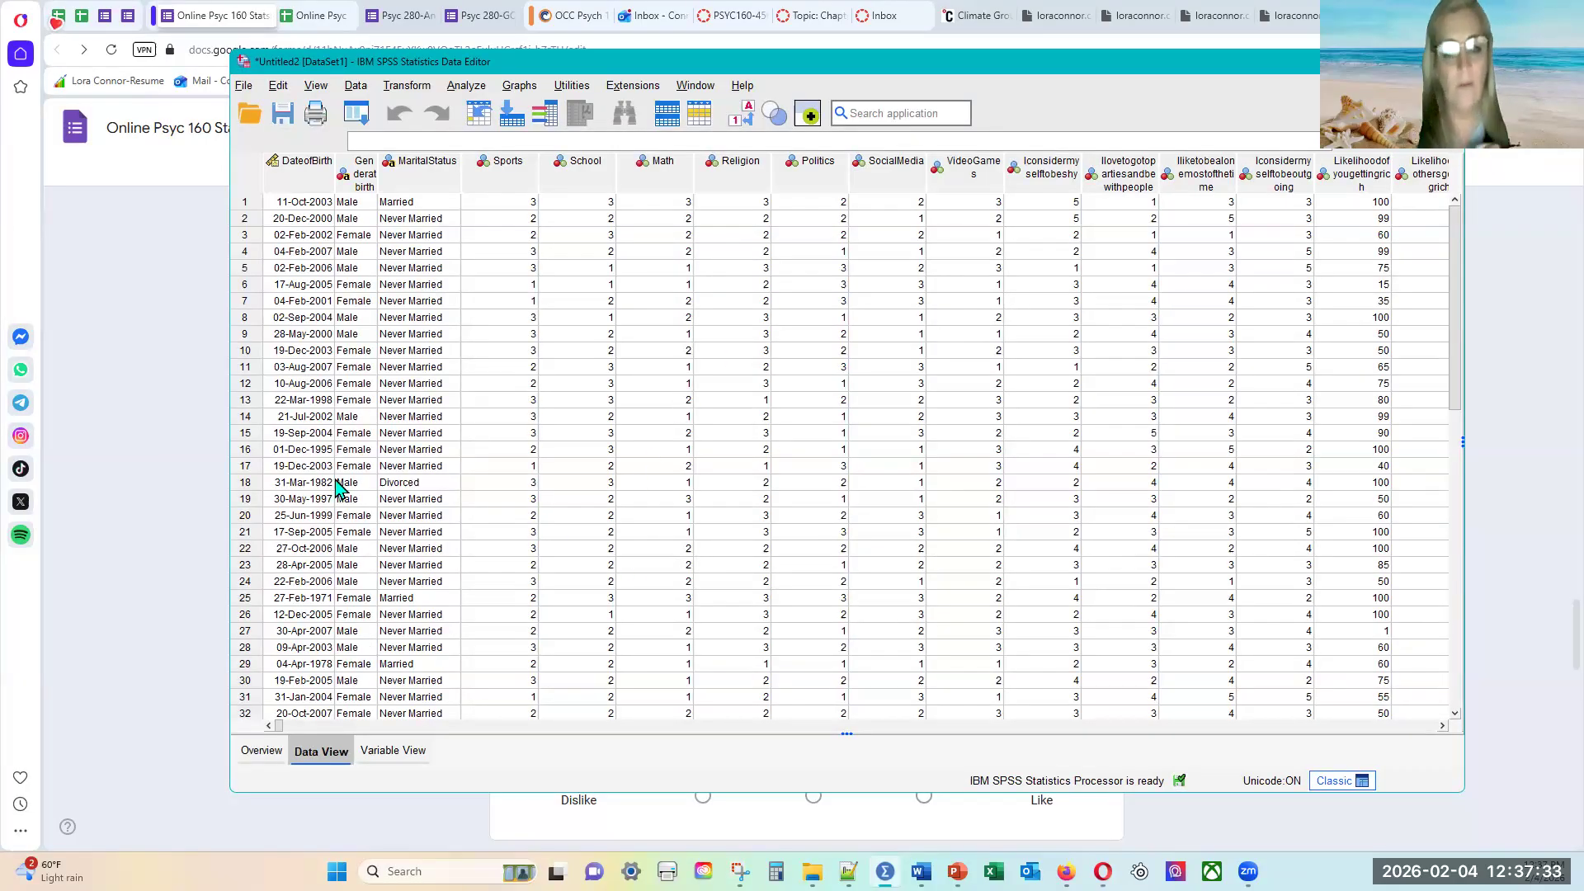
- Start importing CSV data and browse through the Documents folder to the Websites folder
left_click(244, 86)
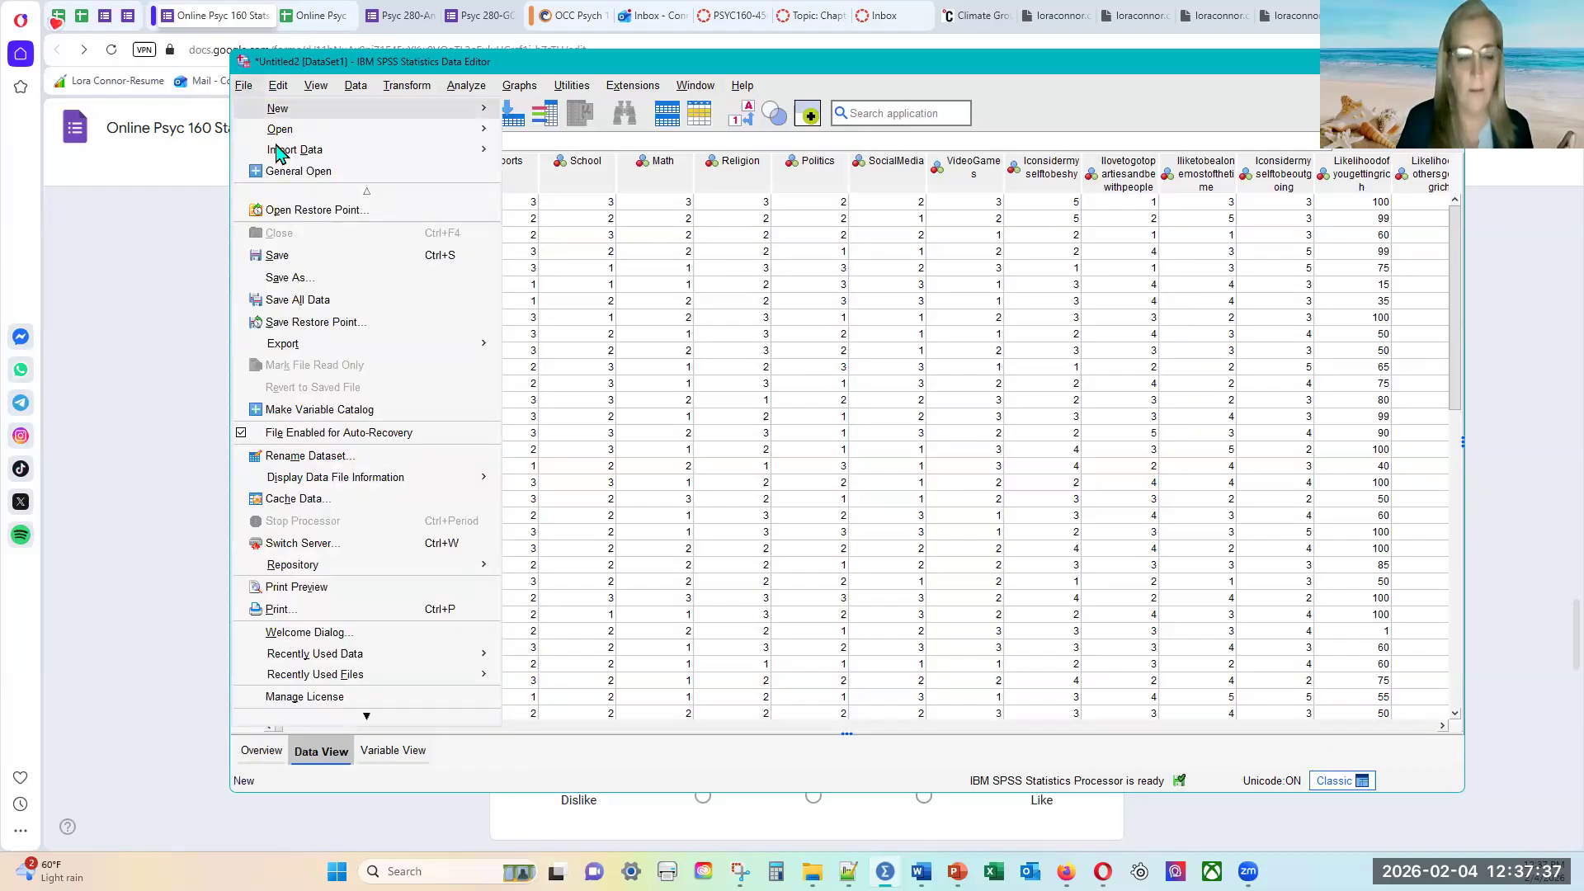
mouse_move(300, 150)
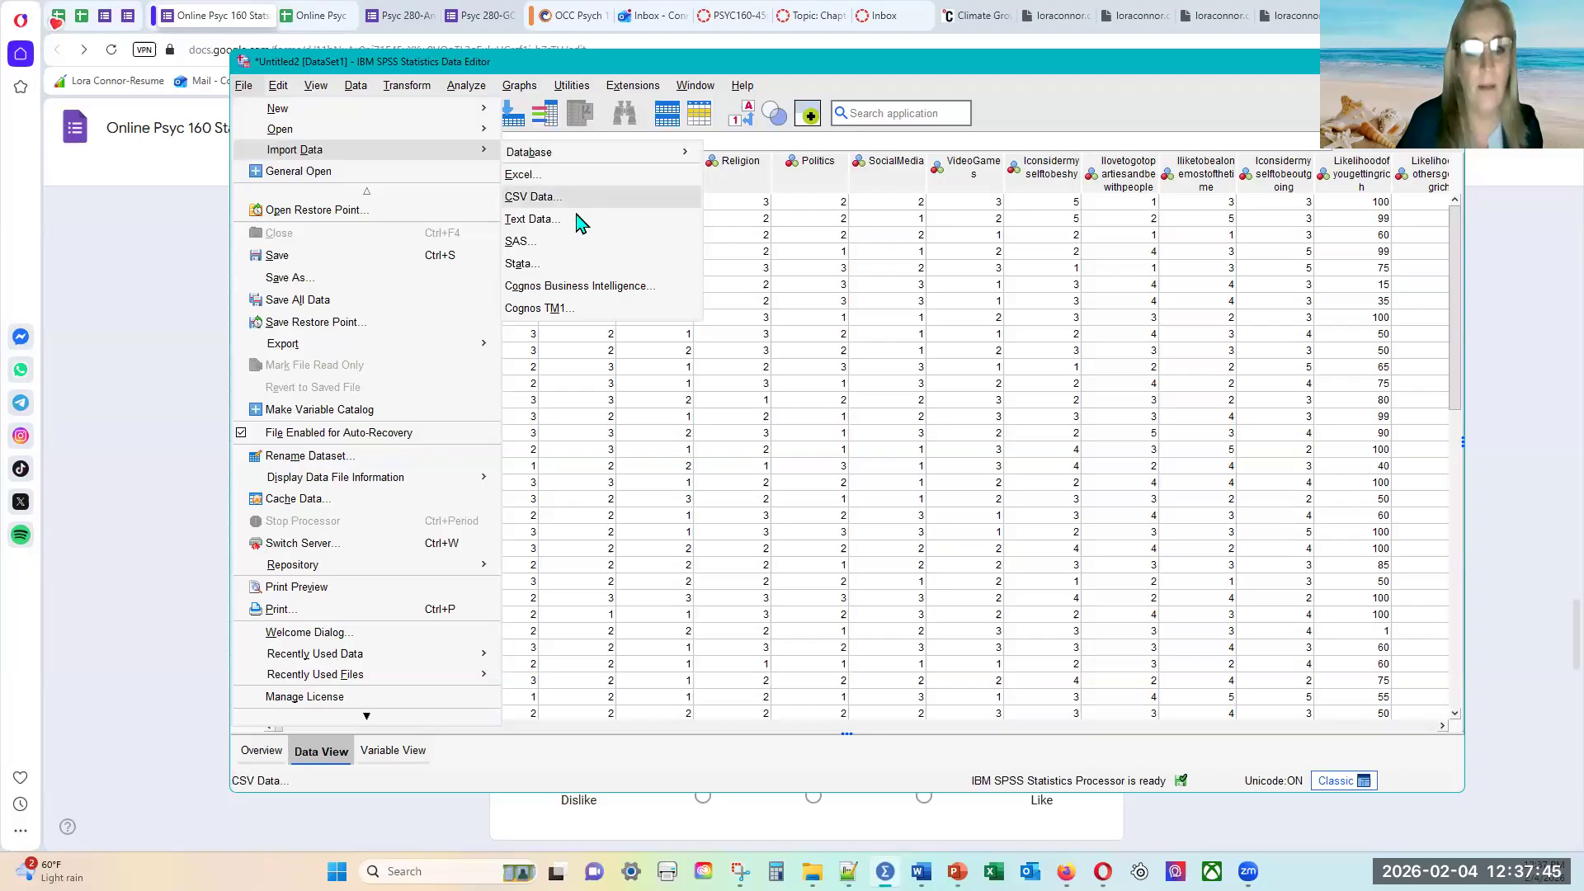
left_click(575, 202)
left_click(716, 269)
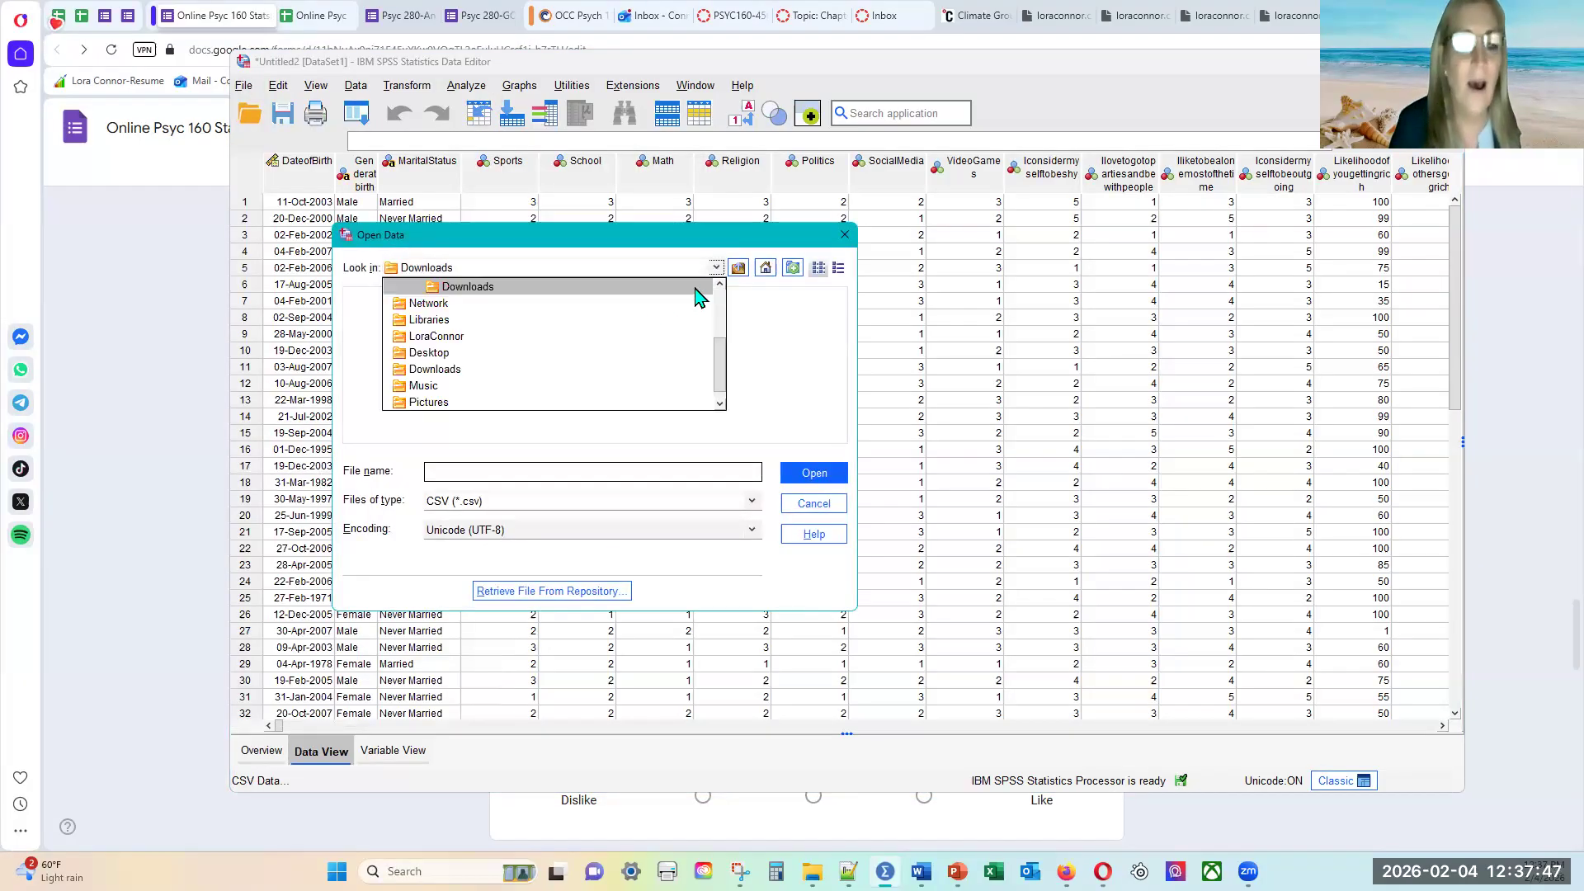
scroll(724, 378, "down", 2)
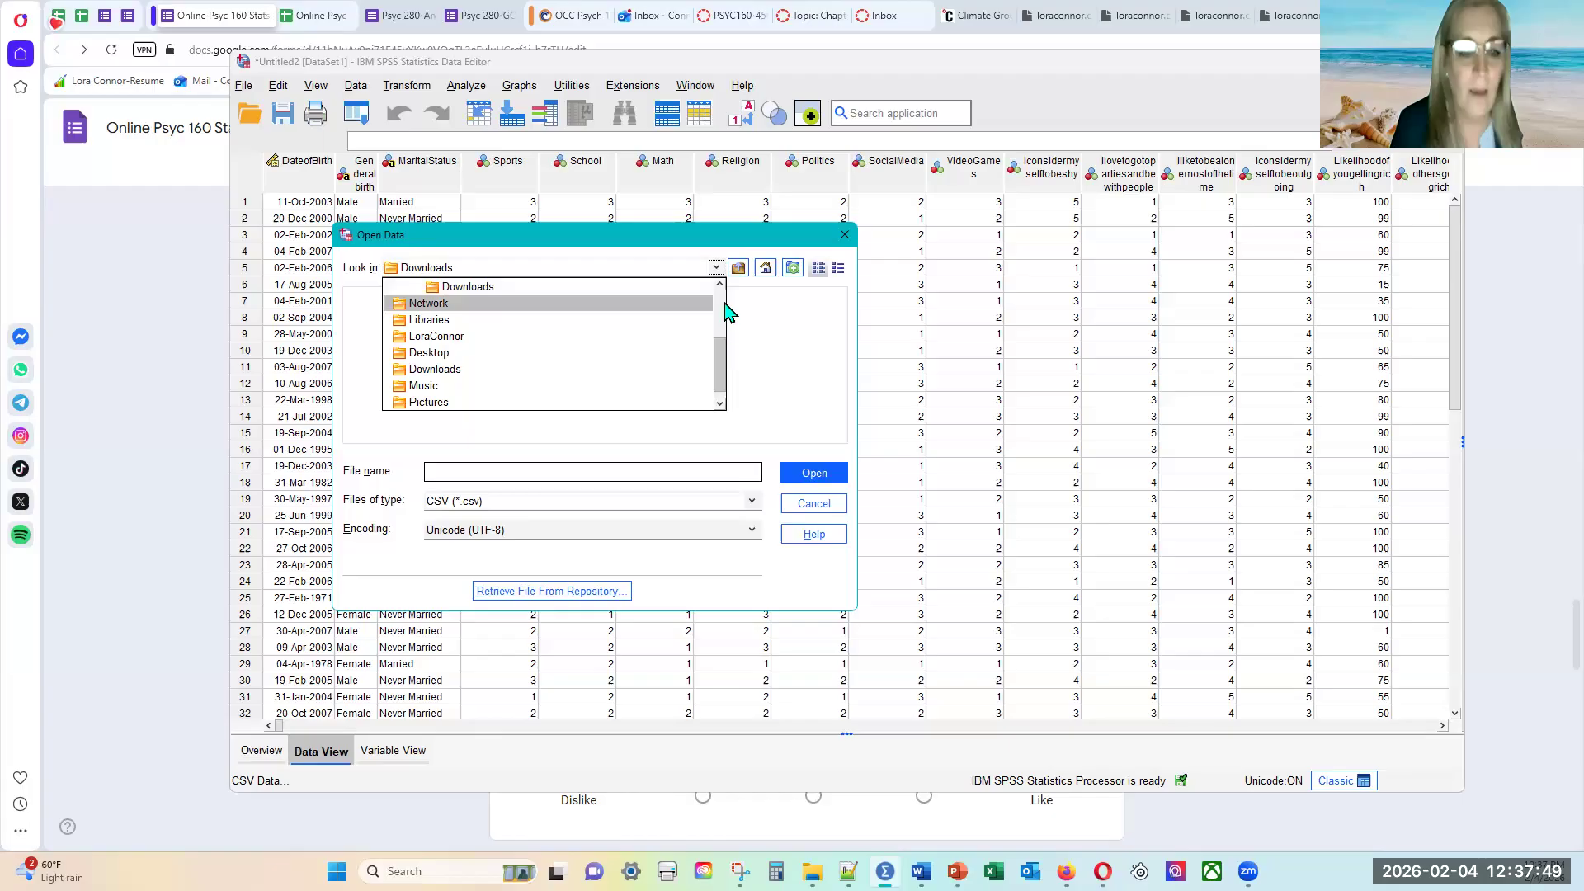
left_click(738, 268)
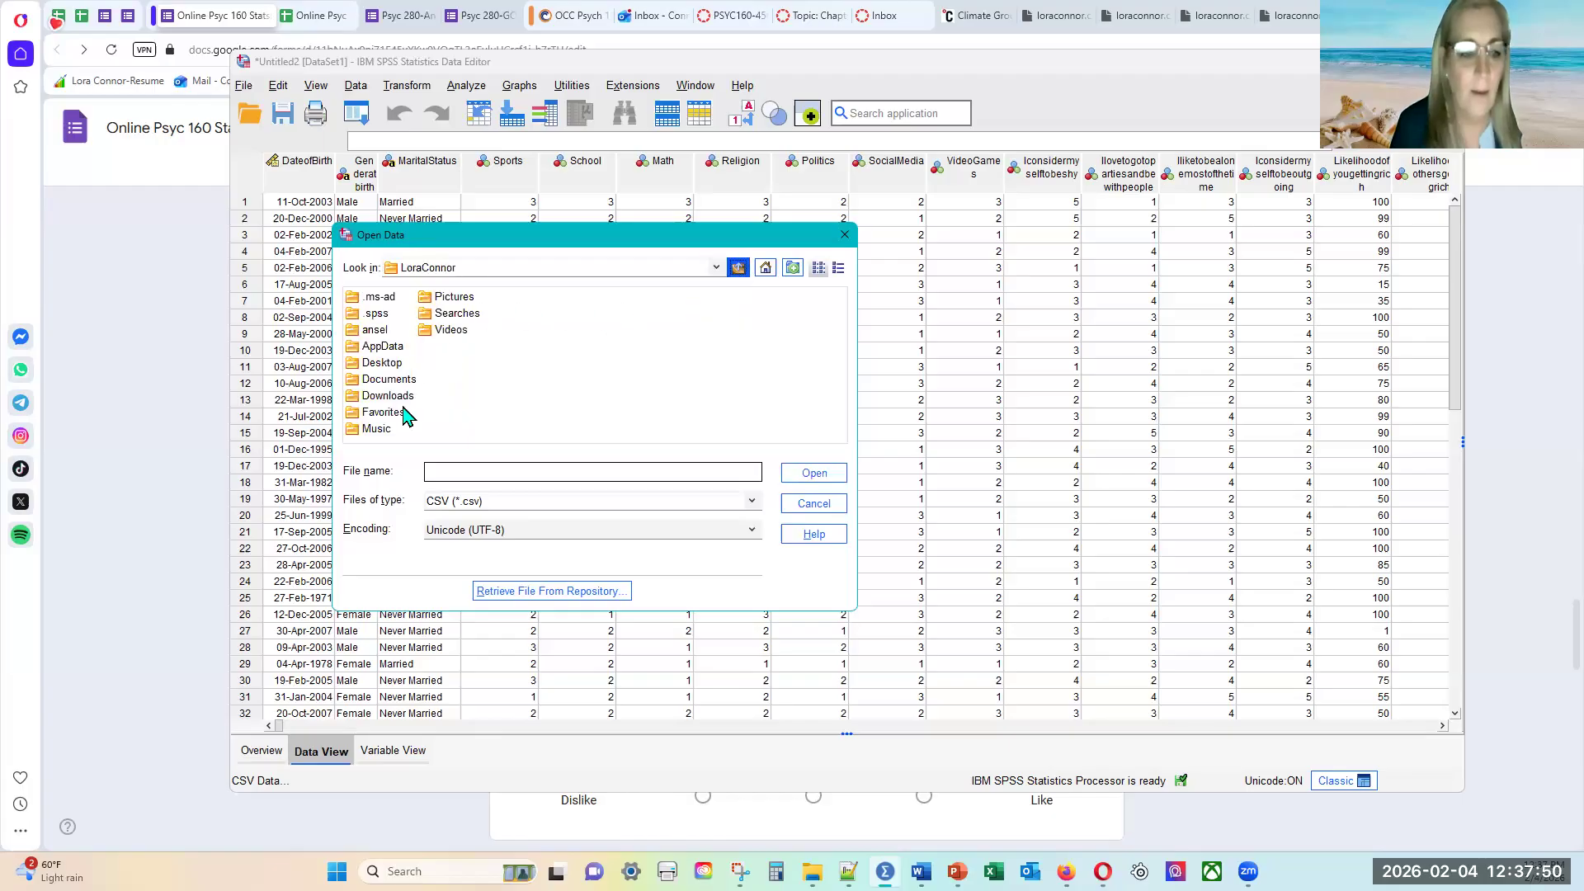
double_click(375, 380)
left_click_drag(475, 435, 796, 446)
left_click(724, 380)
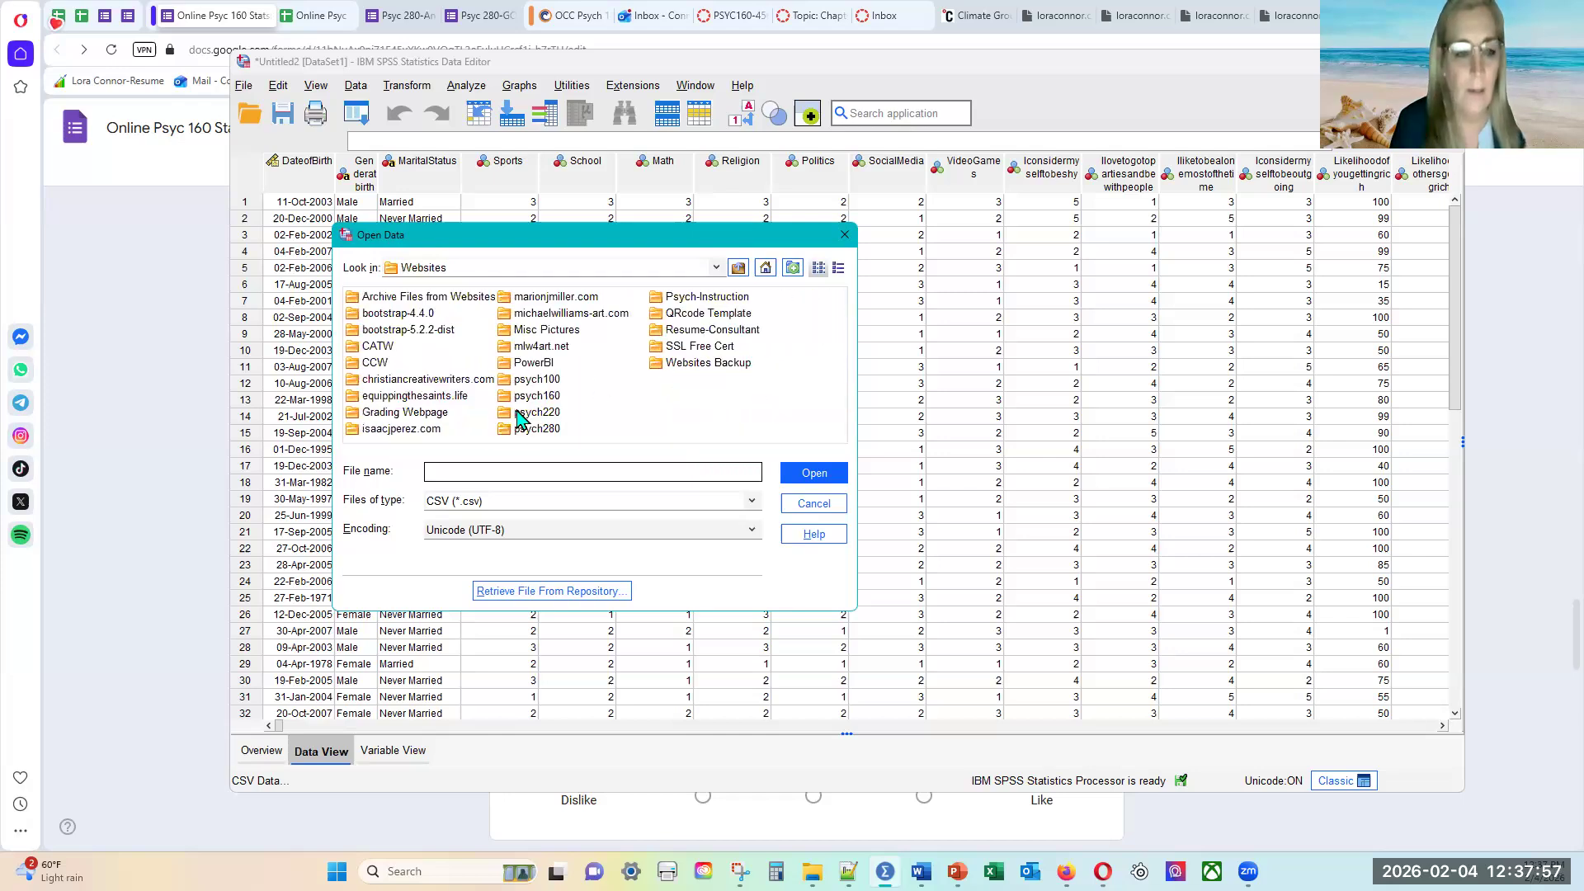
- Open OnlinePsyc160_ClassSurvey.csv for import from psych160, psych_160, lab-docs, and reposition the Read CSV File dialog
double_click(528, 396)
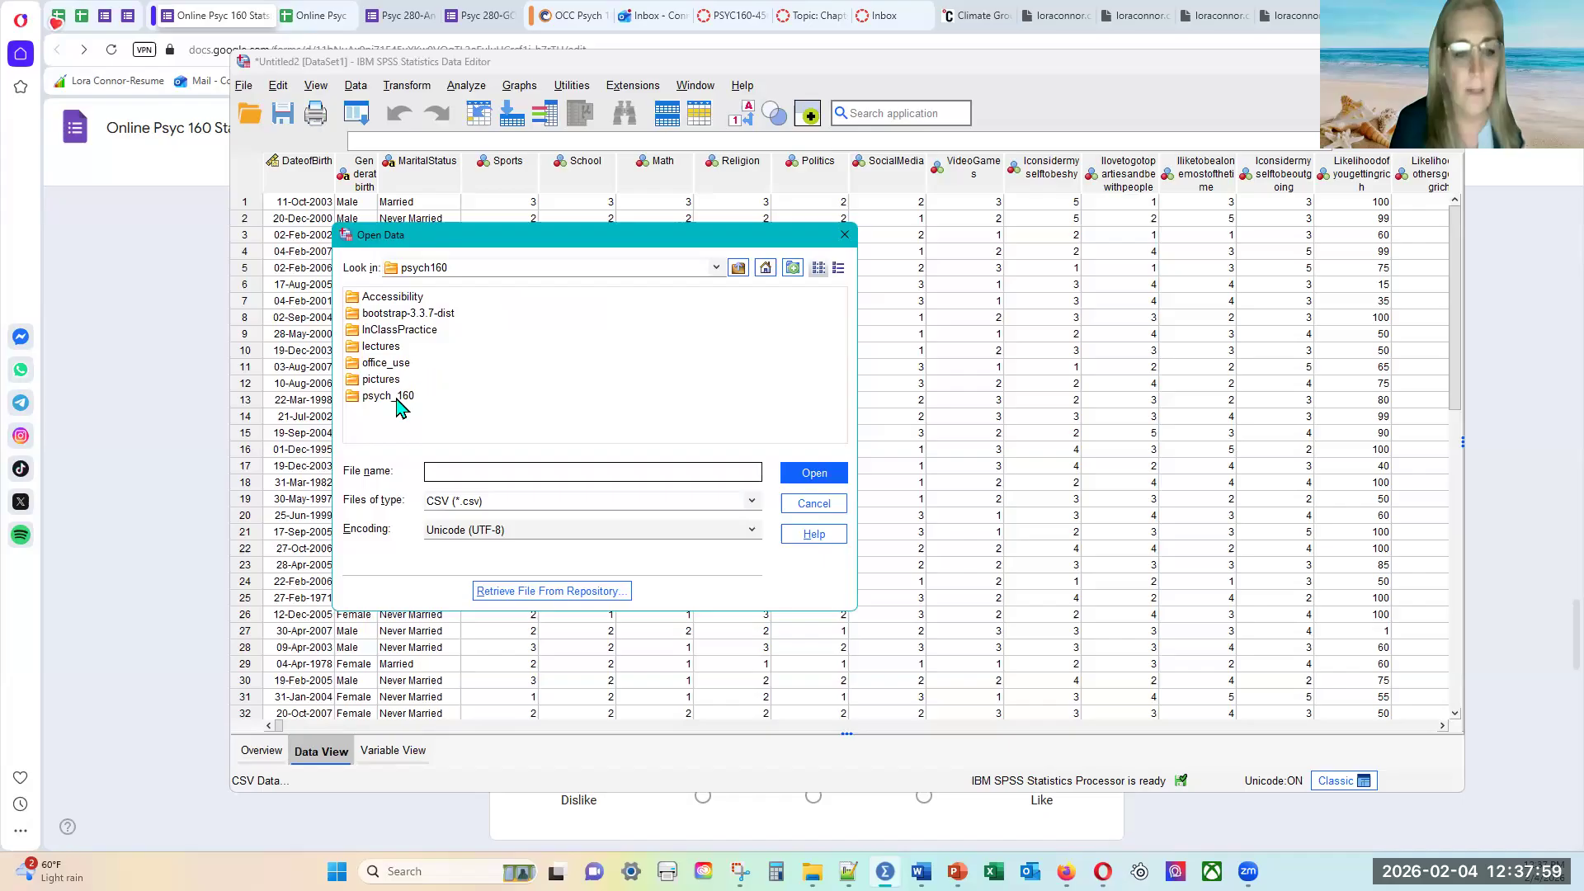
double_click(392, 398)
double_click(376, 350)
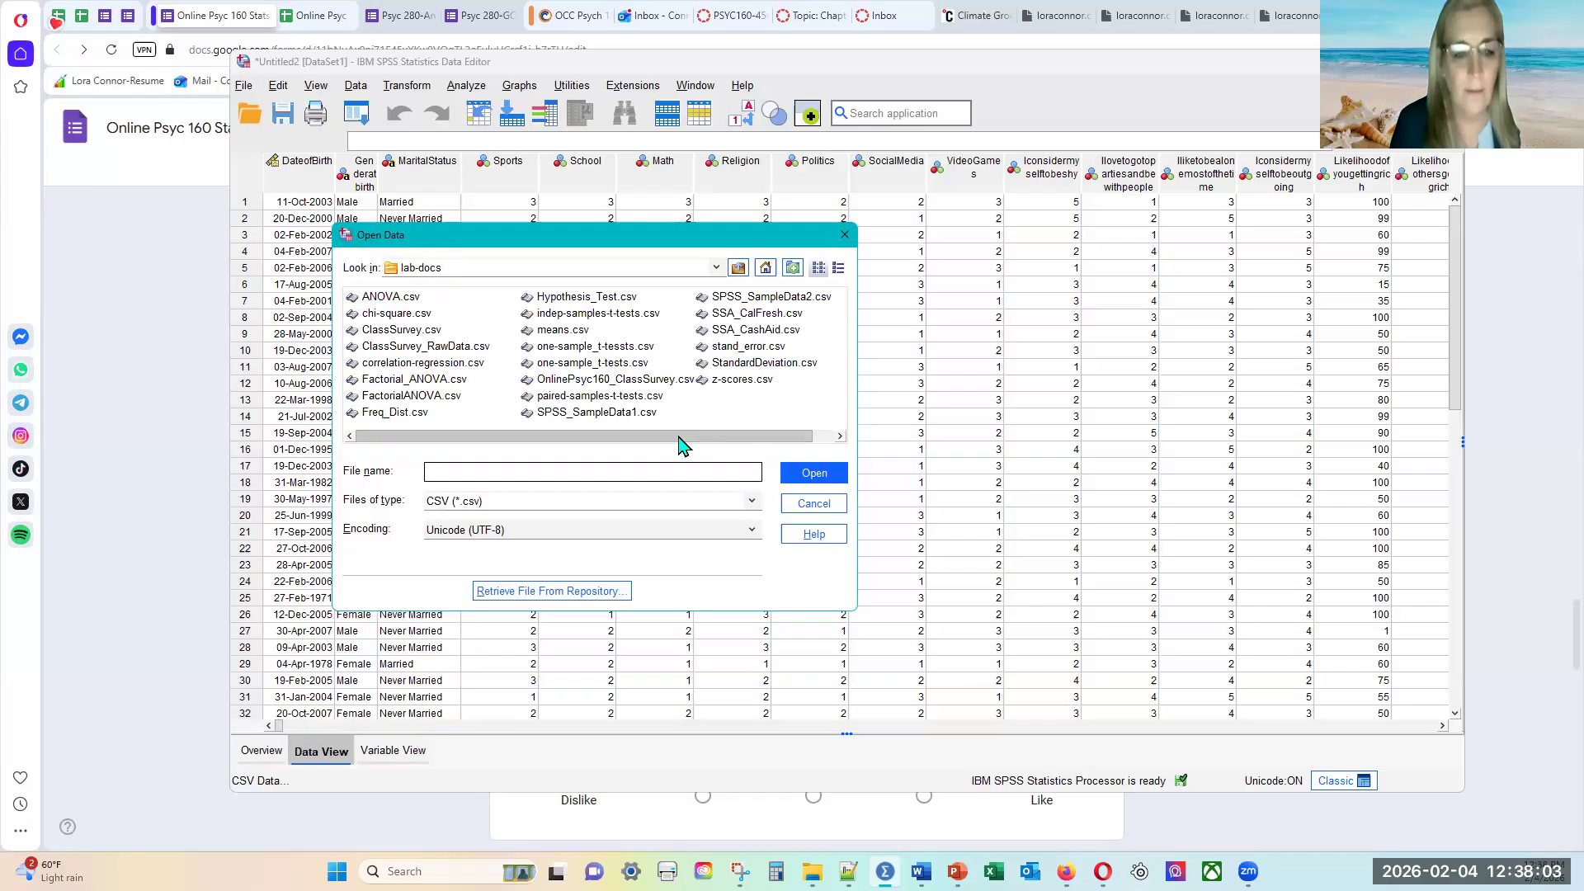
left_click_drag(656, 437, 627, 420)
double_click(623, 381)
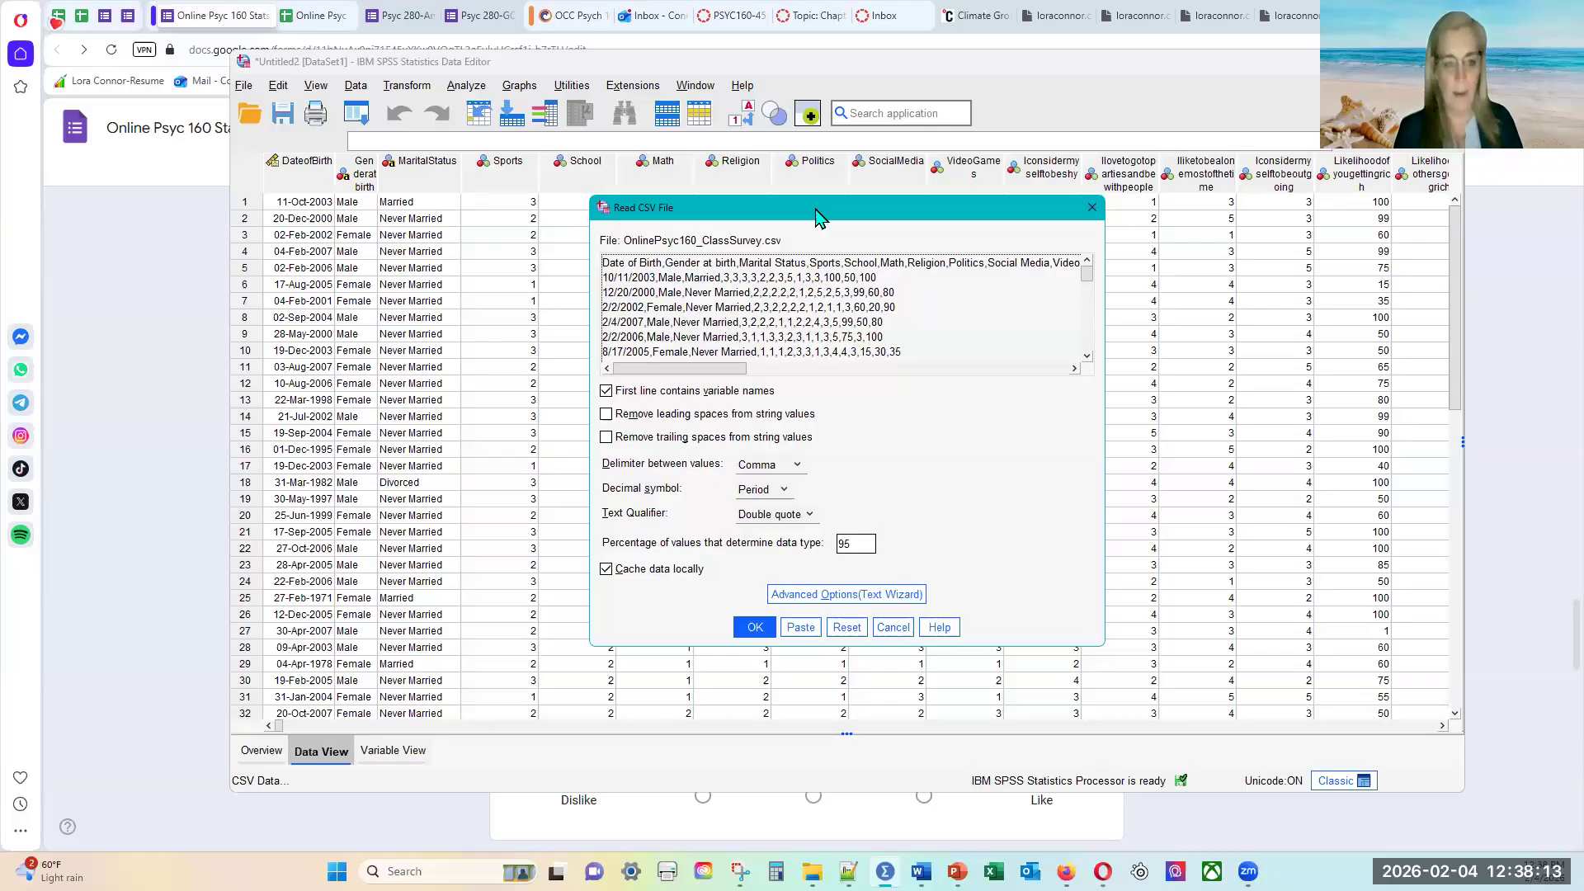
left_click_drag(819, 217, 832, 218)
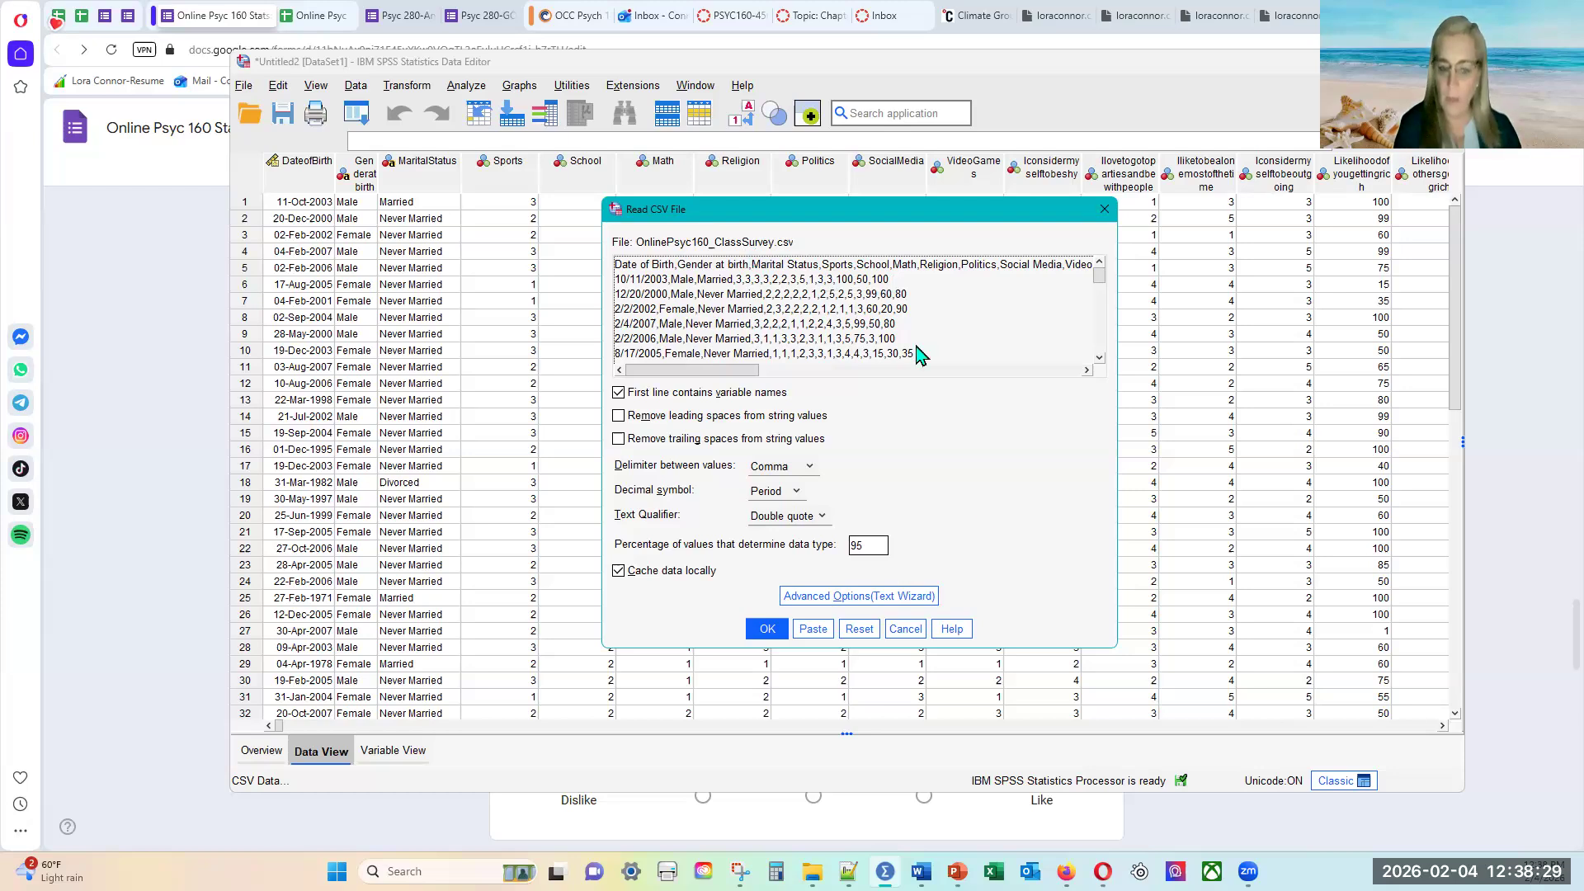
- Start the Text Wizard for the CSV, accepting no predefined format, delimited variables, names on line 1, period decimals, and all cases from line 2
left_click(808, 598)
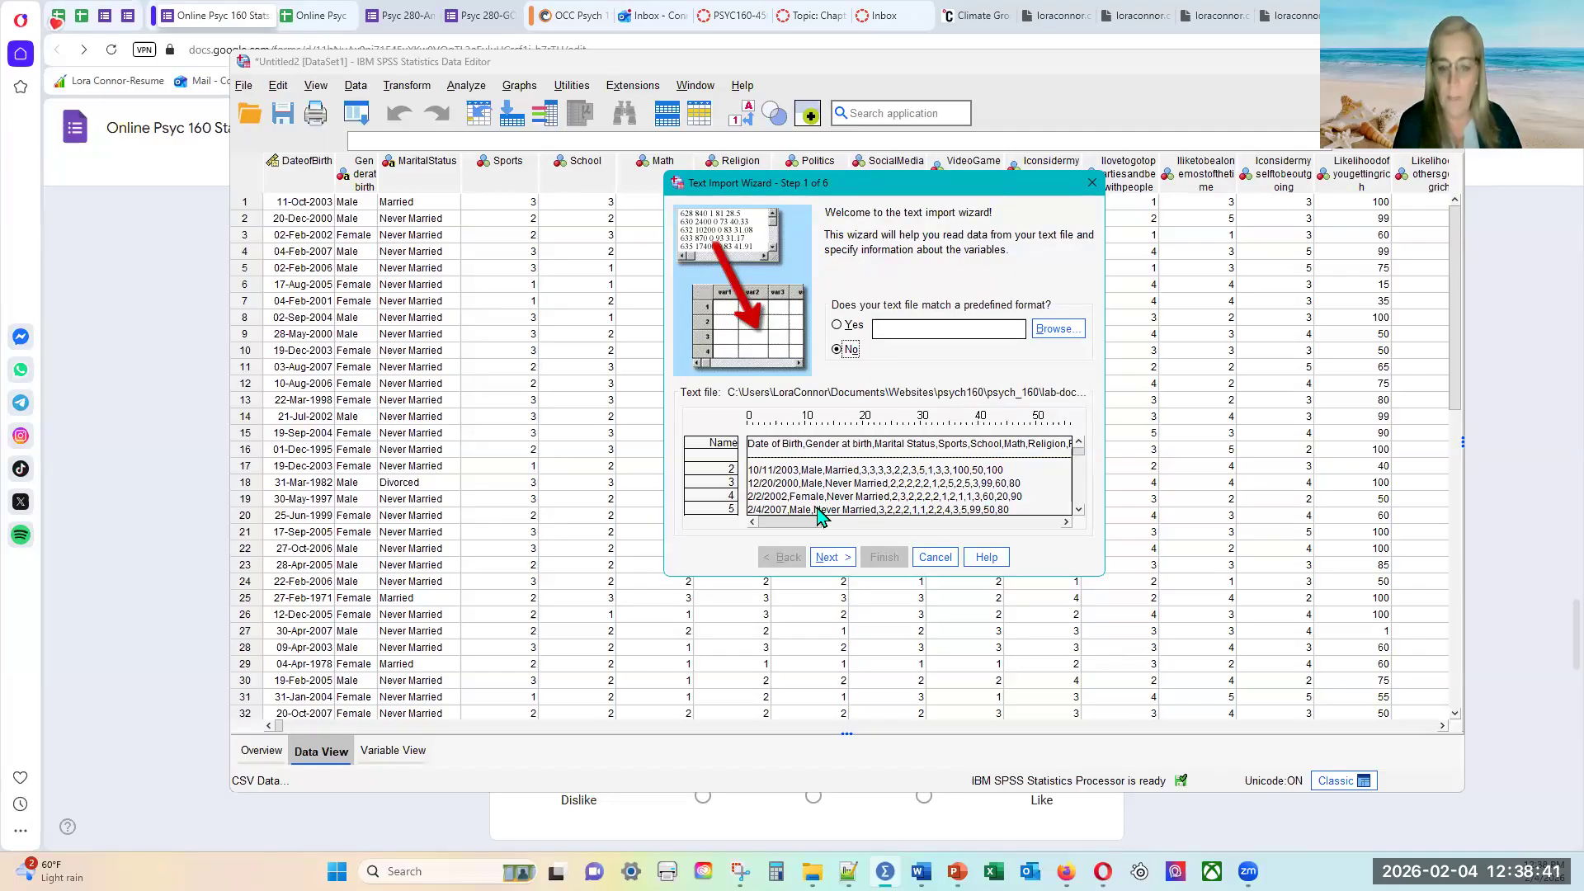
left_click(826, 558)
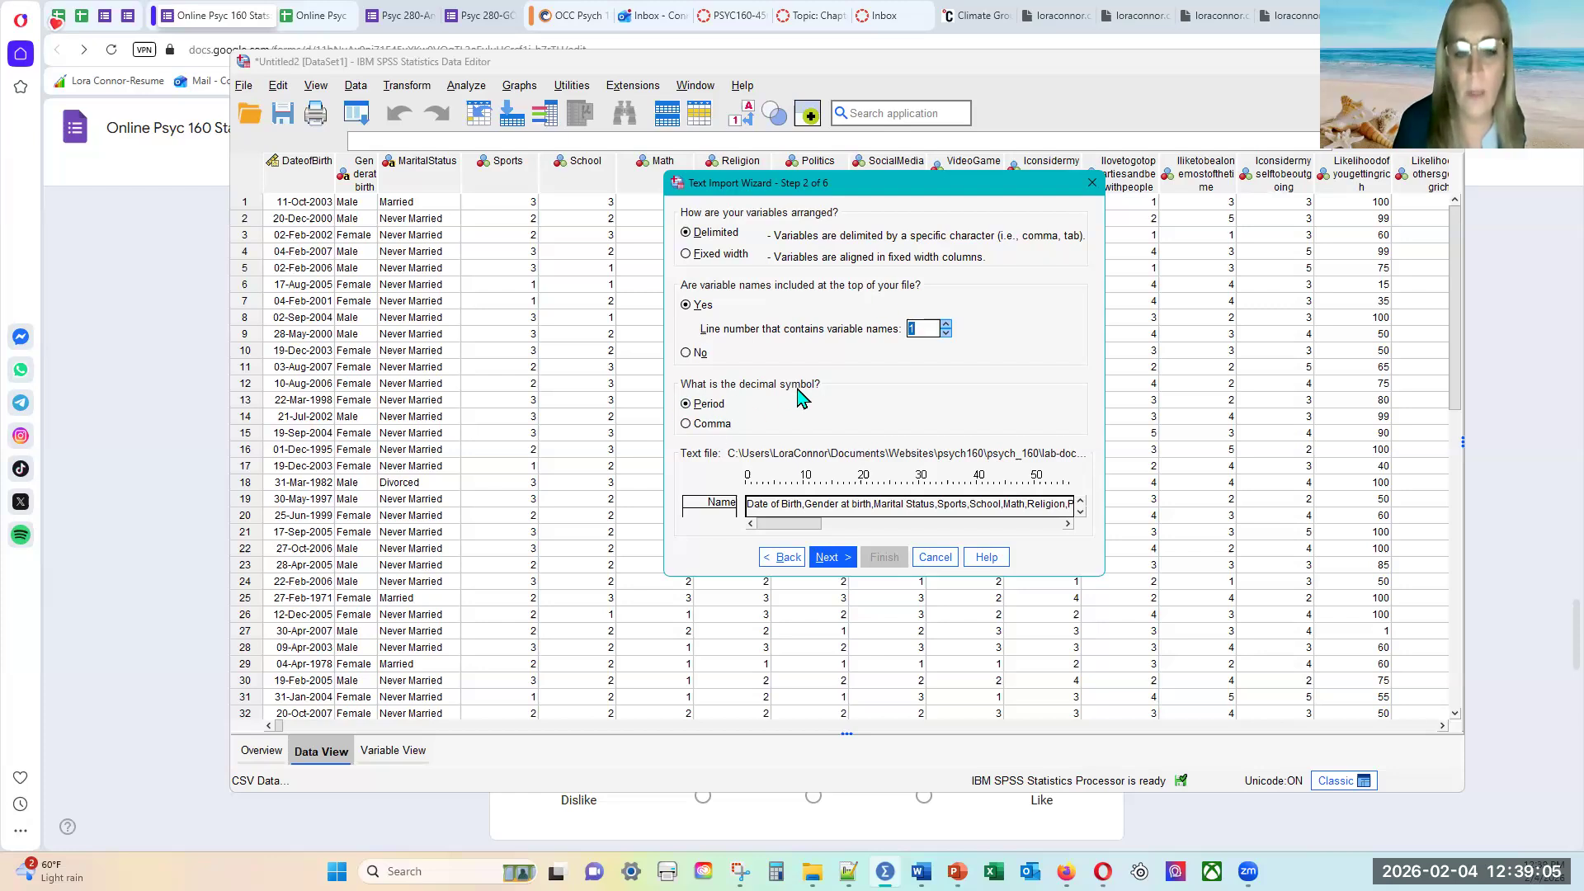
left_click(832, 557)
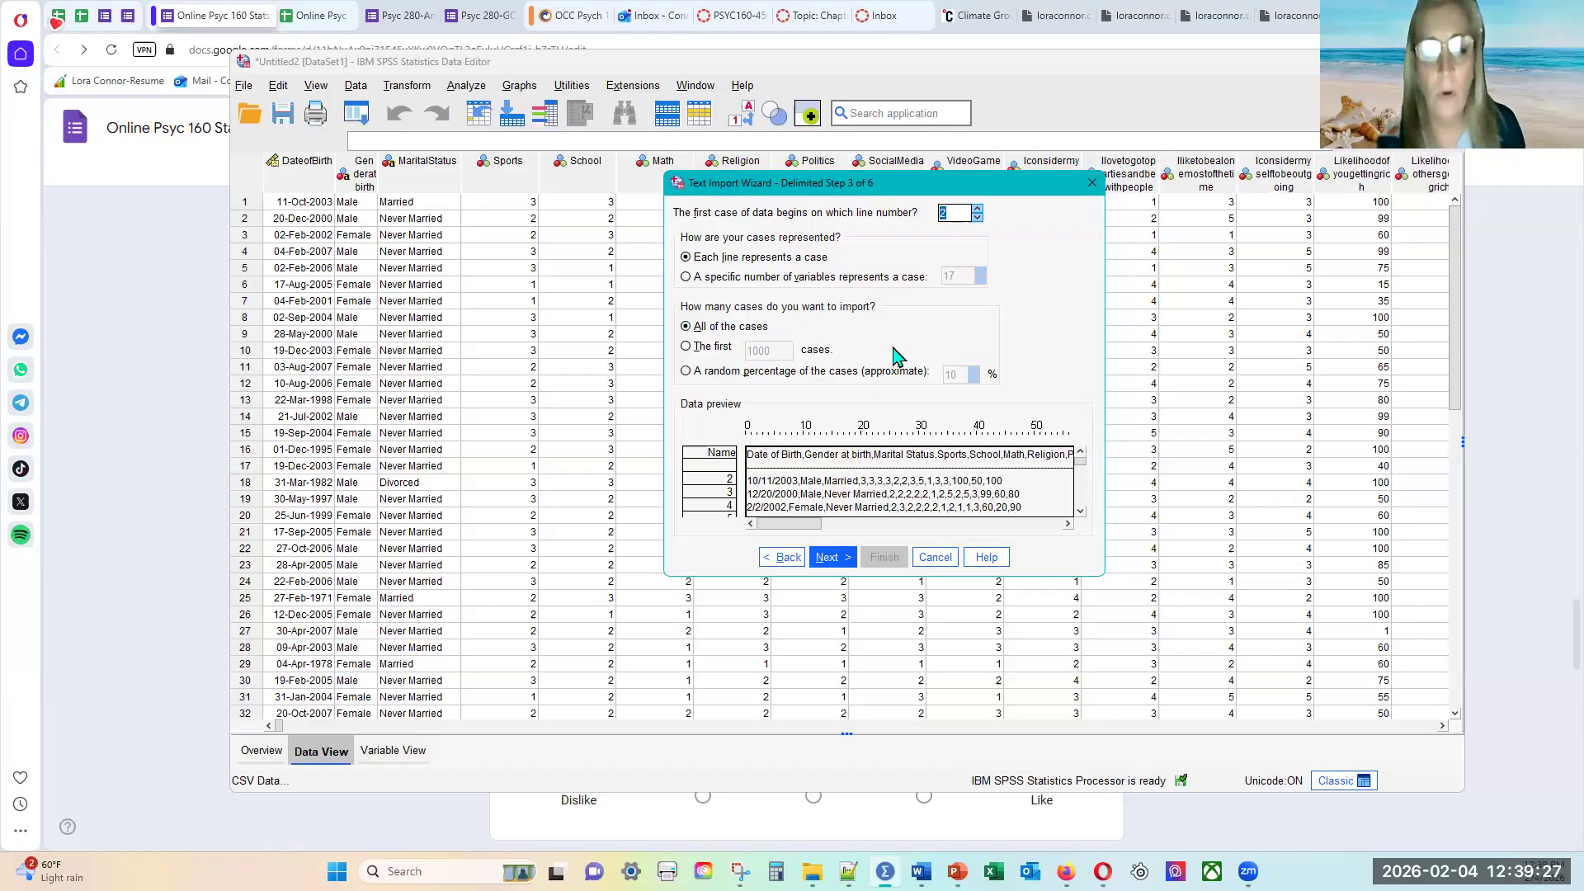
left_click(834, 558)
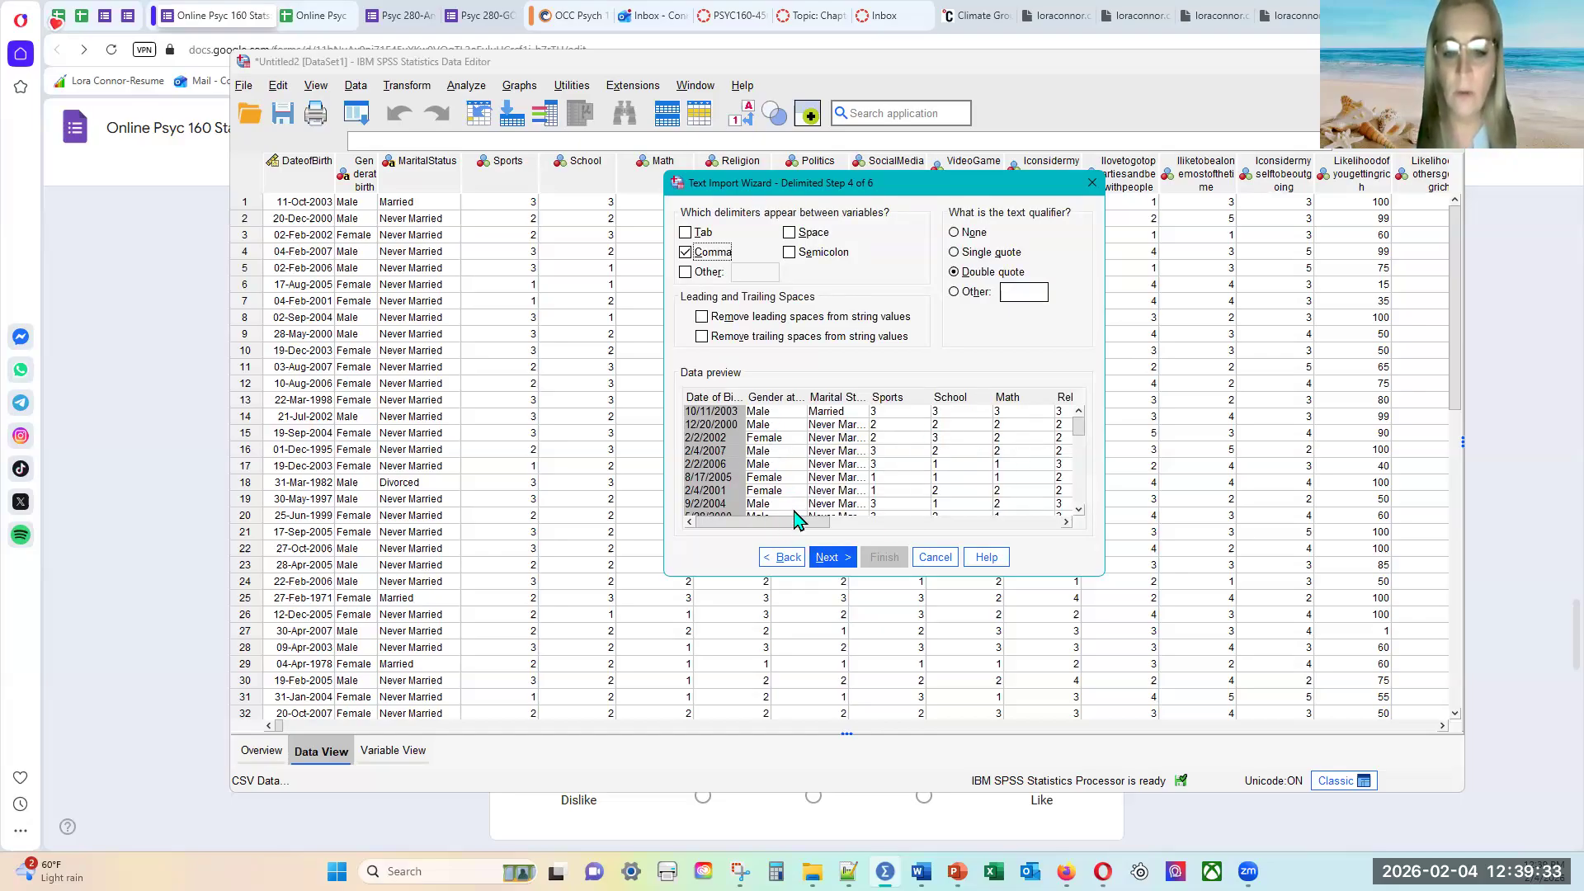
- Accept comma delimiters, double-quote text qualifier and automatic data format, and finish the import without saving the format or pasting syntax
left_click_drag(796, 528, 761, 540)
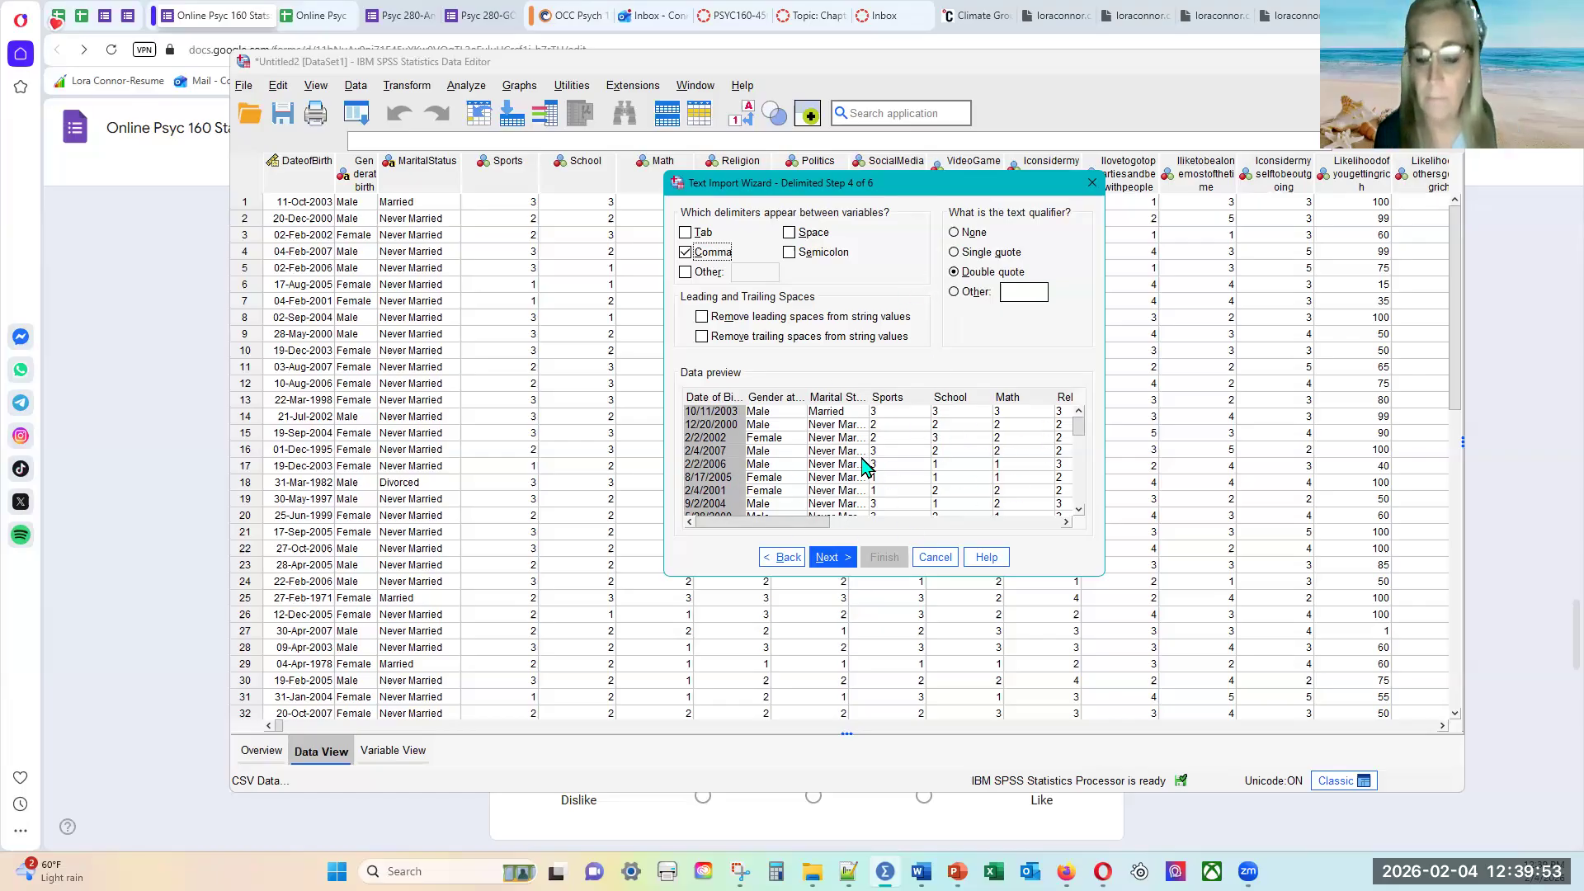
left_click(829, 558)
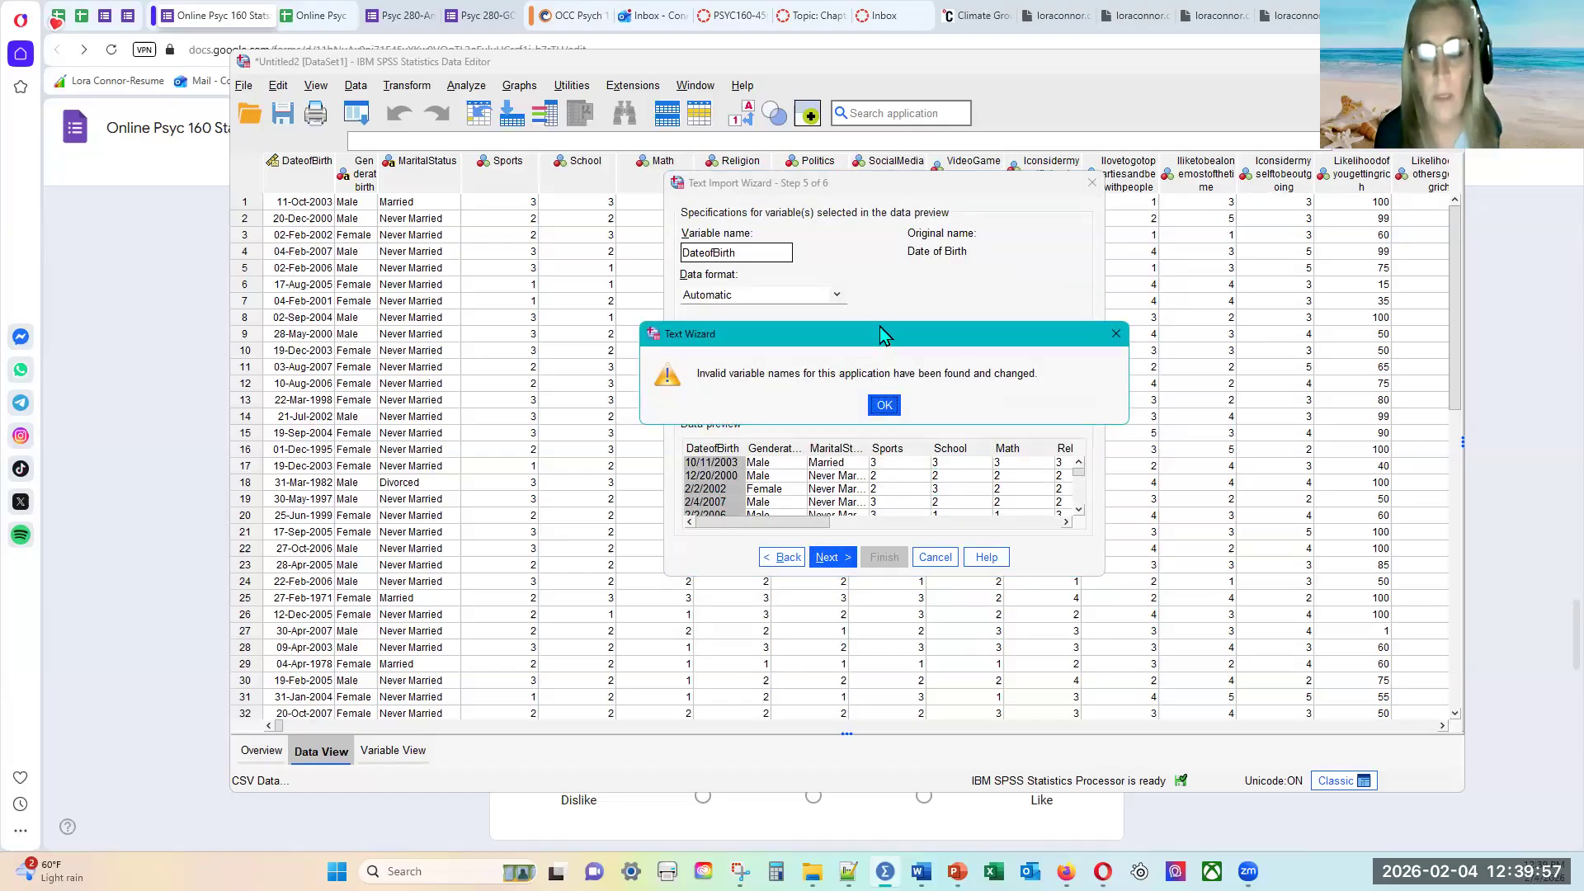
left_click_drag(879, 326, 870, 274)
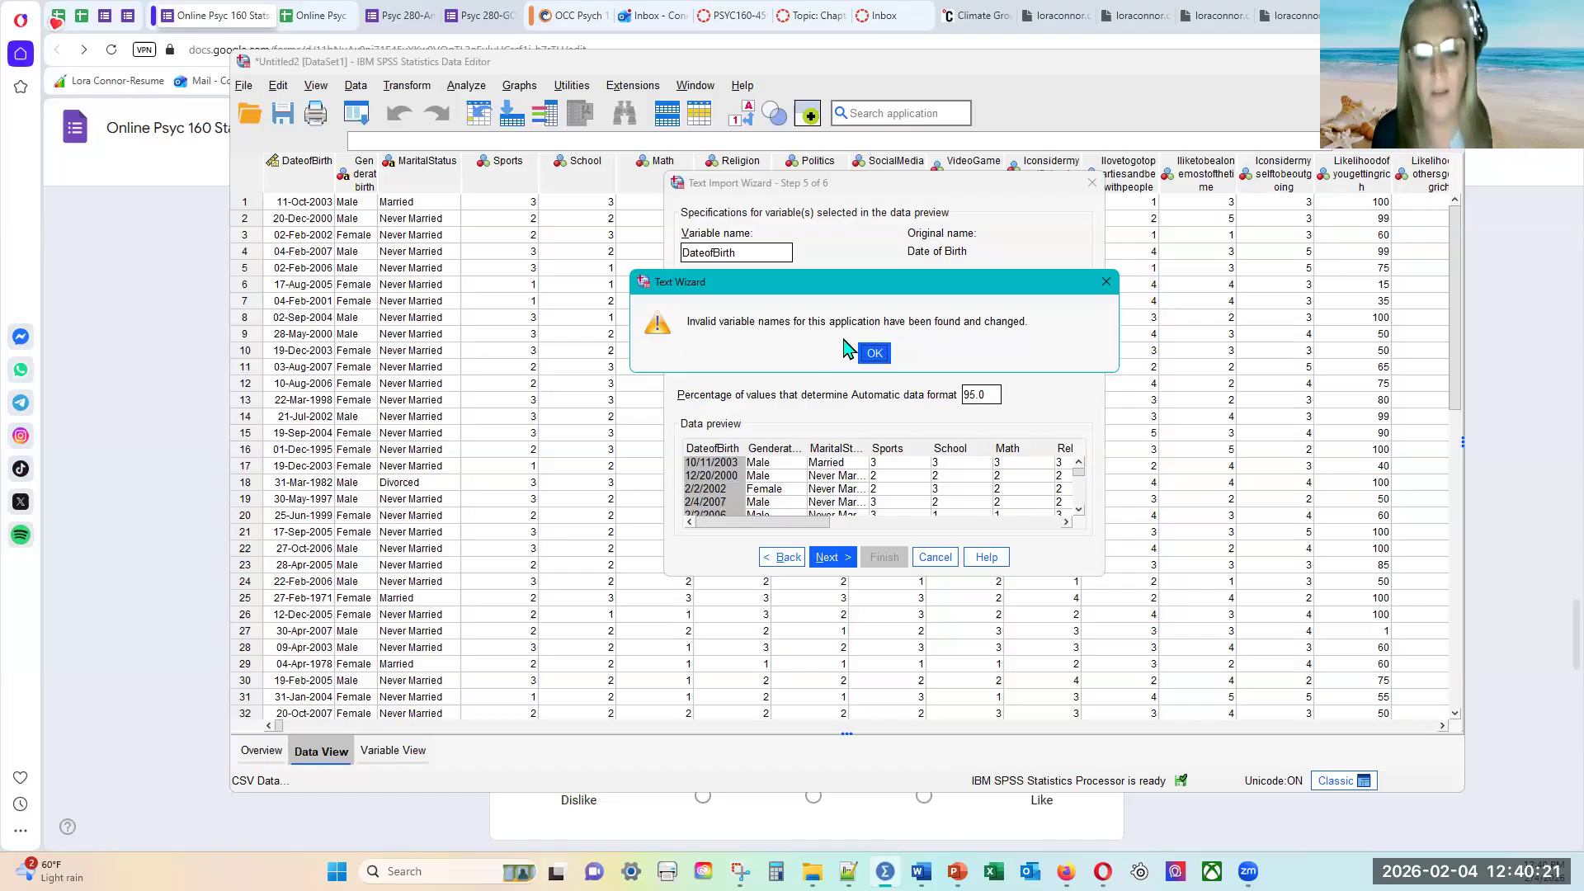
left_click(874, 355)
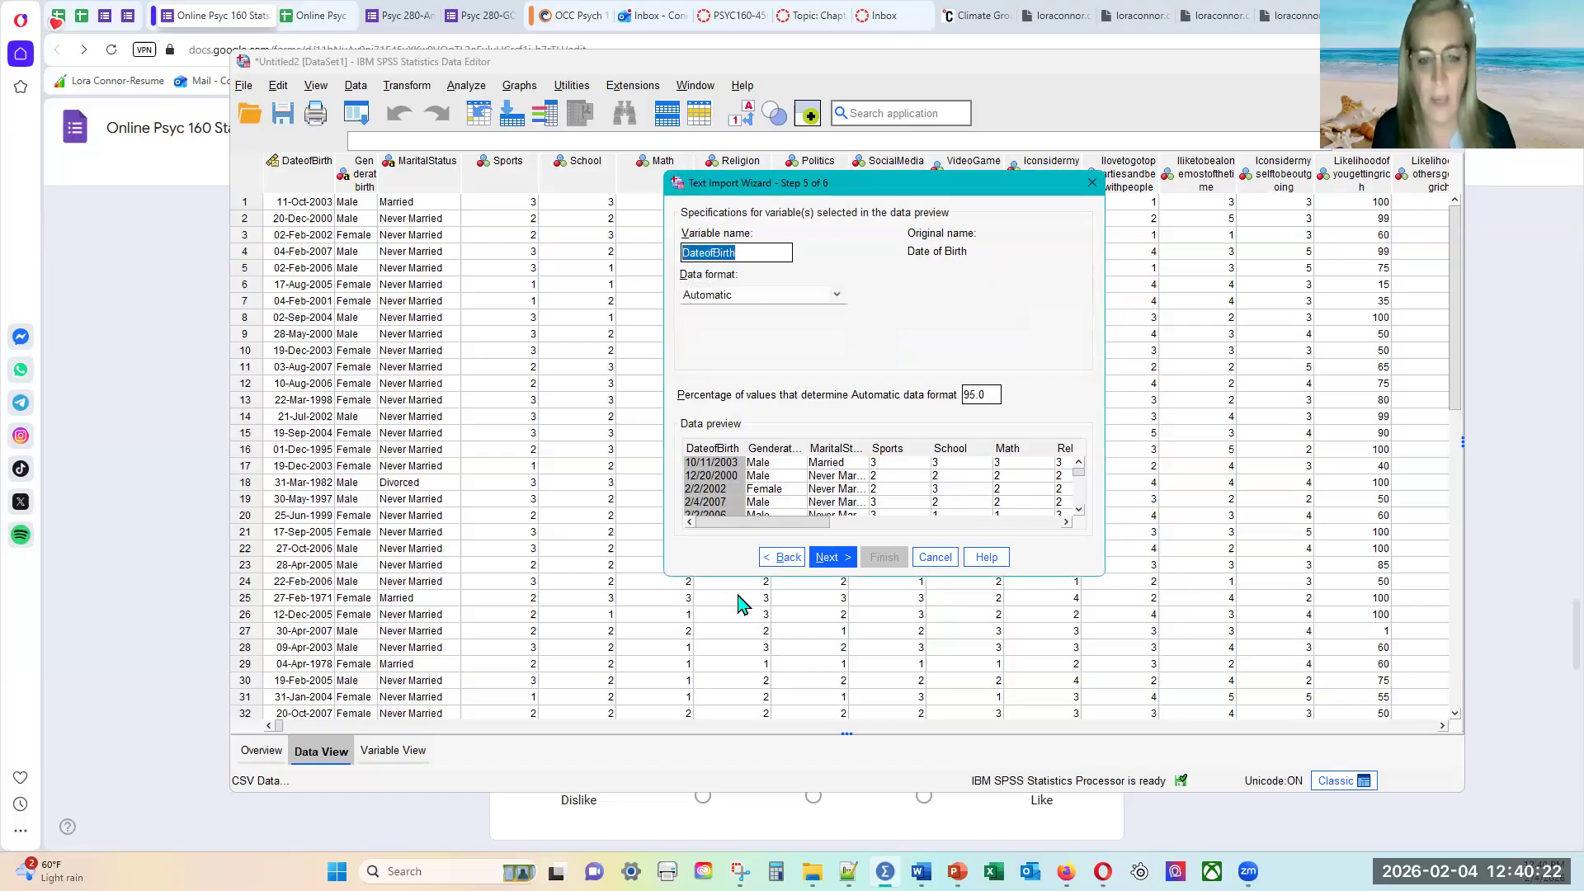
left_click(833, 558)
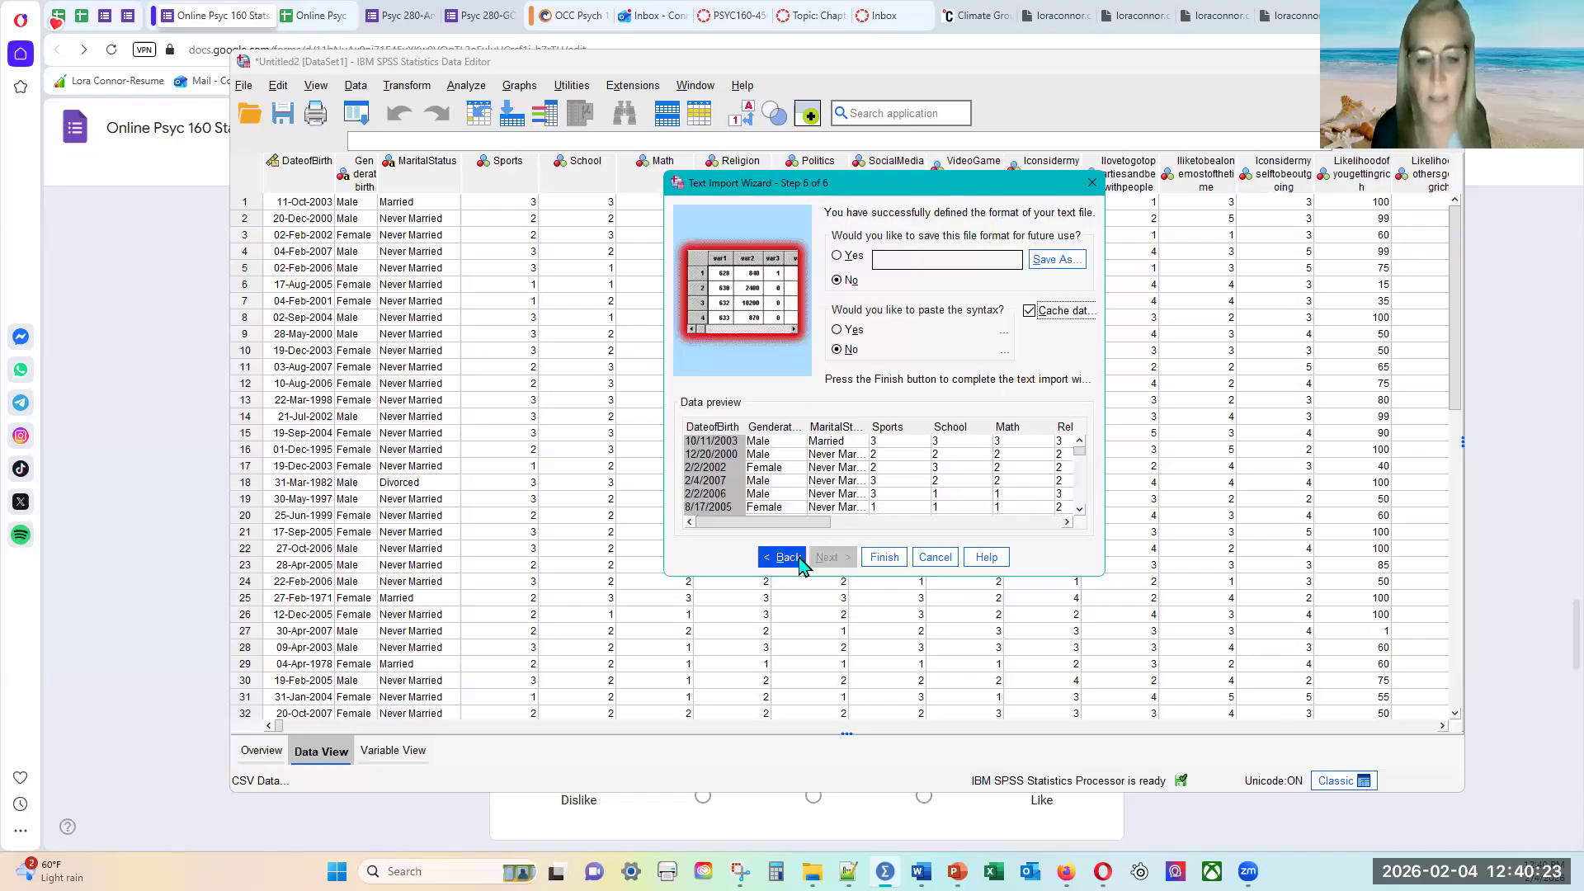
left_click(886, 561)
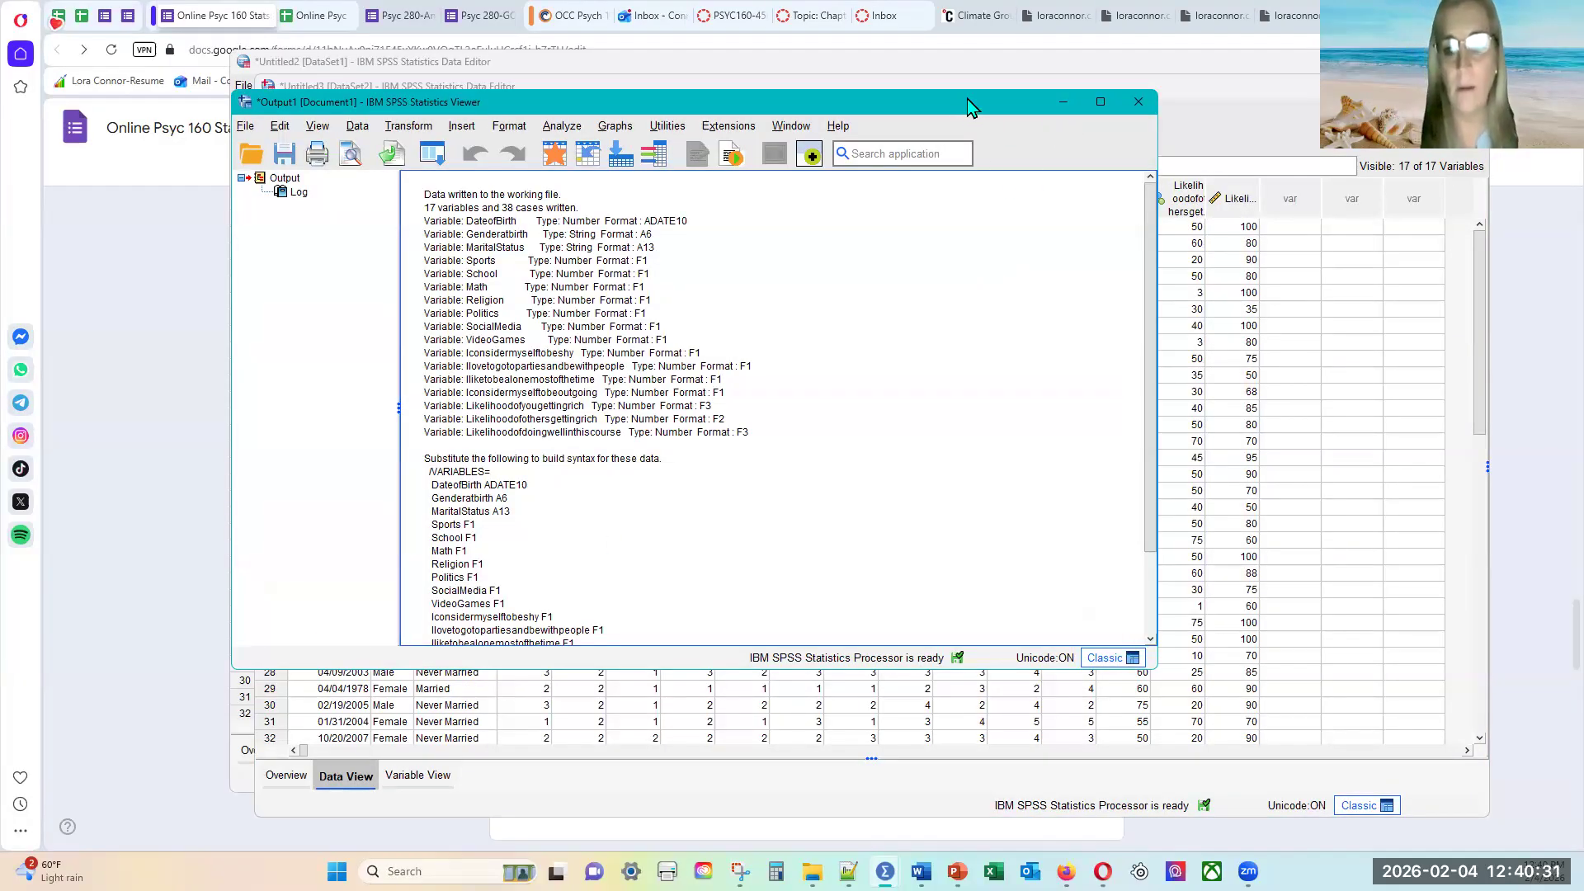
- Move the output viewer aside from the newly imported dataset and bring that dataset's Data Editor to the front
left_click_drag(971, 103, 1070, 170)
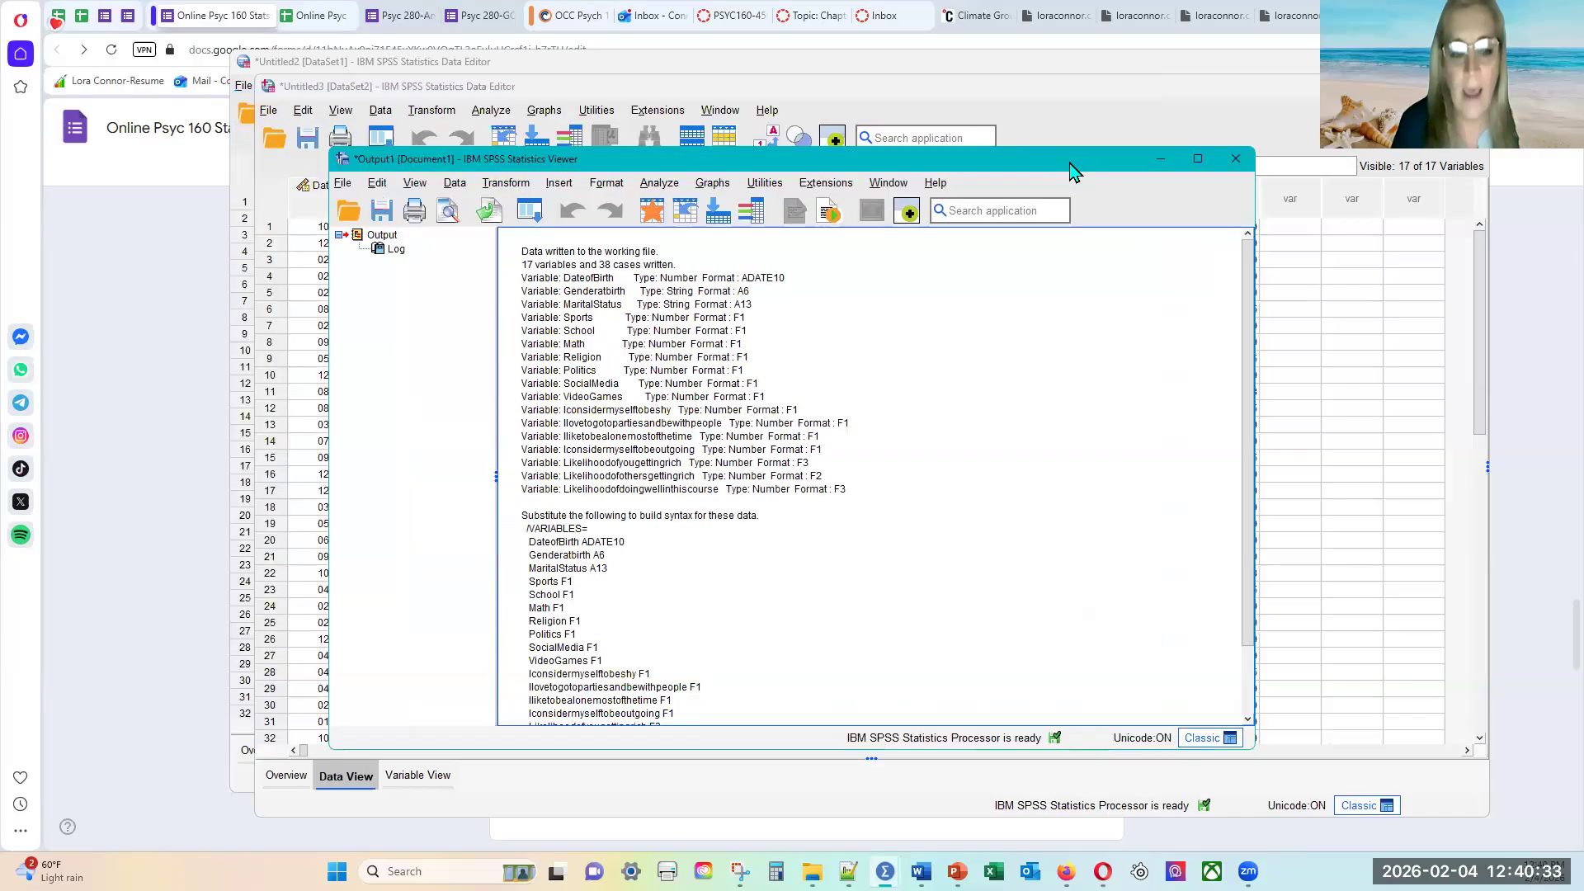
left_click_drag(1145, 135, 1152, 140)
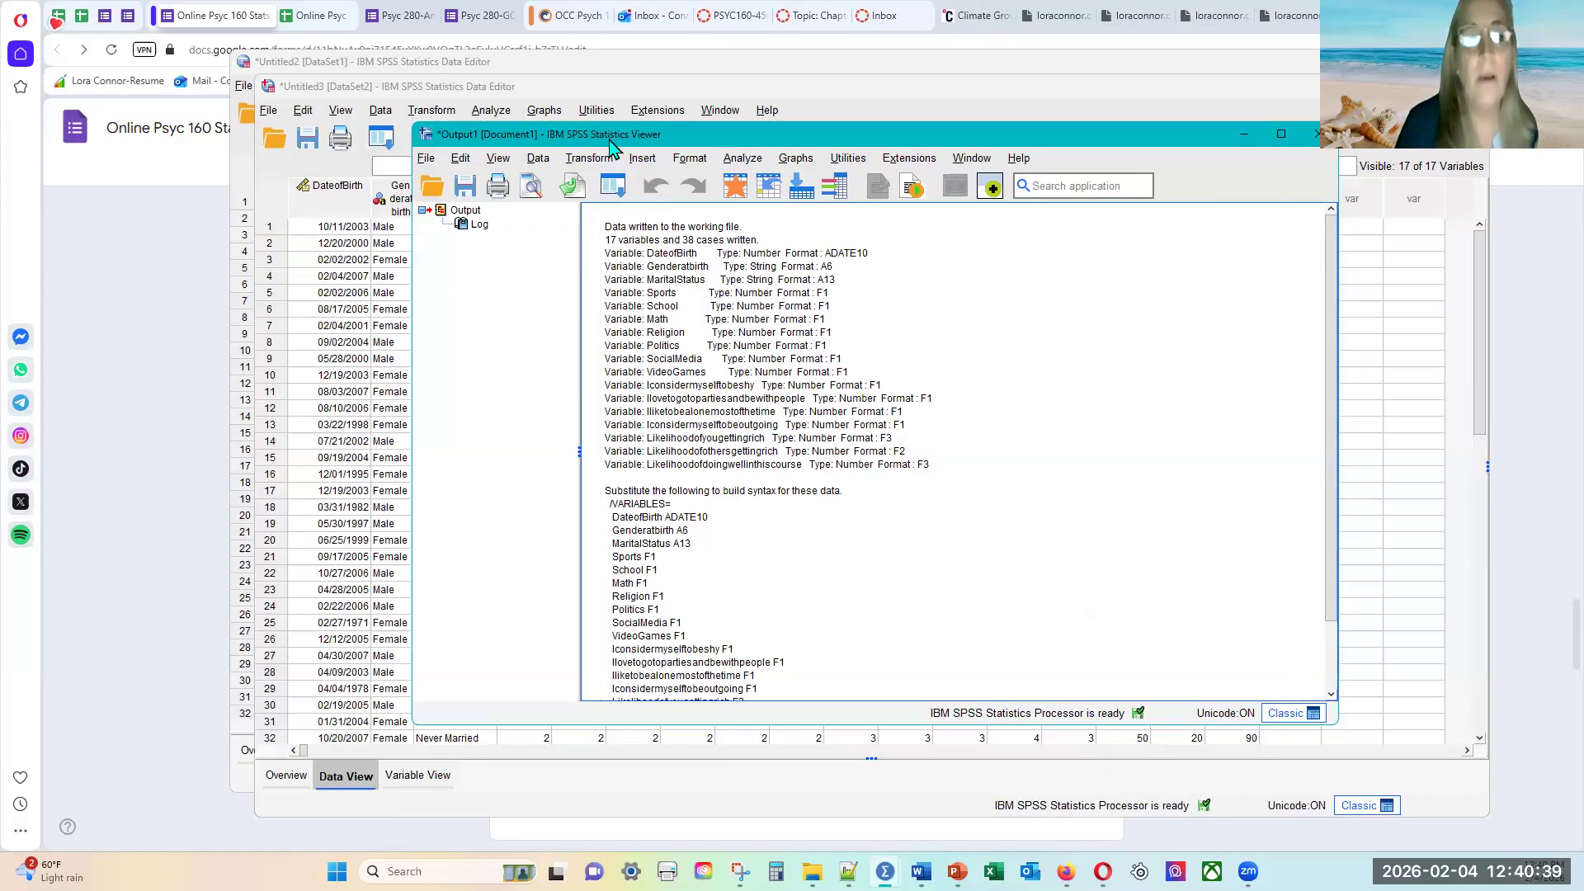
left_click(800, 632)
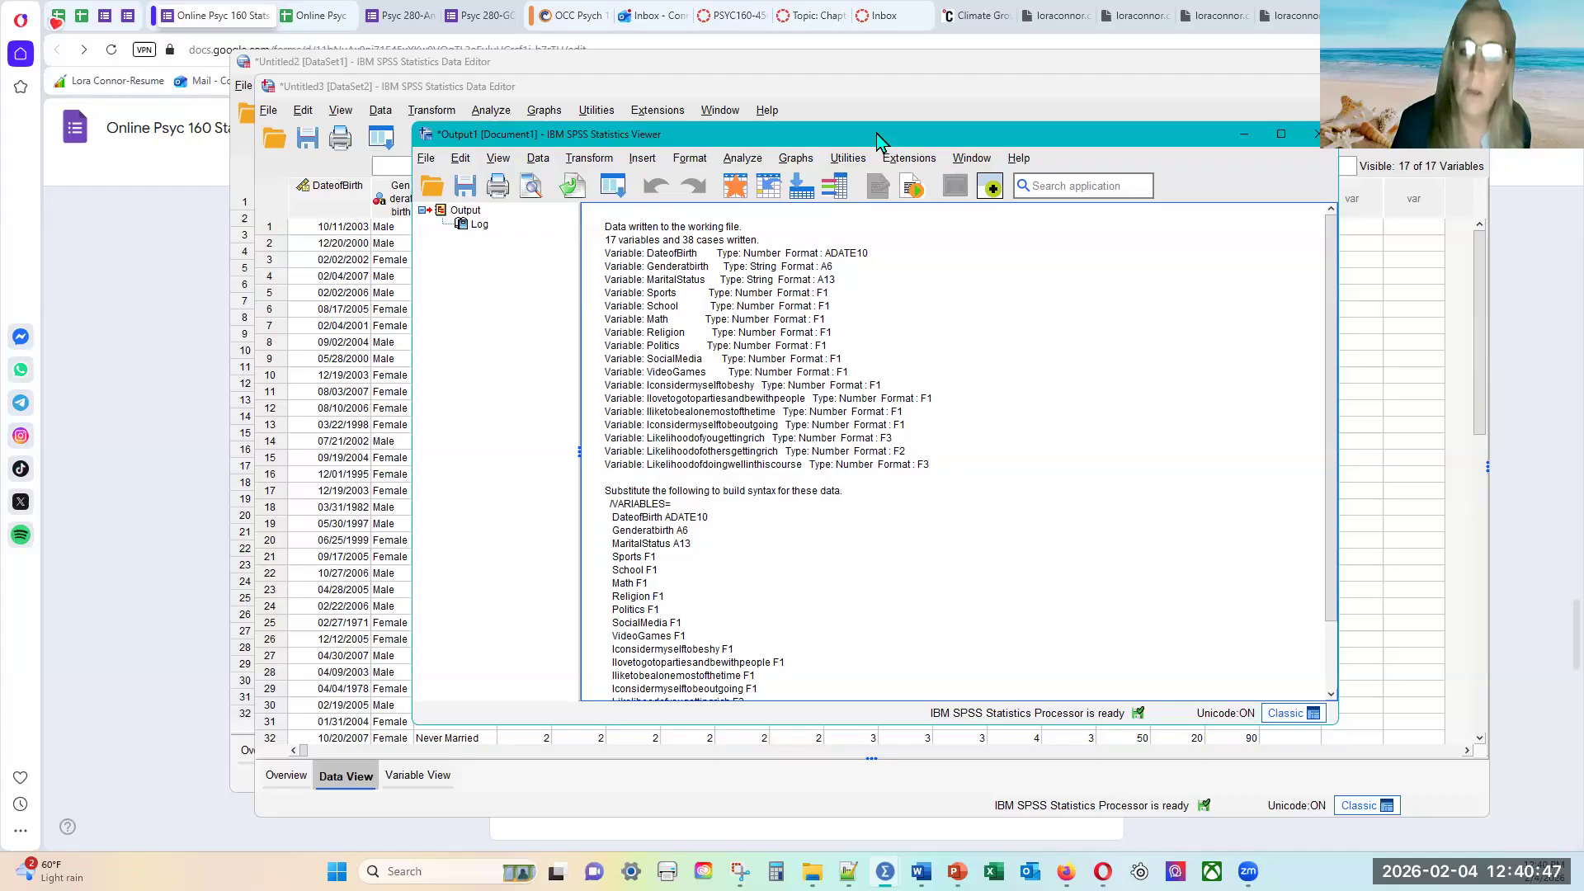
left_click_drag(878, 133, 850, 140)
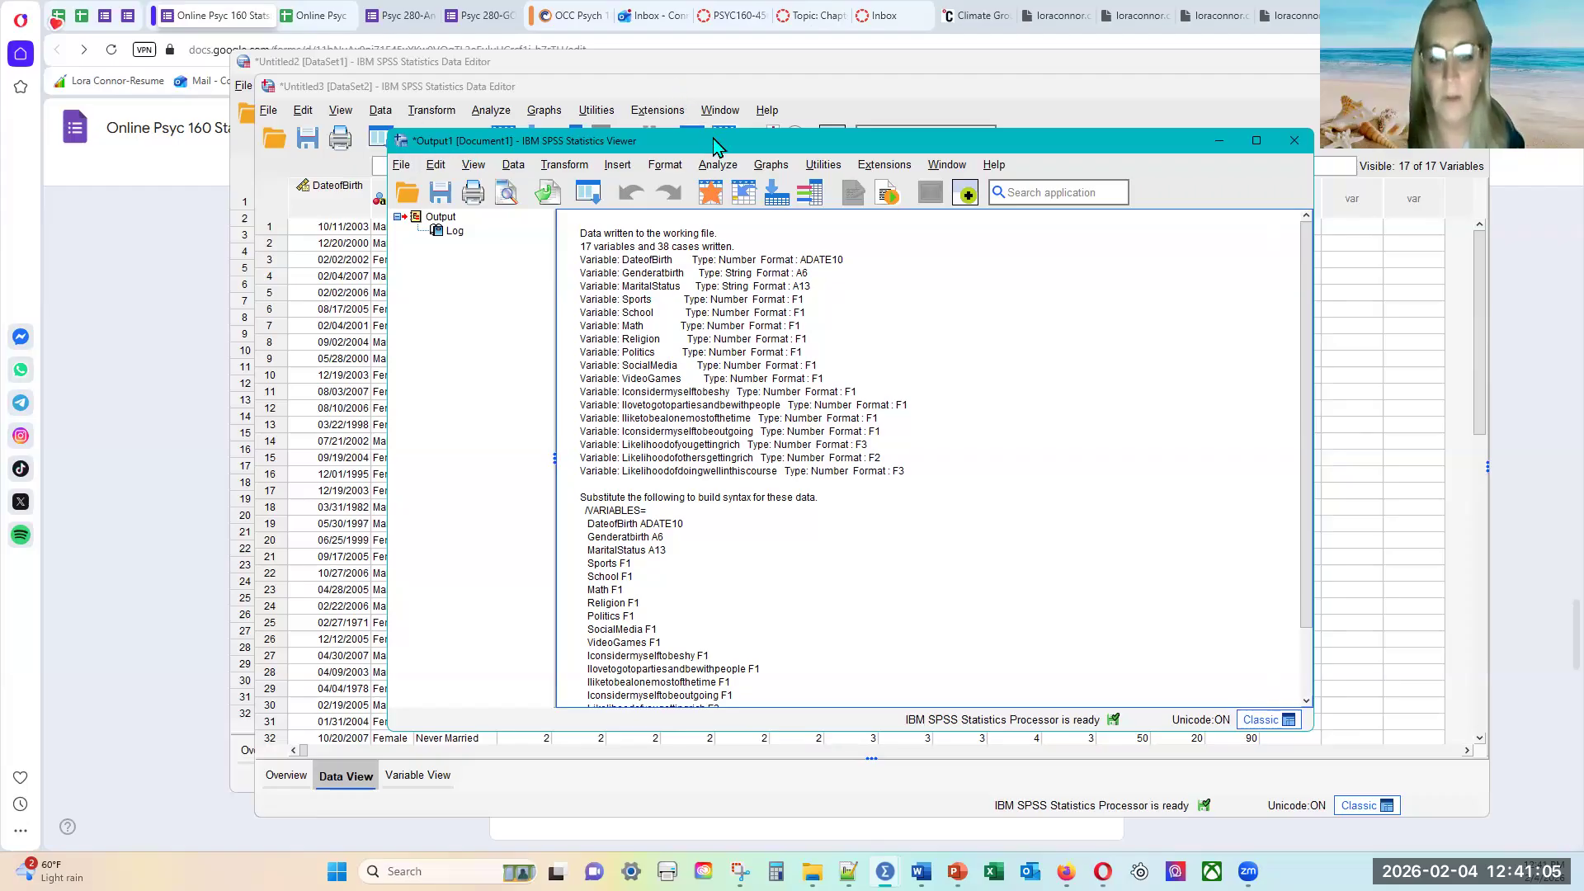
left_click_drag(712, 149, 364, 285)
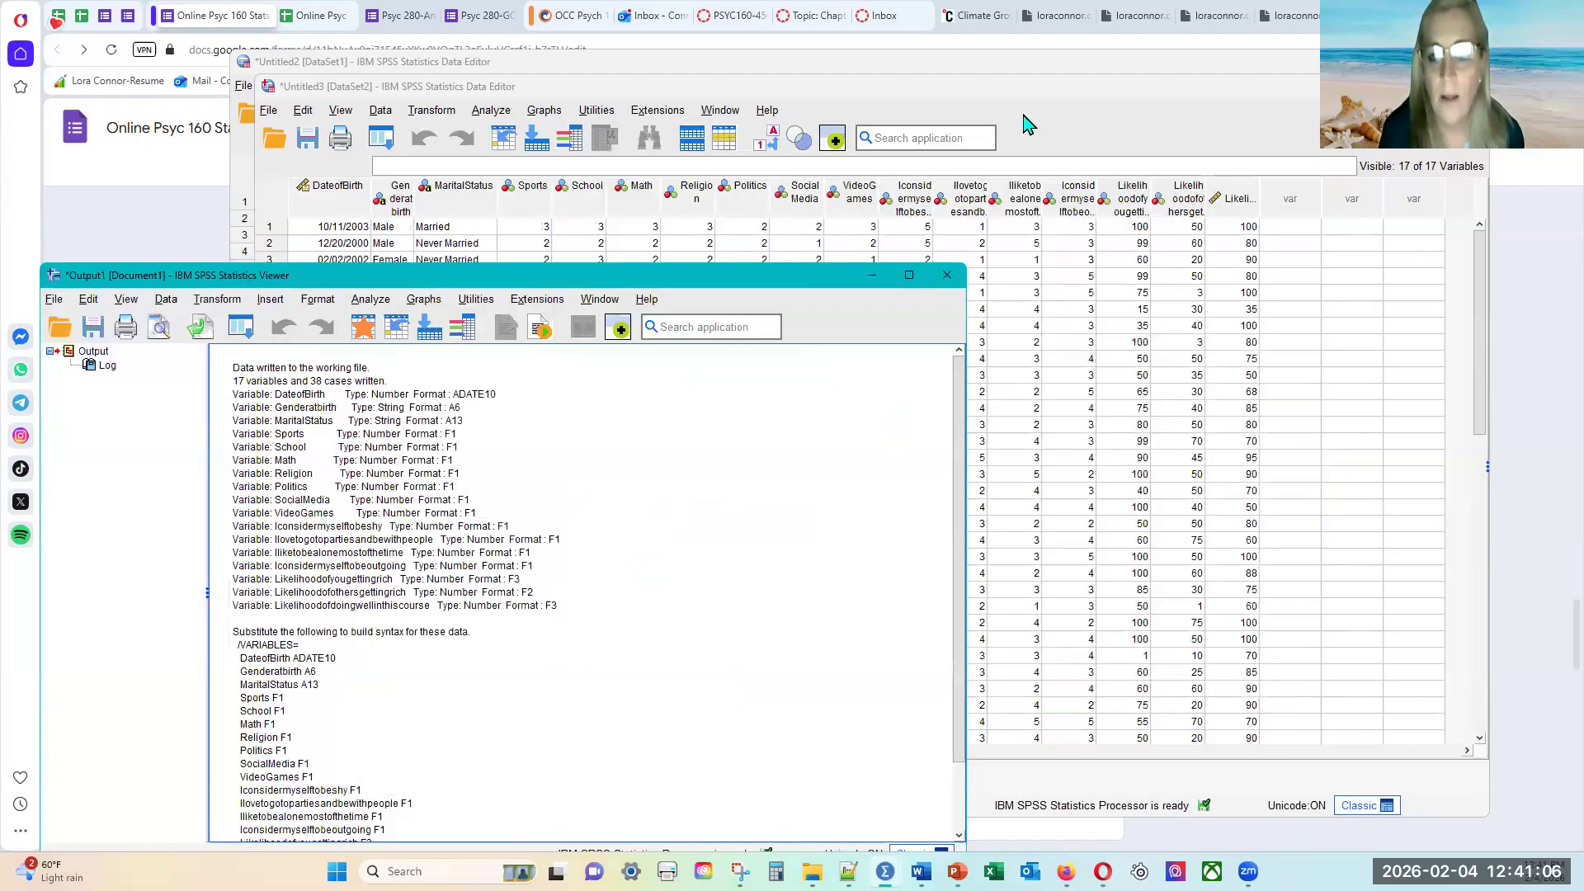
left_click(1067, 96)
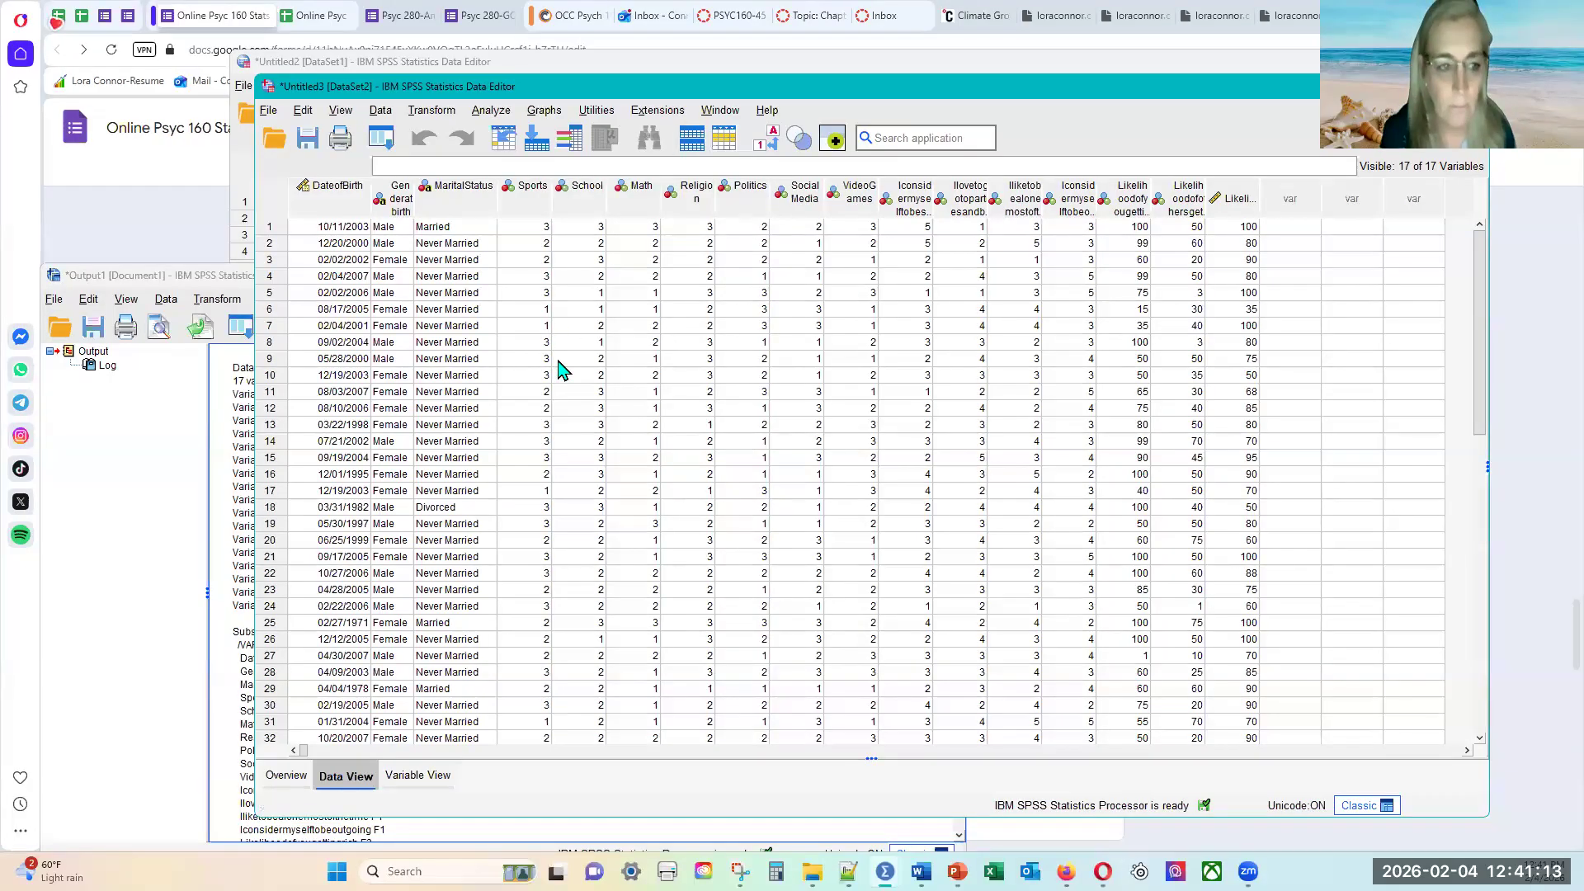
- Bring the output viewer back over the dataset, review the import log down to its end, and minimize the viewer
left_click_drag(179, 276, 275, 87)
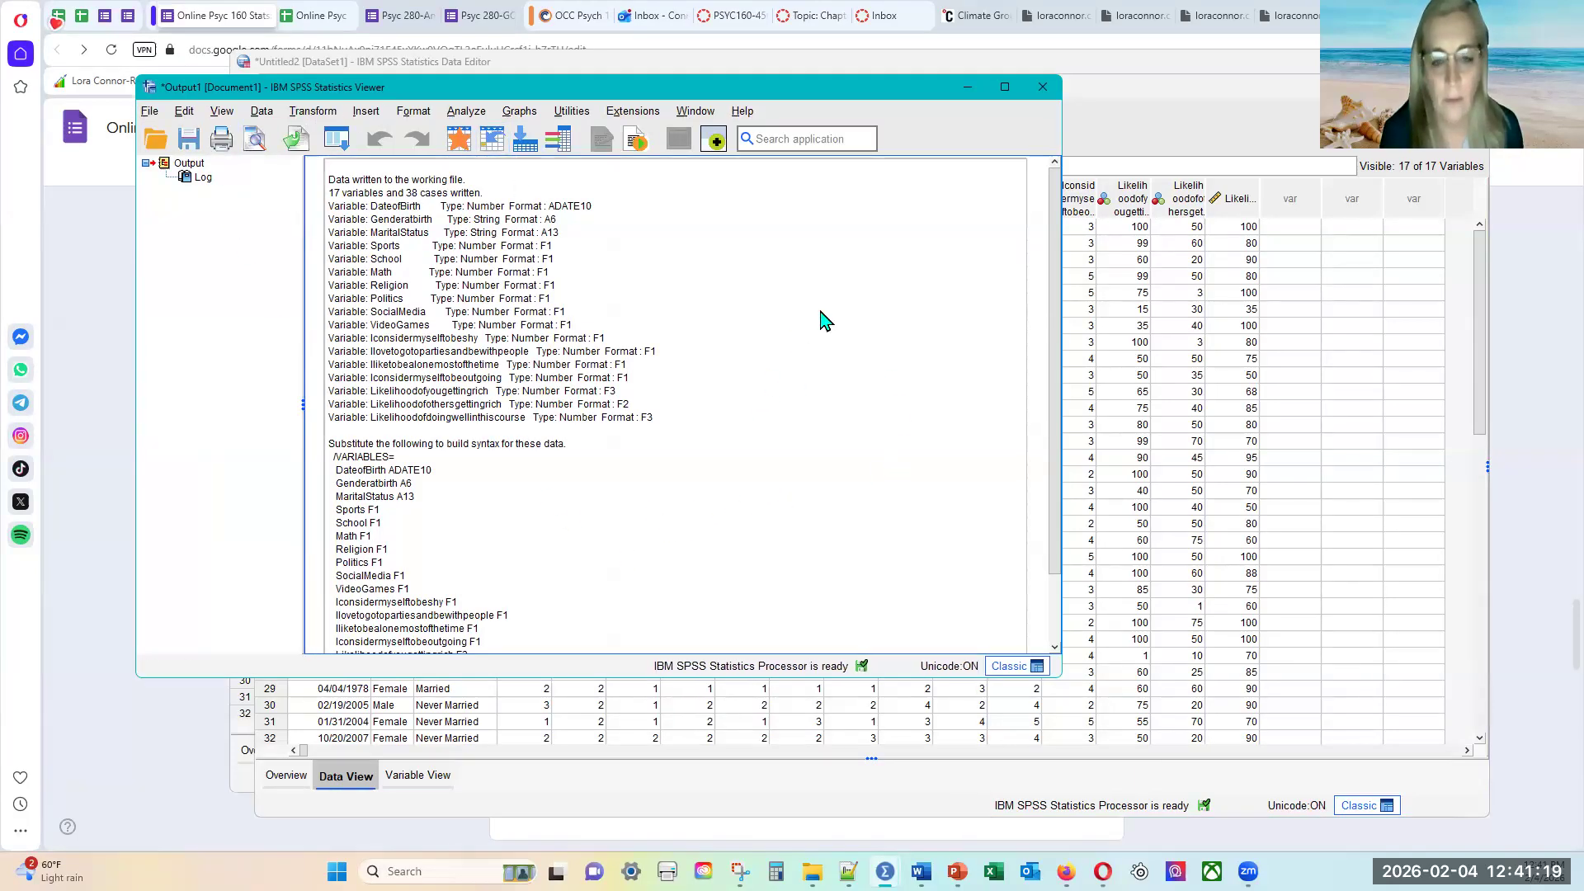
left_click_drag(691, 97, 944, 142)
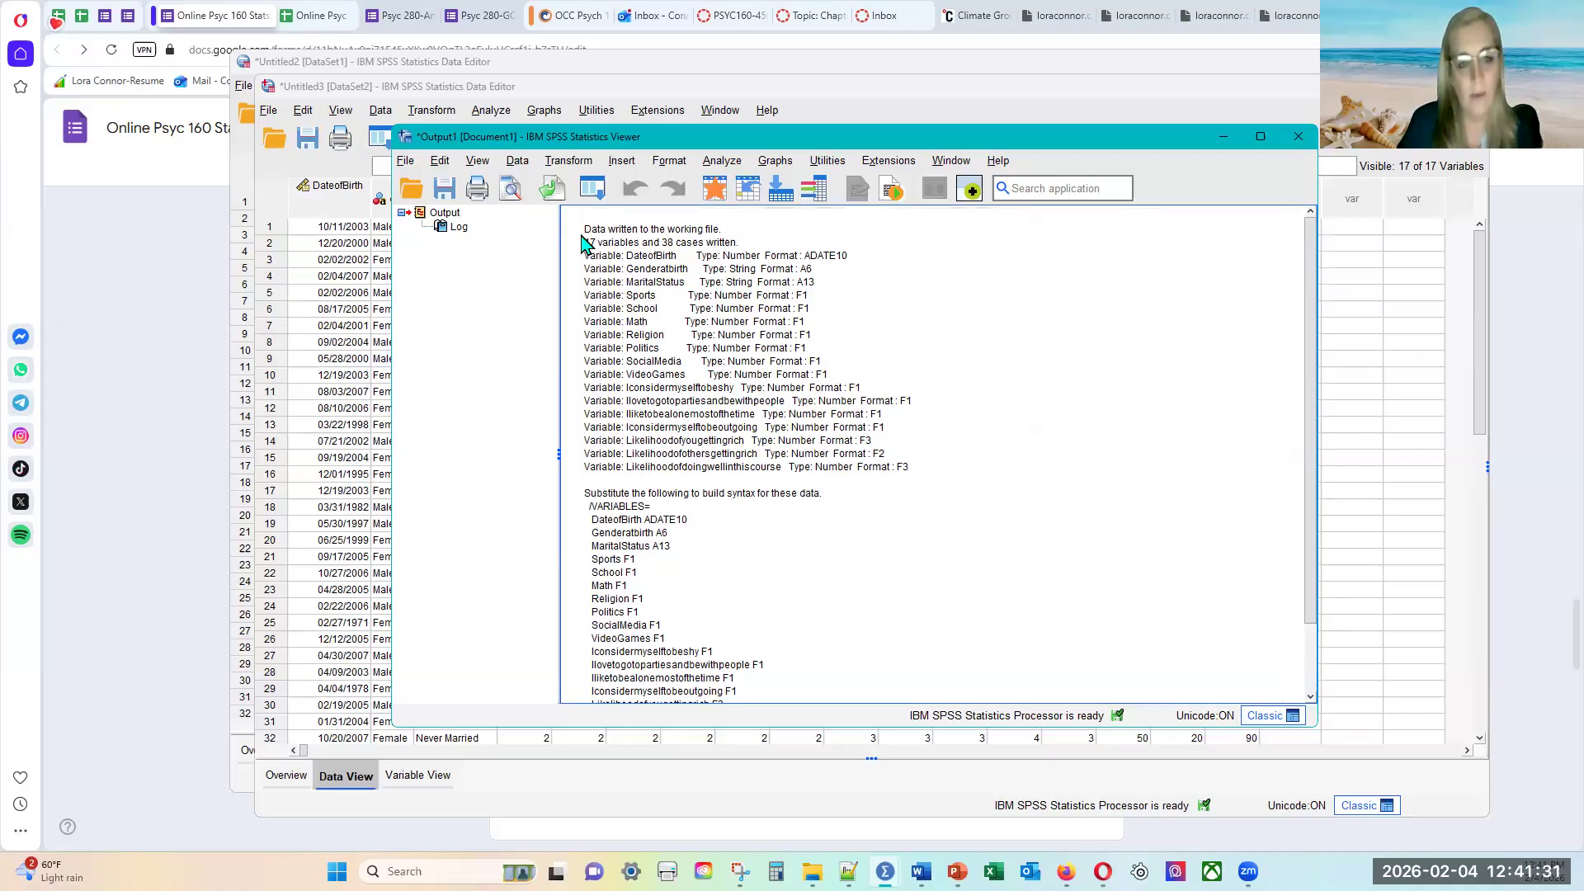
left_click_drag(588, 231, 586, 227)
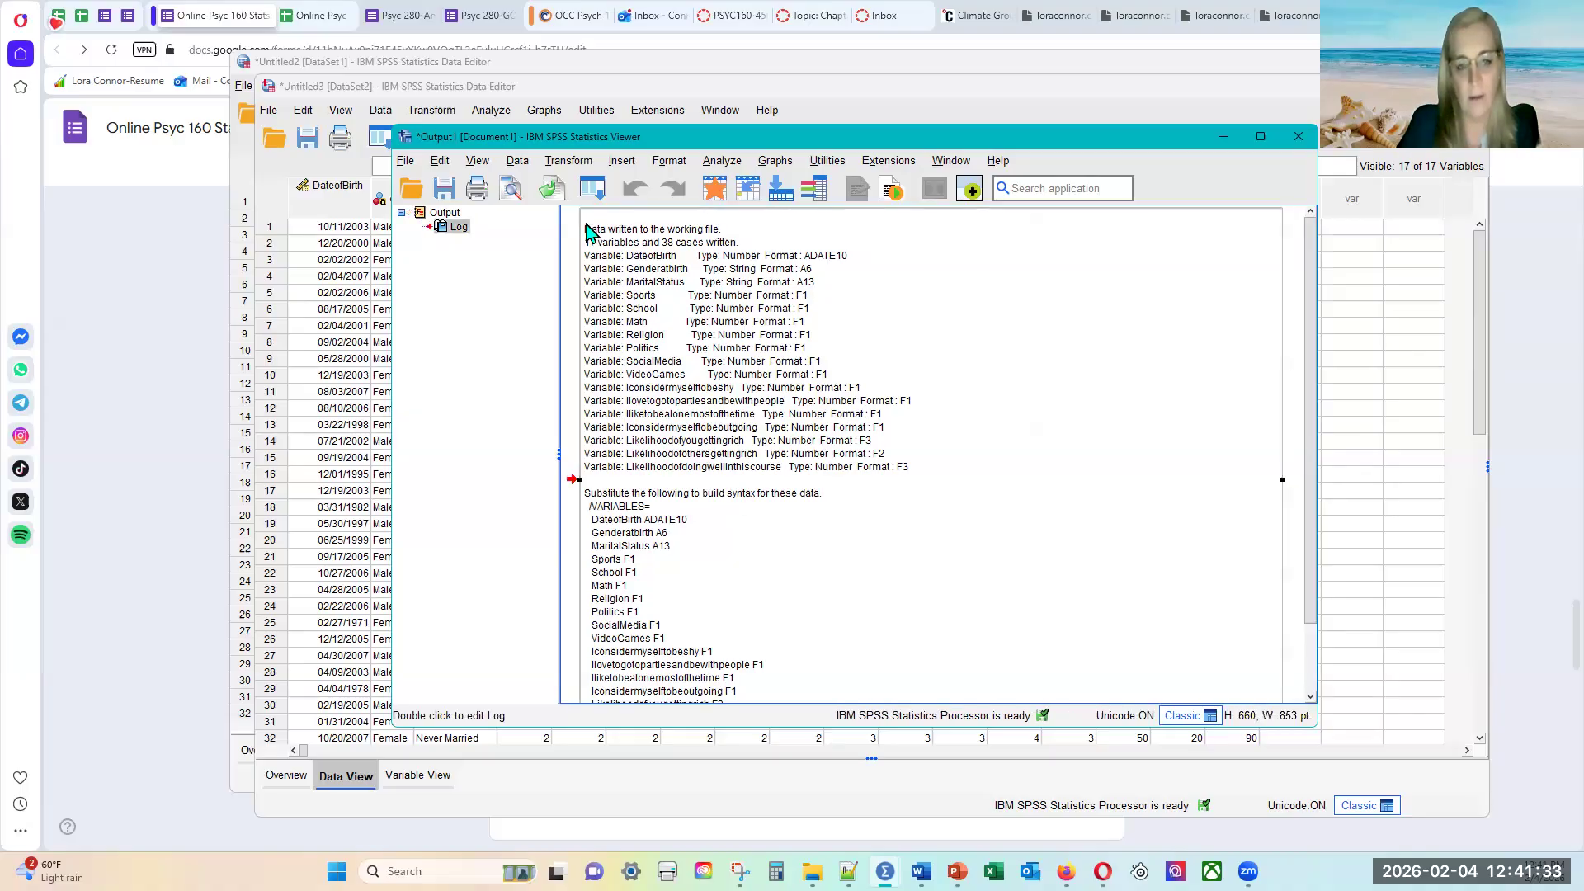
scroll(920, 558, "down", 2)
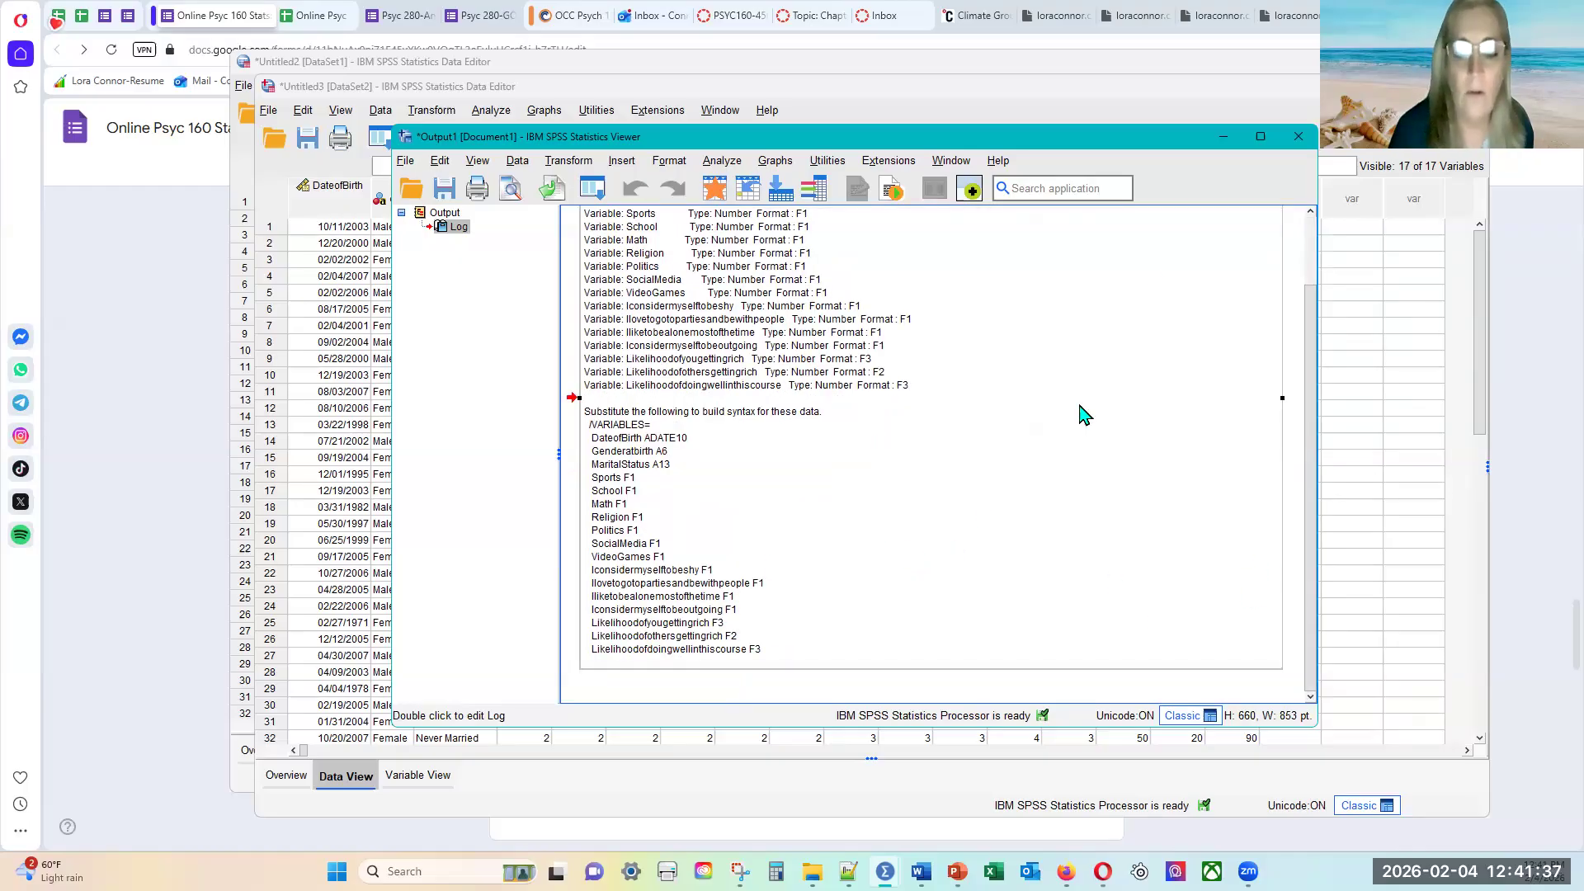
left_click(1224, 138)
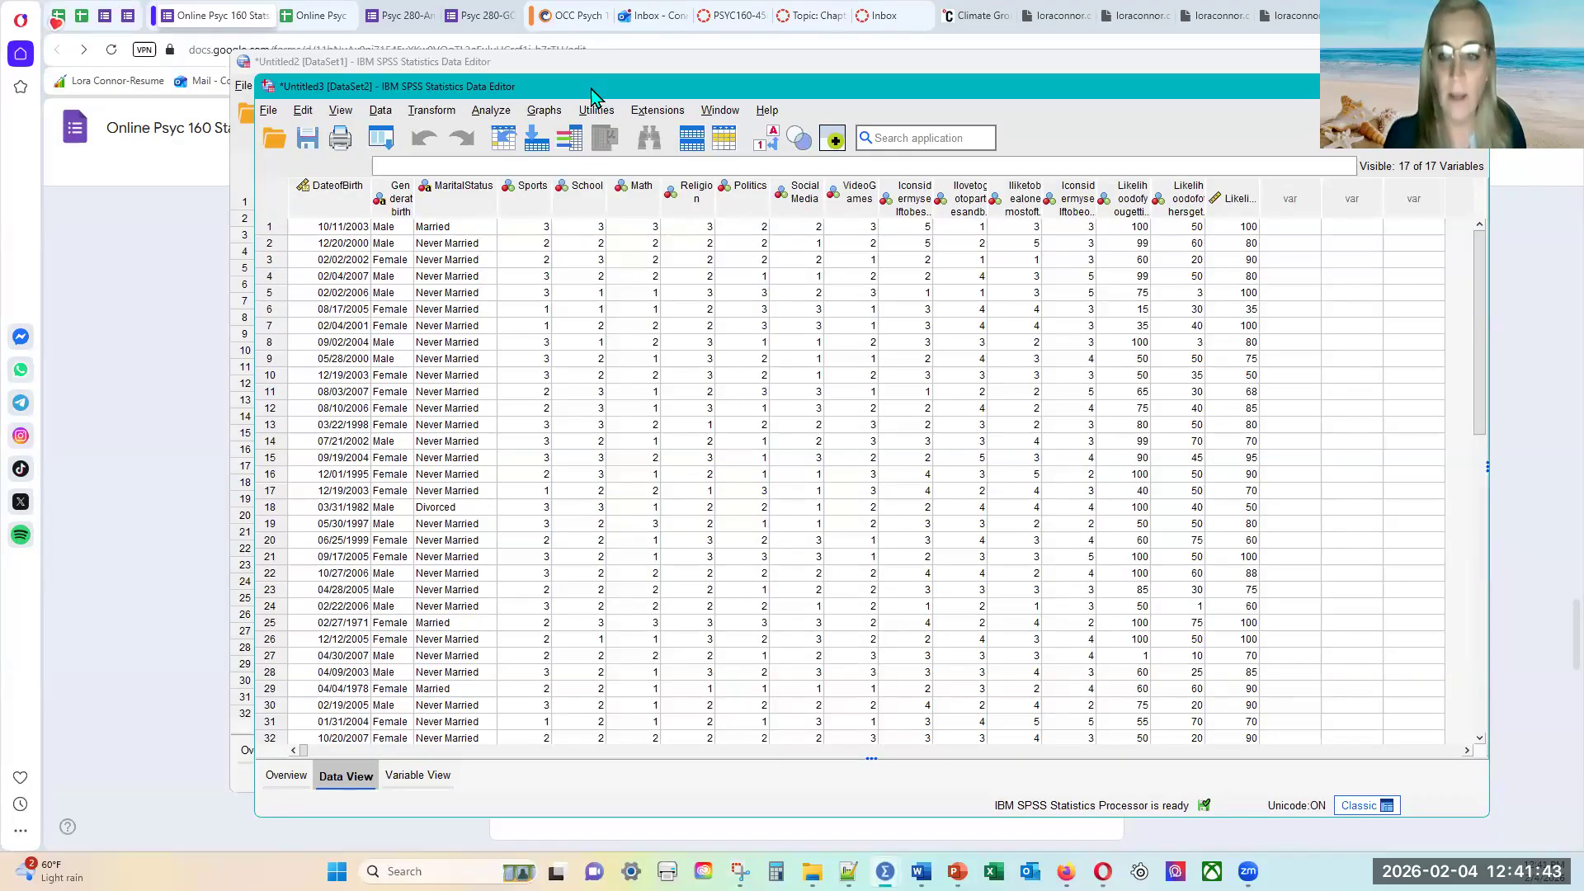
- Reposition the new dataset's window and widen the three Likelihood columns so their variable names are readable
left_click_drag(591, 93, 475, 93)
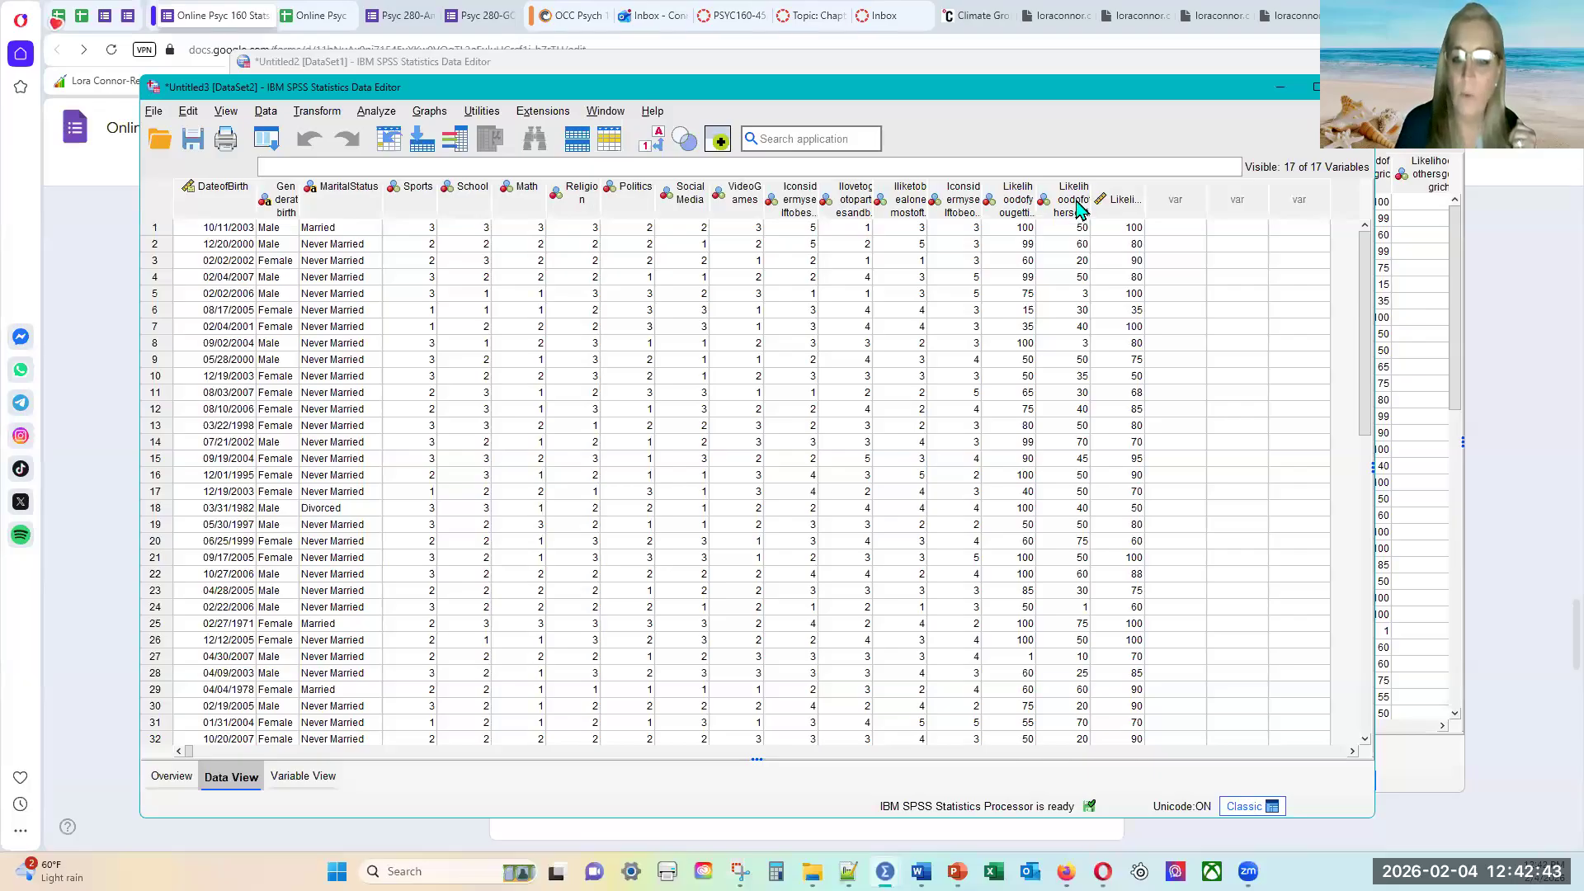
left_click_drag(1038, 205, 1062, 207)
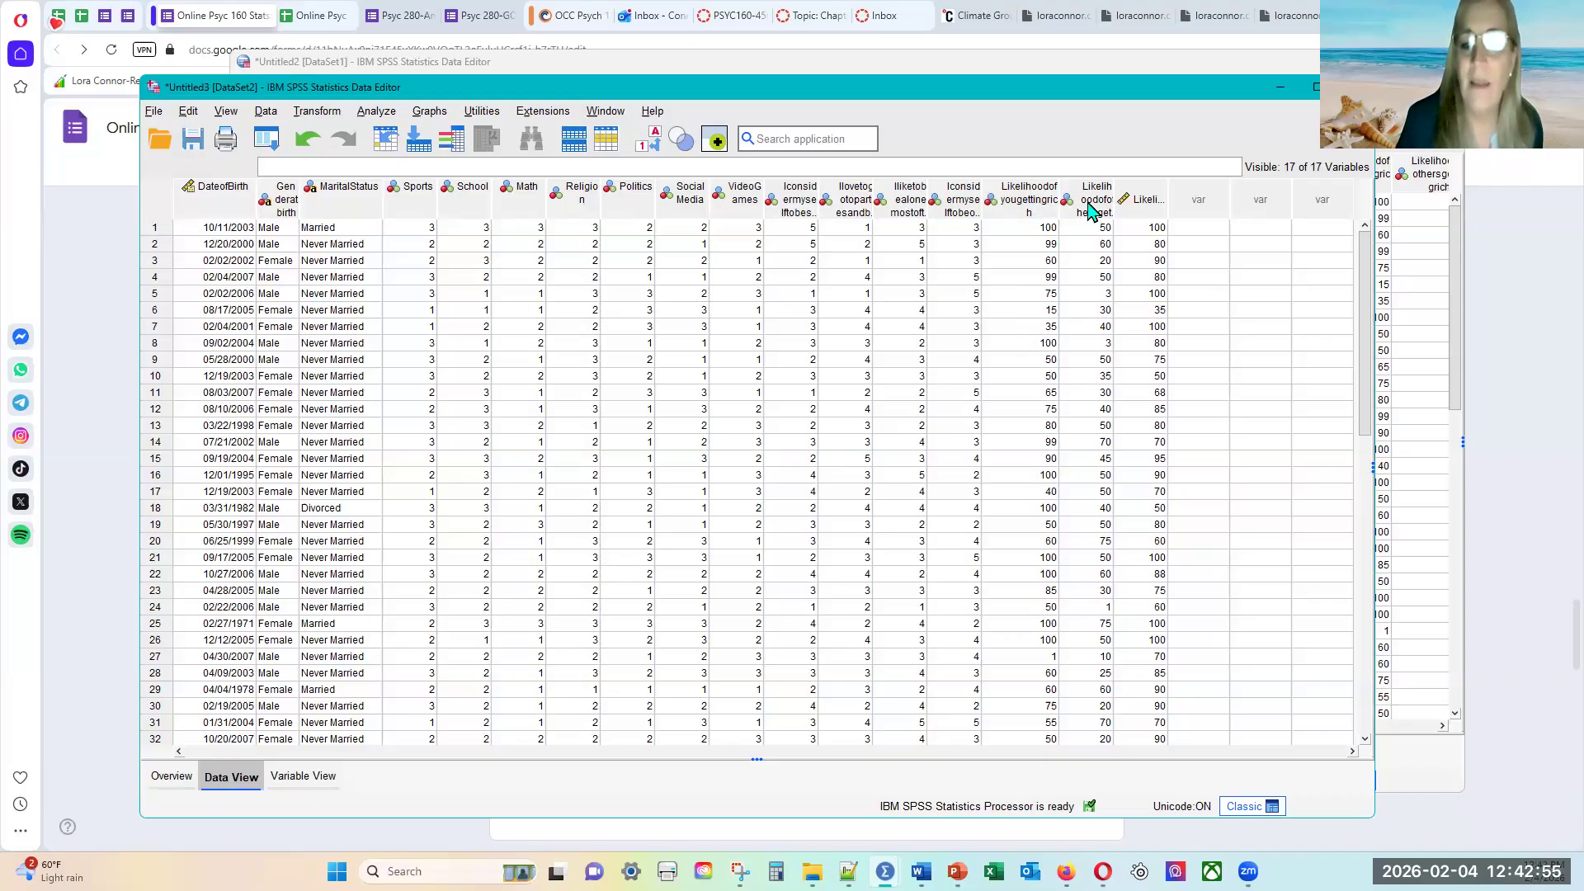
left_click_drag(1115, 195, 1138, 195)
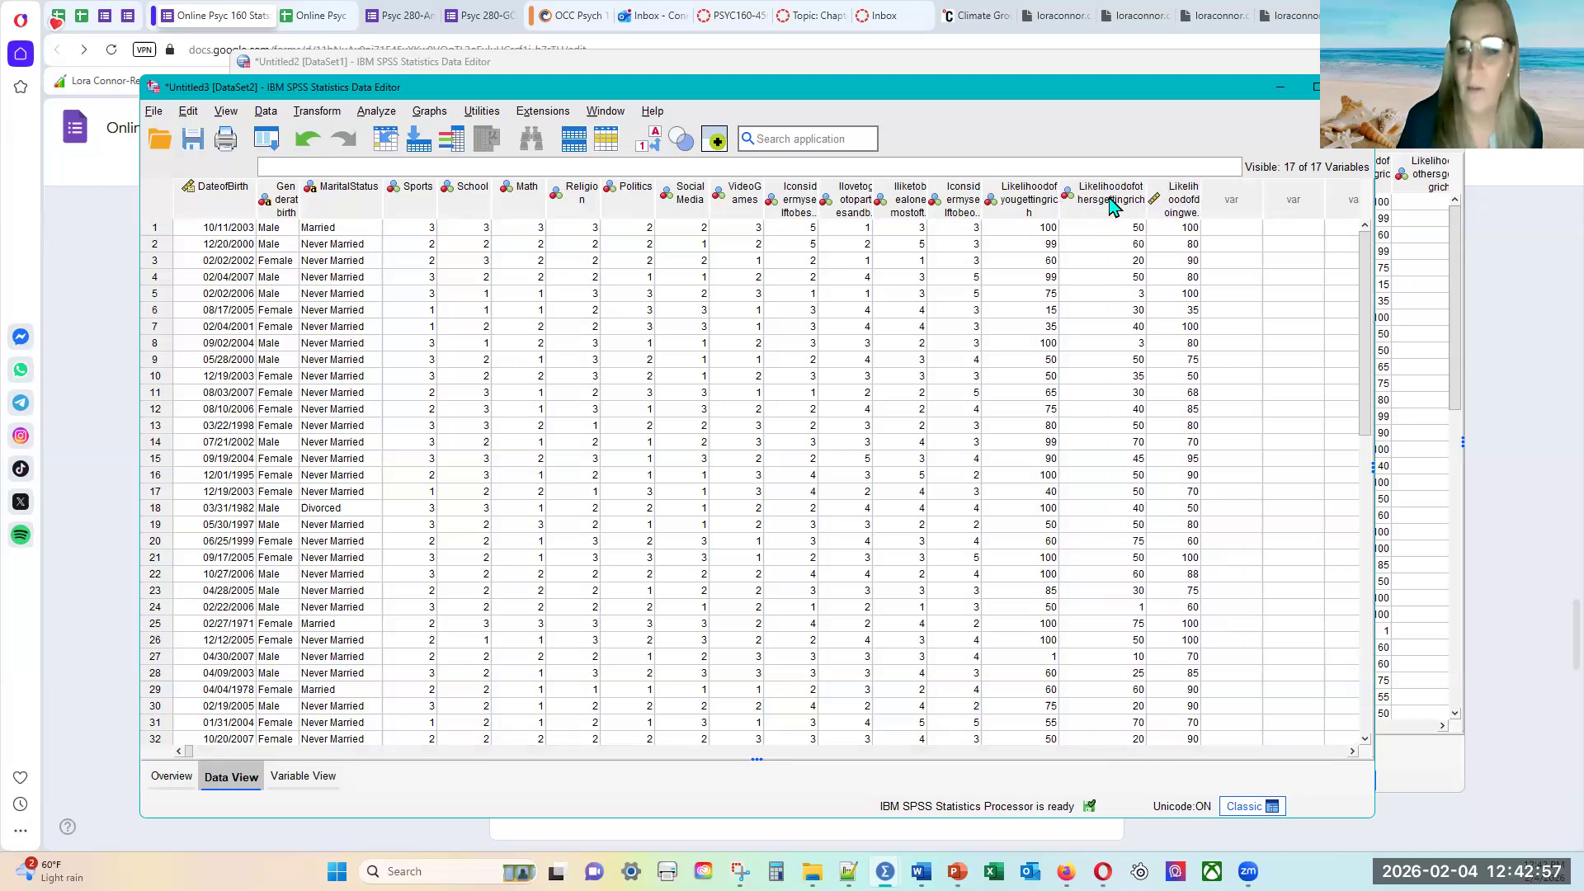
left_click(1188, 204)
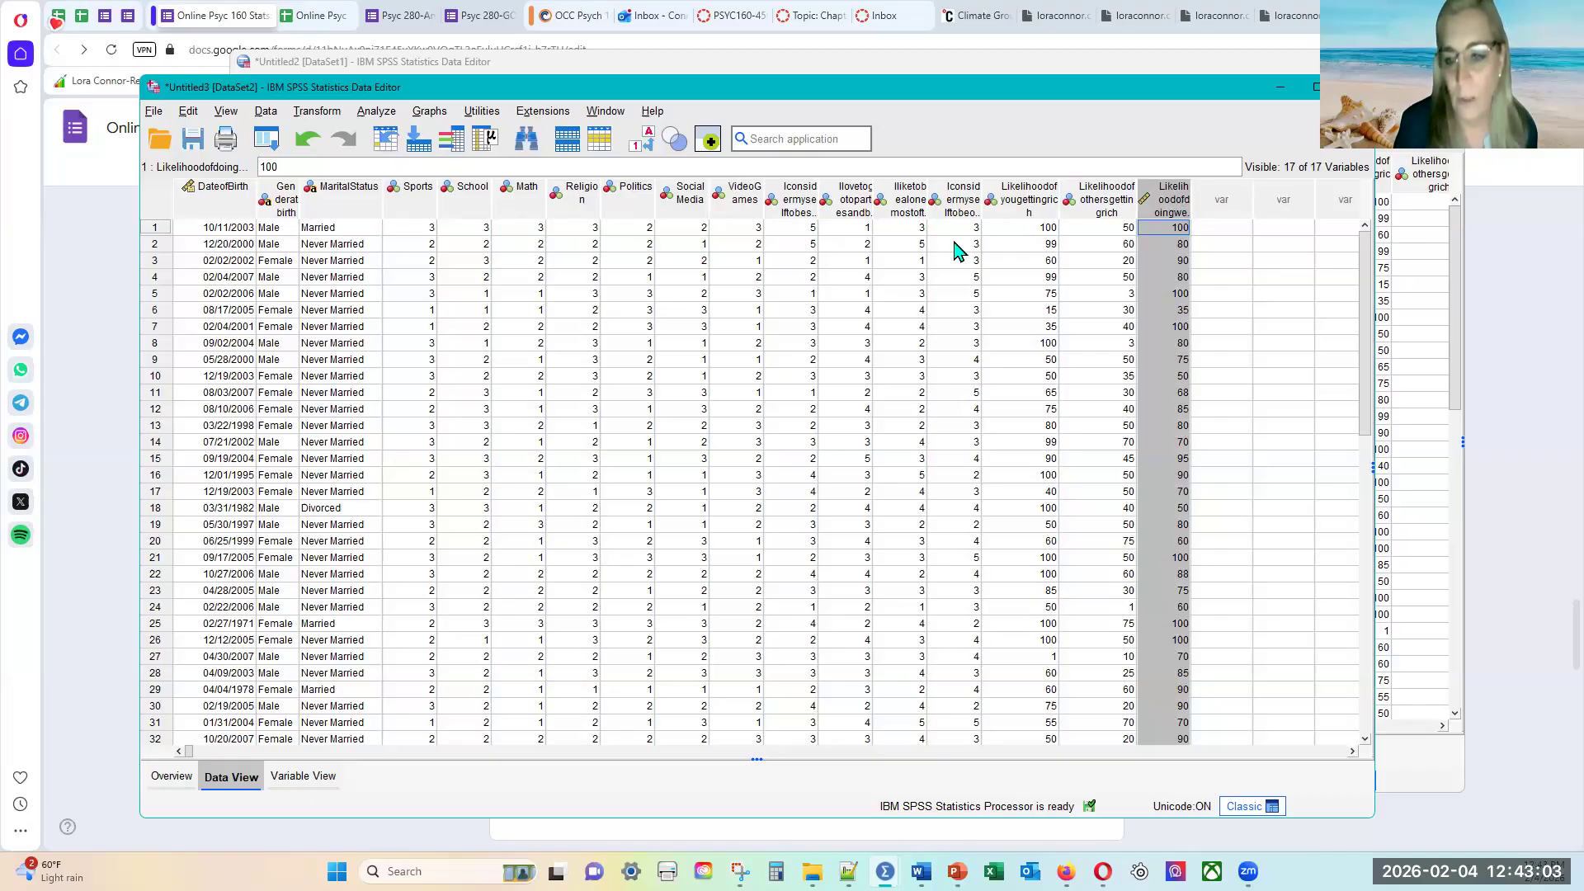
left_click_drag(1191, 197, 1259, 206)
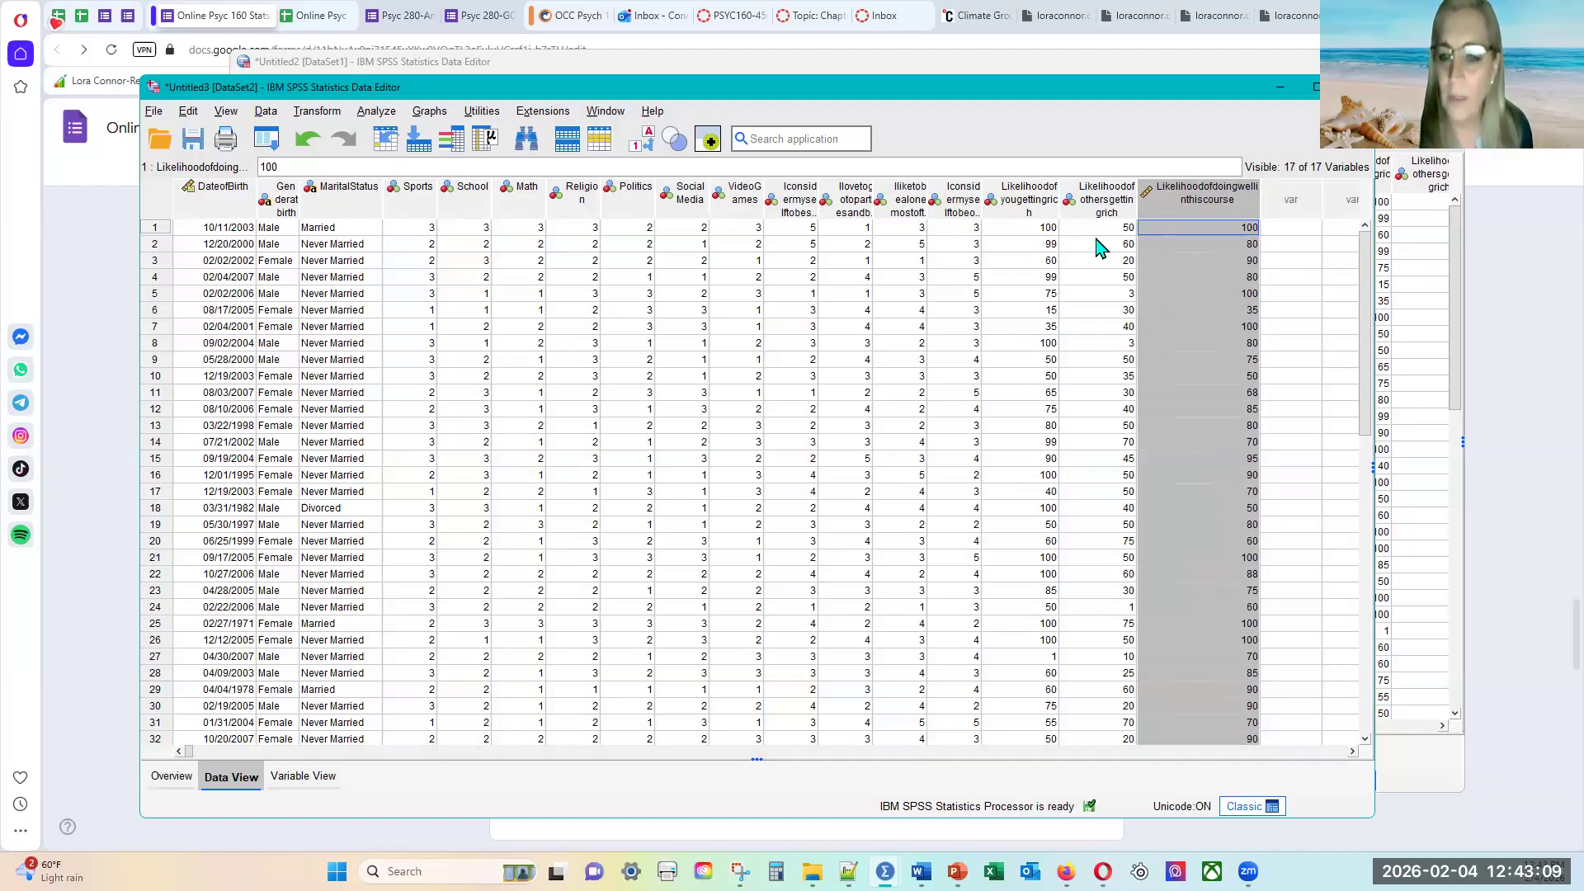
- Highlight the getting-rich and doing-well Likelihood columns and the four personality statement columns to examine their measurement level icons
left_click(1015, 206)
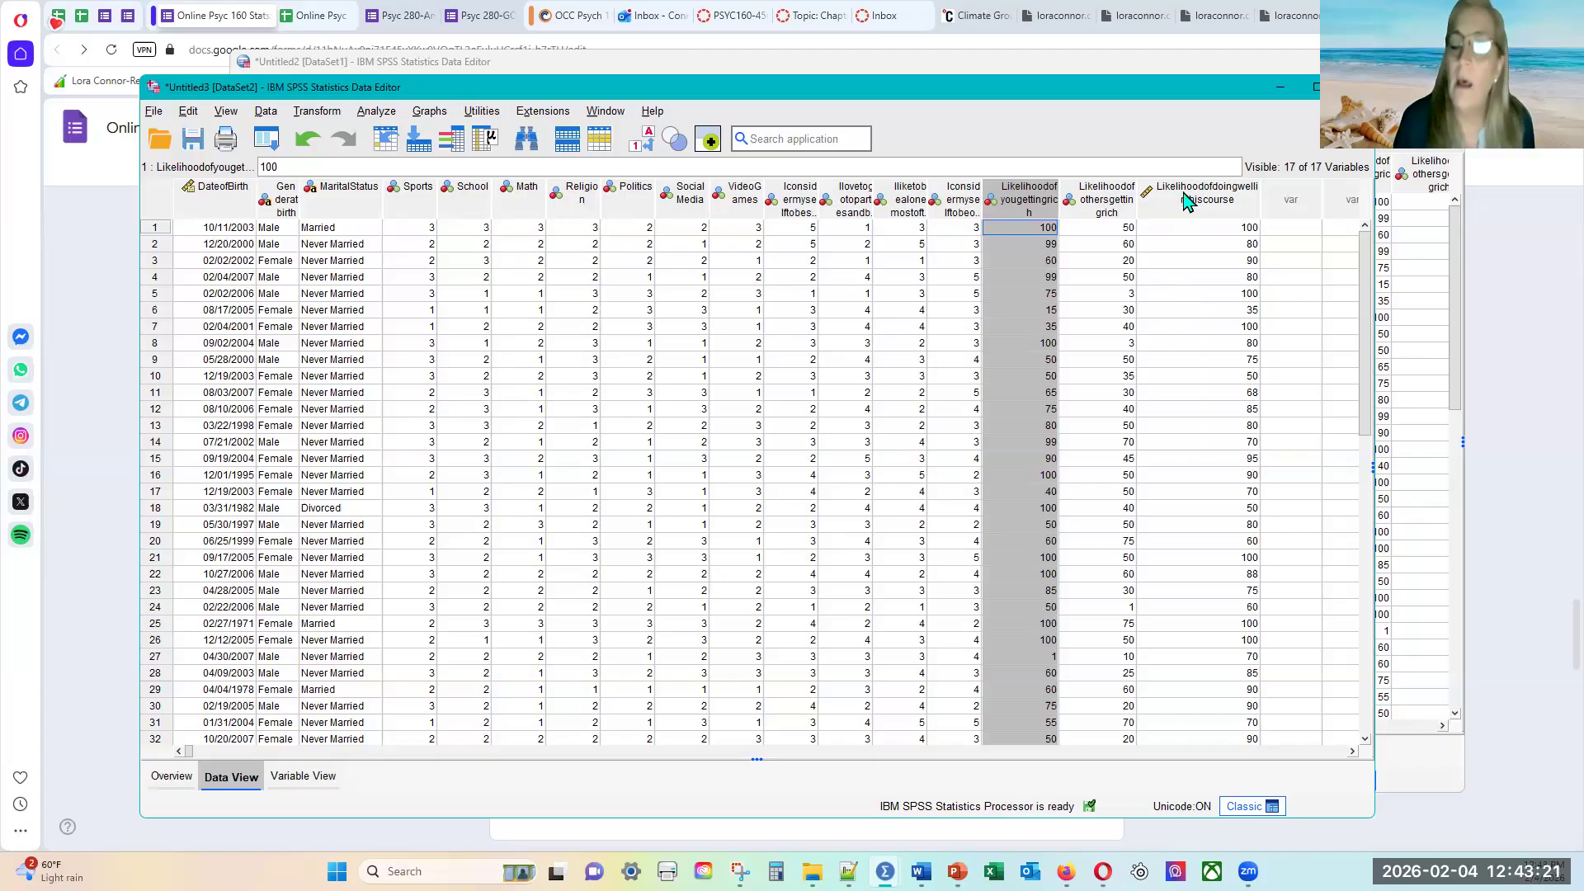
left_click(1160, 200)
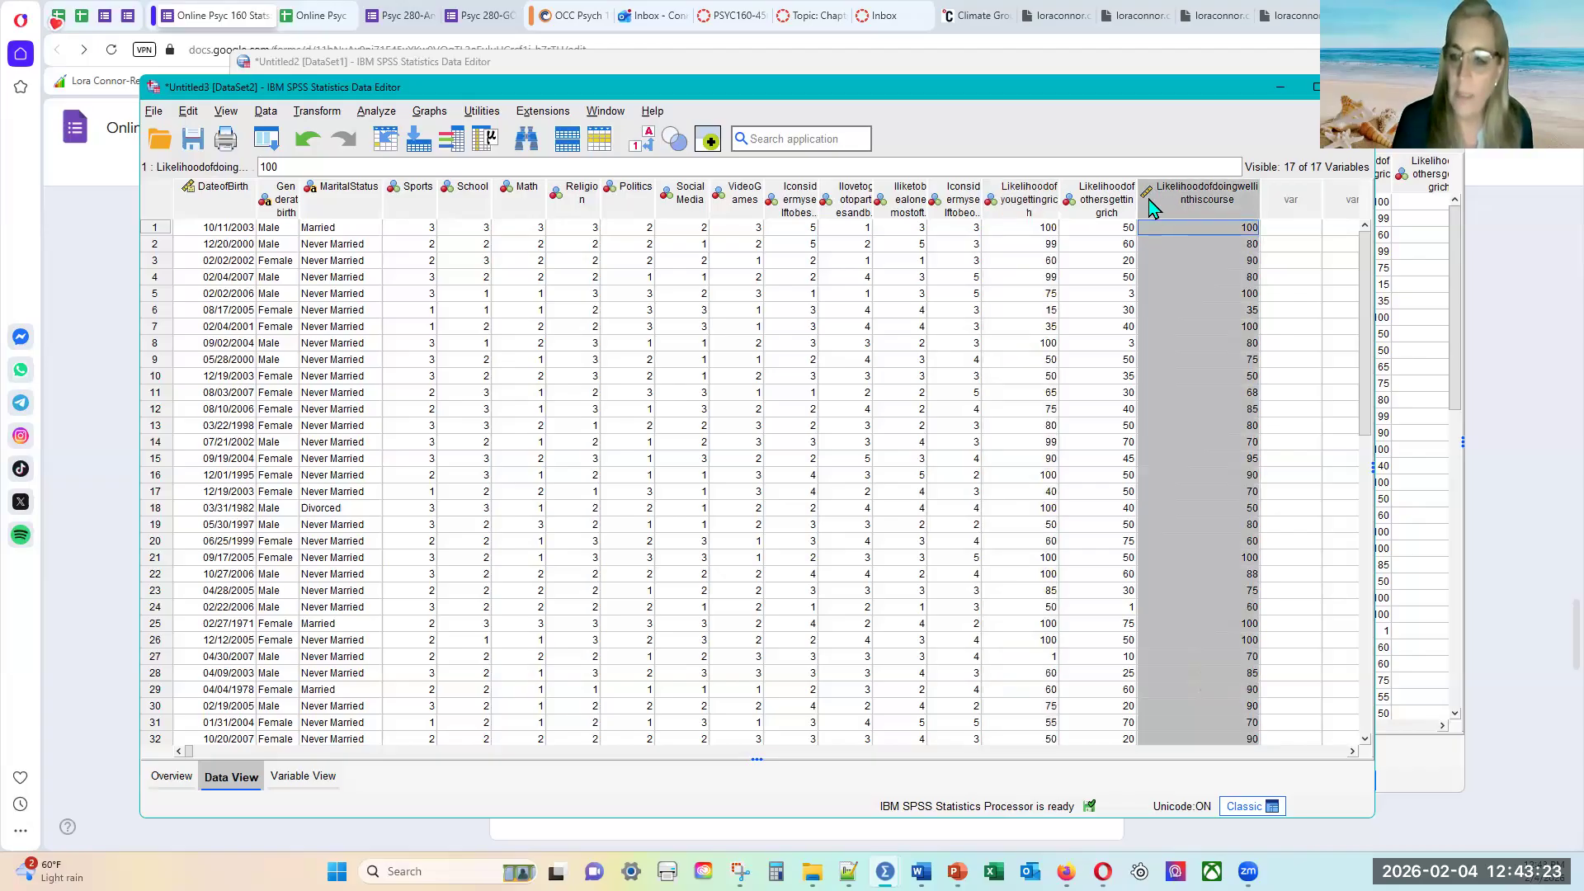
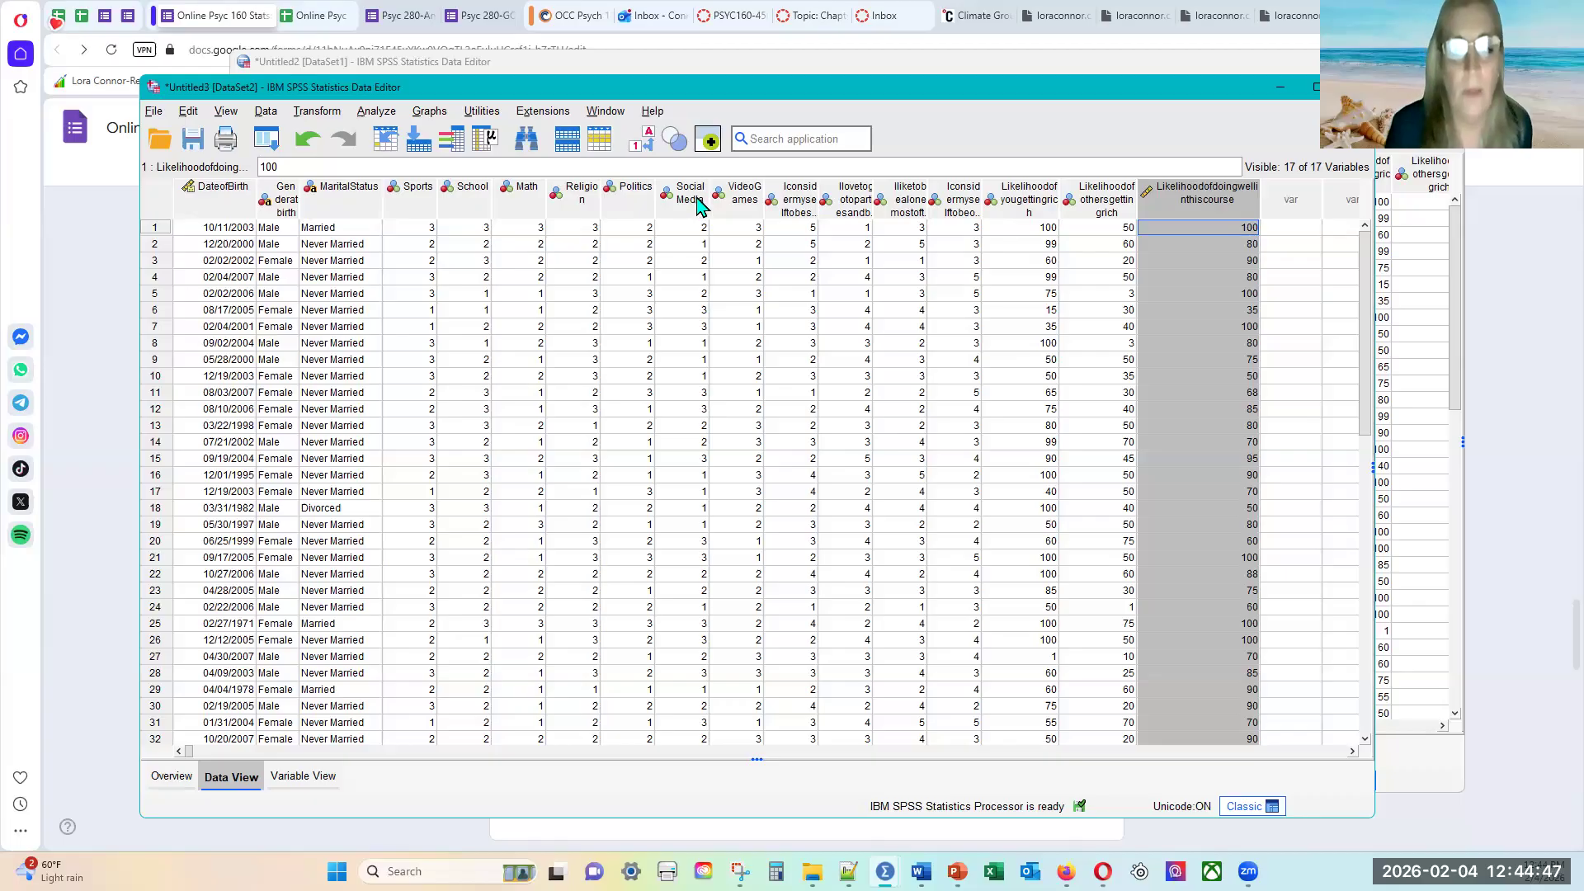
left_click(796, 196)
left_click(862, 196)
left_click(903, 194)
left_click(957, 198)
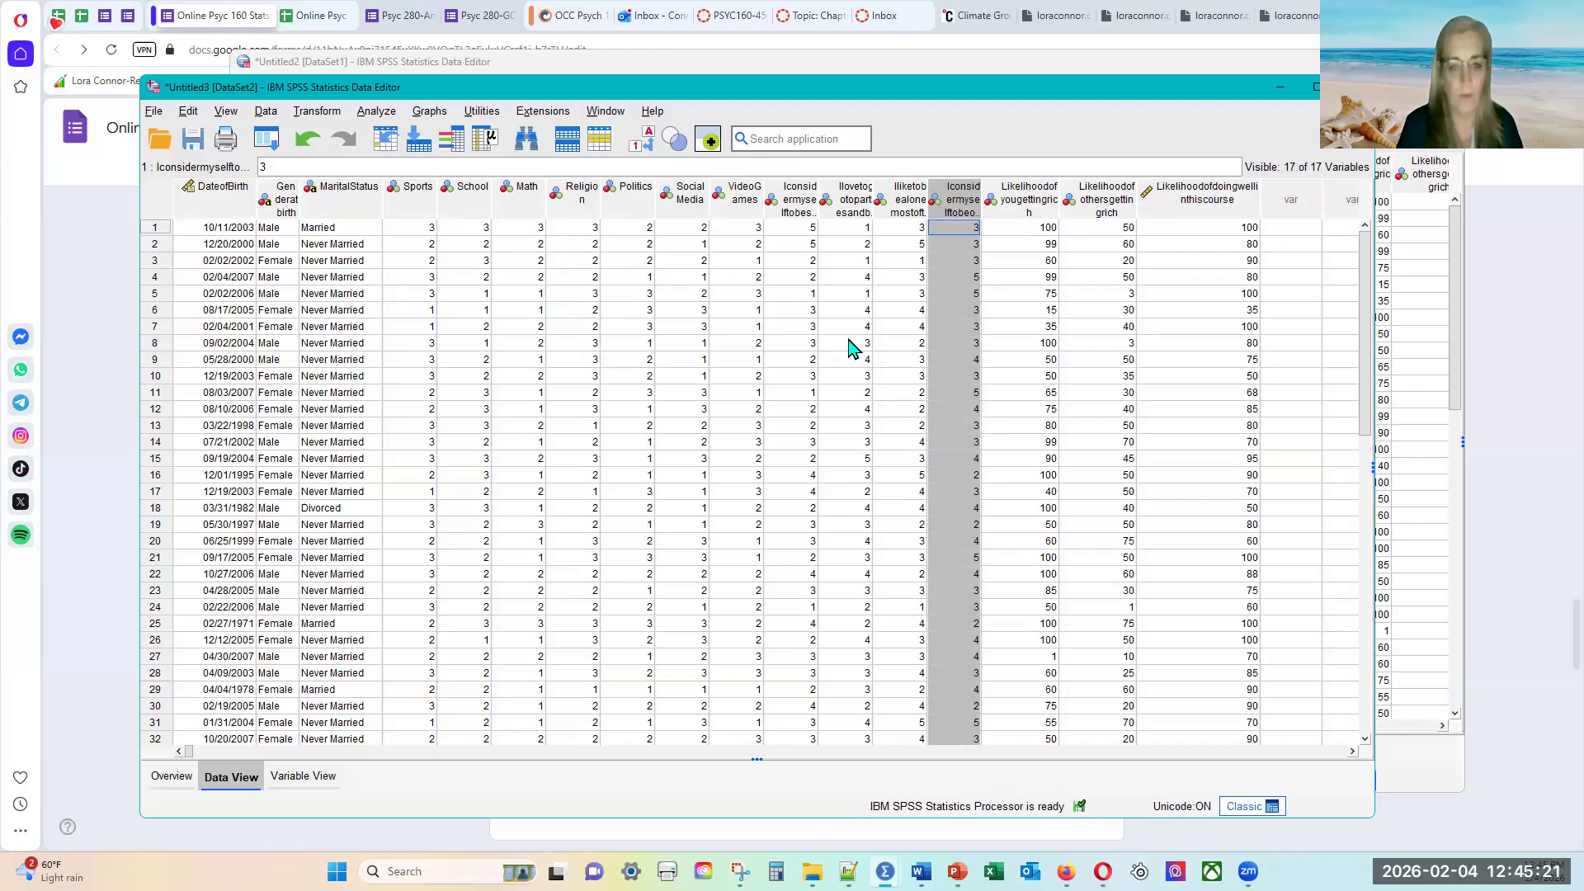
- Compare the new dataset's Data View with its Variable View, and select the DateofBirth row in Variable View
left_click(283, 782)
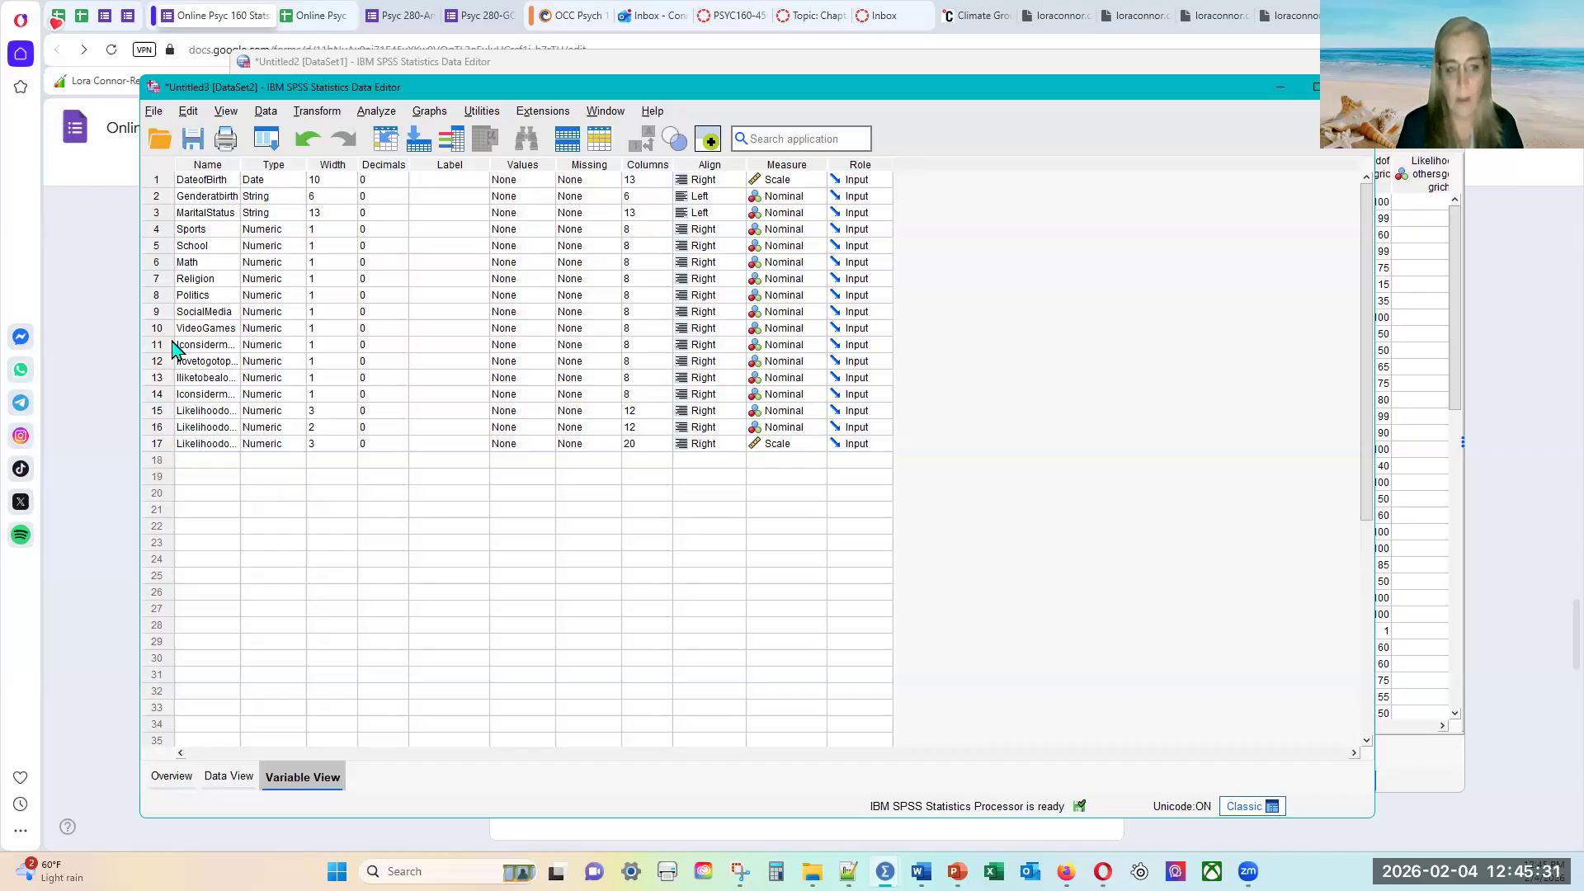
left_click(224, 777)
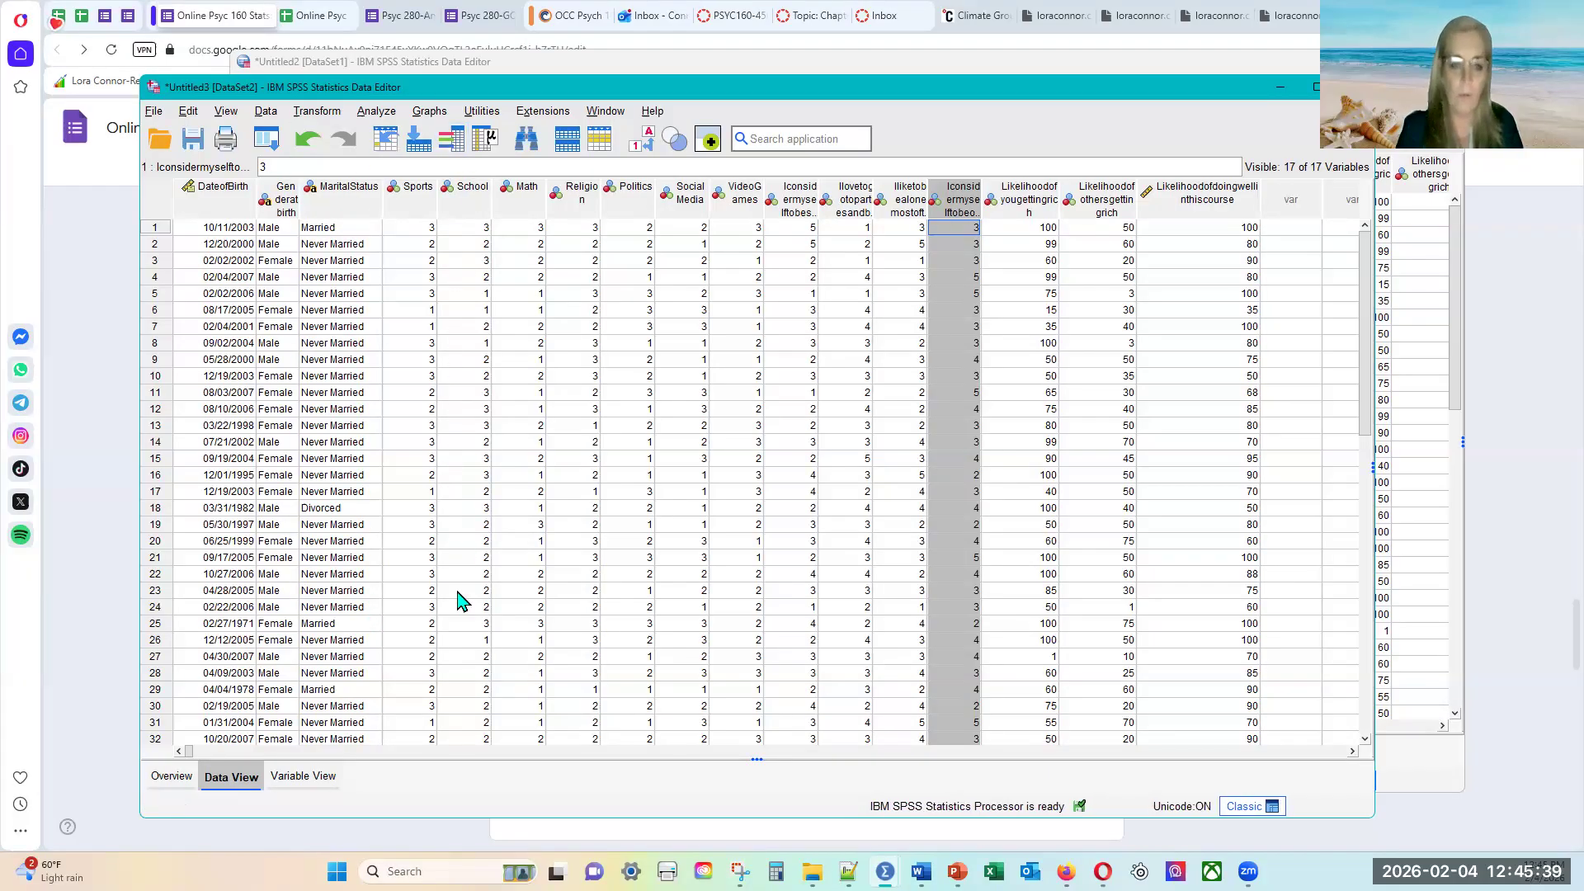
left_click(303, 776)
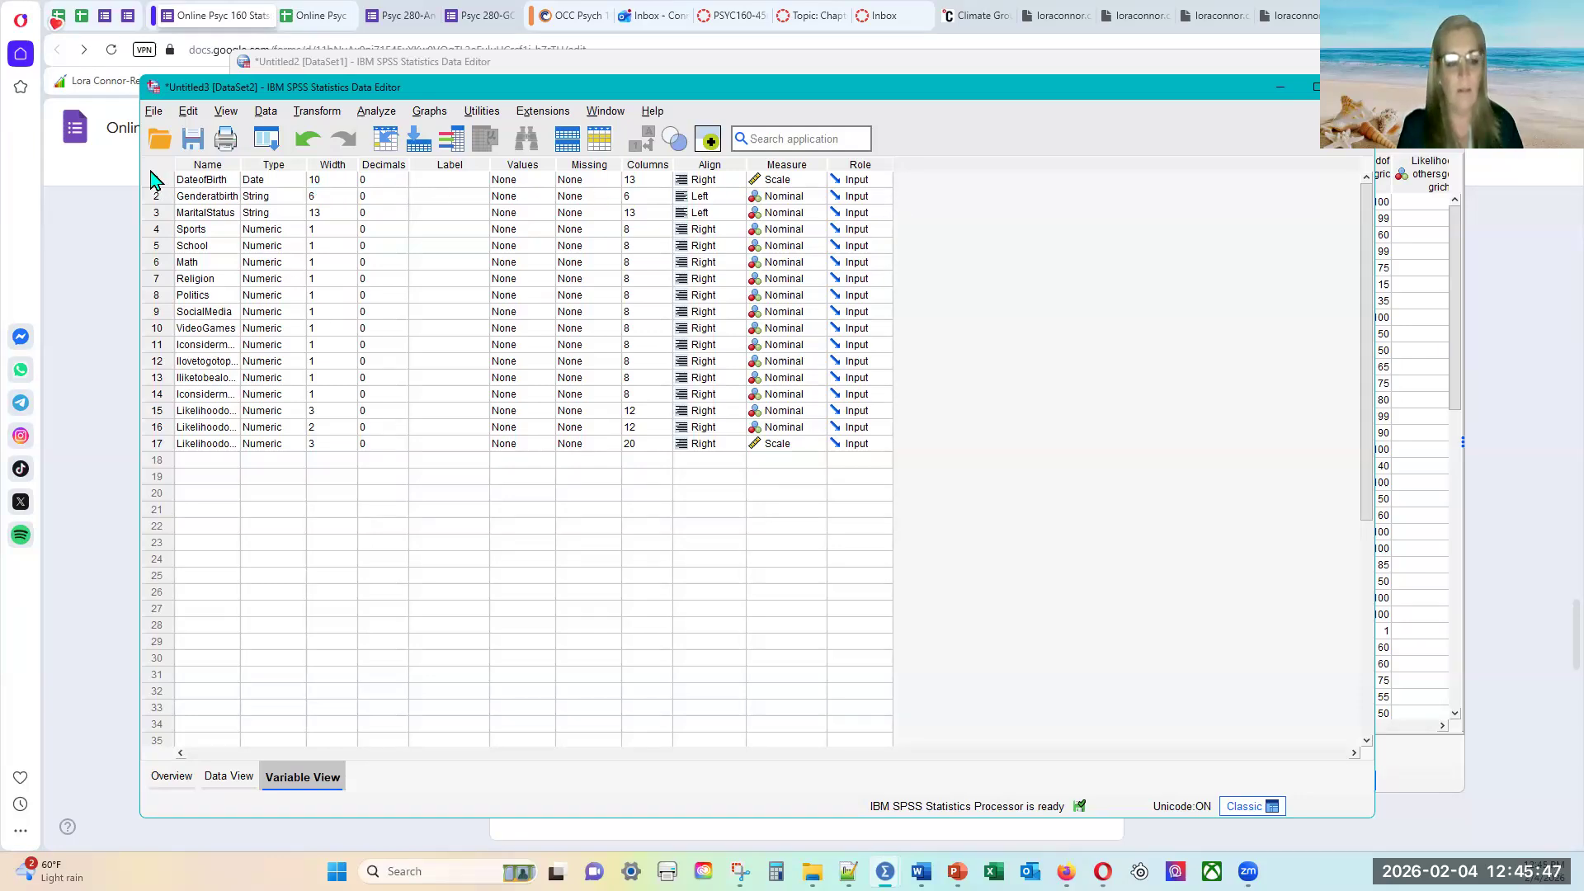
left_click(183, 190)
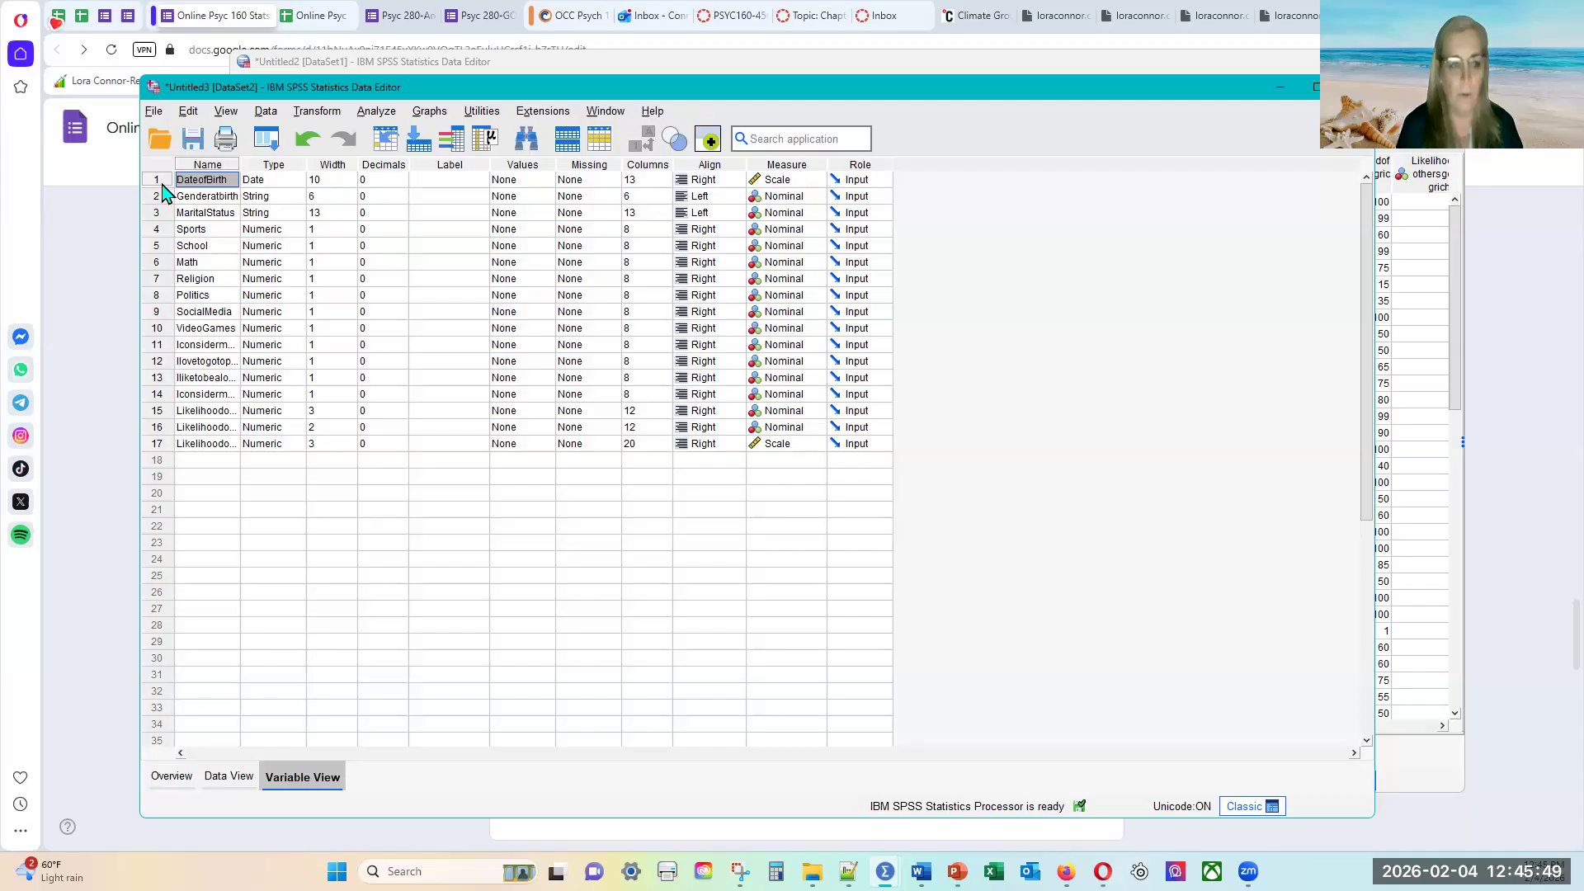
left_click(158, 183)
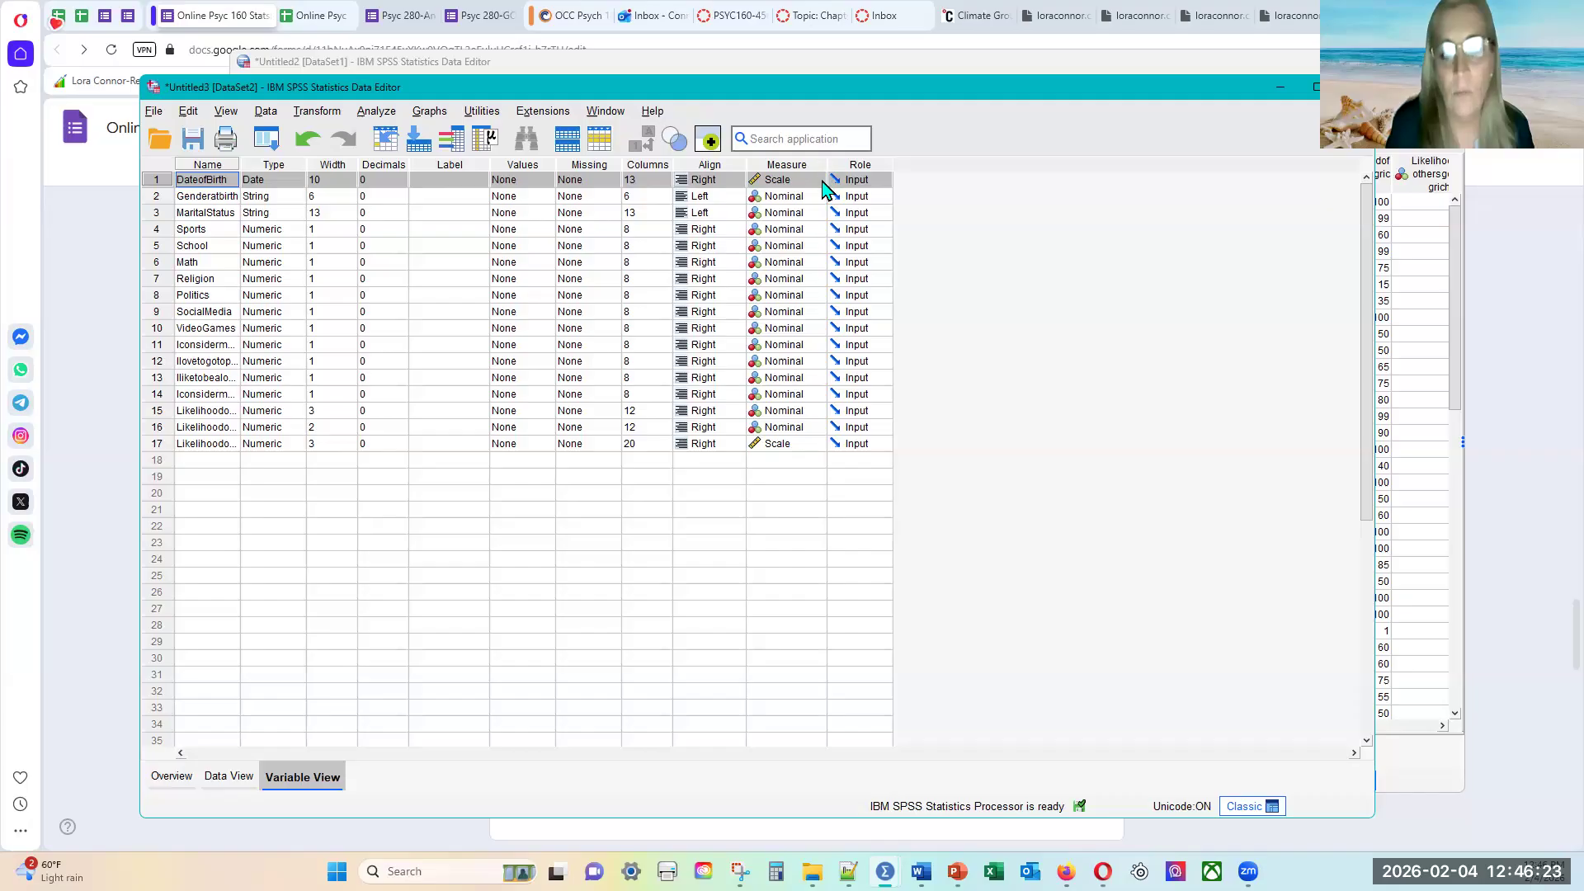
- Examine the measurement levels of the personality statement variables and the two getting-rich Likelihood variables in Variable View
left_click(188, 424)
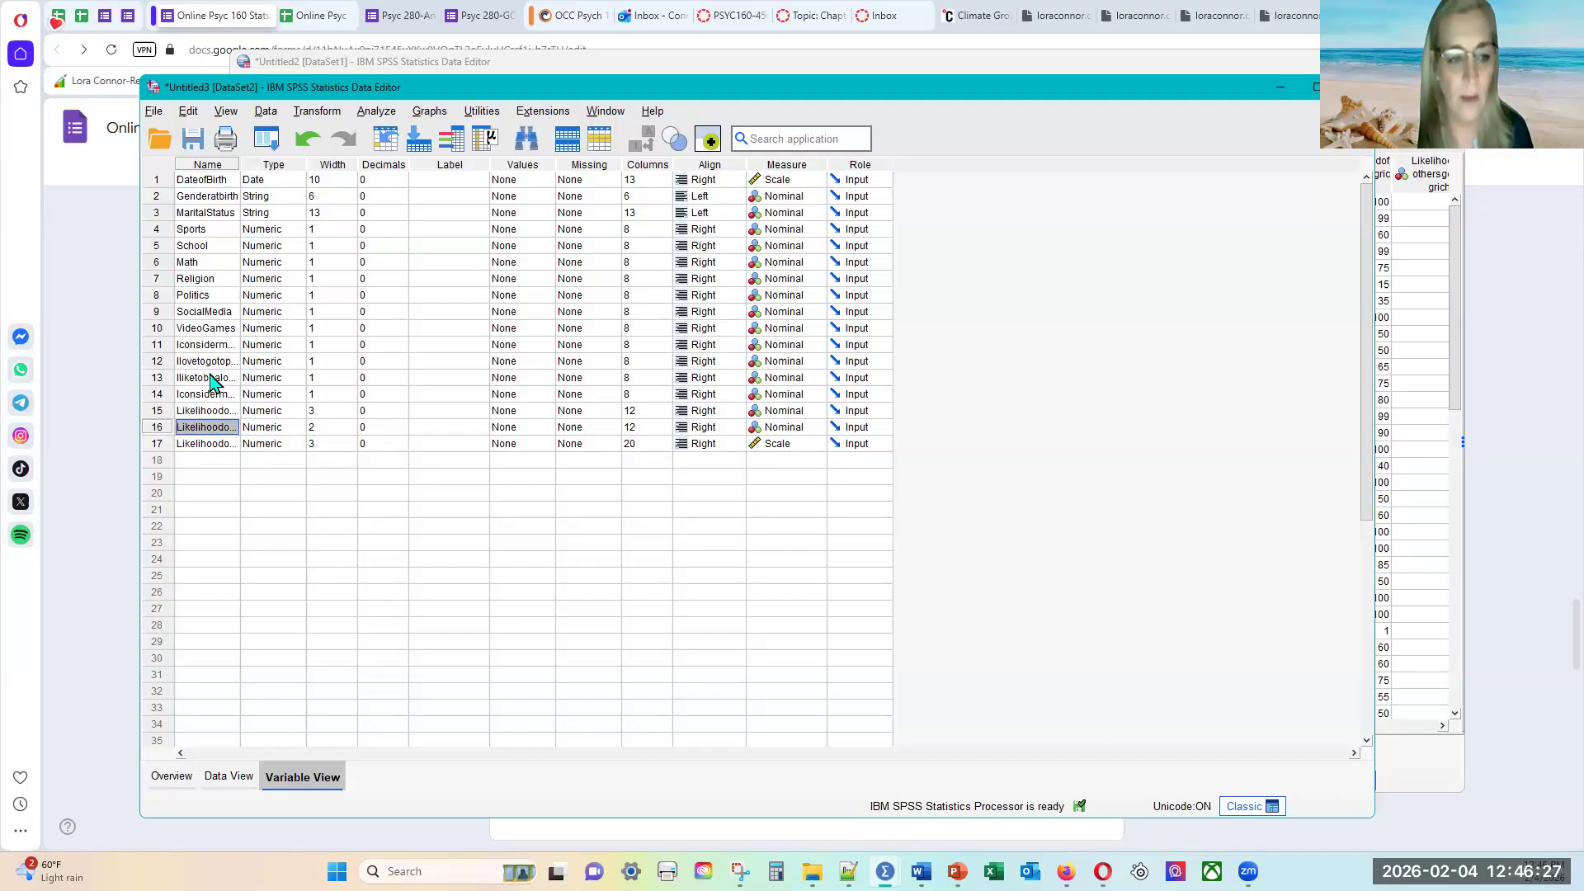
left_click(205, 348)
left_click(205, 363)
left_click(206, 412)
left_click(206, 429)
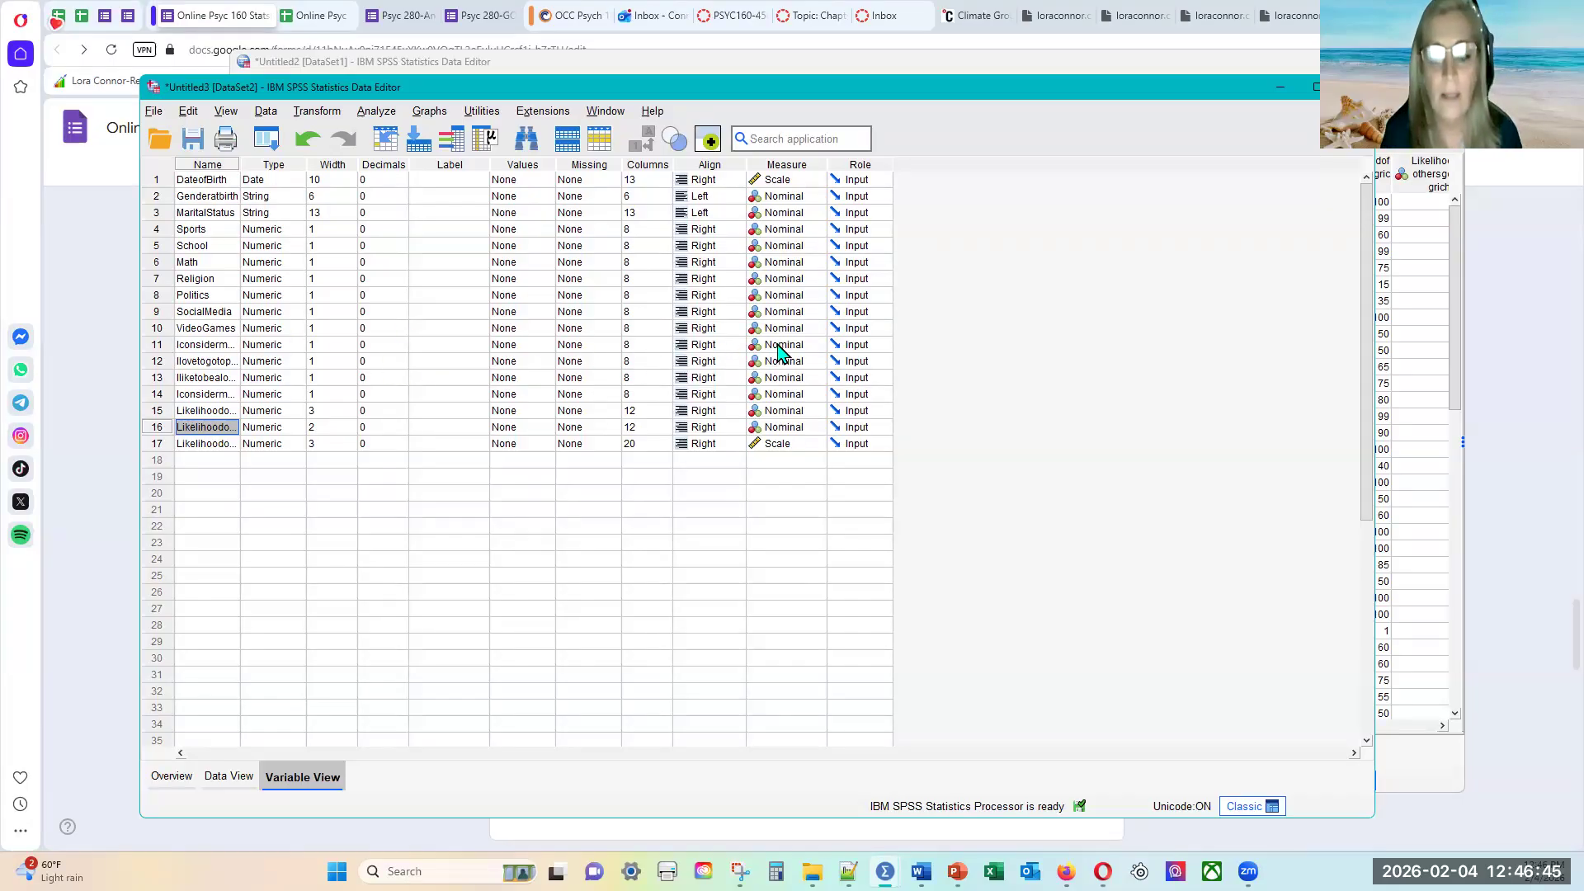
- Set the measurement level of the Iconsidermyselftobeshy and Ilovetogotopartiesandbewithpeople variables to Scale
left_click(821, 349)
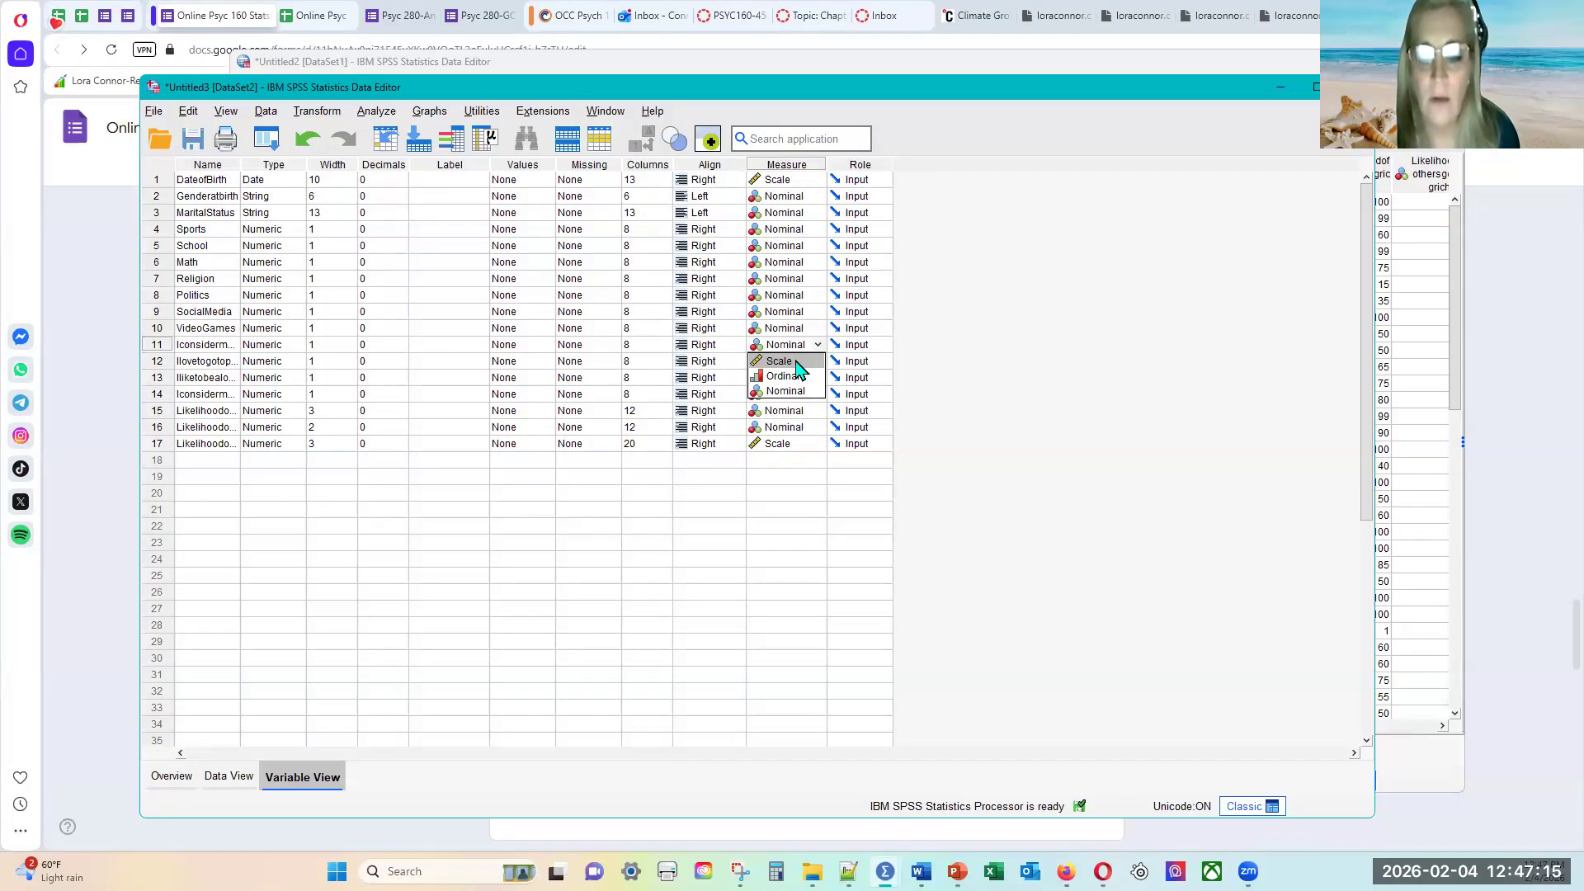
left_click(794, 363)
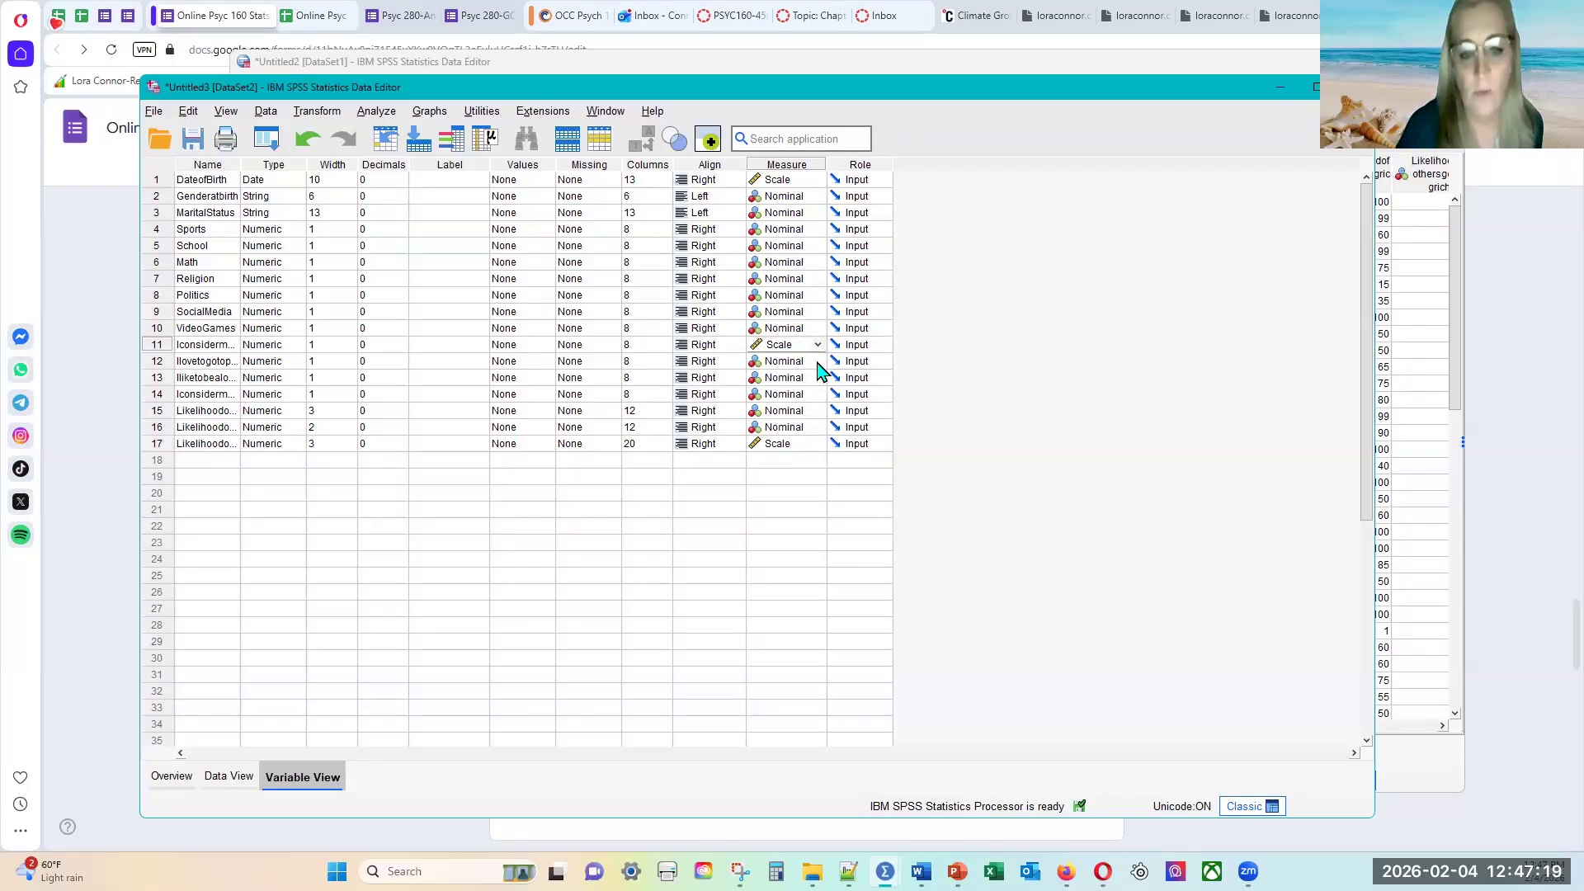
left_click(816, 360)
left_click(816, 362)
left_click(805, 378)
- Copy the Scale measurement level from Iconsidermyselftobeshy and paste it onto the variables in rows 13 through 16
right_click(789, 347)
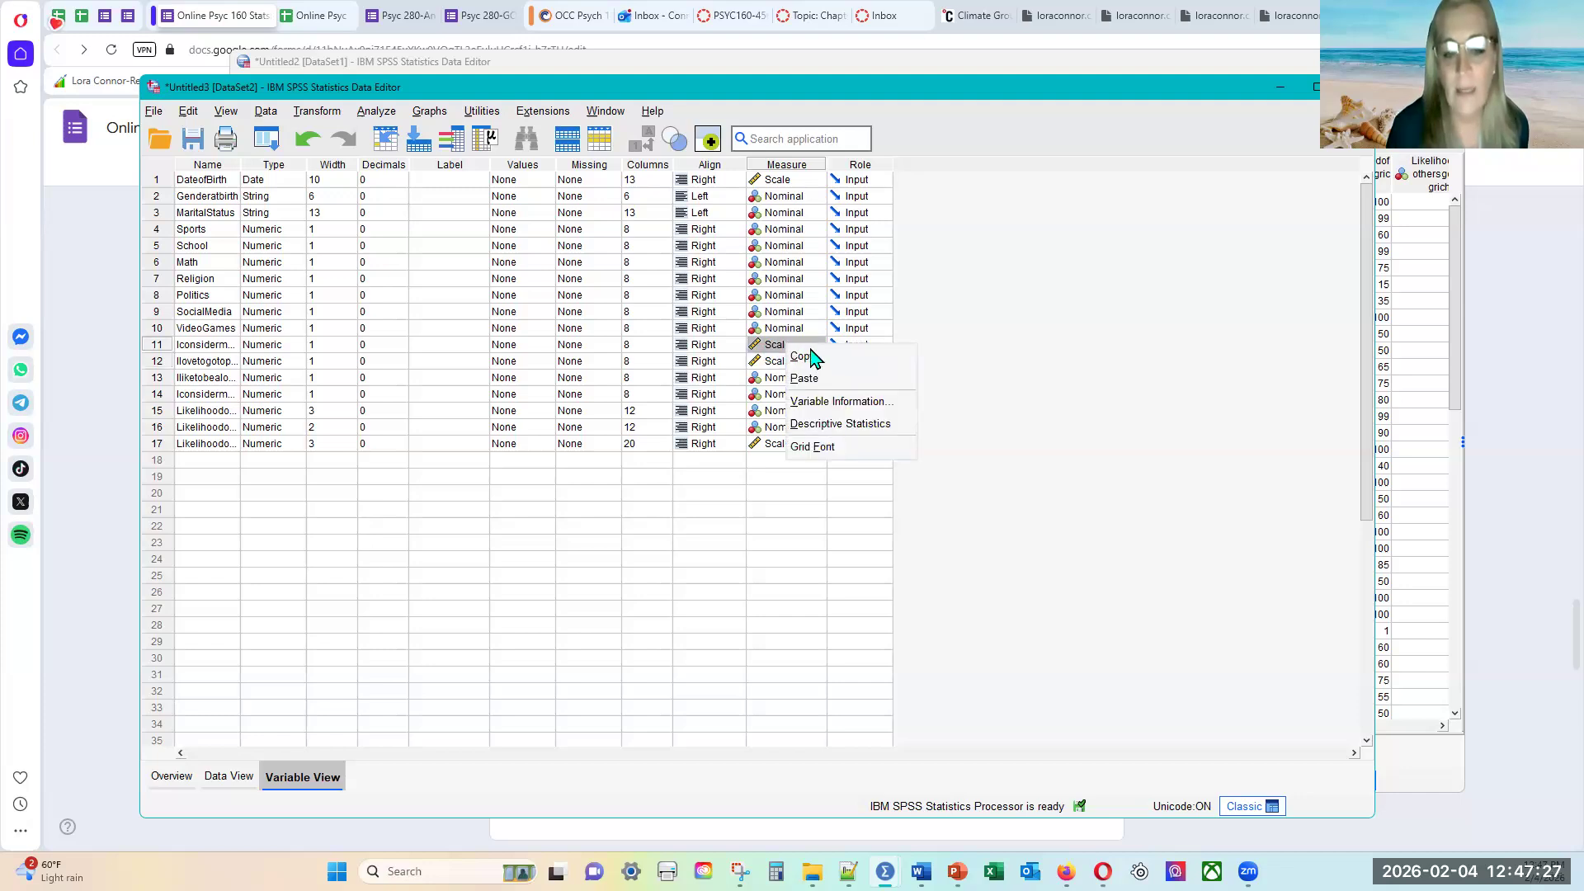
left_click(809, 356)
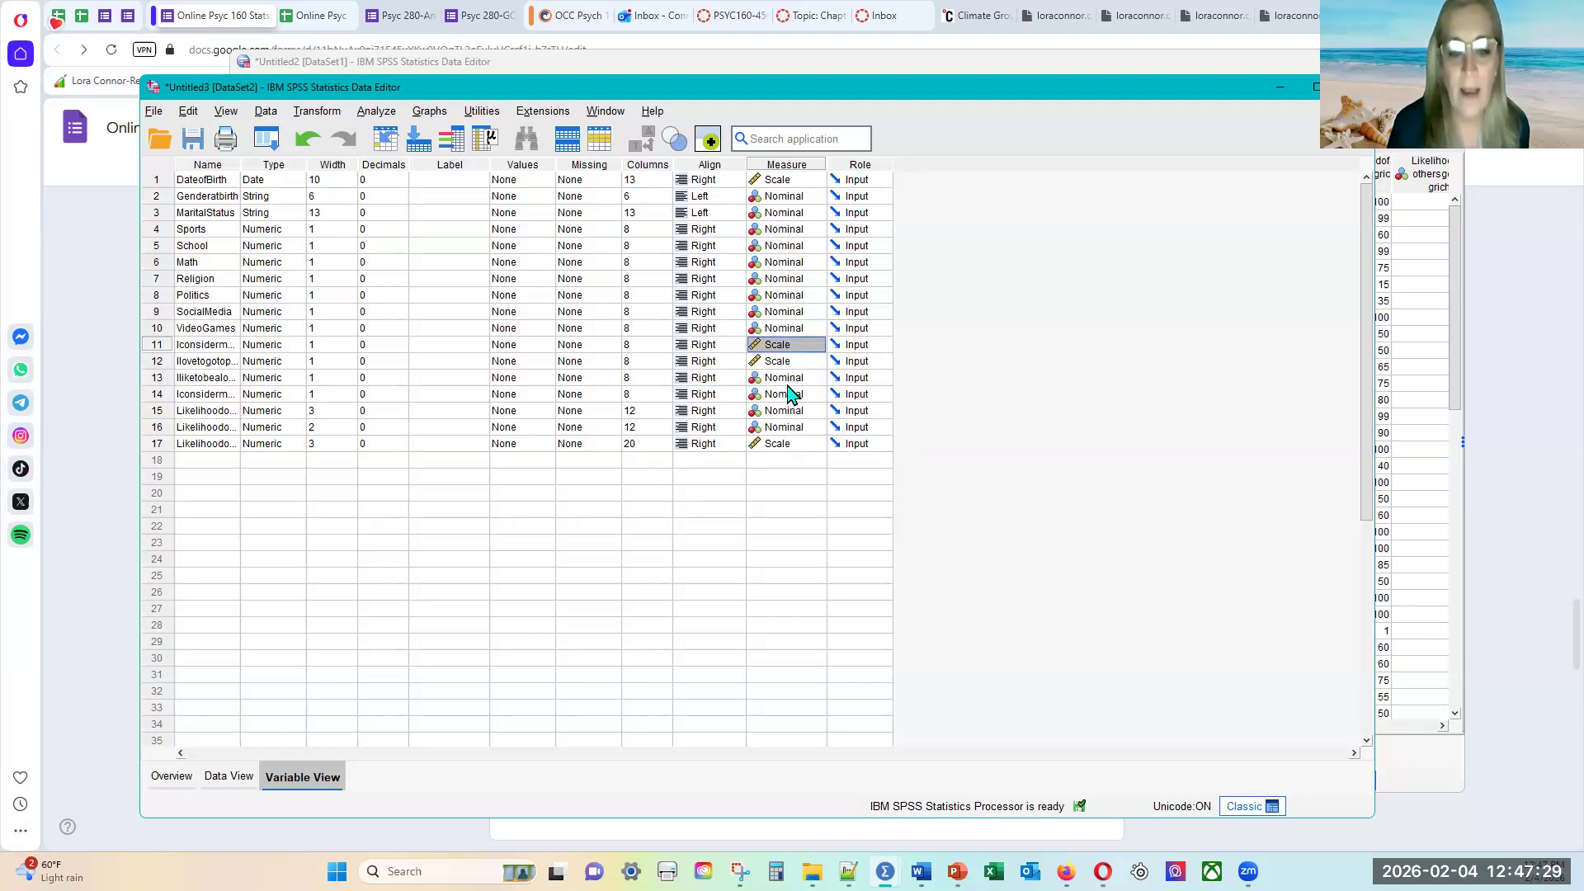
left_click_drag(787, 384, 789, 430)
right_click(802, 411)
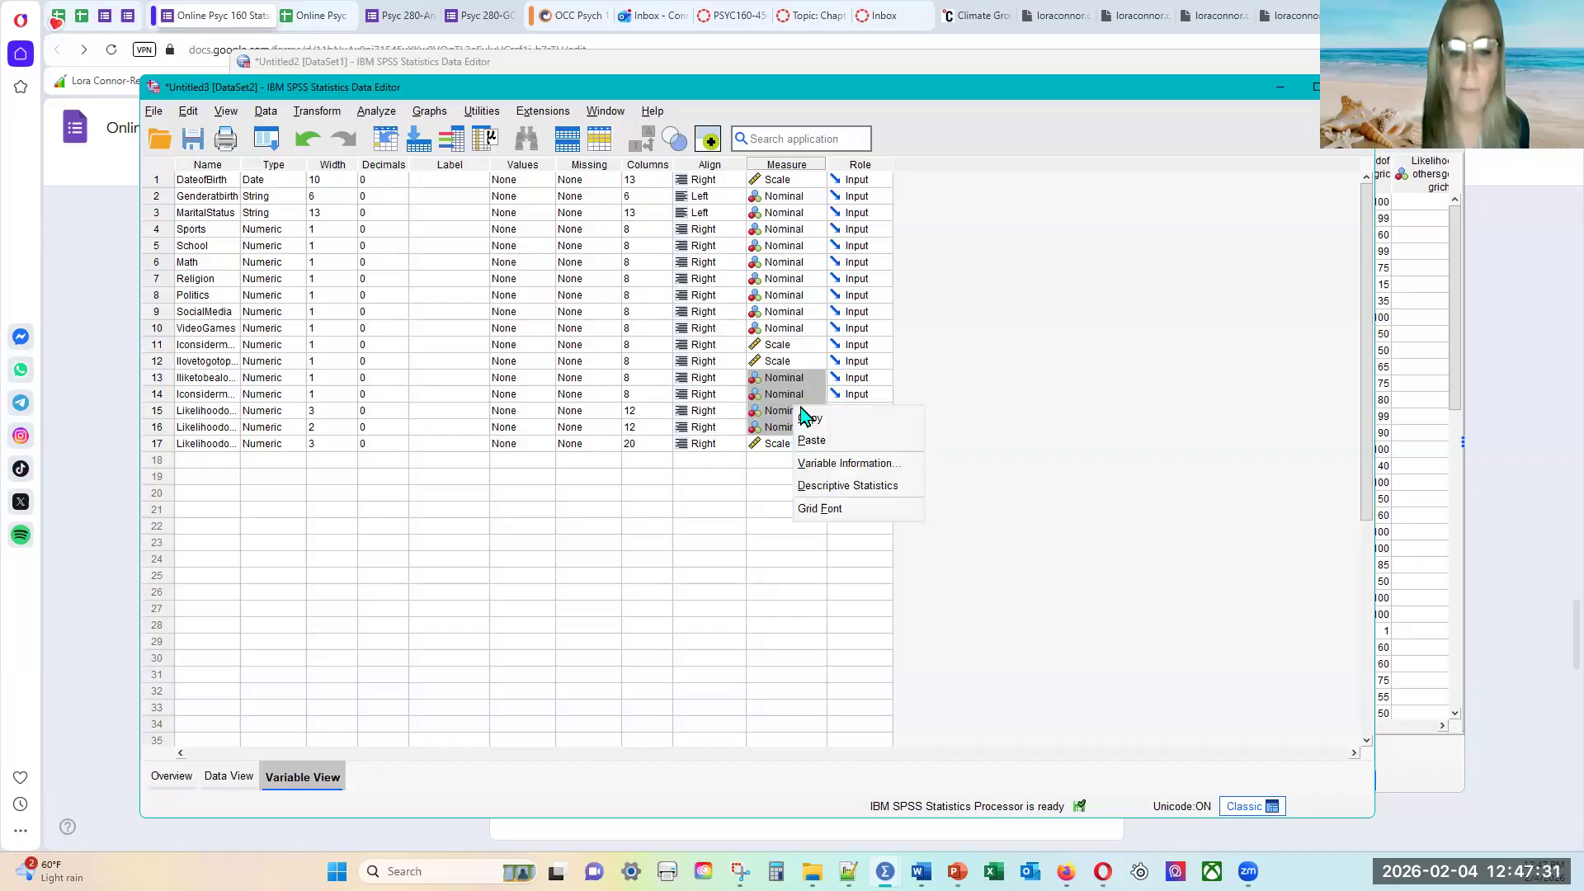
left_click(834, 442)
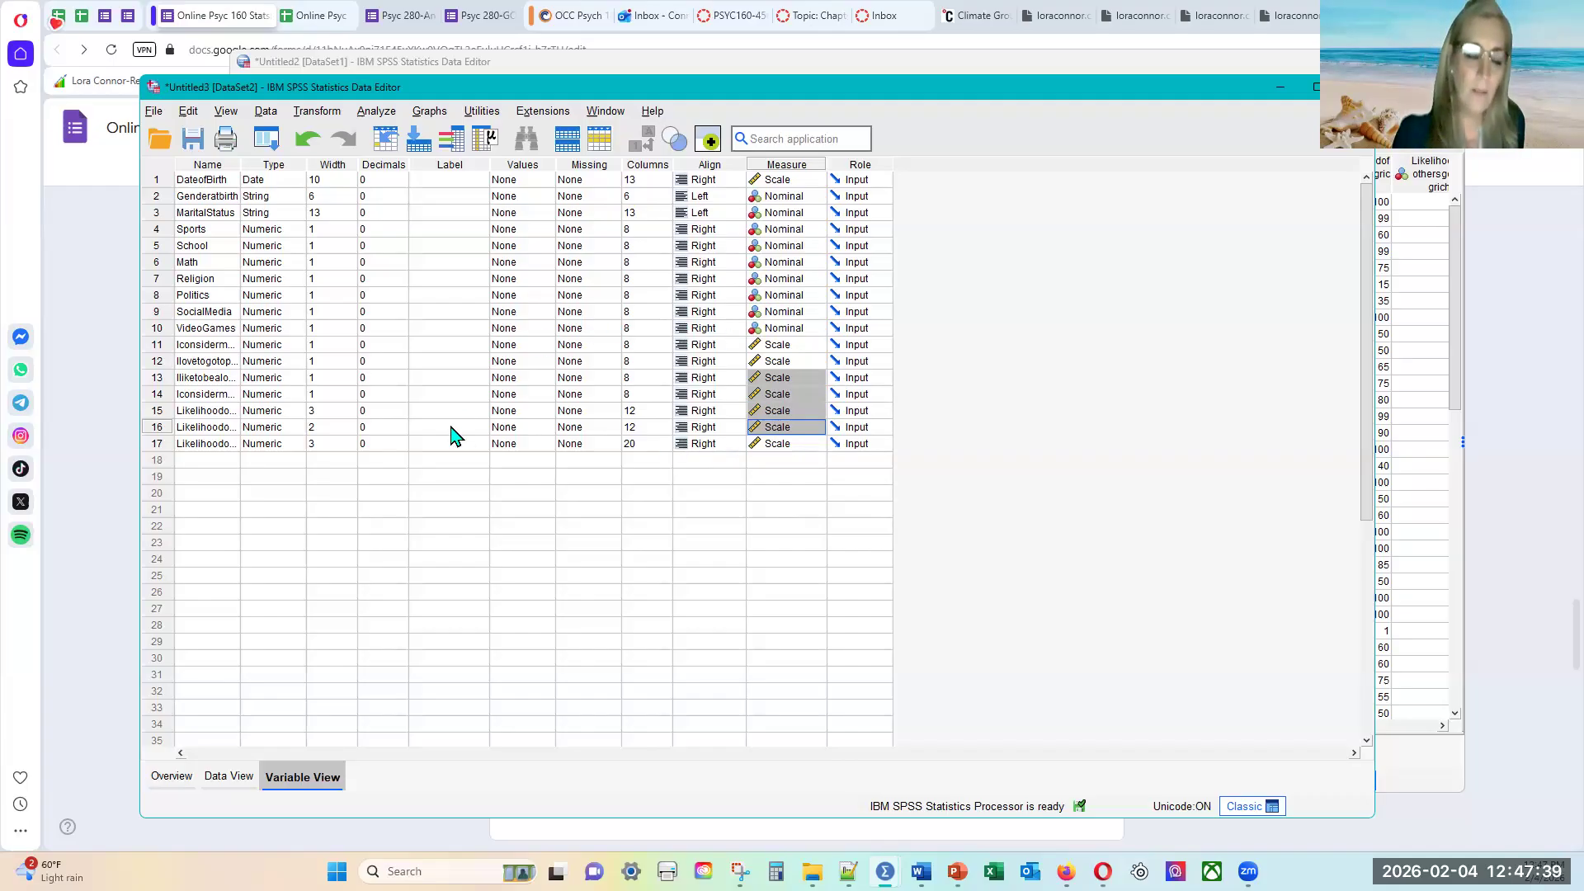
- Widen the Name column so the full variable names are readable, and give DateofBirth the label "Date of Birth"
left_click_drag(240, 163, 371, 156)
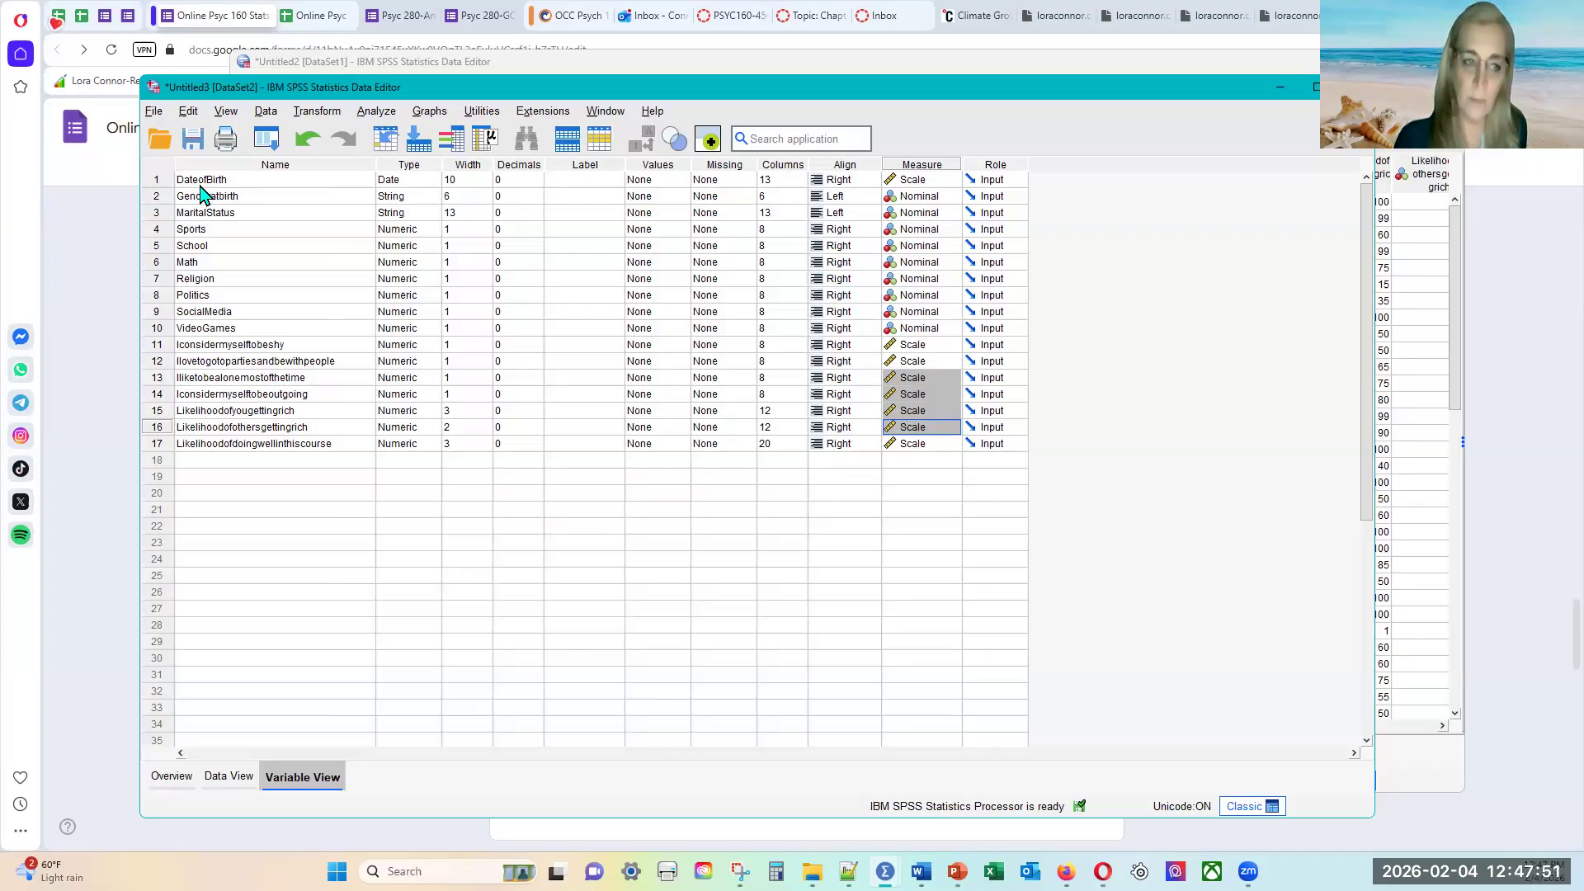
left_click(300, 165)
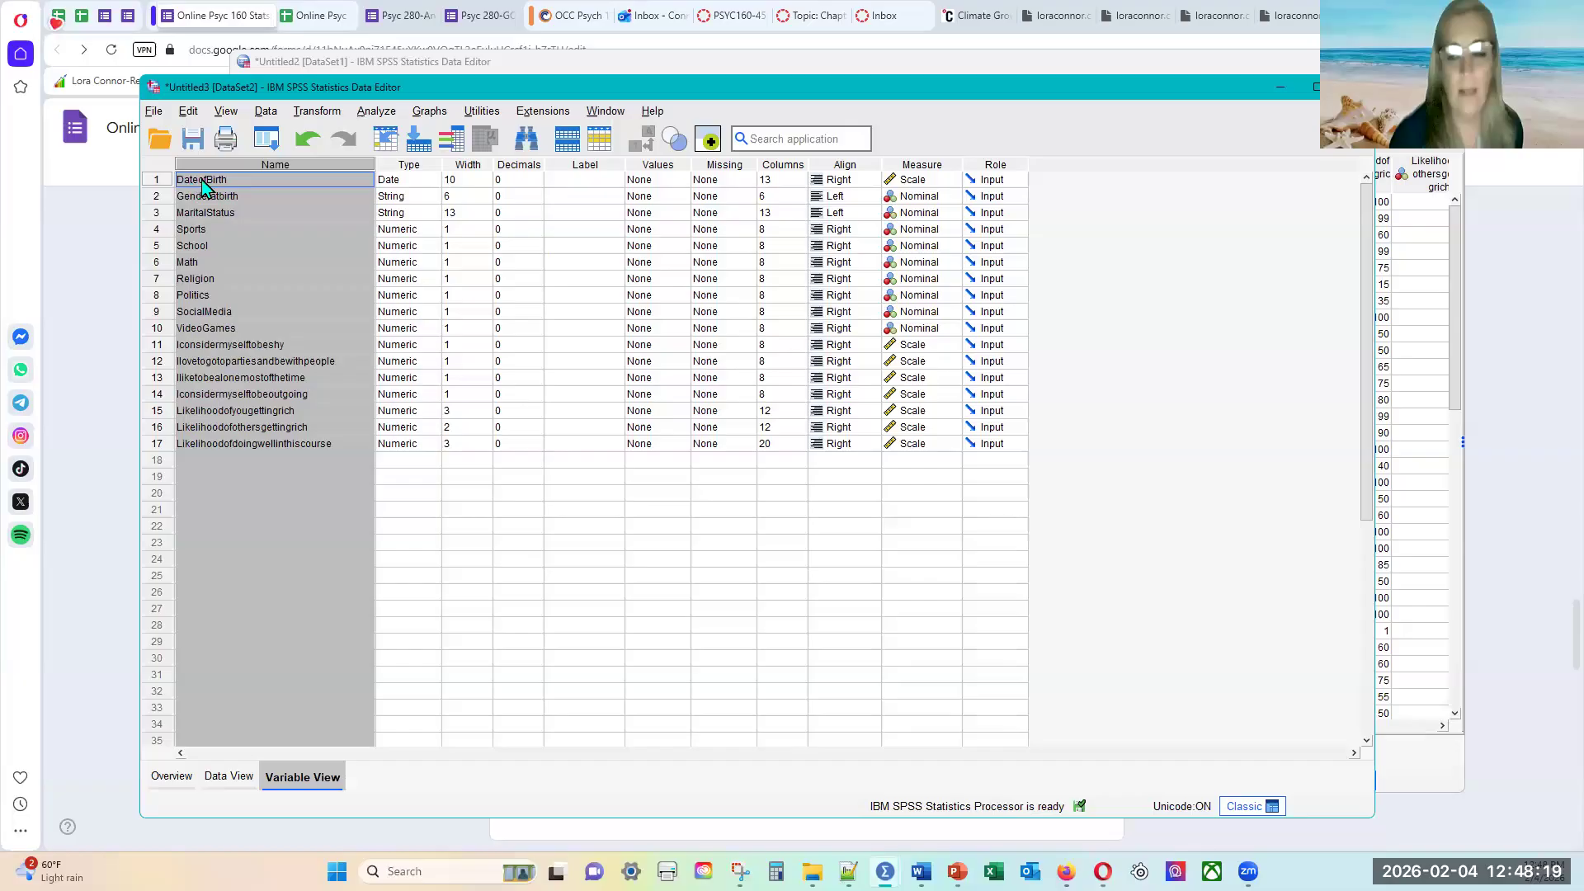
left_click(190, 362)
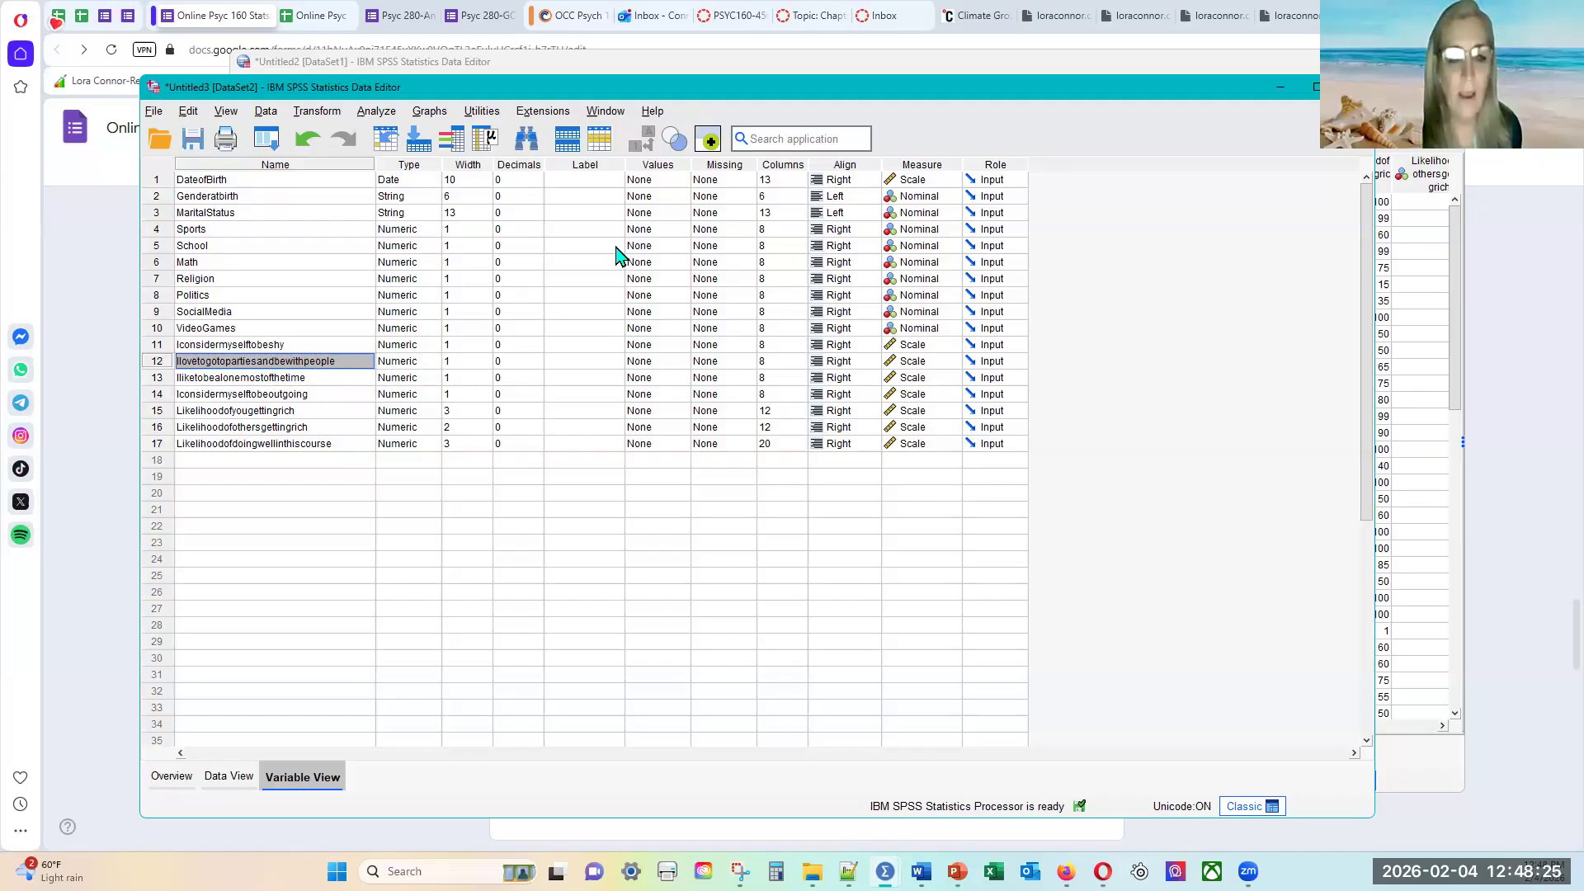
left_click(616, 183)
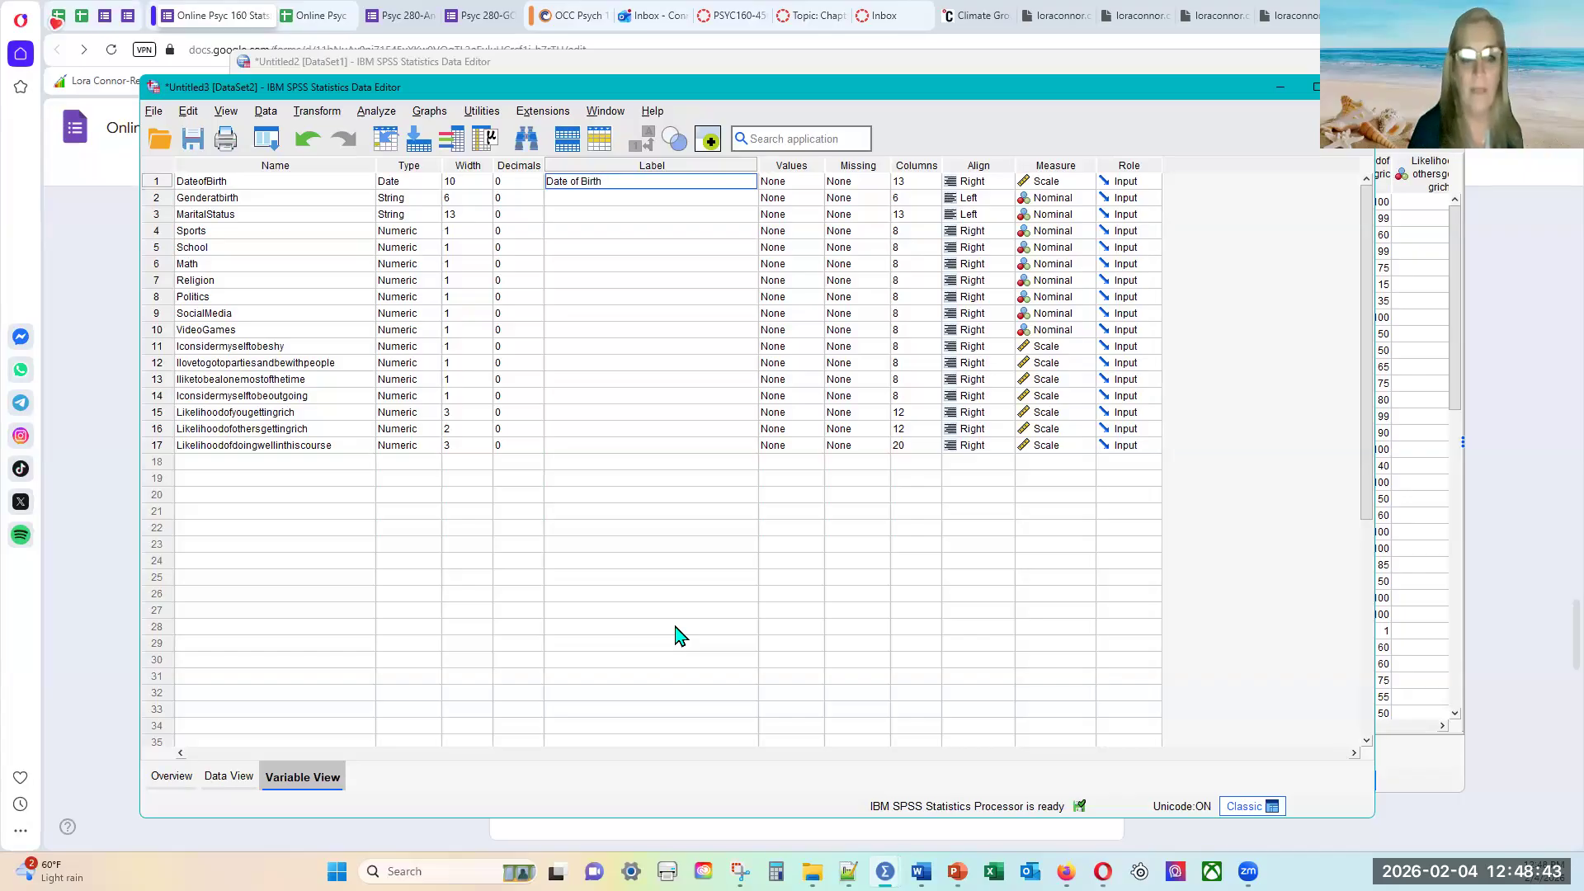
key("Return")
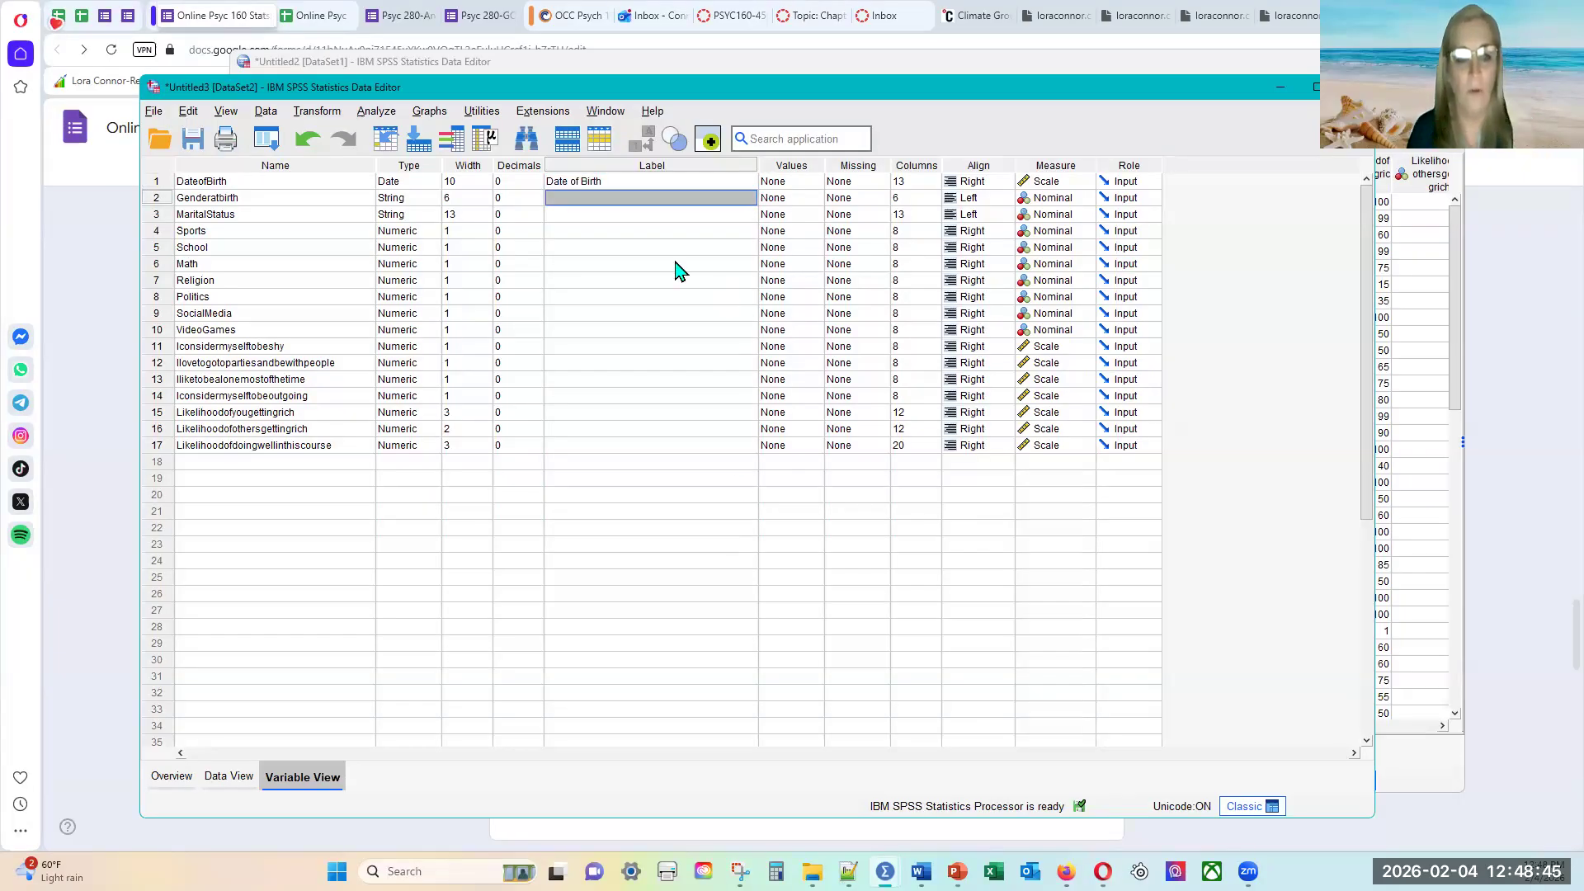
- Try to rename the DateofBirth variable with spaces between the words, and select its name again
left_click(271, 182)
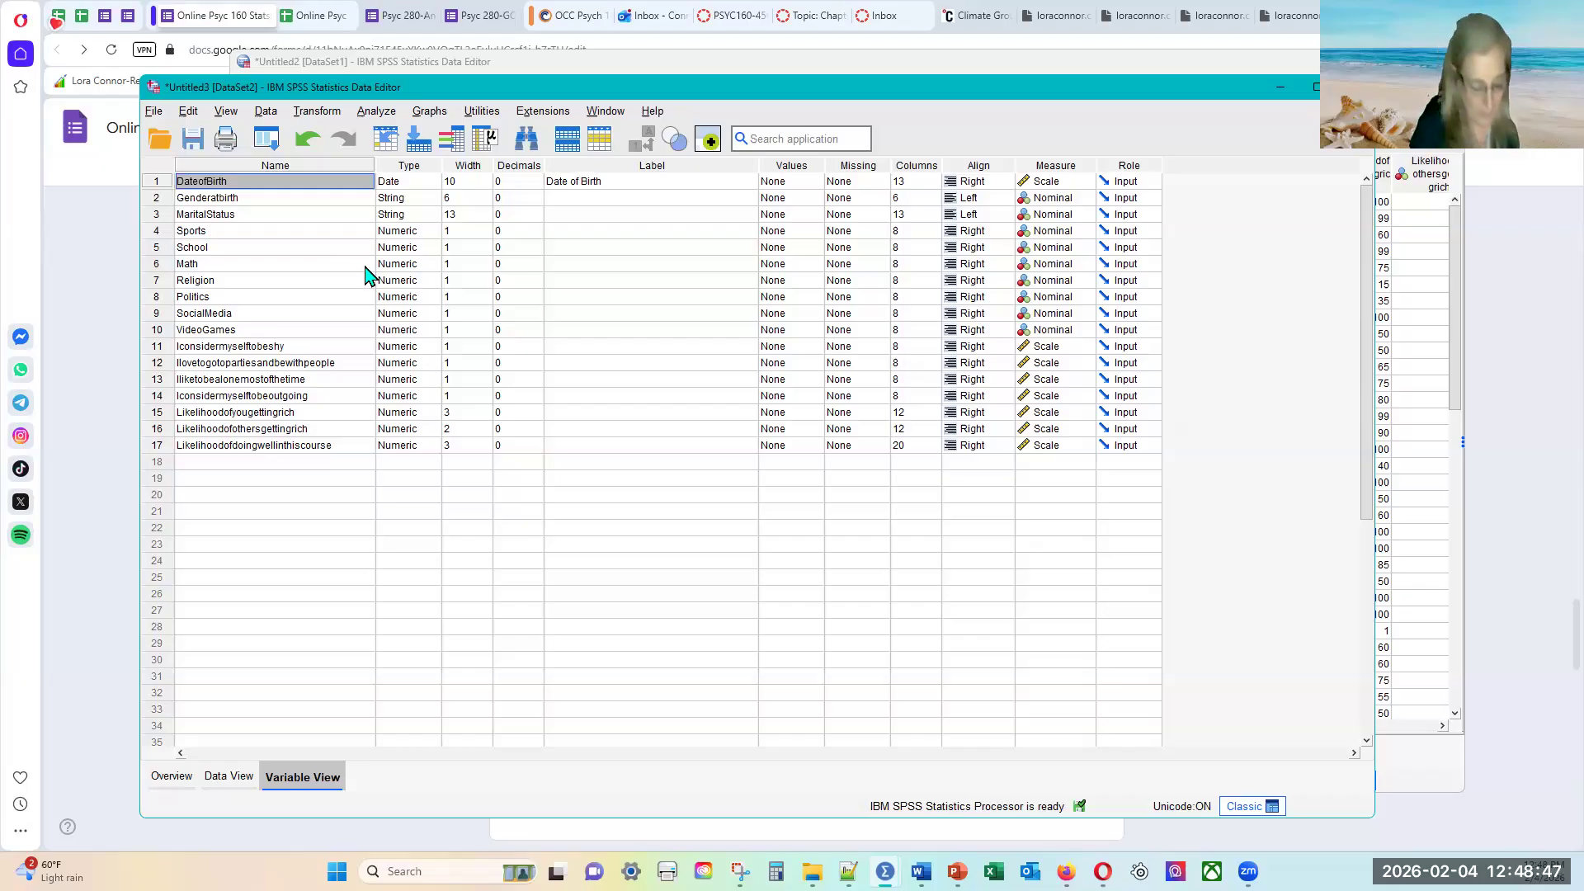
type("D")
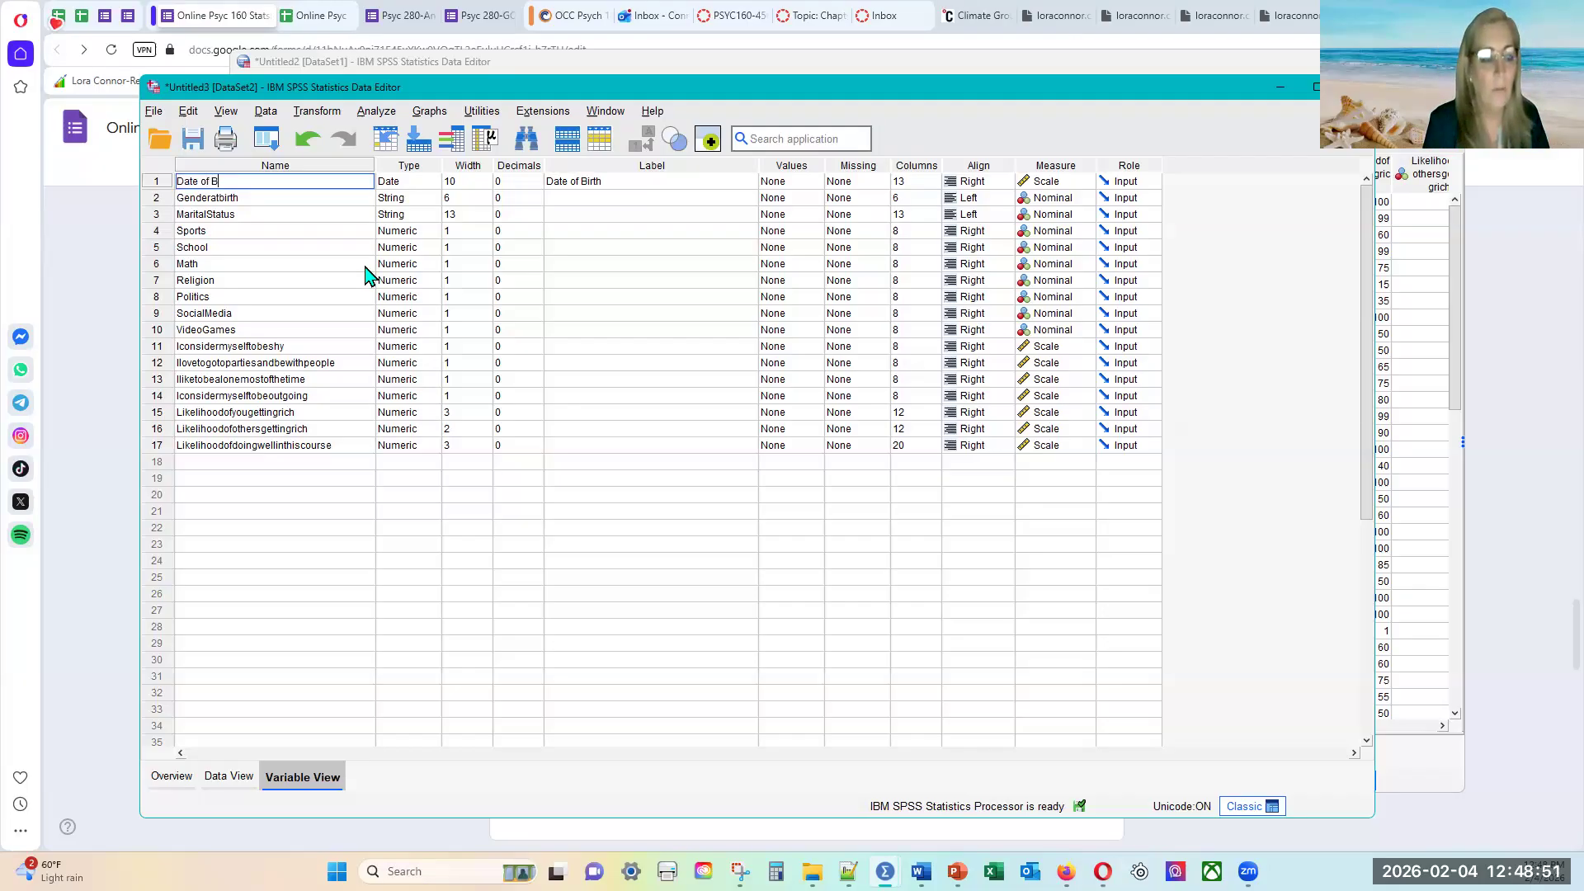
key("Return")
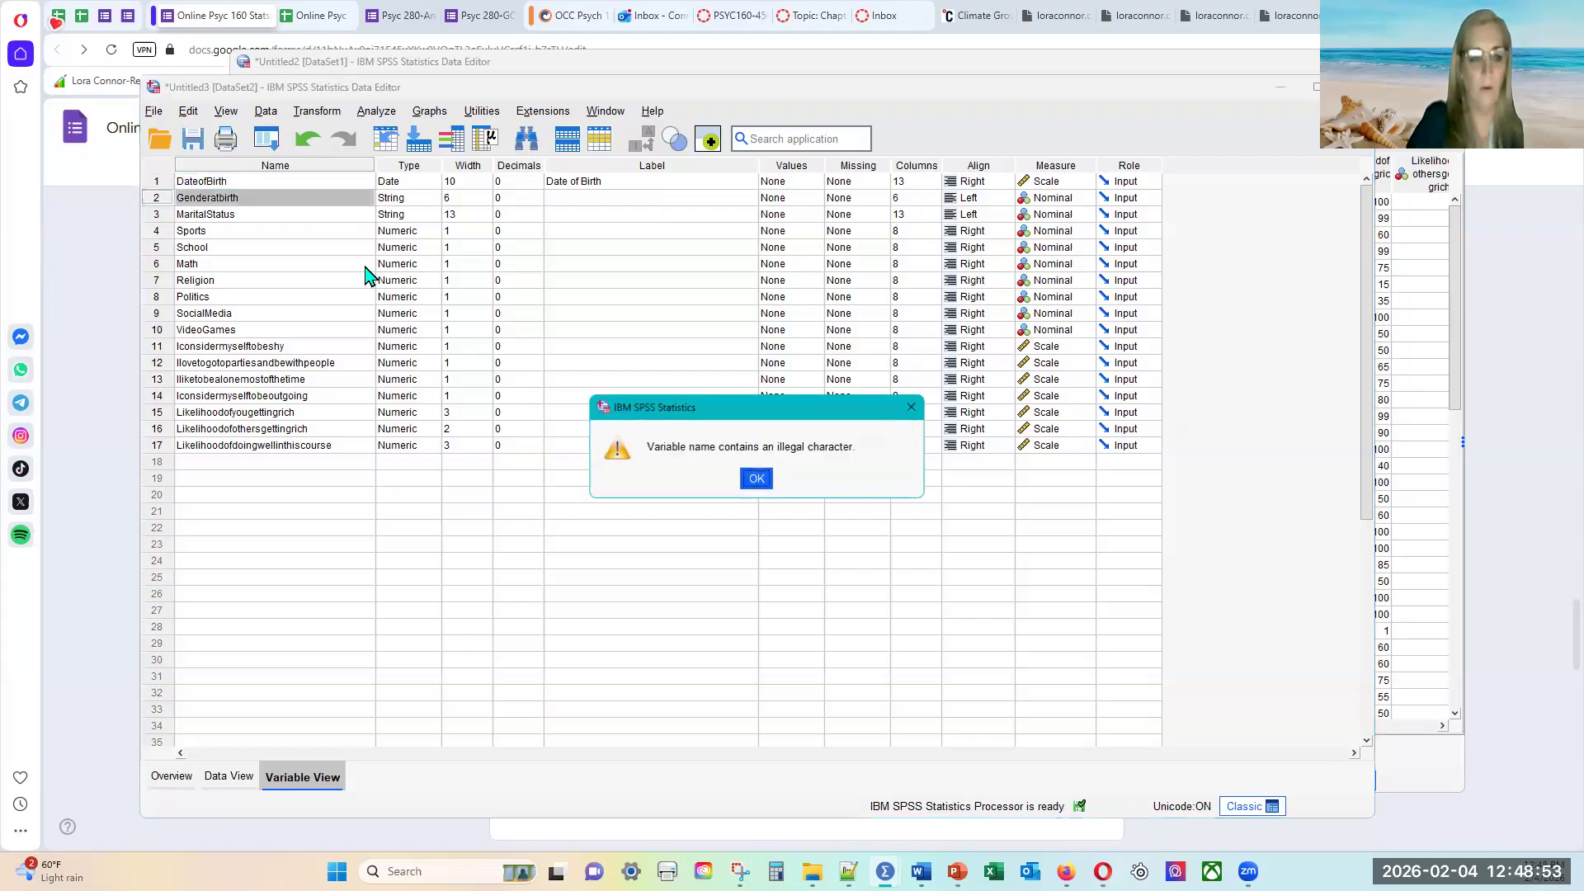
left_click(757, 479)
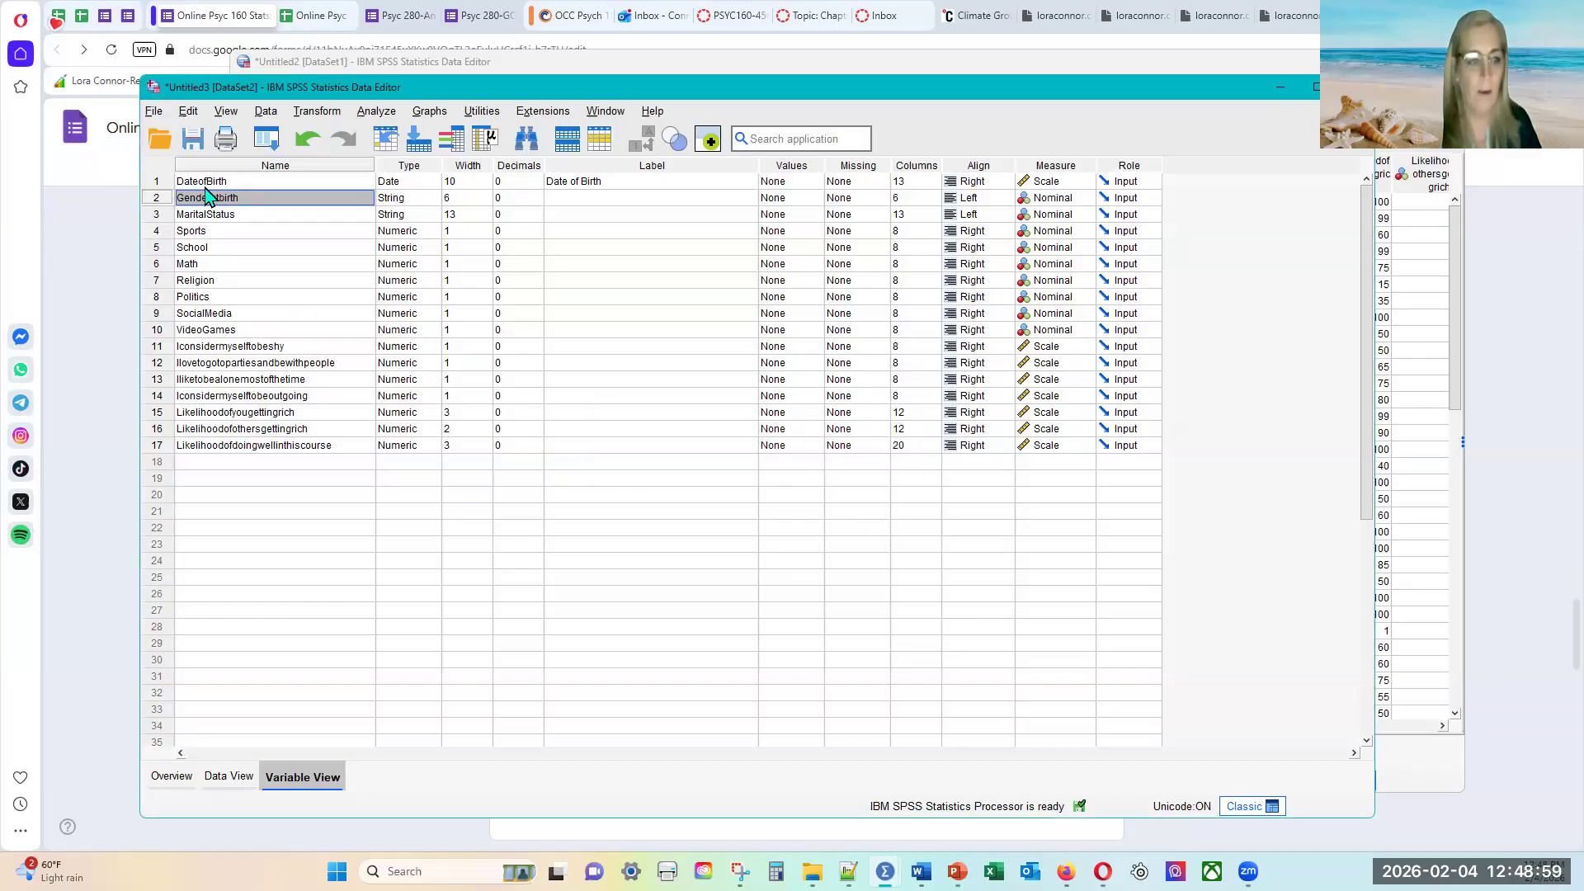
left_click(203, 184)
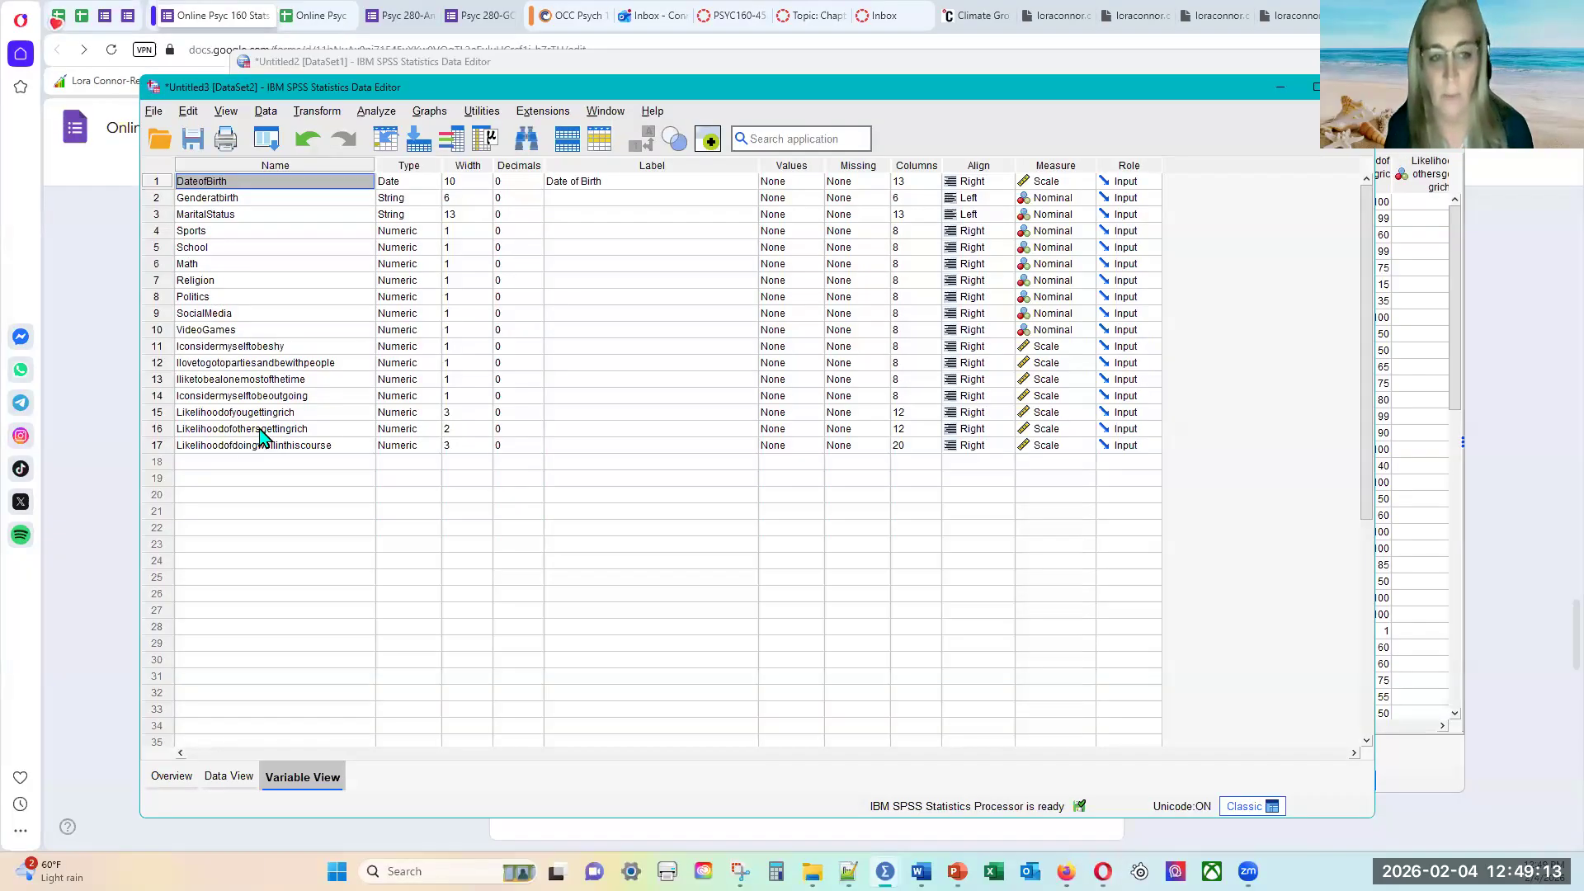
- Widen the Type column, and highlight the Measure column to review the variables' measurement levels
left_click_drag(442, 166, 474, 165)
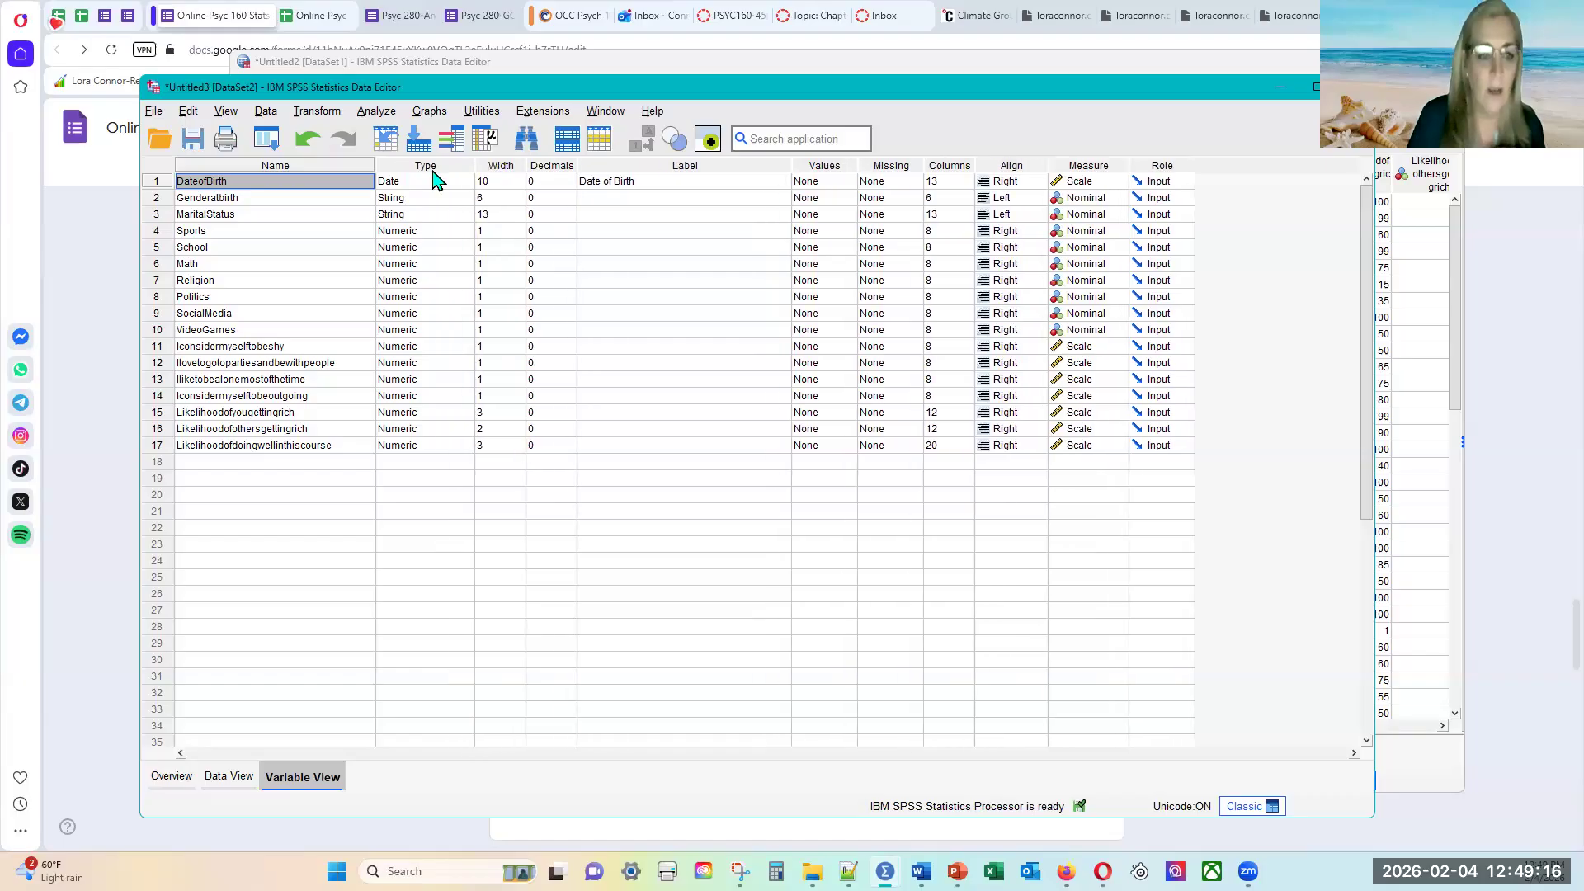
left_click(339, 167)
left_click(1089, 165)
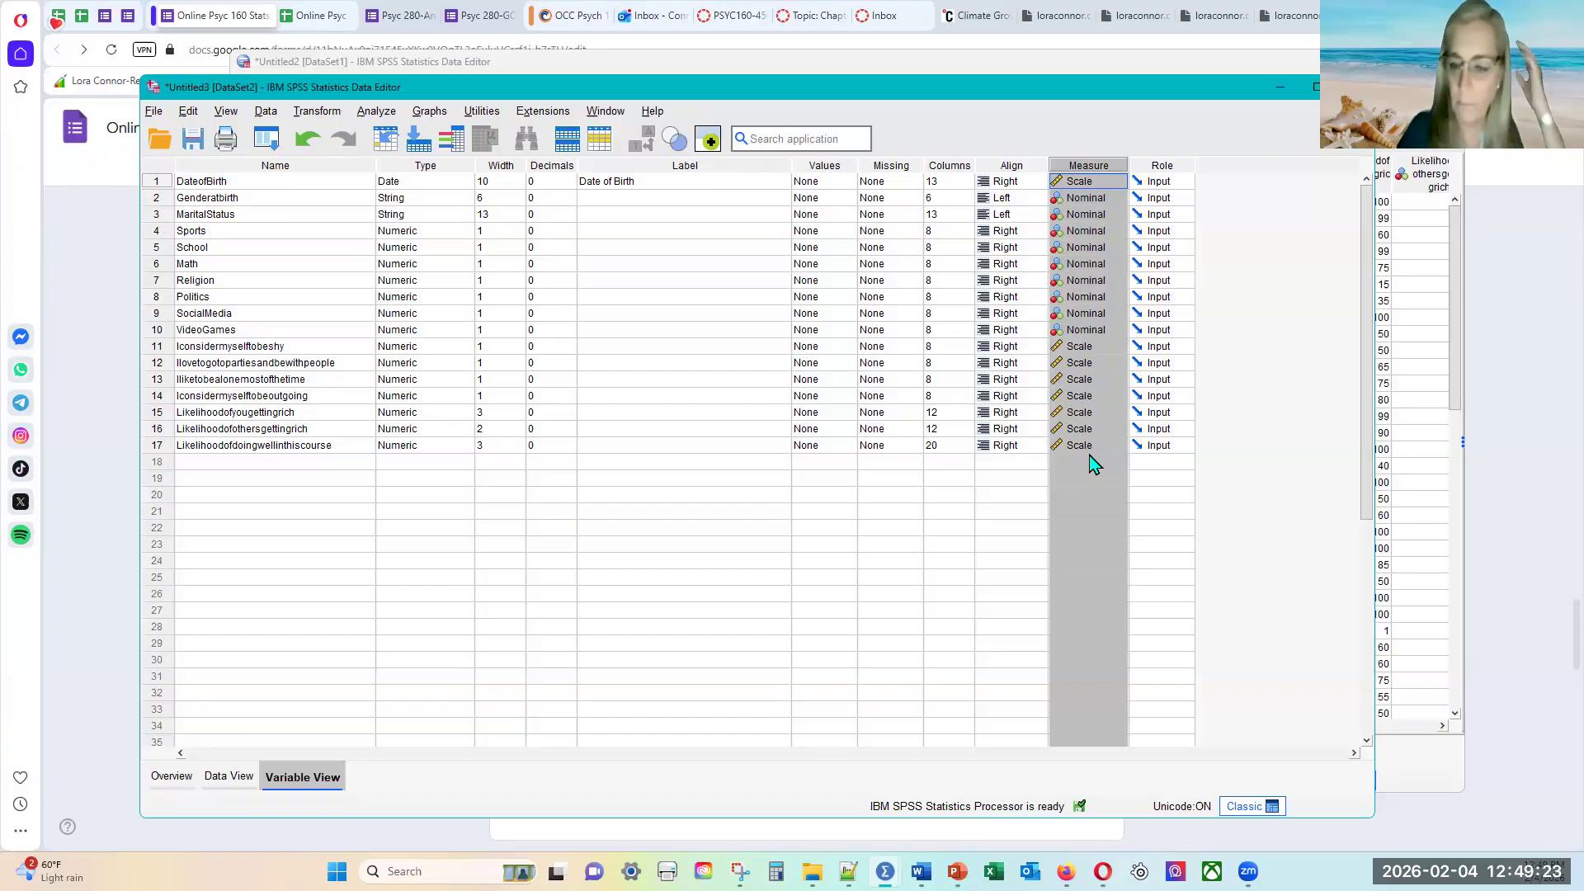
- Review the variable type options for DateofBirth and accept the Date type with the mm/dd/yyyy format
left_click(466, 180)
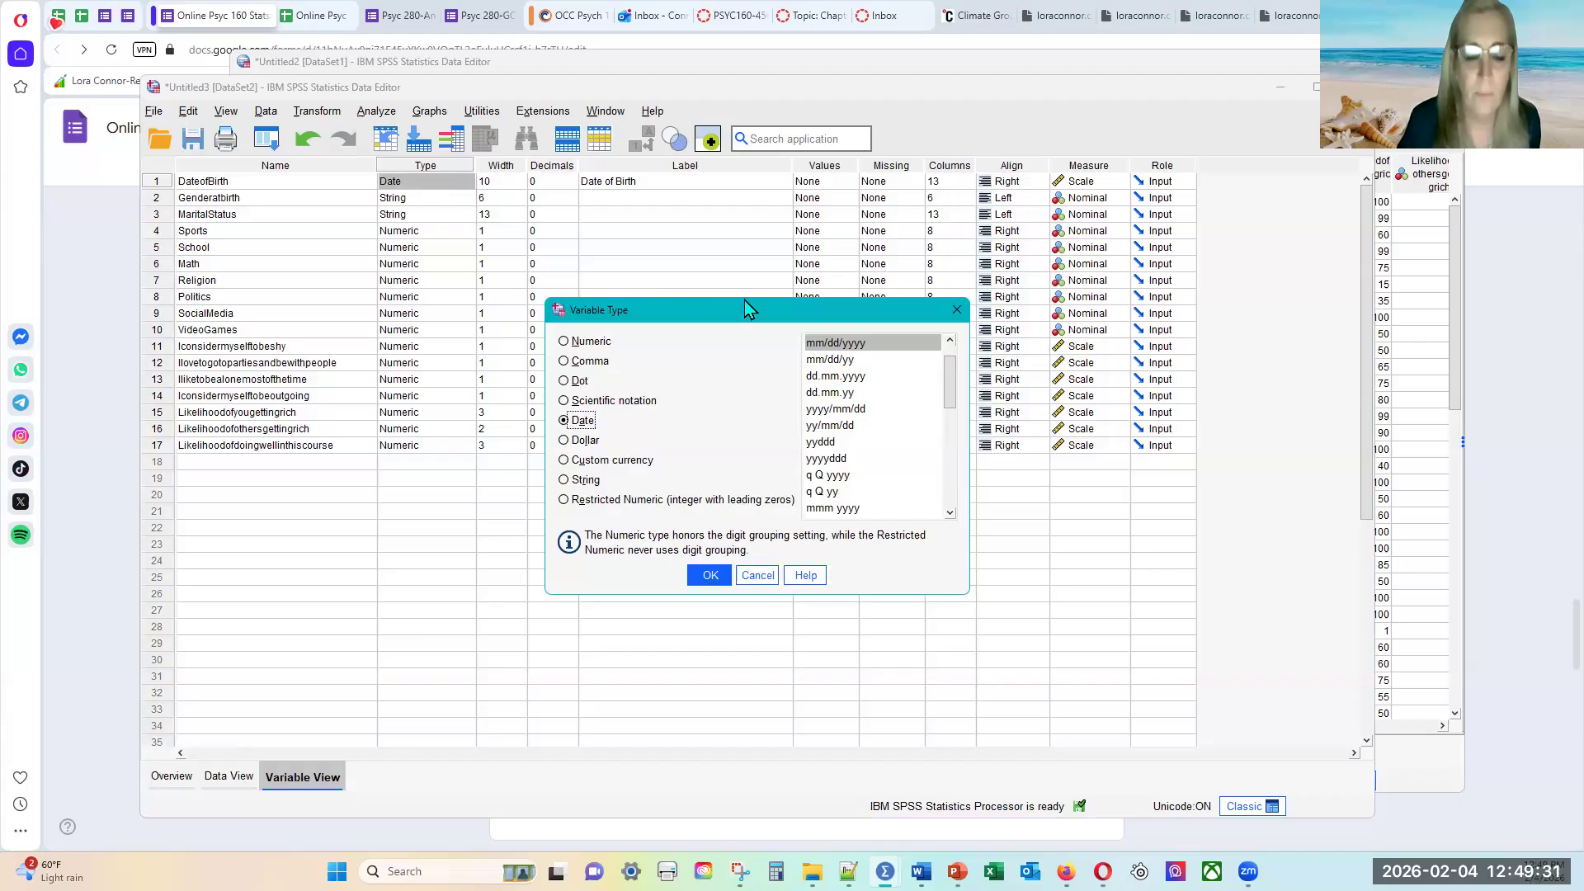
left_click_drag(745, 302, 754, 215)
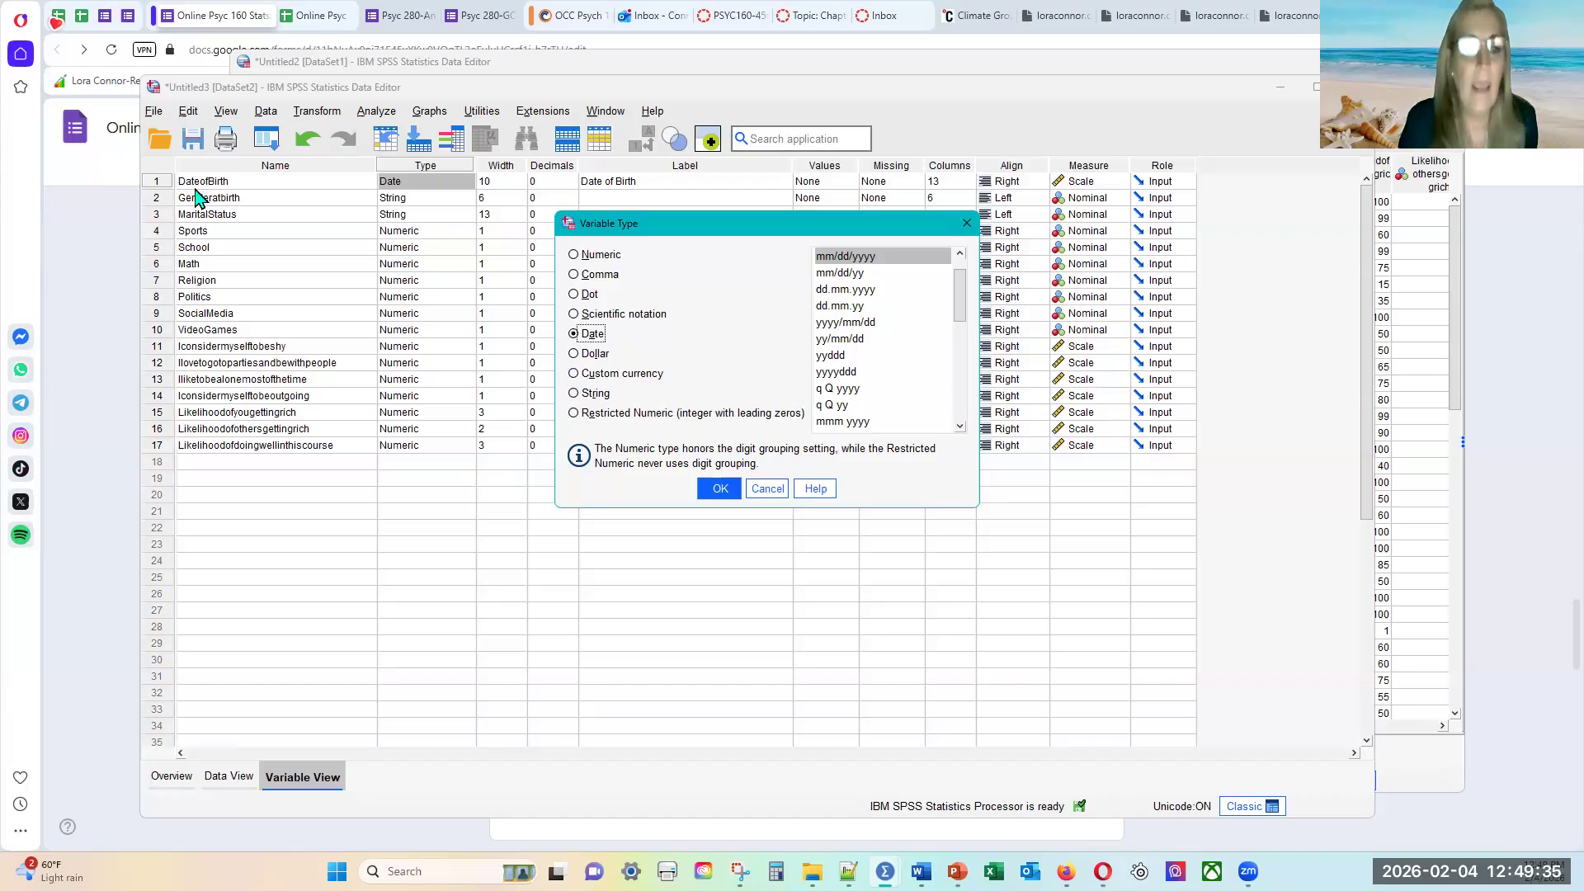
left_click(577, 335)
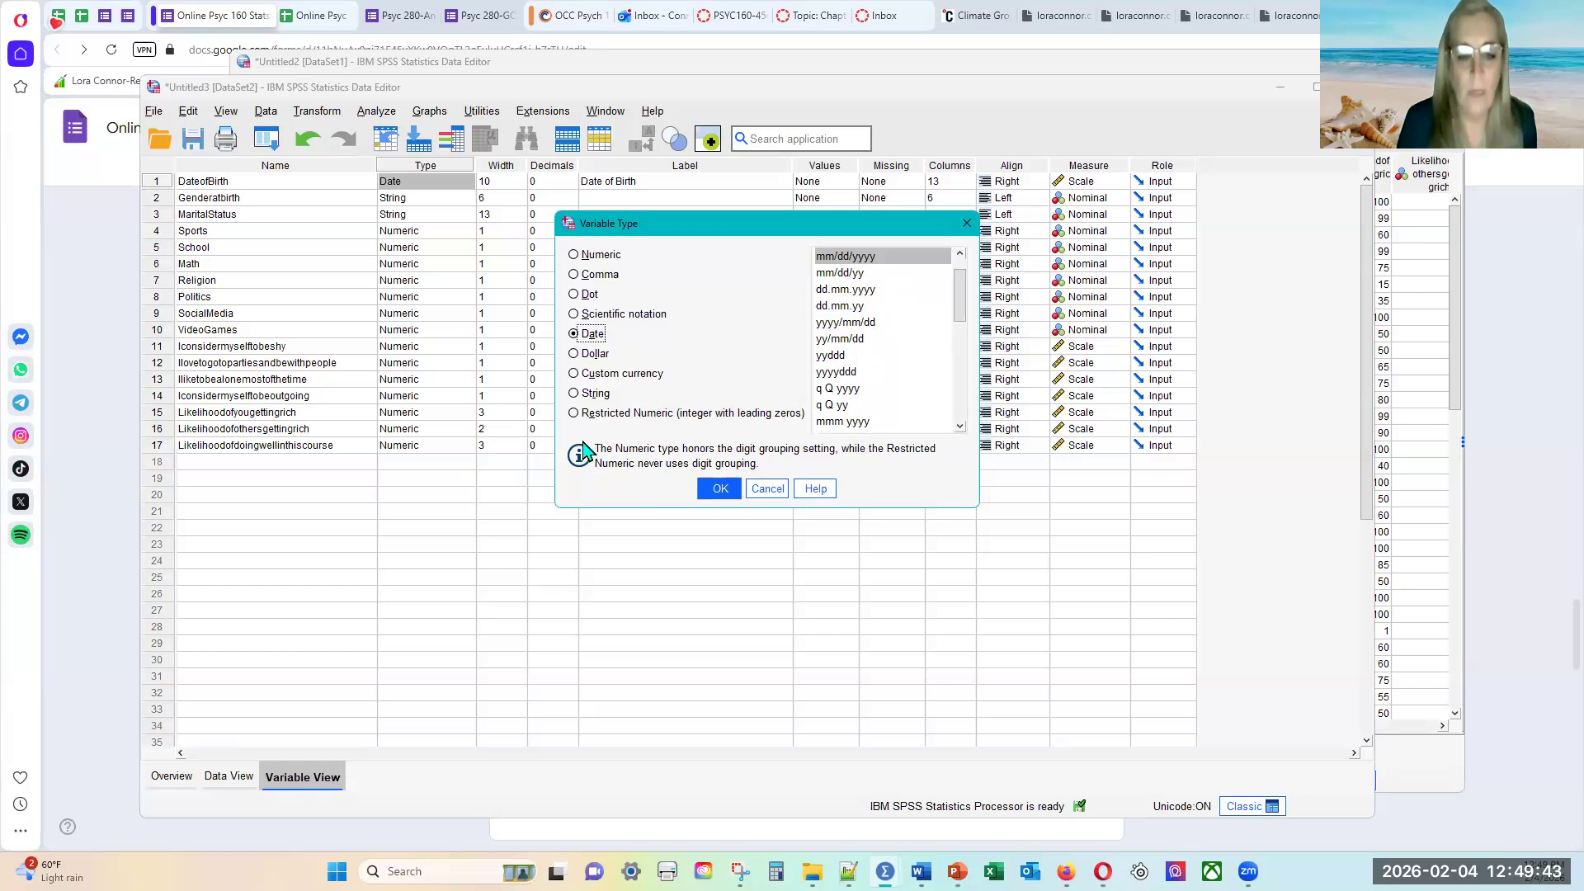
left_click(719, 490)
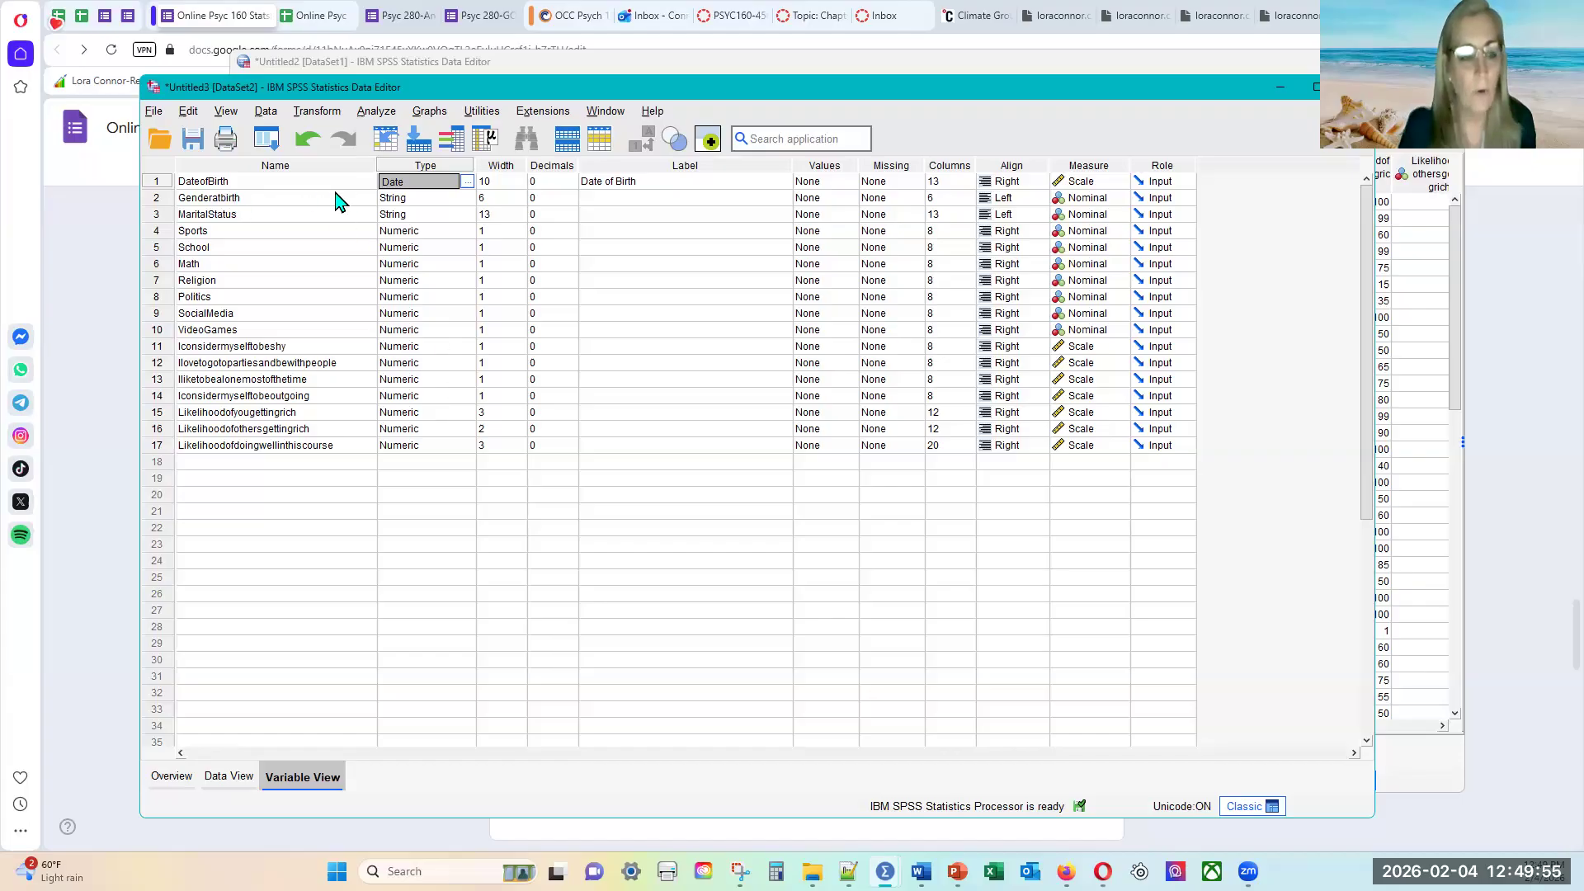
- Check the MaritalStatus text entries in Data View, and open the variable type options for Genderatbirth in Variable View
left_click(245, 780)
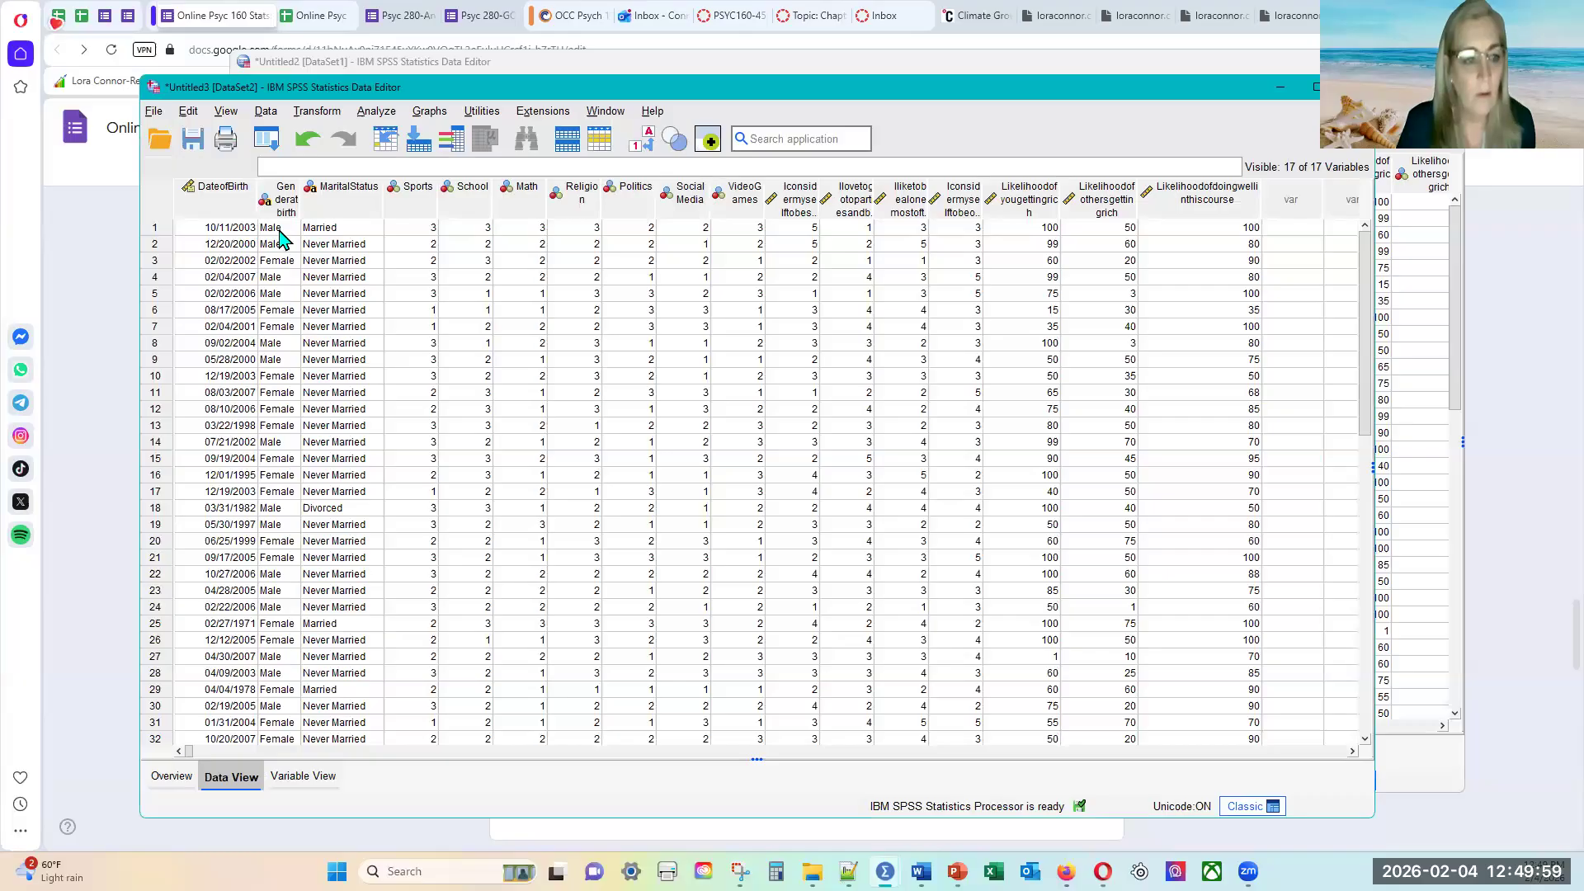
left_click(337, 229)
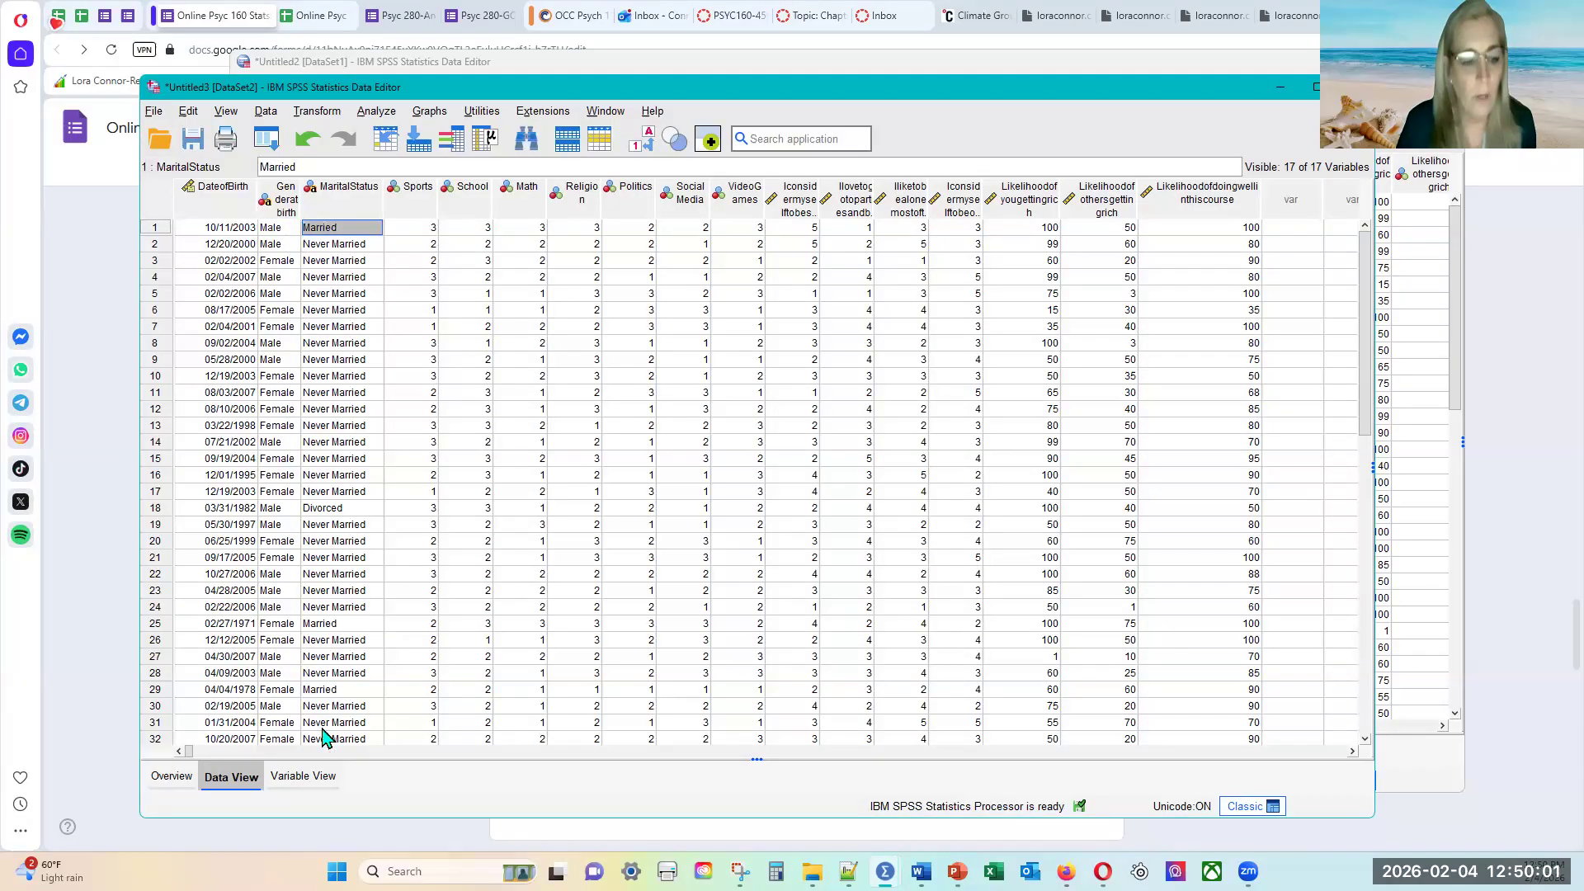
left_click(313, 779)
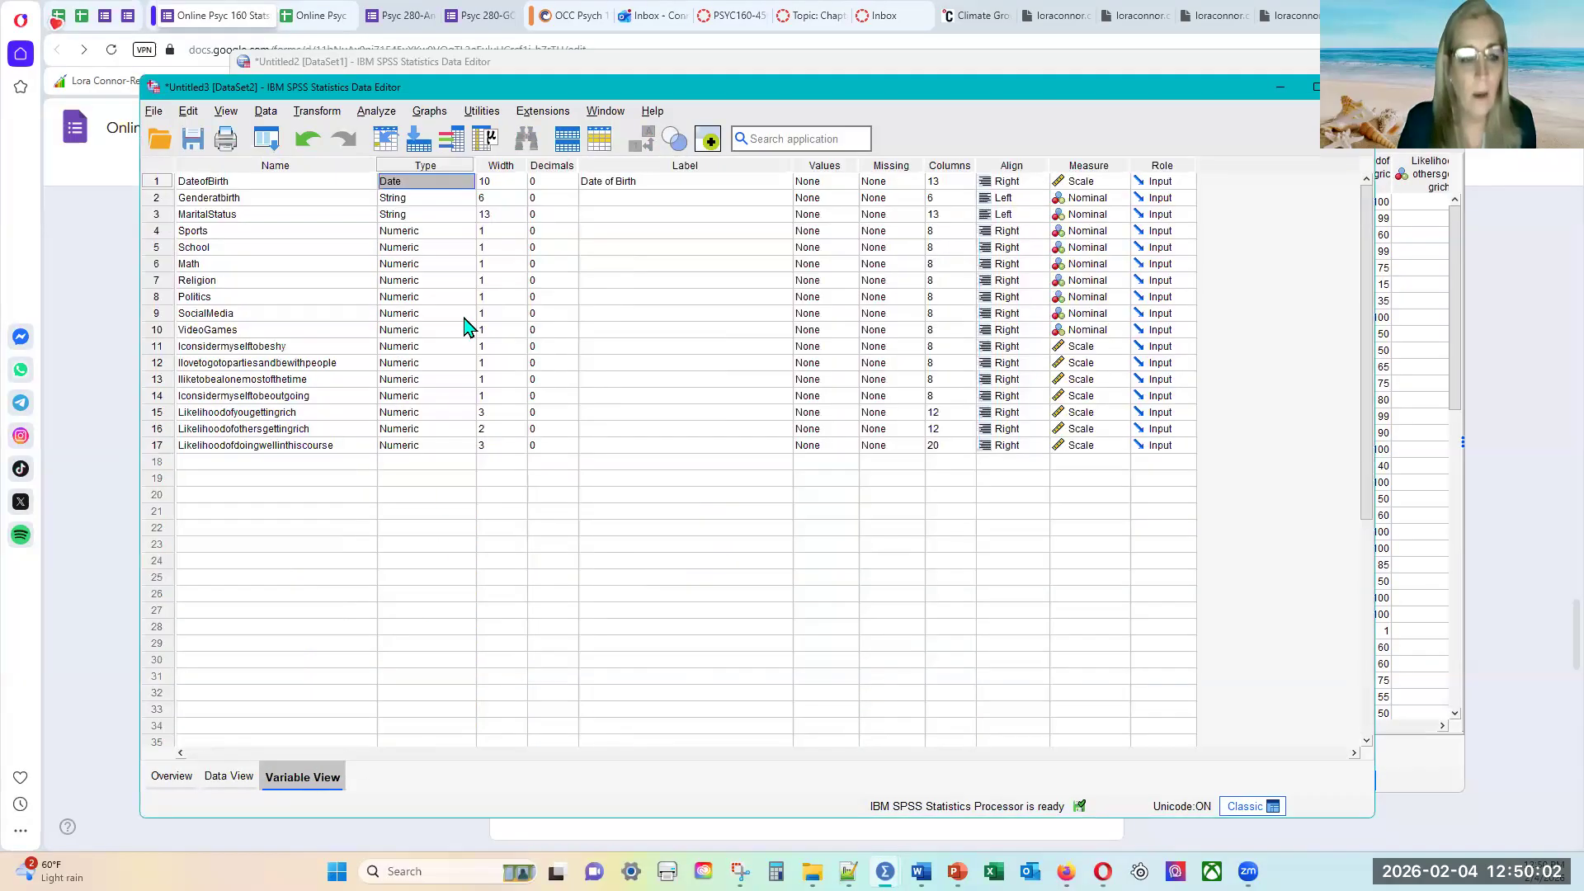
double_click(471, 198)
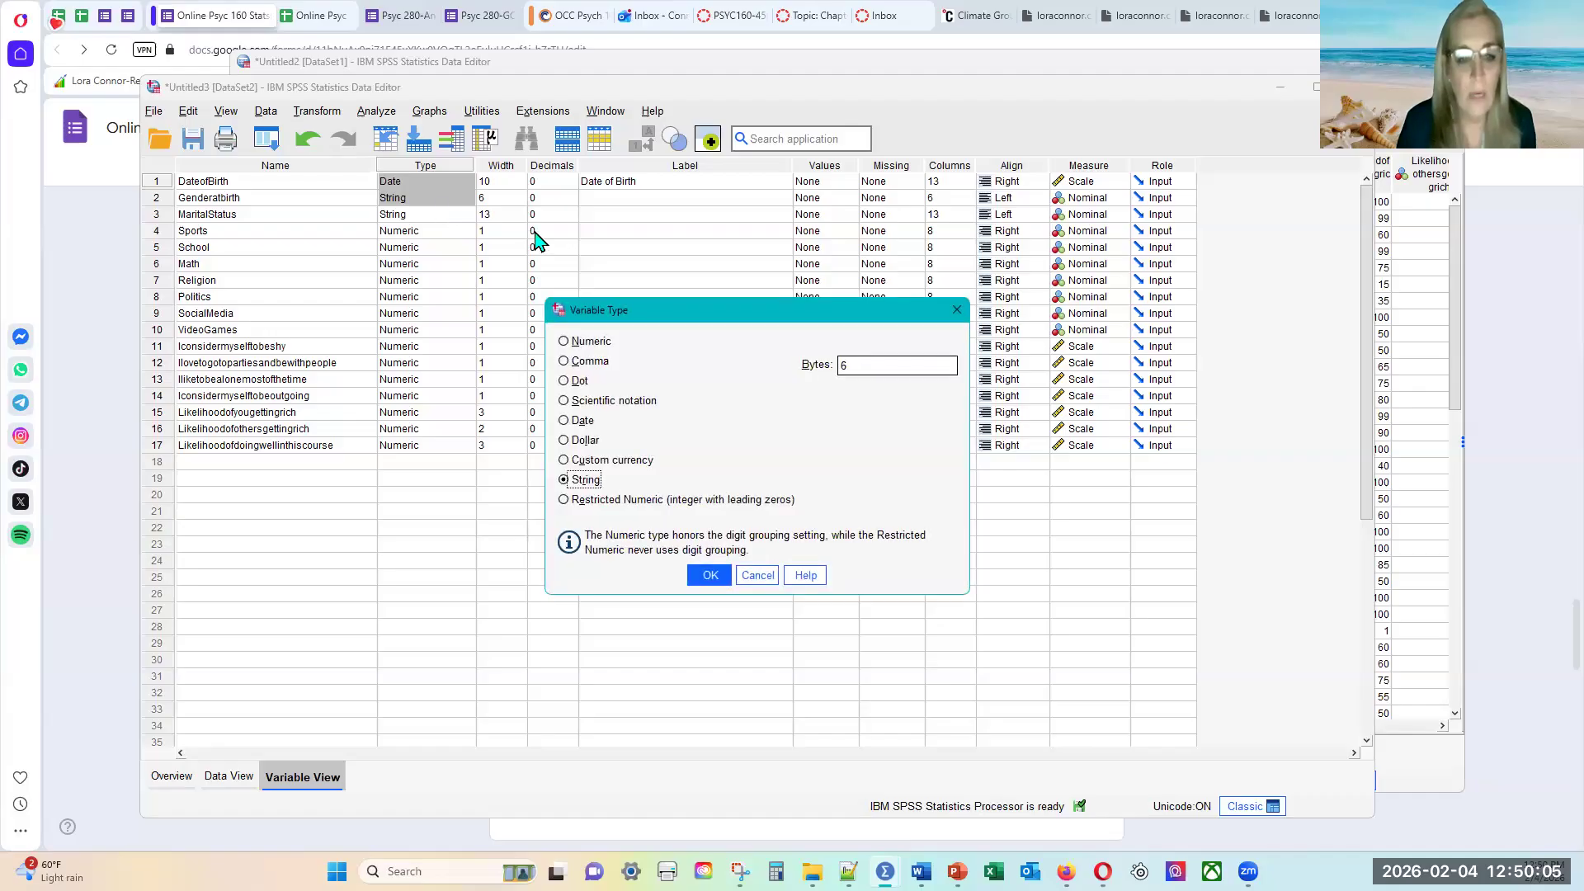
- Accept the String type for Genderatbirth in the Variable Type dialog
left_click_drag(660, 316, 639, 184)
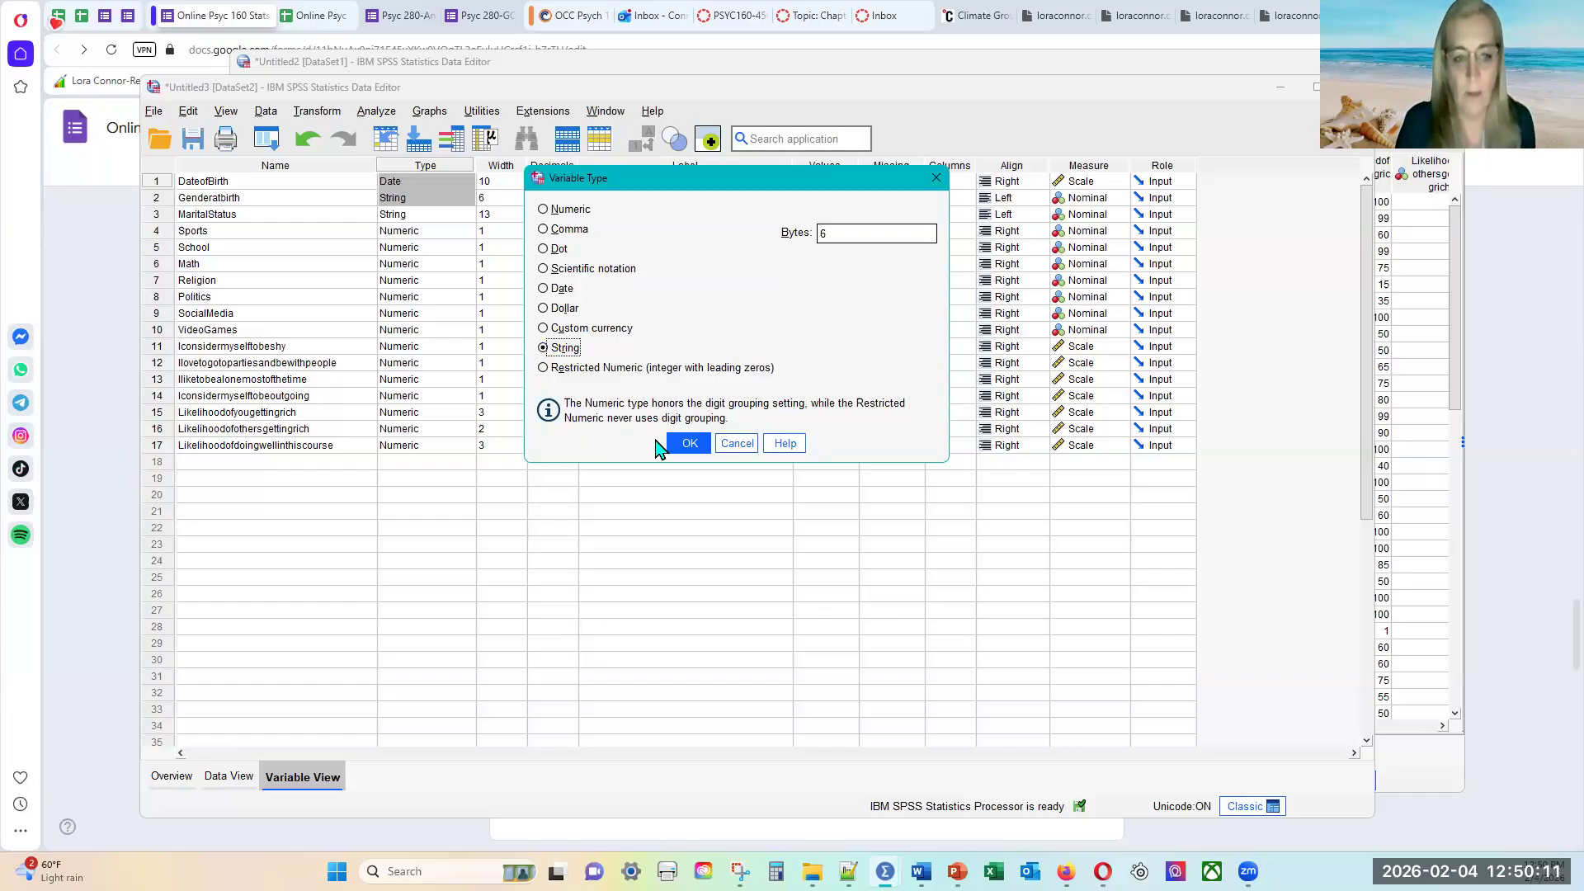
left_click(687, 446)
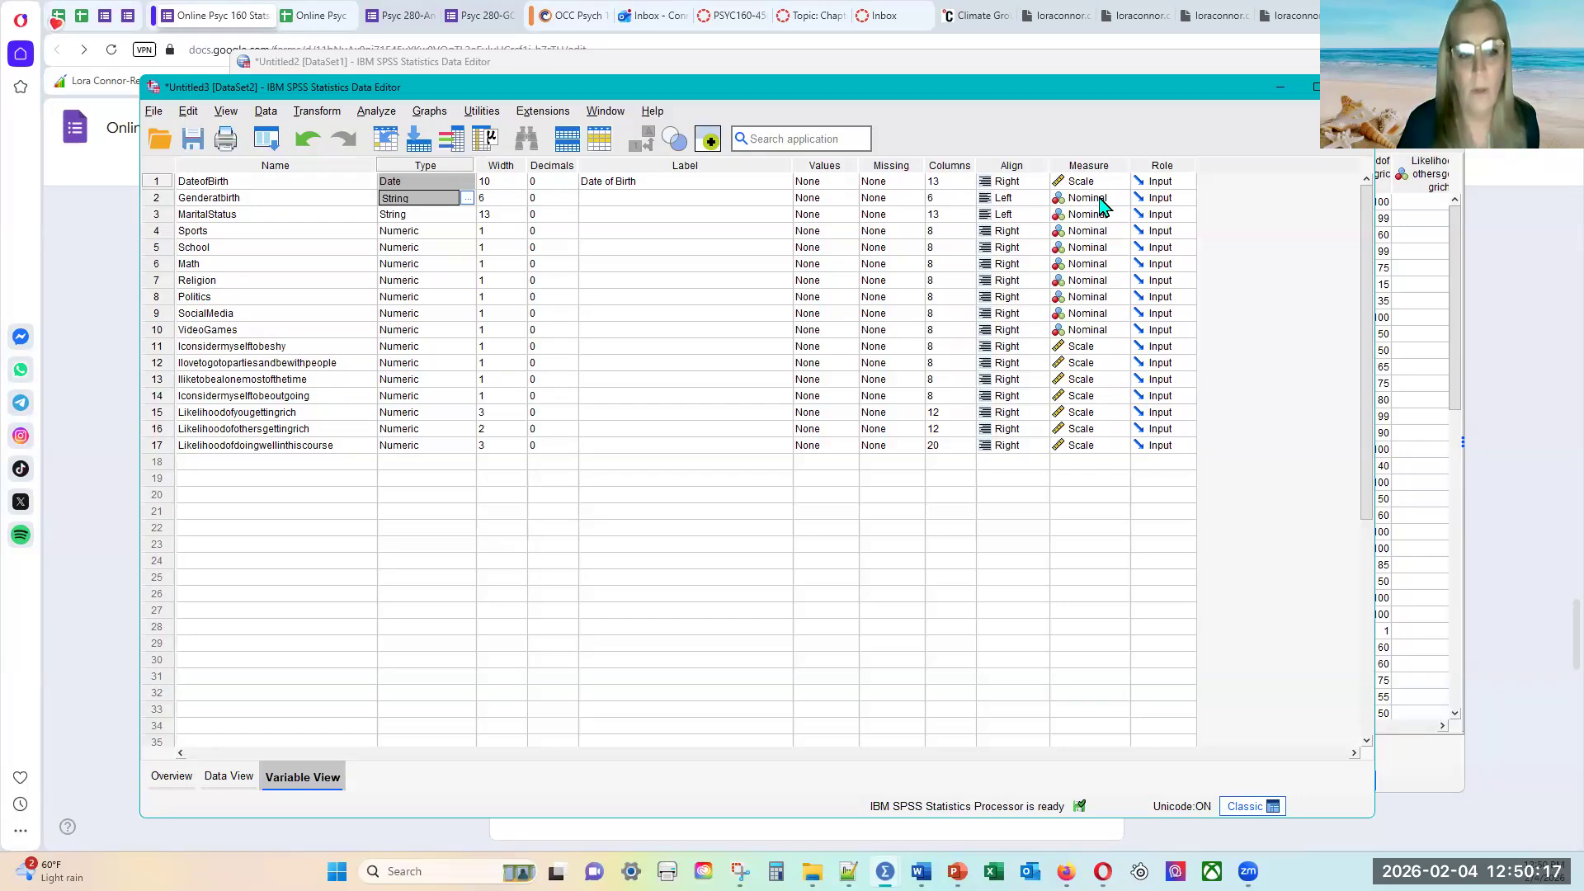
- Set the measurement level of the Sports variable to Ordinal
left_click(210, 234)
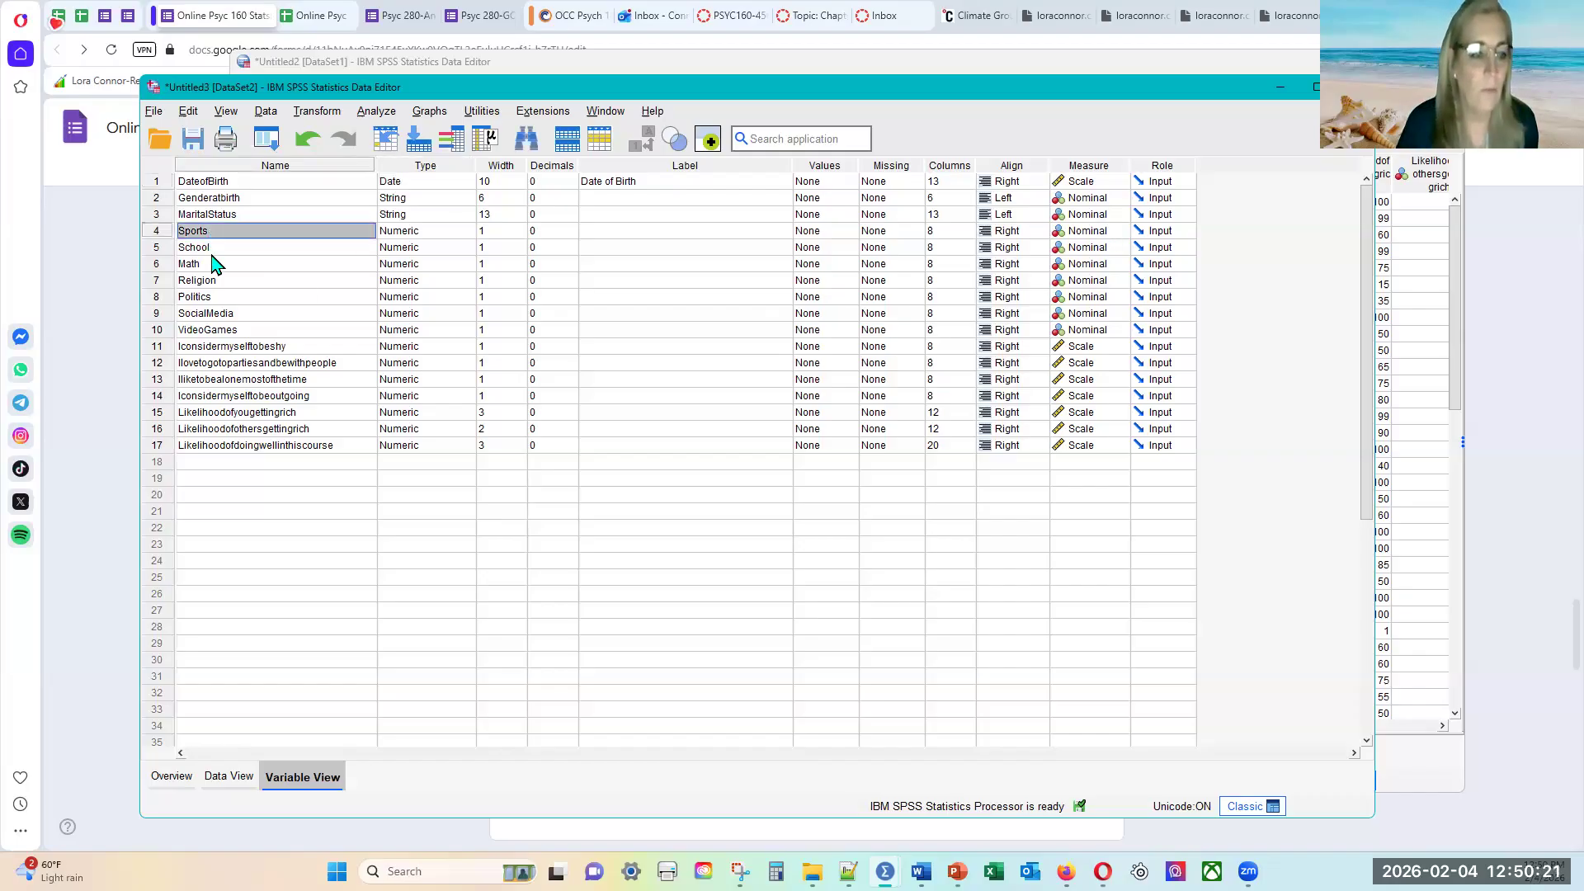
key("Down")
key("Down")
key("Down")
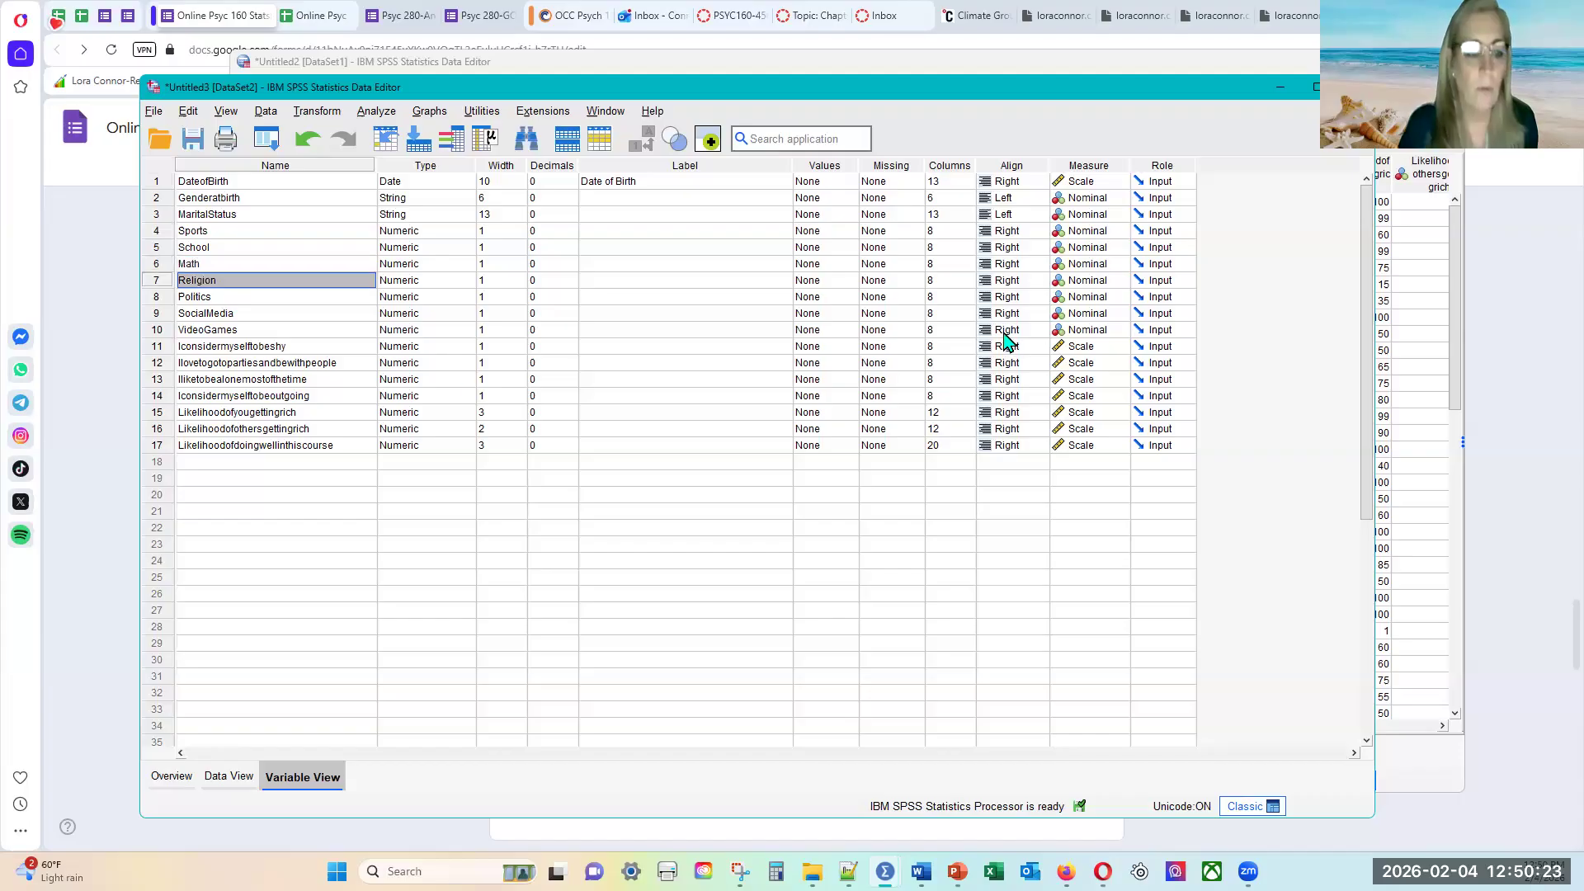
left_click(1121, 232)
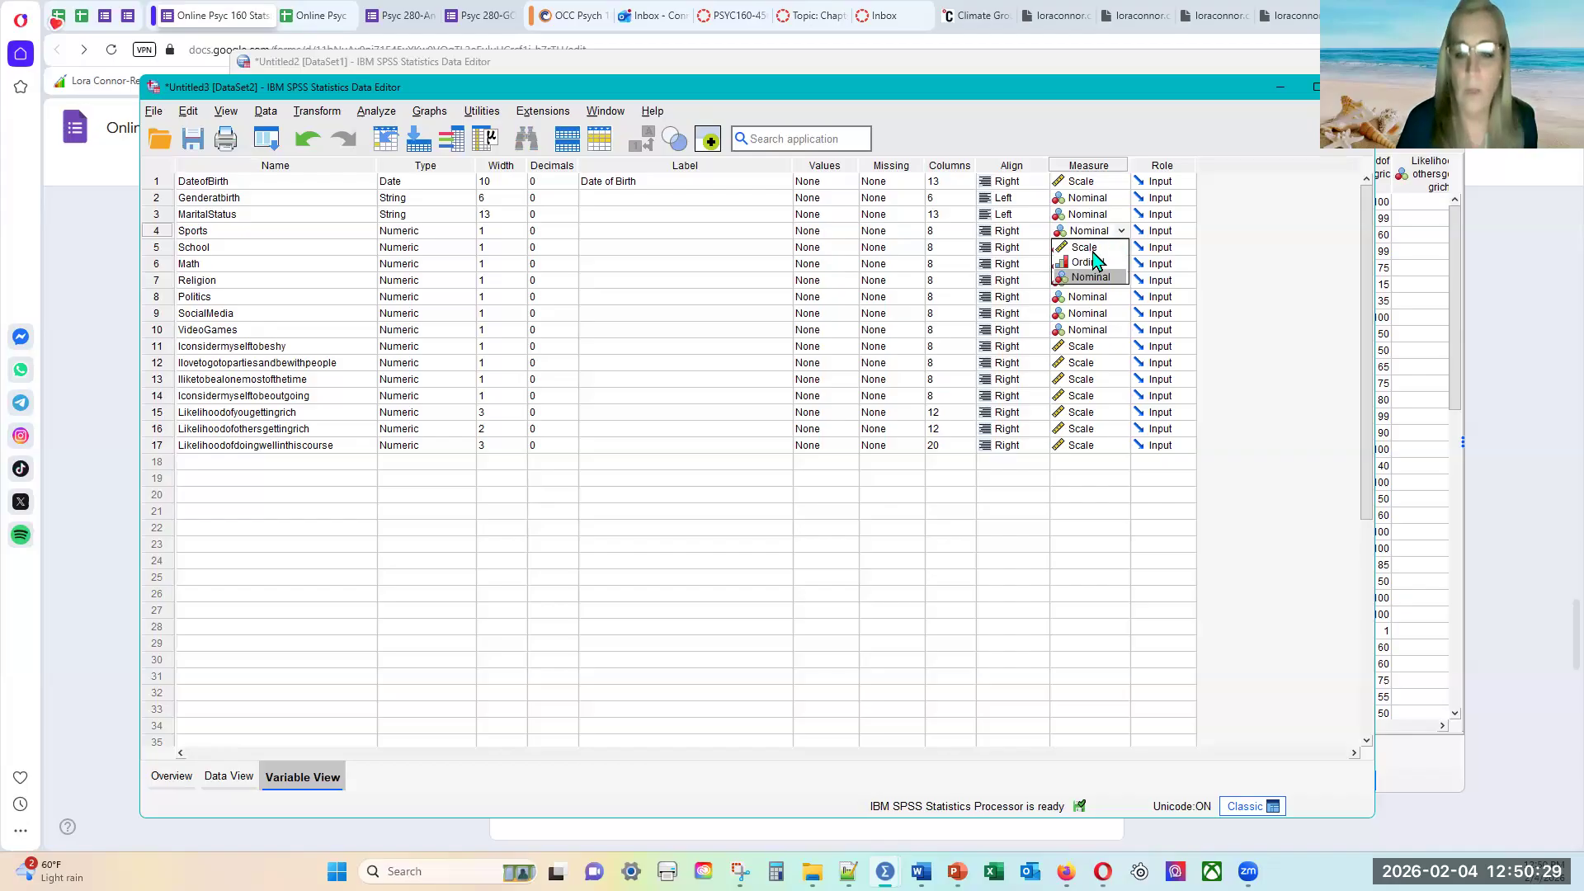
left_click(1095, 263)
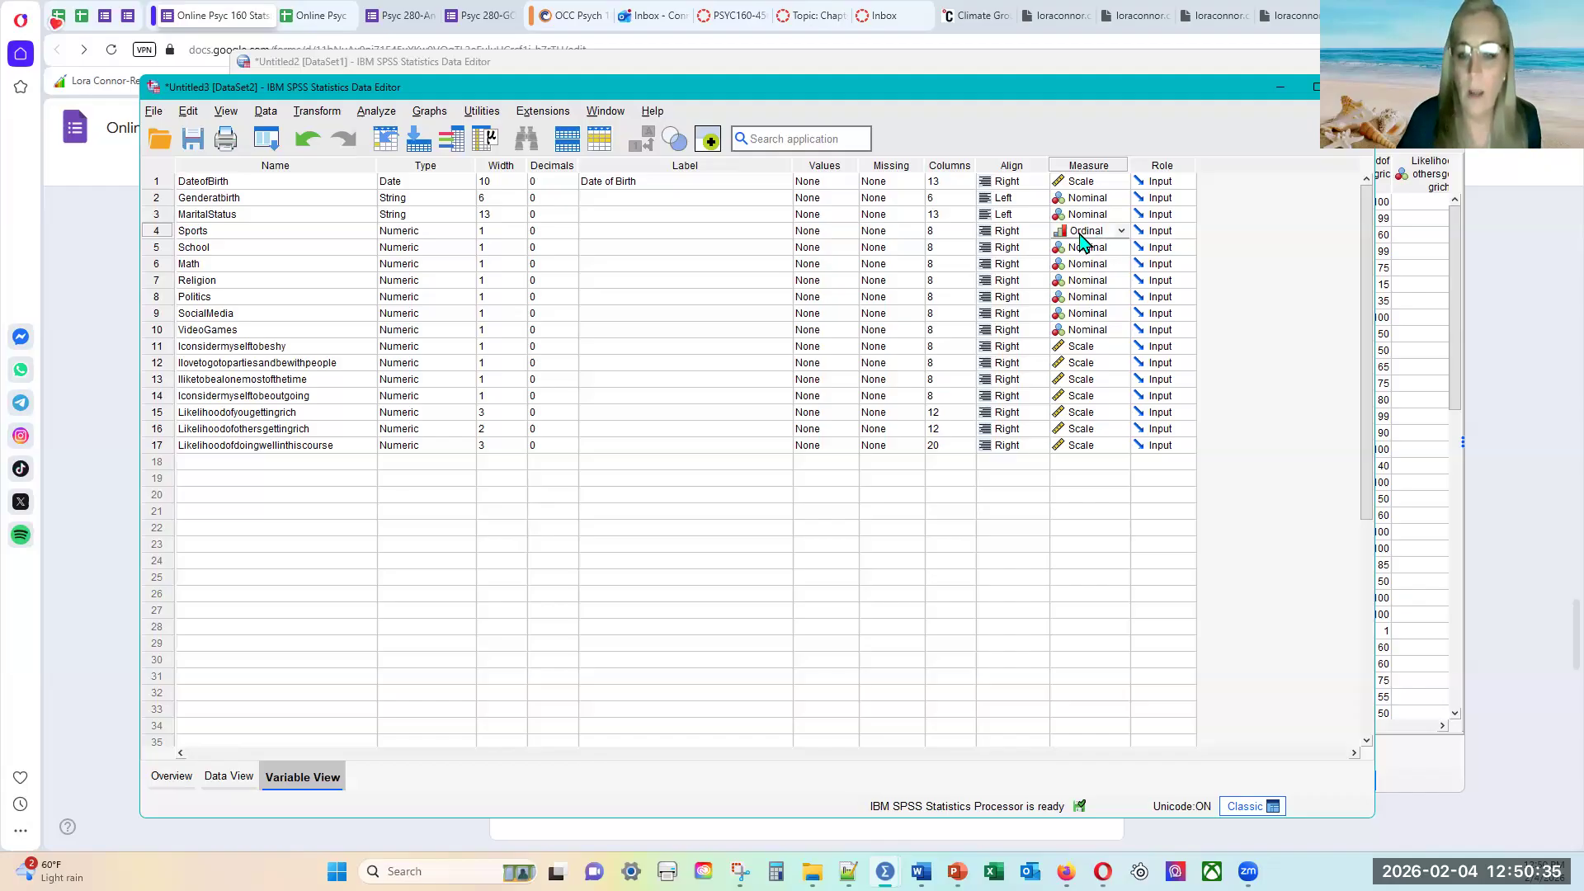
- Copy the Ordinal measure from Sports to School, Math, Religion, Politics, SocialMedia and VideoGames
left_click(1094, 264)
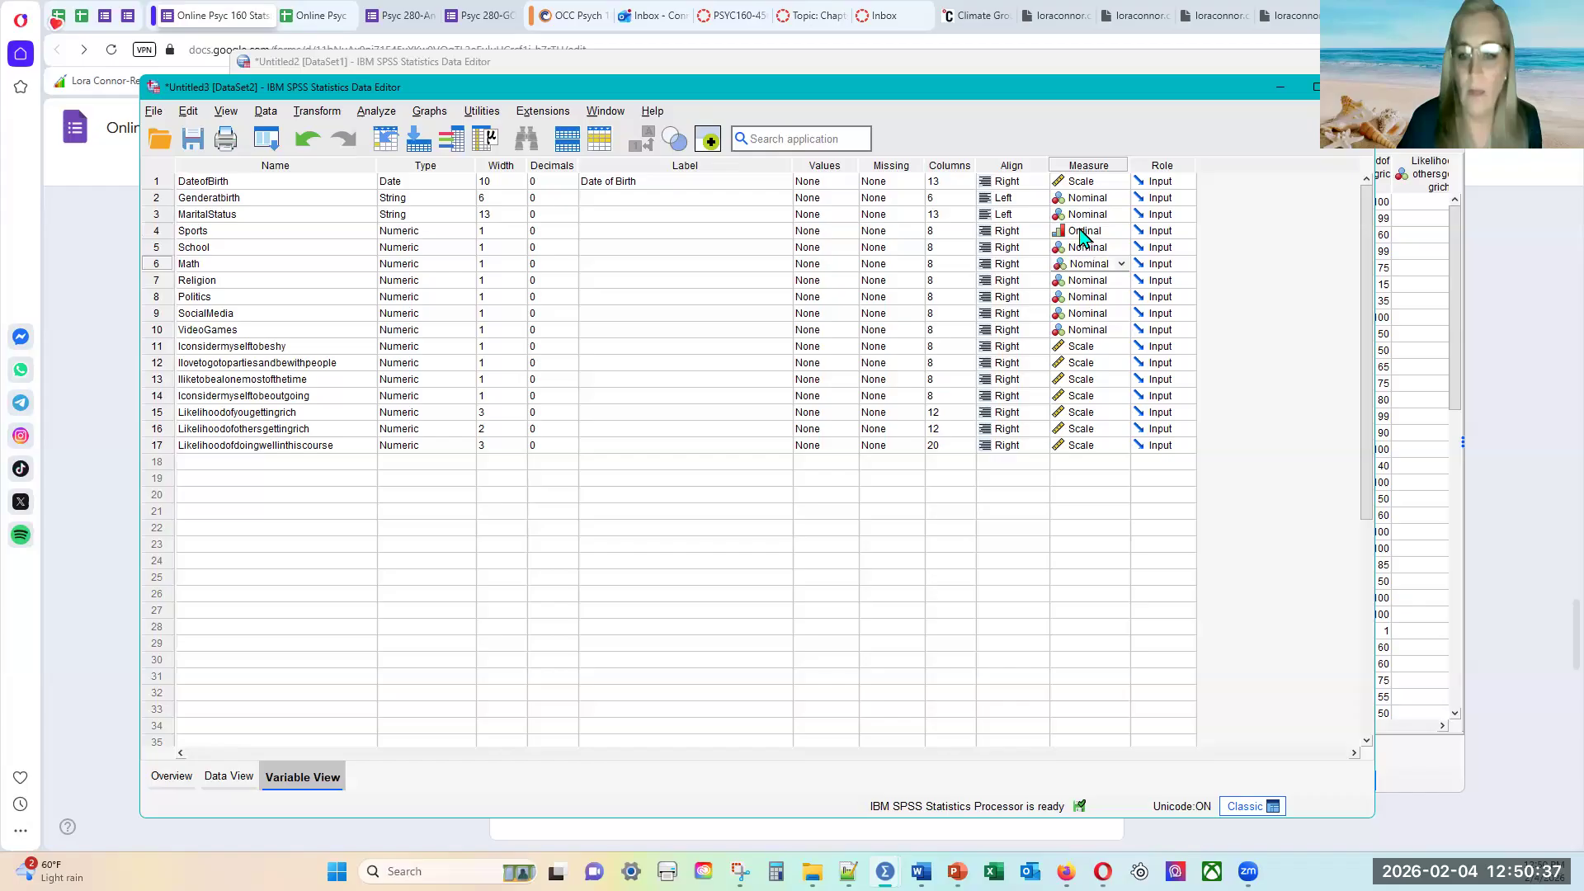
right_click(1081, 236)
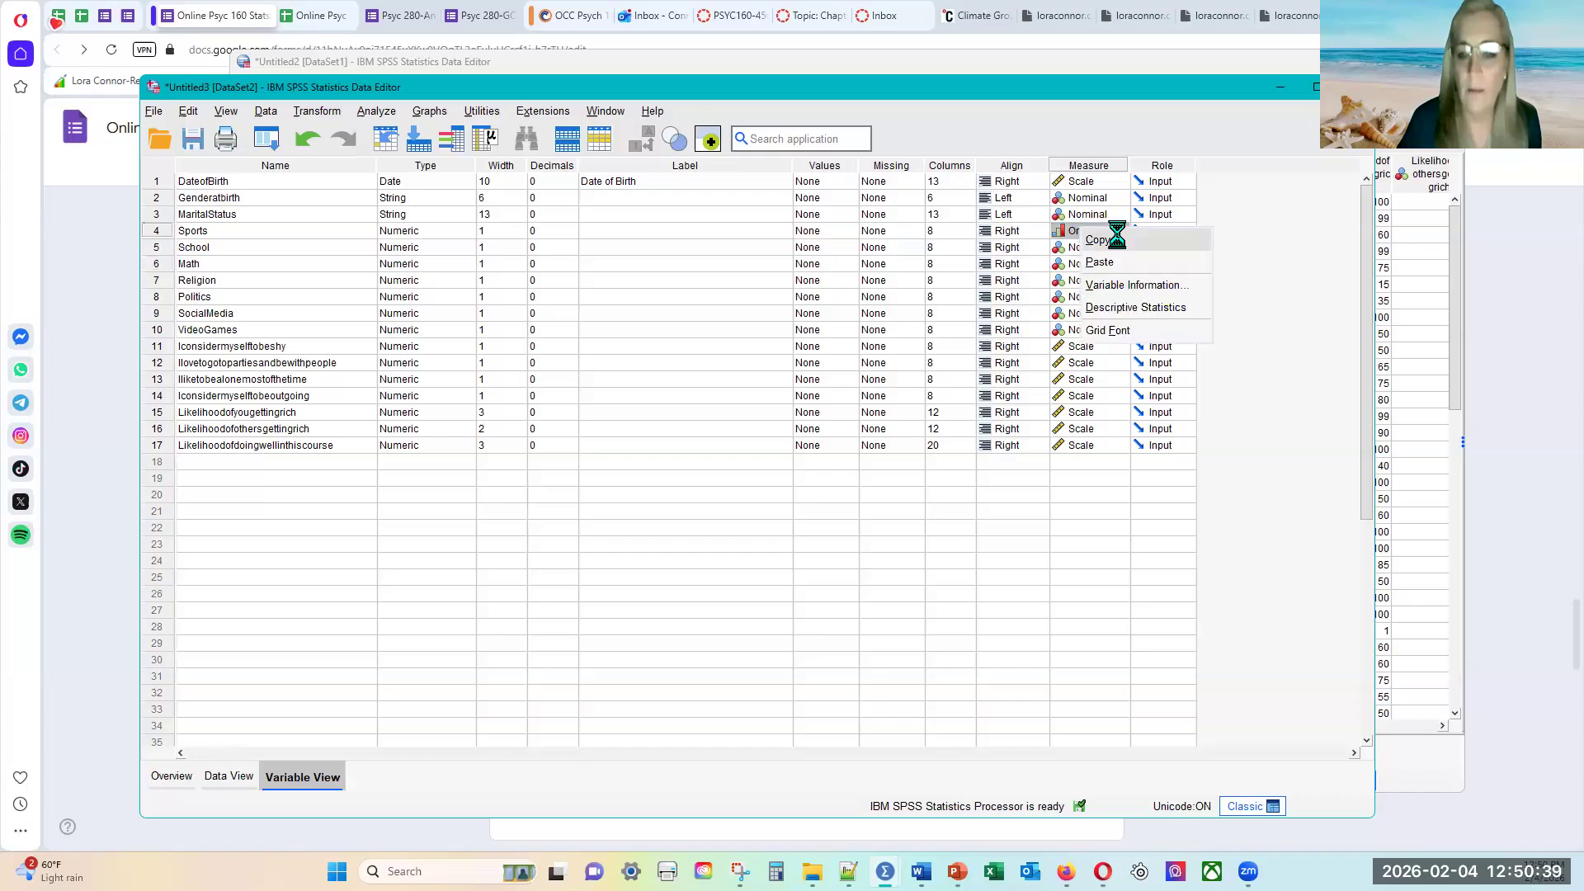
left_click(1081, 258)
left_click_drag(1079, 249, 1083, 332)
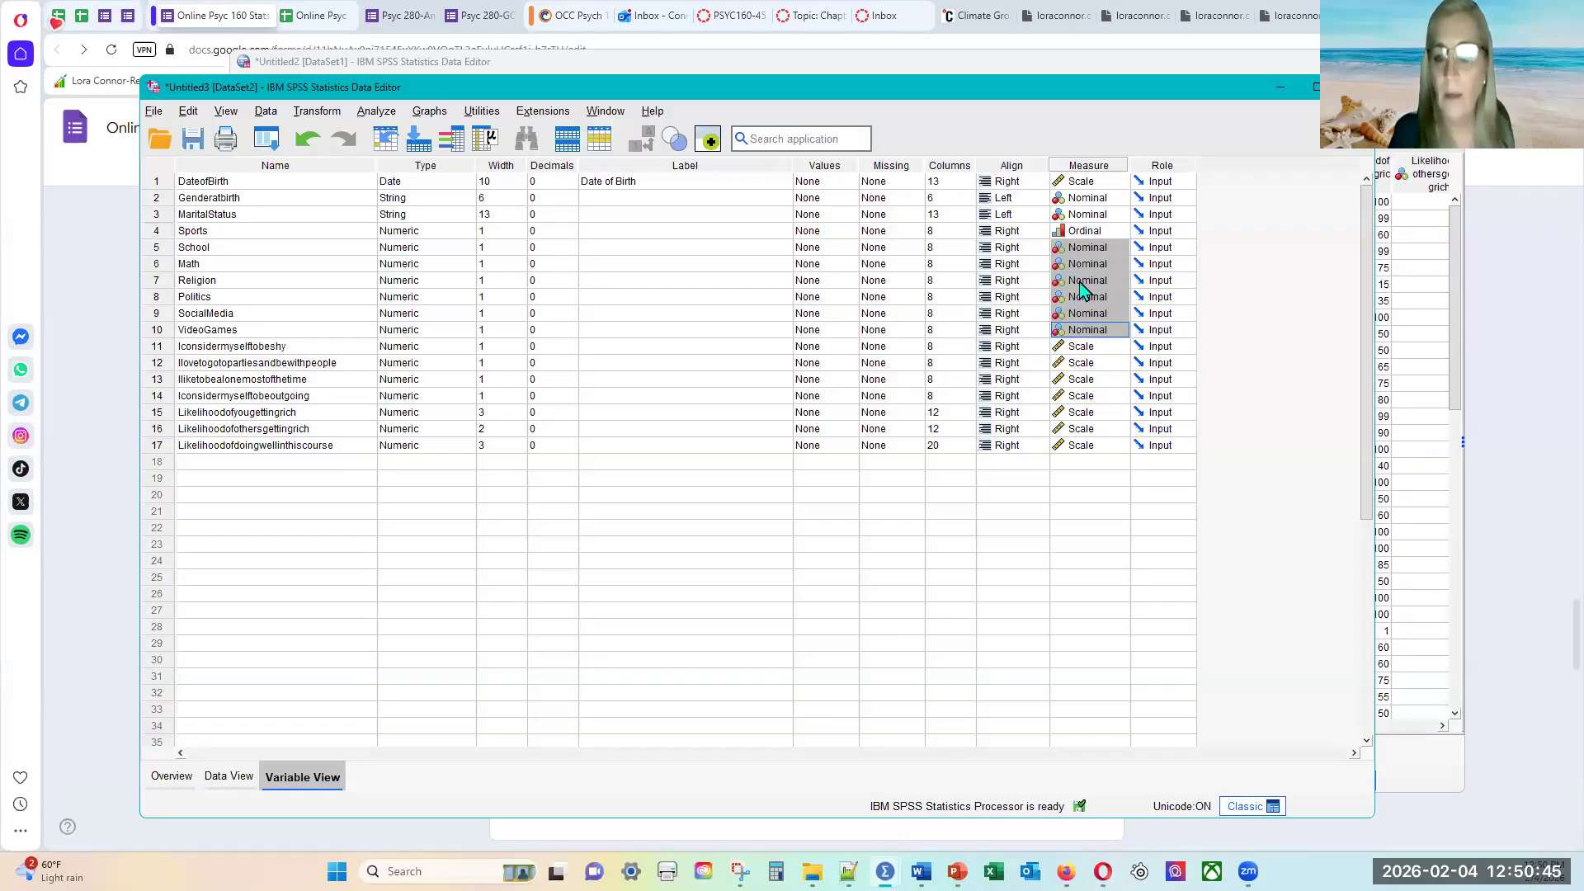
right_click(1082, 289)
left_click(1130, 322)
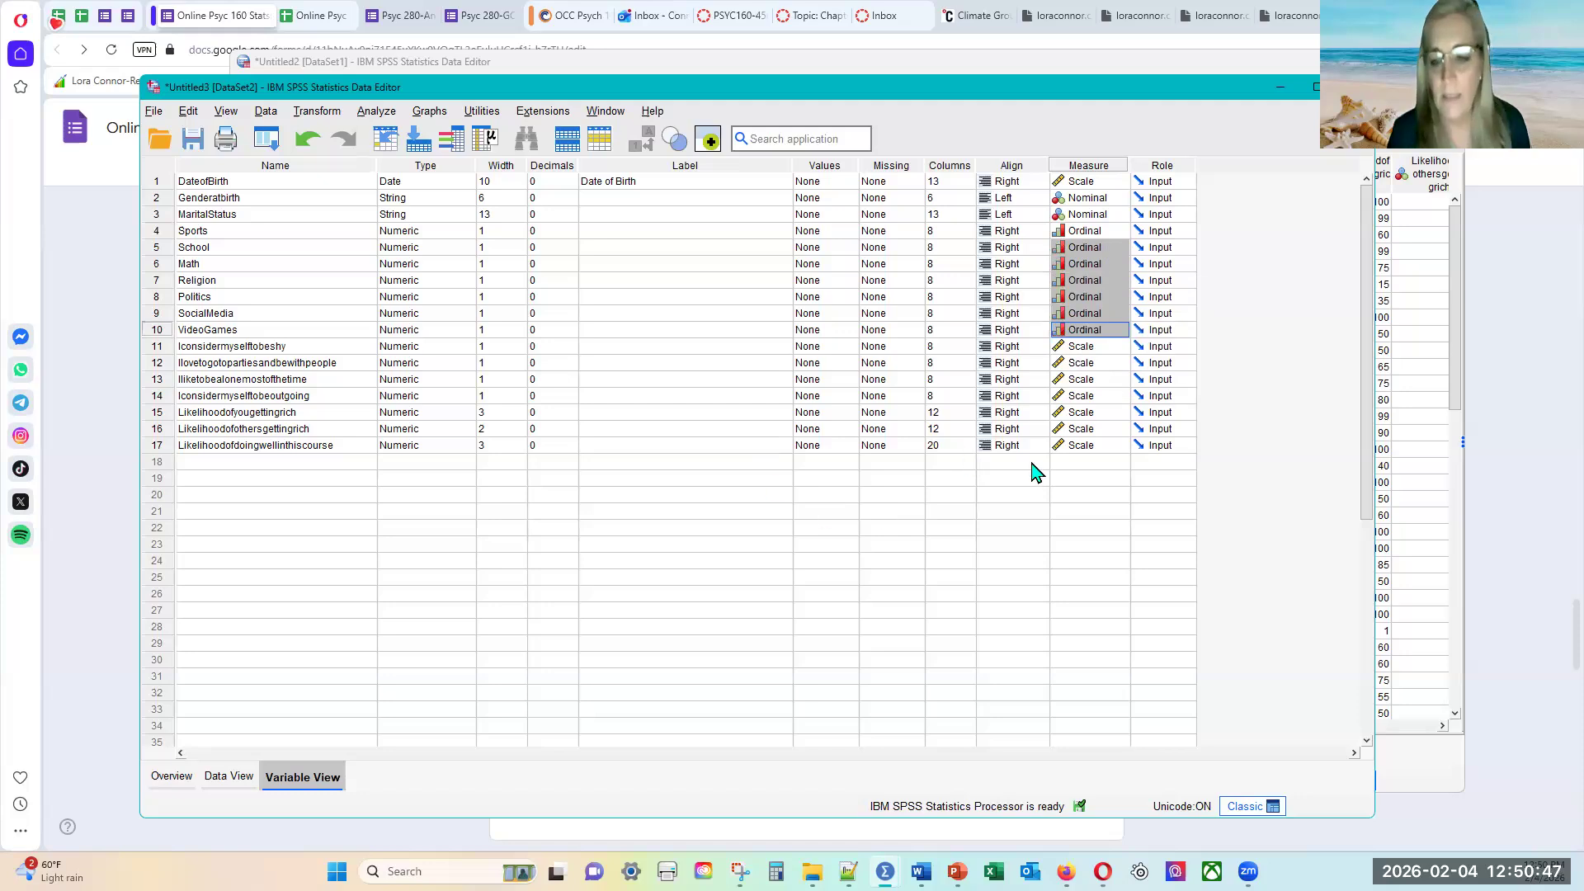
left_click(914, 512)
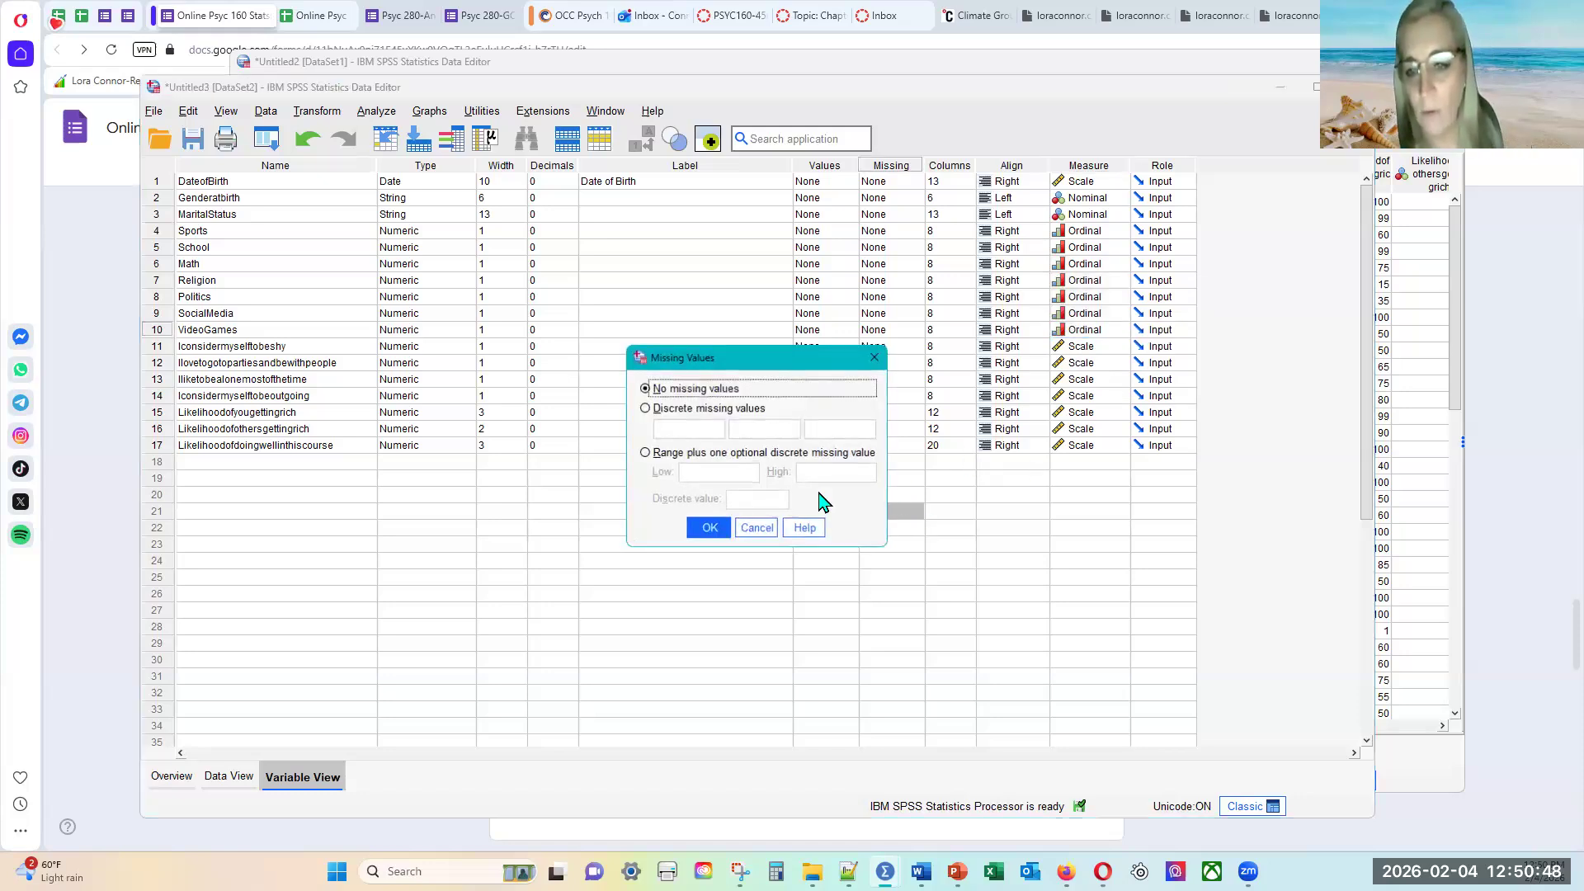
left_click(752, 532)
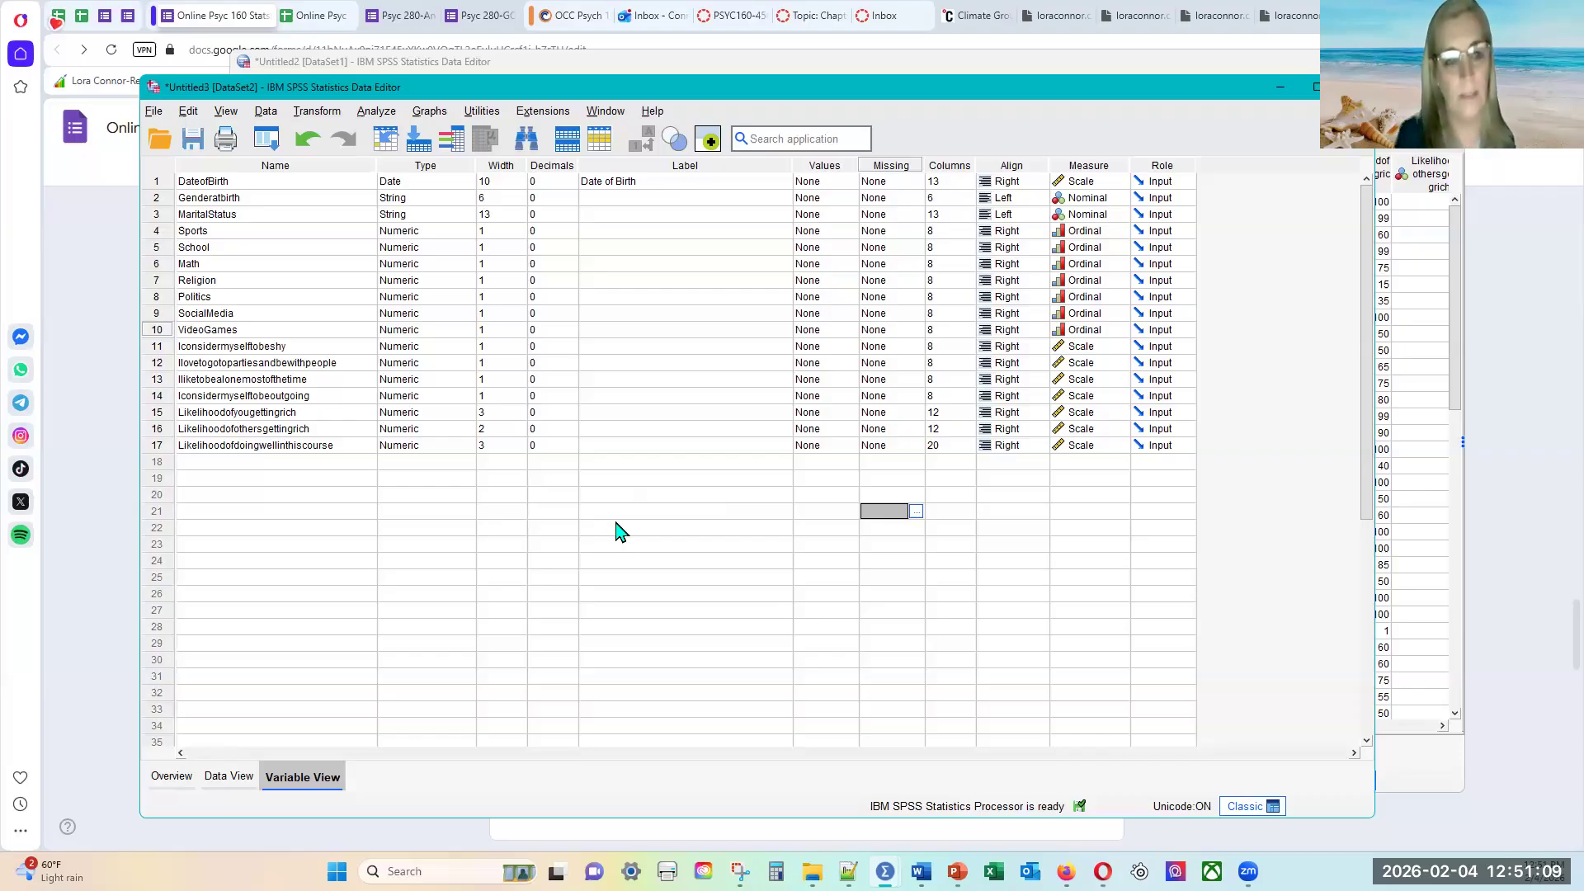
- Widen the Width column in the variable list
left_click(499, 165)
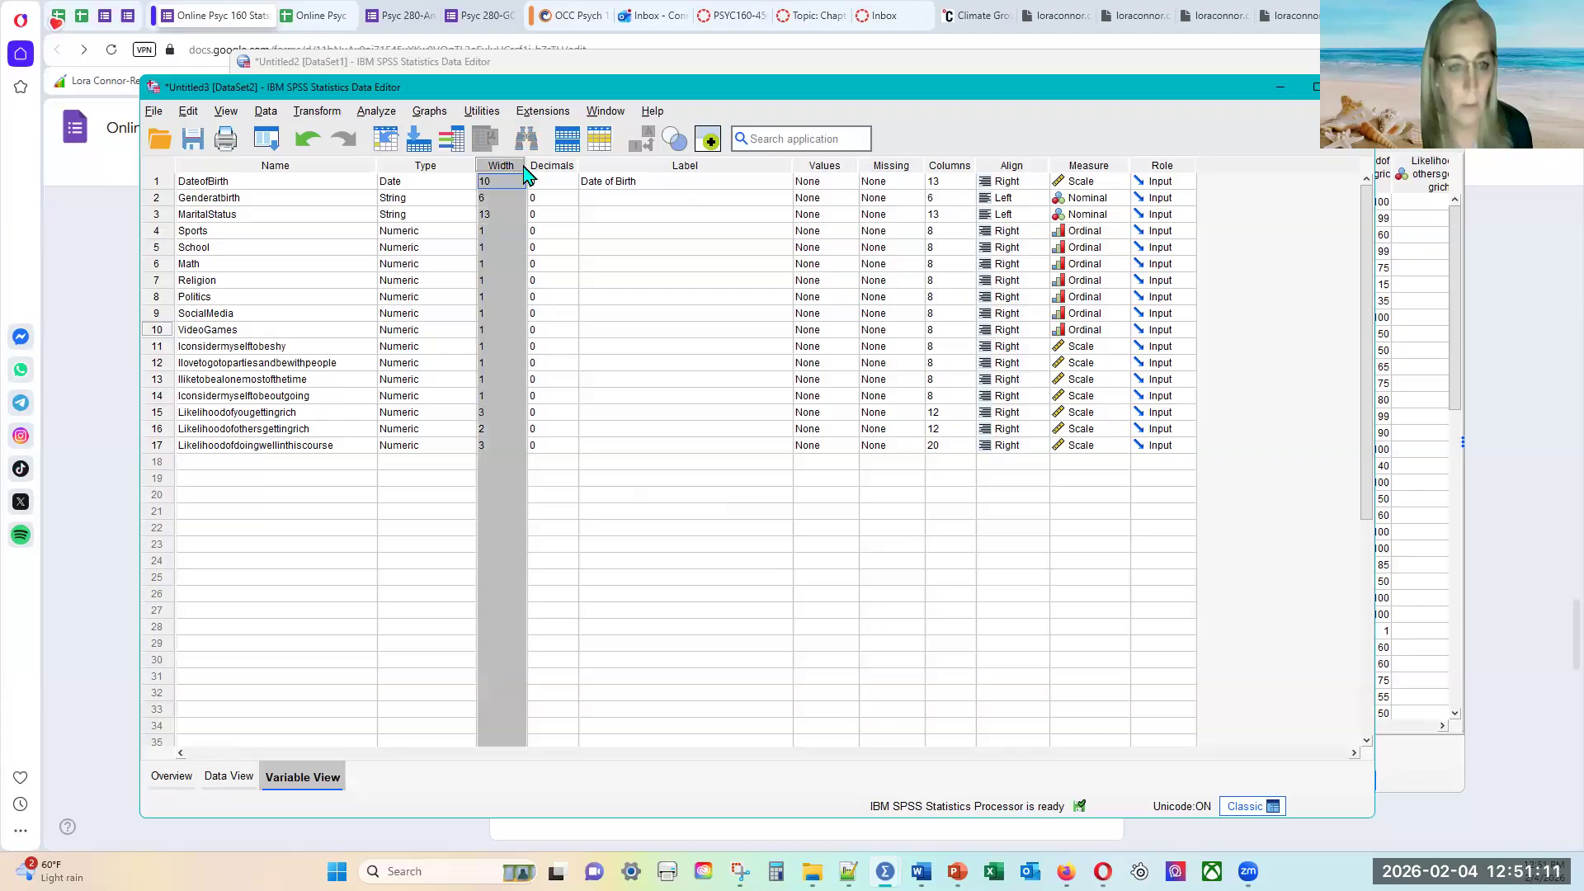
double_click(527, 165)
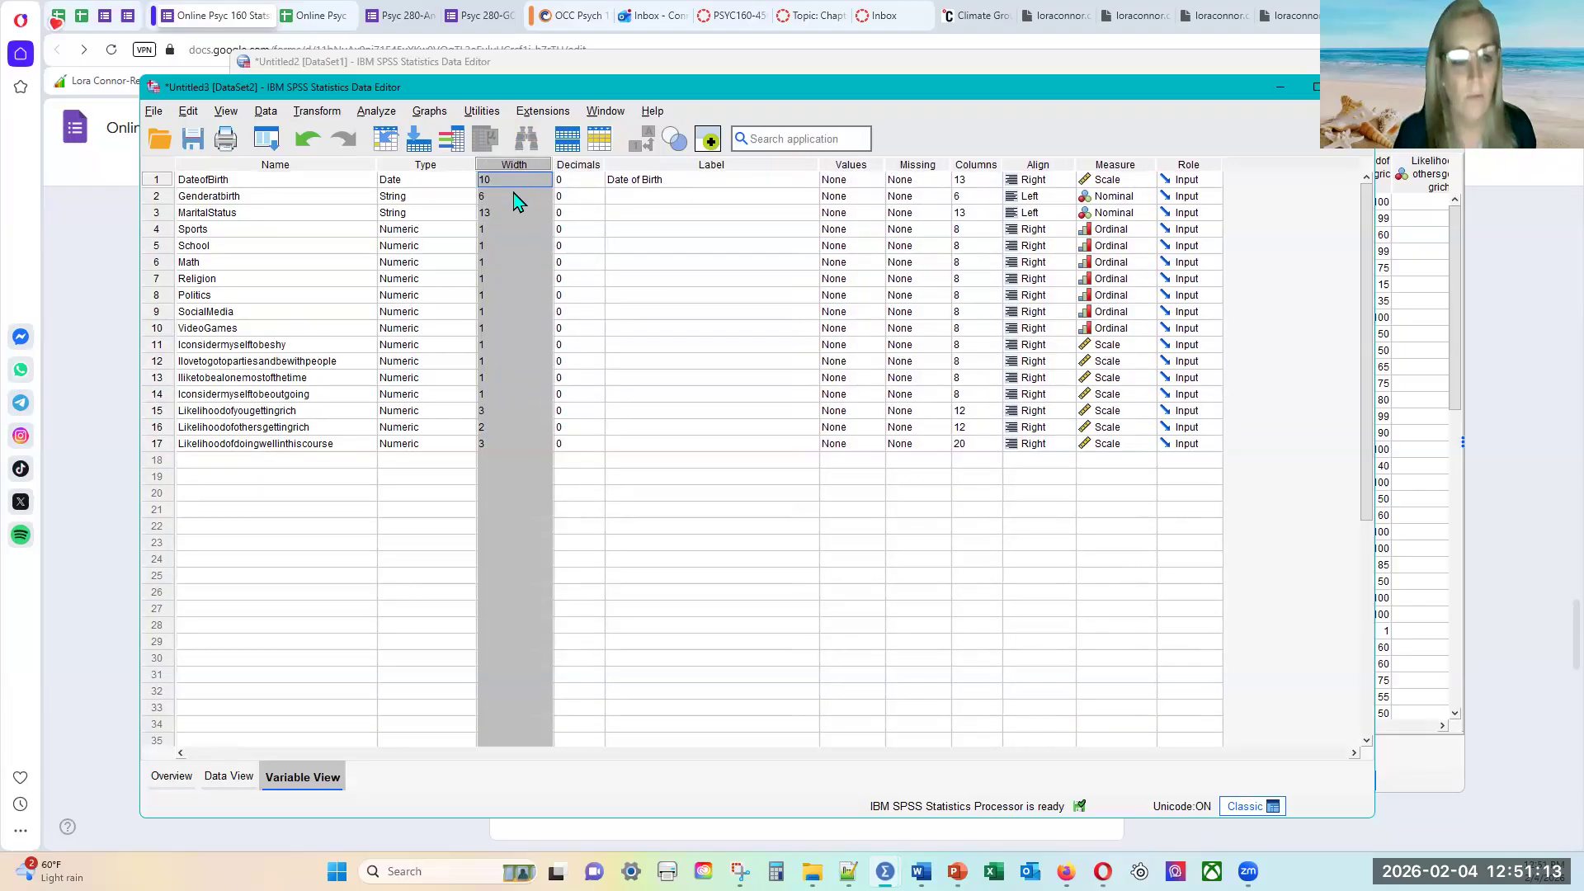
left_click(511, 183)
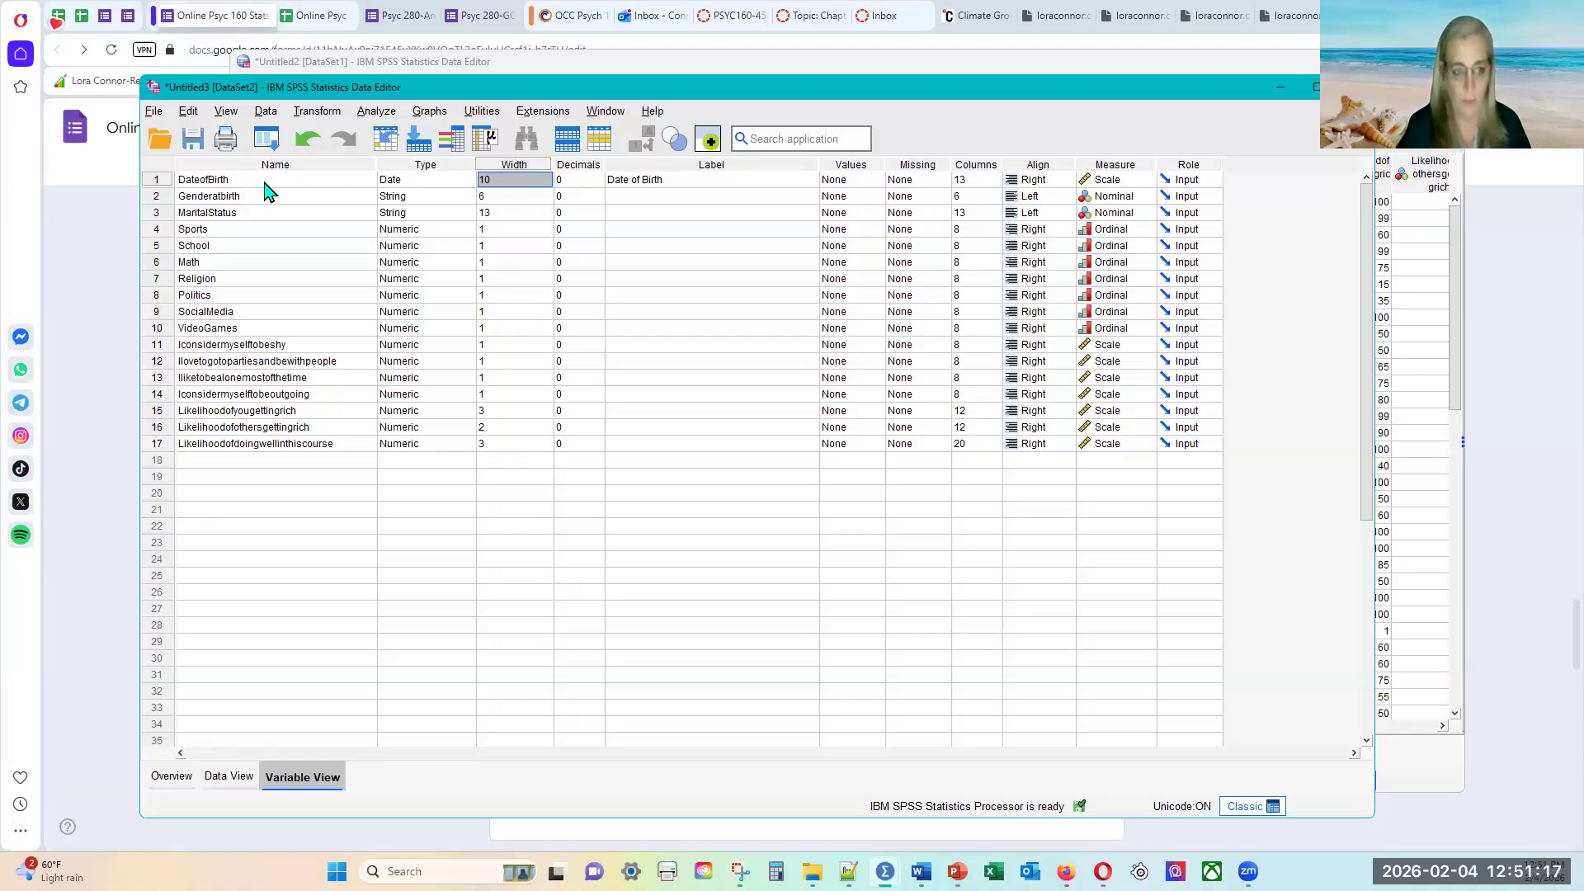
- Review the Width settings of the variables, including DateofBirth, Sports and MaritalStatus
left_click(511, 167)
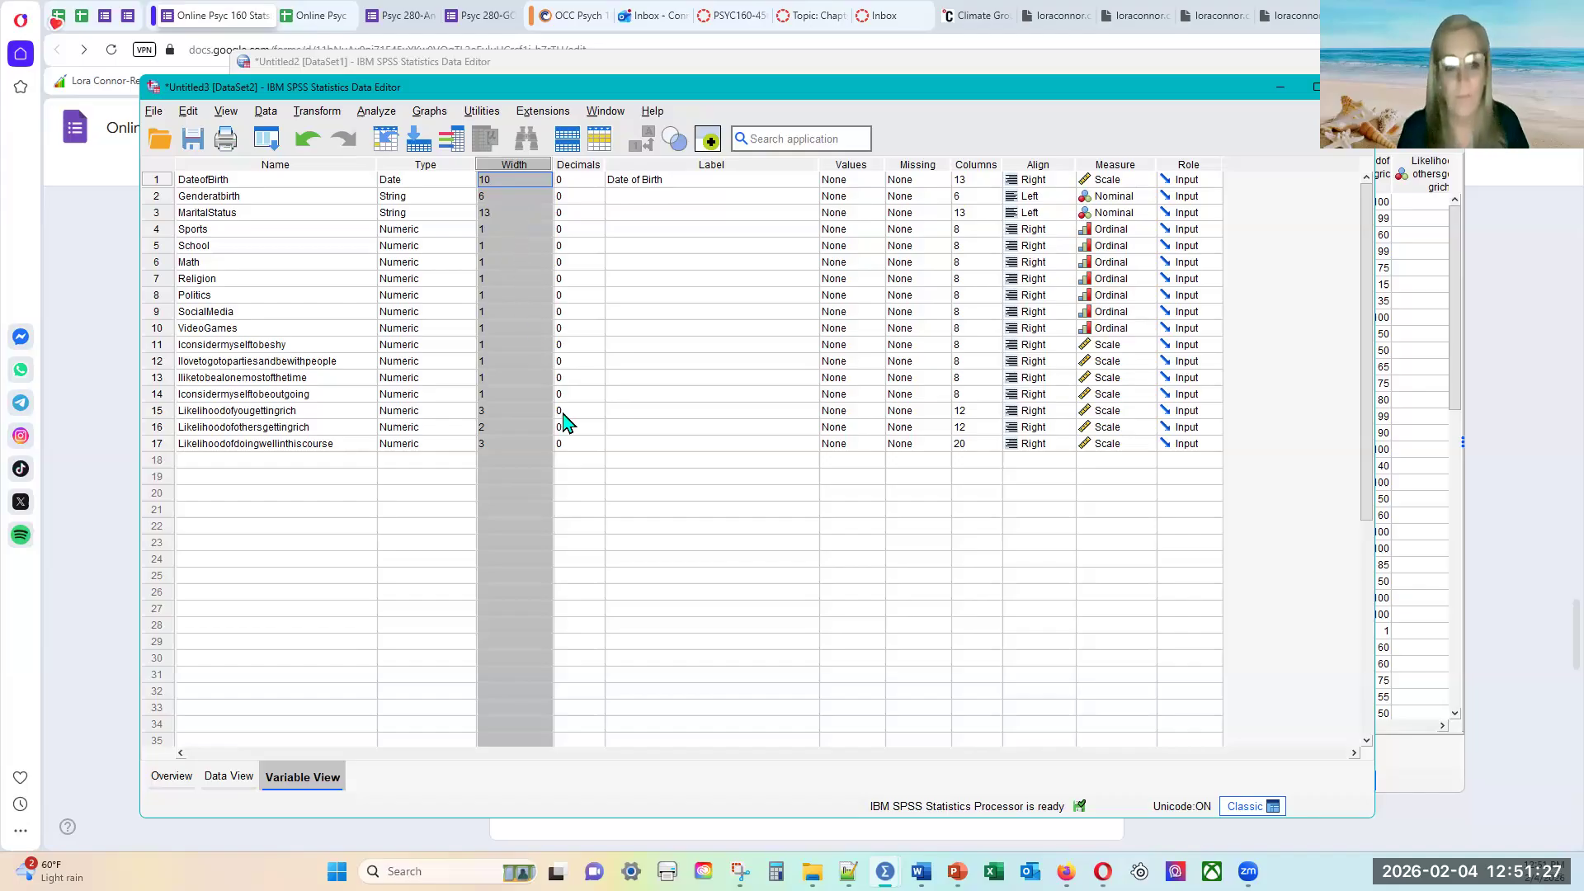
left_click(514, 459)
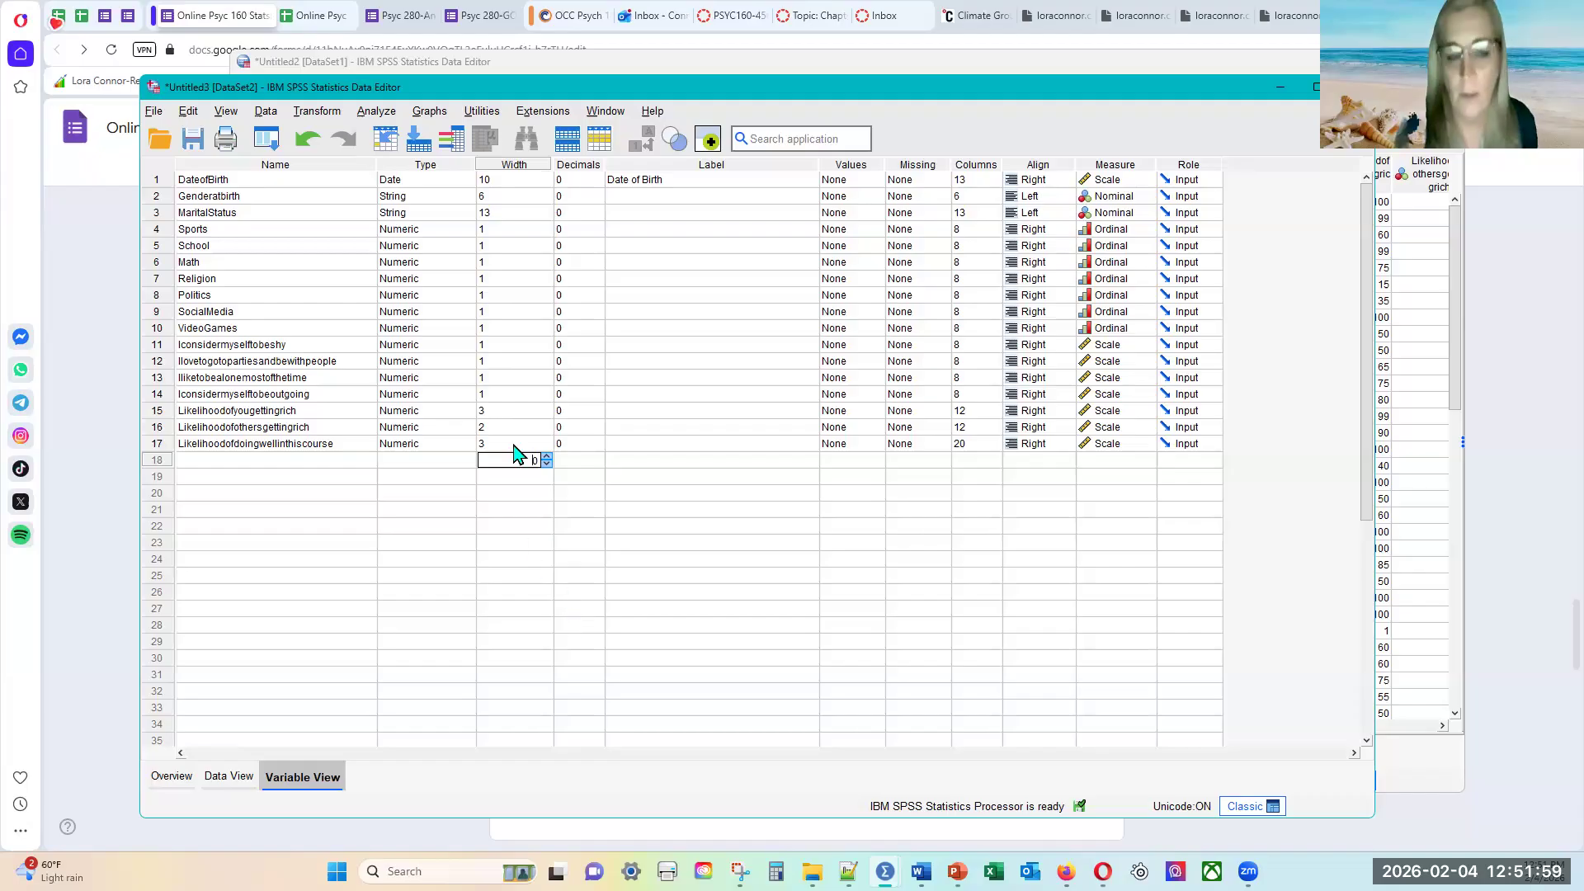
left_click(517, 180)
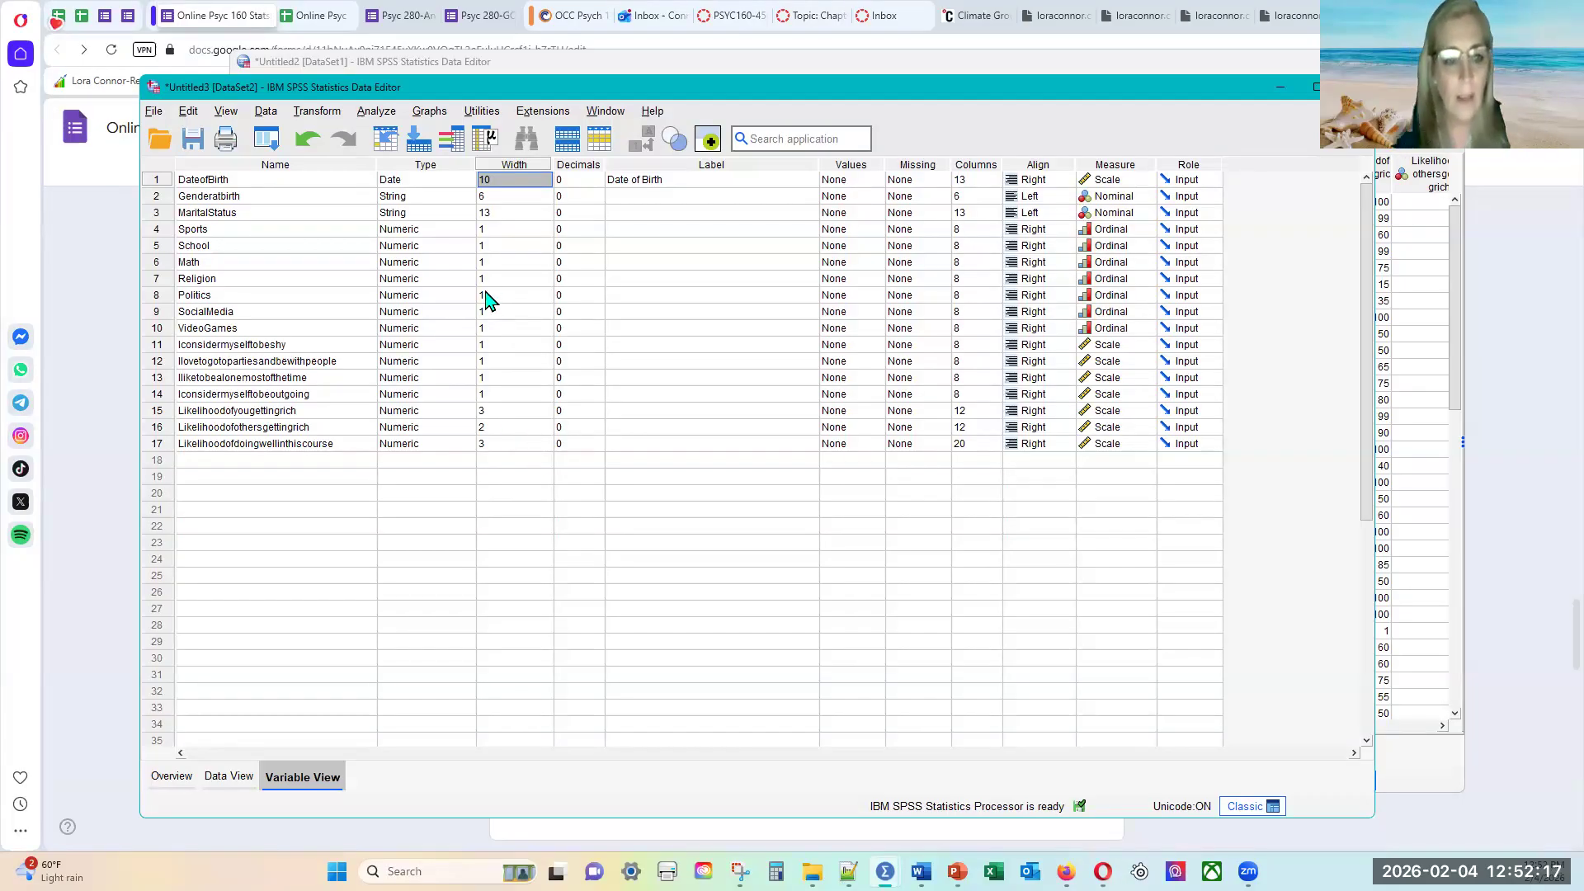
left_click(487, 229)
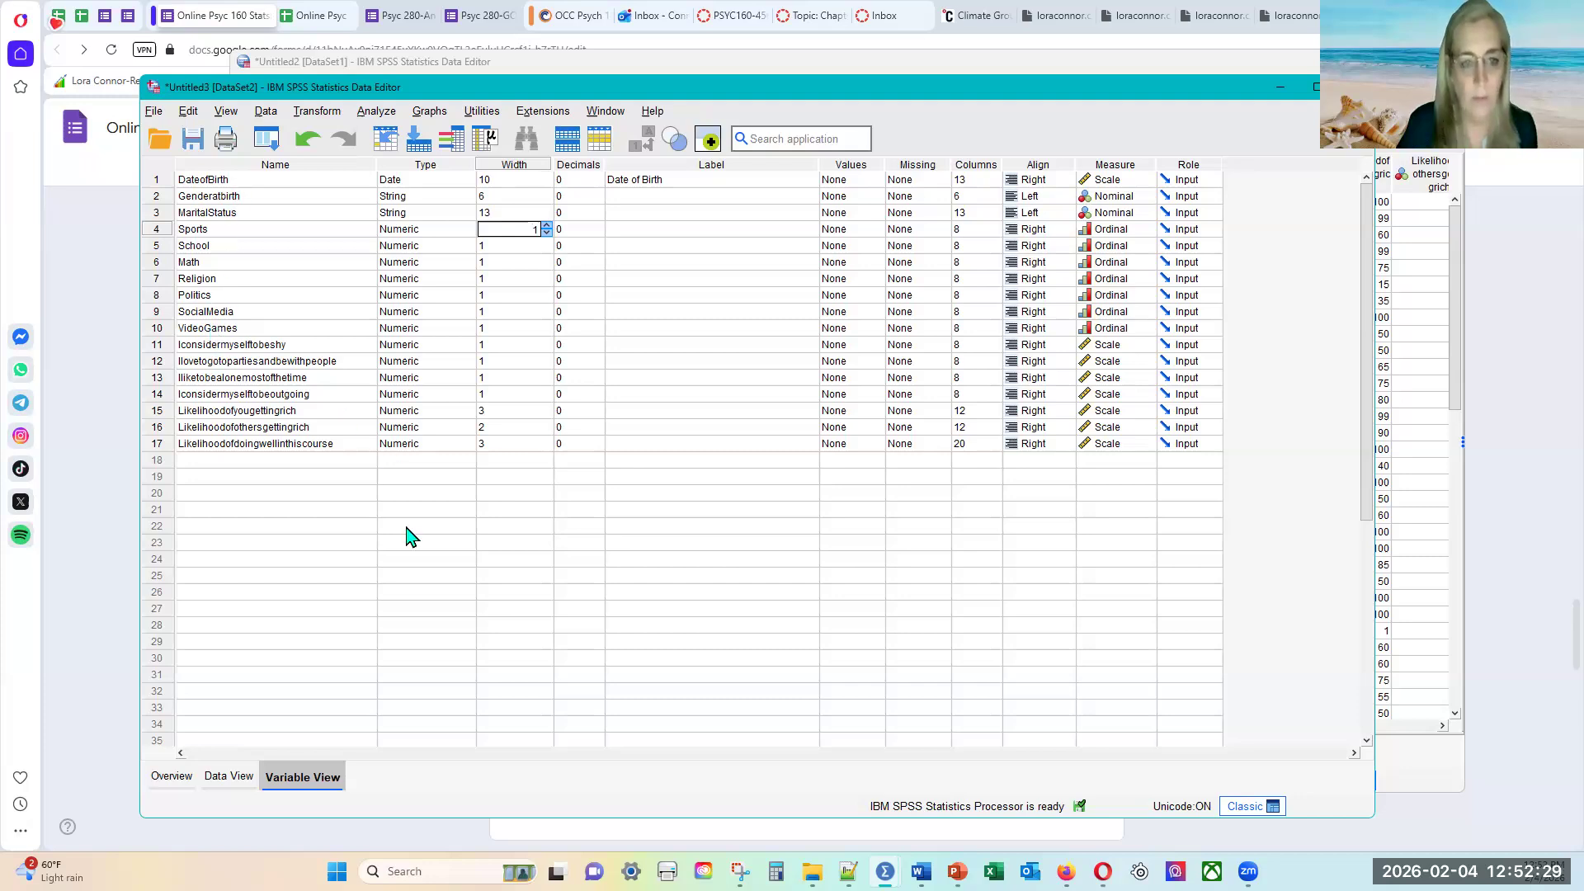
left_click(499, 213)
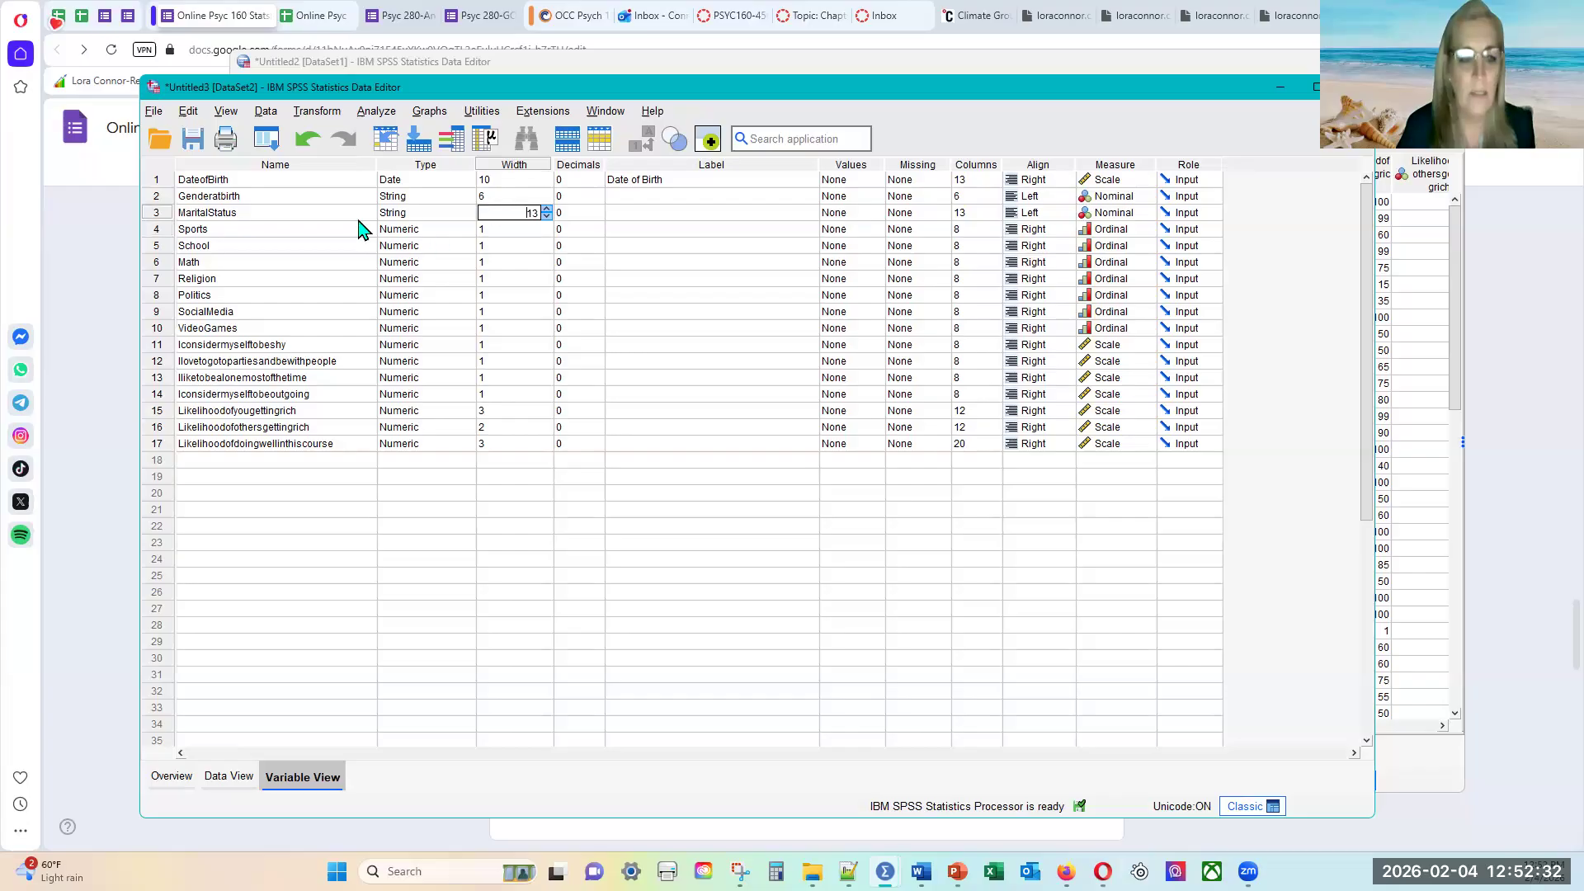
left_click(250, 212)
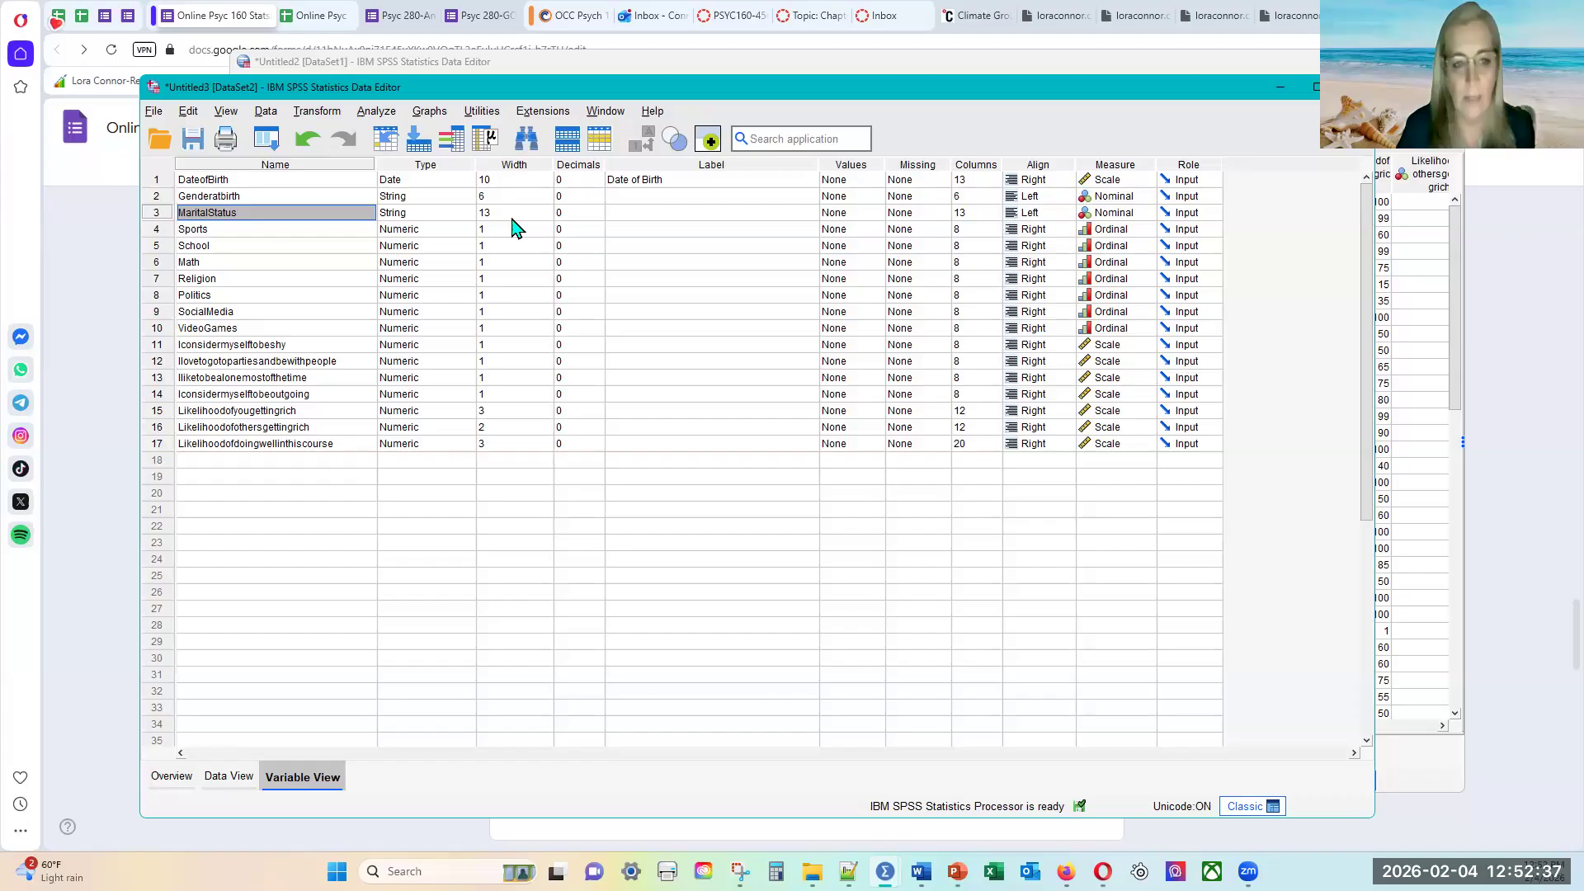
left_click(507, 213)
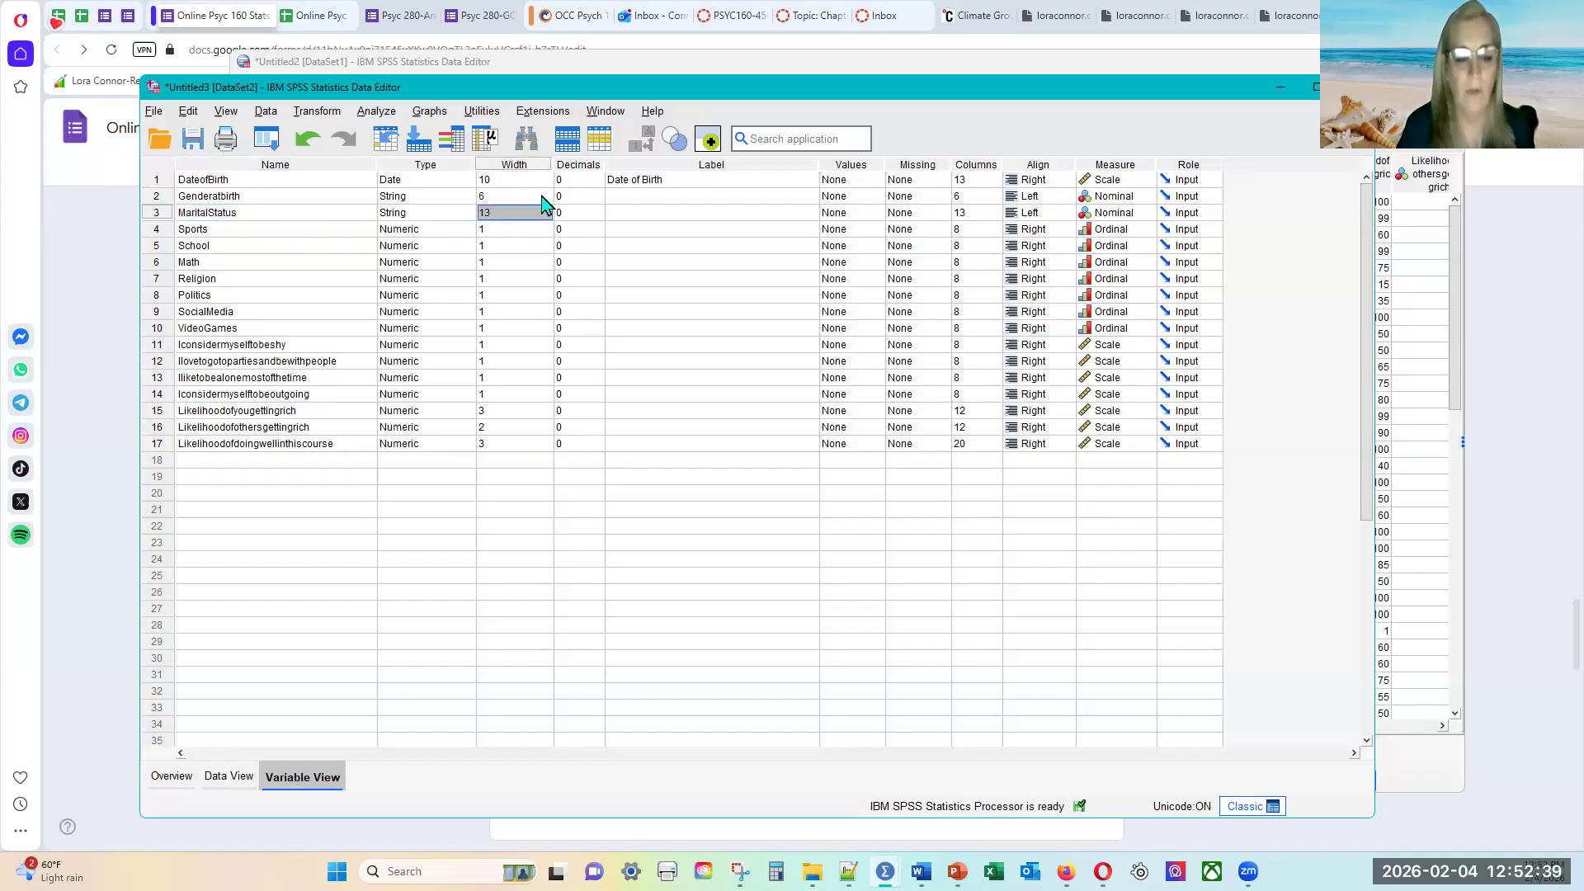
- Check the Decimals settings of the variables and examine how the values are displayed in the data grid
left_click(596, 170)
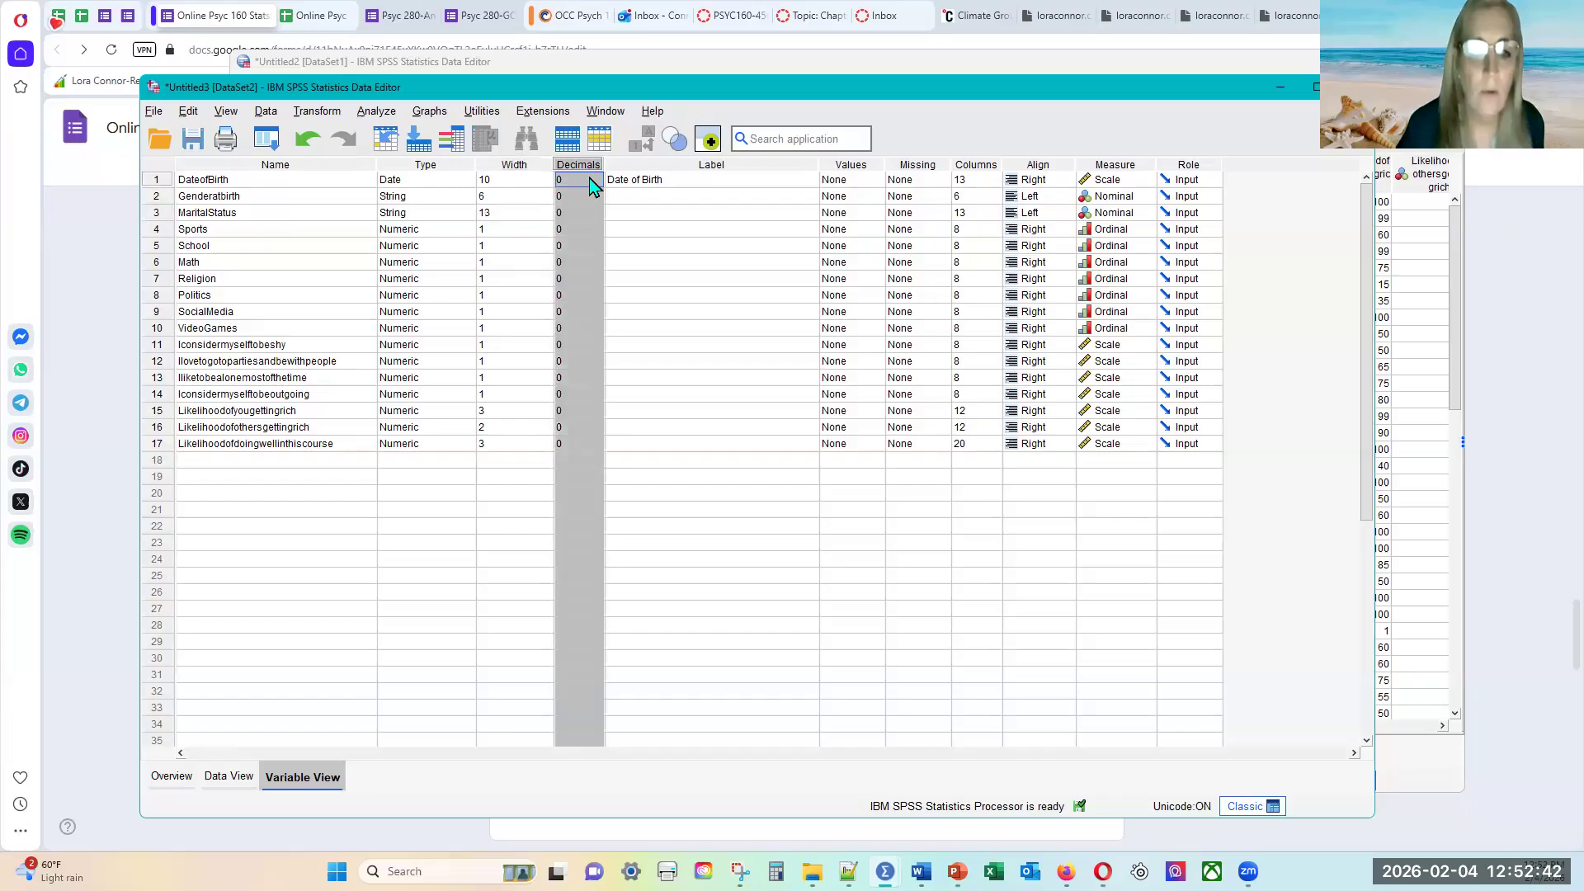
left_click(561, 446)
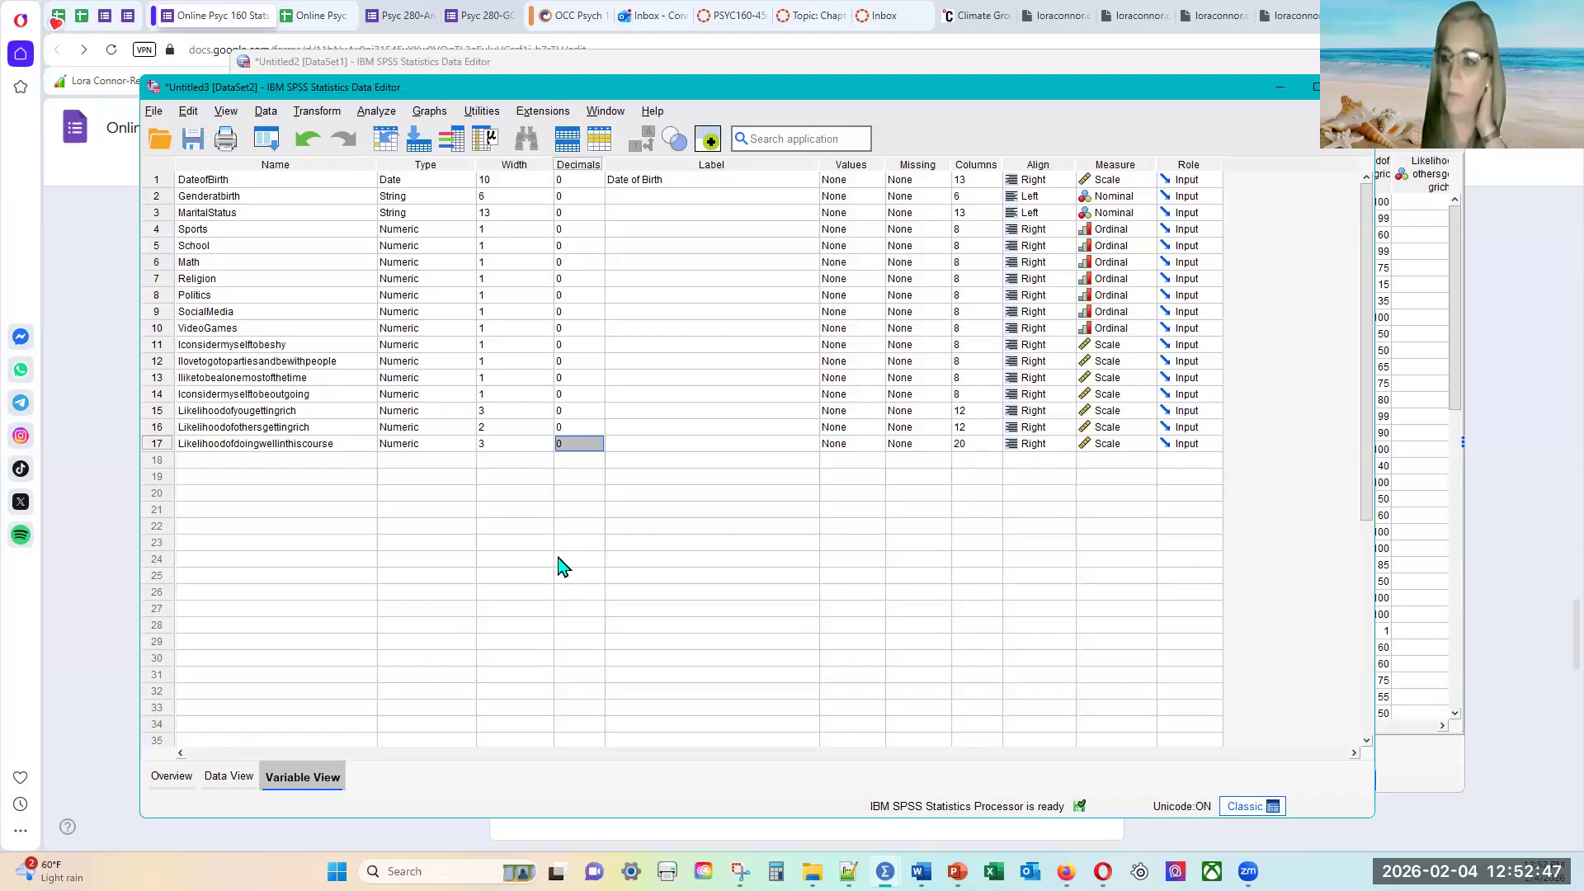
left_click(226, 782)
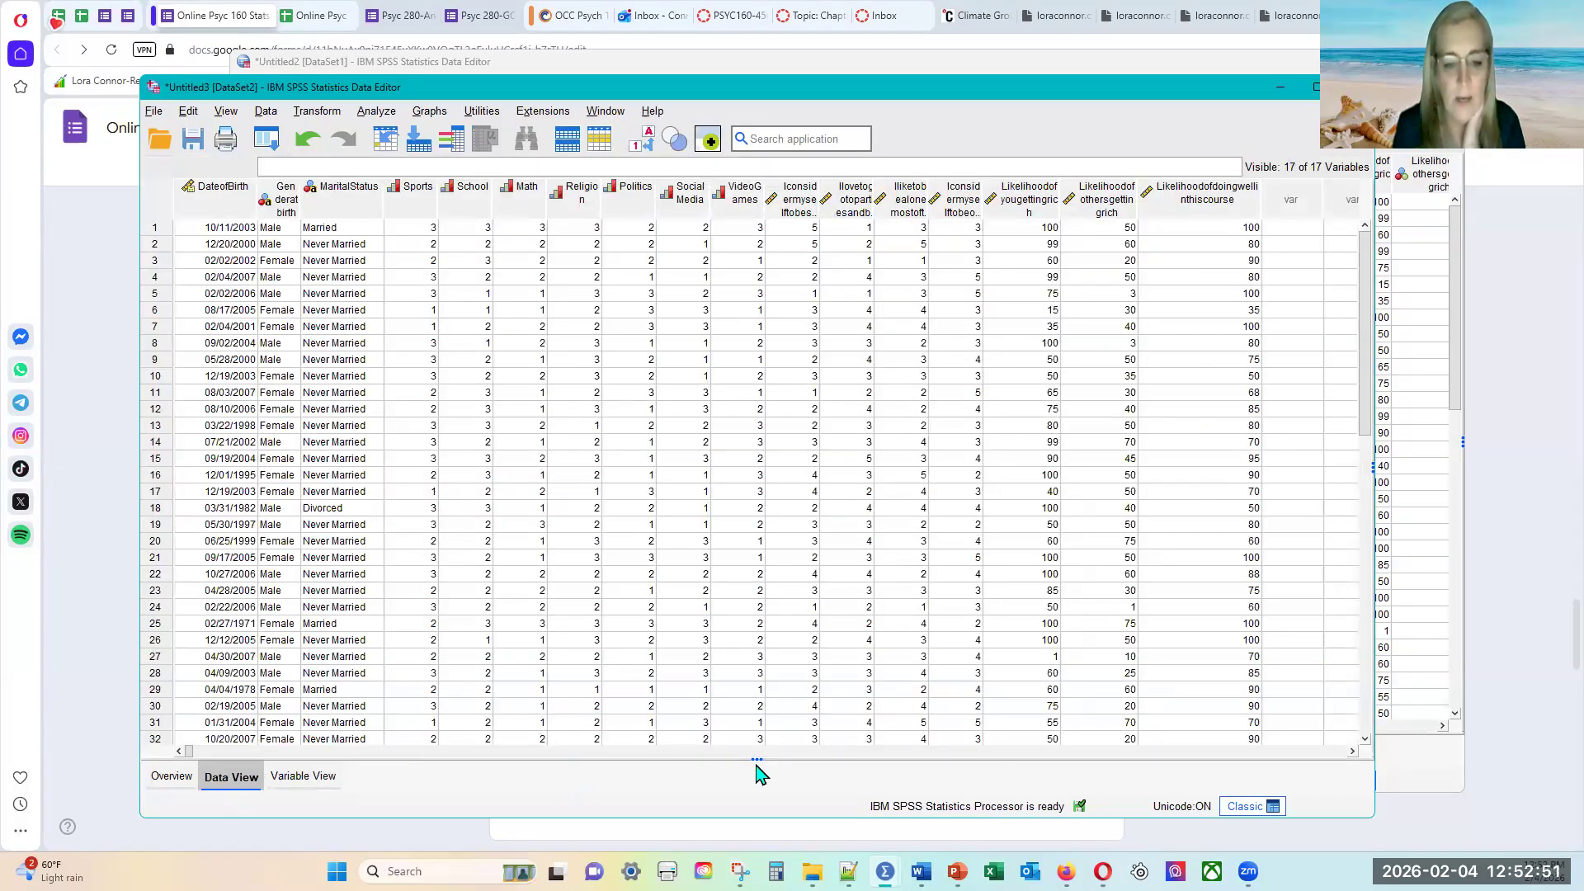
left_click_drag(192, 753, 826, 763)
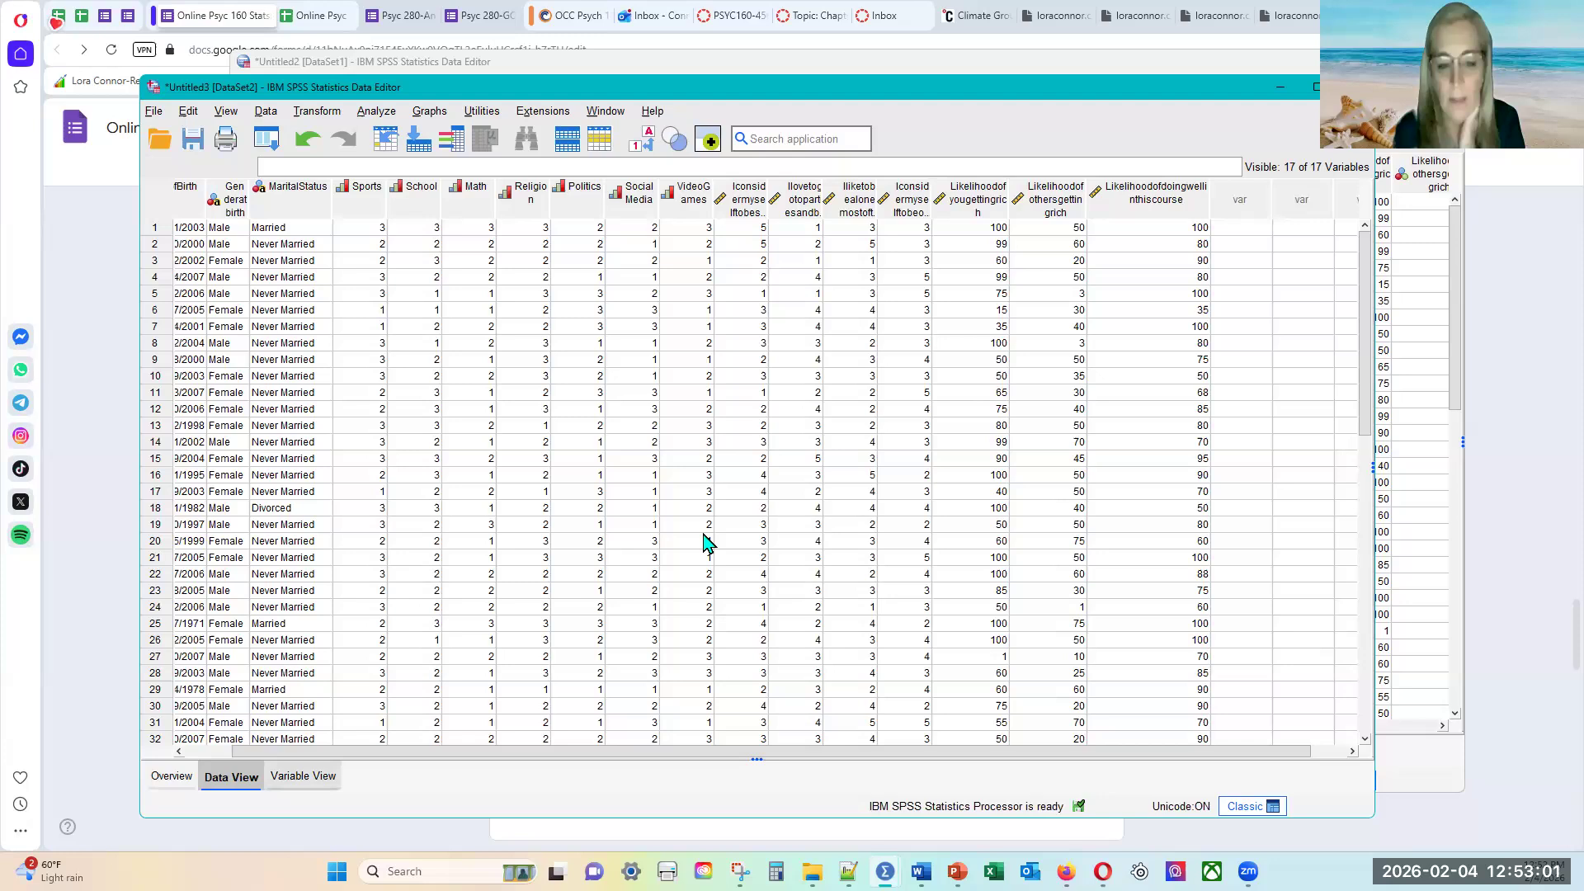
- Set the decimals of Likelihoodofdoingwellinthiscourse to 2 and view its values in the data grid
left_click(598, 446)
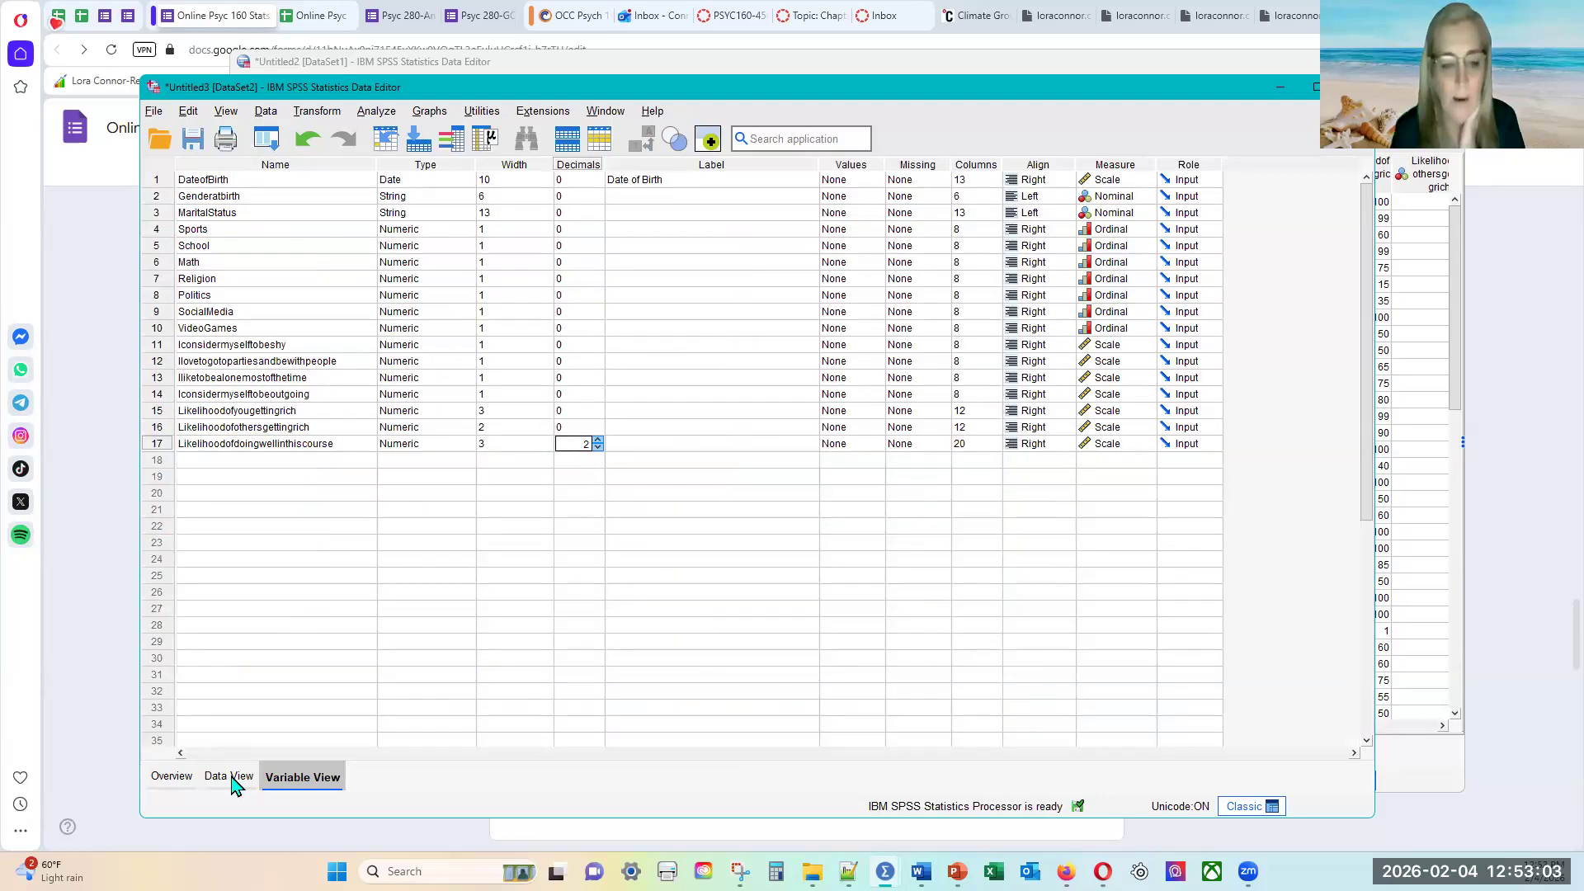
left_click(232, 778)
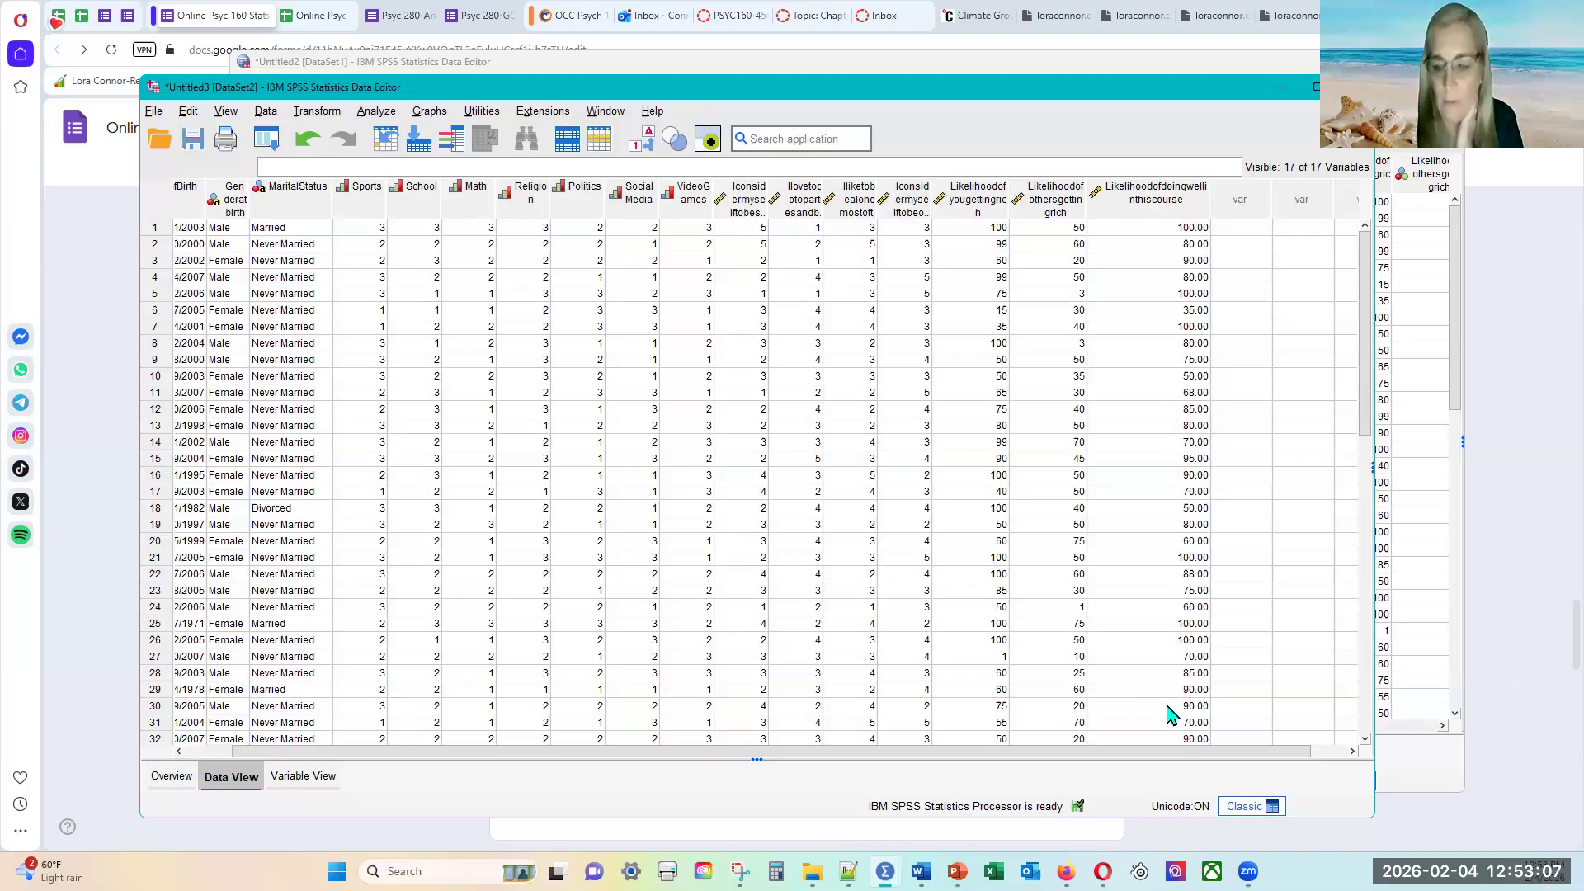
- Return to the variable list and set the decimals of Likelihoodofdoingwellinthiscourse to 0
left_click(302, 777)
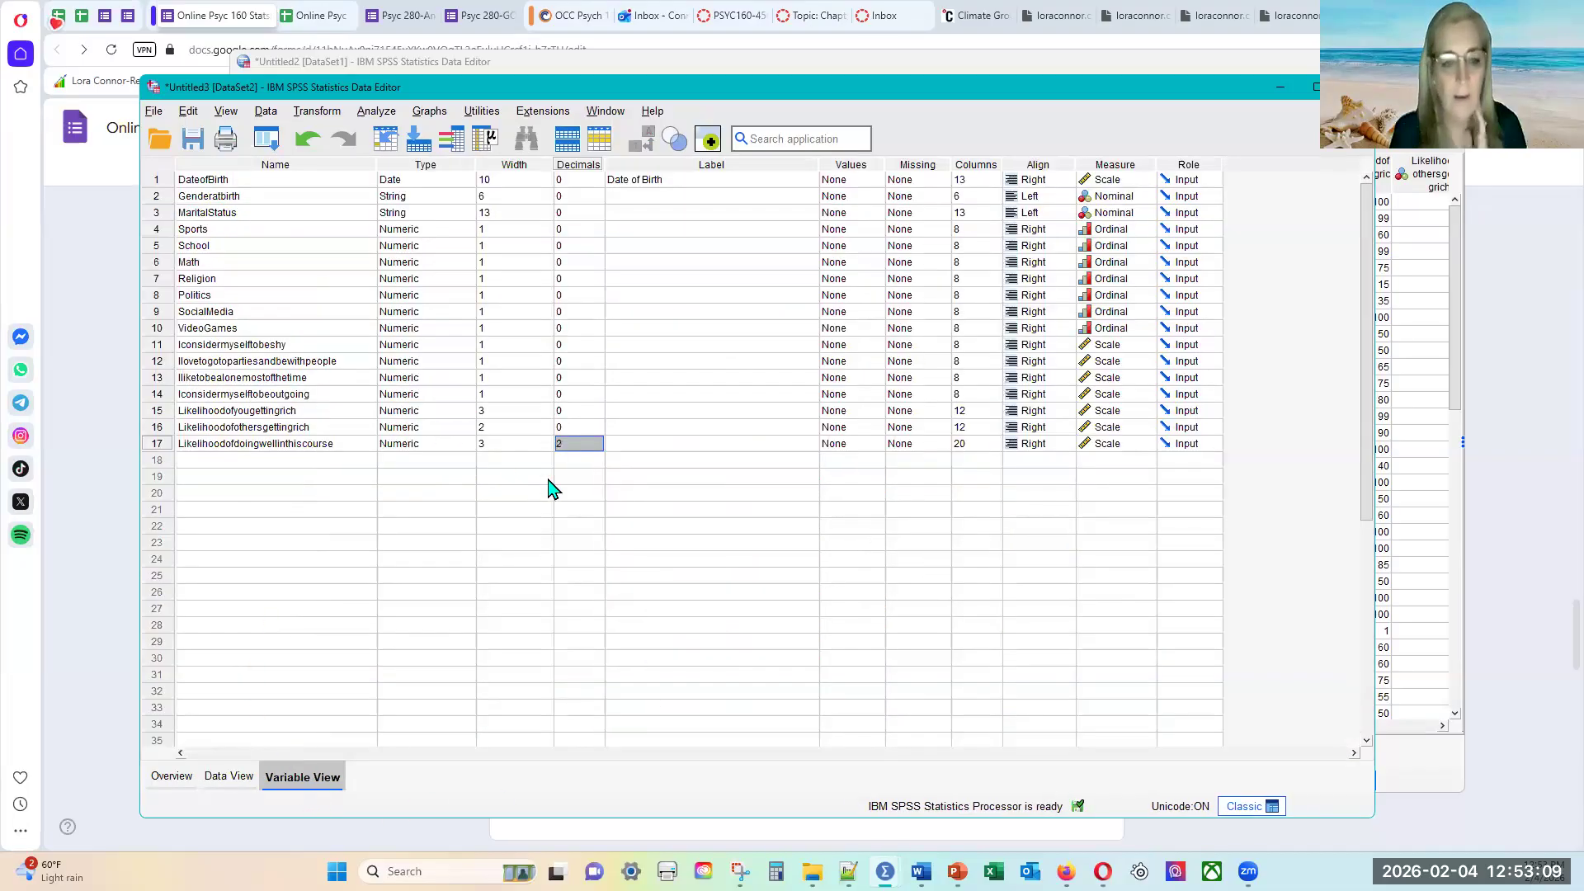
type("0")
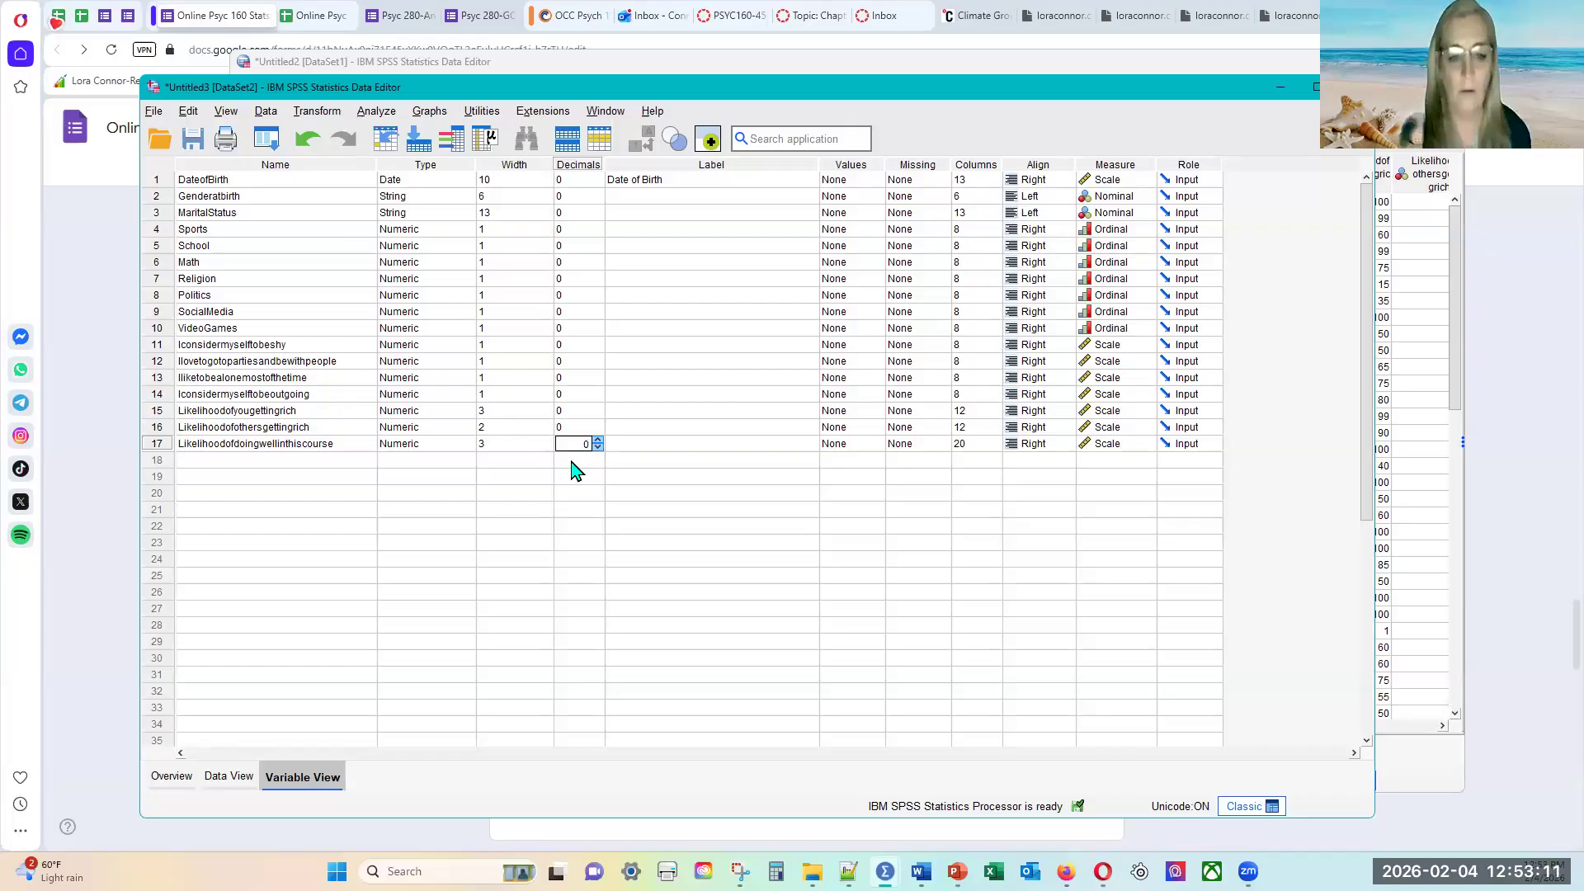
left_click(796, 524)
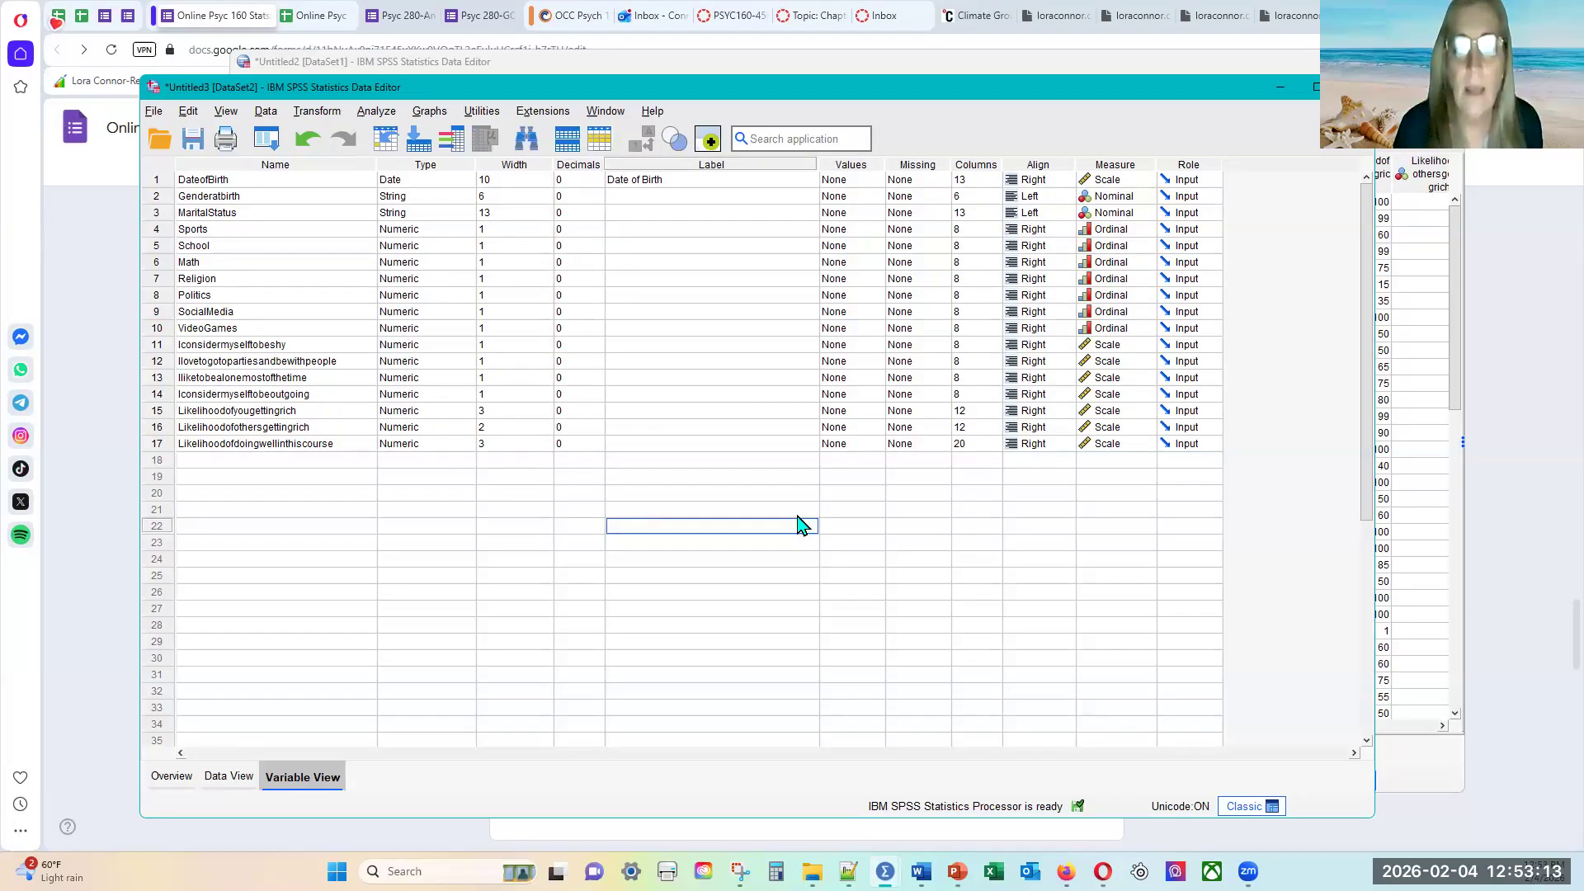
left_click(878, 444)
left_click(878, 444)
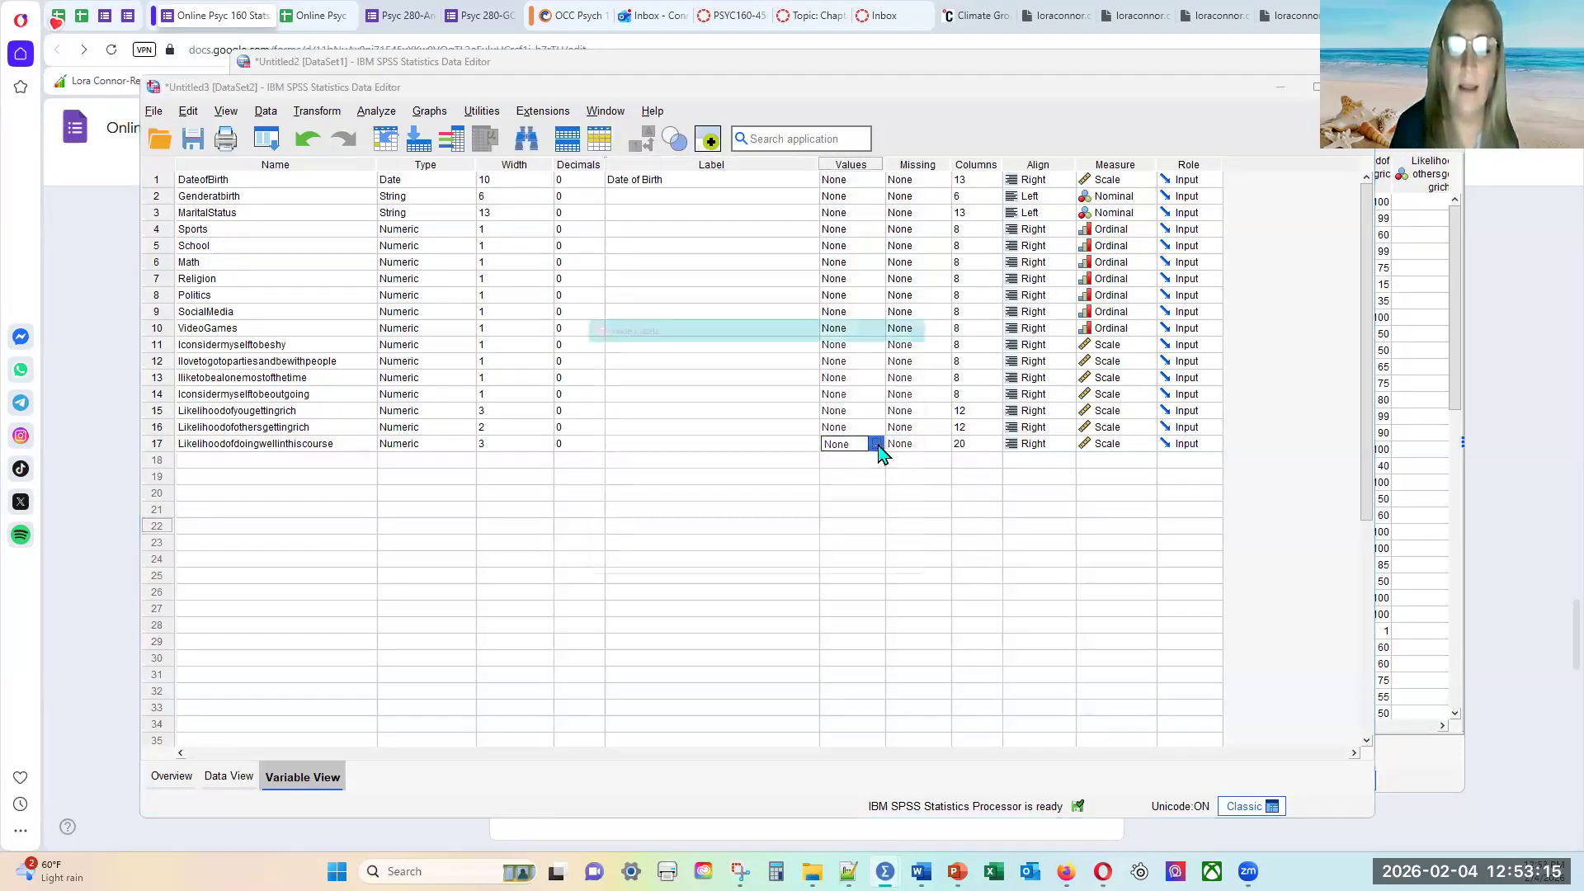
left_click(934, 315)
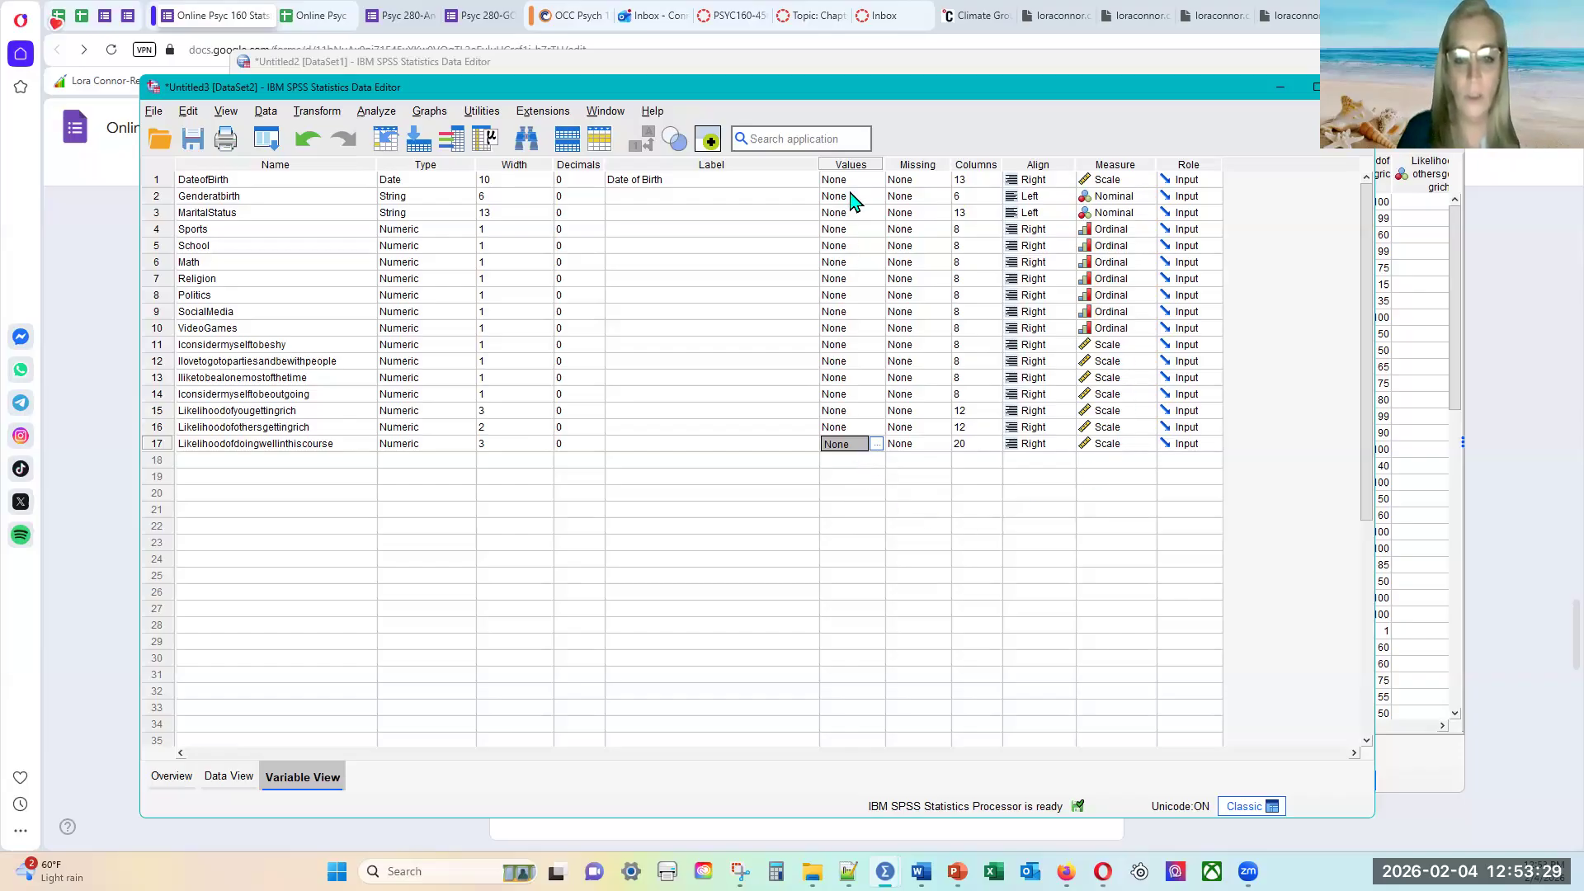
- Widen the Values column and add a value label to Sports that defines 1 as "Don't Like"
left_click_drag(885, 164, 901, 164)
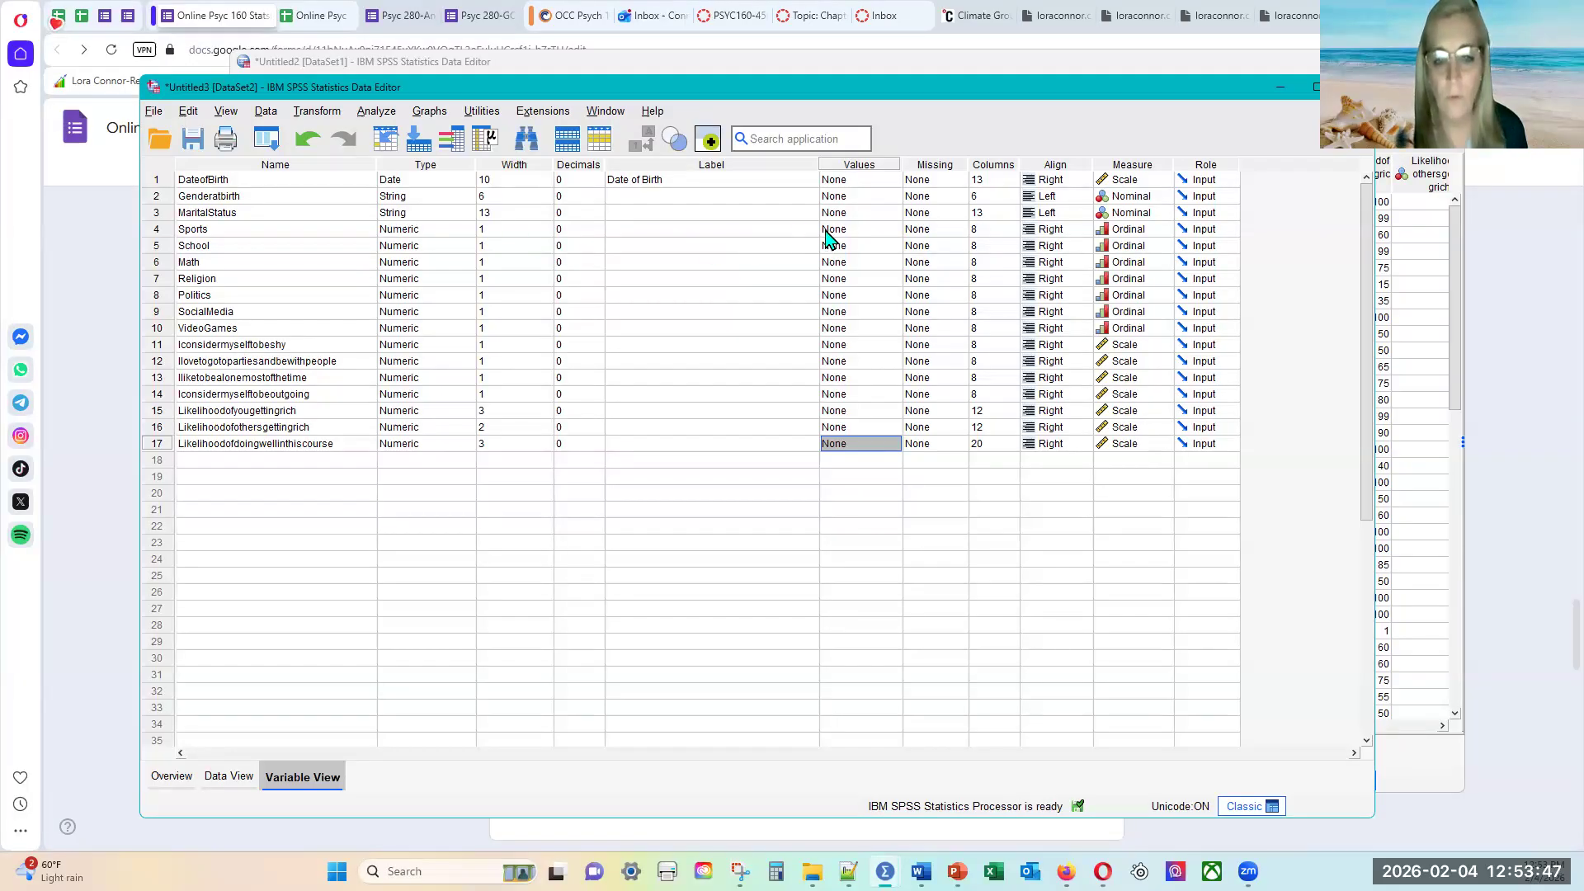
left_click(897, 231)
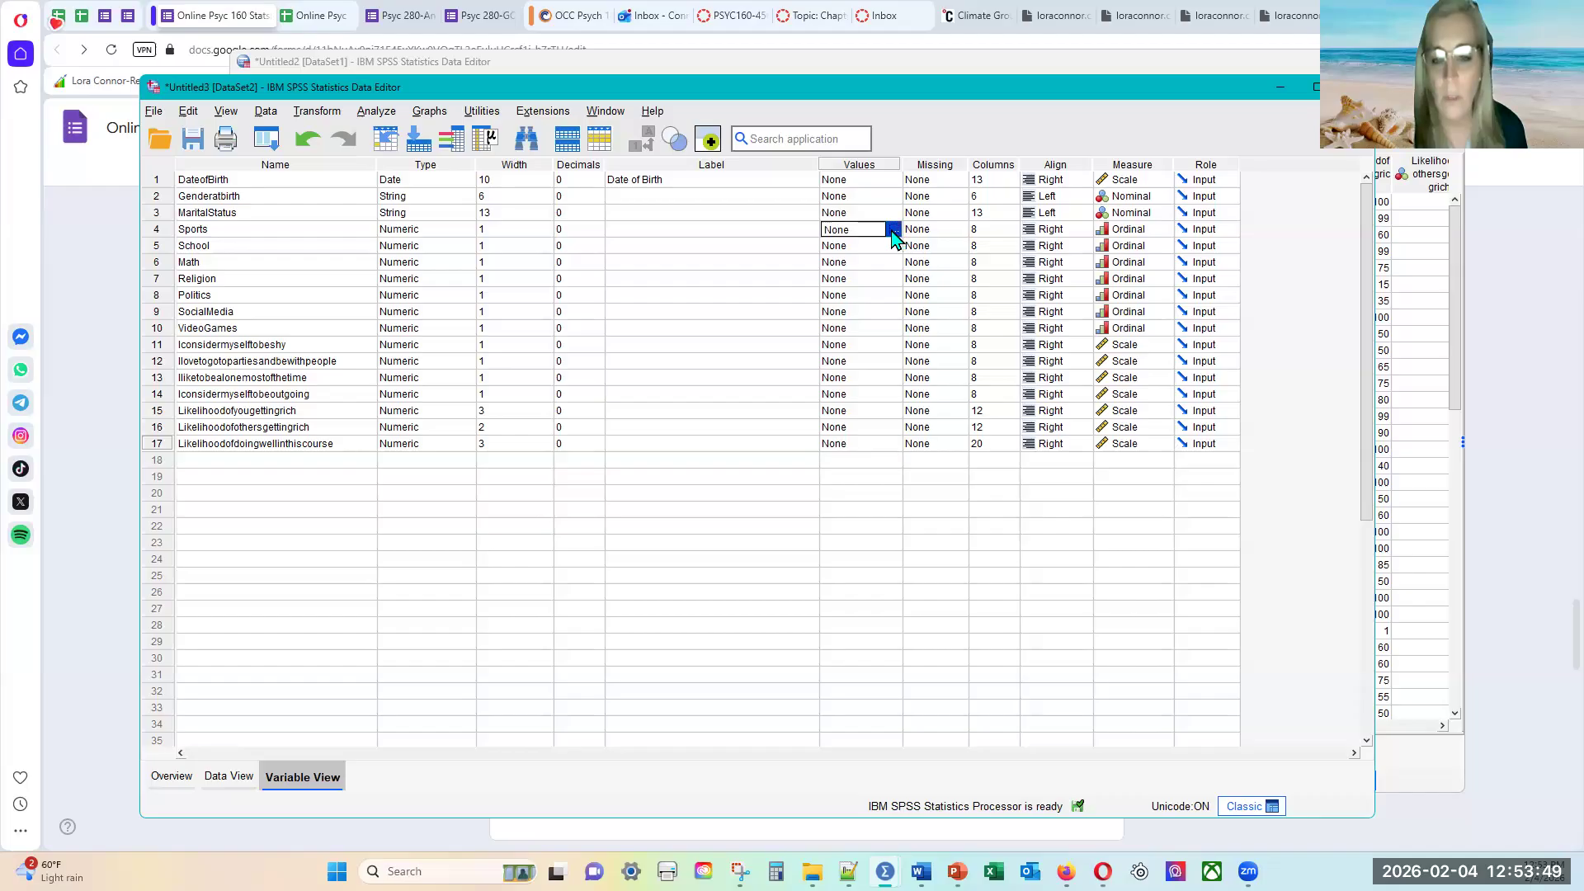
left_click(896, 231)
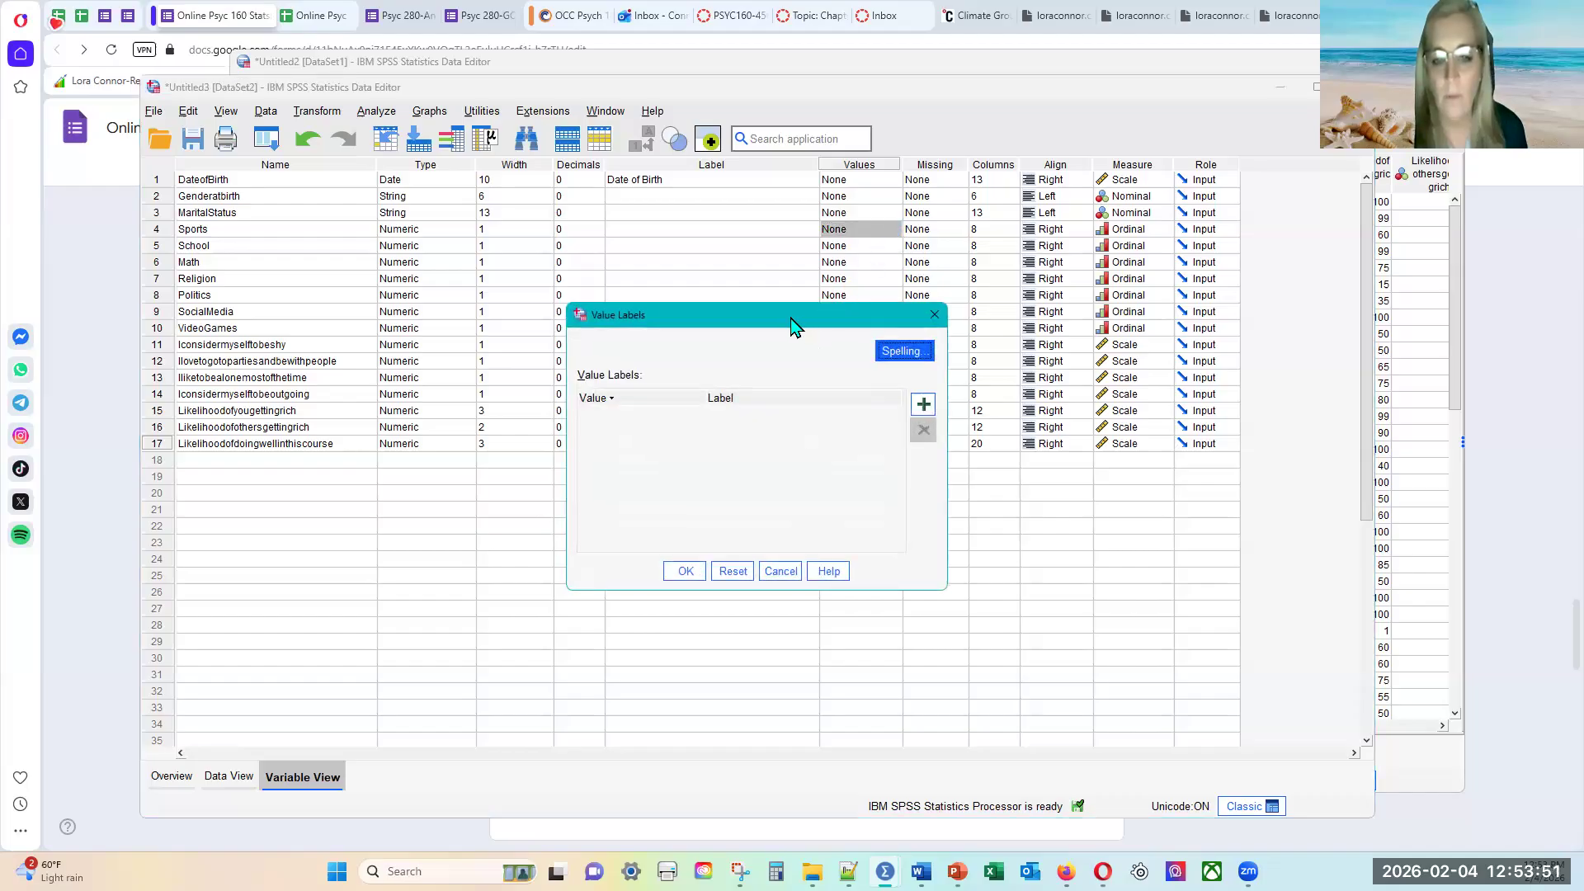
left_click_drag(792, 324, 670, 244)
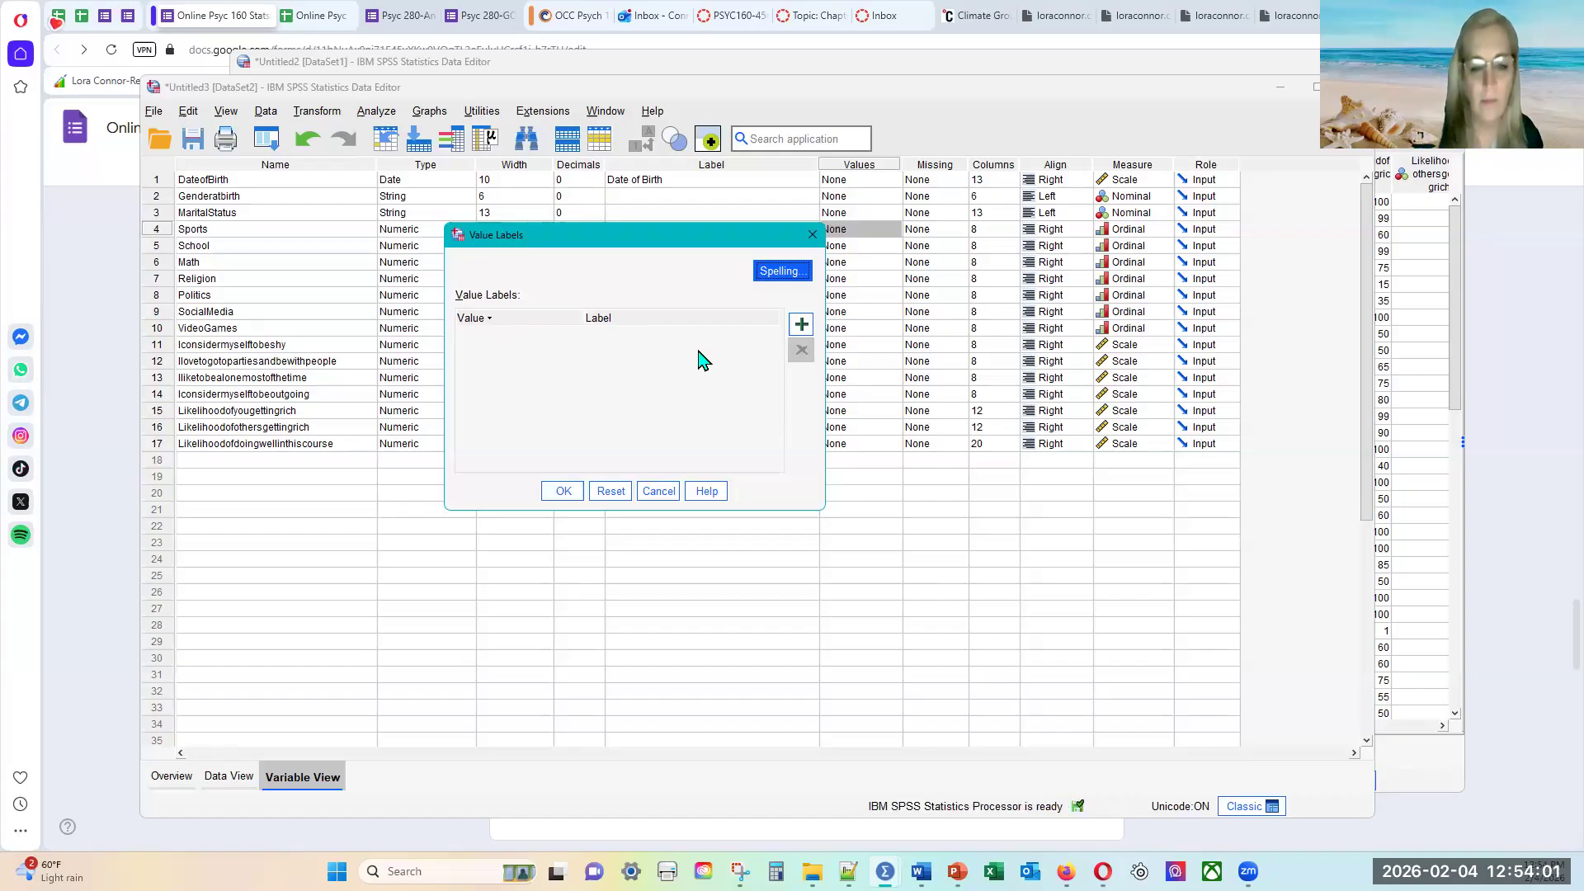
left_click(794, 329)
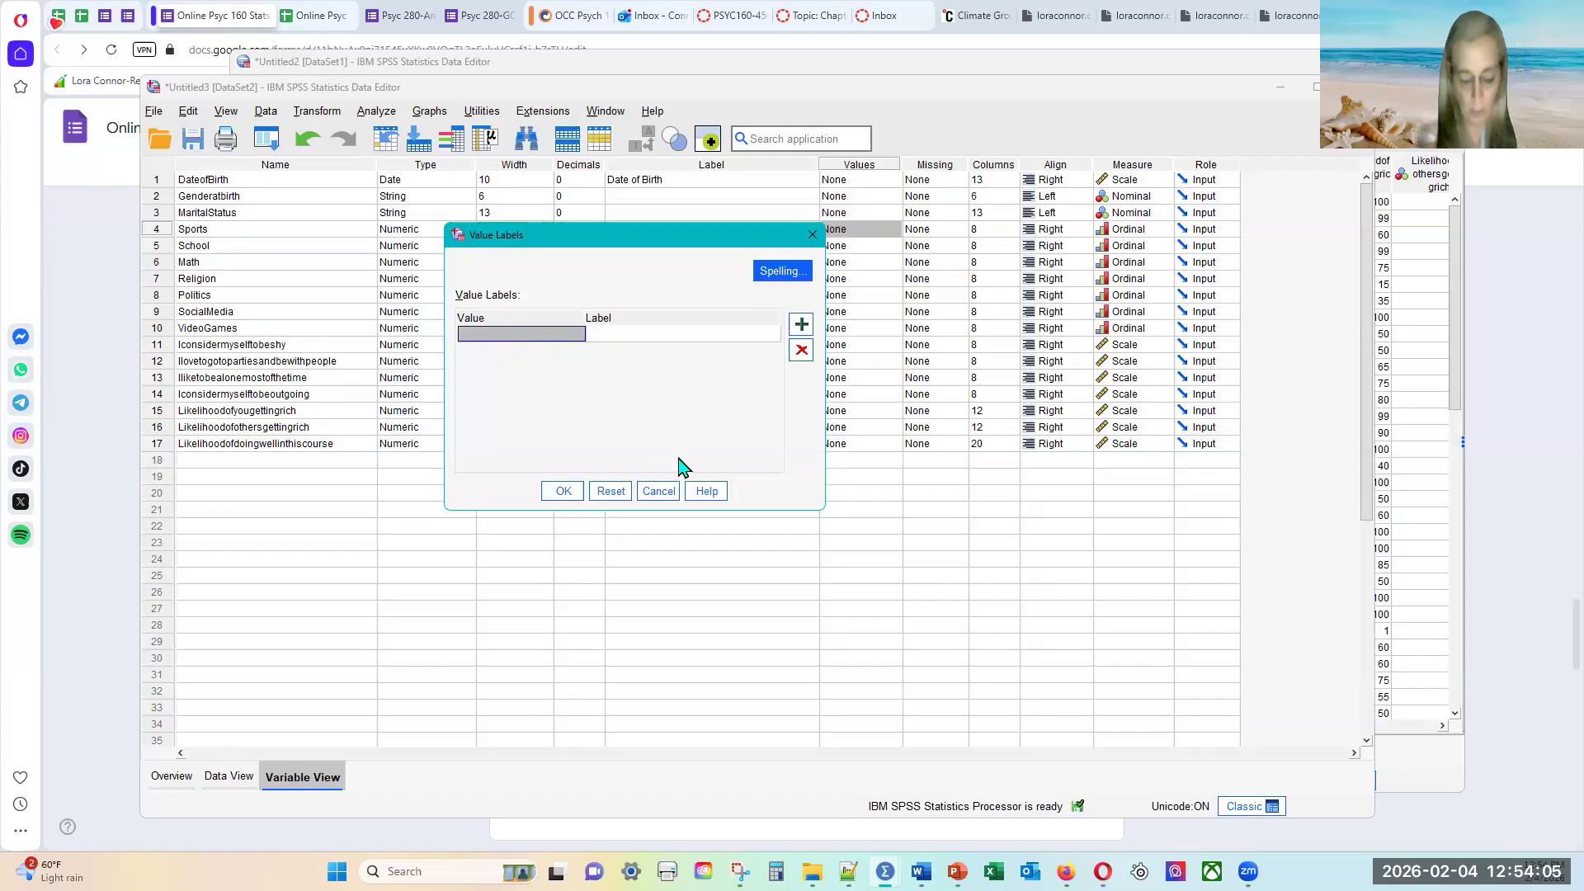
mouse_move(885, 872)
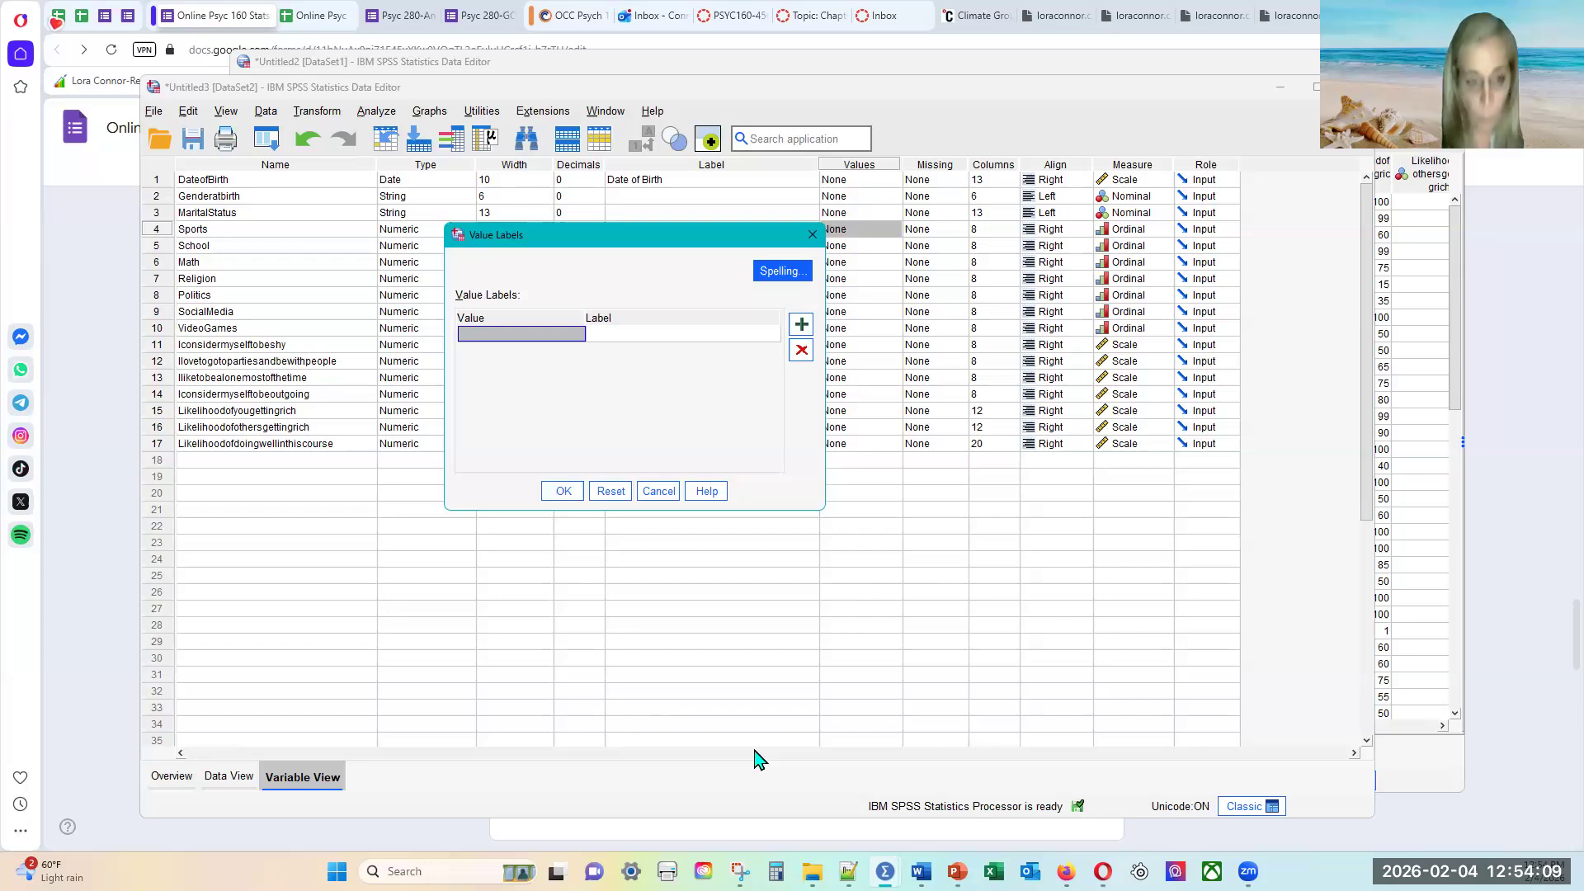
type("1")
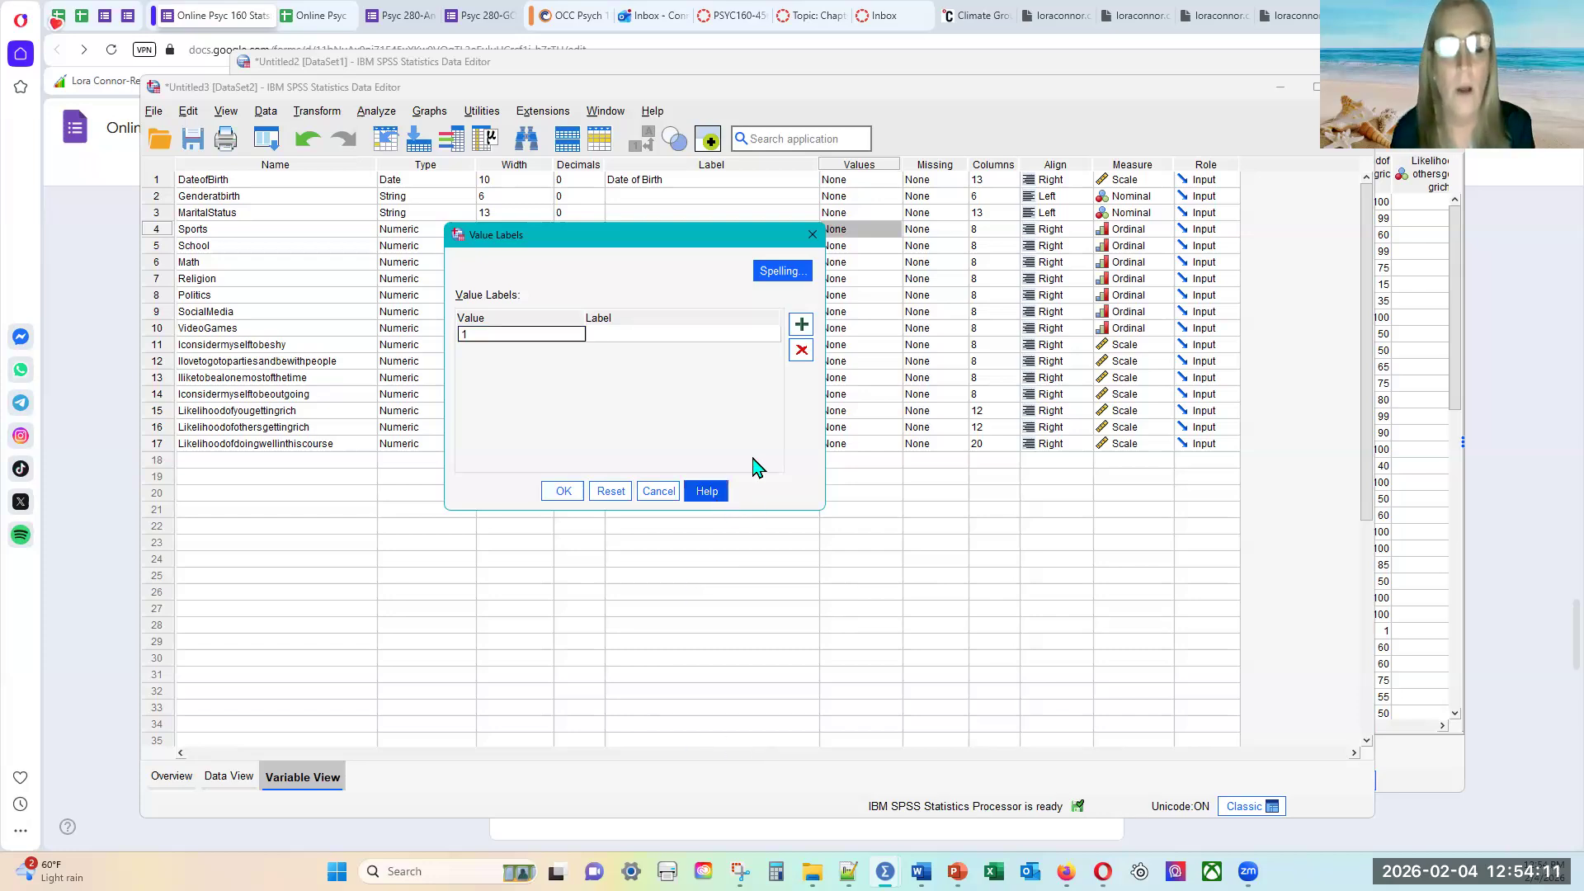
left_click(696, 335)
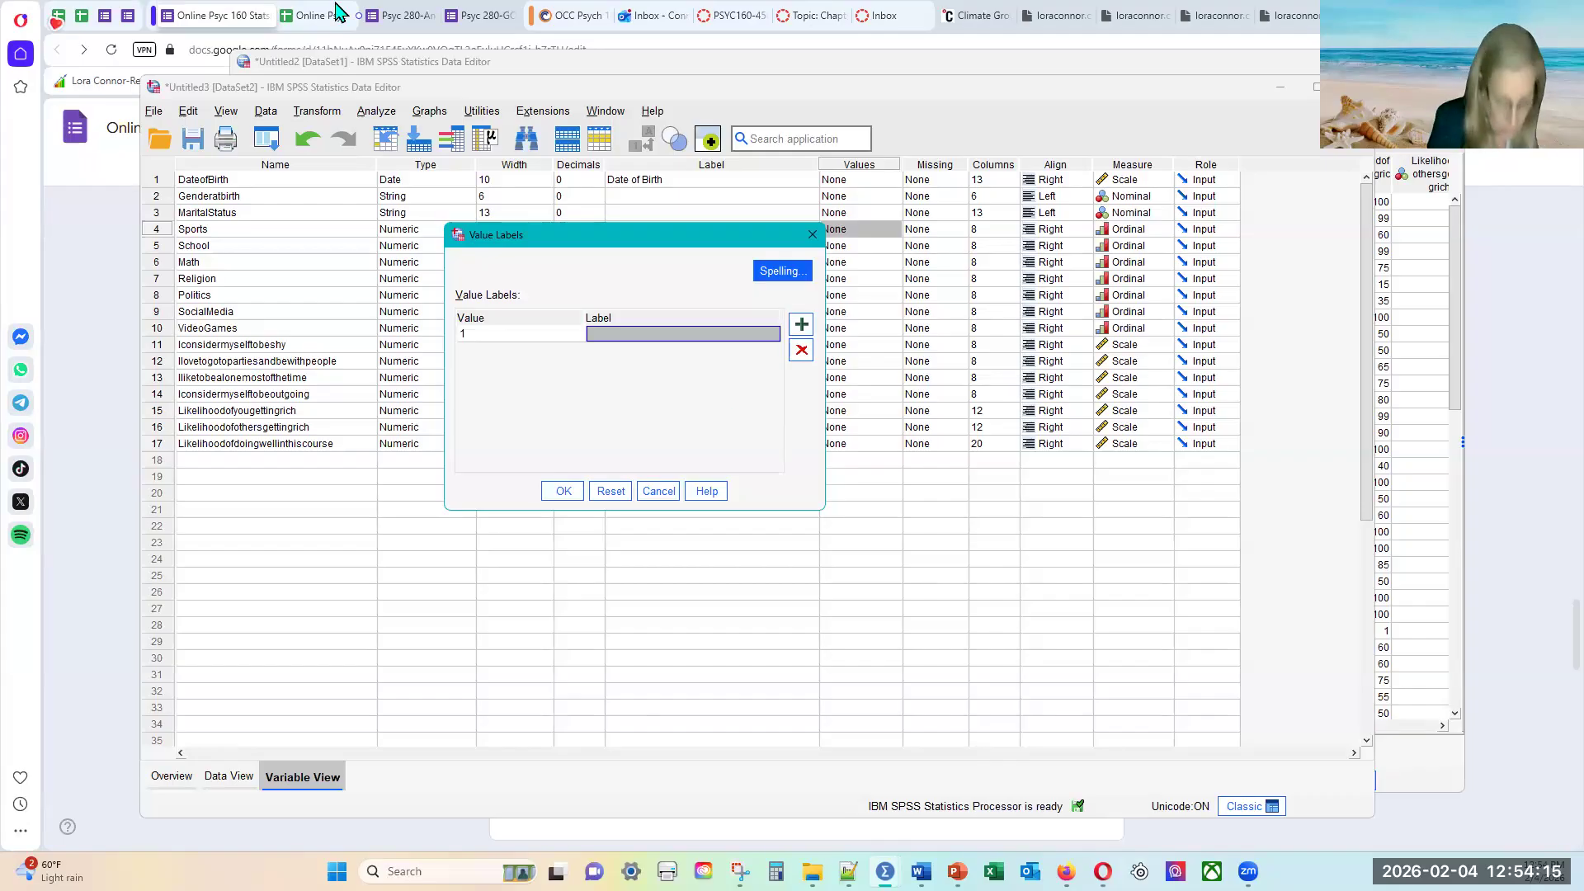
type("Don't Like")
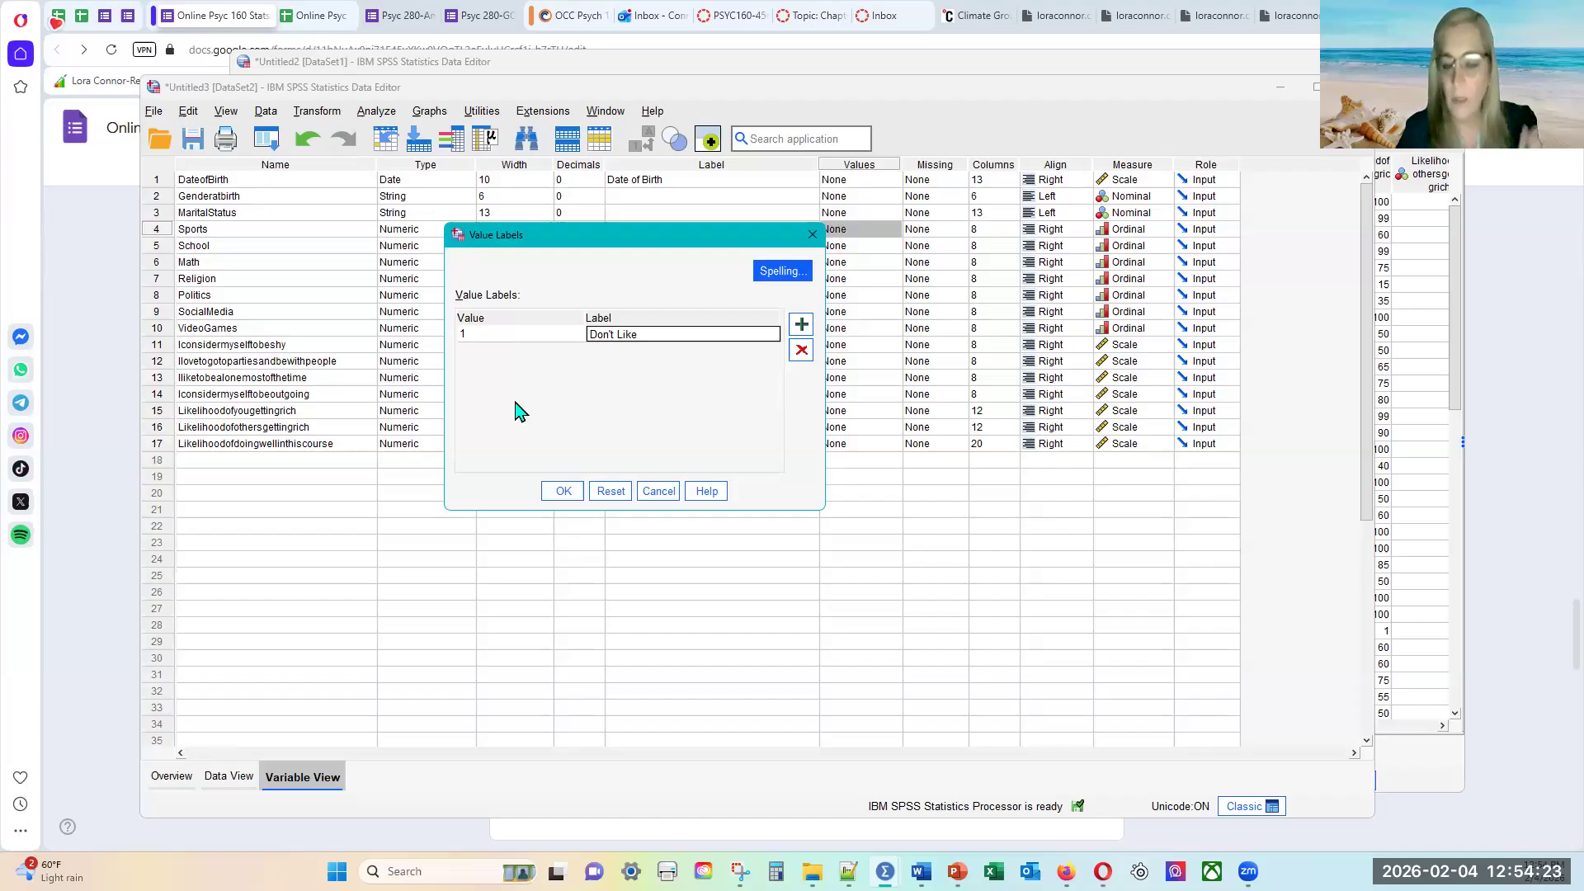
- Add a second value label for Sports that defines 2 as "Don't Care"
left_click(801, 325)
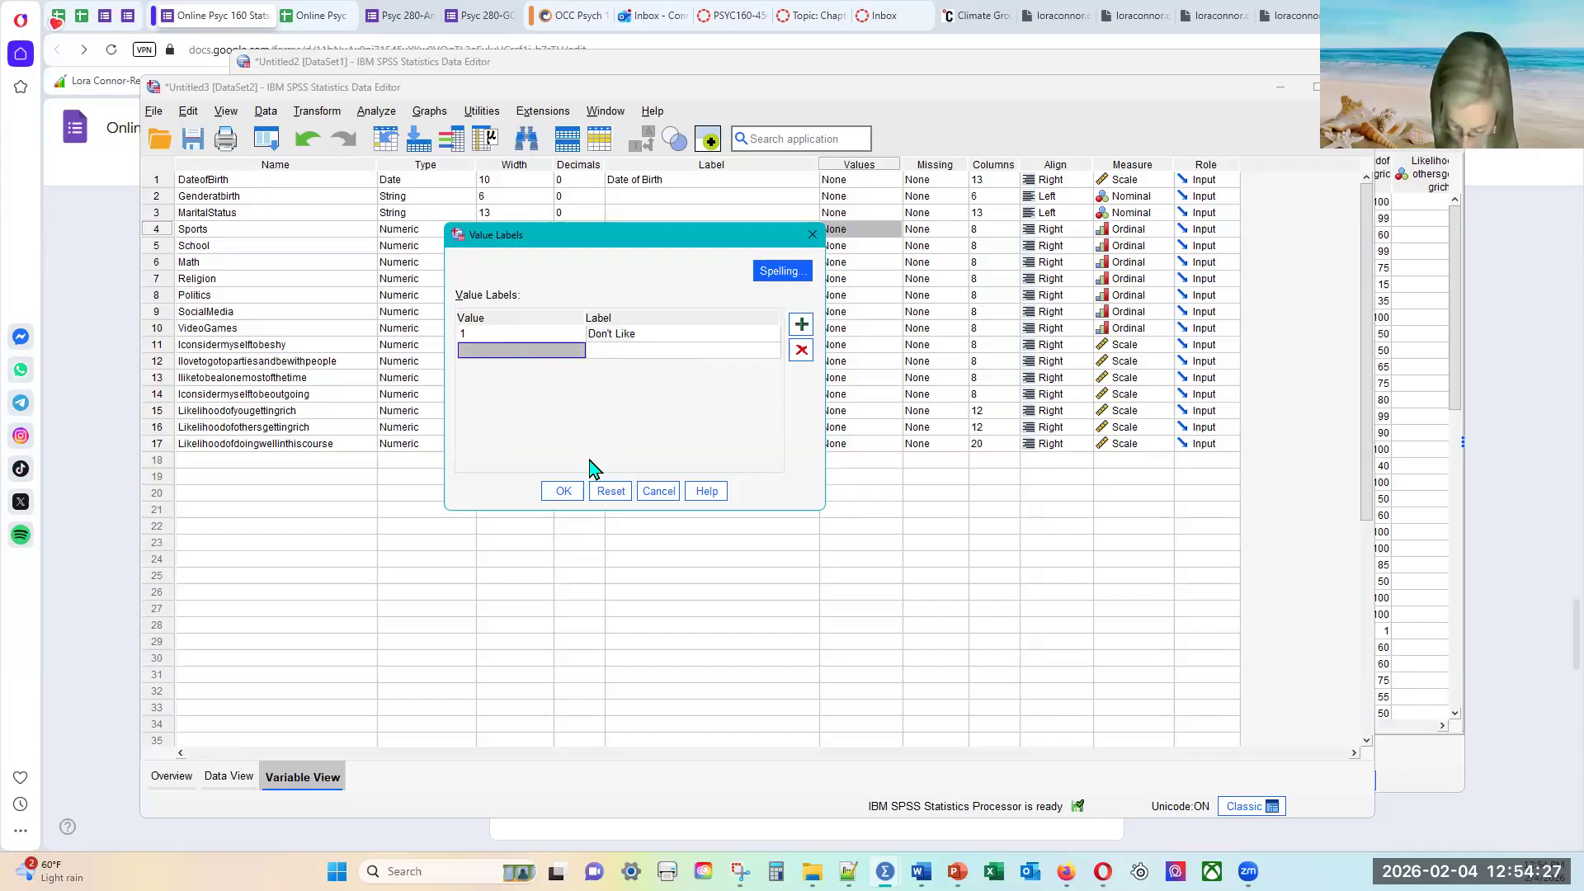
type("2")
key("Tab")
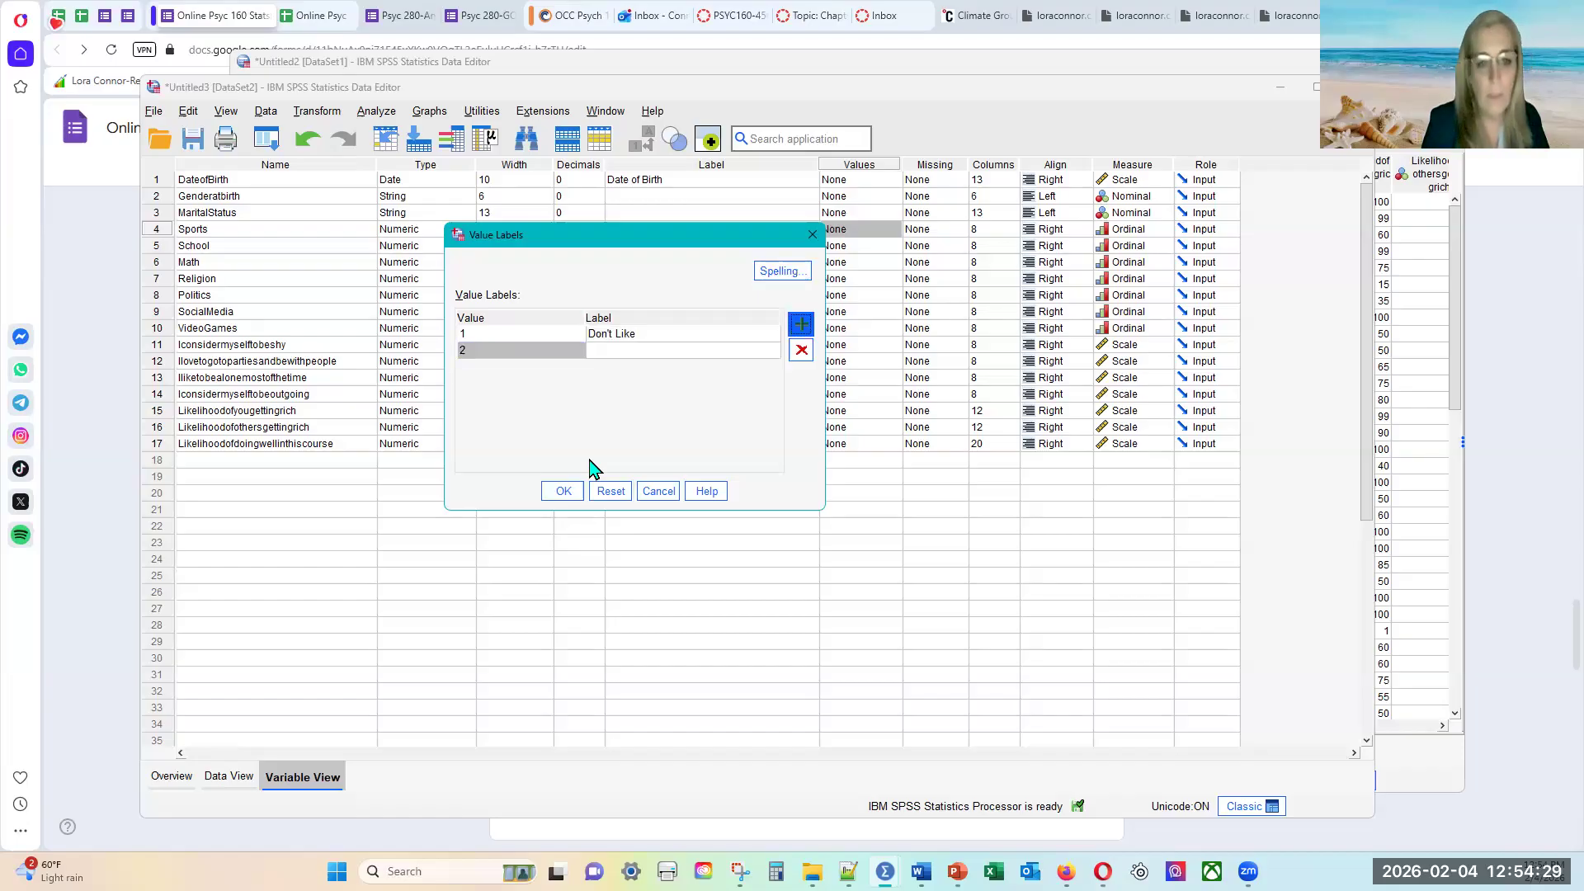
left_click(727, 354)
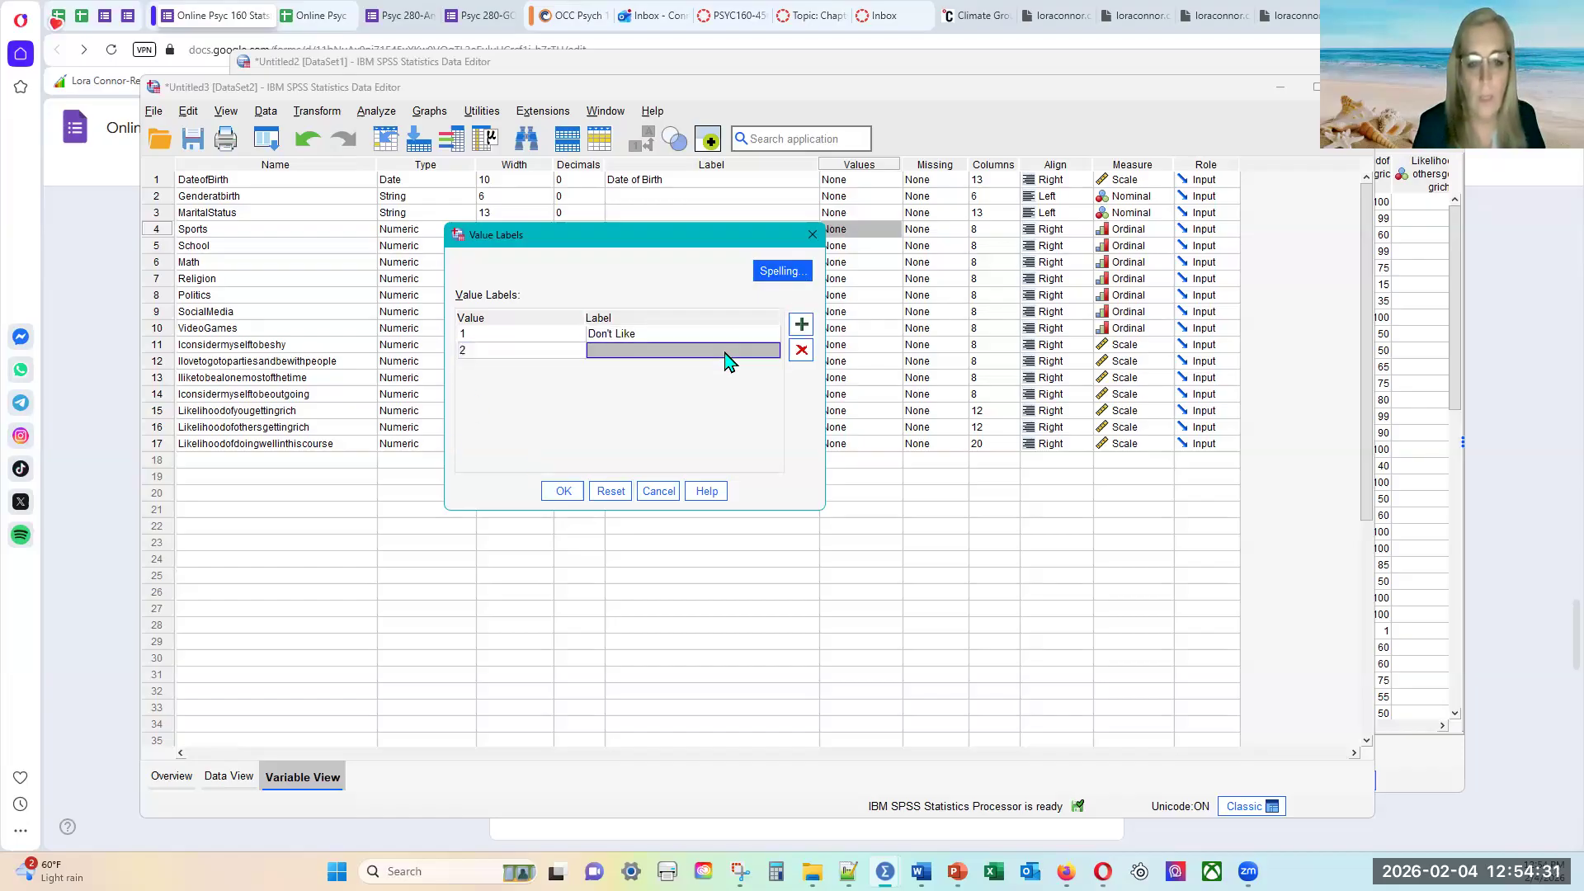
type("Don't Ca")
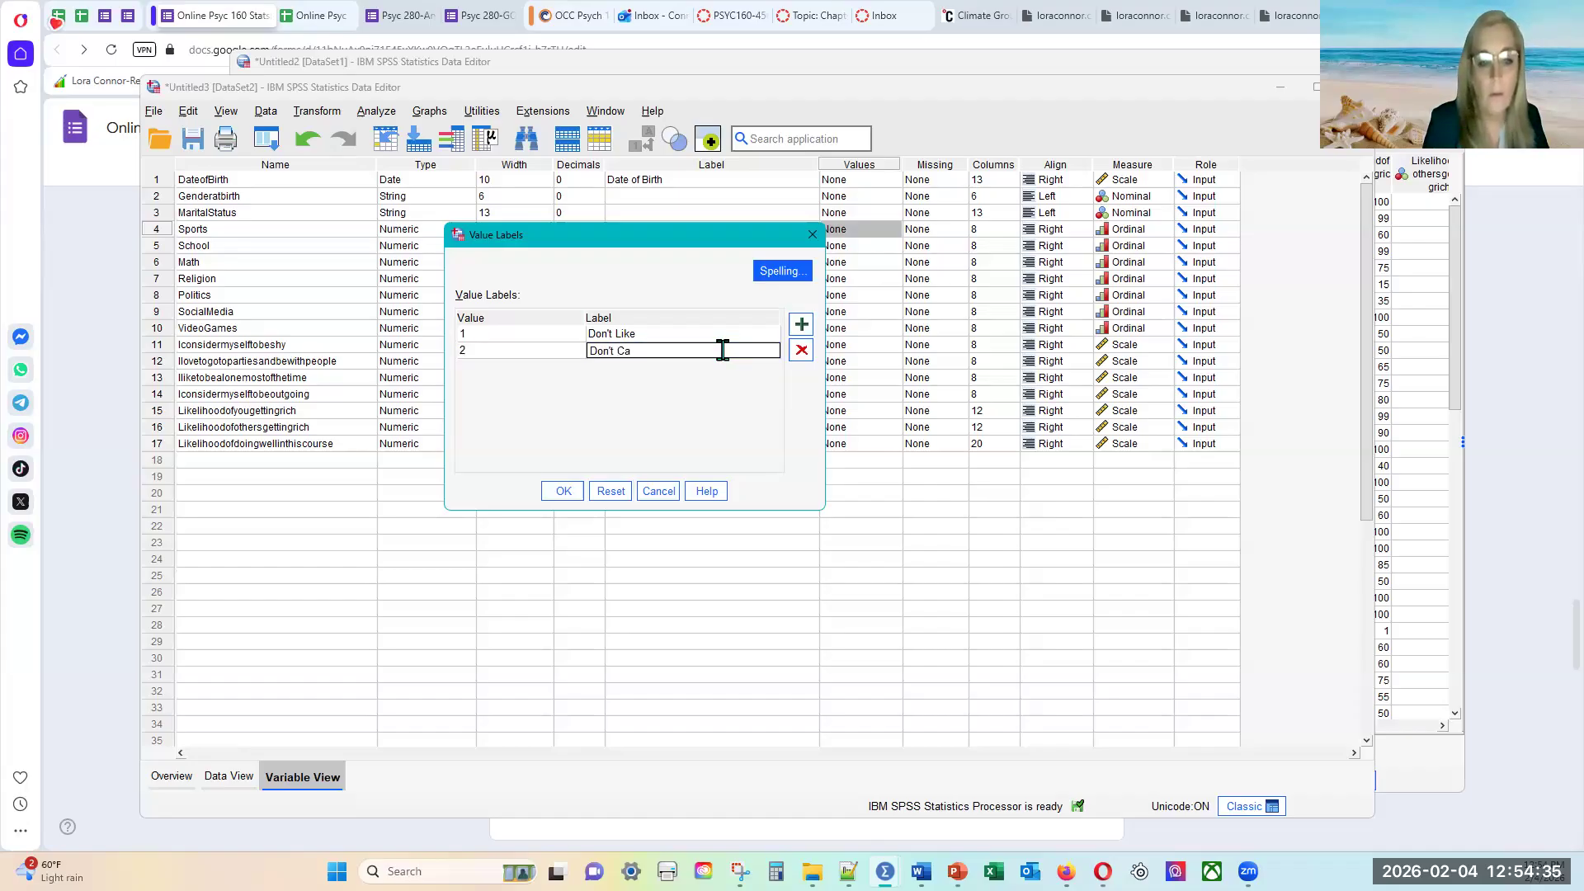
type("re")
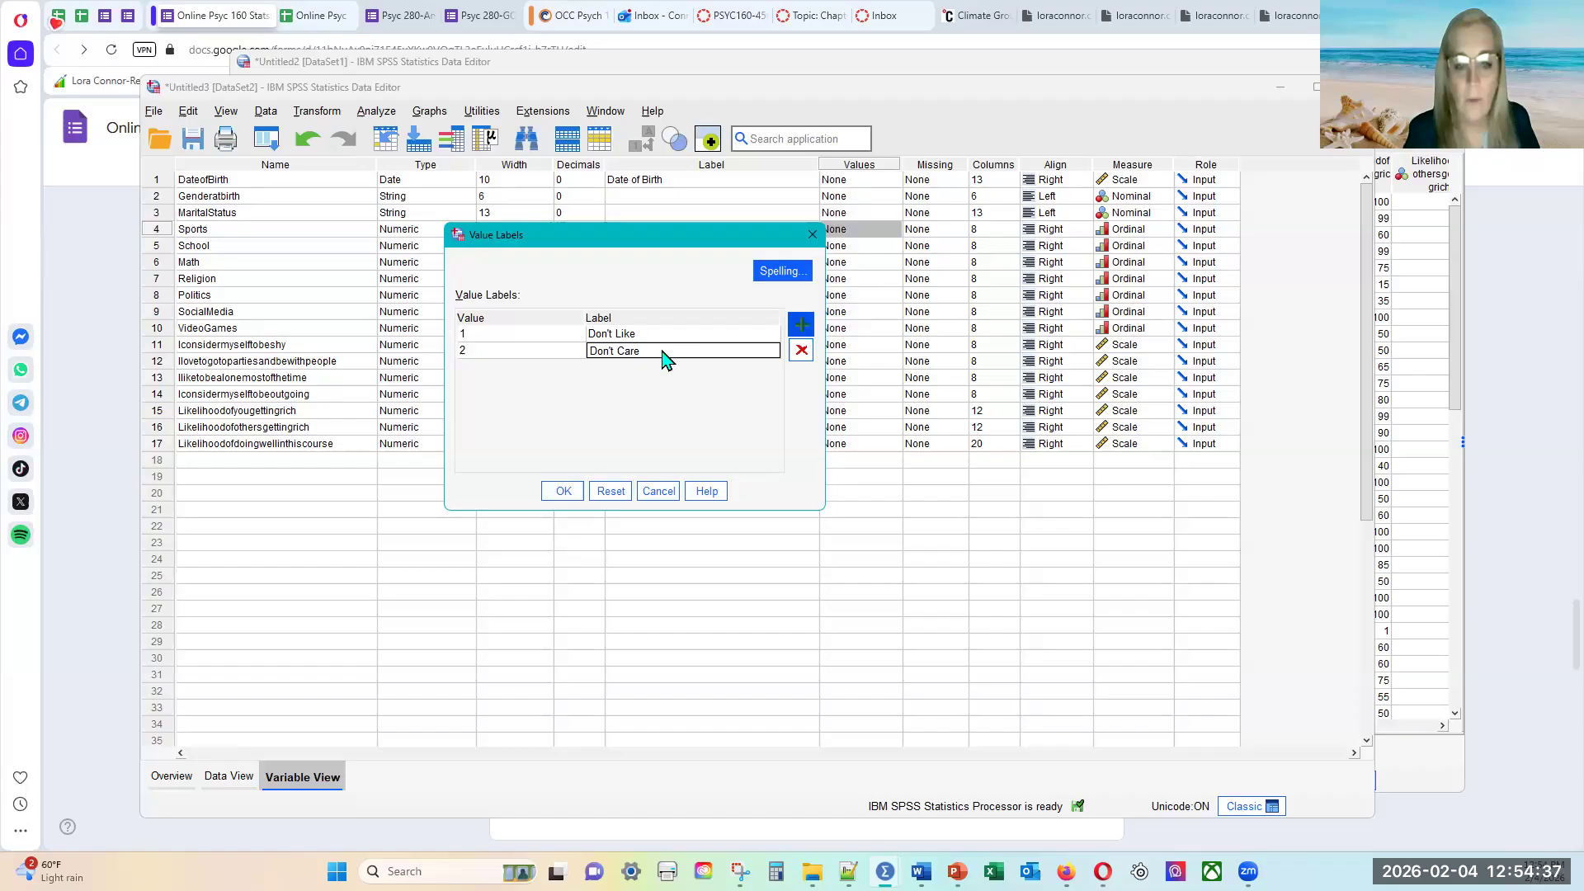
- Add a third value label for Sports that defines 3 as "Like" and apply the labels
left_click(800, 324)
type("3")
left_click(640, 371)
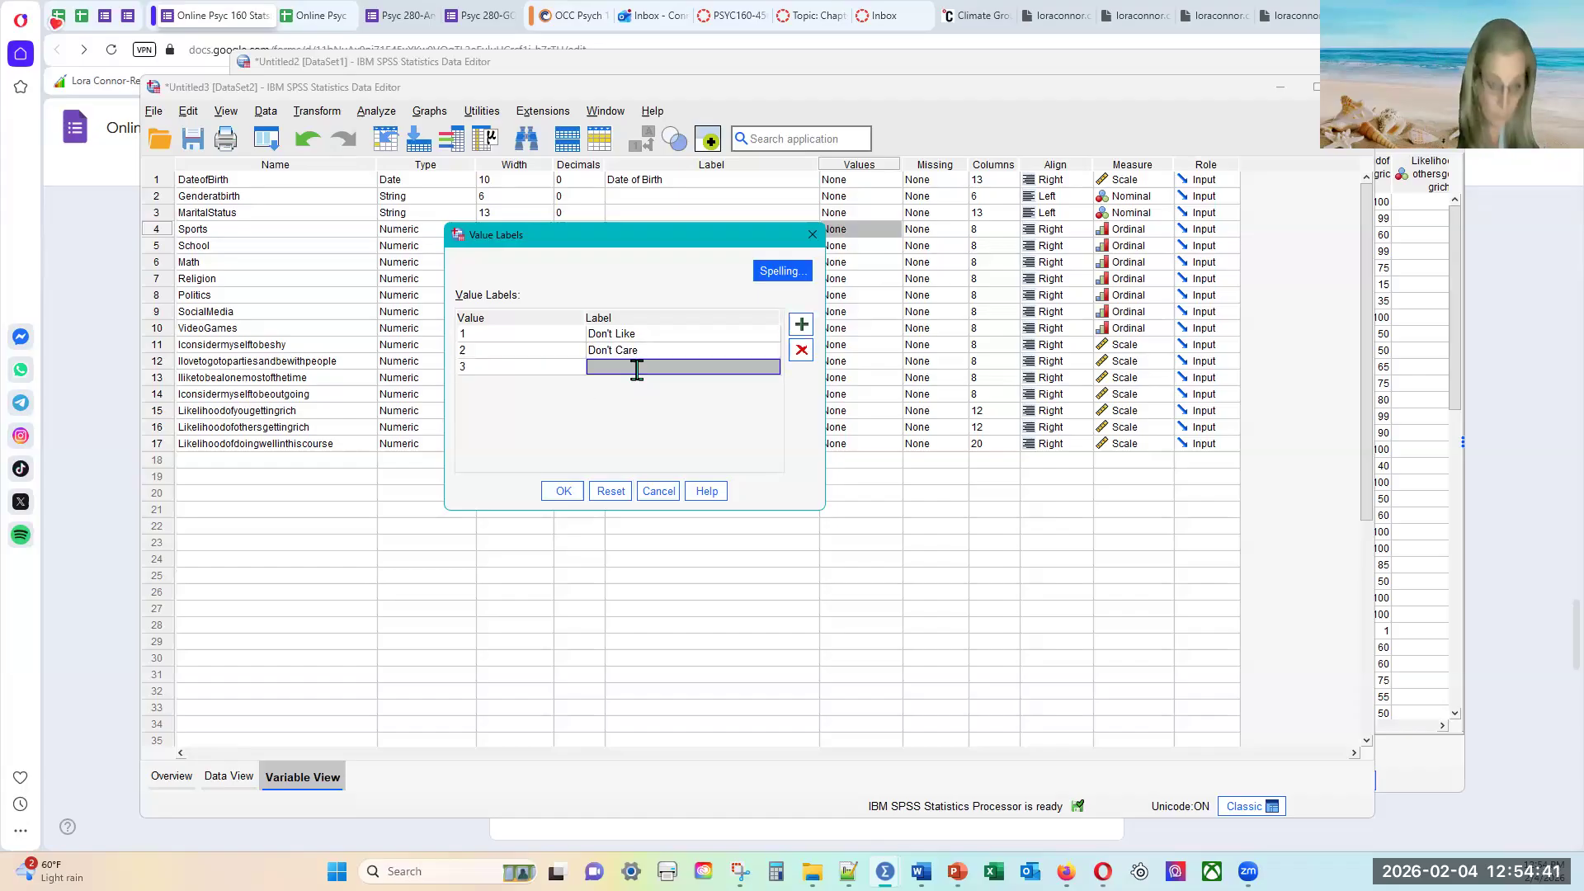
type("Like")
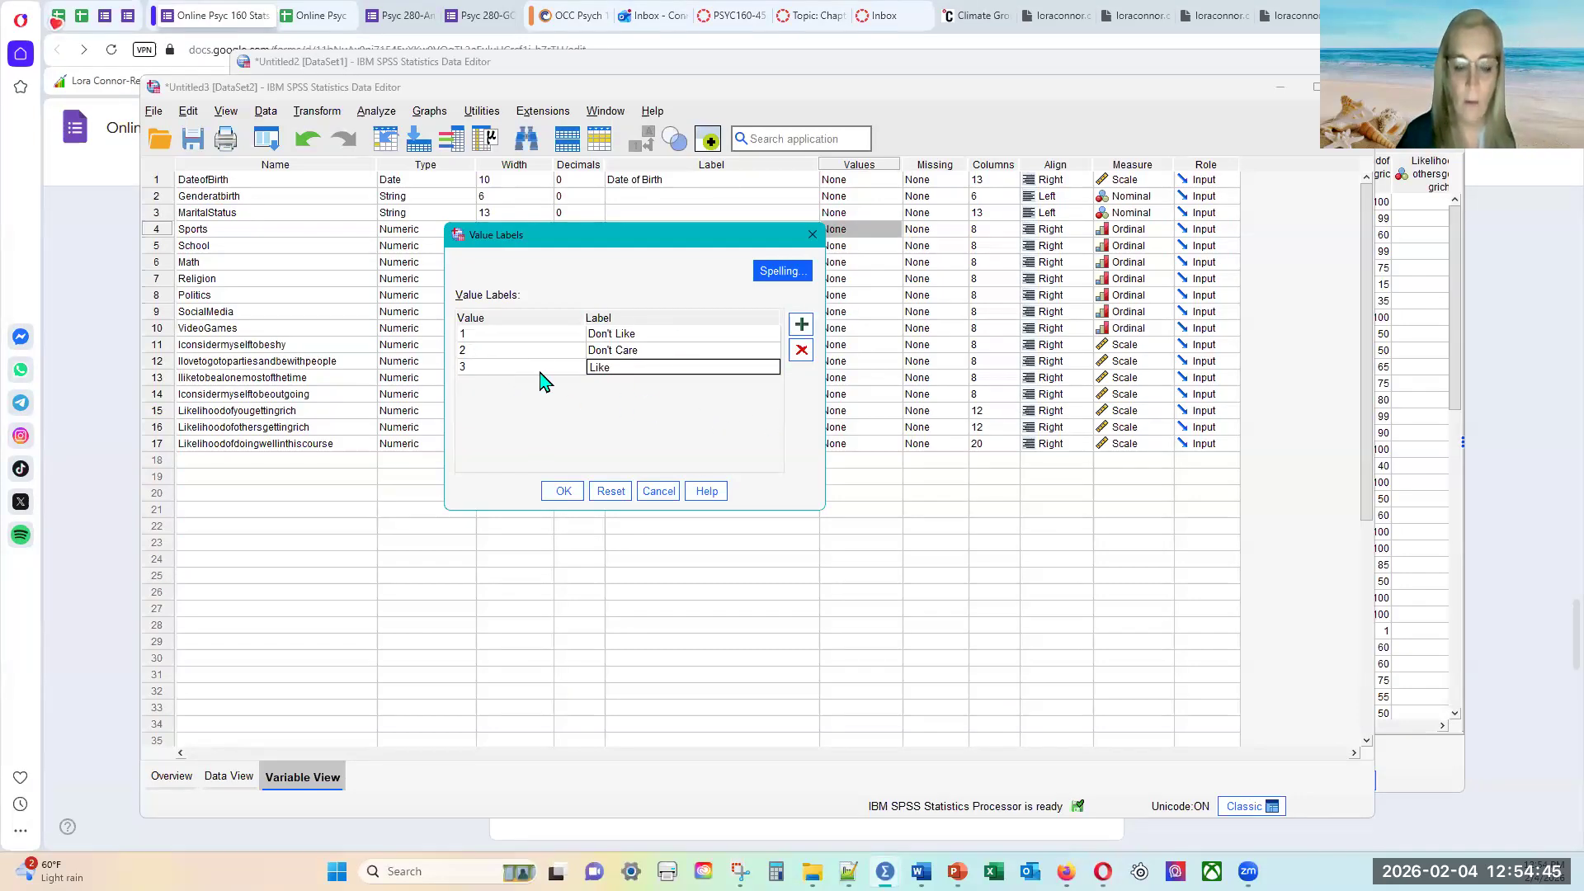
left_click(563, 491)
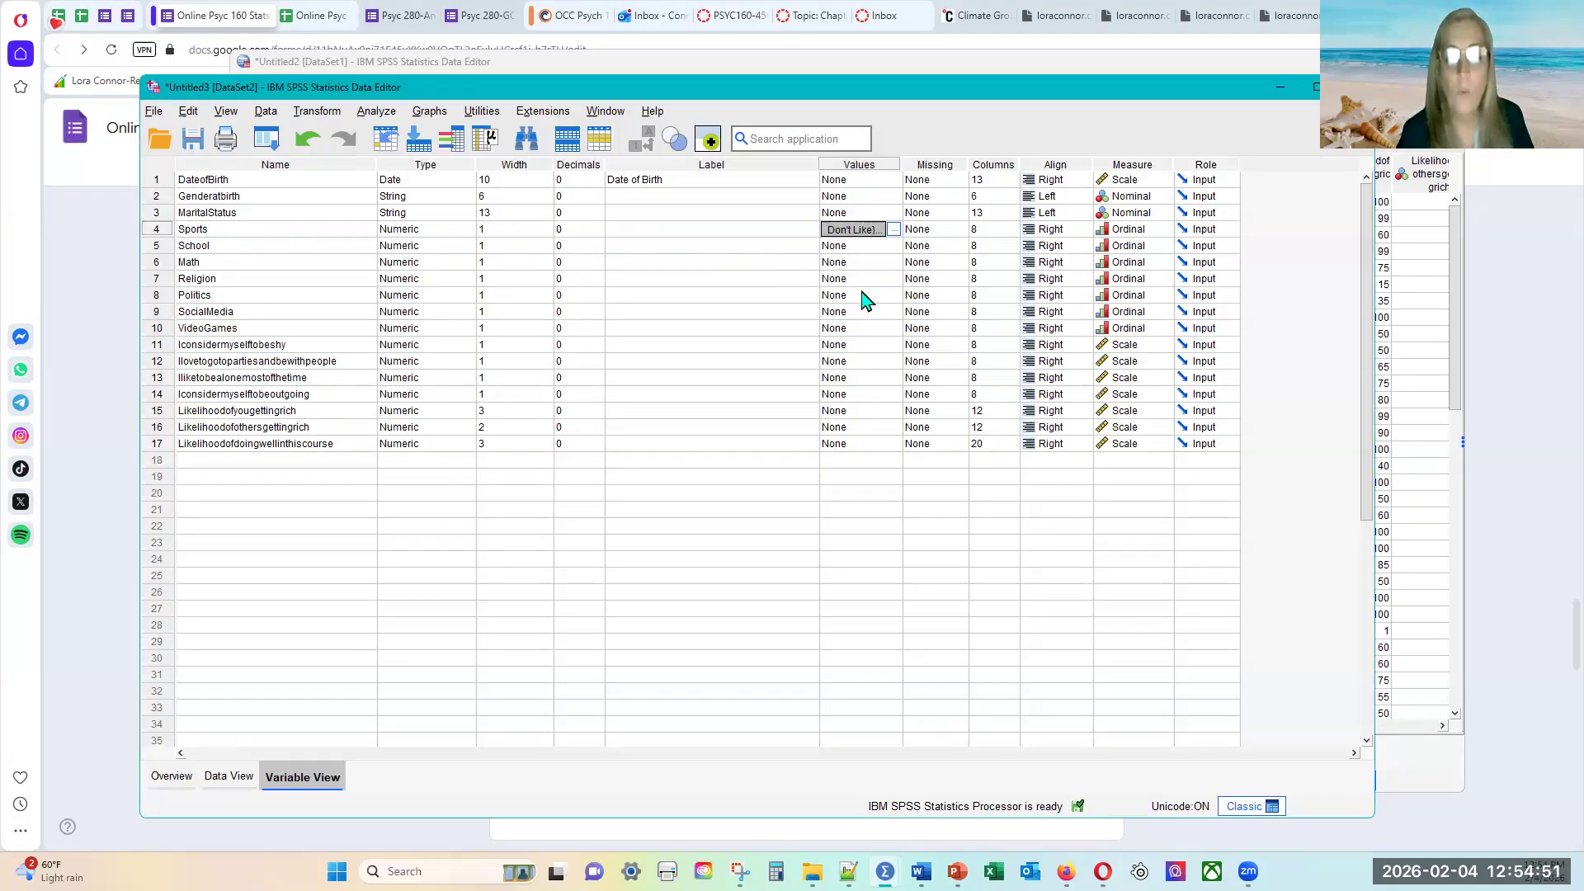
- Copy the value labels of the Sports variable
left_click(873, 345)
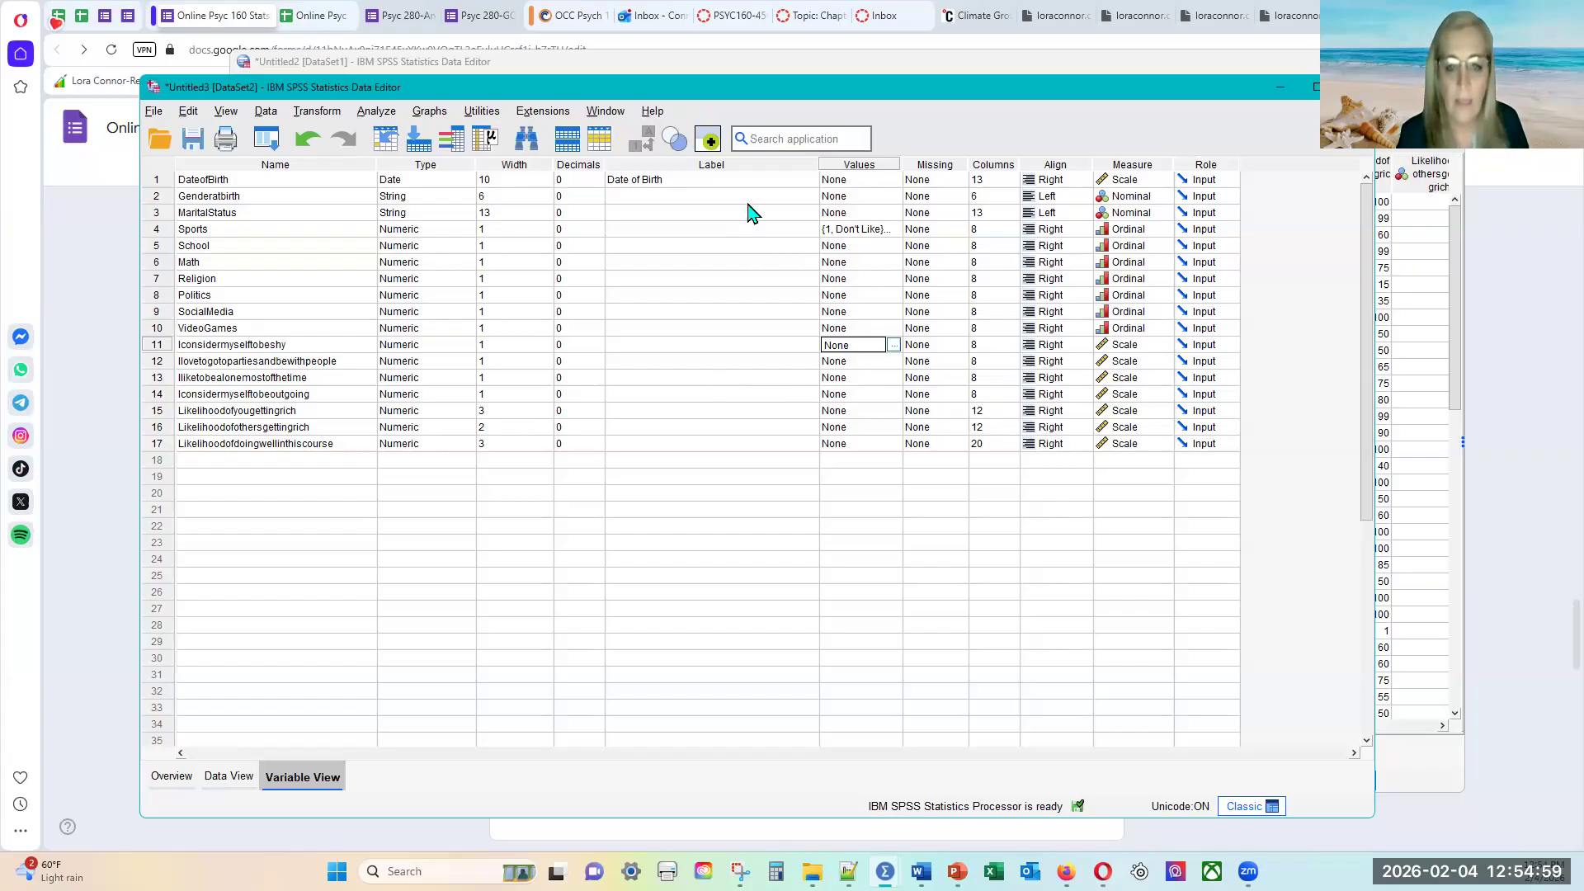
right_click(851, 232)
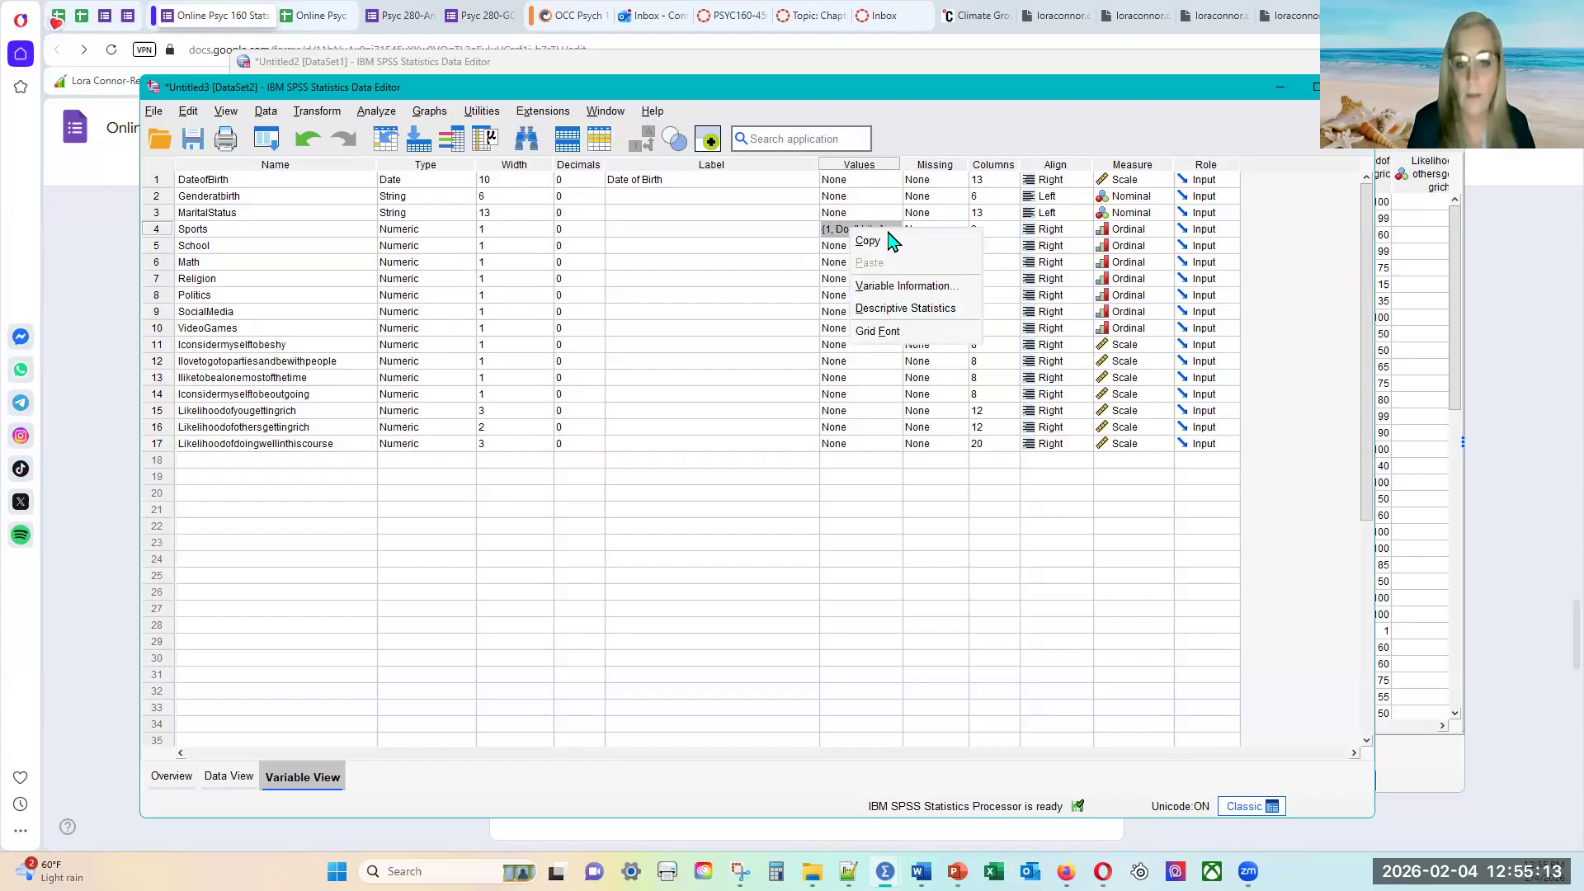
left_click(893, 242)
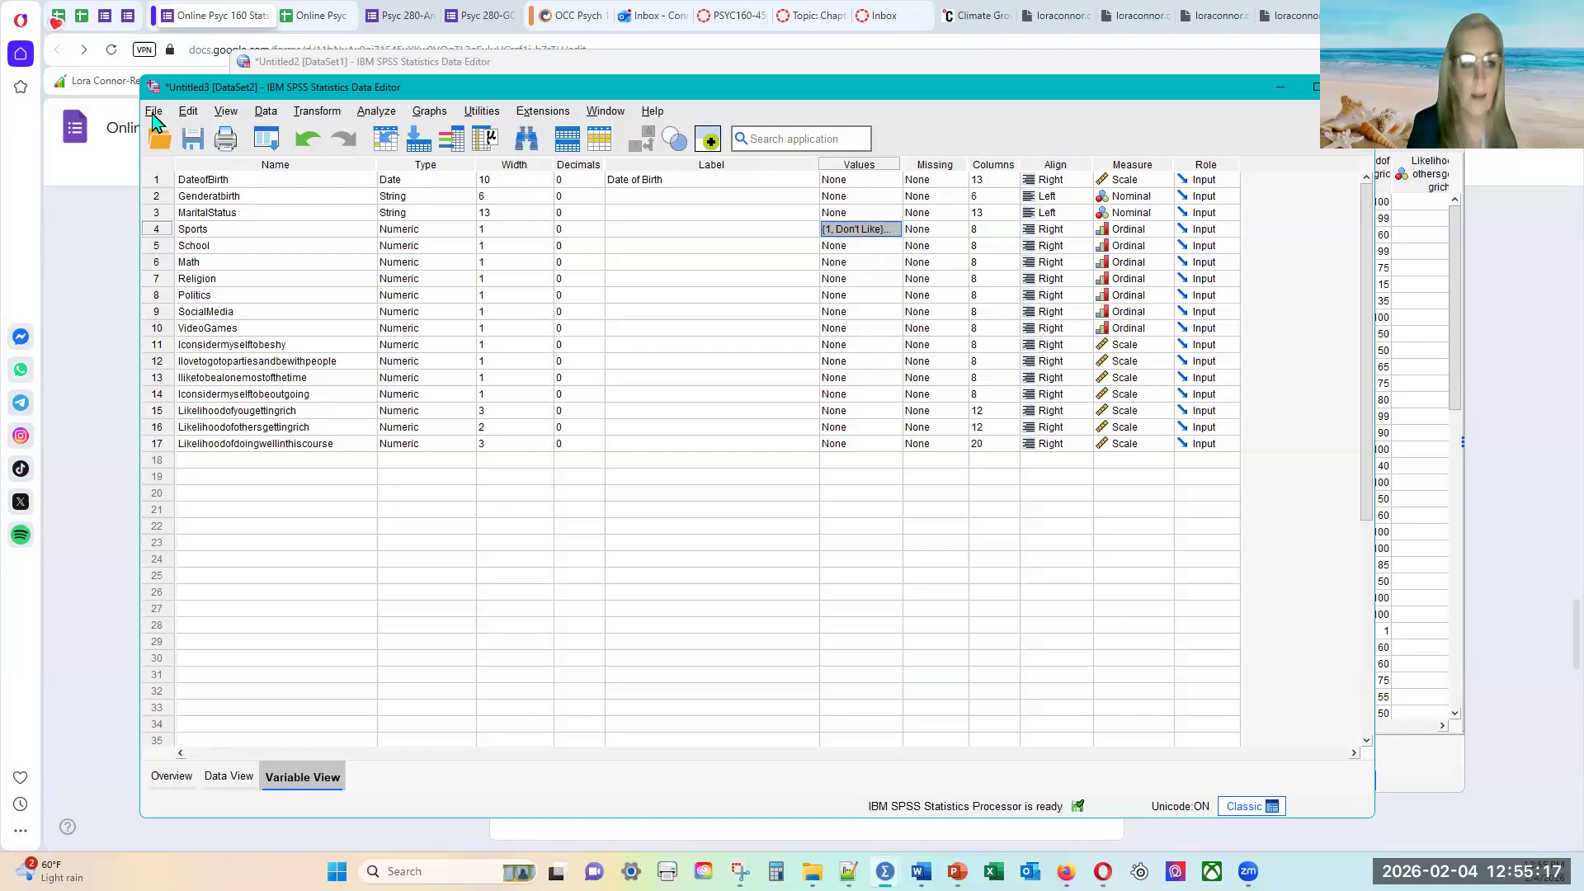
left_click(201, 114)
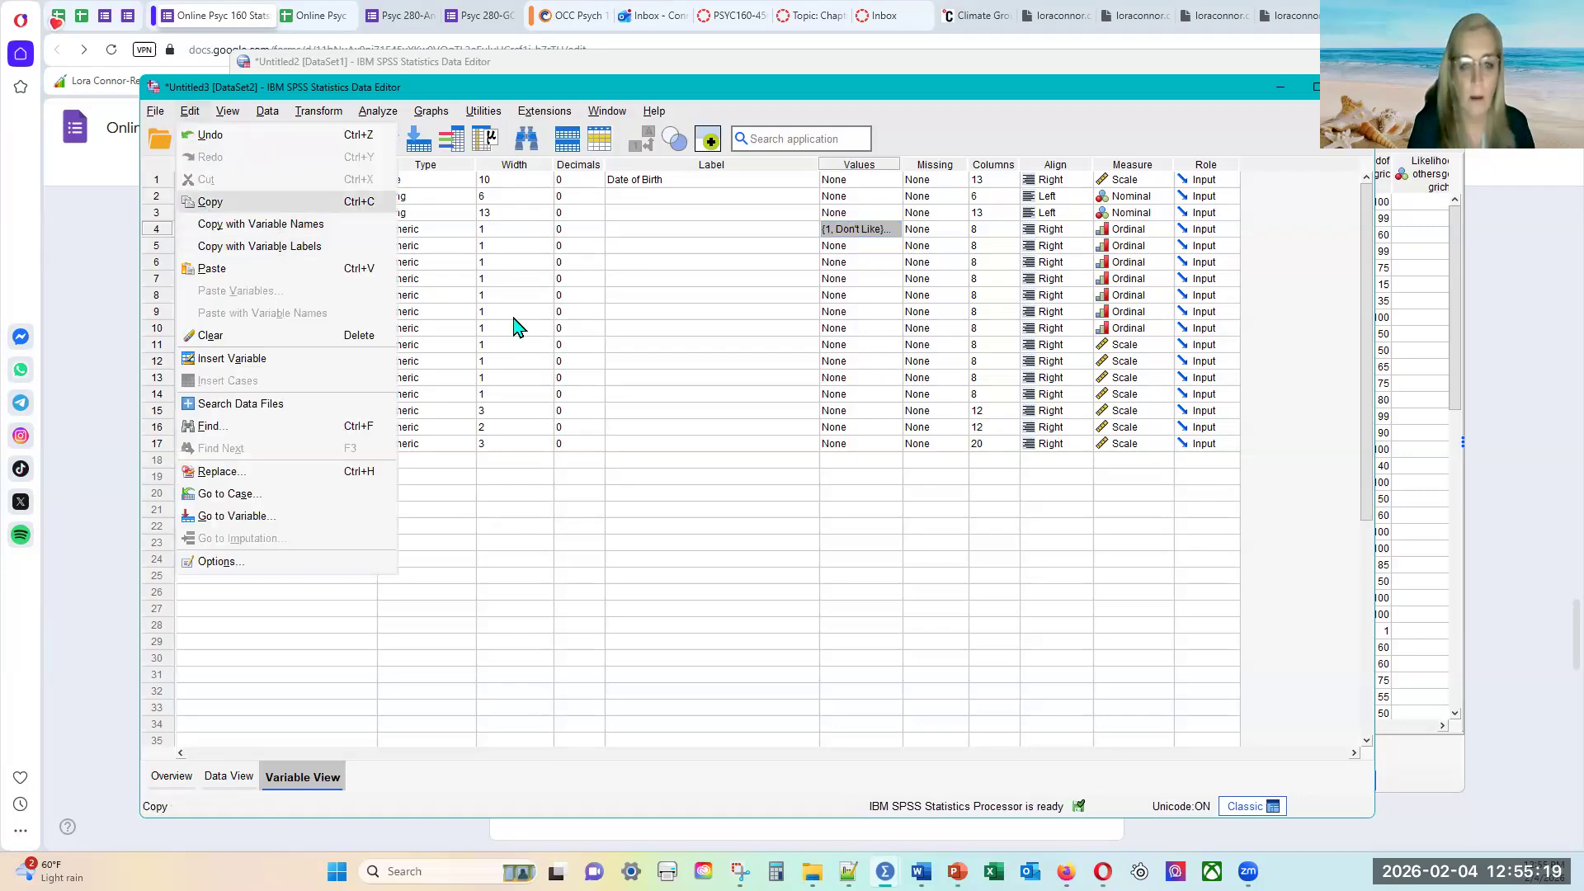
left_click(960, 593)
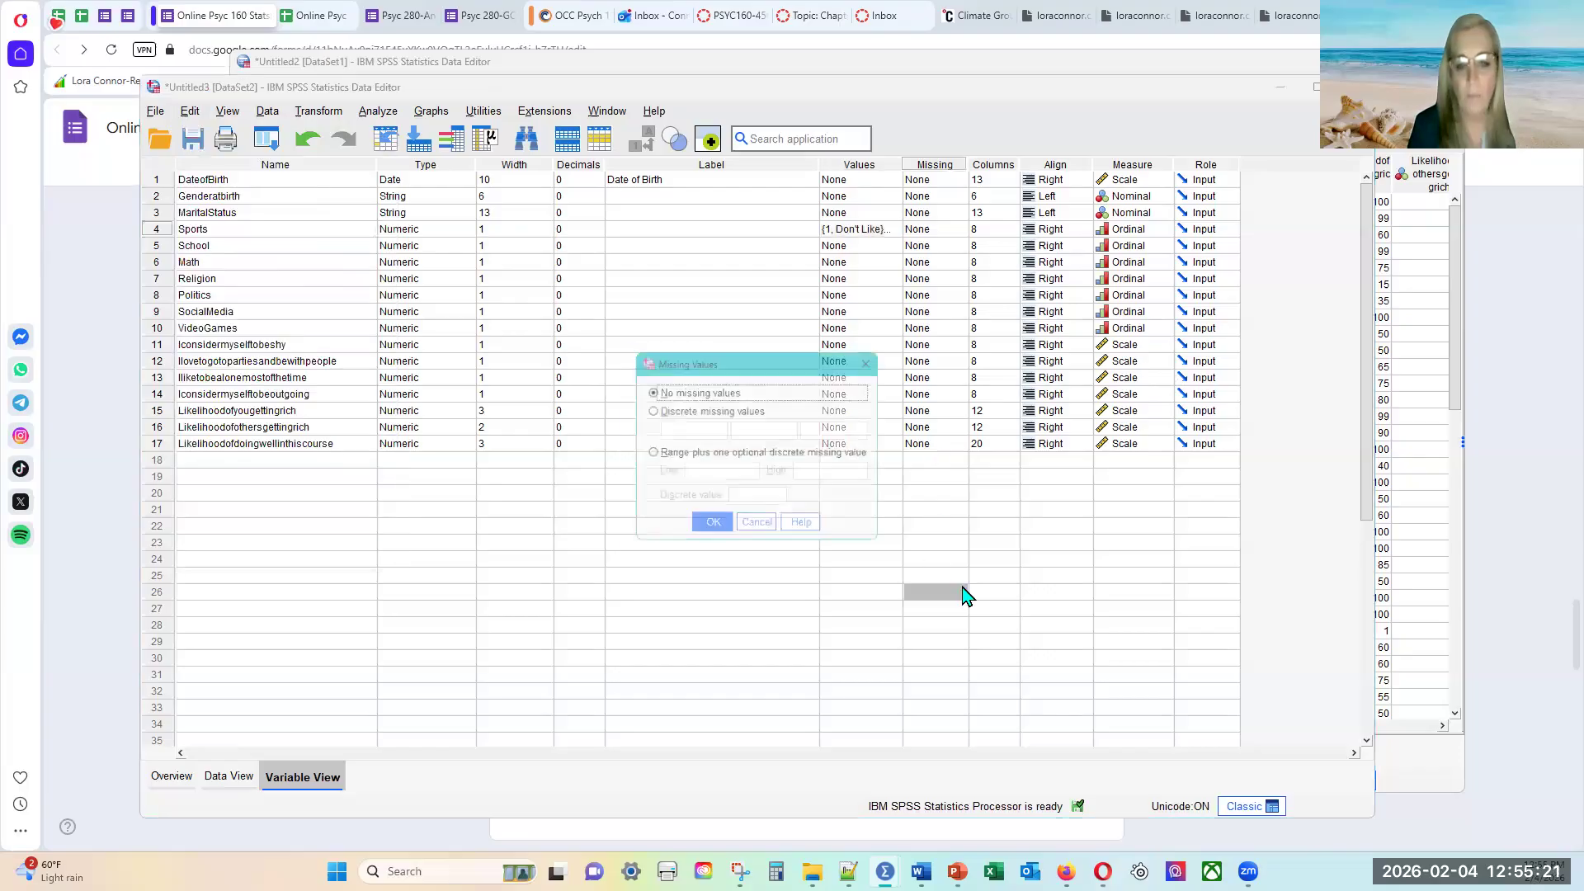
key("Escape")
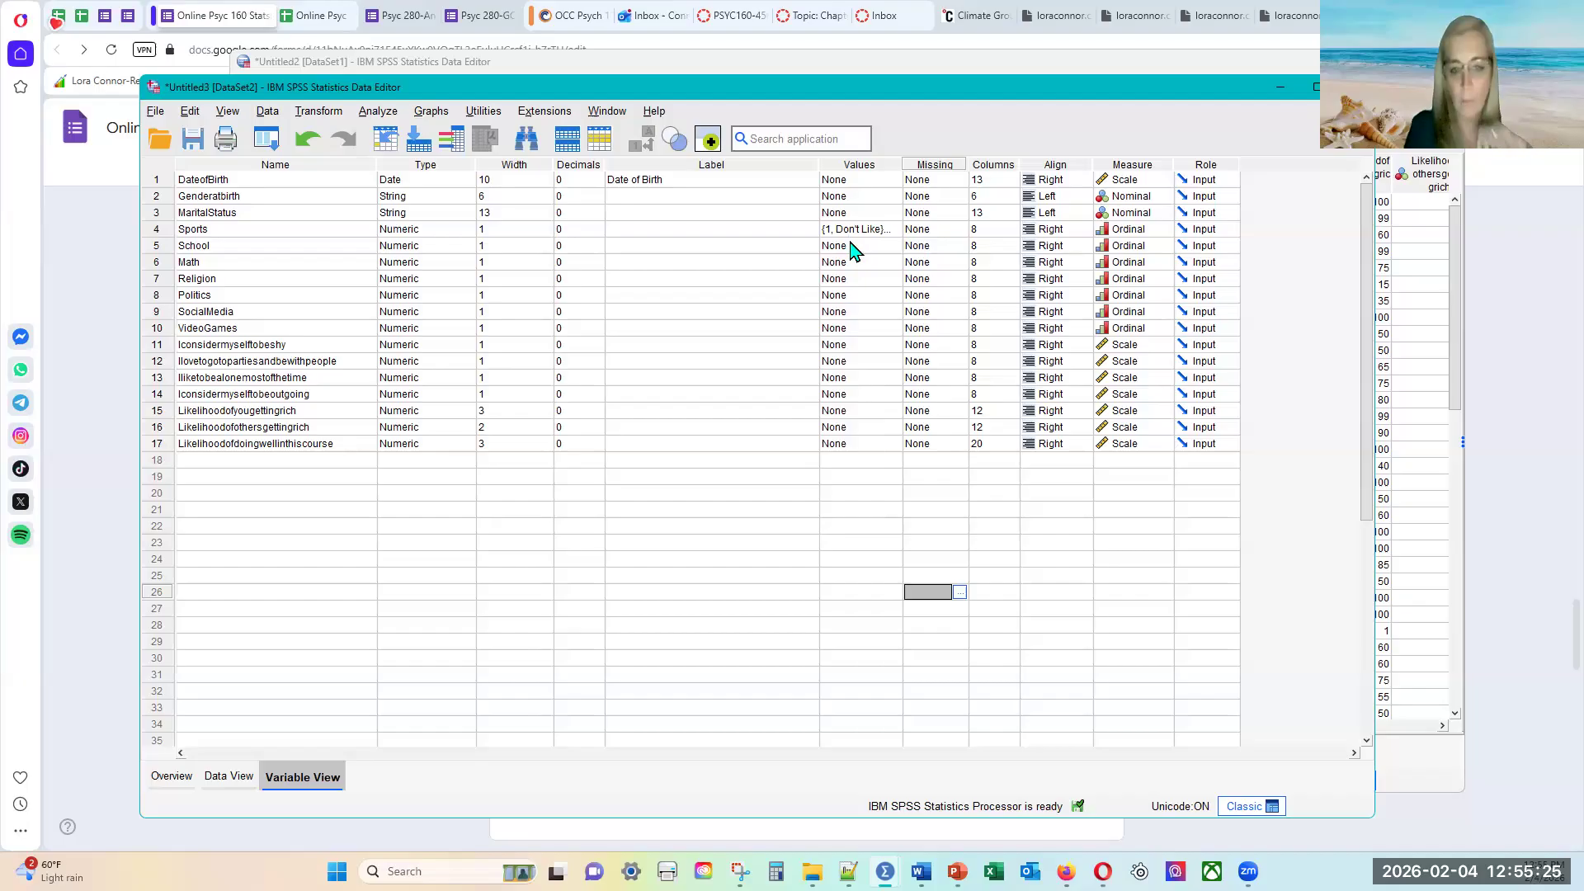
- Paste the copied value labels onto School, Math, Religion, Politics, SocialMedia and VideoGames
left_click_drag(849, 249, 854, 318)
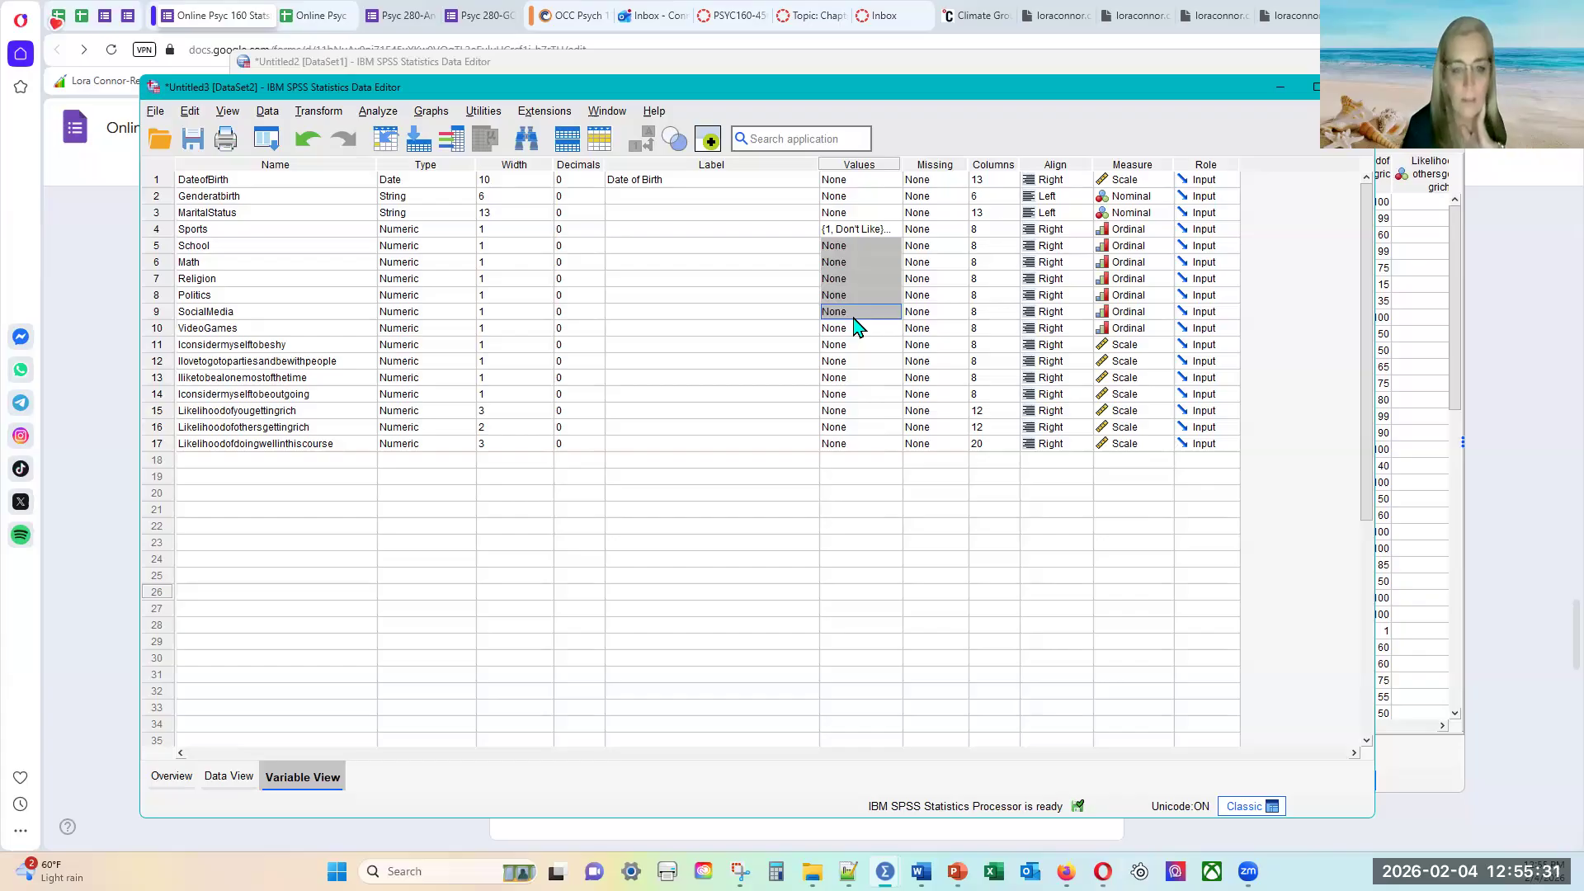
left_click_drag(854, 320, 855, 334)
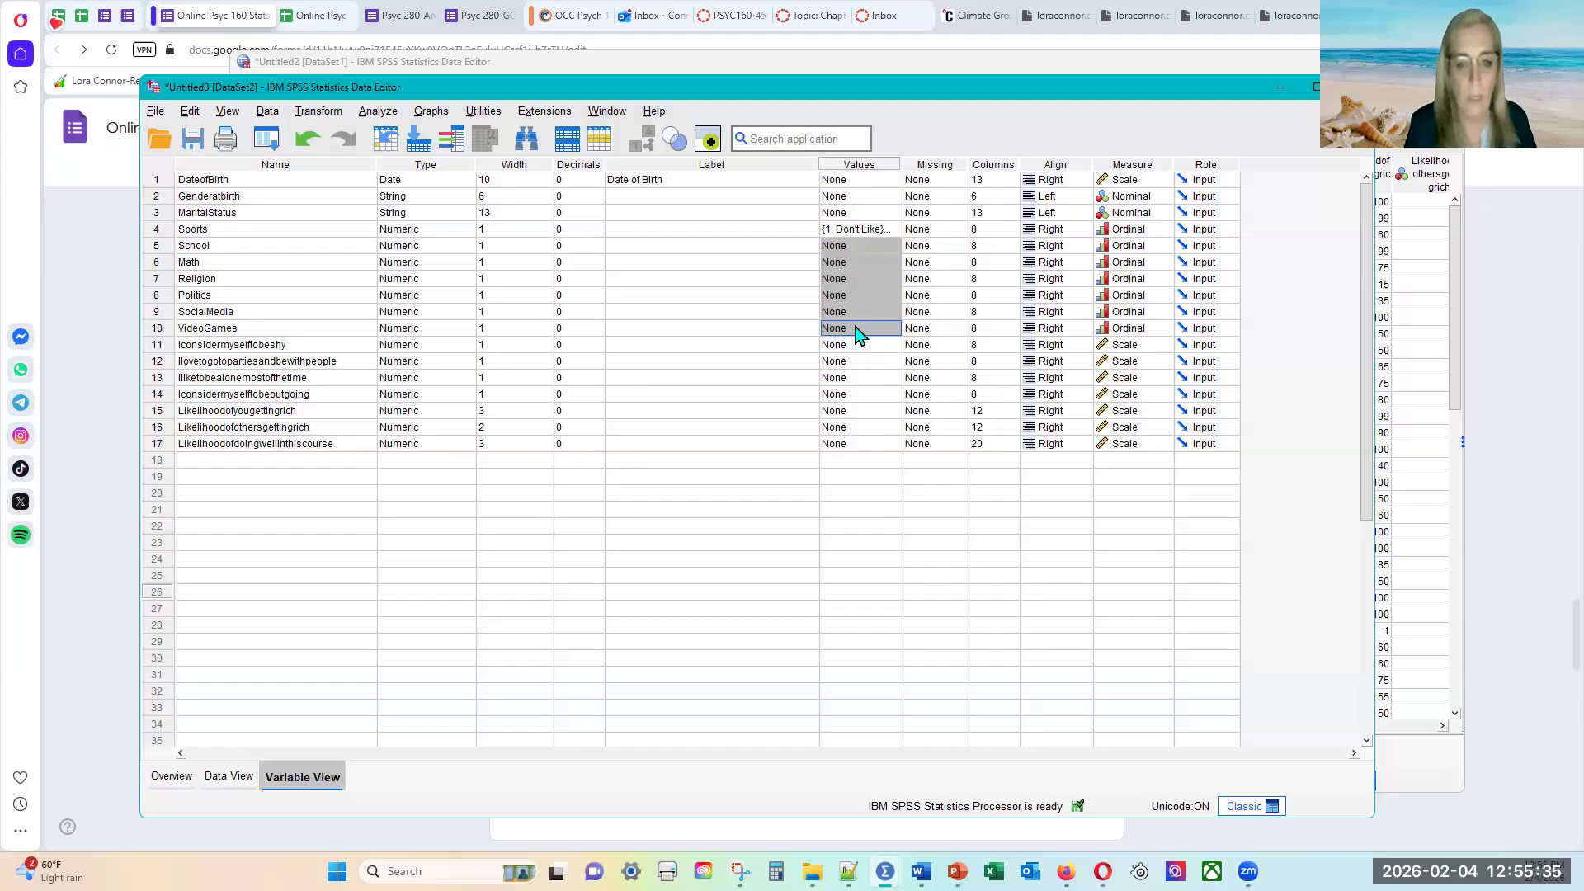
right_click(855, 284)
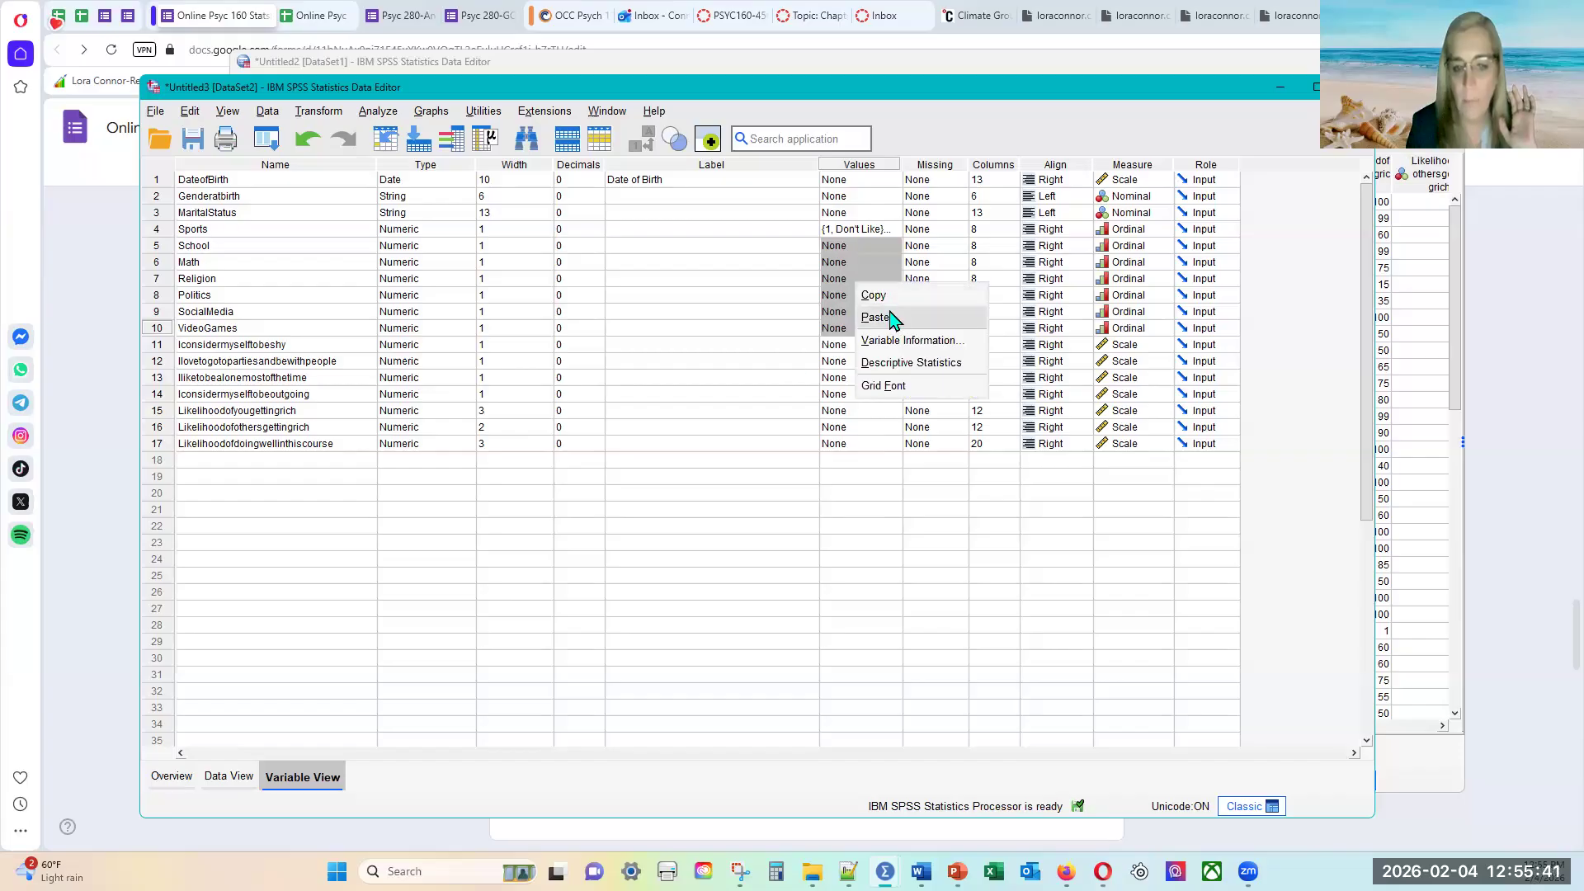
left_click(877, 317)
left_click(875, 510)
left_click(894, 509)
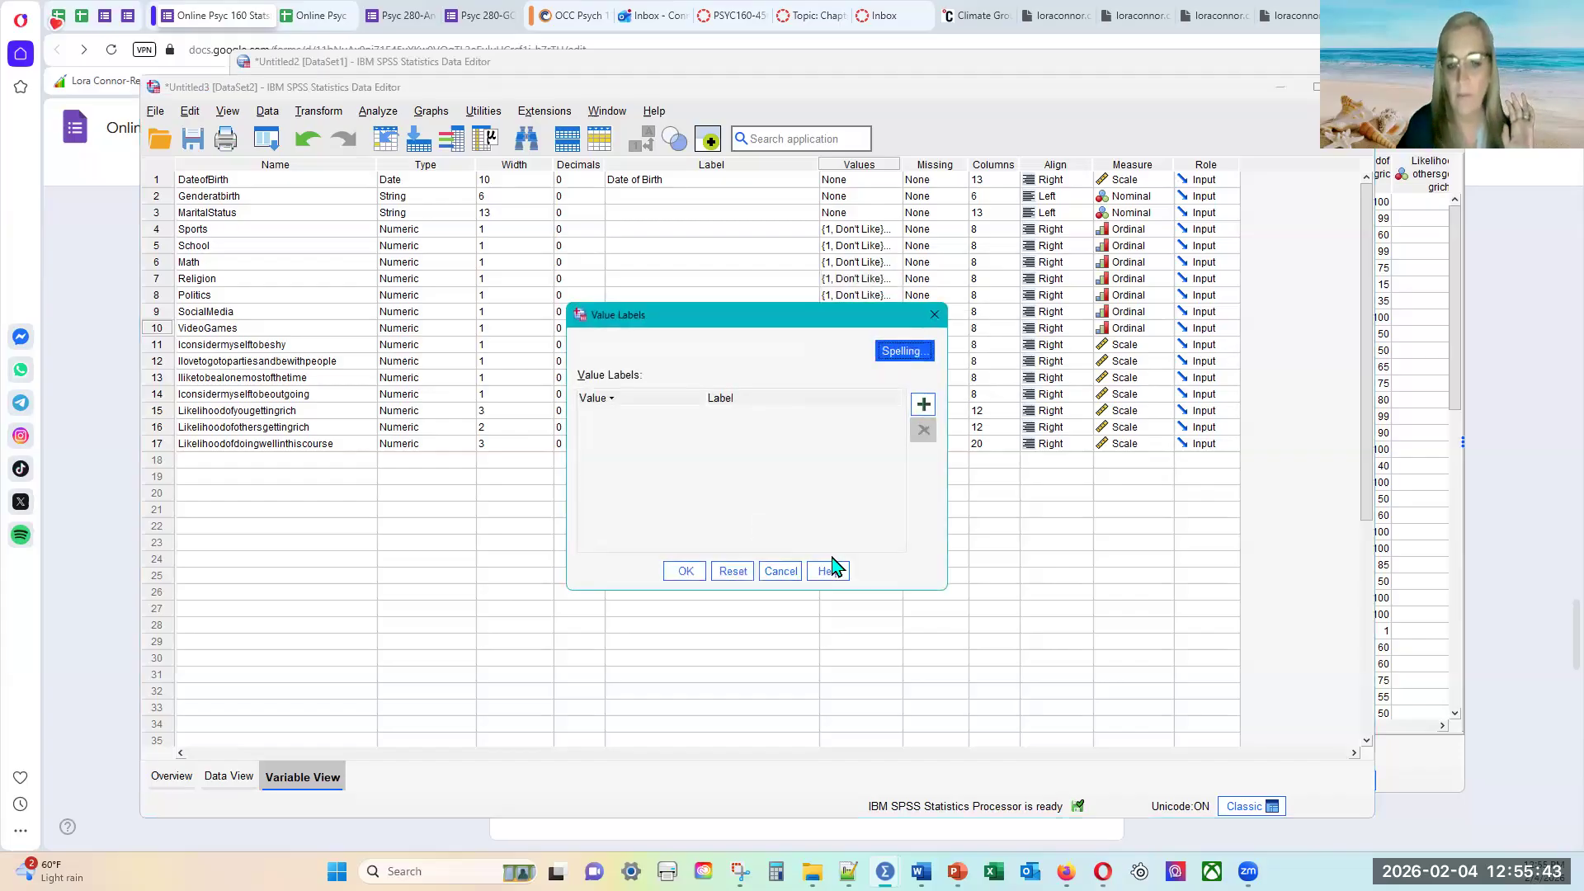
key("Escape")
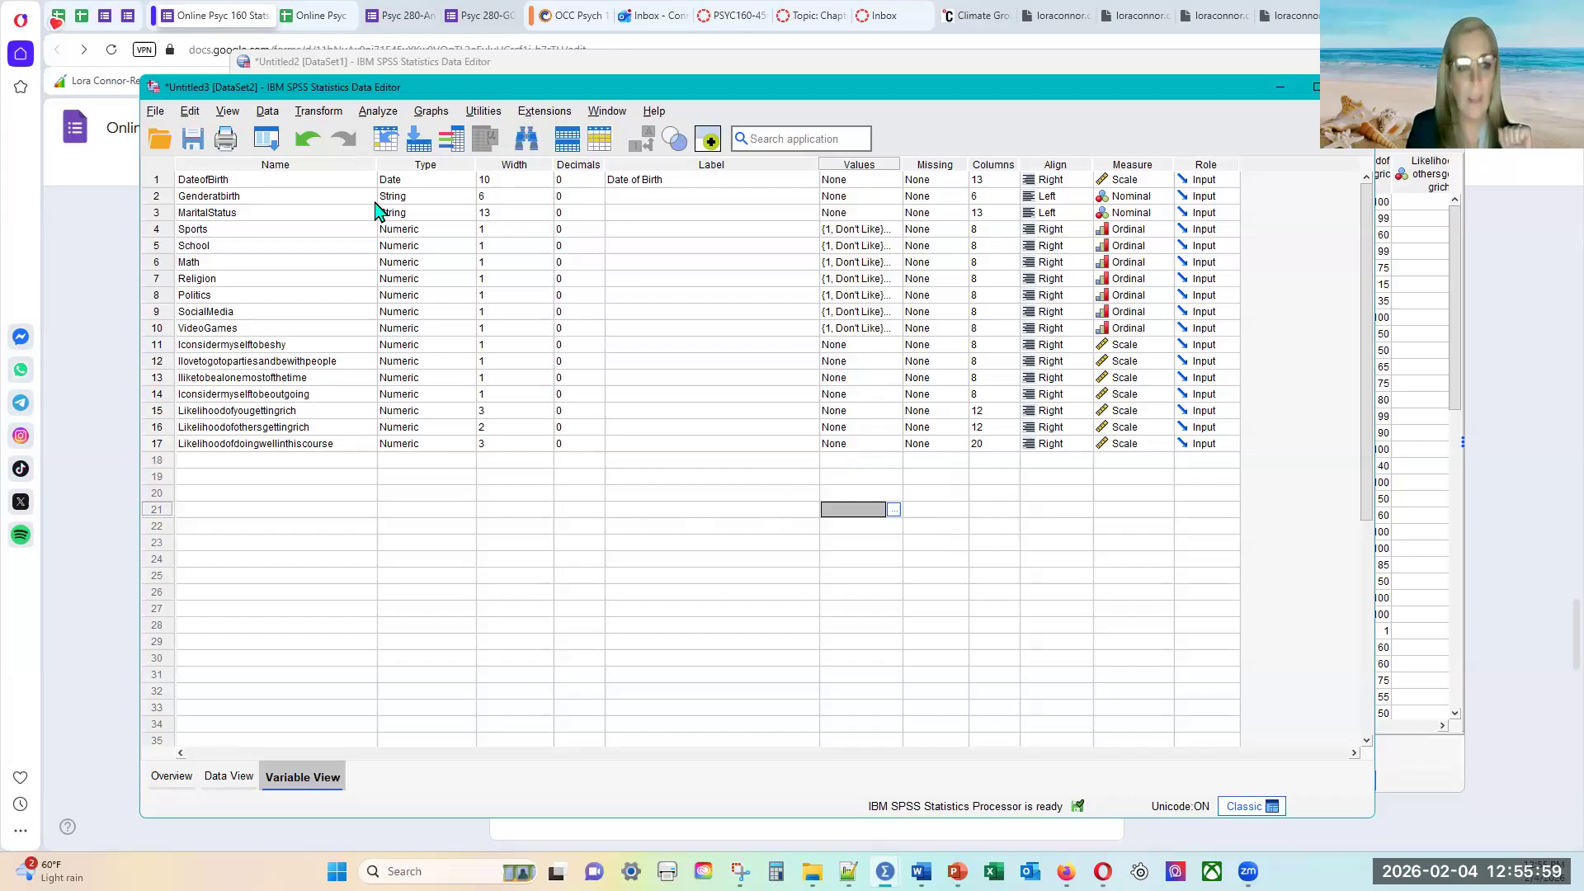
- Start a Descriptives analysis and add Likelihoodofdoingwellinthiscourse as the variable to analyze
left_click(378, 112)
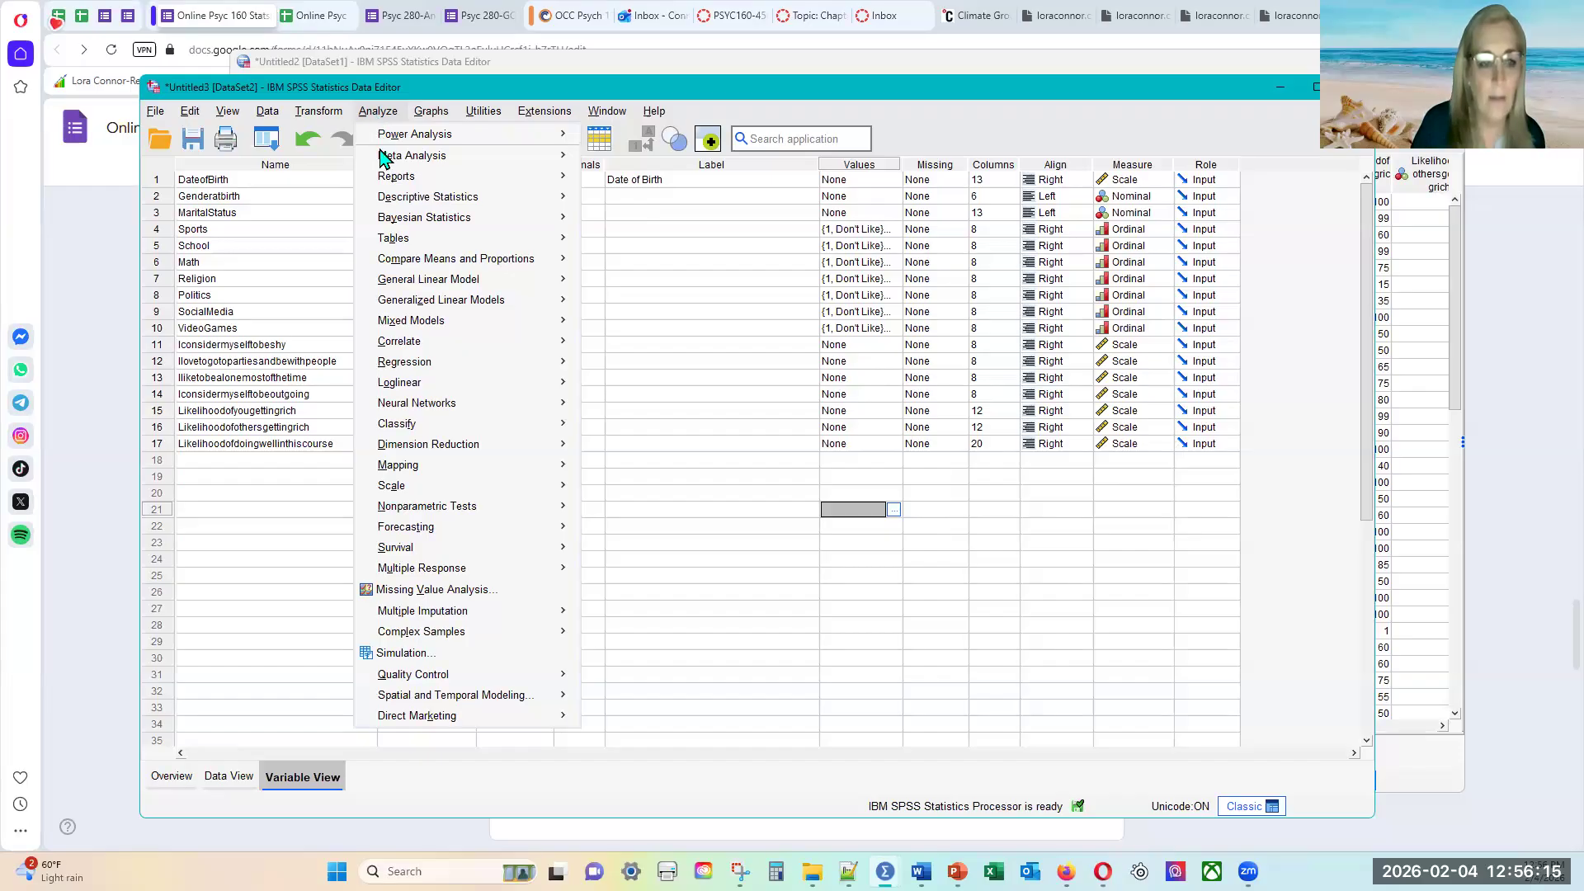
mouse_move(528, 205)
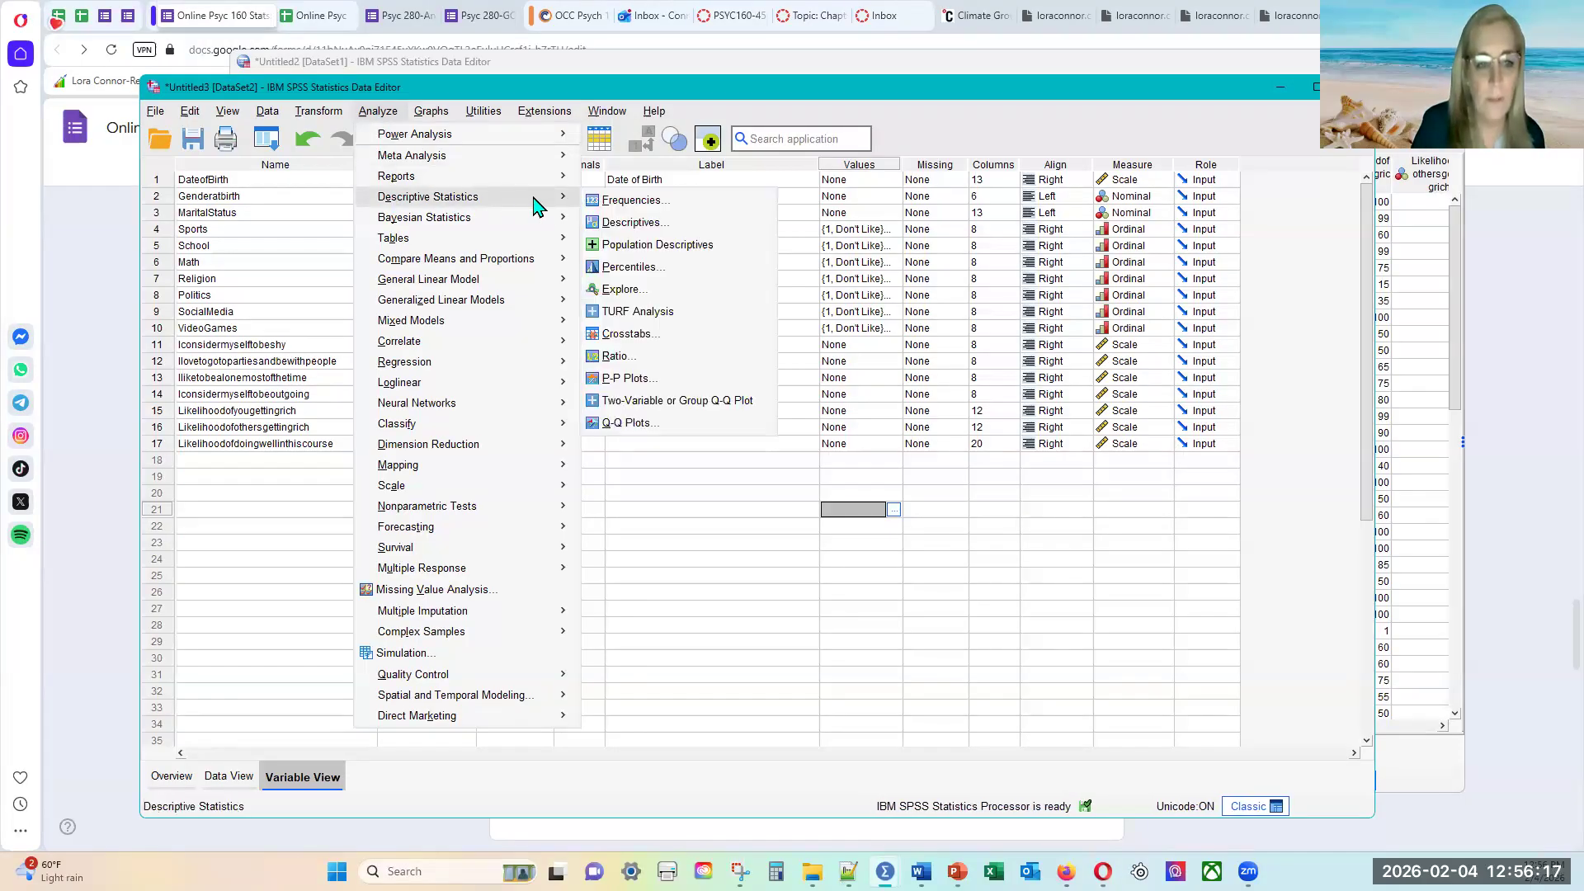
left_click(671, 225)
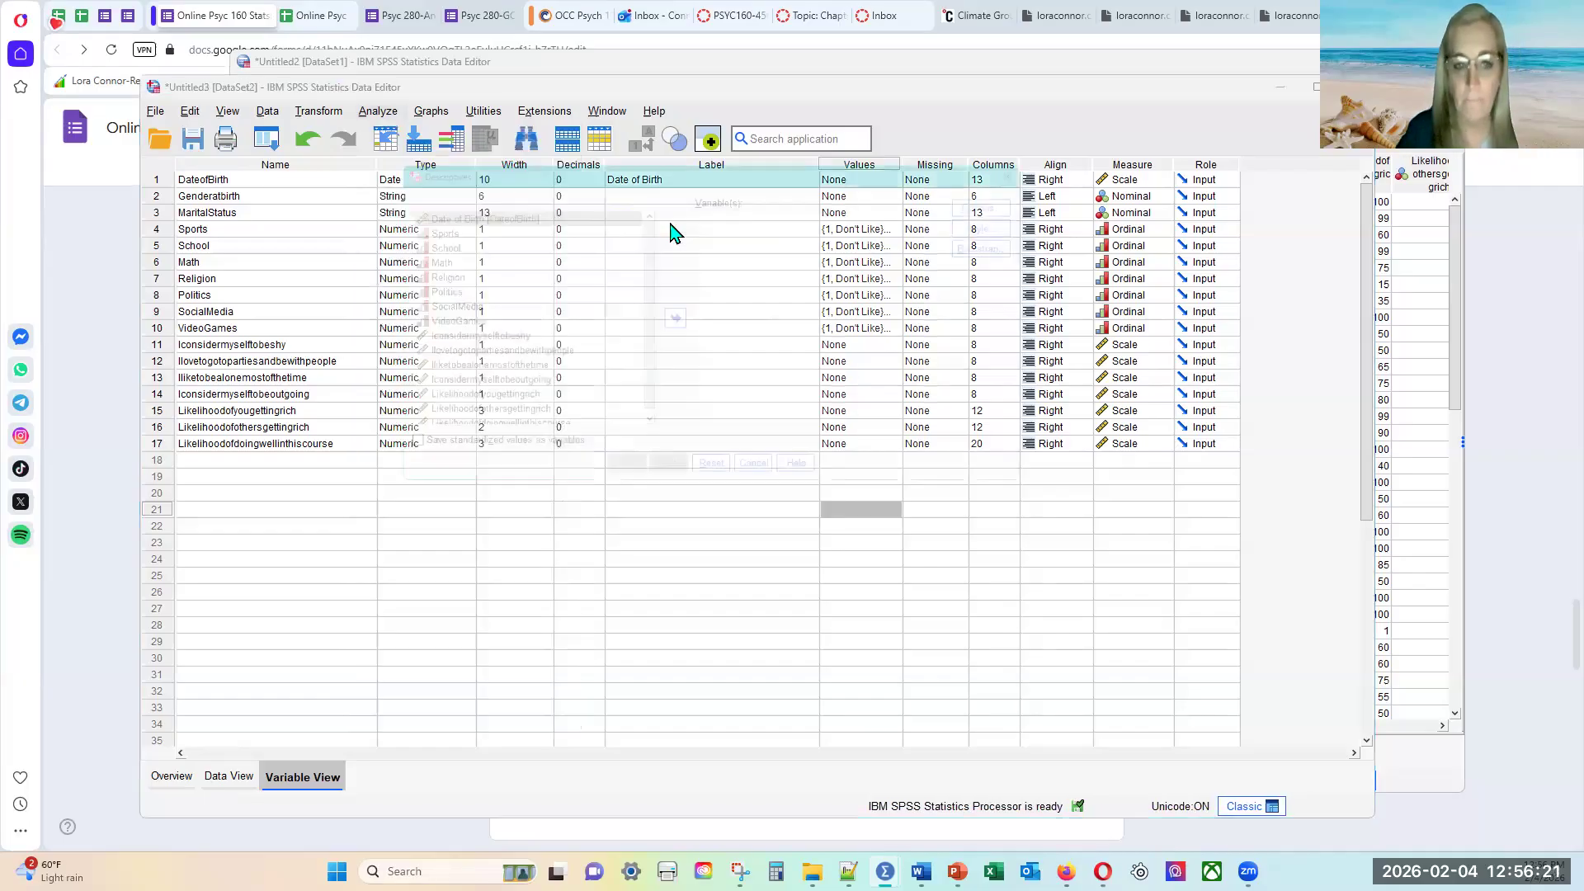
left_click_drag(796, 171, 898, 181)
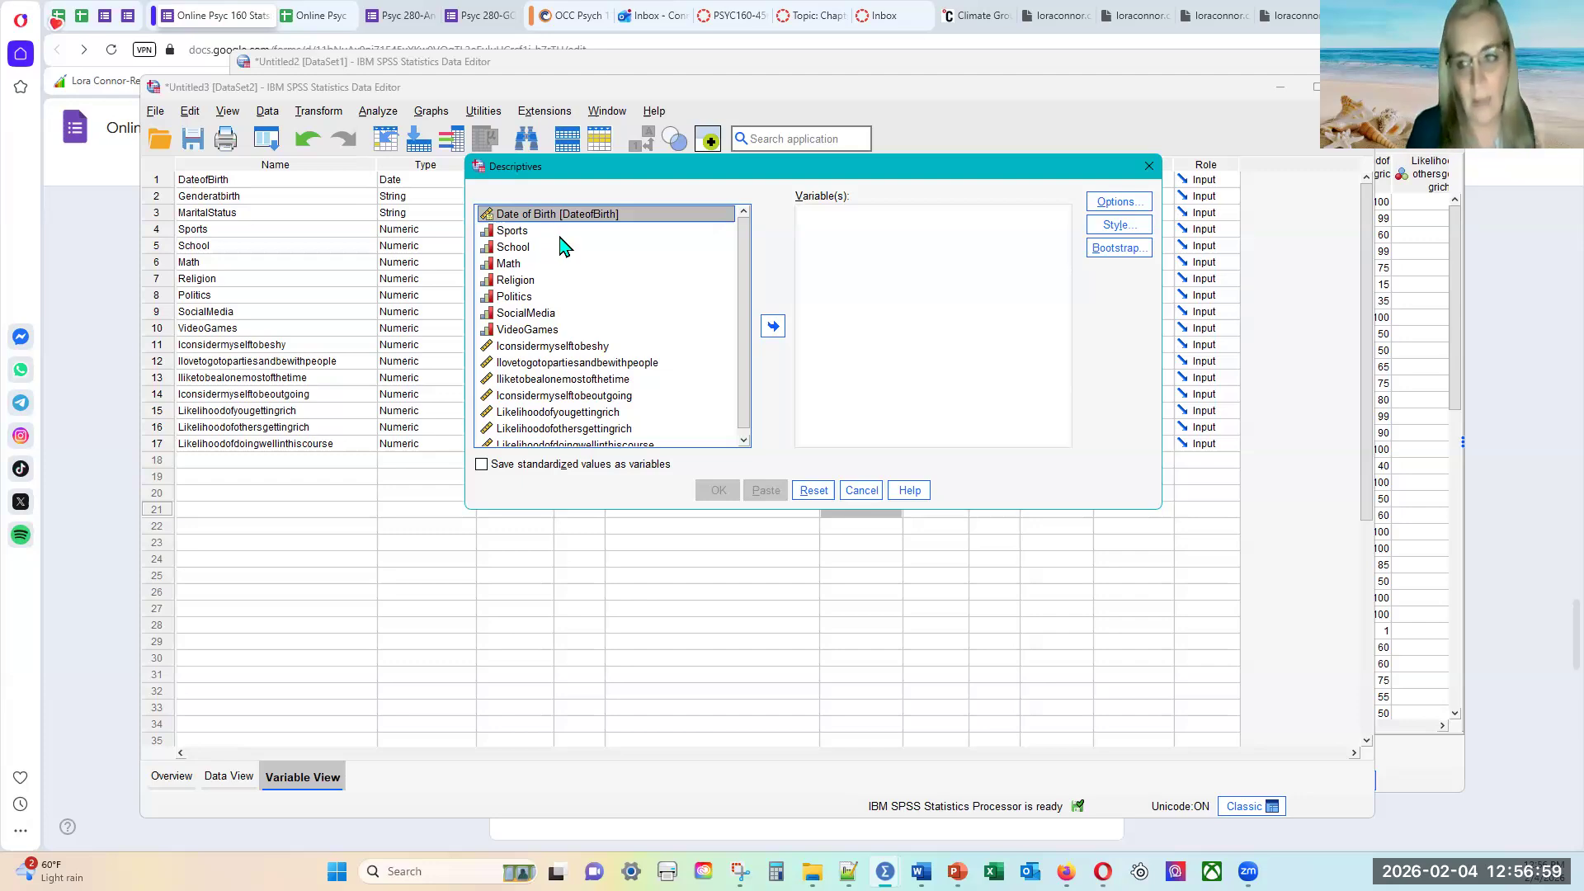
left_click(519, 216)
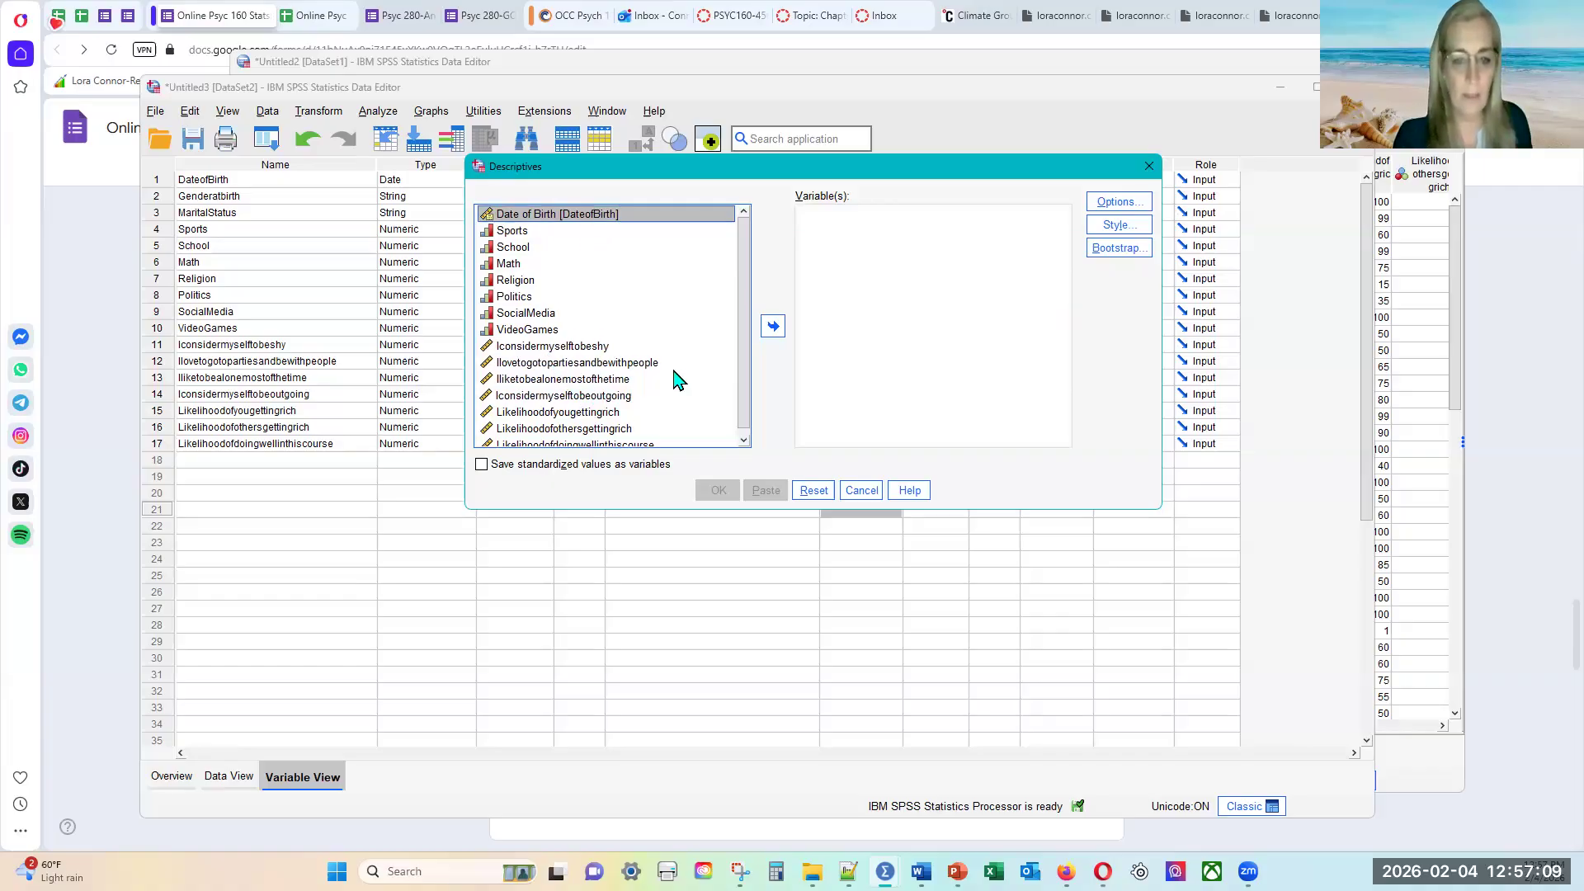
scroll(581, 412, "down", 1)
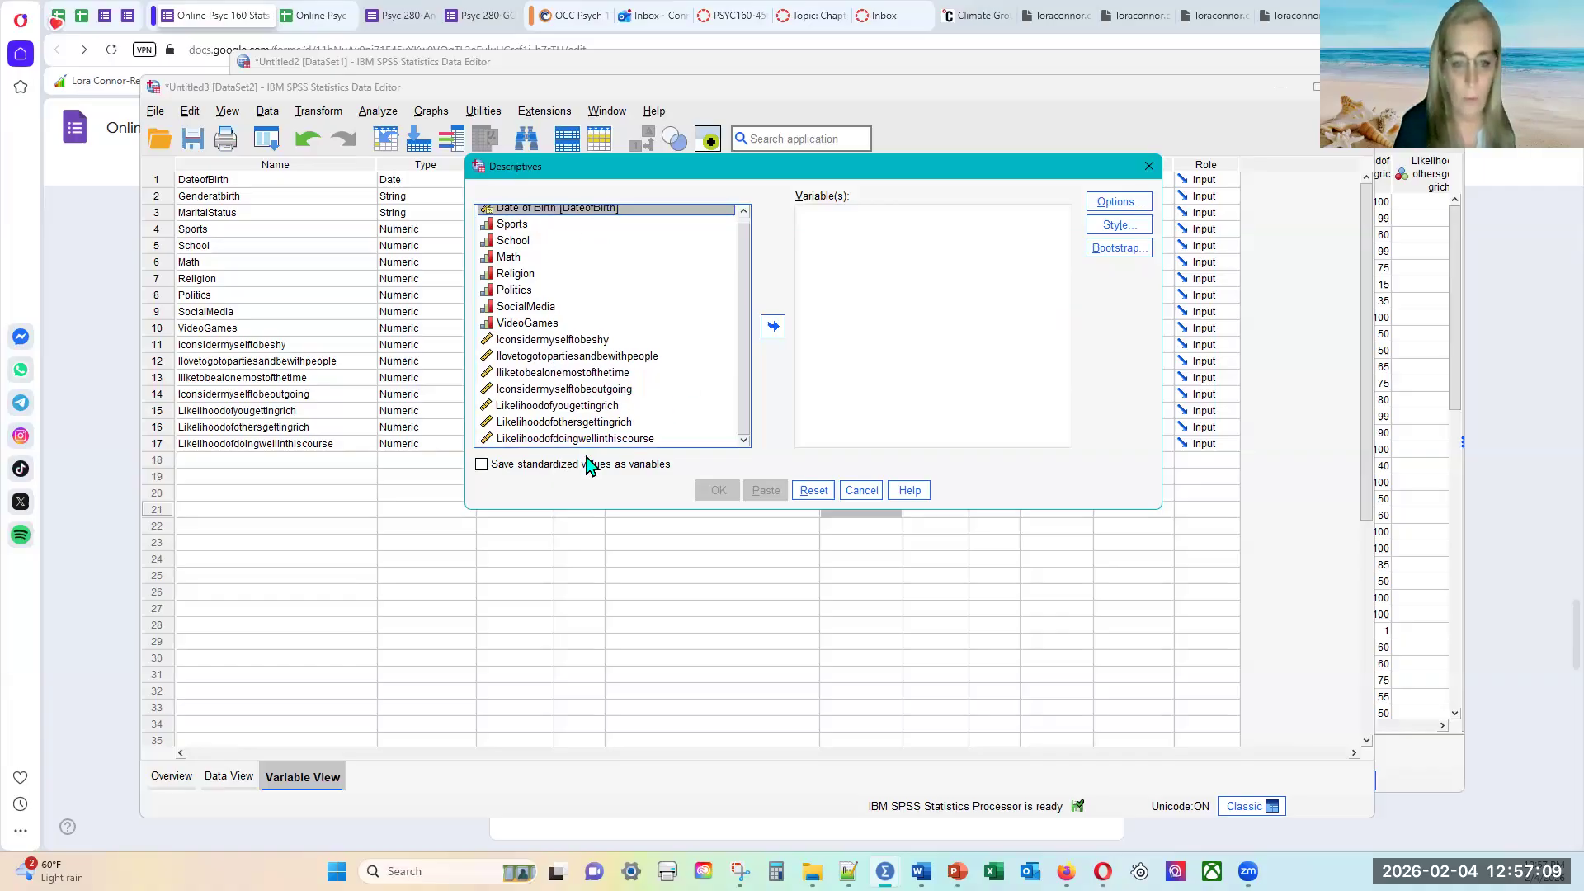
left_click(544, 439)
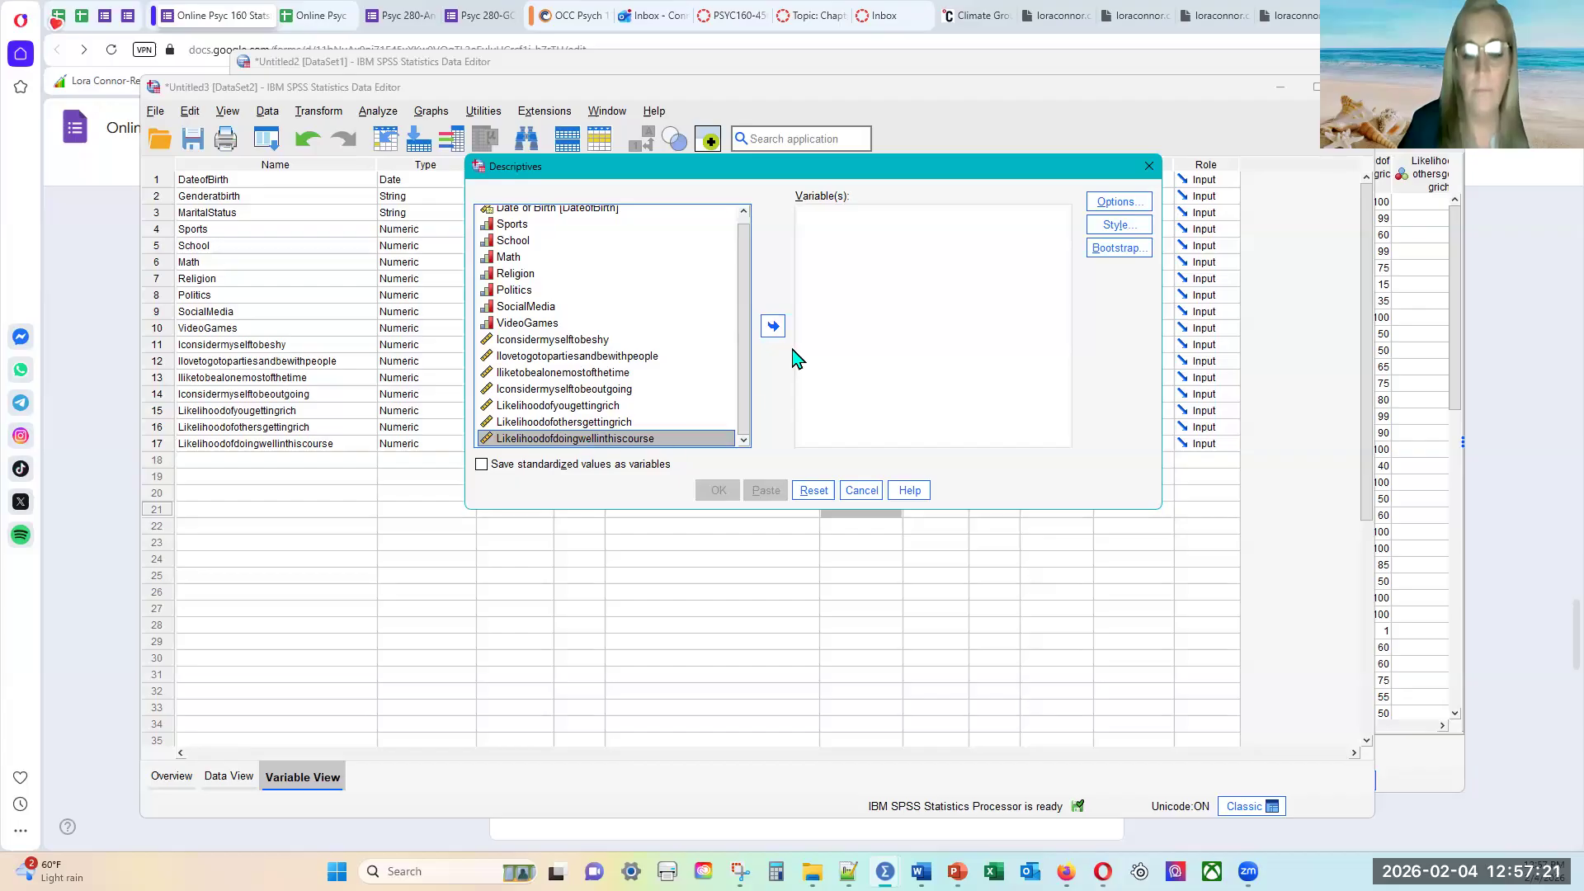
left_click(773, 326)
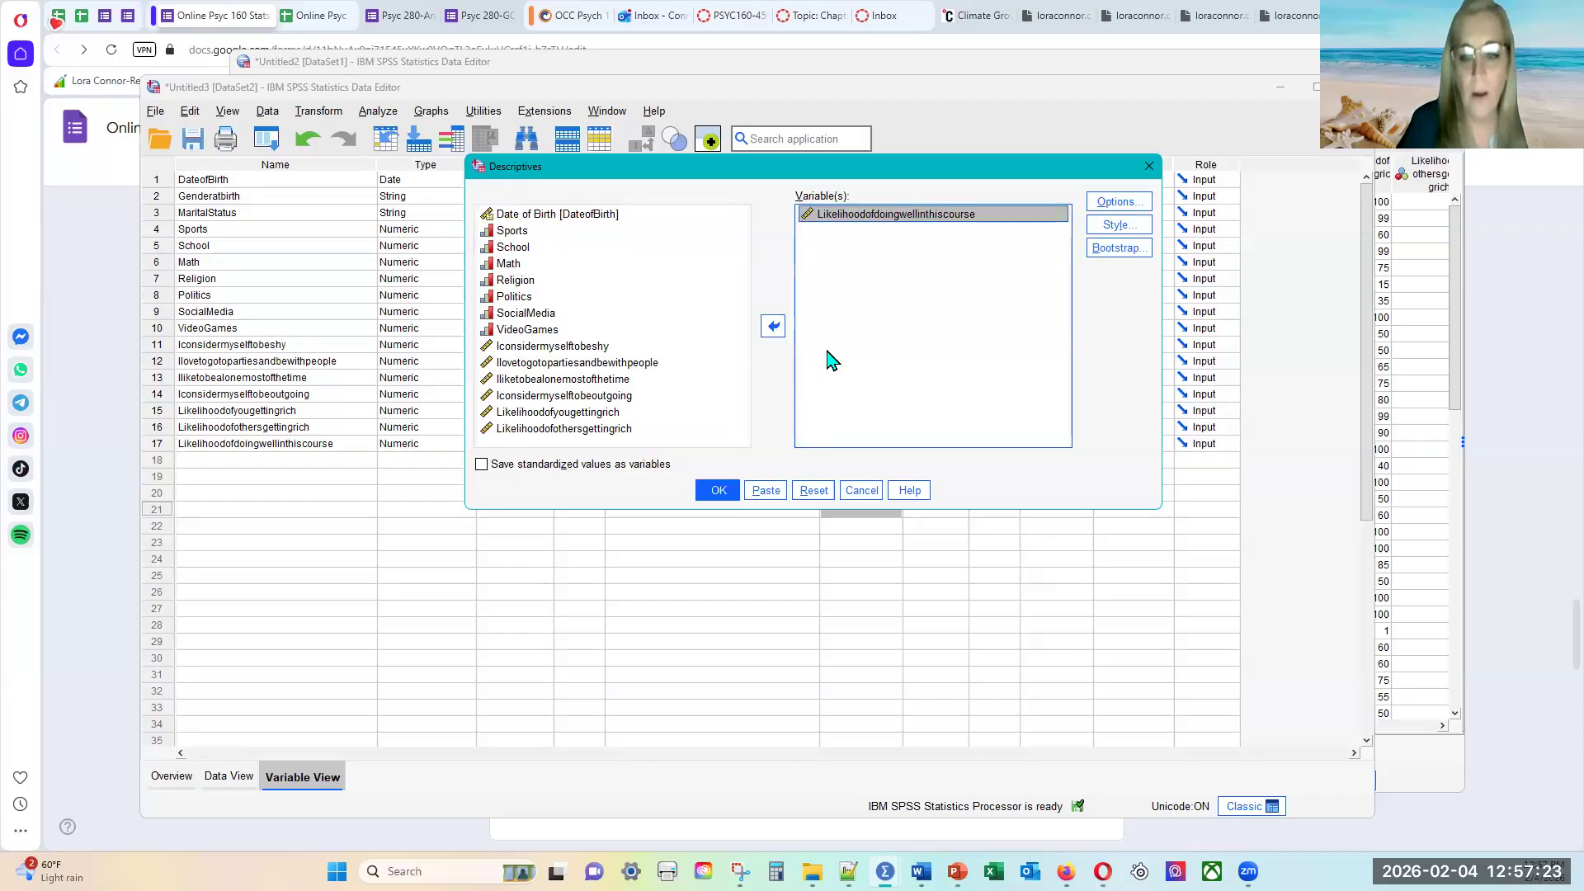
- Limit the descriptive statistics to Sum by clearing Mean, Std. deviation, Minimum and Maximum, and run the analysis
left_click(1133, 205)
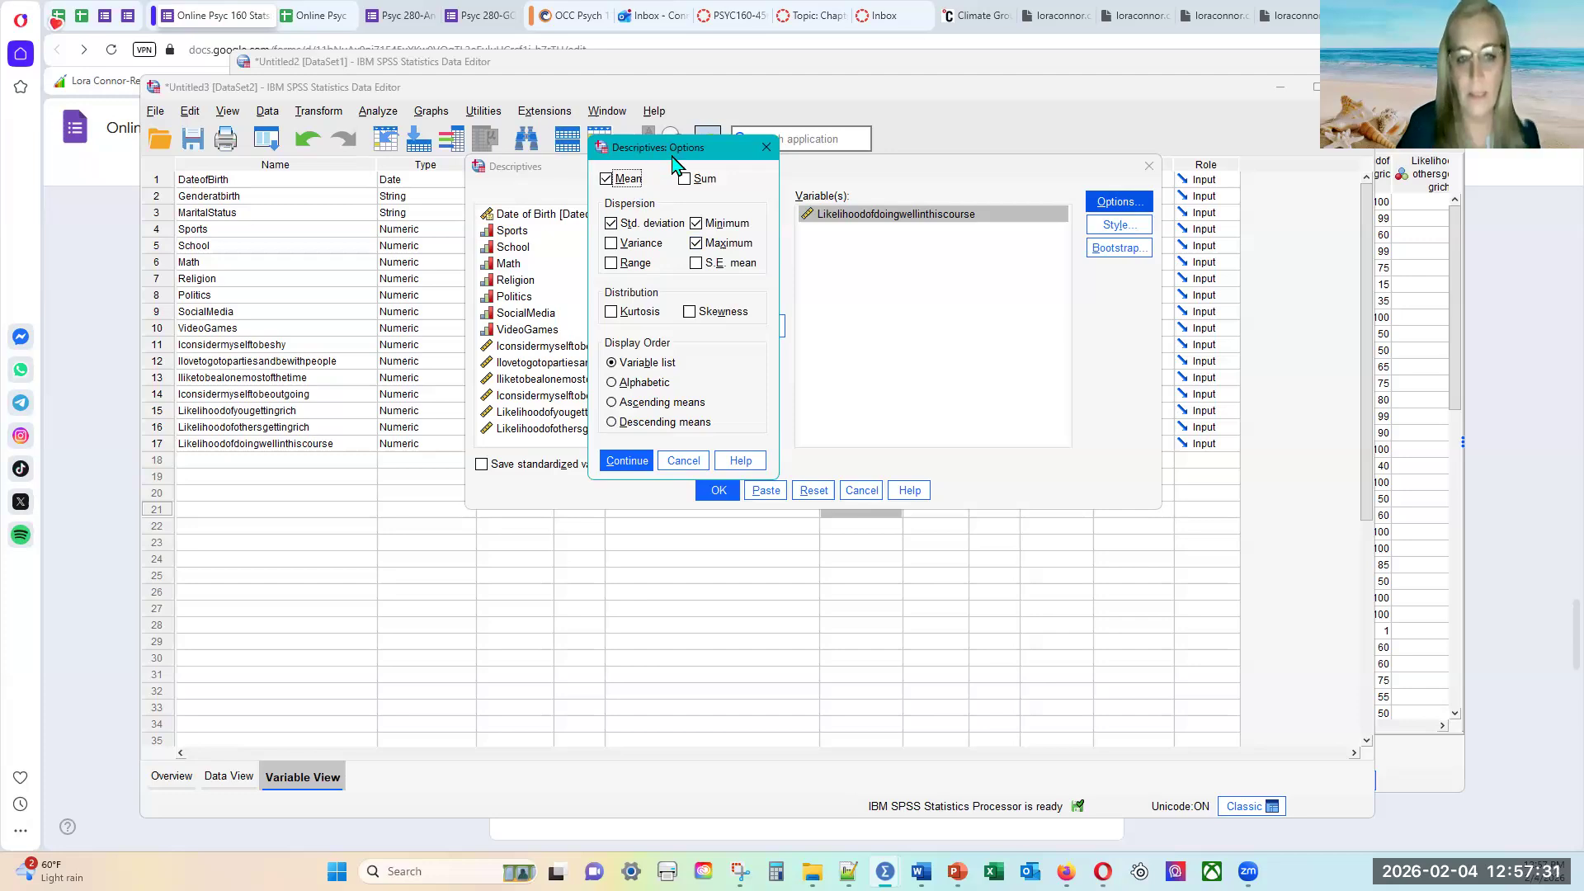
left_click_drag(672, 156, 674, 193)
left_click(613, 260)
left_click(609, 215)
left_click(699, 261)
left_click(698, 280)
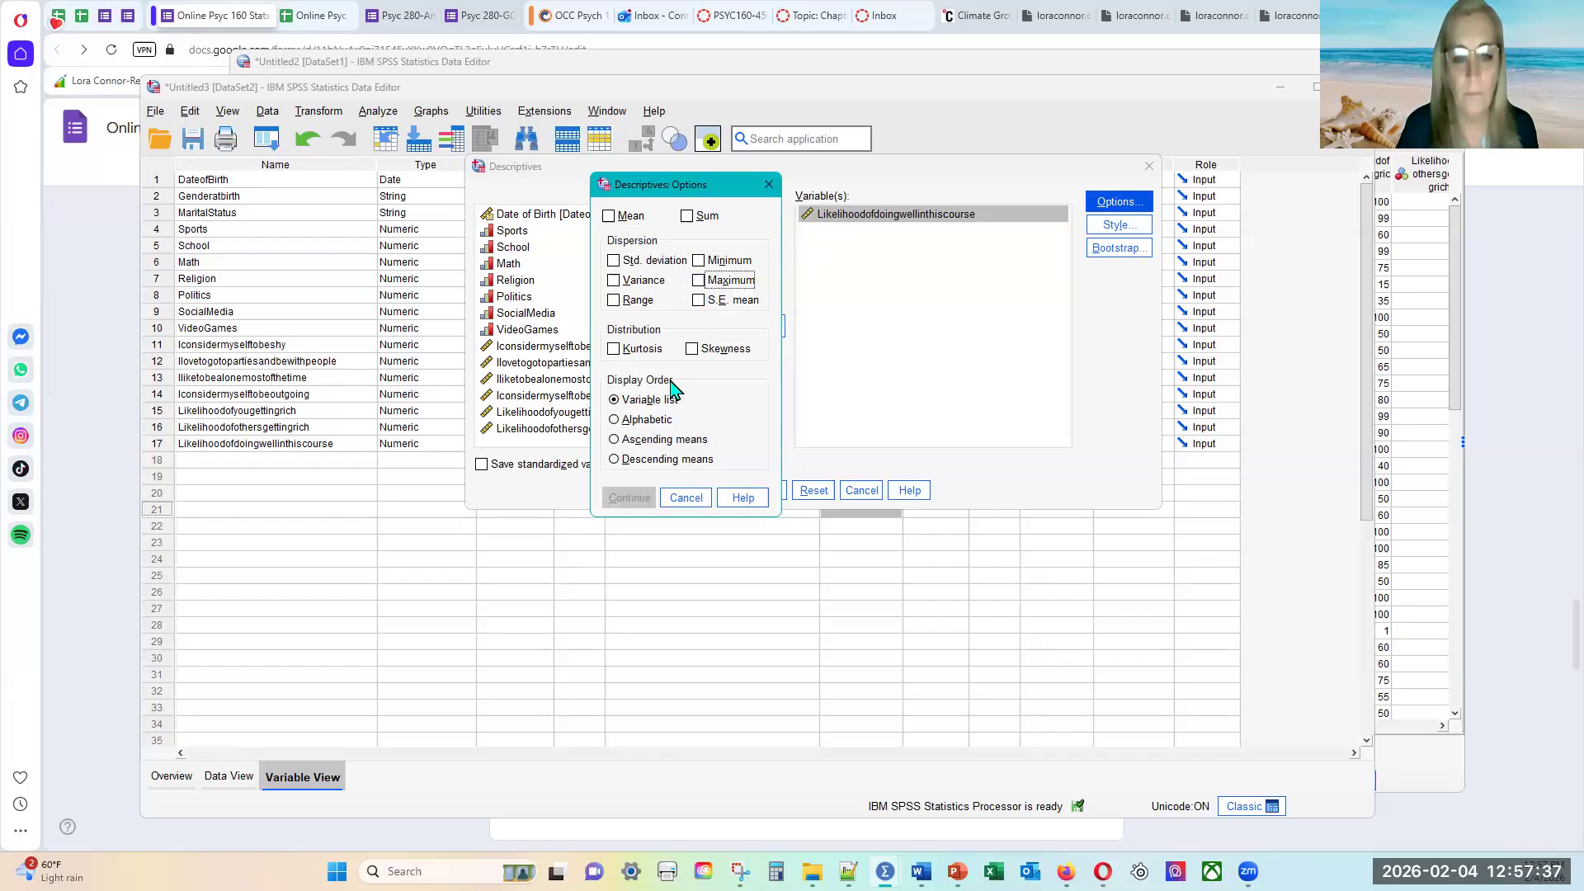
left_click(688, 218)
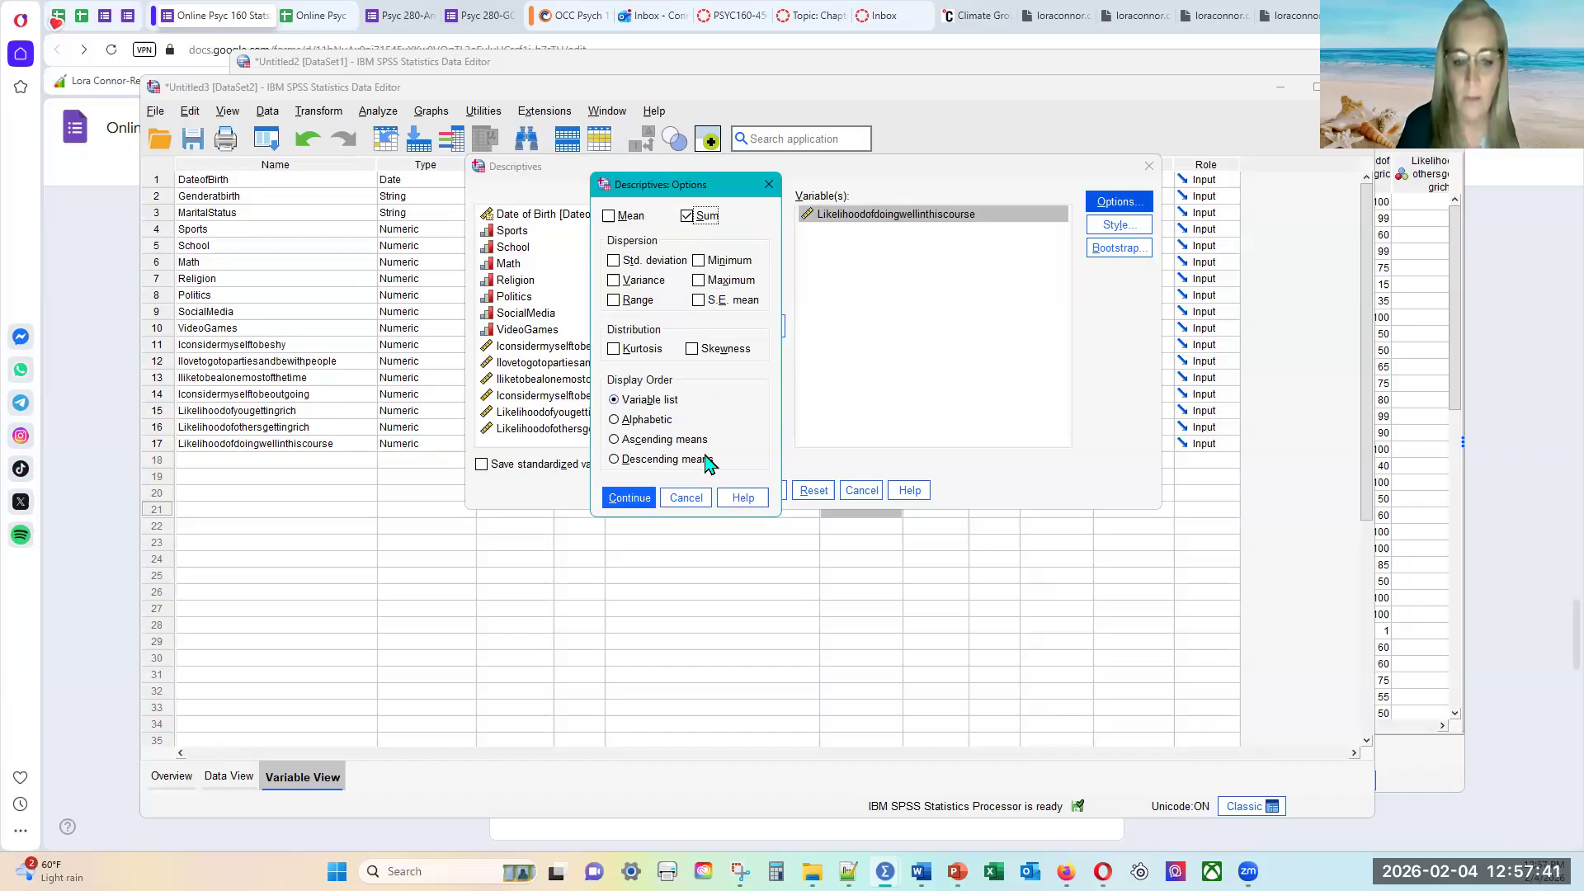
left_click(632, 497)
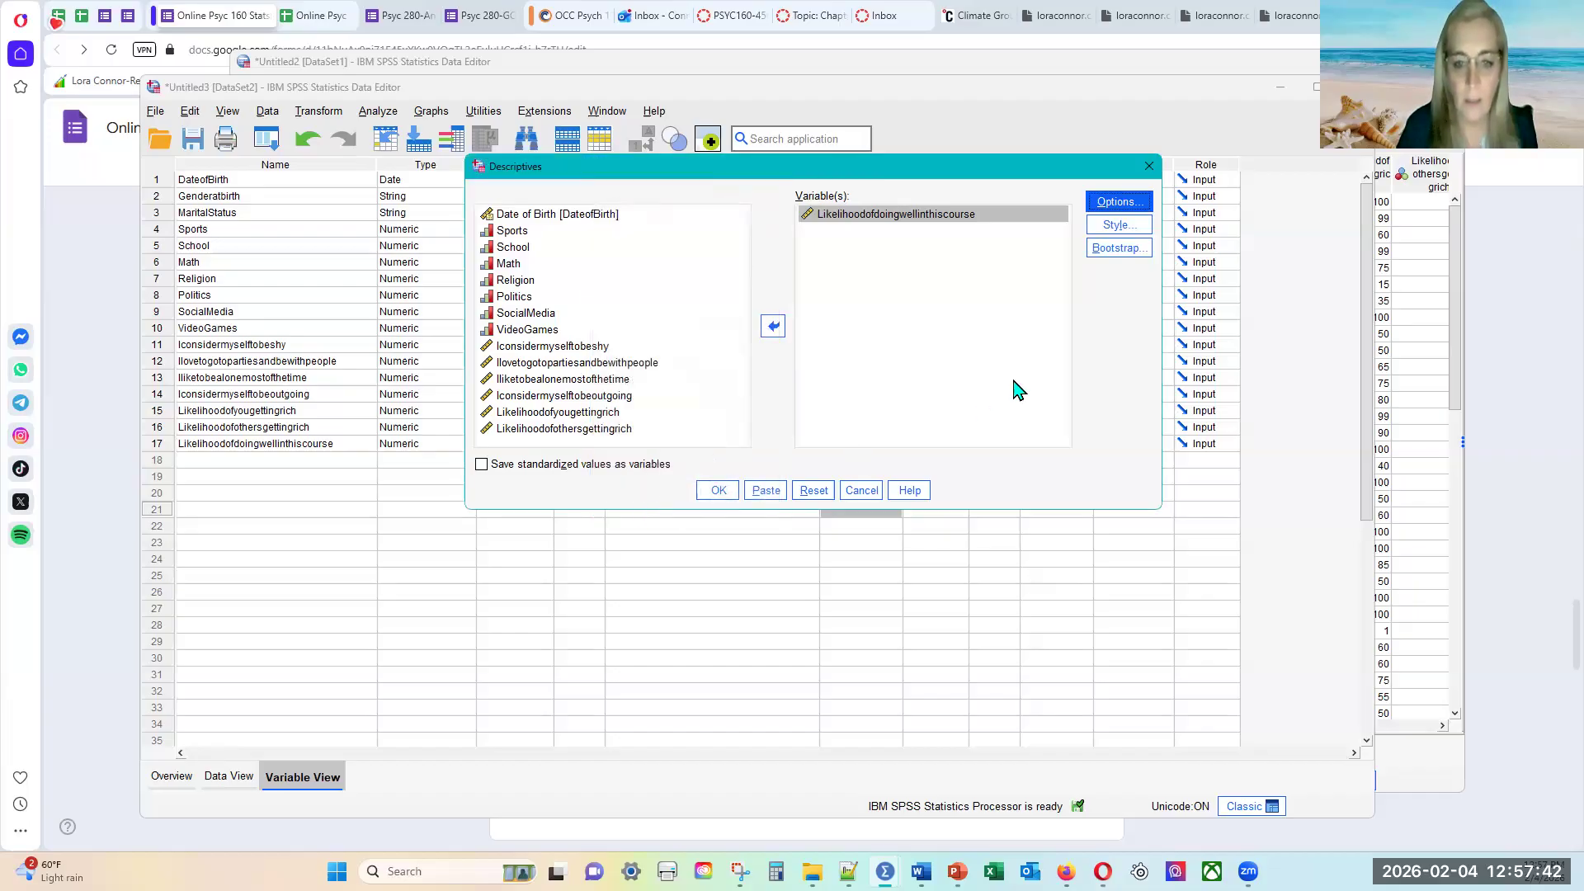
left_click(730, 492)
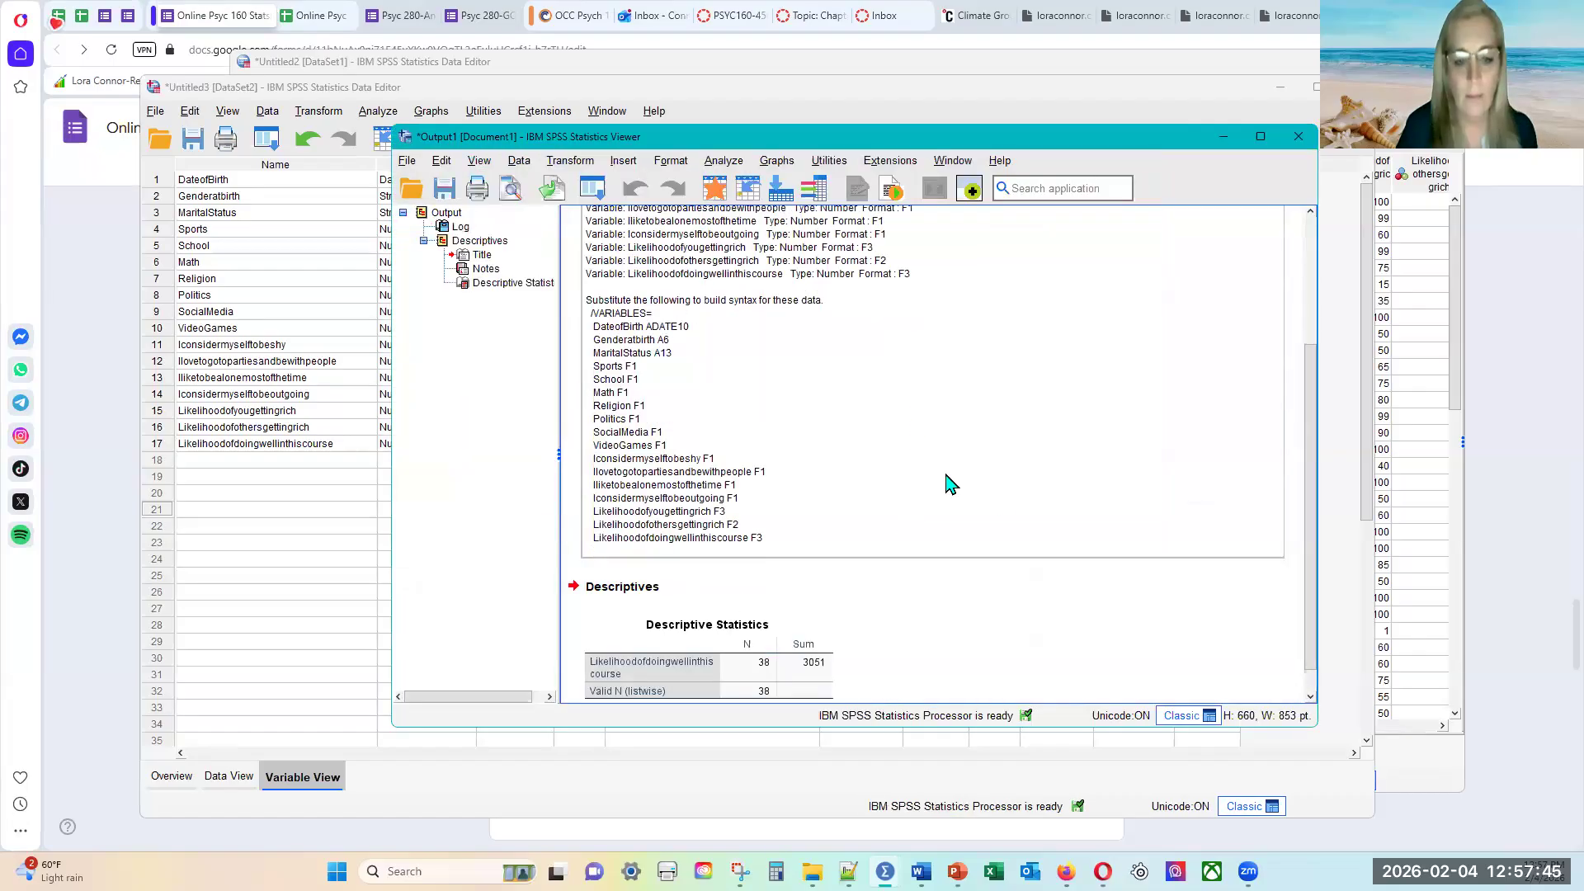
- Examine the Descriptive Statistics table for Likelihoodofdoingwellinthiscourse and minimize the output viewer
left_click_drag(587, 631, 775, 660)
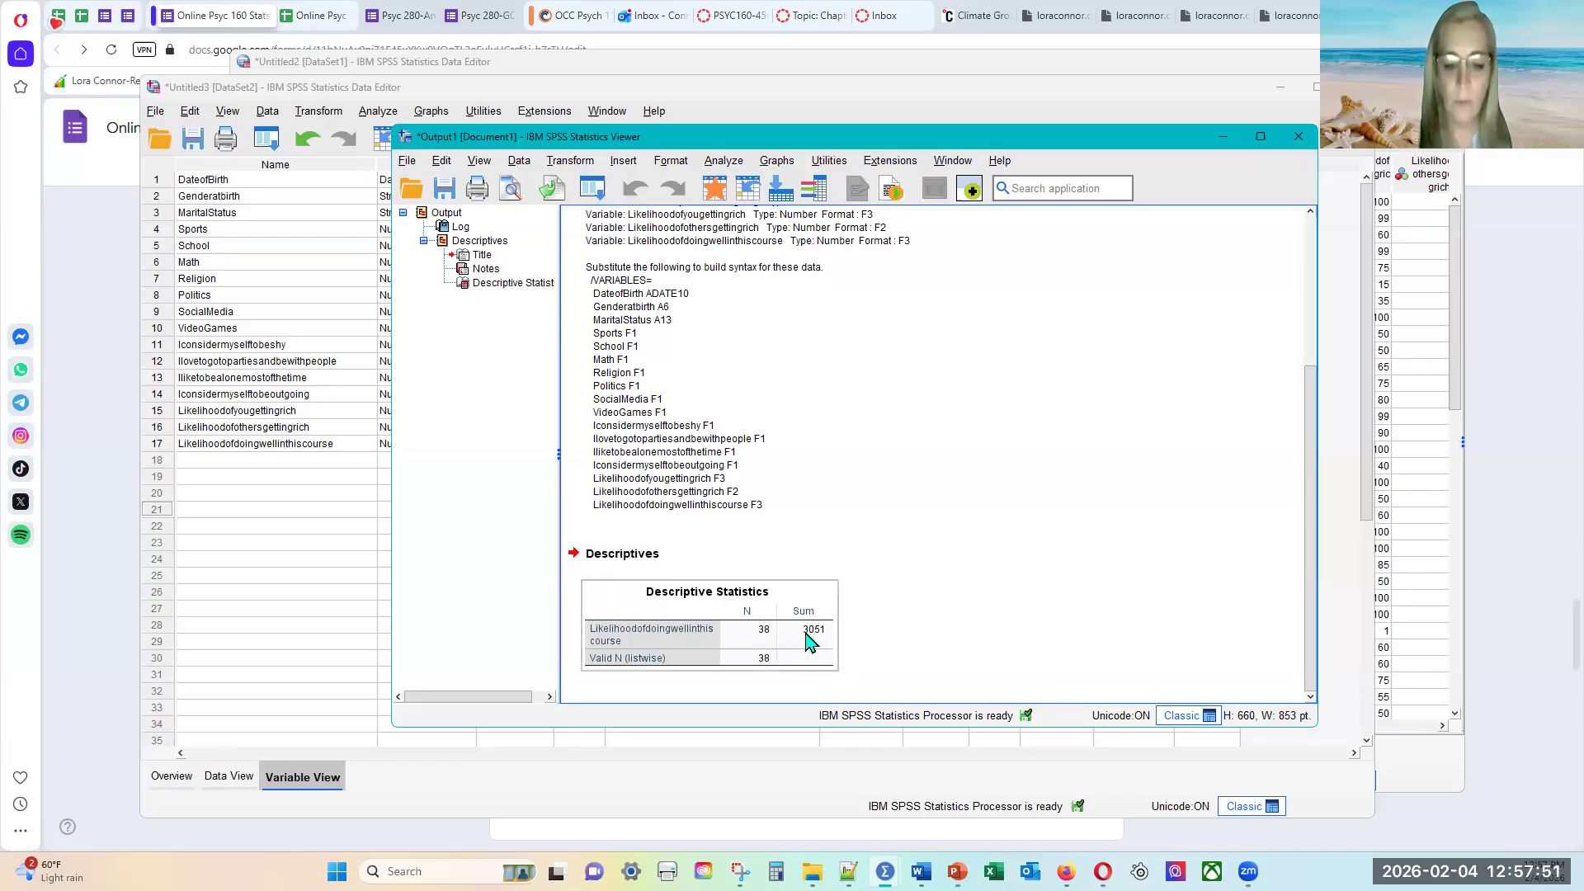
left_click_drag(875, 635, 1050, 523)
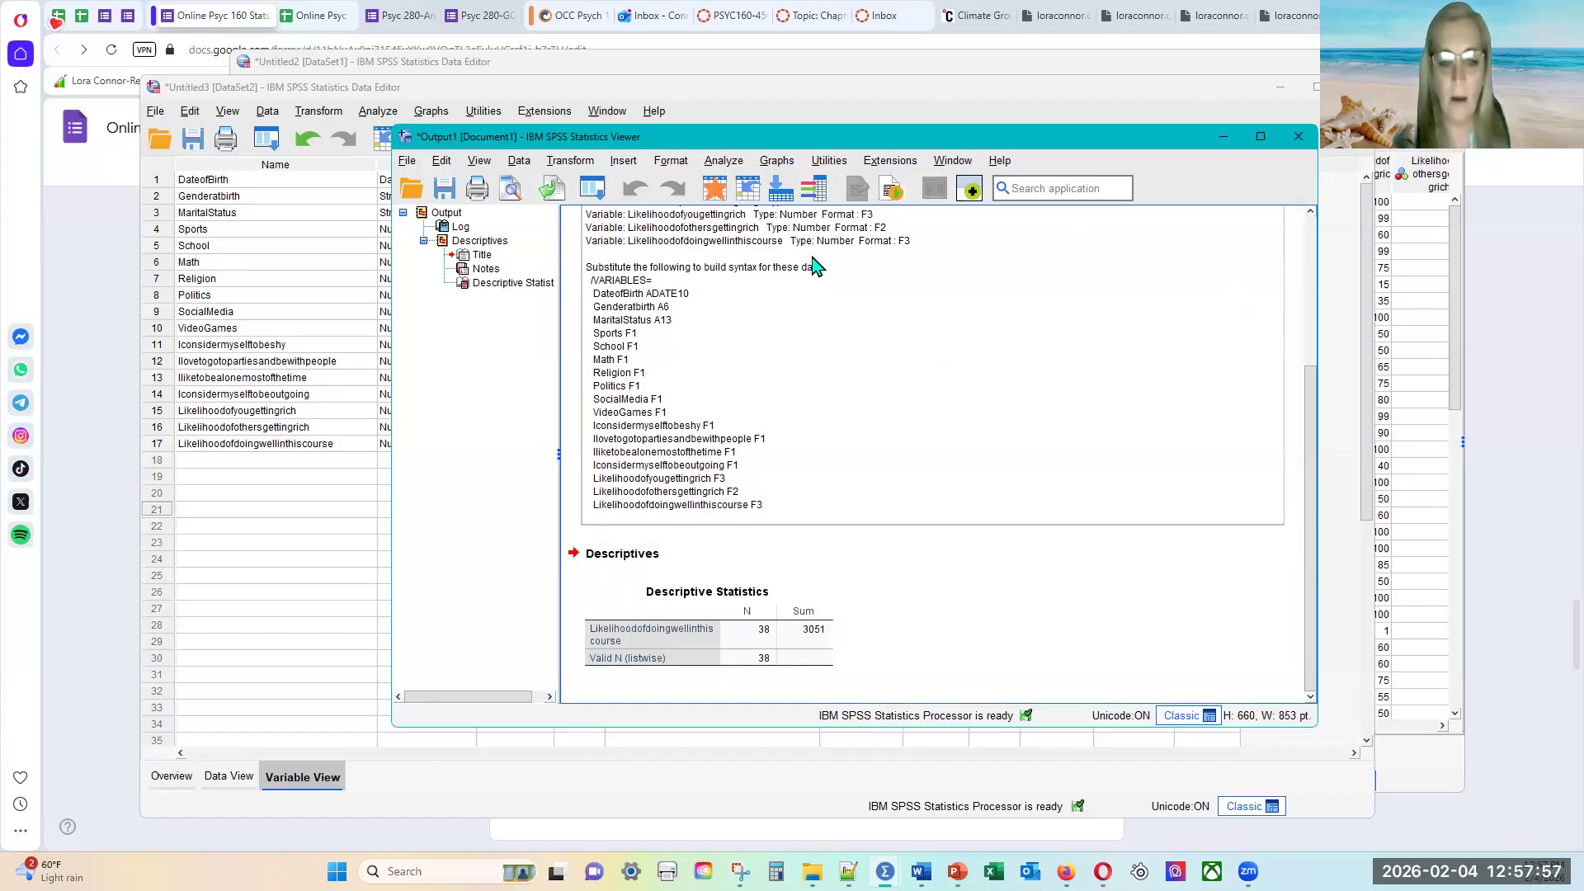
left_click_drag(783, 519, 829, 583)
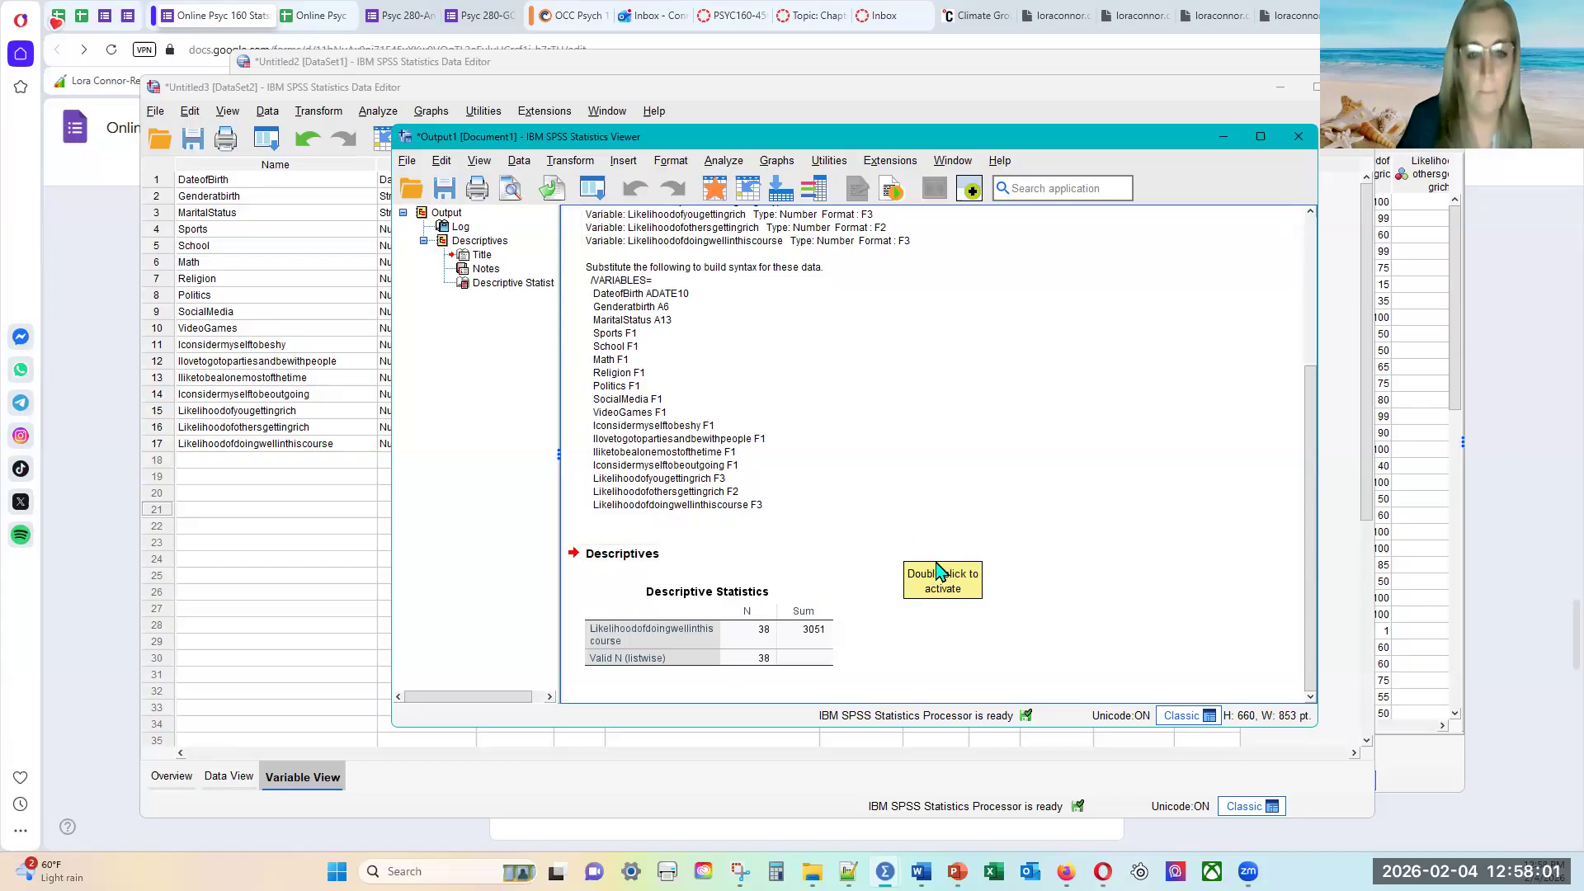
left_click_drag(817, 661, 726, 689)
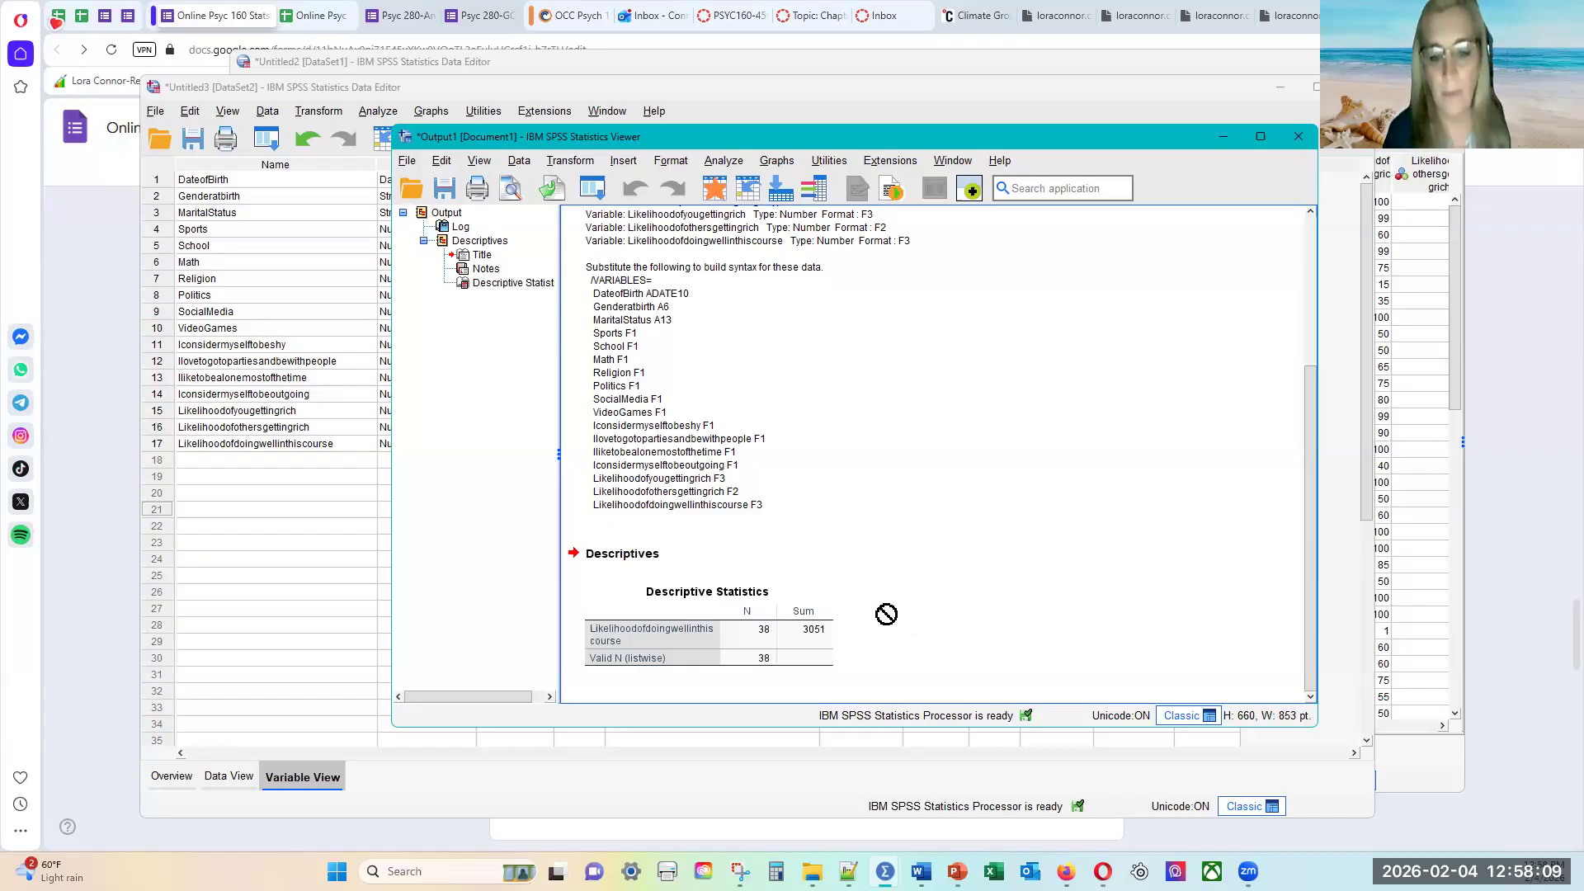
left_click(1224, 137)
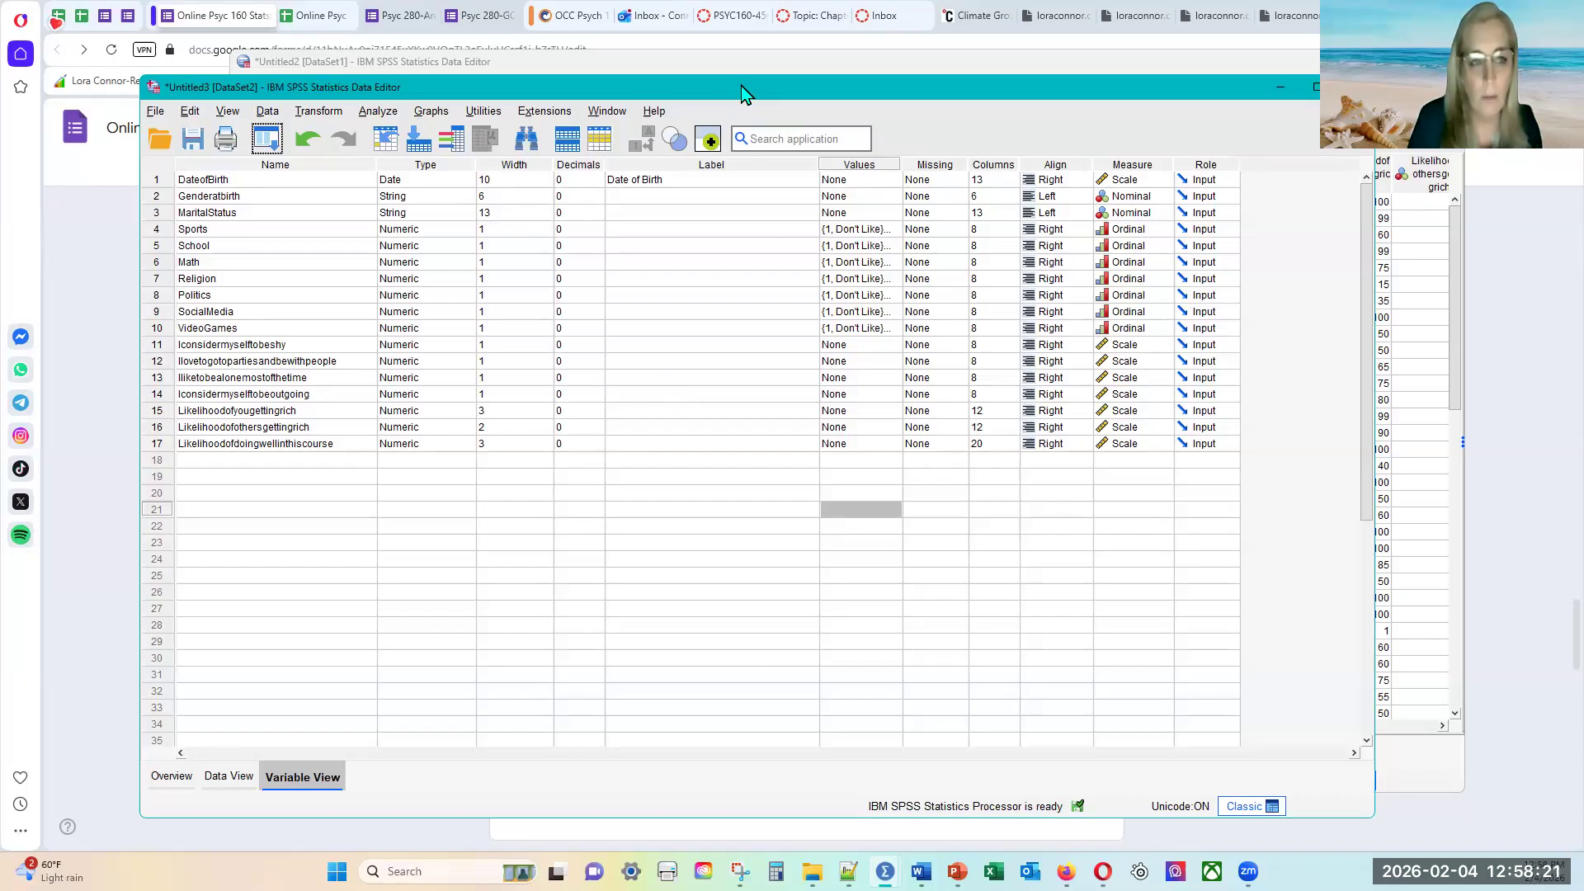
- Show the dataset in Data View and widen the Genderatbirth and DateofBirth columns until their full contents fit
left_click_drag(741, 87, 928, 109)
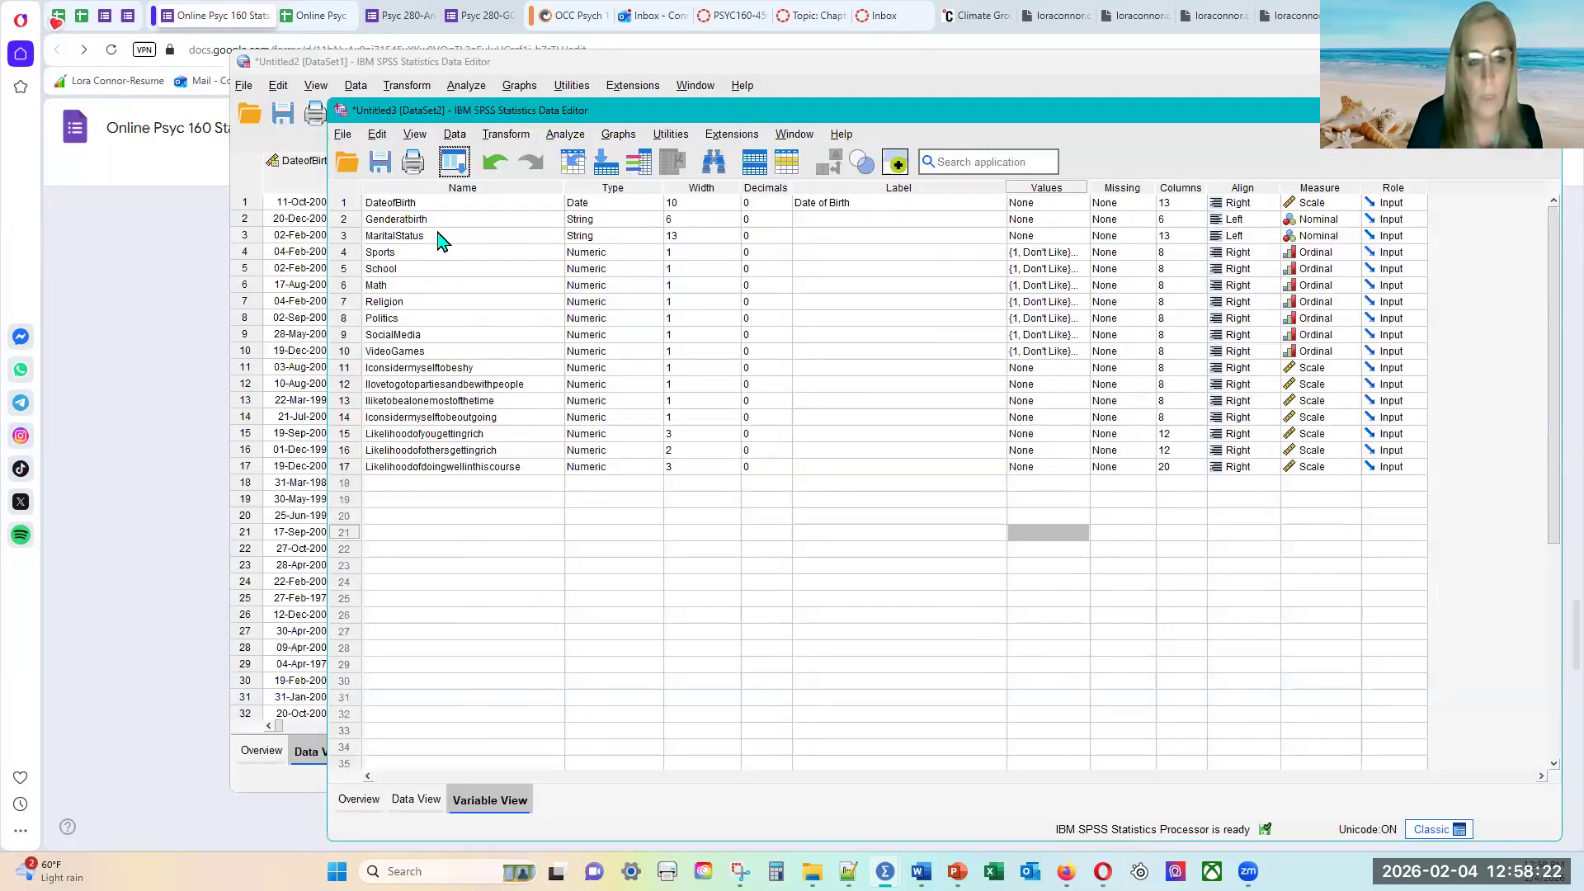
left_click(415, 797)
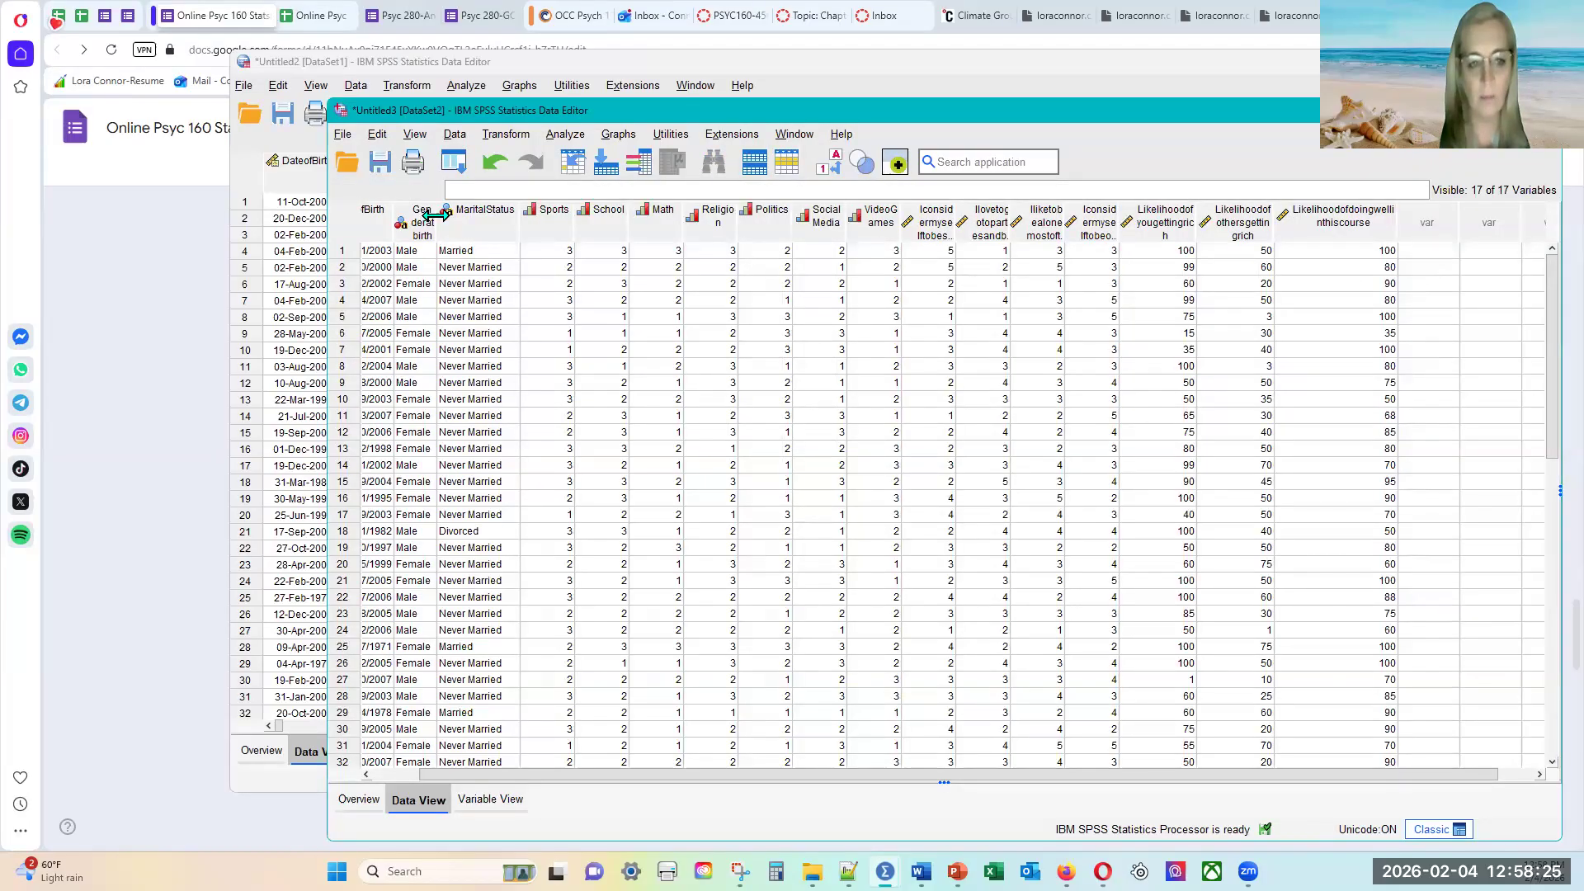
left_click_drag(467, 213, 483, 213)
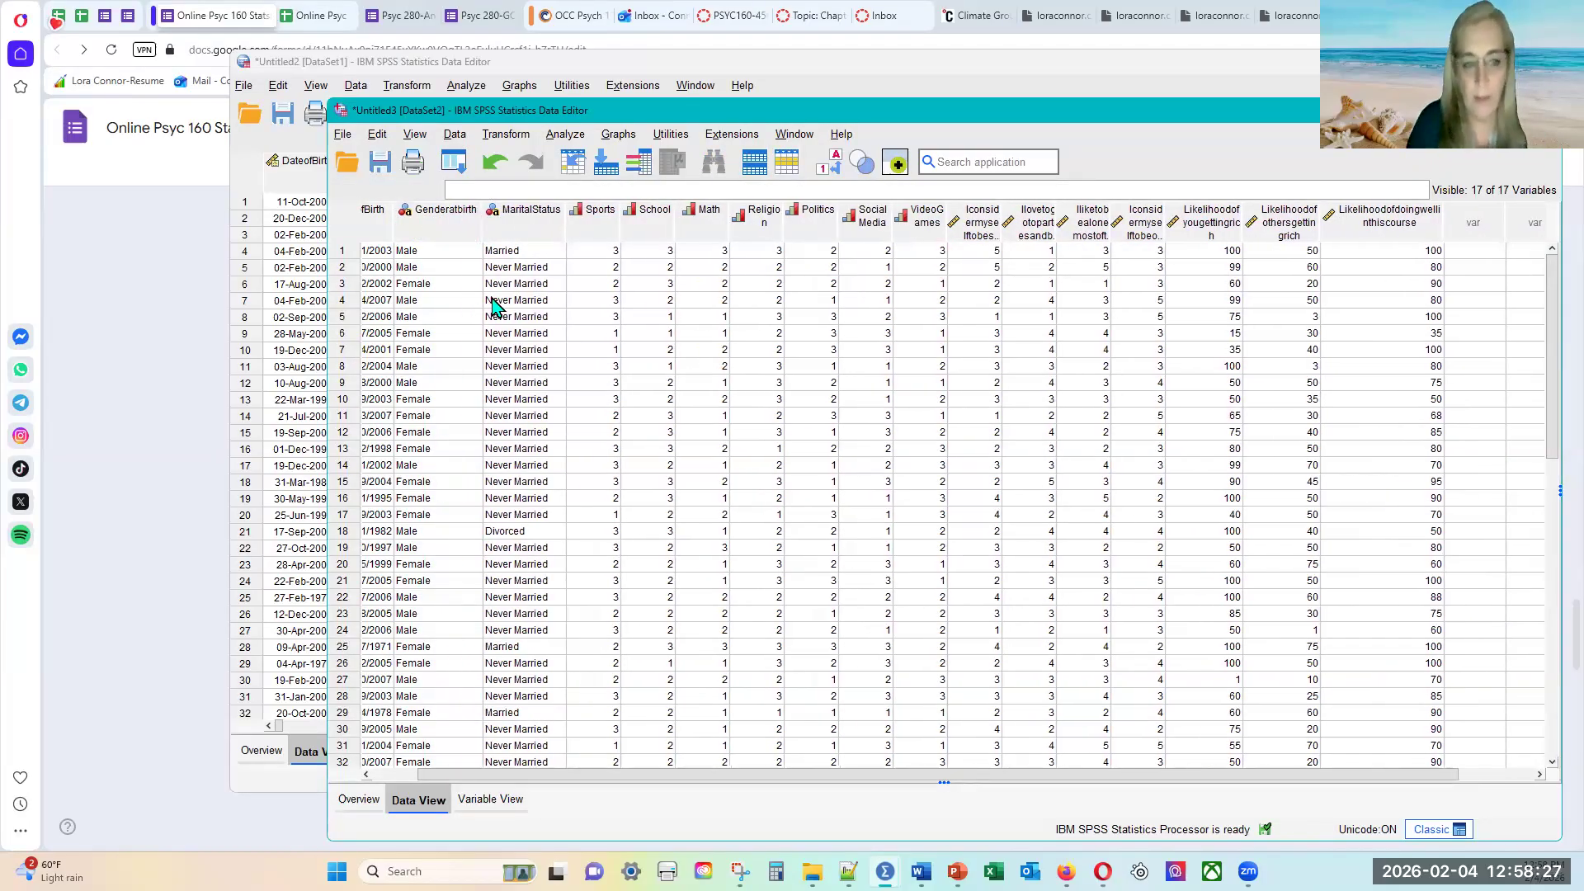
left_click_drag(411, 235, 446, 234)
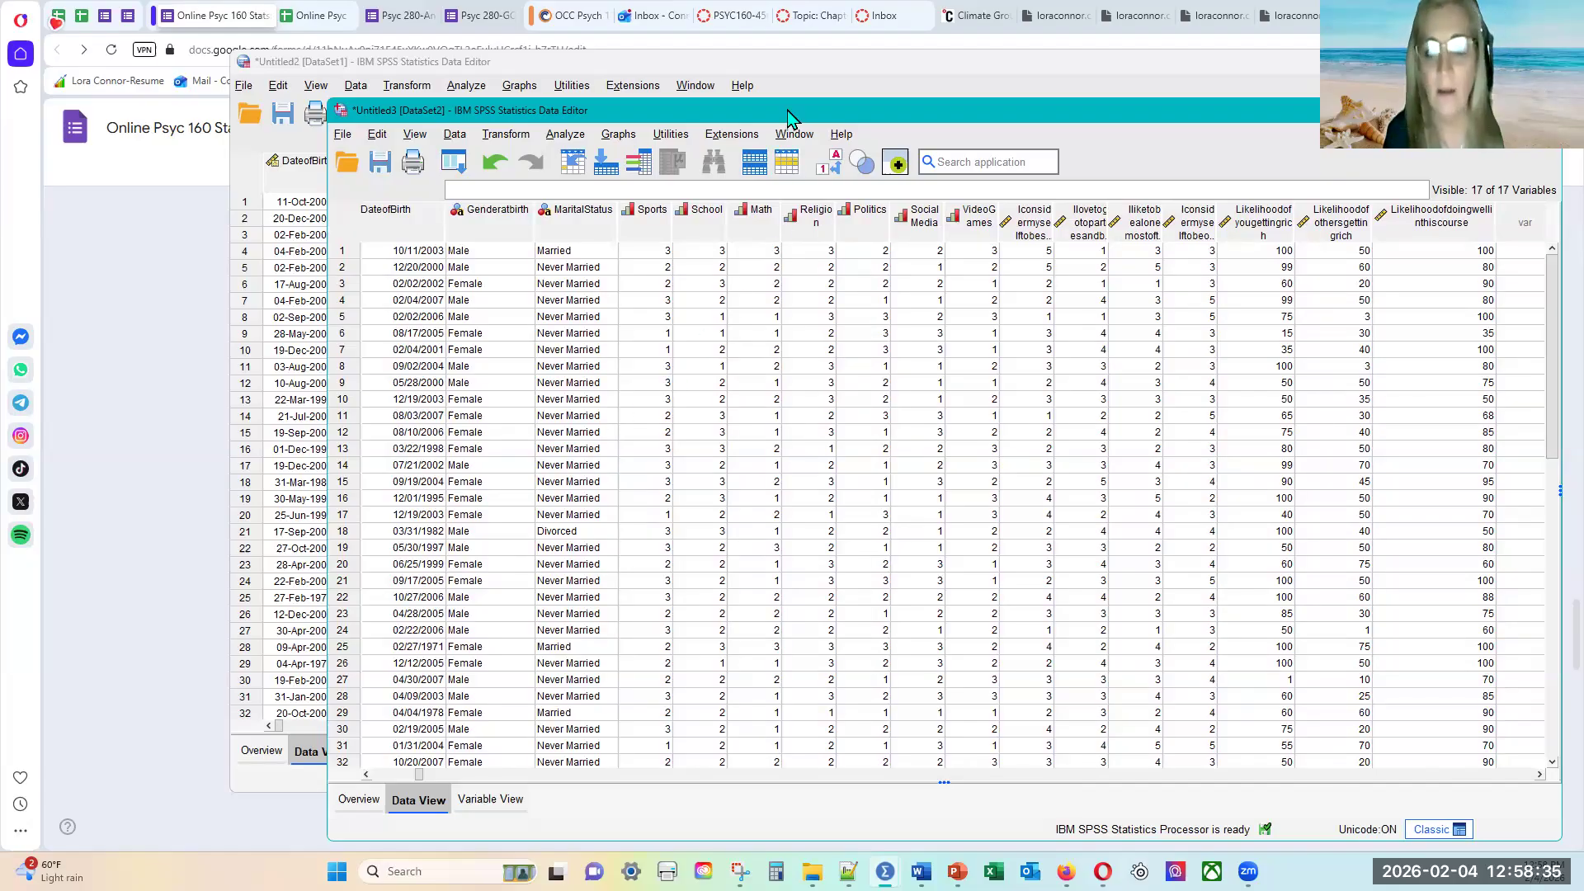
left_click_drag(773, 115, 660, 89)
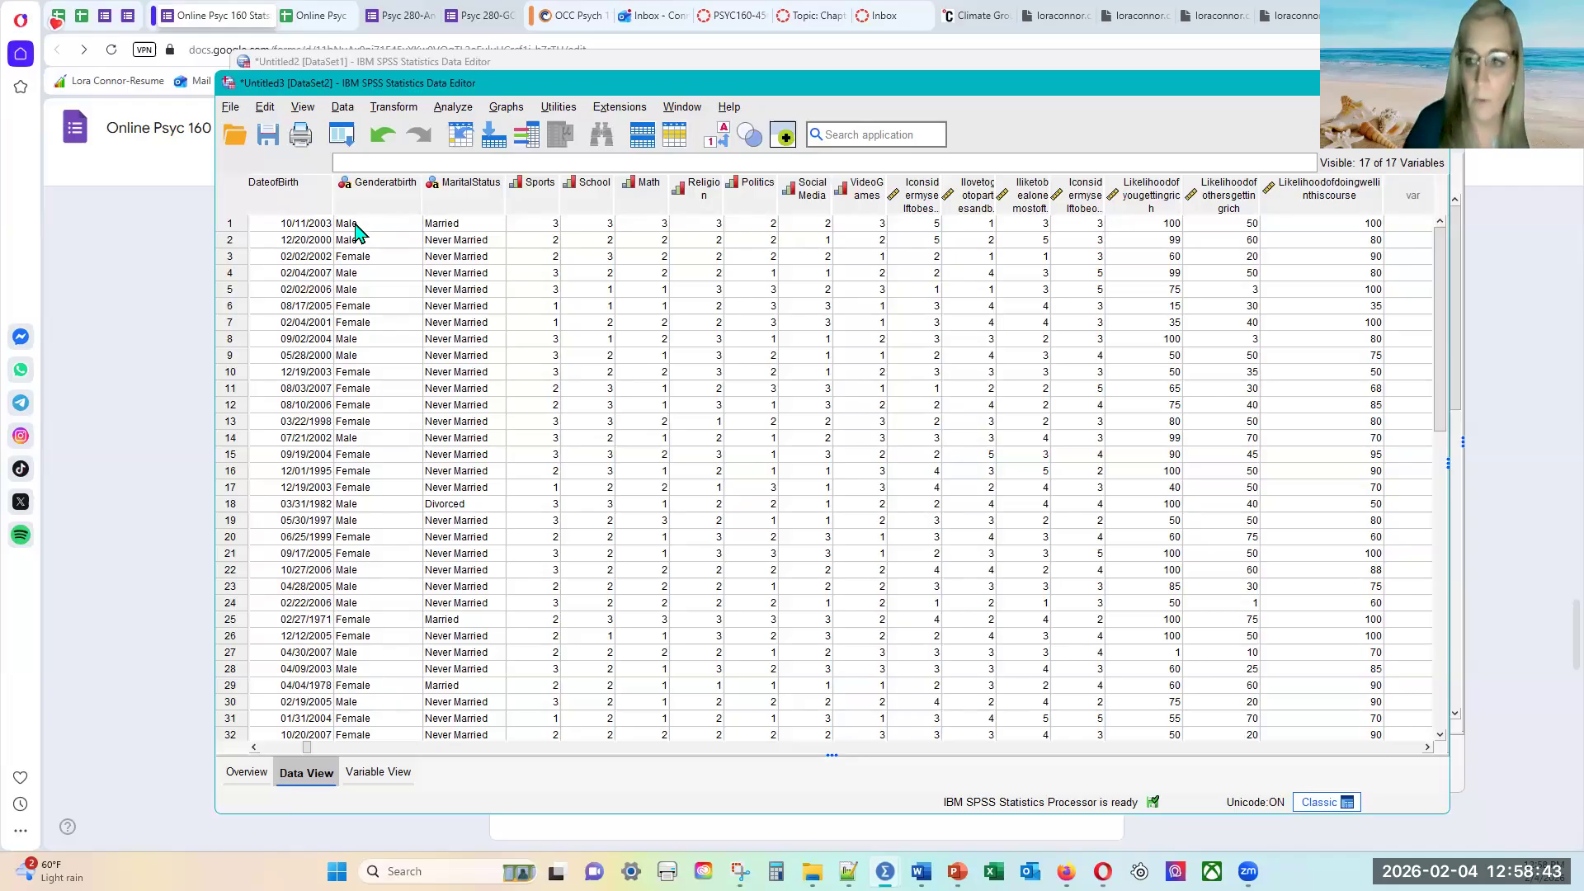
- Start a Recode into Different Variables with Genderatbirth as the input variable
left_click(391, 109)
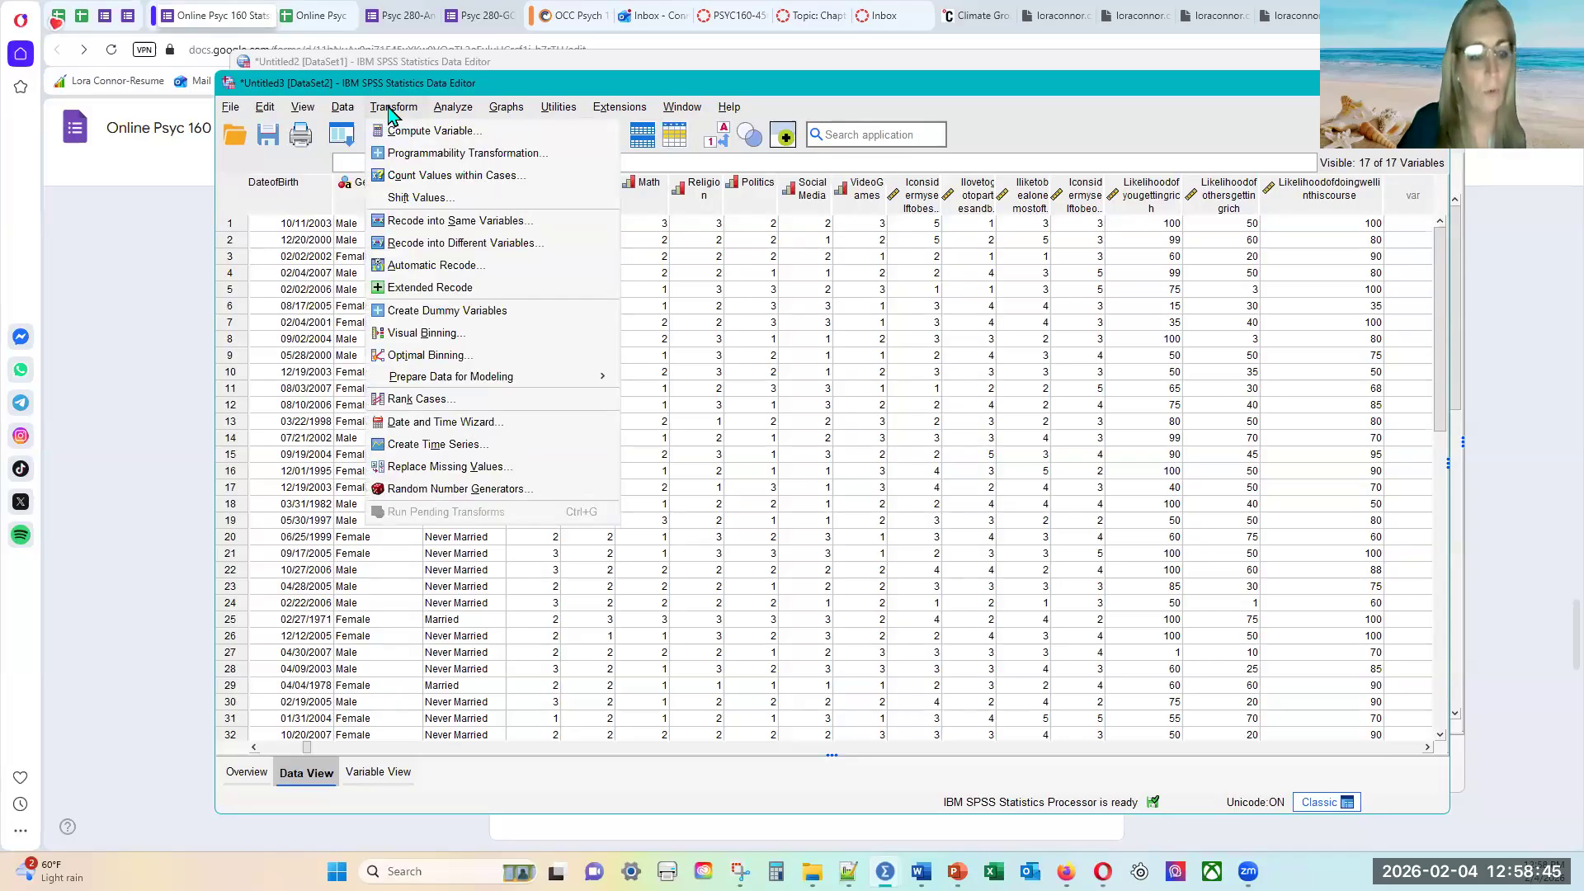
left_click(430, 244)
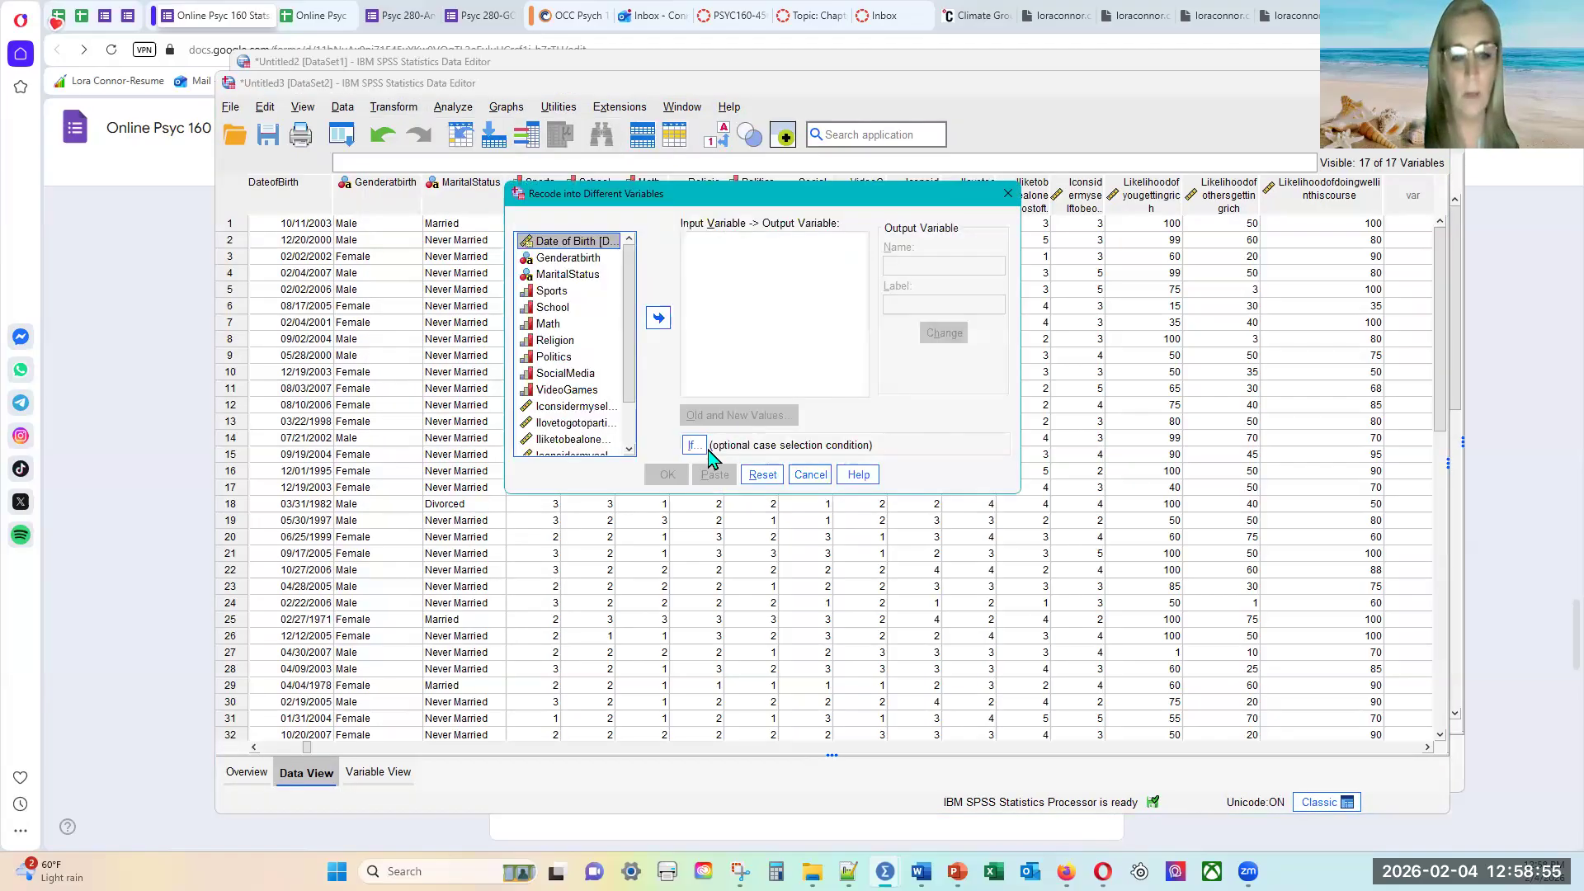
left_click(567, 258)
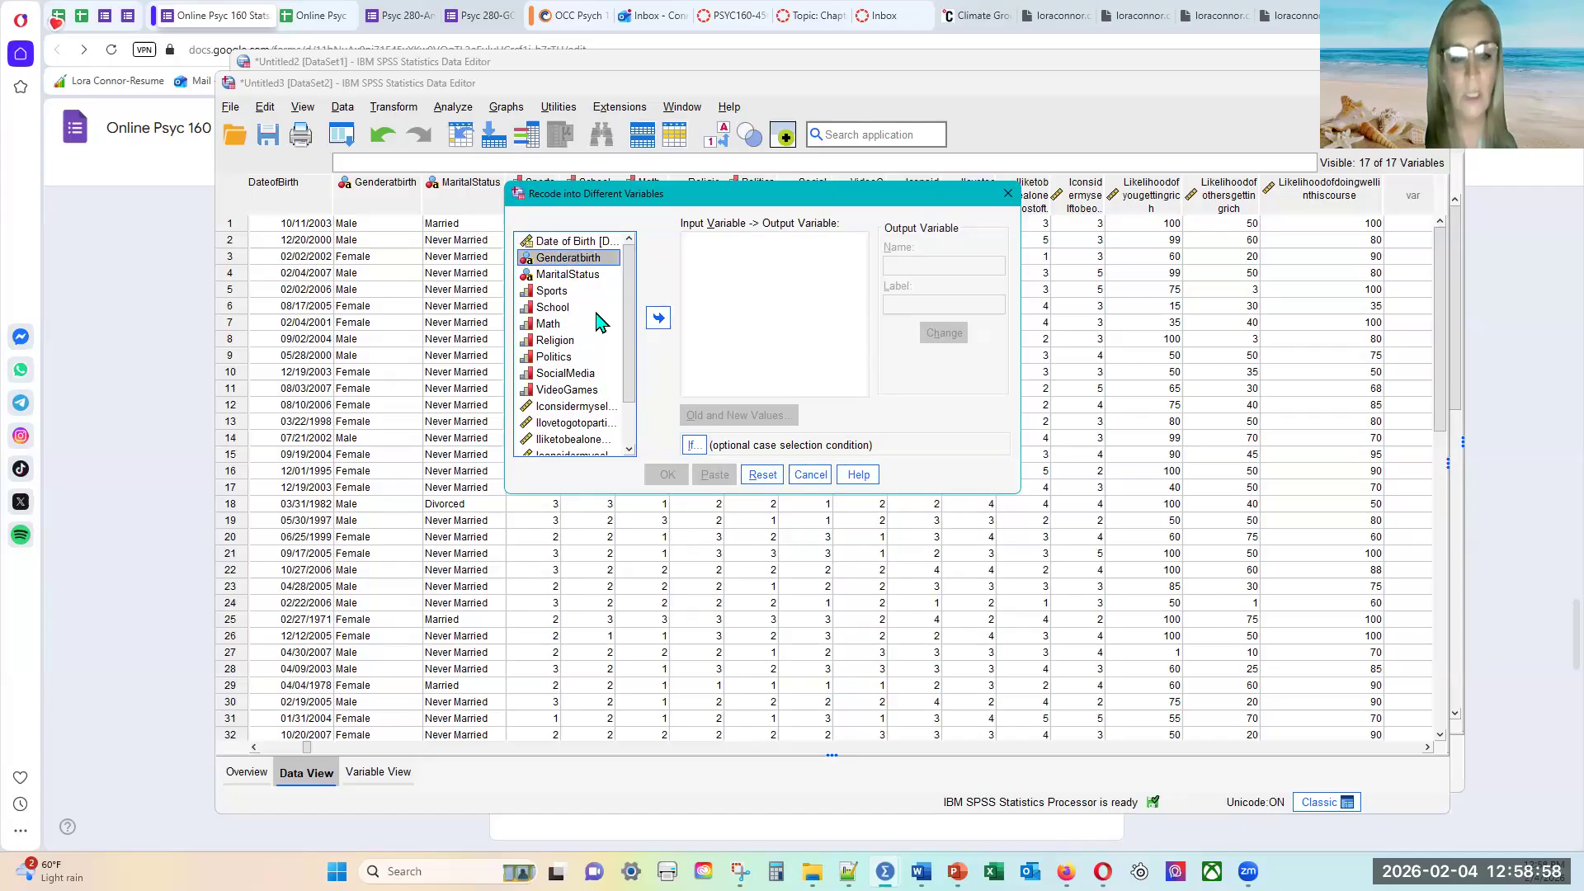
left_click(657, 317)
- Name the recode's output variable GenderRecode, label it "Gender Recode", and assign it to Genderatbirth
left_click(955, 268)
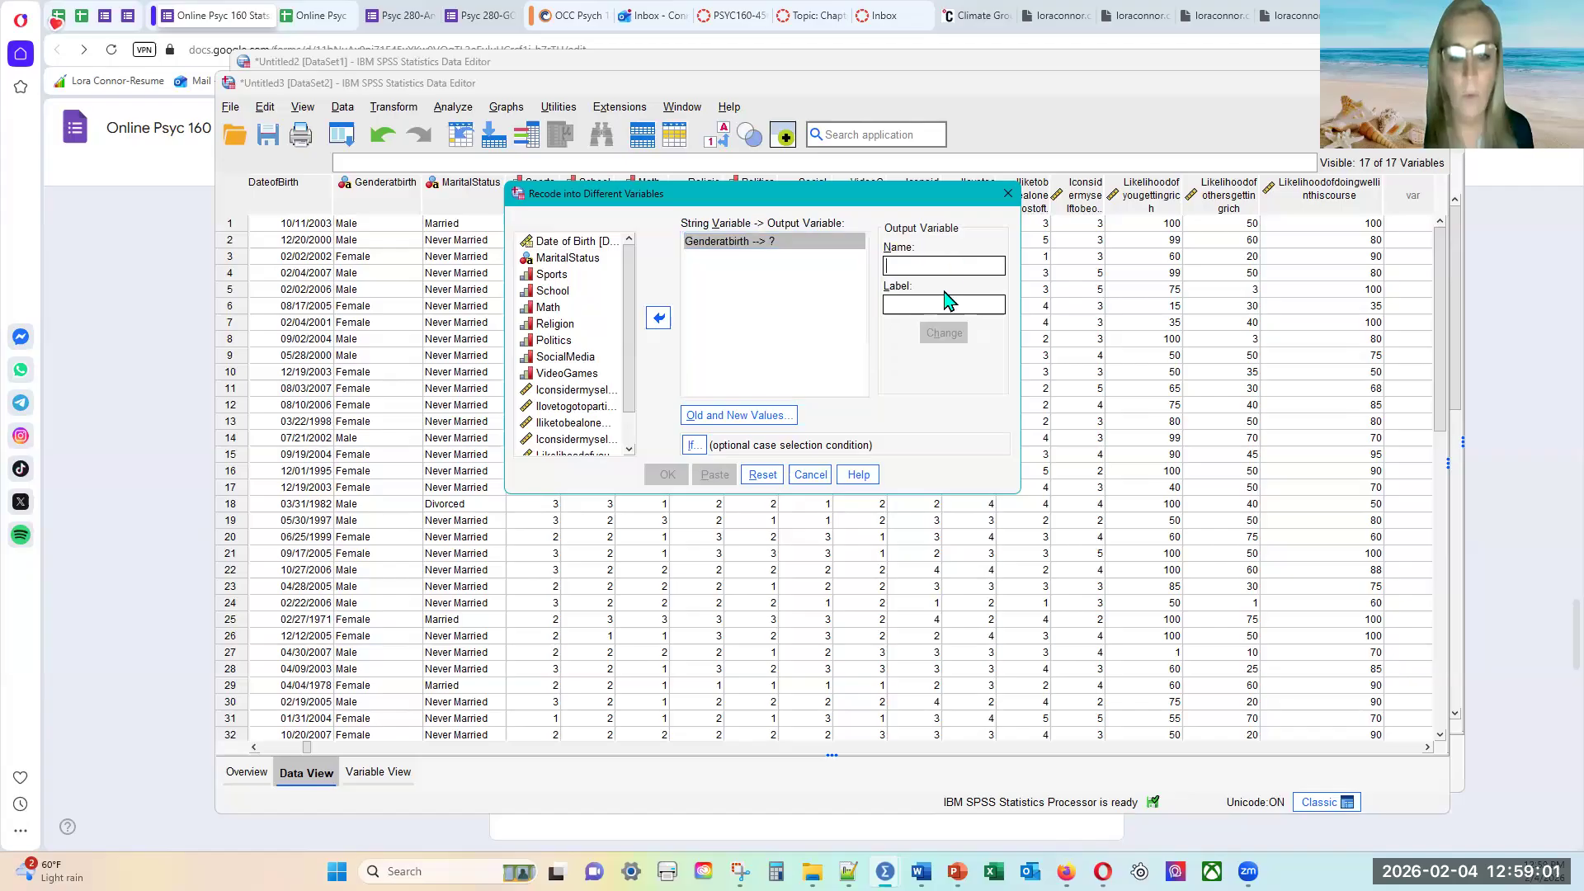
left_click(381, 772)
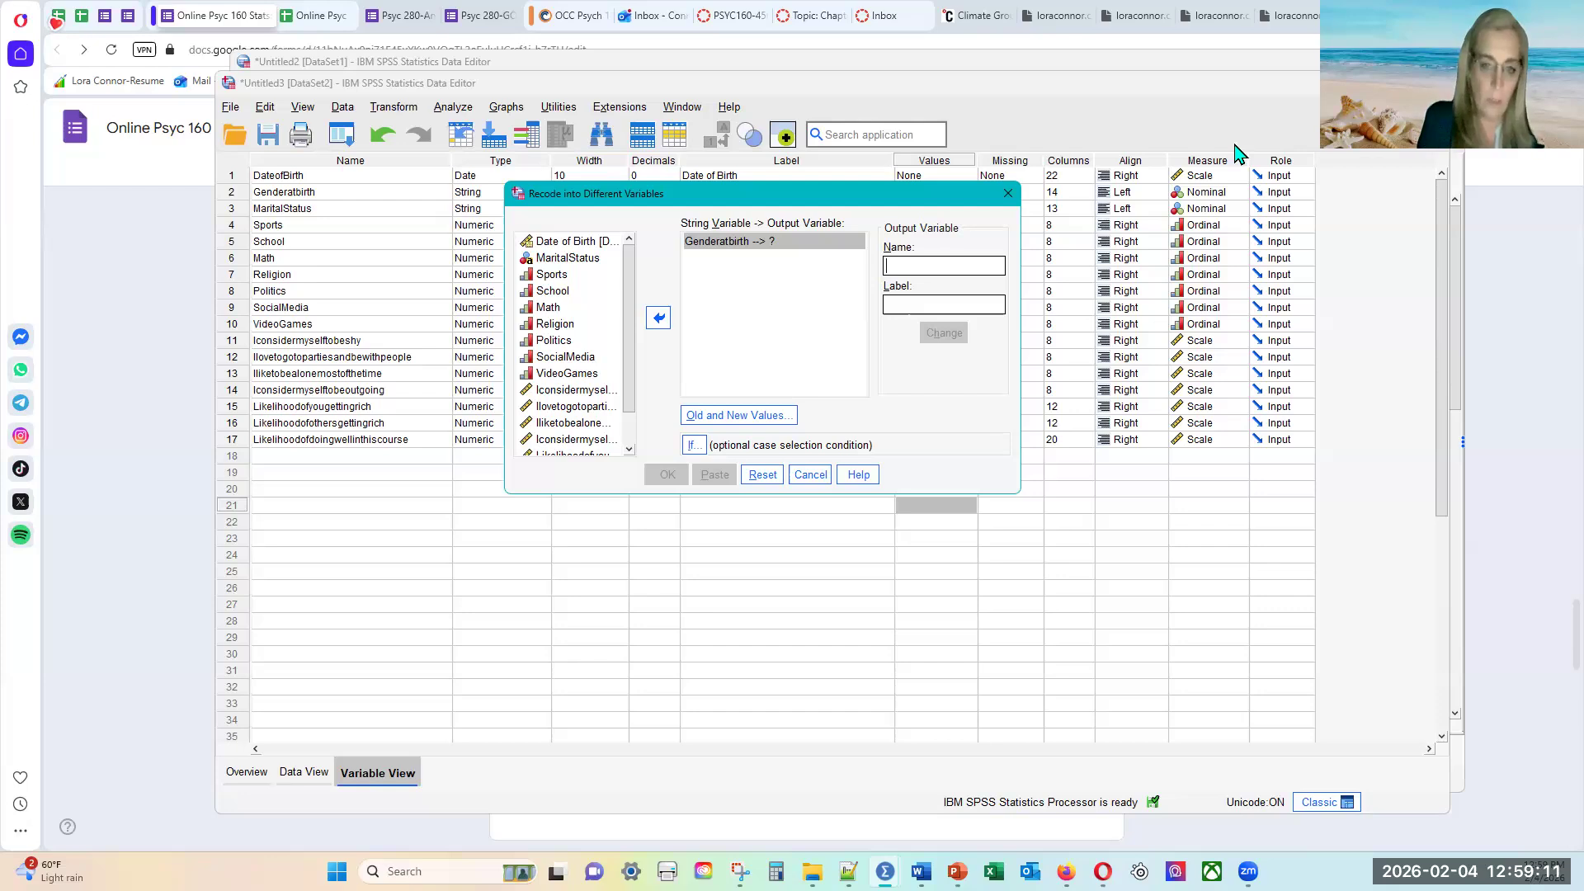
type("GenderRecode")
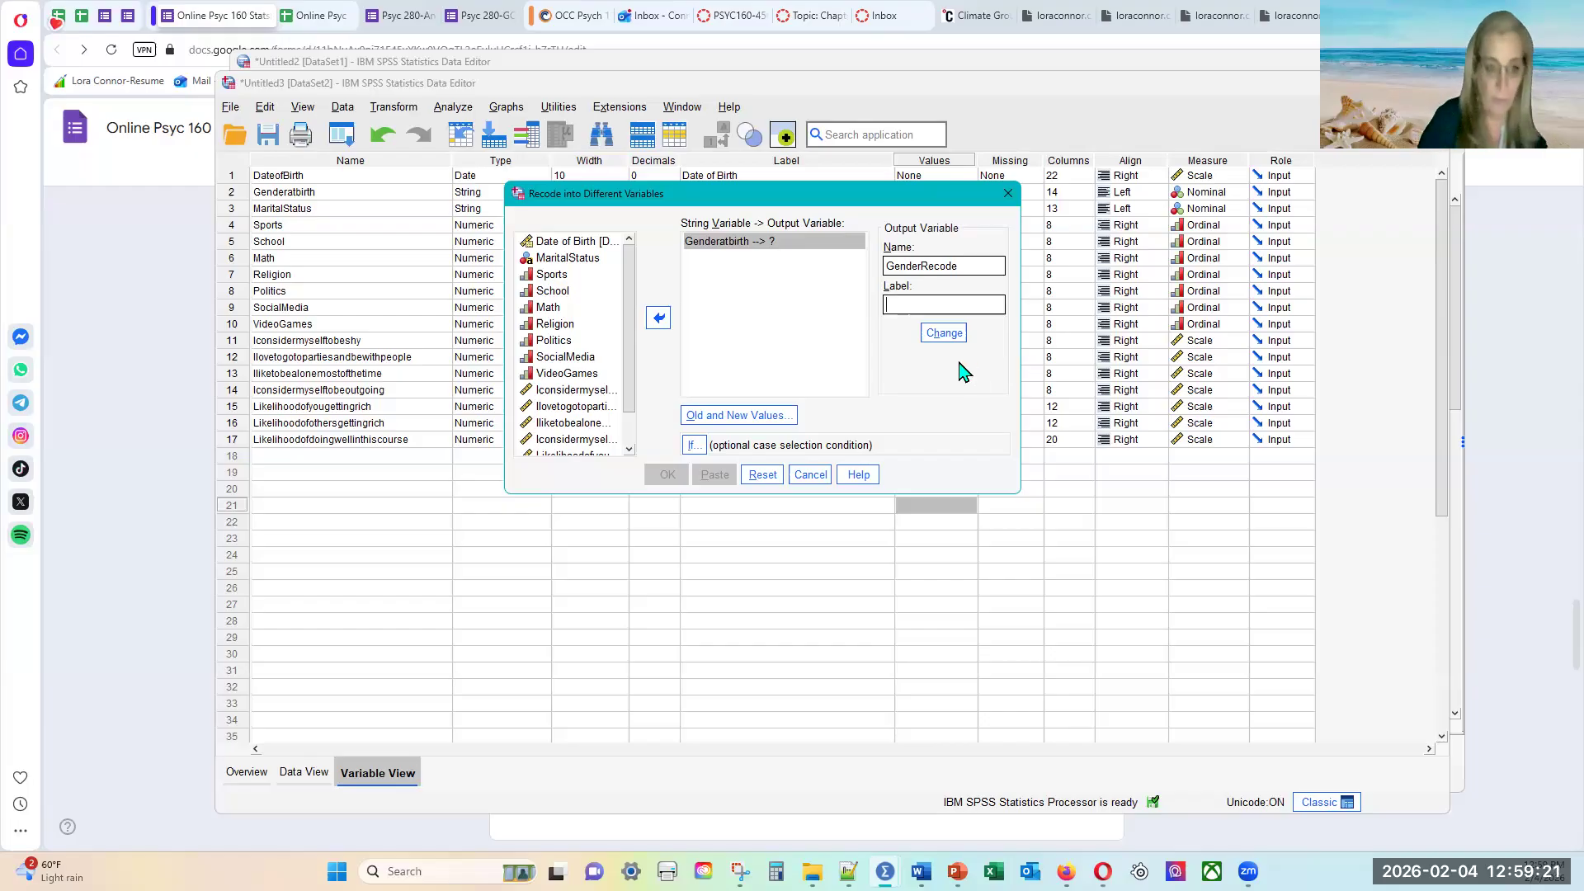
left_click_drag(850, 197, 770, 305)
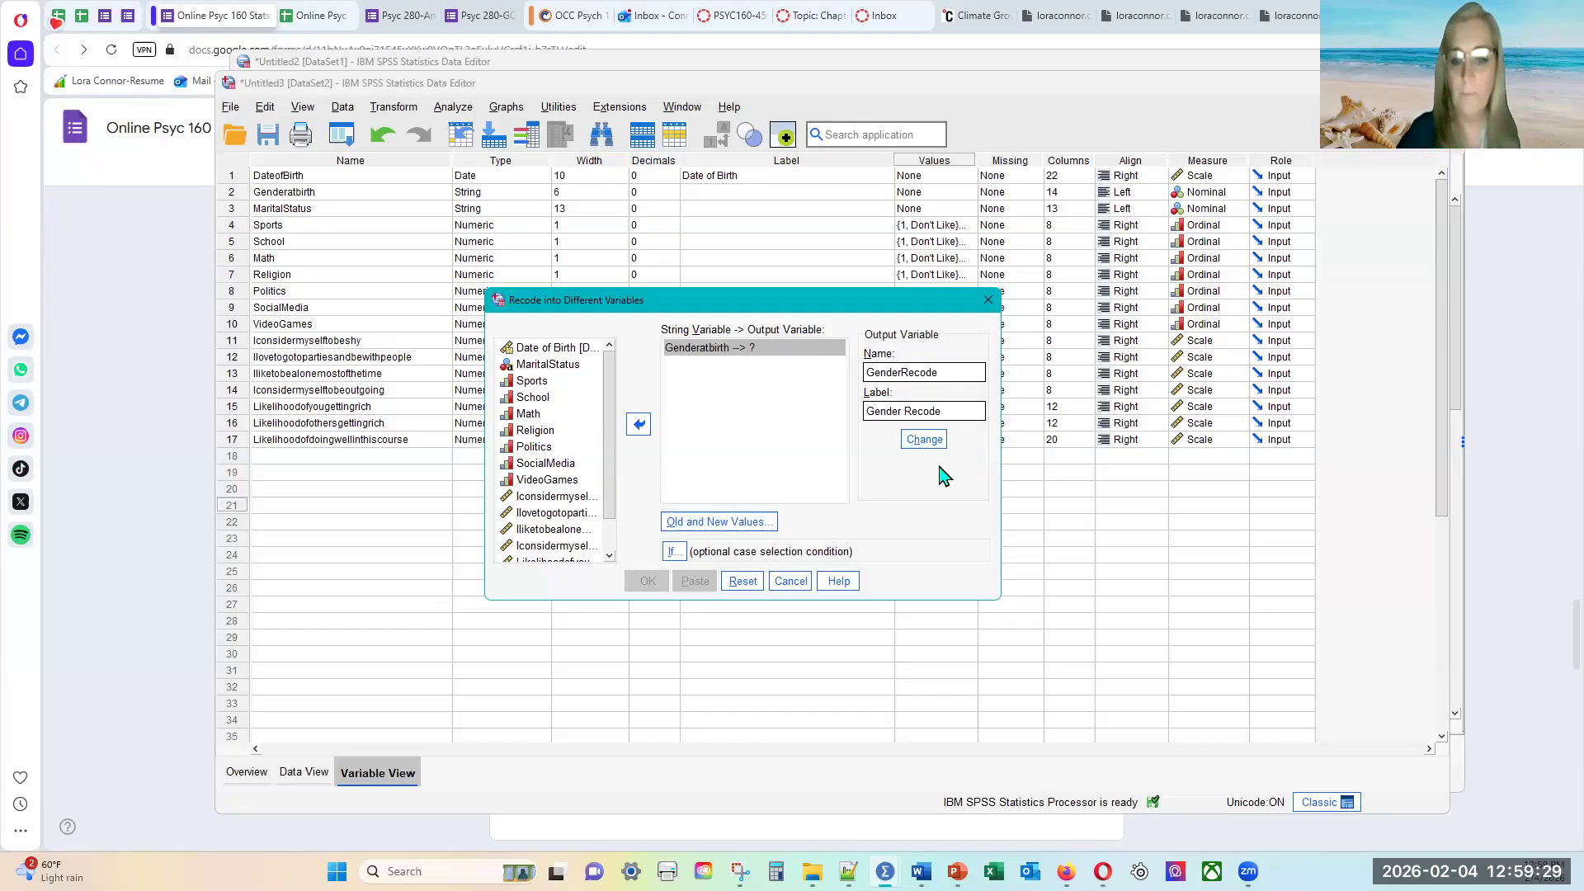
left_click(924, 439)
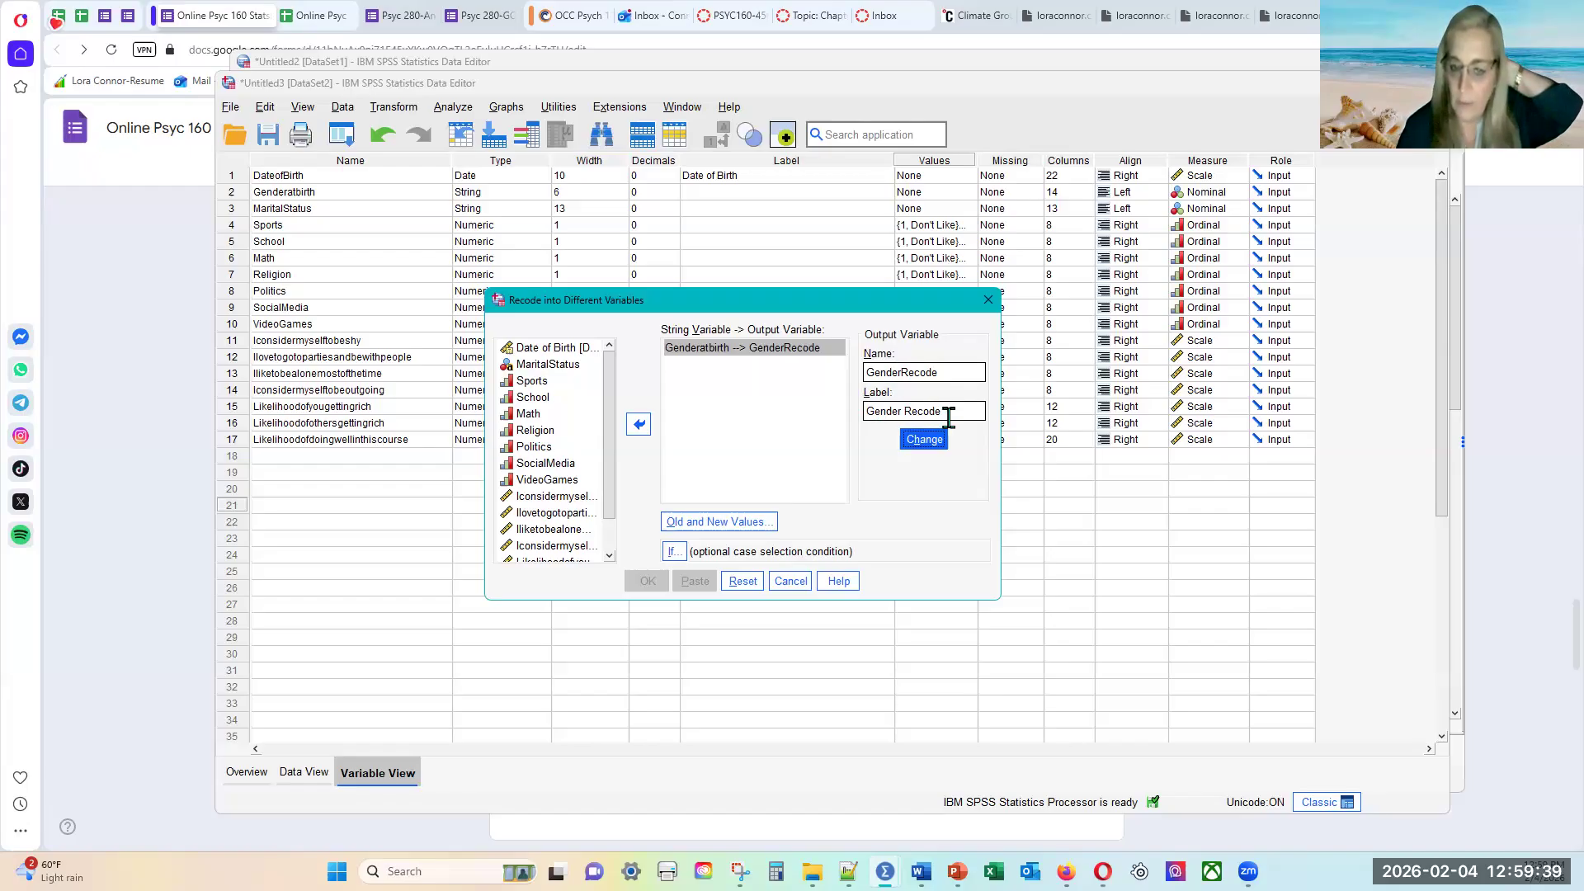
left_click(753, 350)
left_click(714, 523)
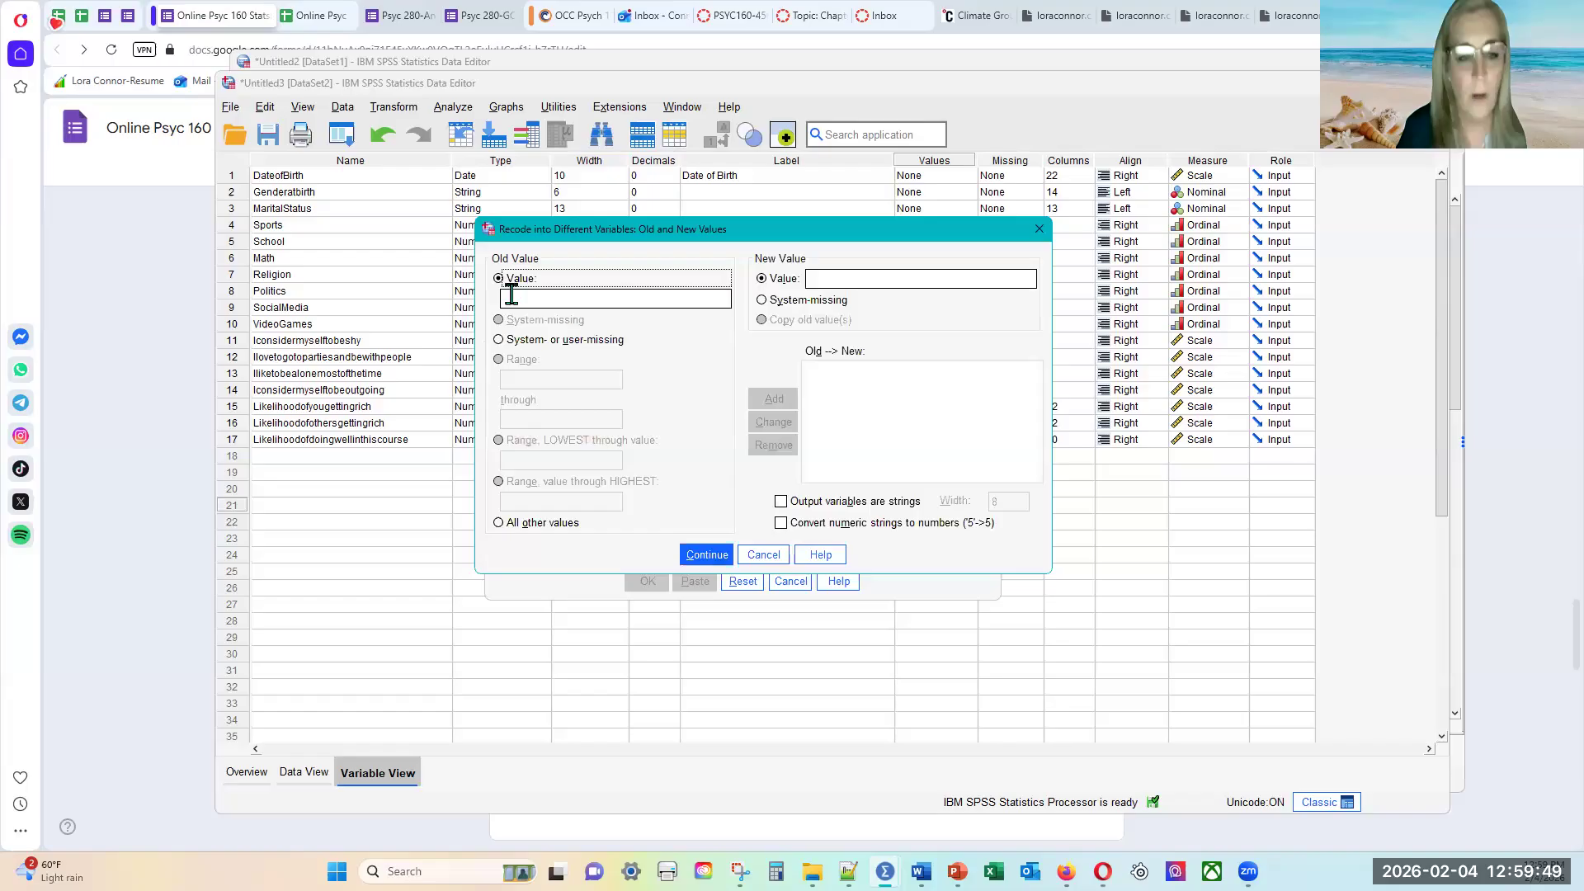
left_click_drag(667, 236, 869, 220)
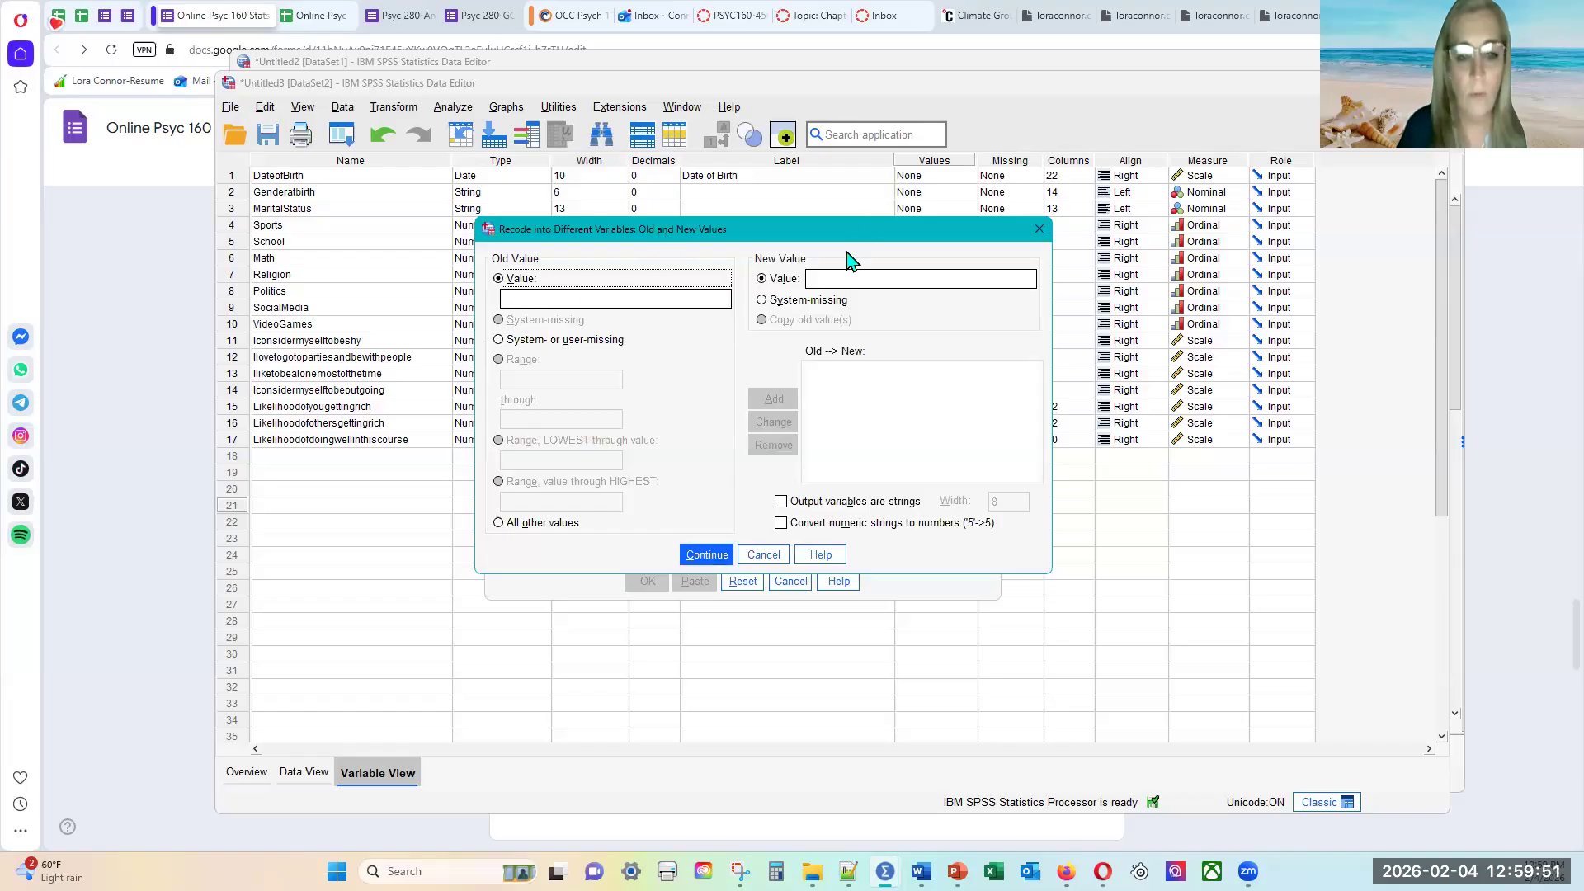
left_click(792, 280)
left_click(289, 772)
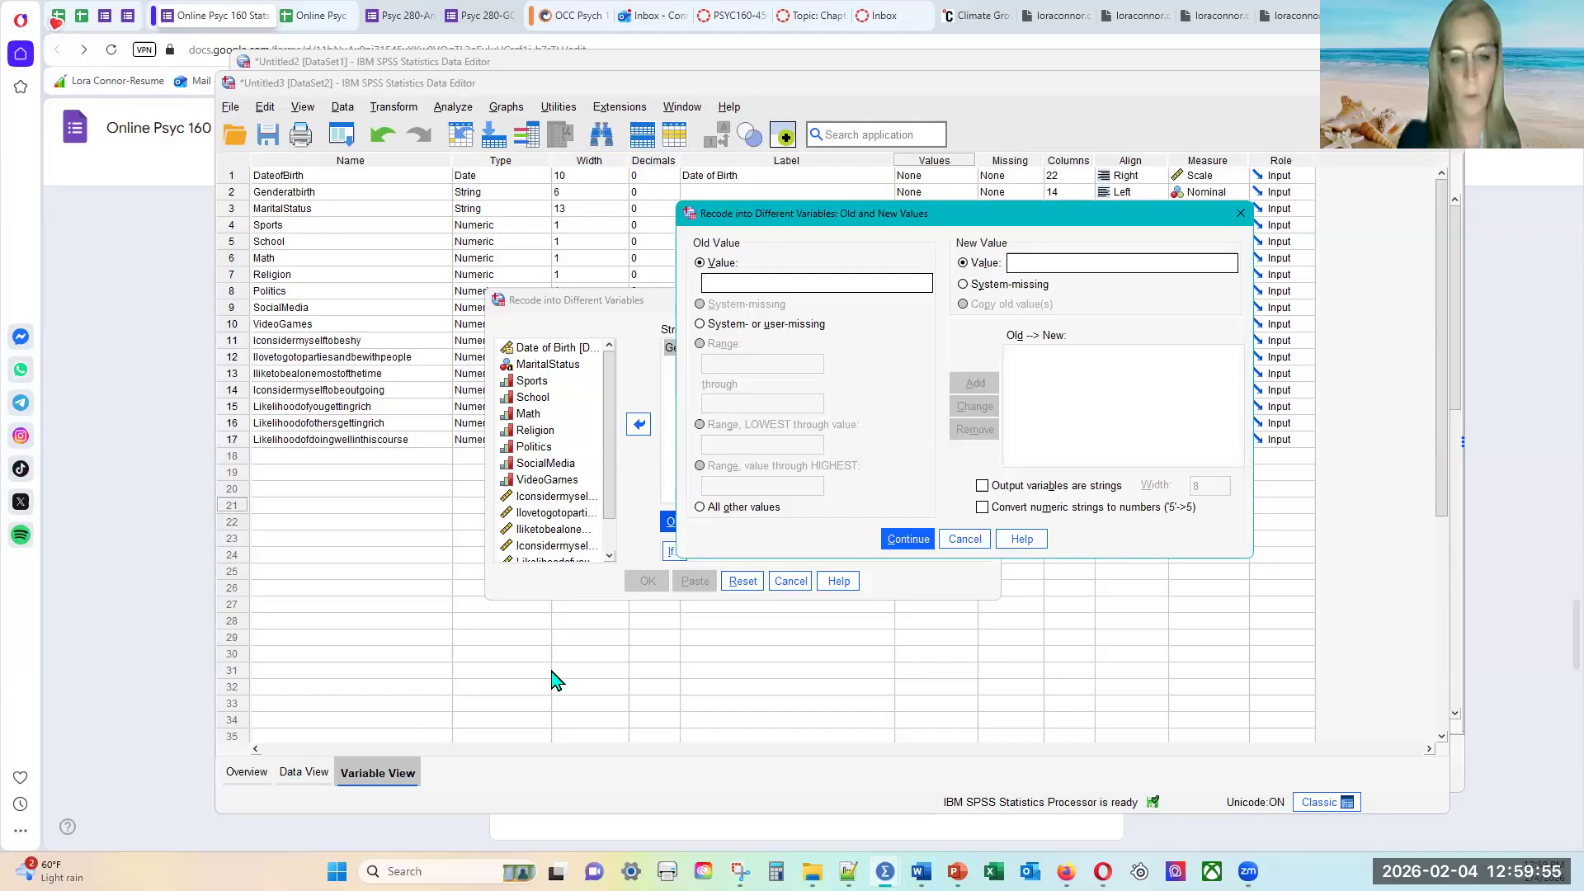
left_click(963, 538)
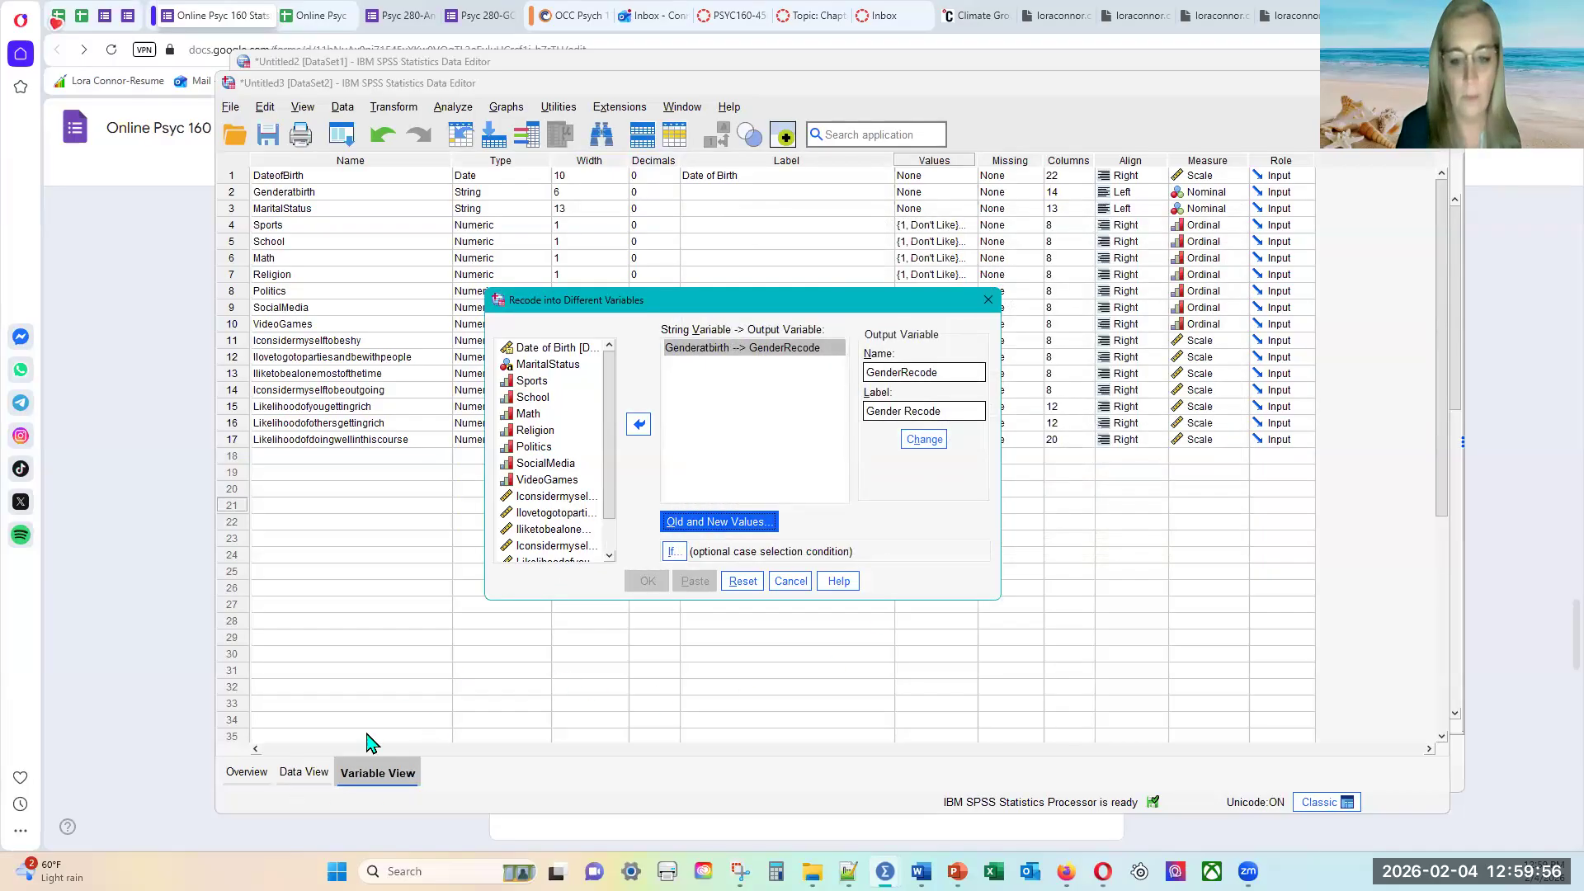
- Show the dataset in Data View and map the old value Male to the new value 1 in the gender recode
left_click(304, 773)
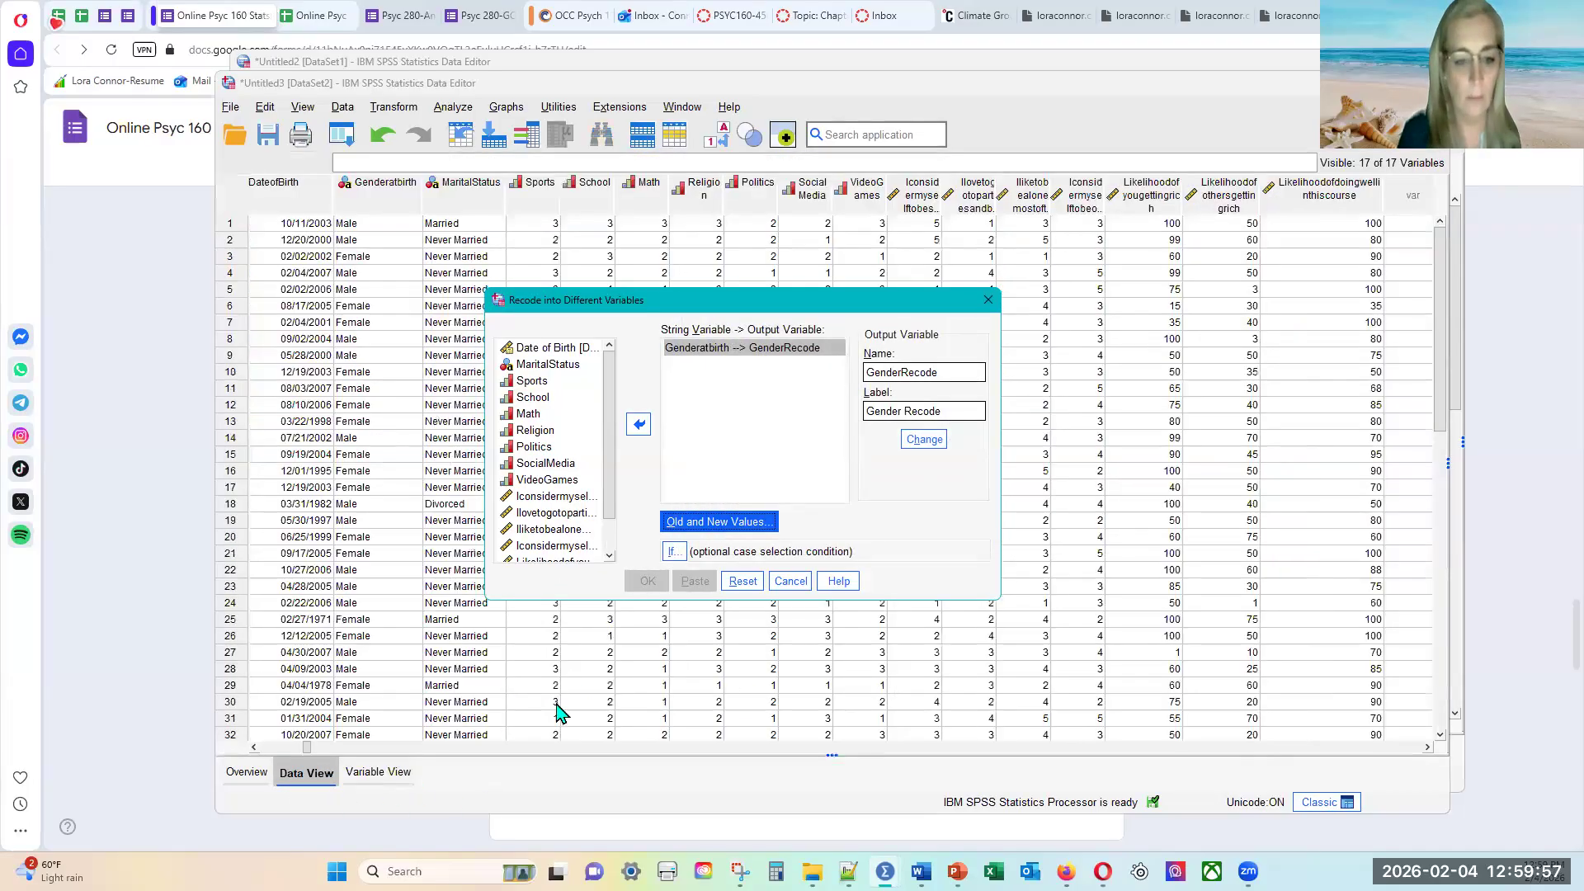
left_click(752, 525)
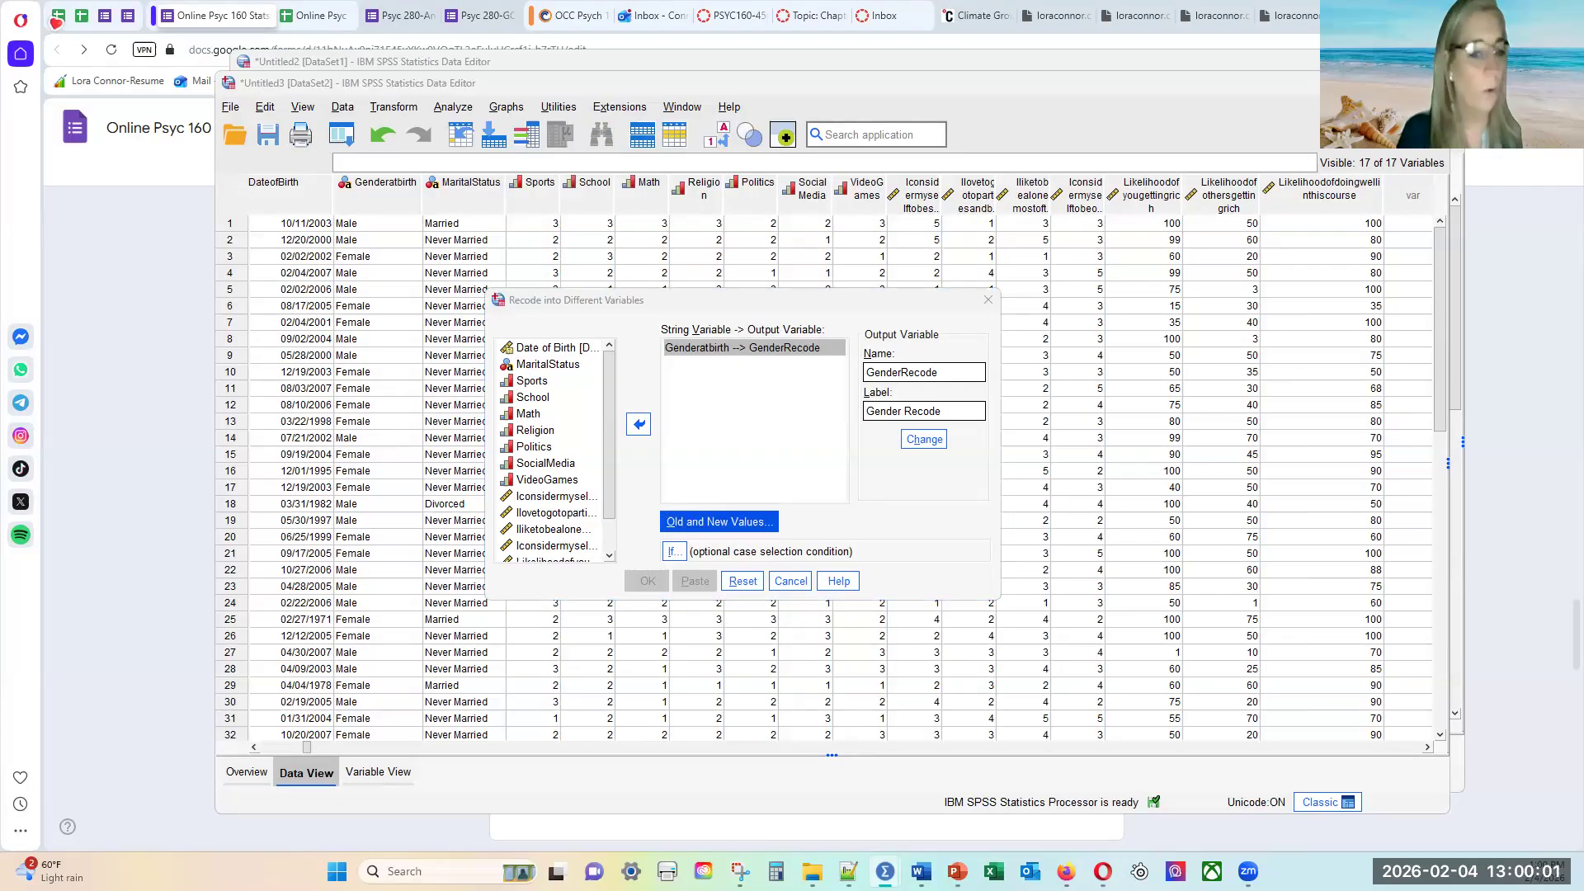
left_click(748, 321)
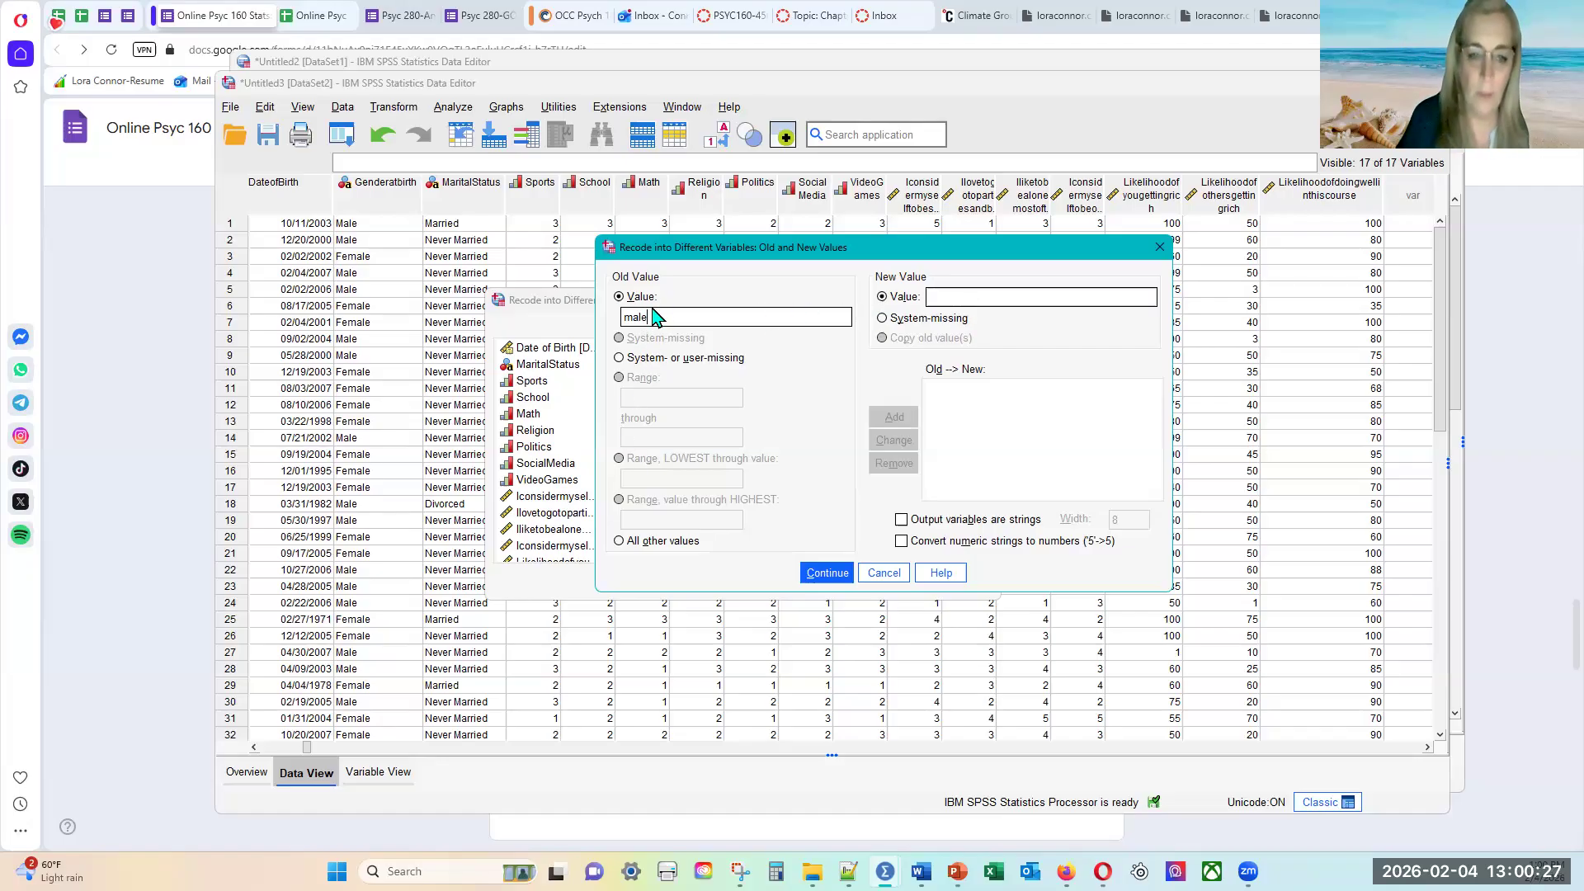
left_click_drag(665, 314, 619, 314)
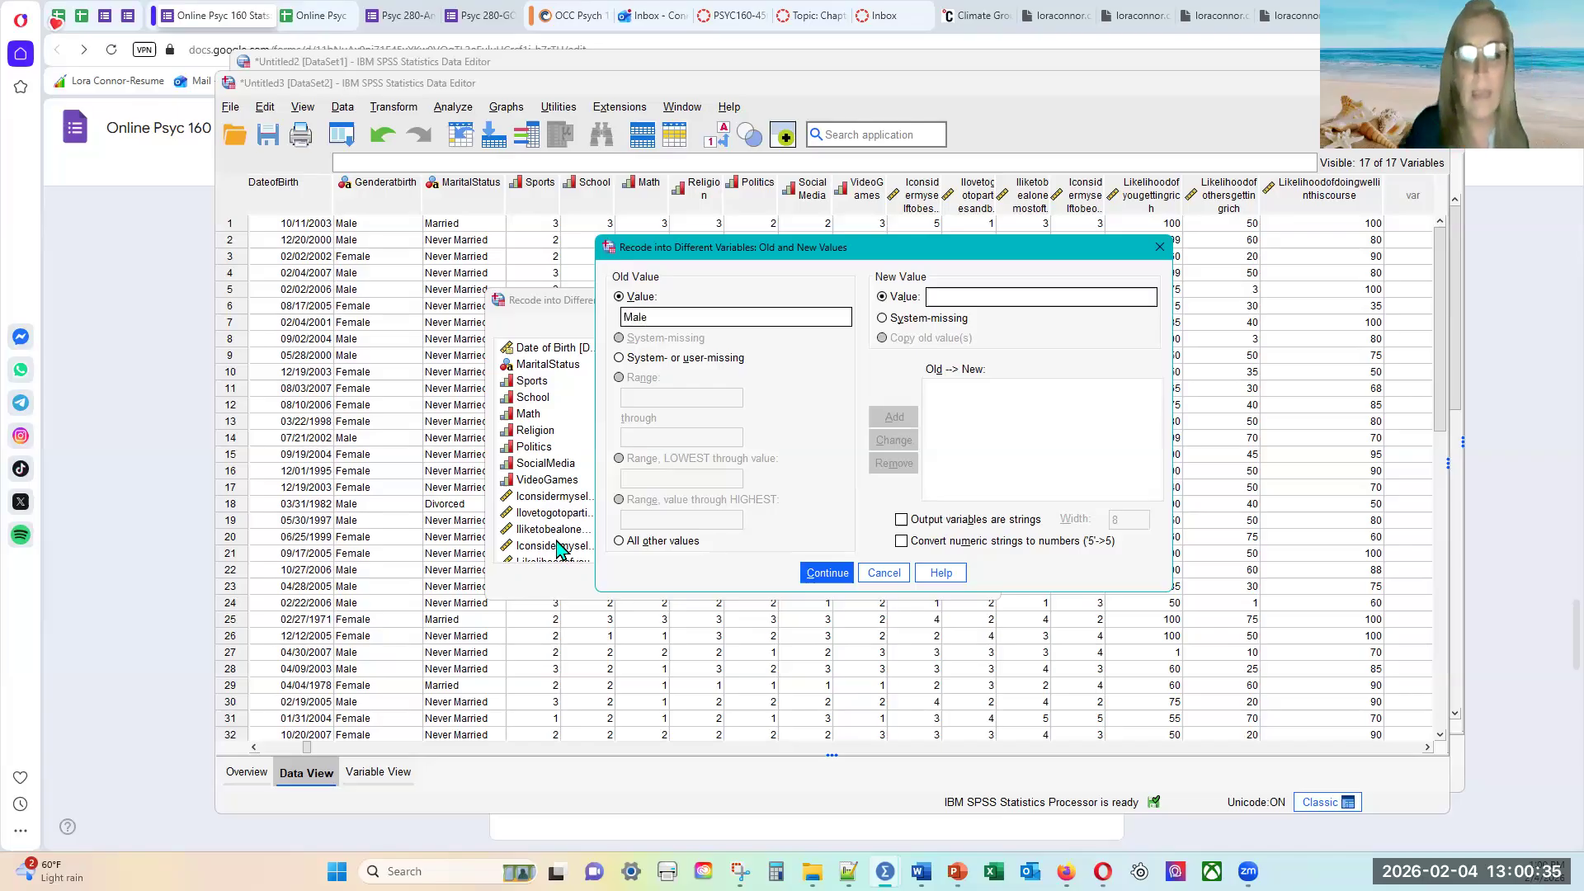
left_click(956, 297)
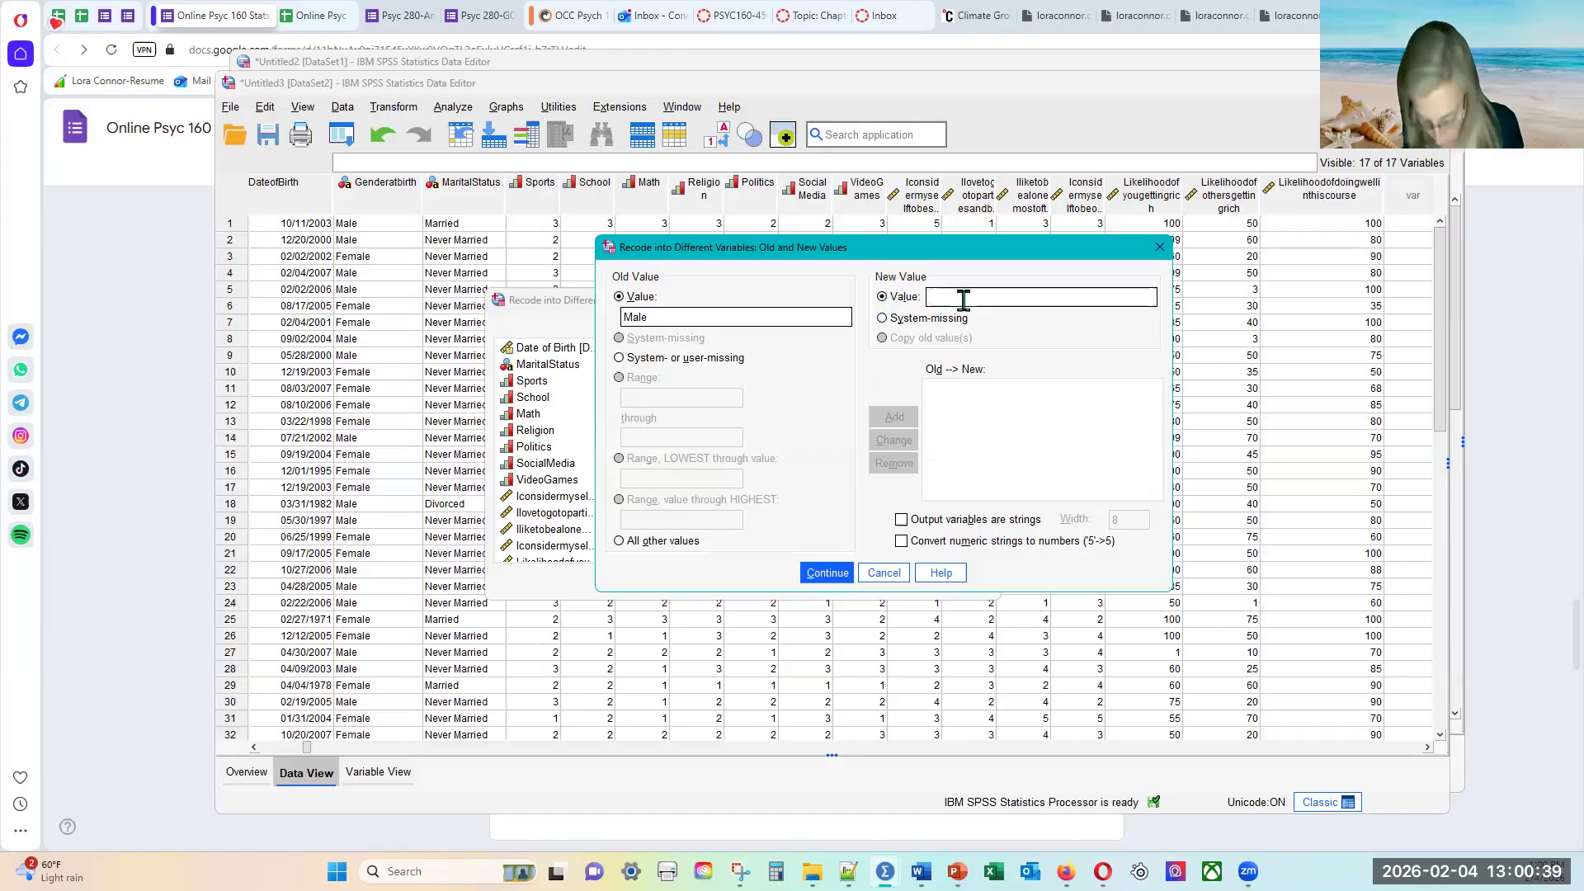
type("1")
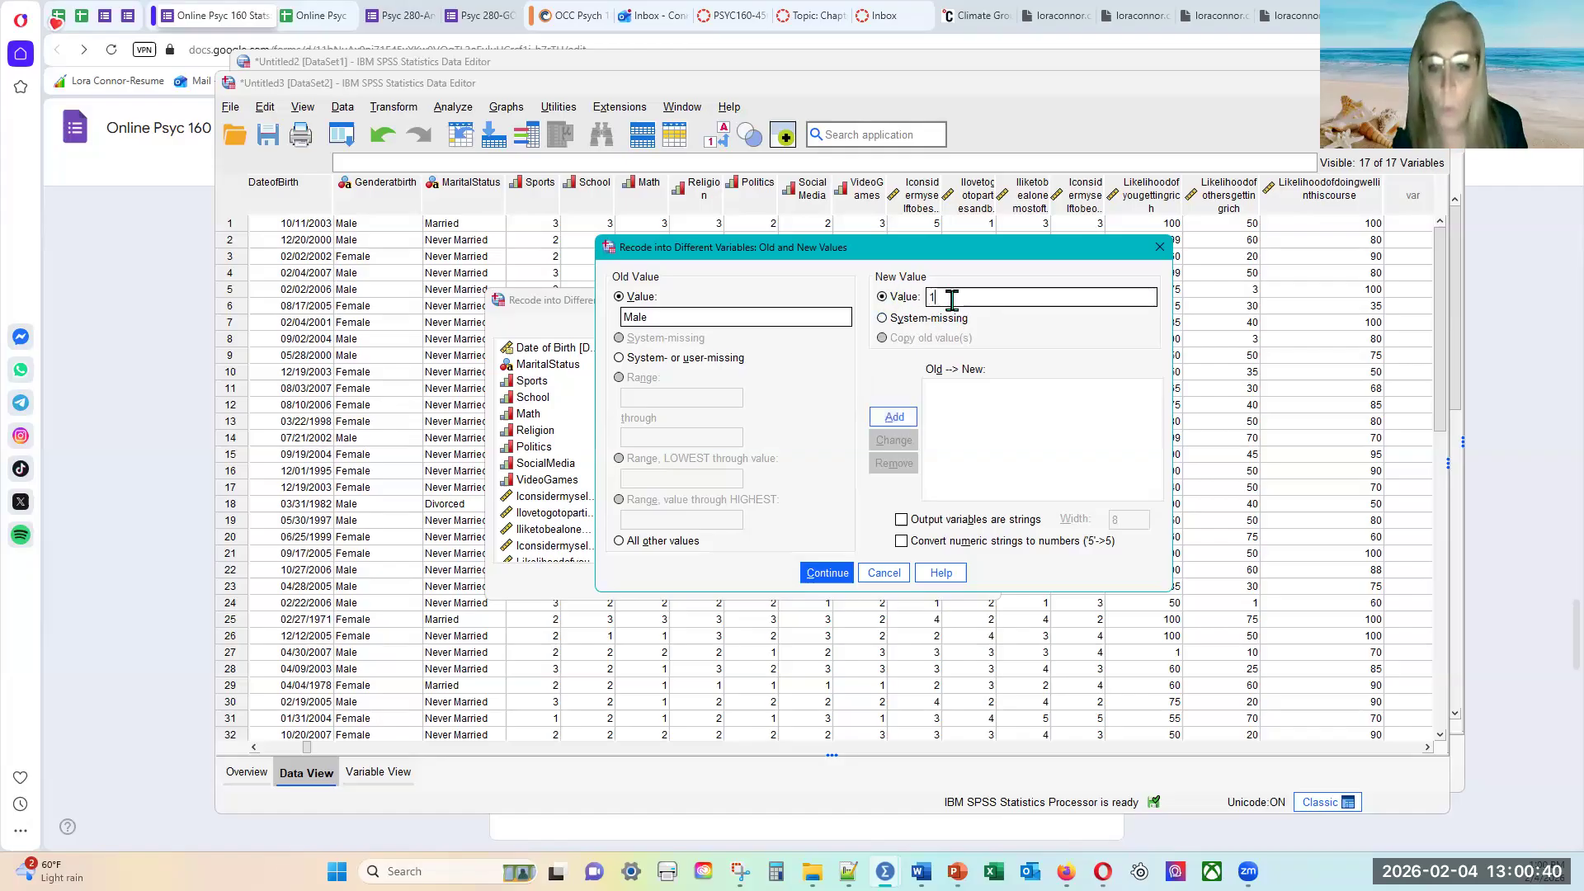
left_click(891, 420)
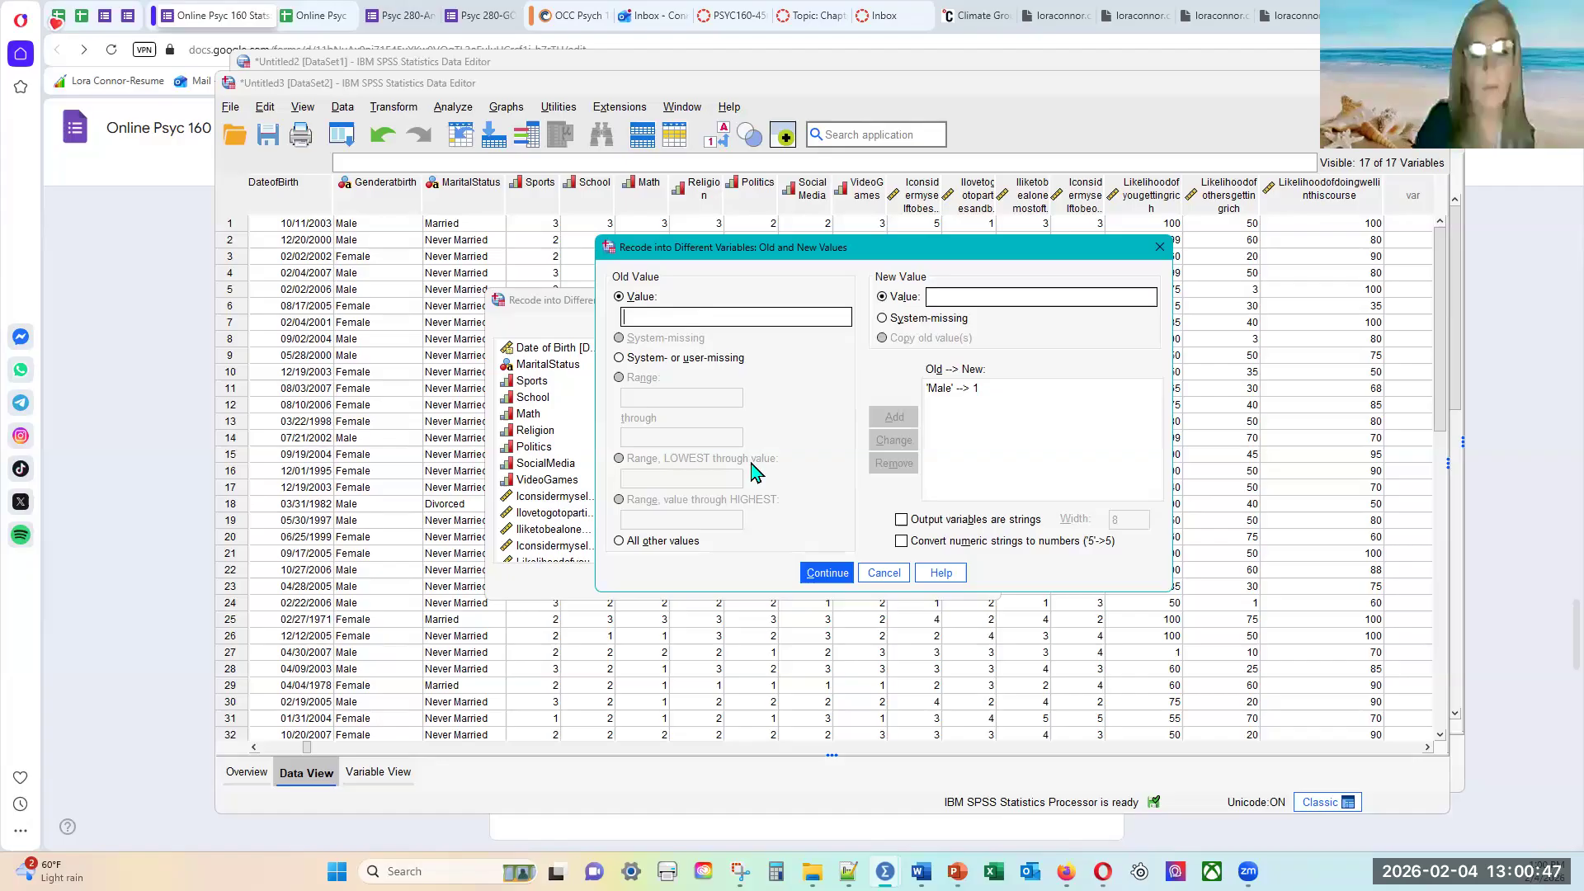
- Map the old value Female to the new value 2 and run the gender recode
type("Femal2")
left_click(895, 420)
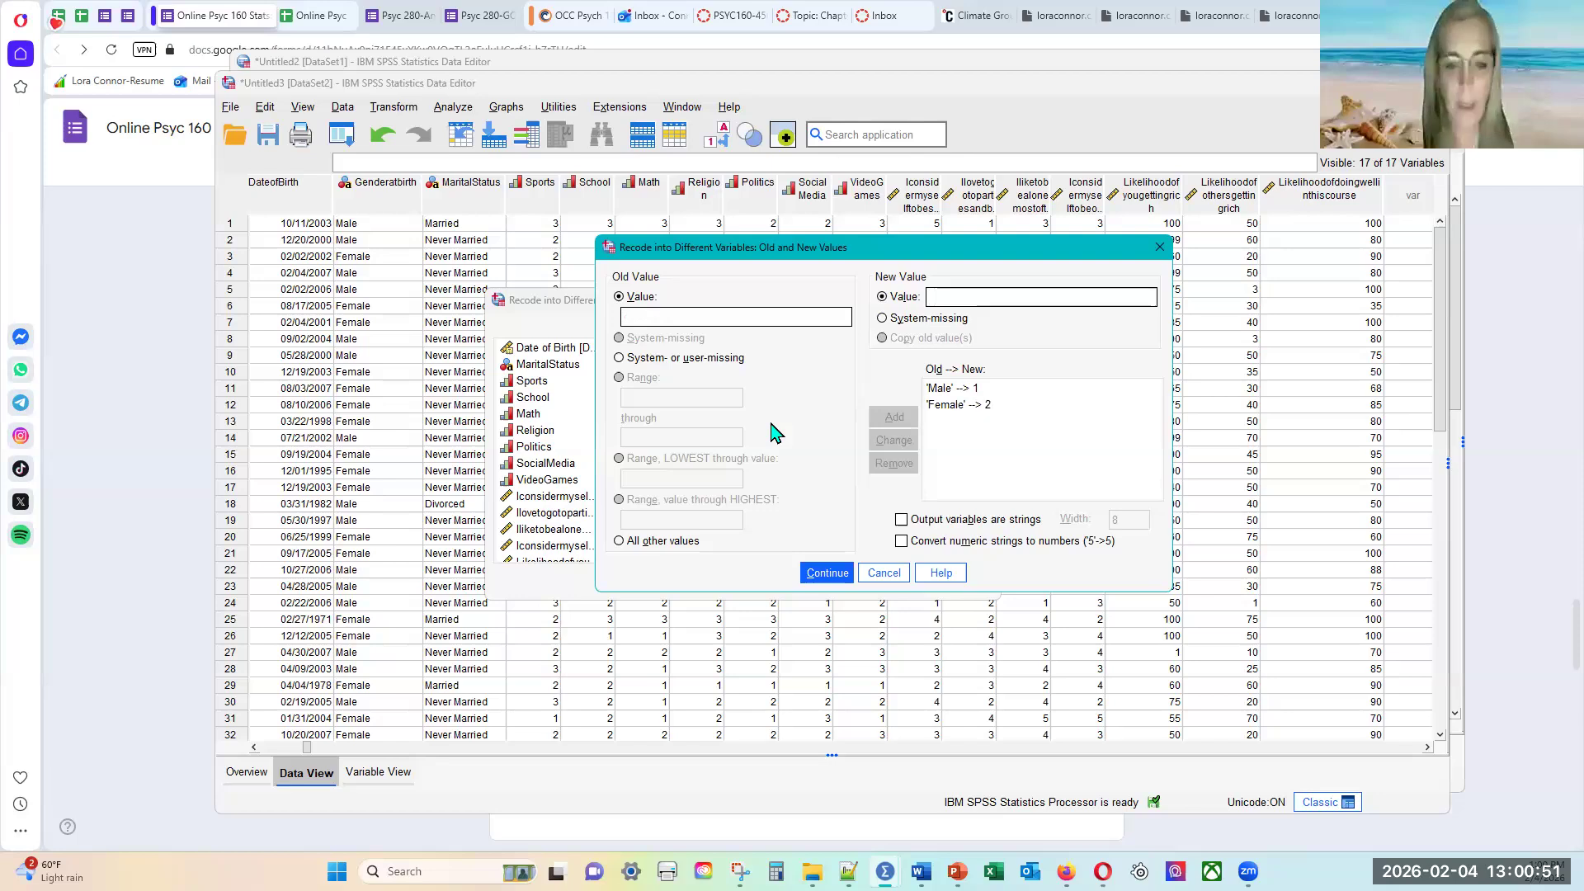
left_click(820, 574)
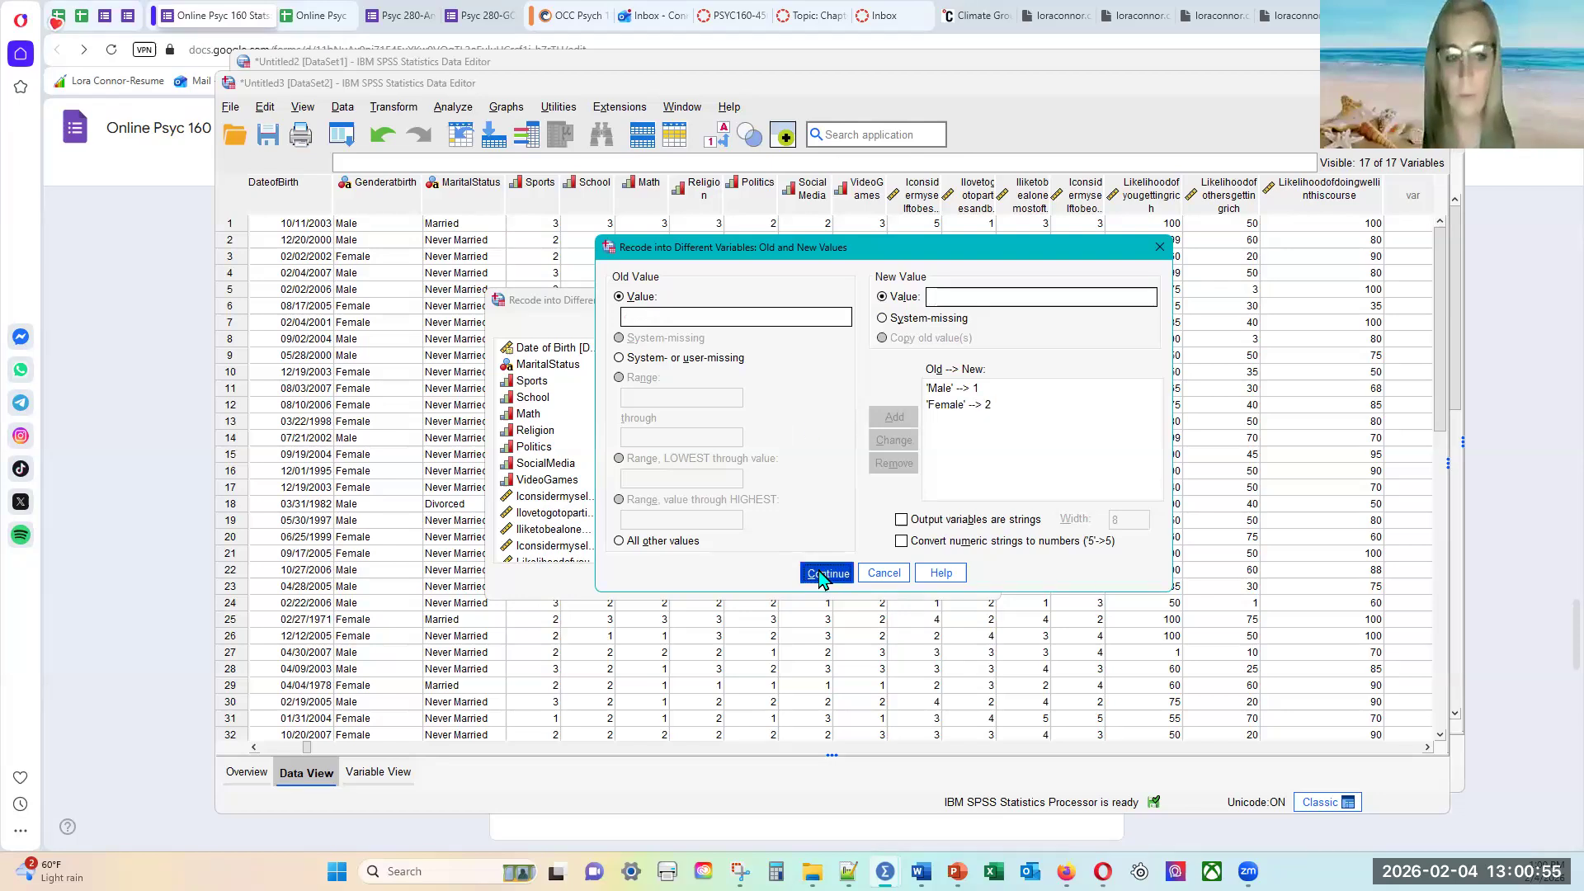
left_click(648, 581)
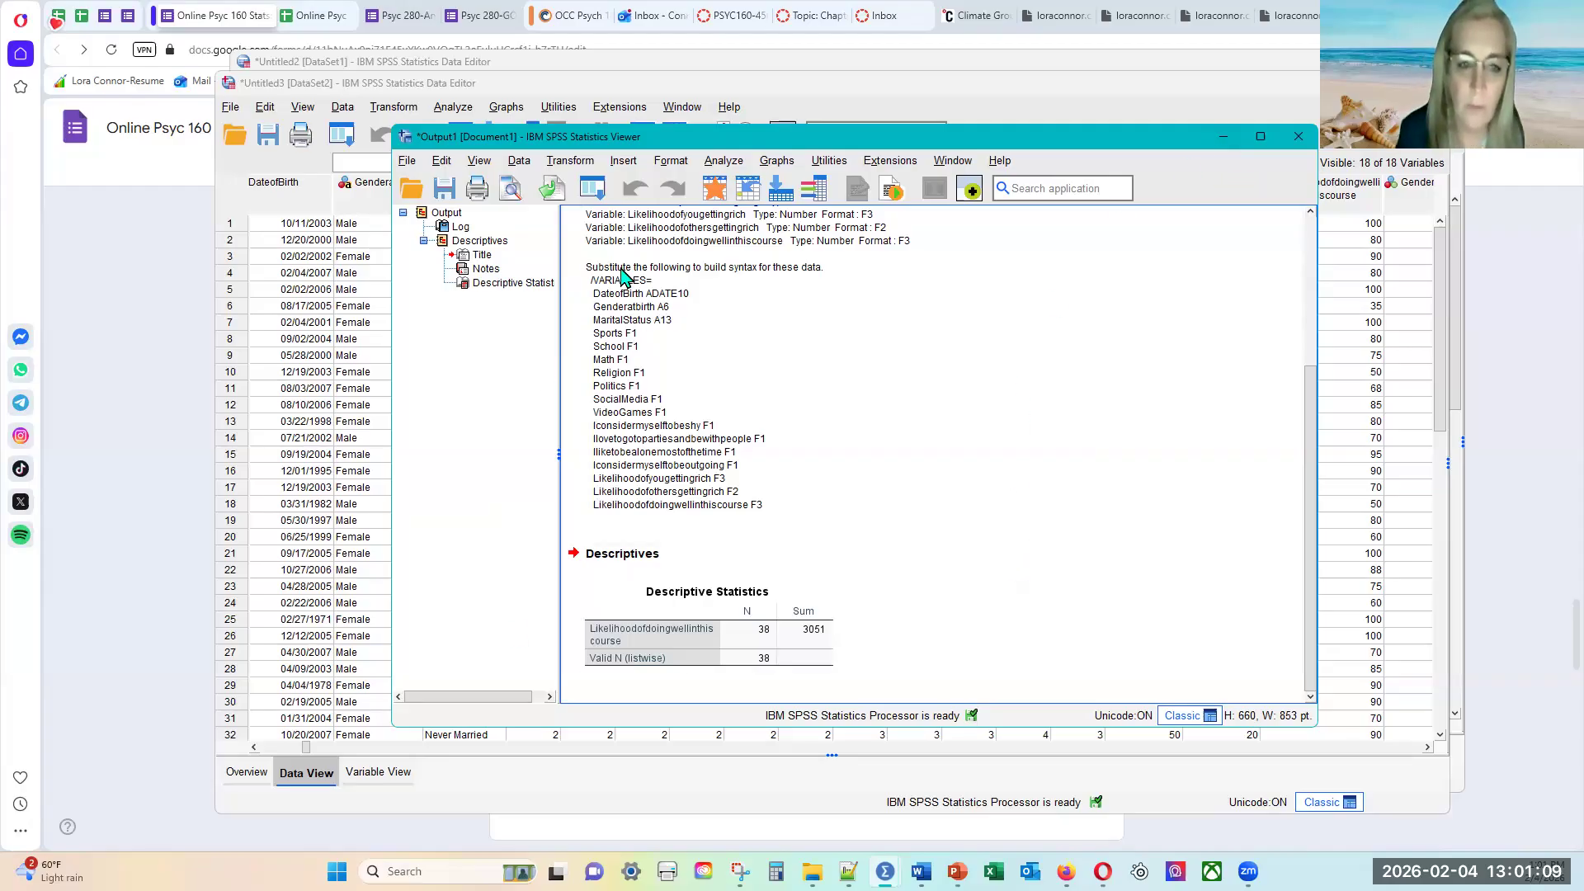
- Minimize the output viewer and check the GenderRecode column at the end of the dataset
left_click_drag(826, 446, 974, 640)
left_click_drag(785, 644, 1223, 143)
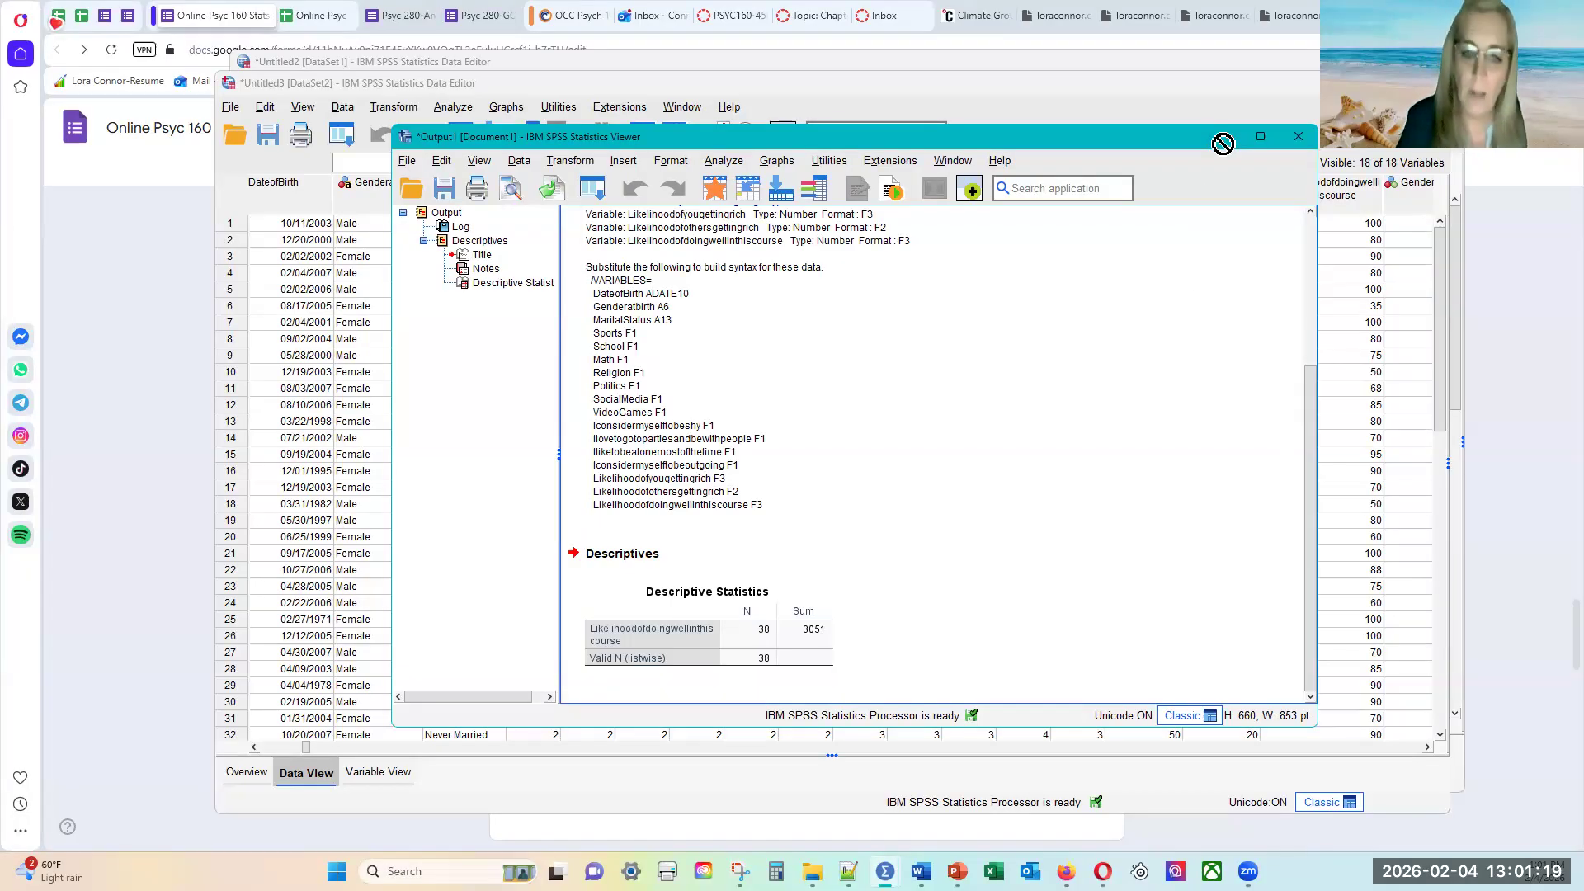
left_click(1223, 140)
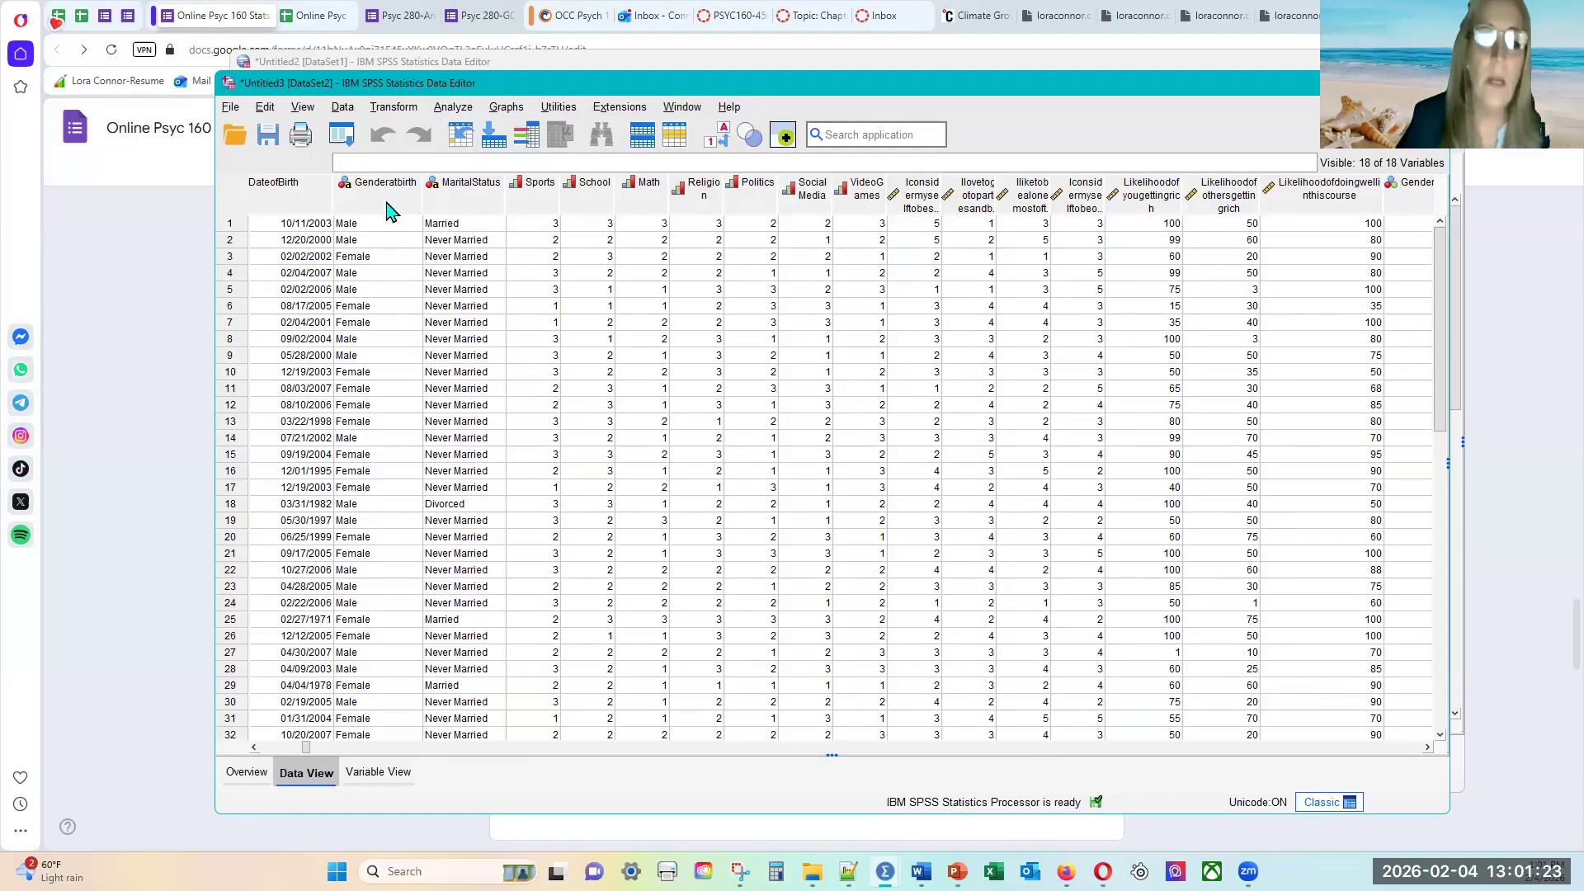
left_click_drag(306, 749, 1287, 749)
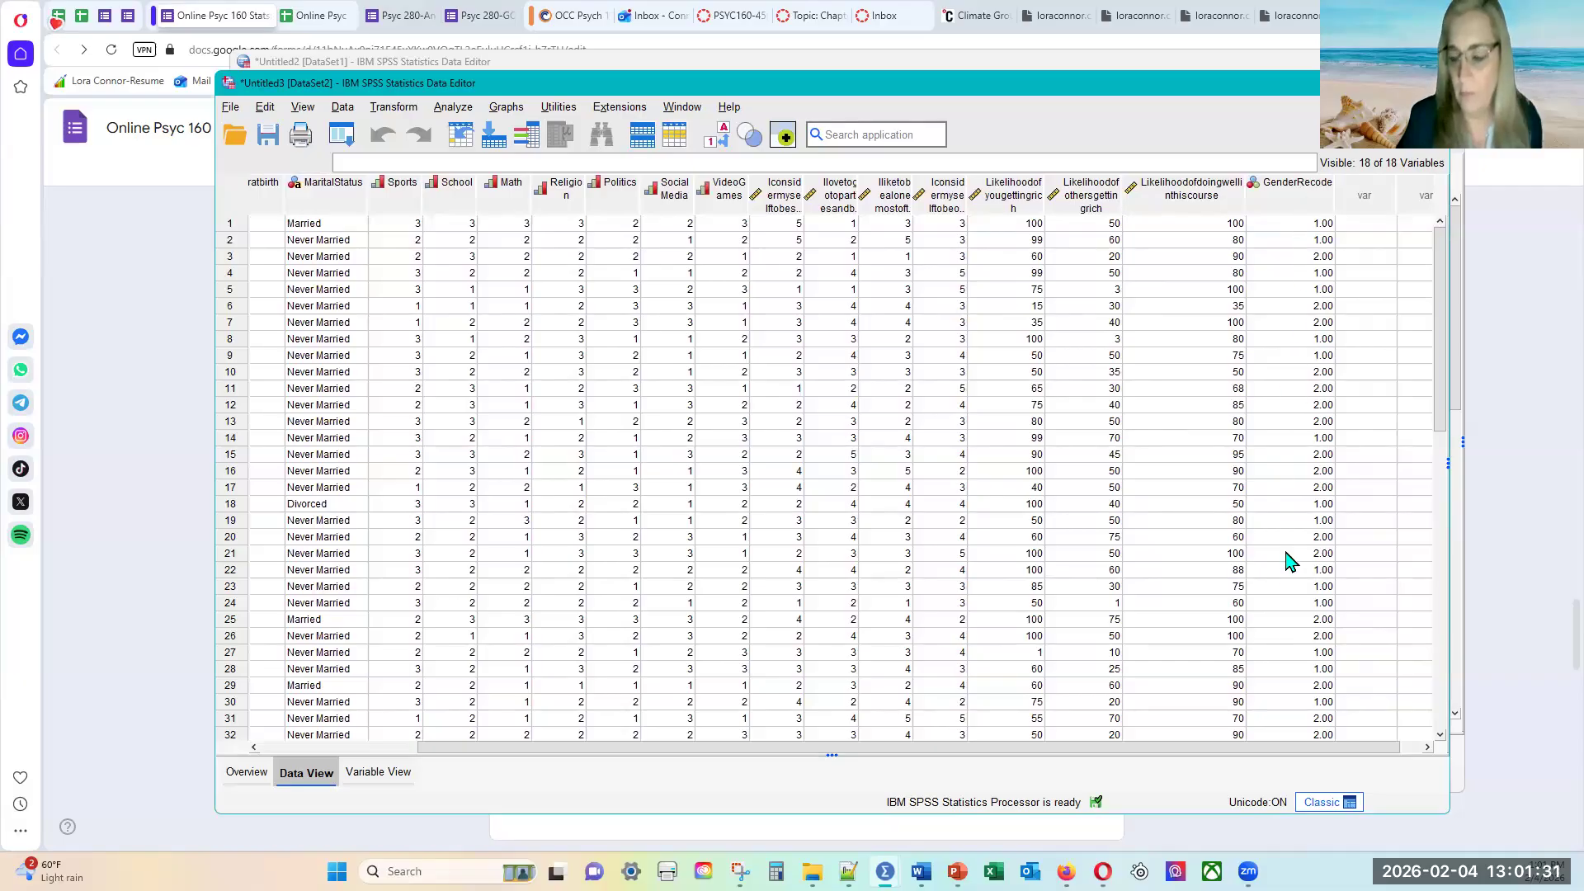
- Set the decimals of GenderRecode to 0 in Variable View and return to Data View
left_click(366, 780)
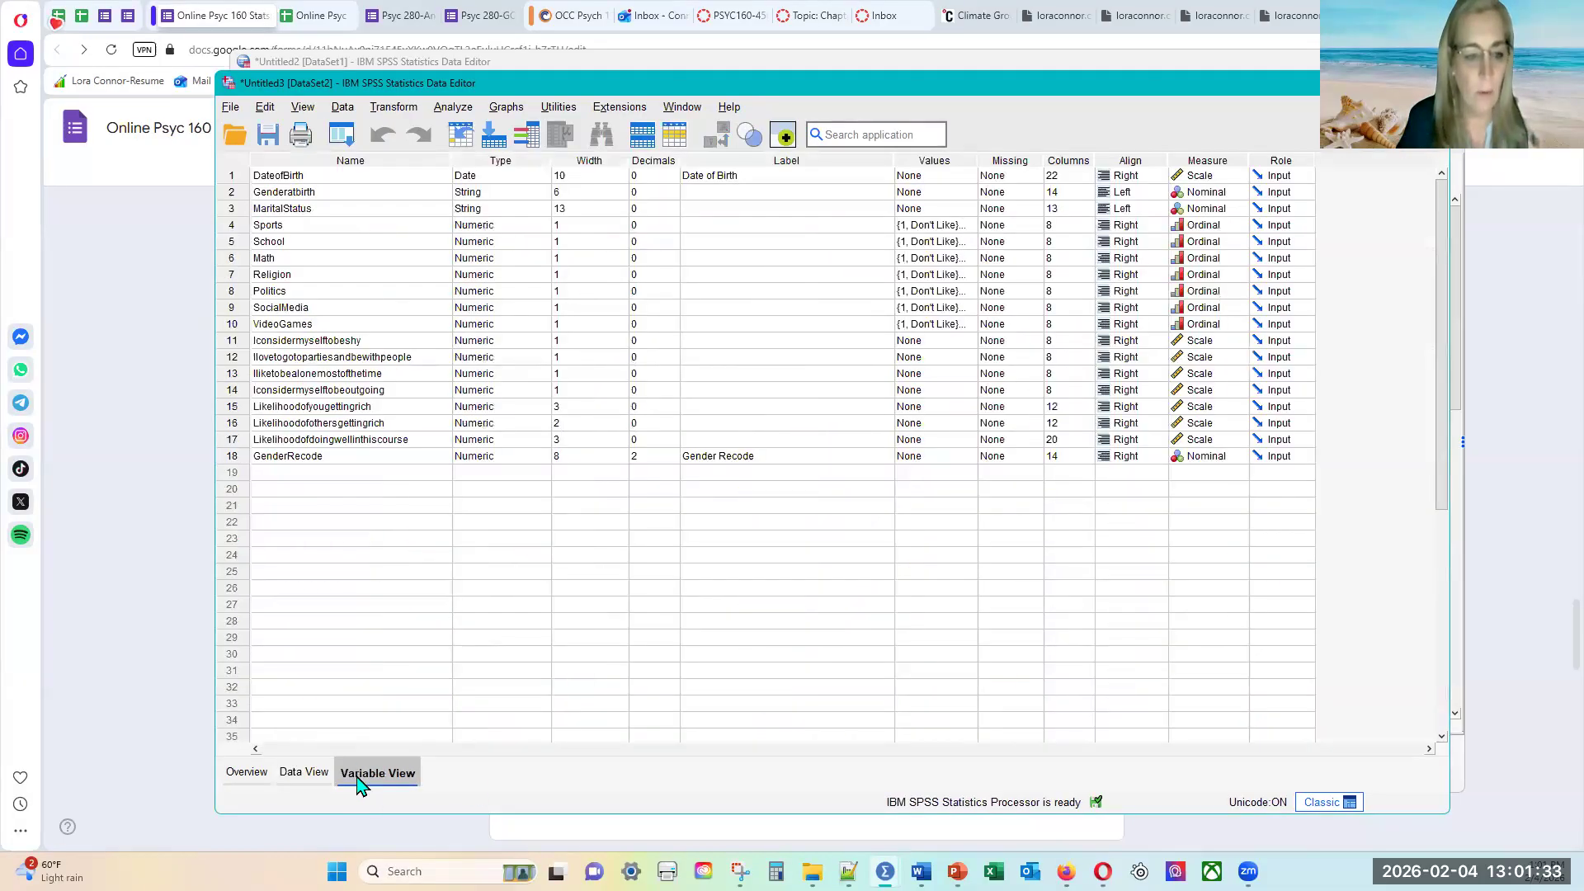
double_click(673, 461)
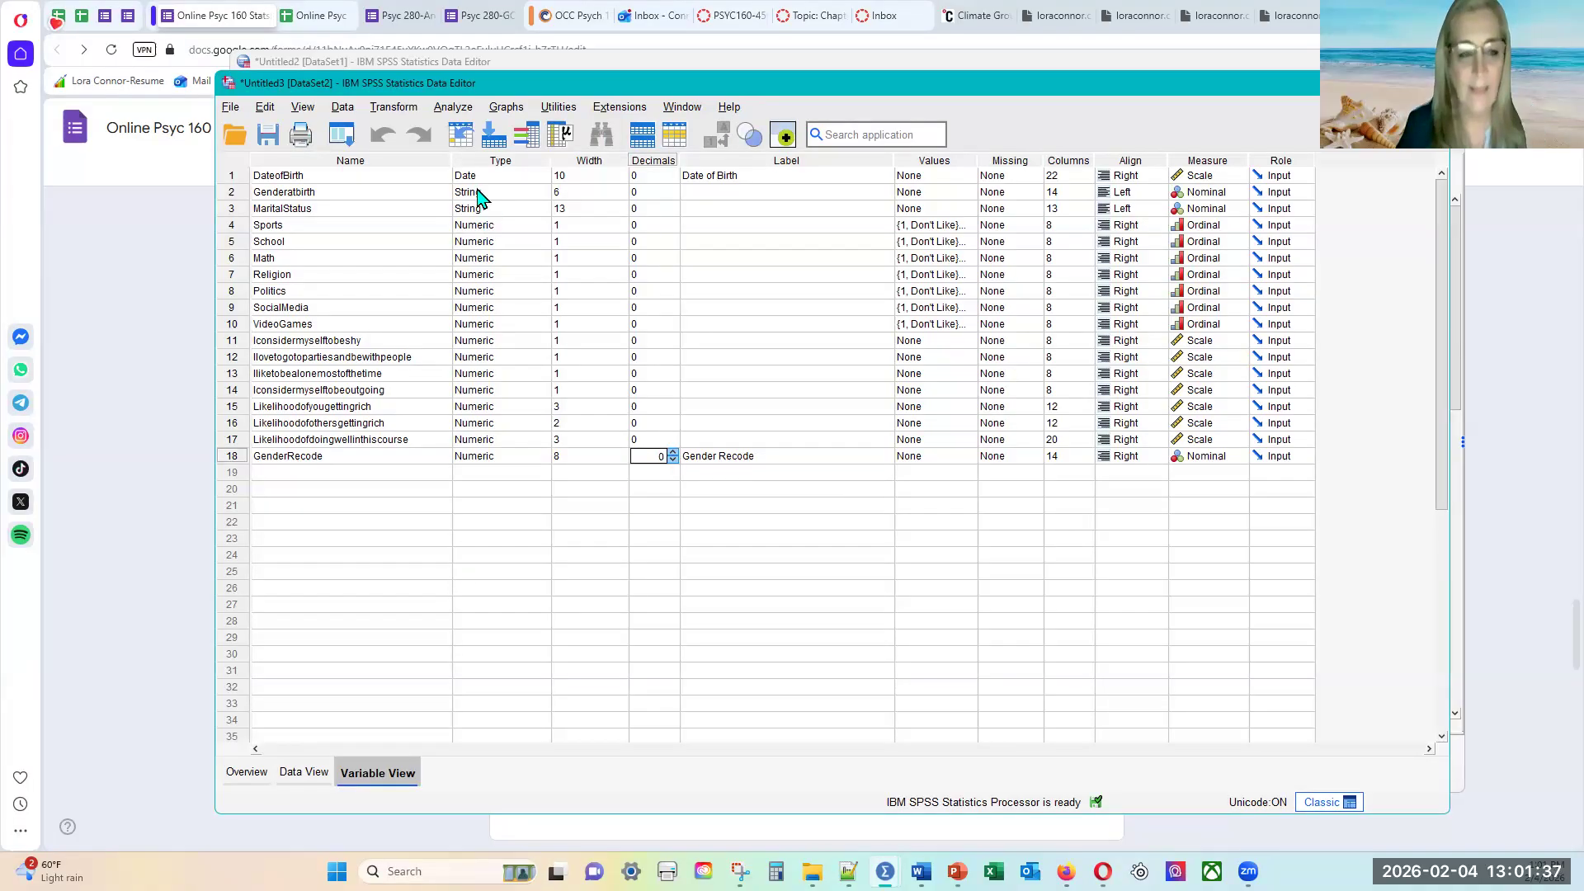
left_click(302, 772)
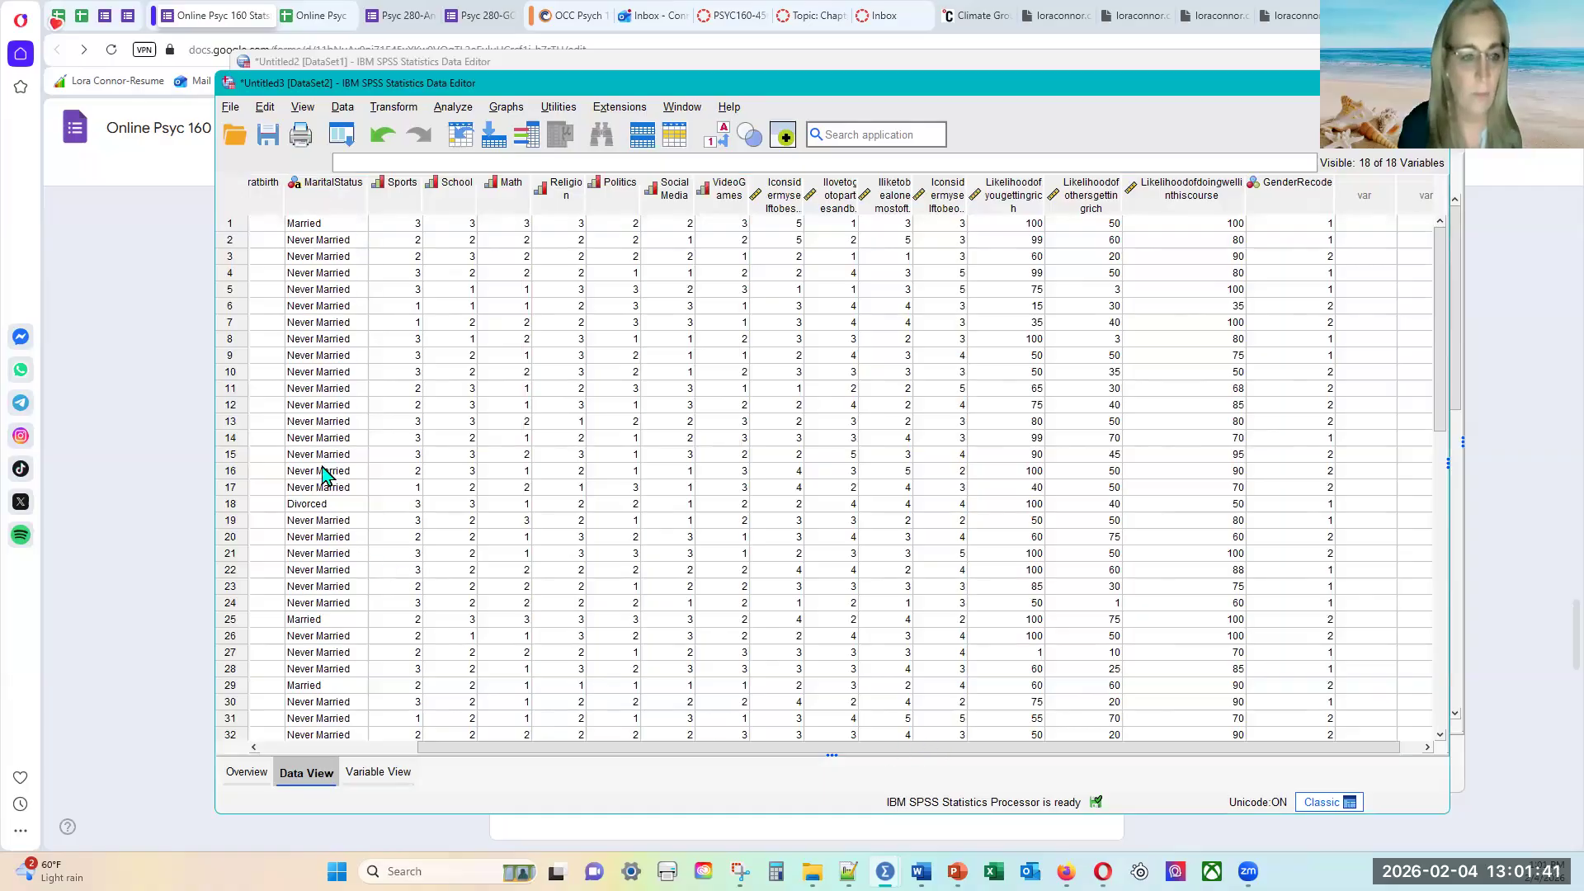
- Reset the Recode into Different Variables settings and add MaritalStatus as the input variable
scroll(337, 464, "down", 5)
scroll(371, 503, "up", 3)
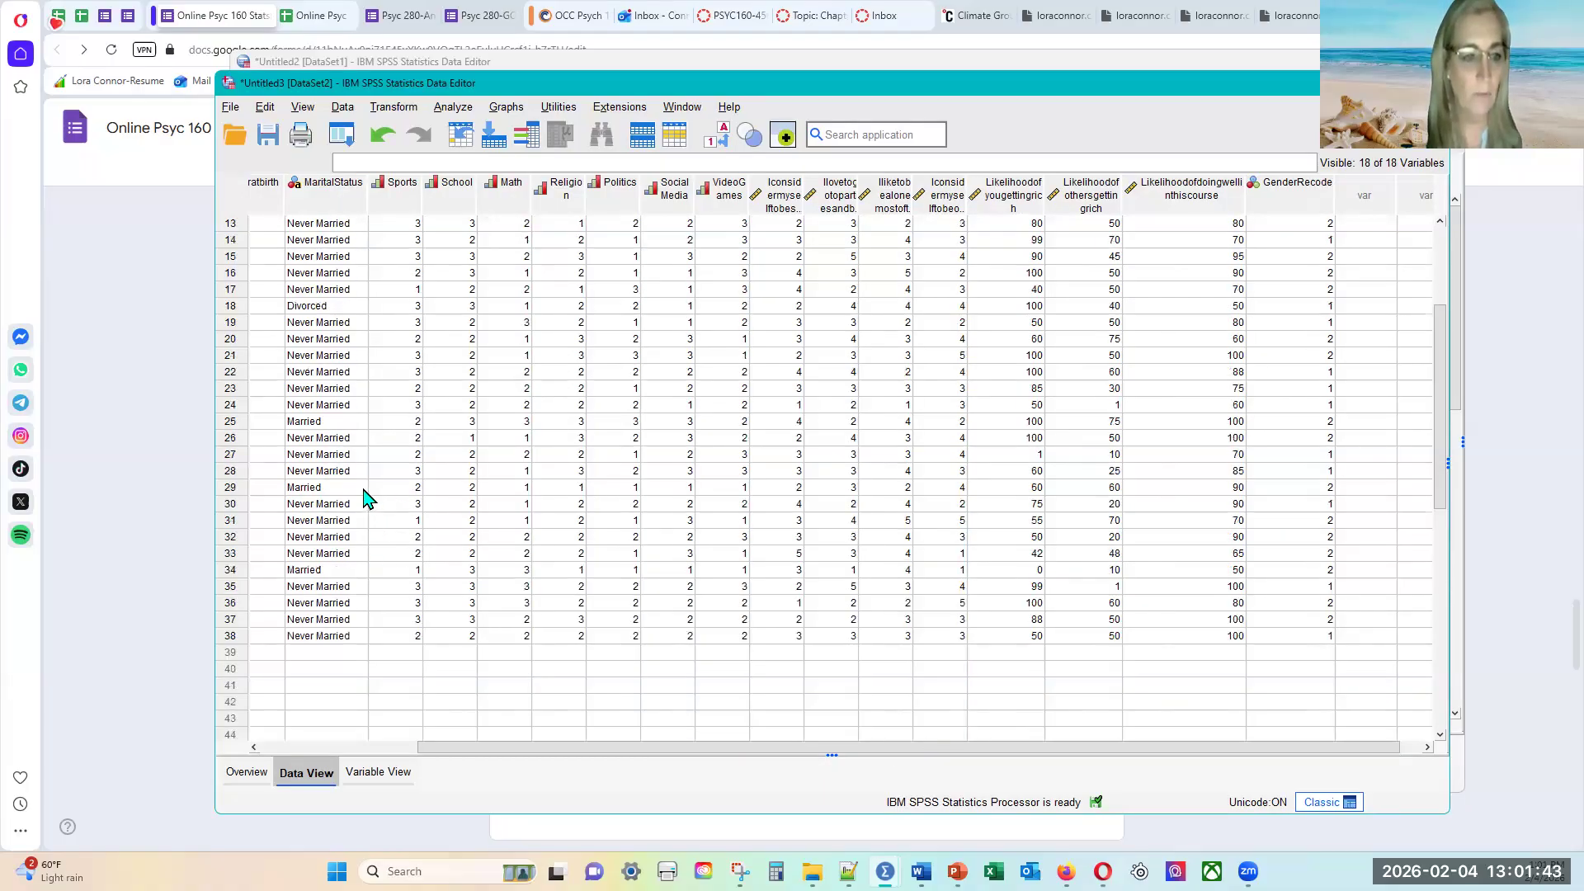
left_click(387, 114)
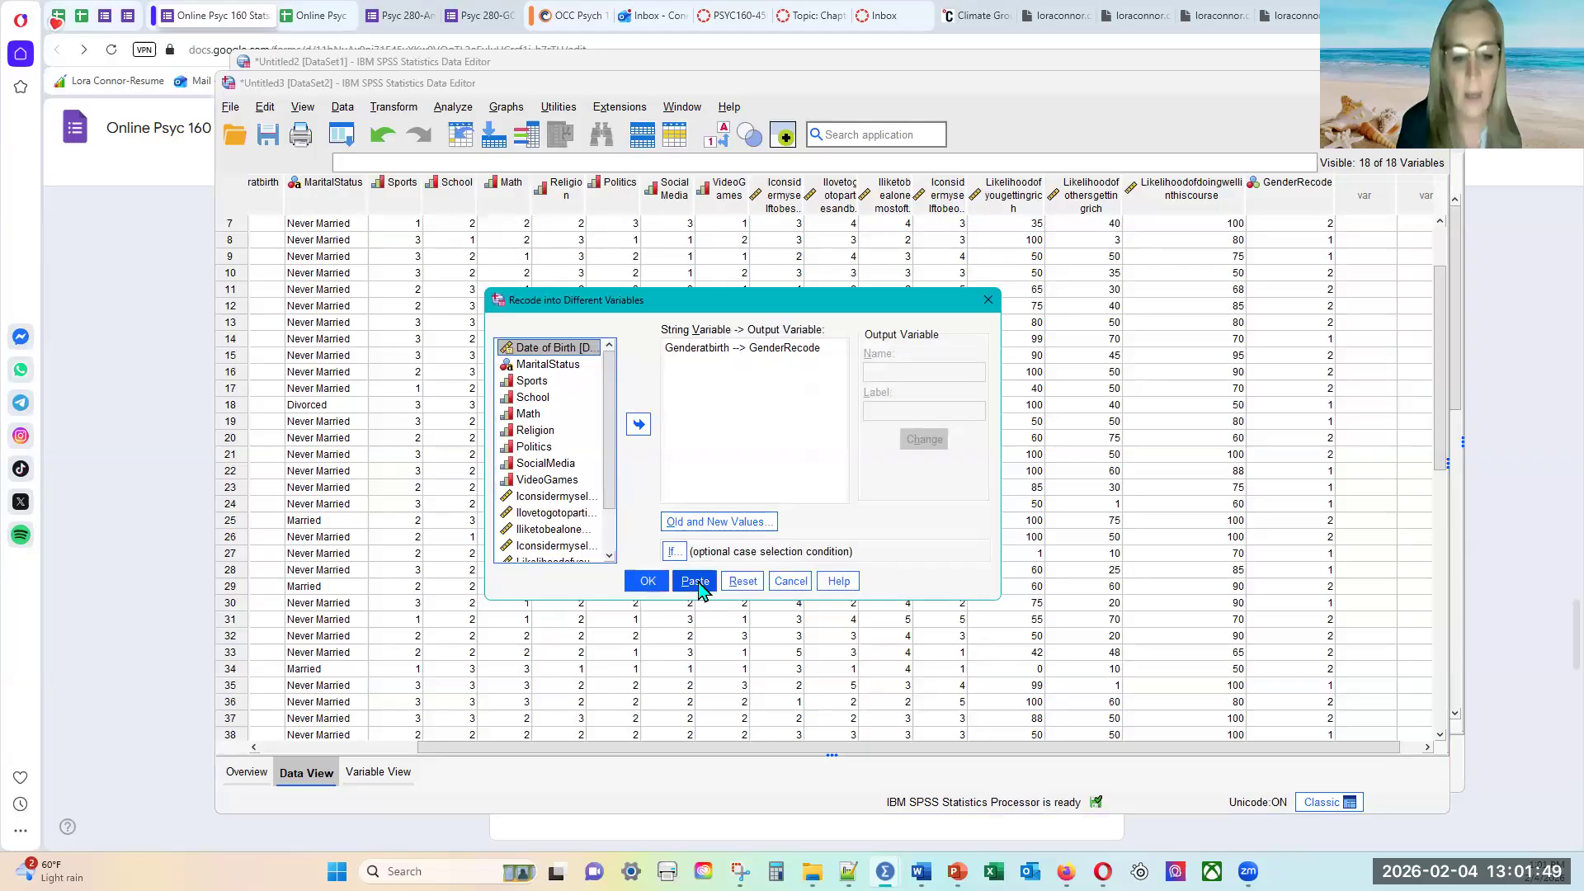
left_click(743, 581)
left_click(551, 384)
left_click(638, 424)
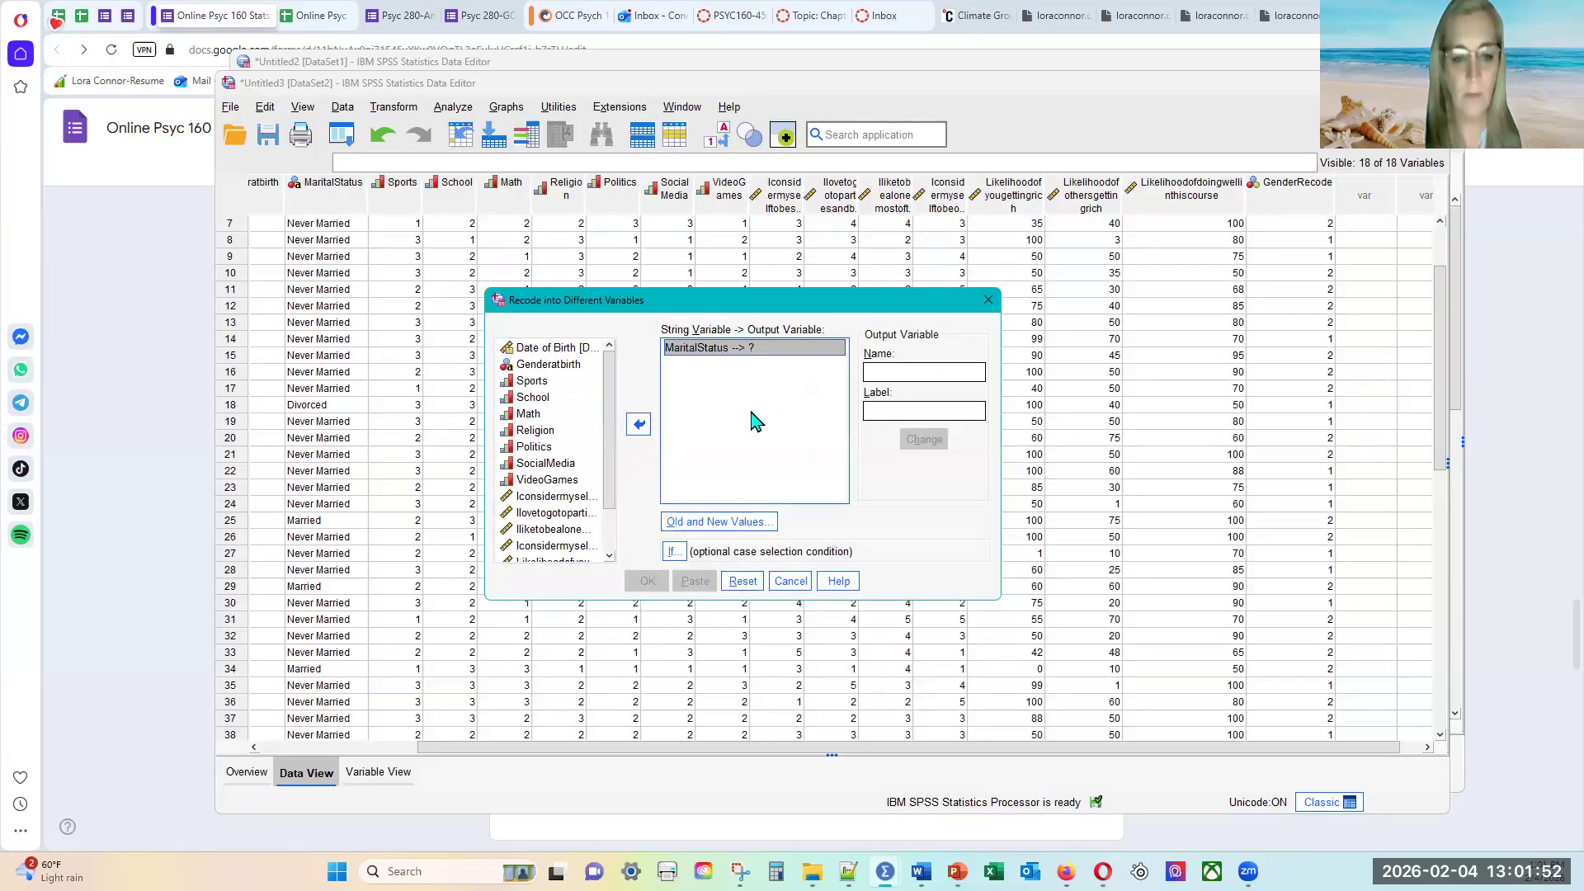
- Name the output variable MaritialStatusRecode, label it "Marital Status Recode", and assign it to MaritalStatus
left_click(911, 372)
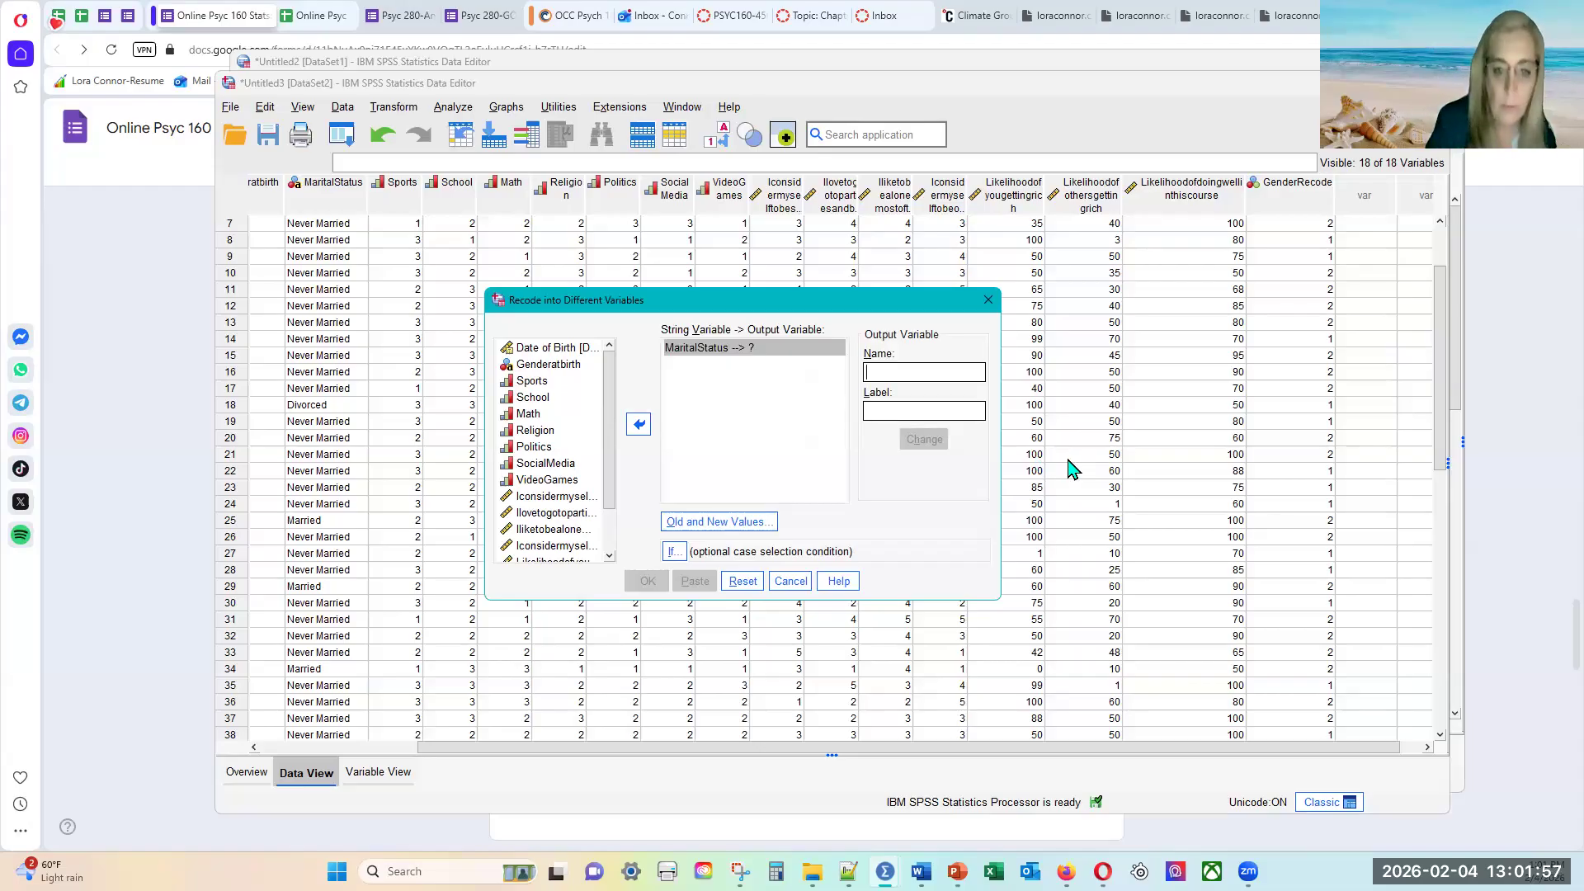
type("Marital Status Recode")
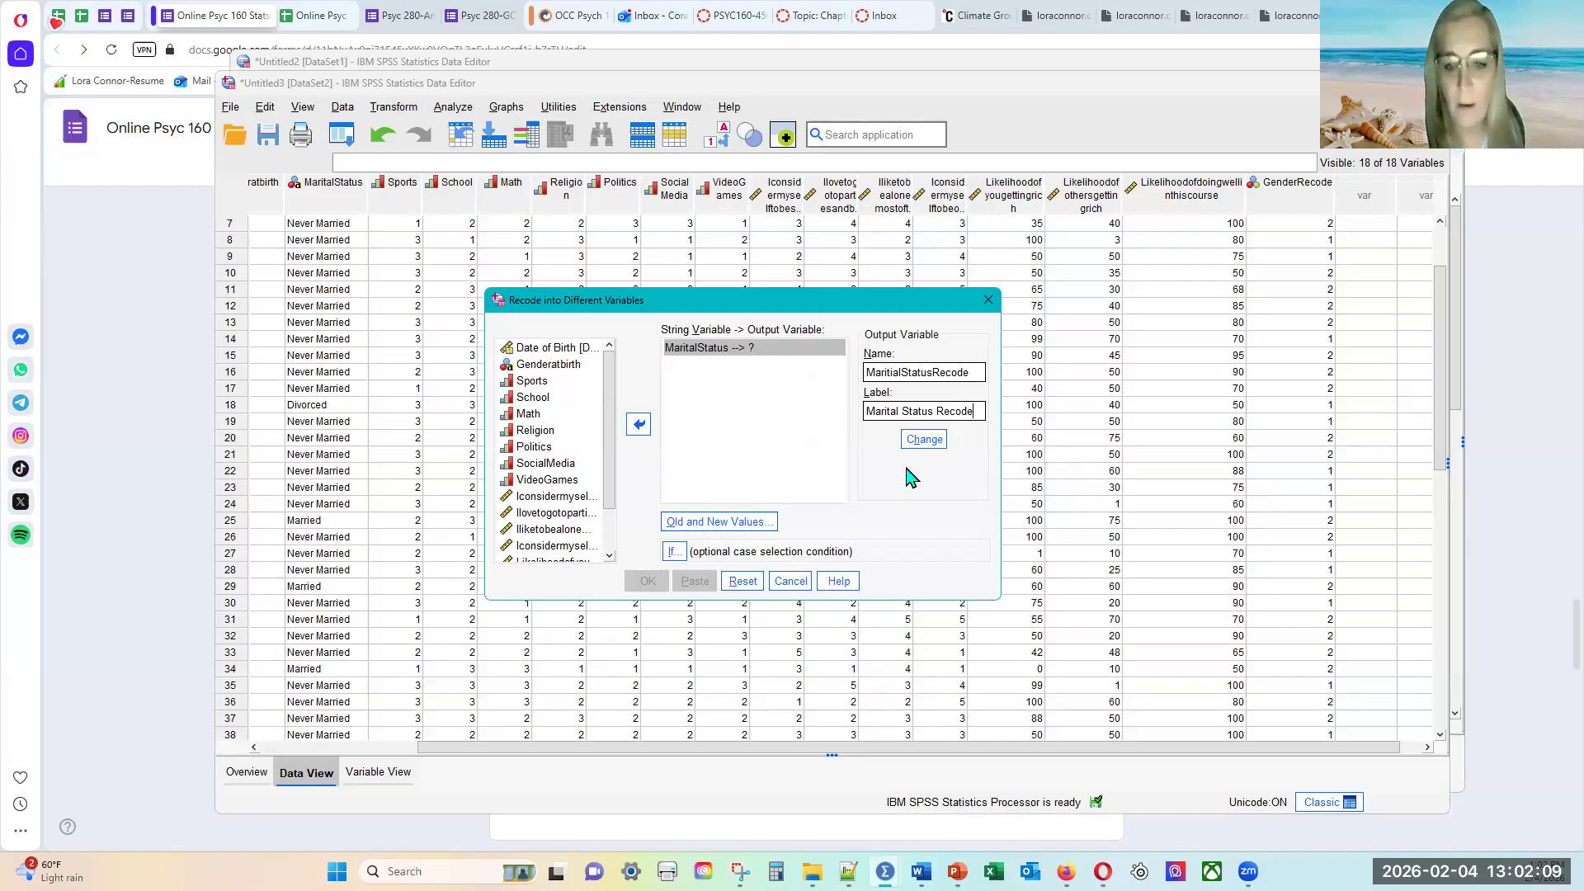
left_click(925, 441)
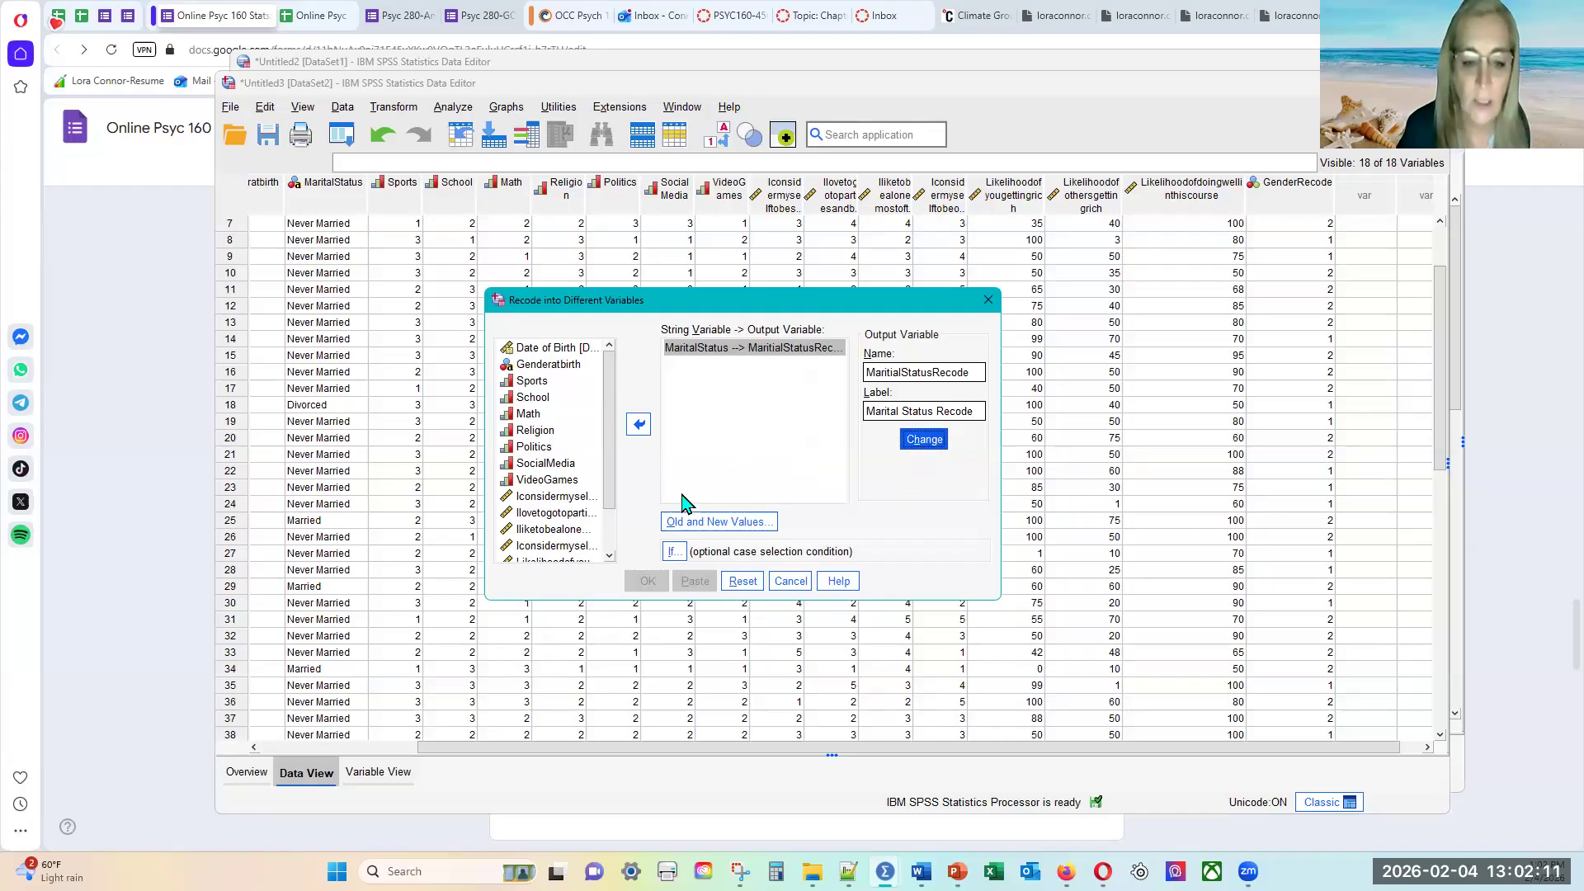
- Map the old value Divorced to the new value 1 in the marital status recode
left_click(702, 525)
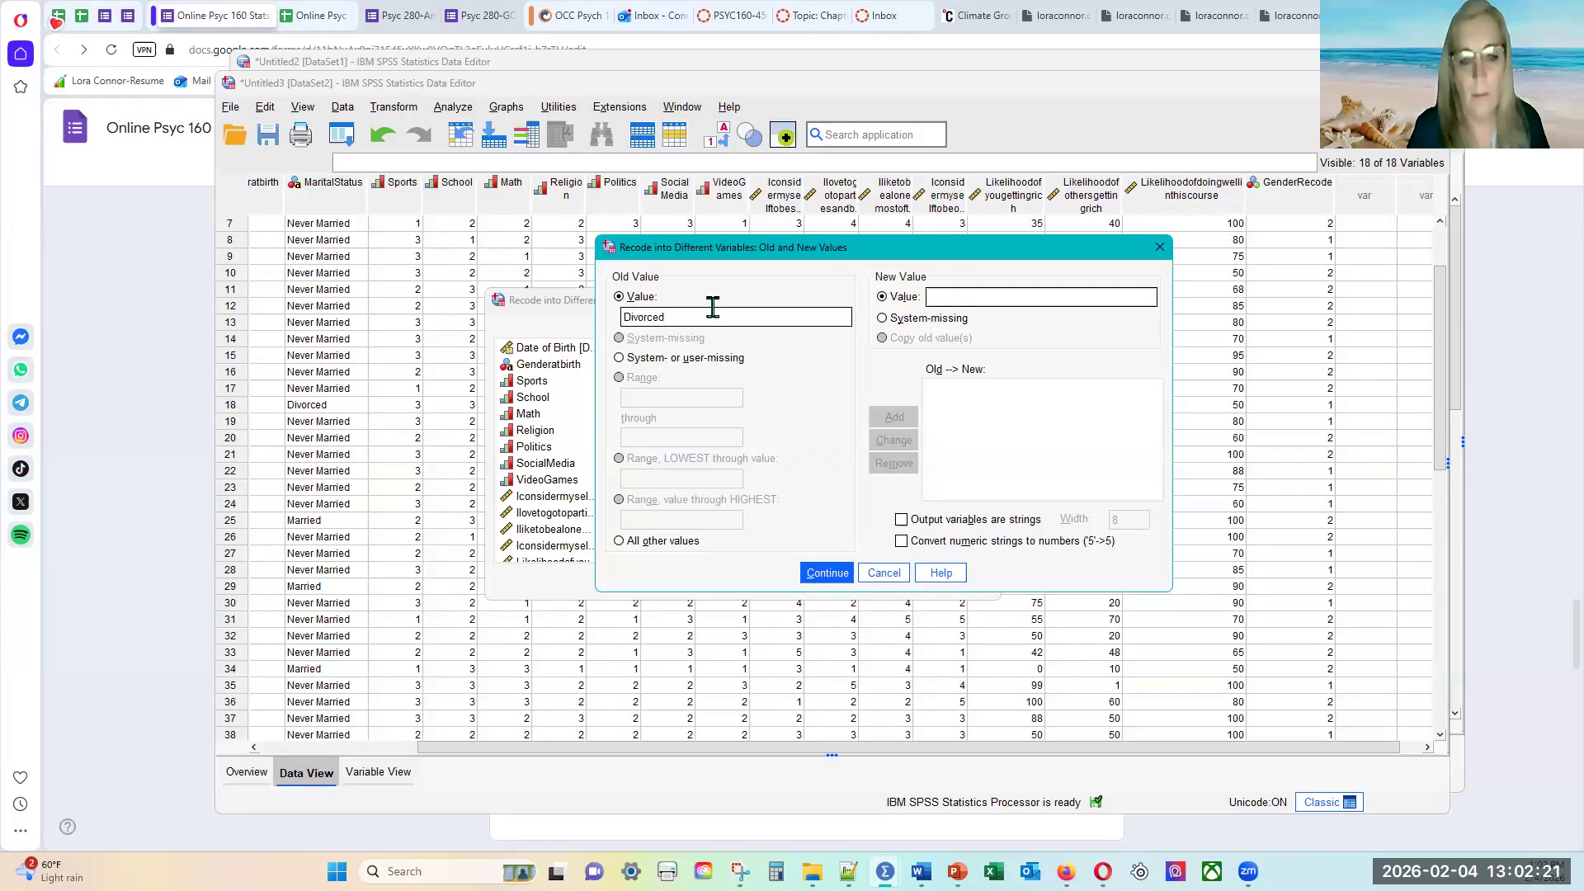
double_click(625, 316)
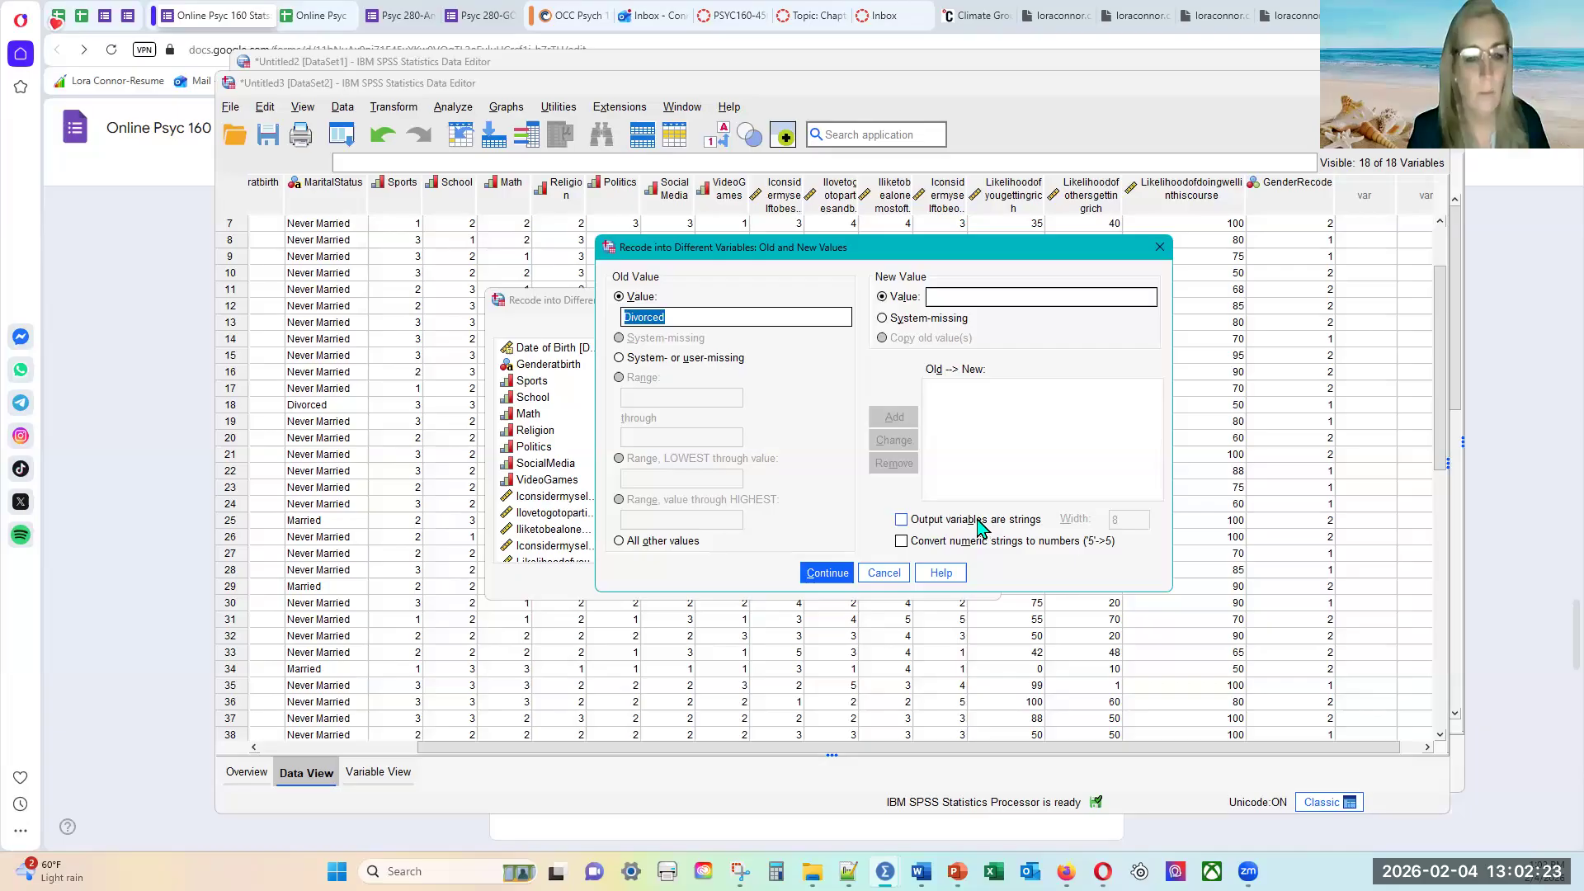
left_click(959, 296)
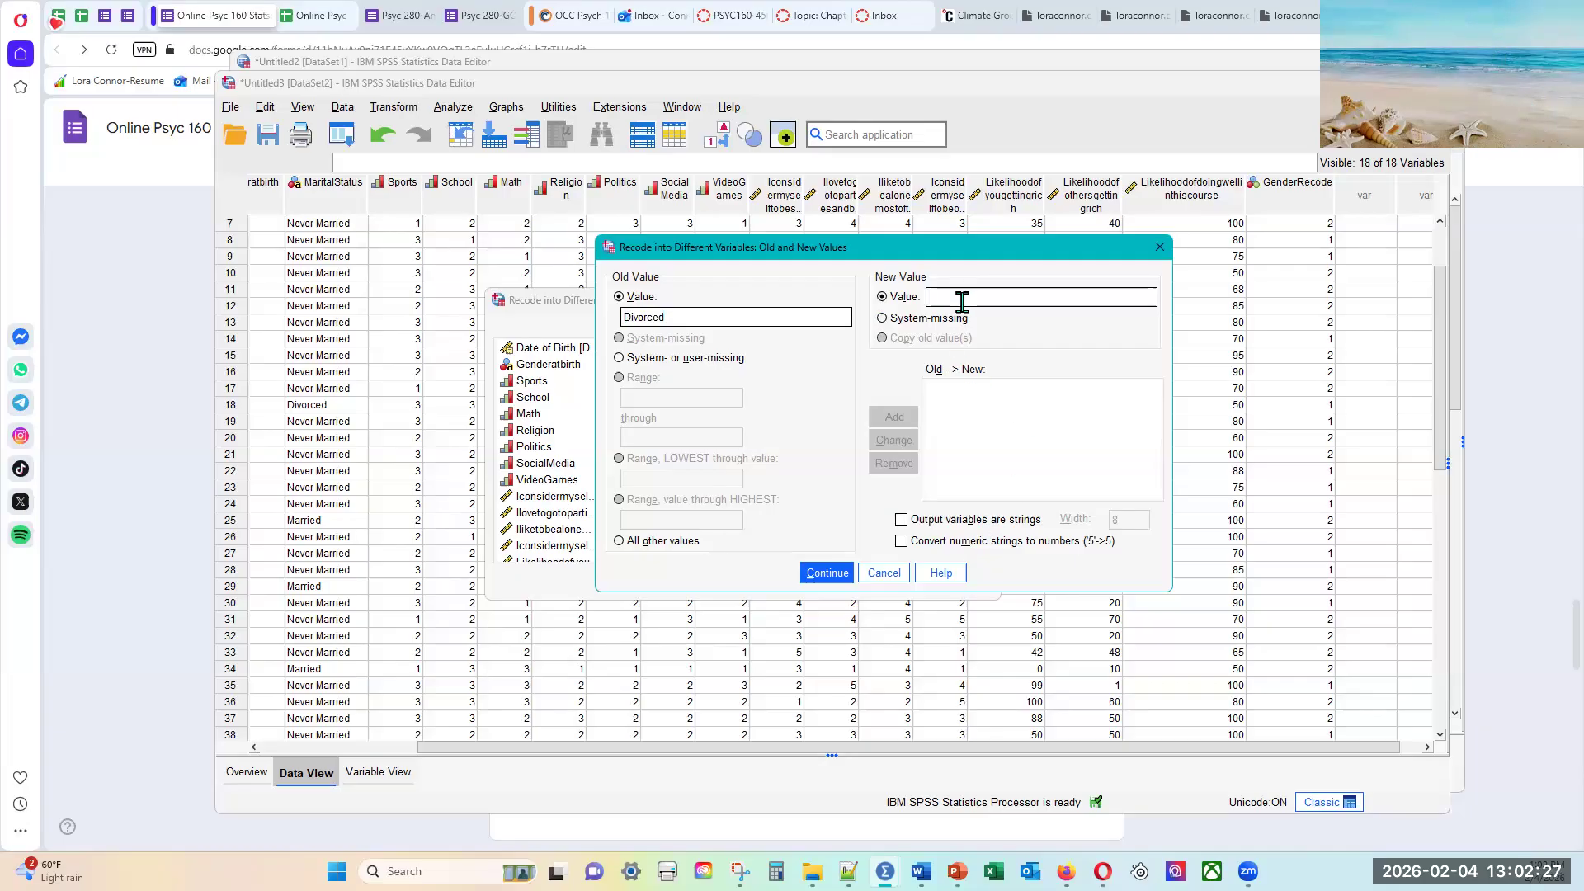
type("1")
left_click(894, 417)
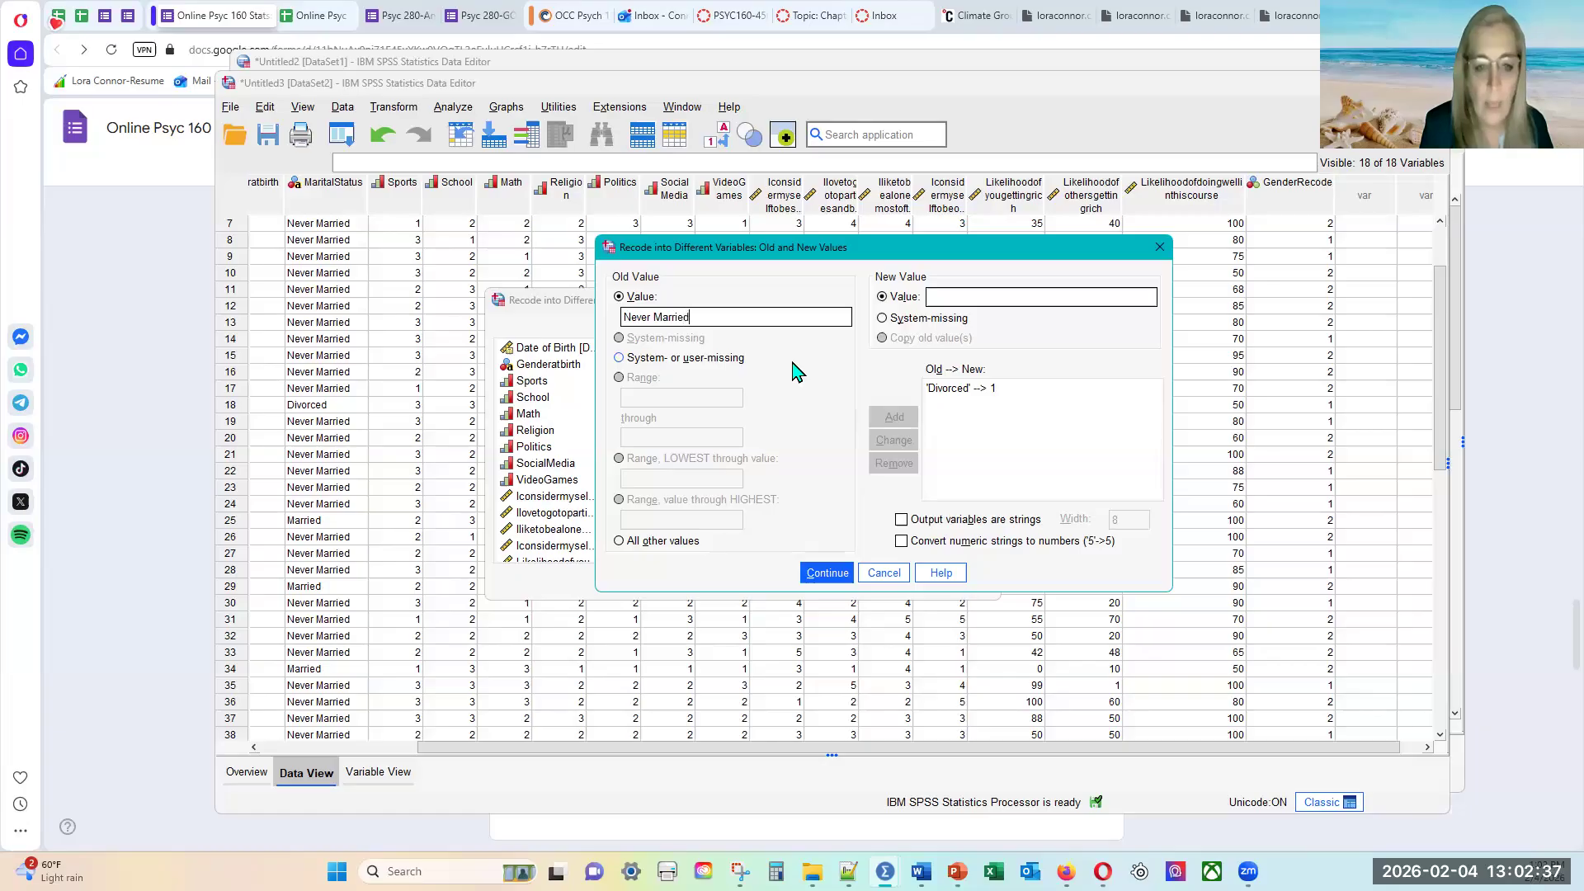
- Add the recode mappings Never Married to 2 and Married to 3
left_click(967, 297)
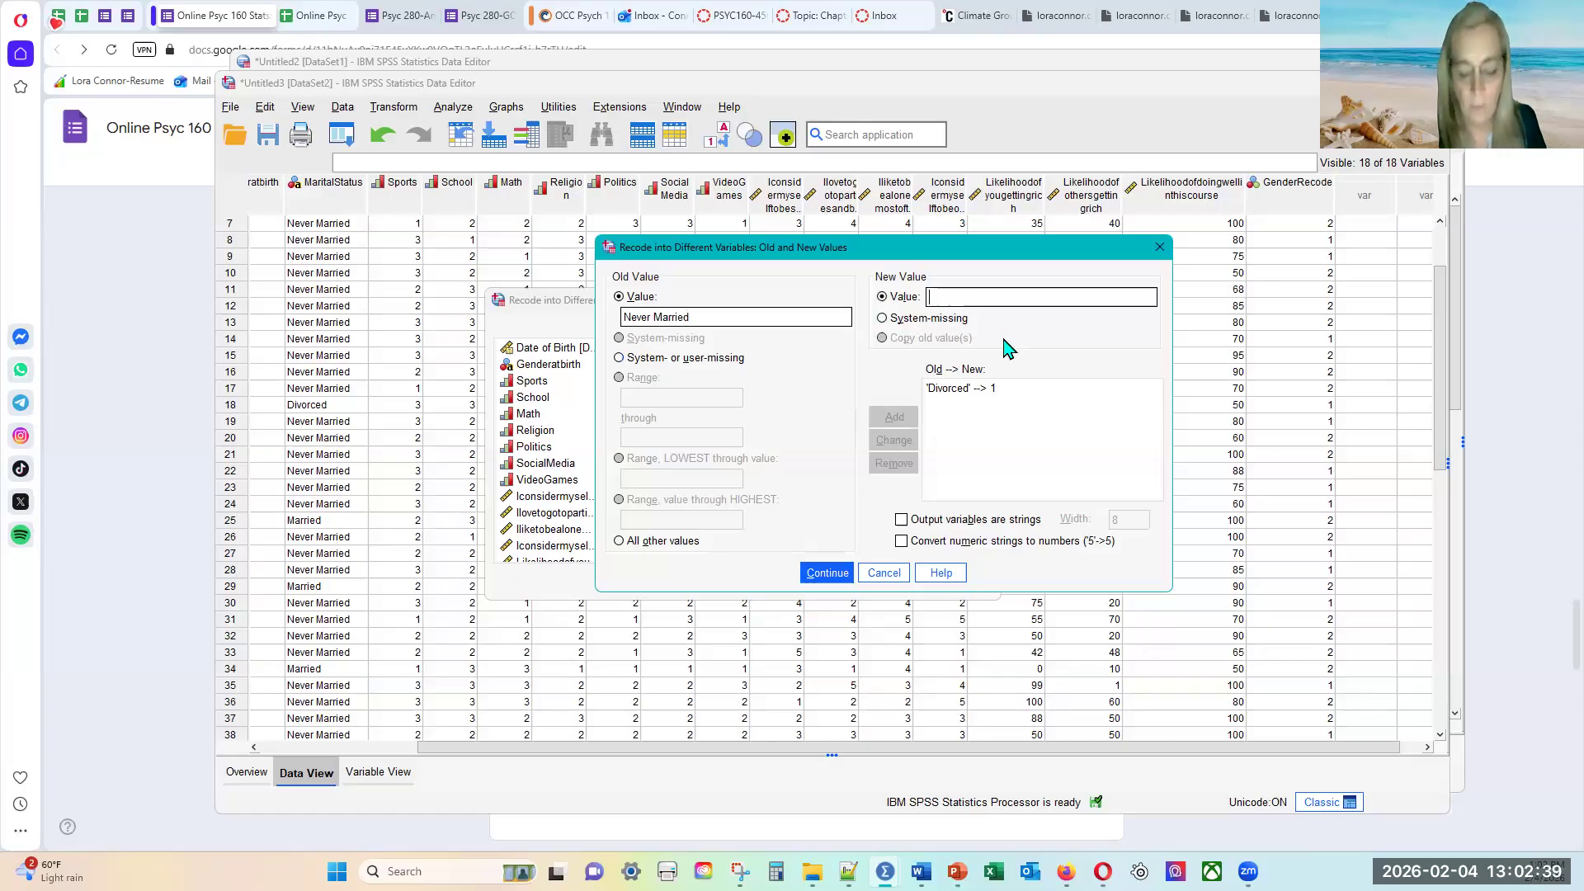
type("2")
left_click(895, 418)
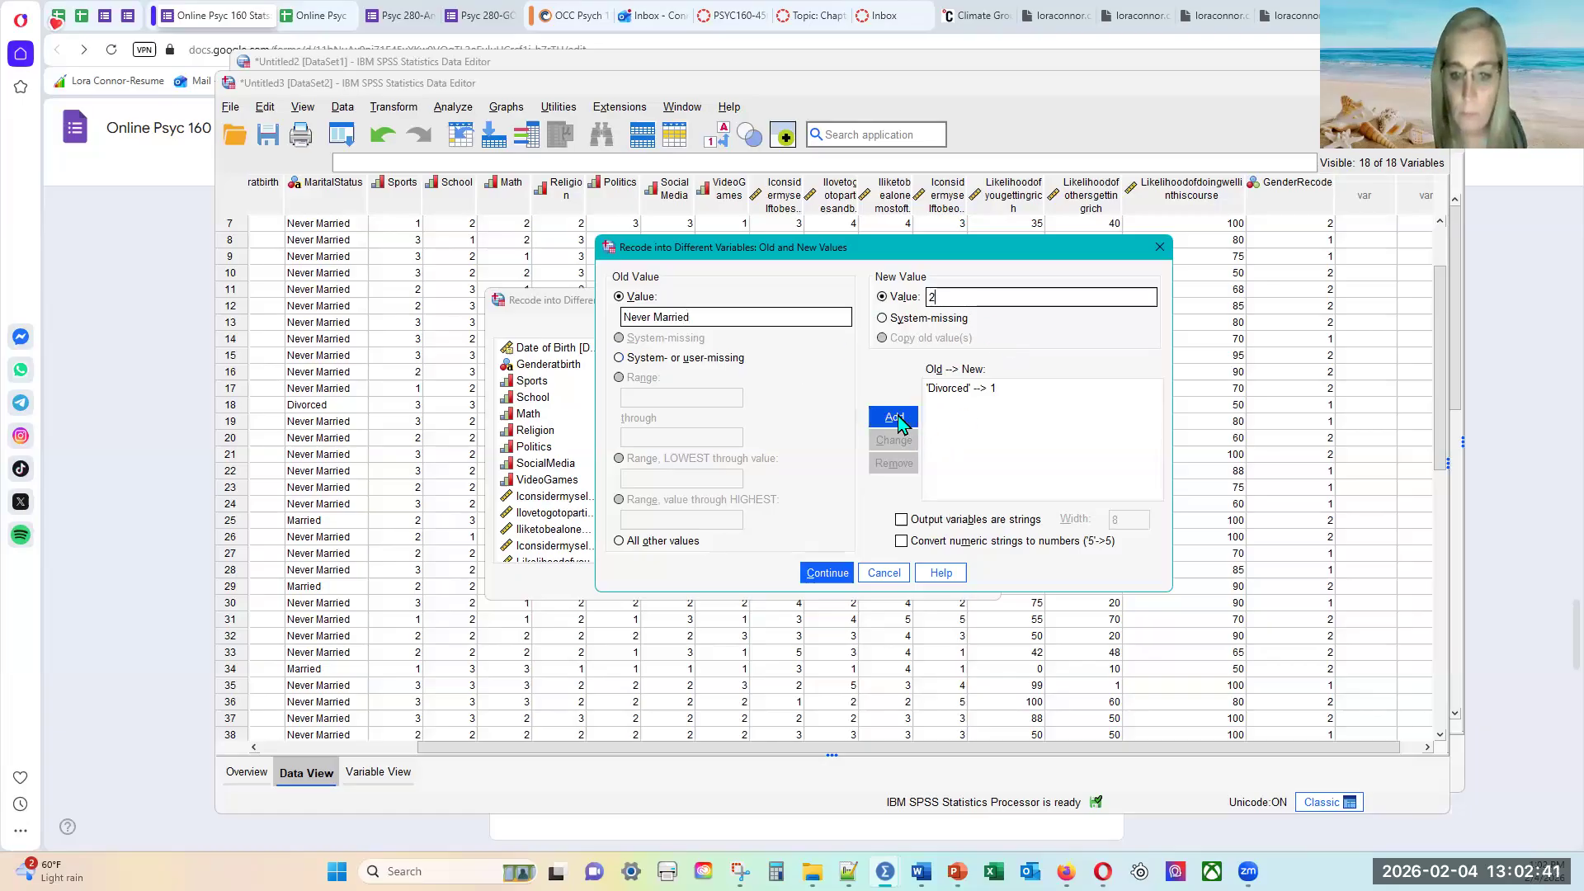
left_click(722, 318)
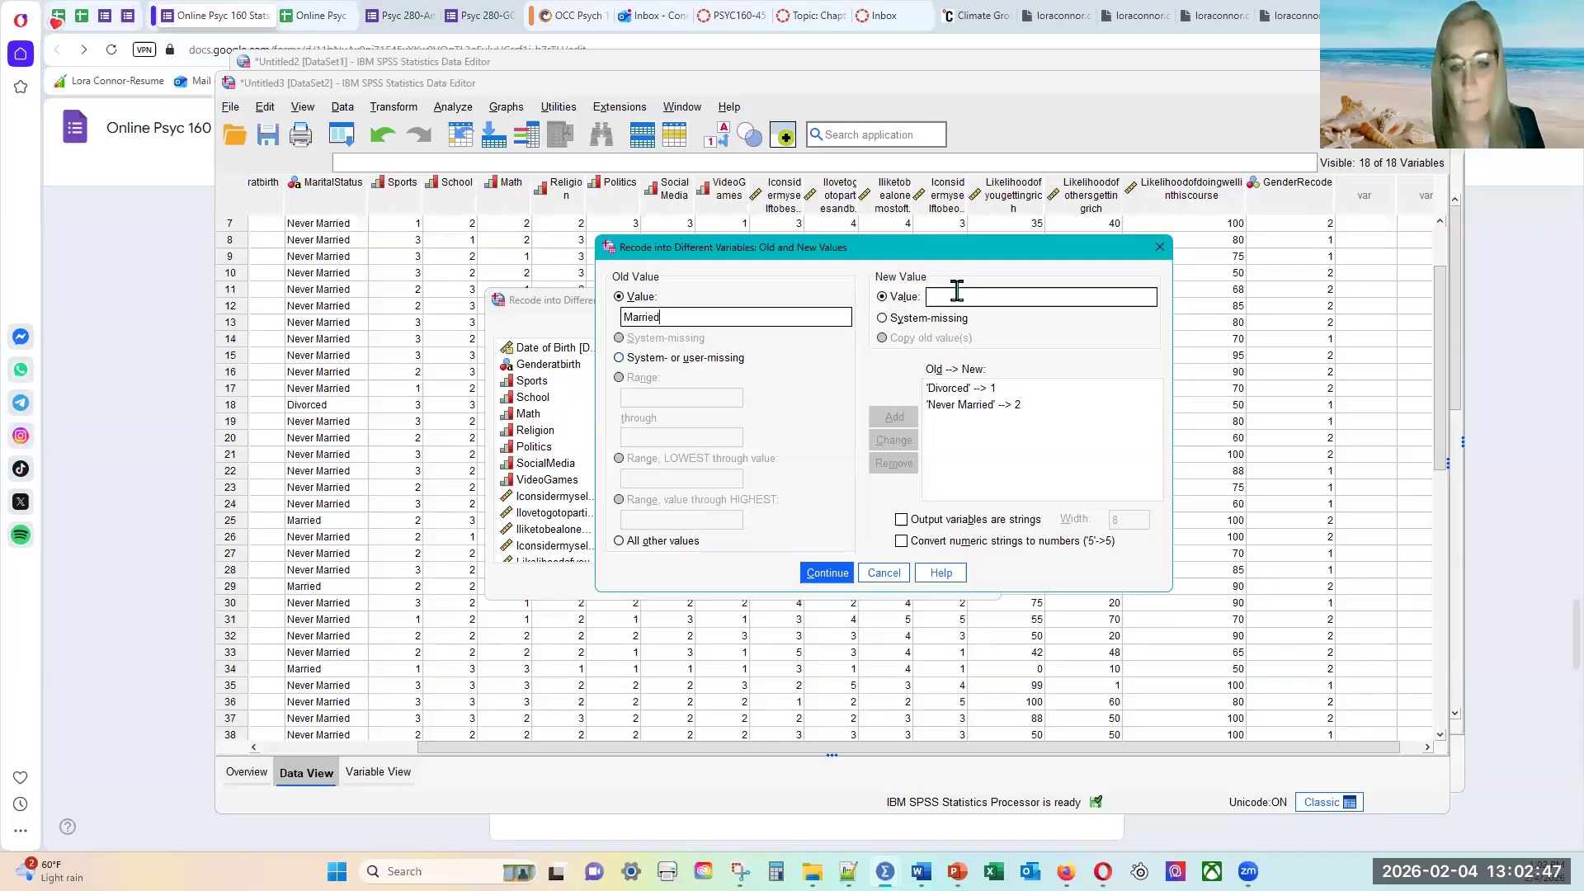
type("3")
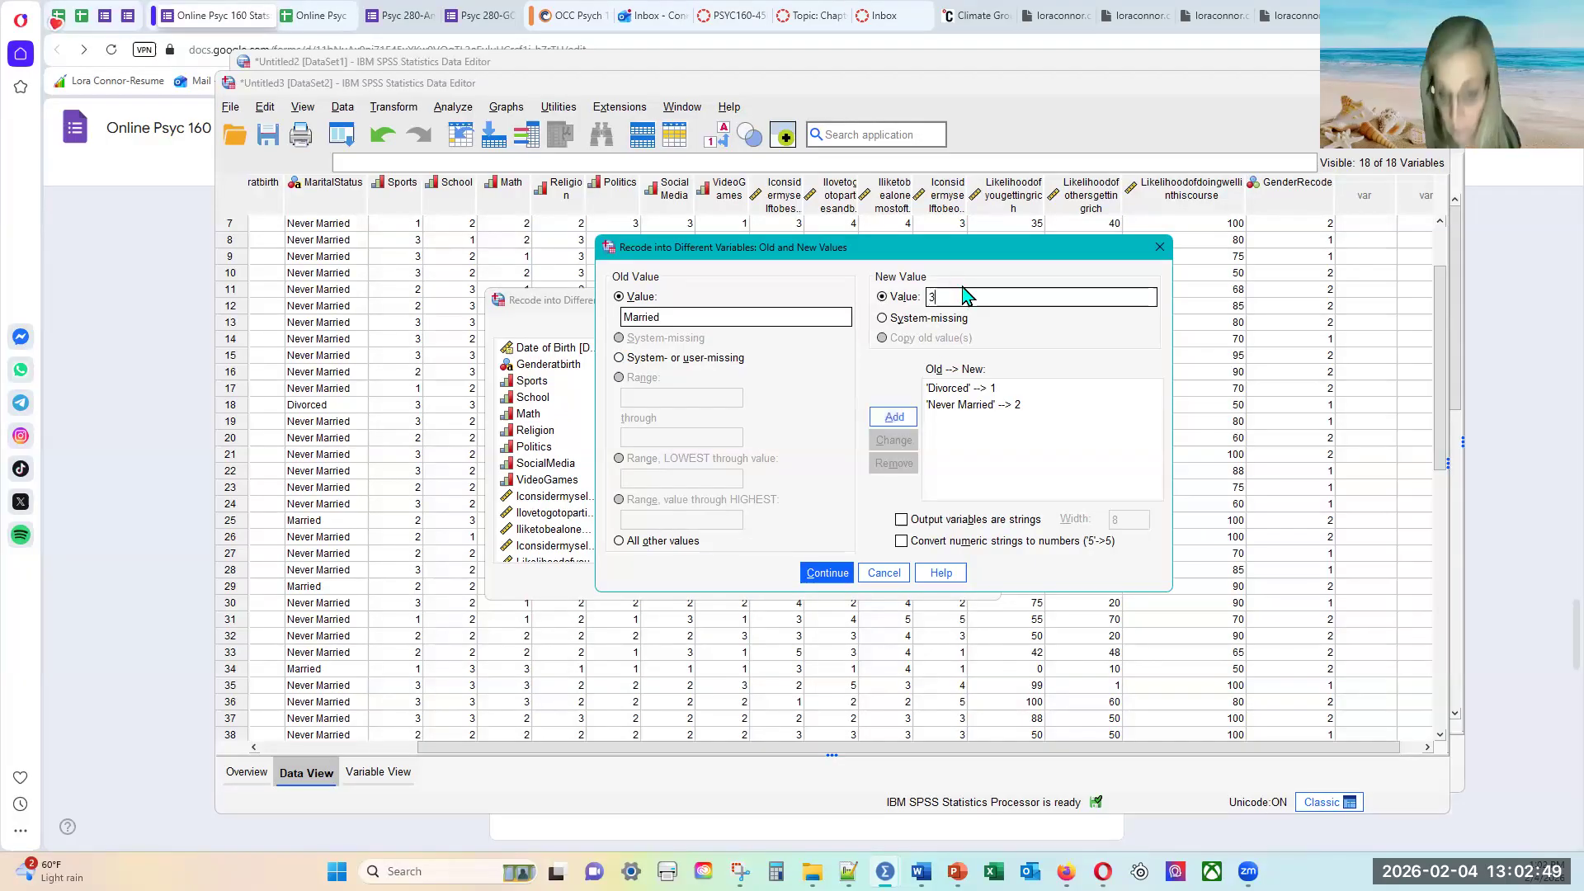
left_click(894, 418)
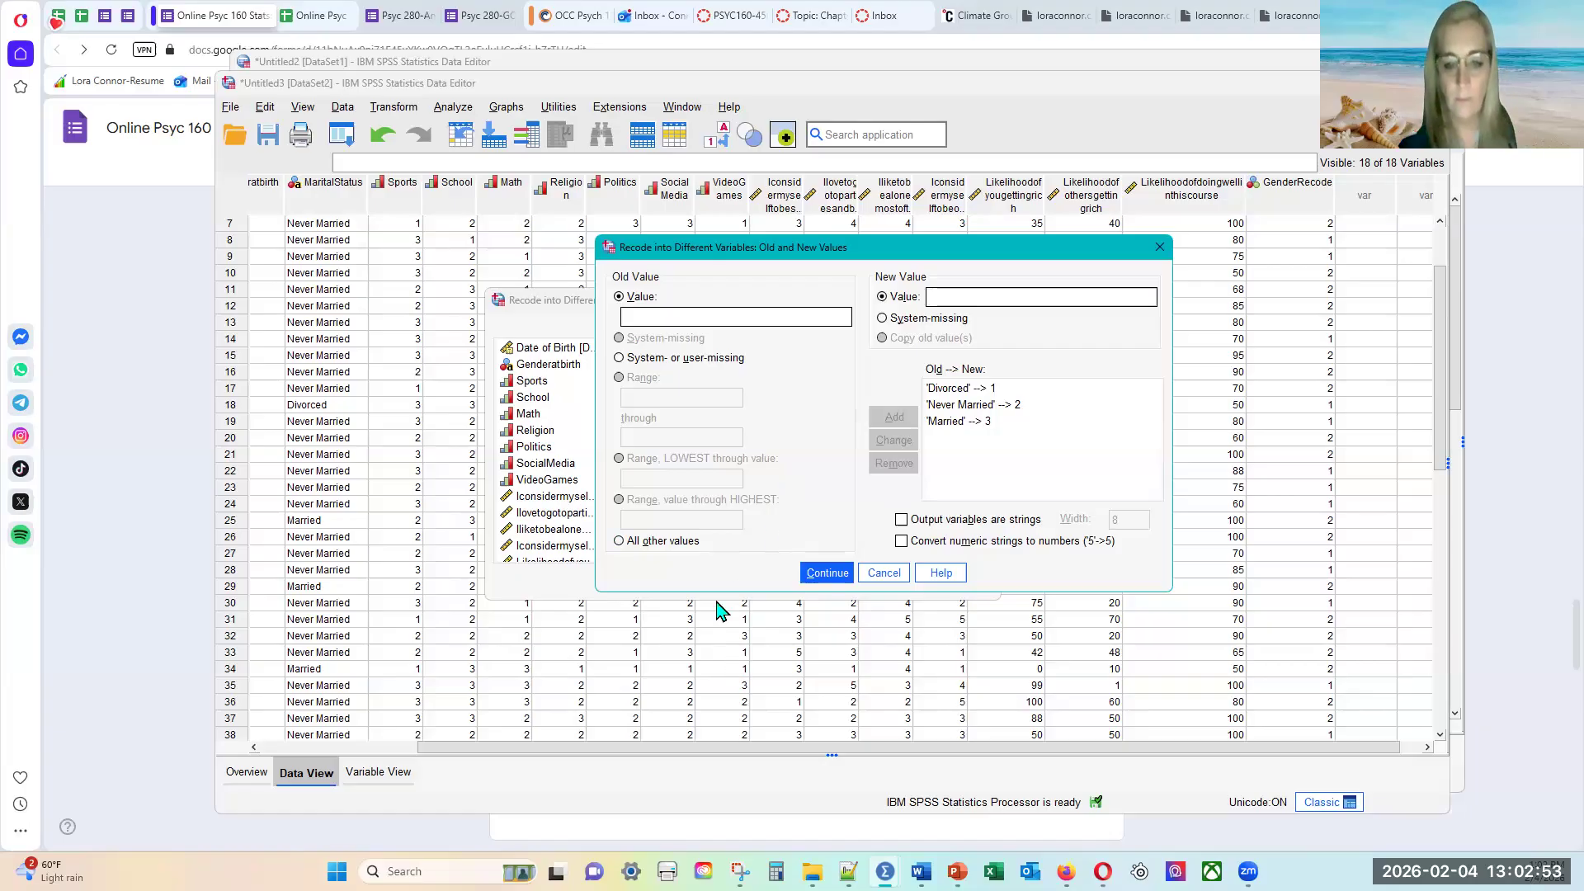
- Run the marital status recode and bring the MaritialStatusRecode column into view in the dataset
left_click(826, 573)
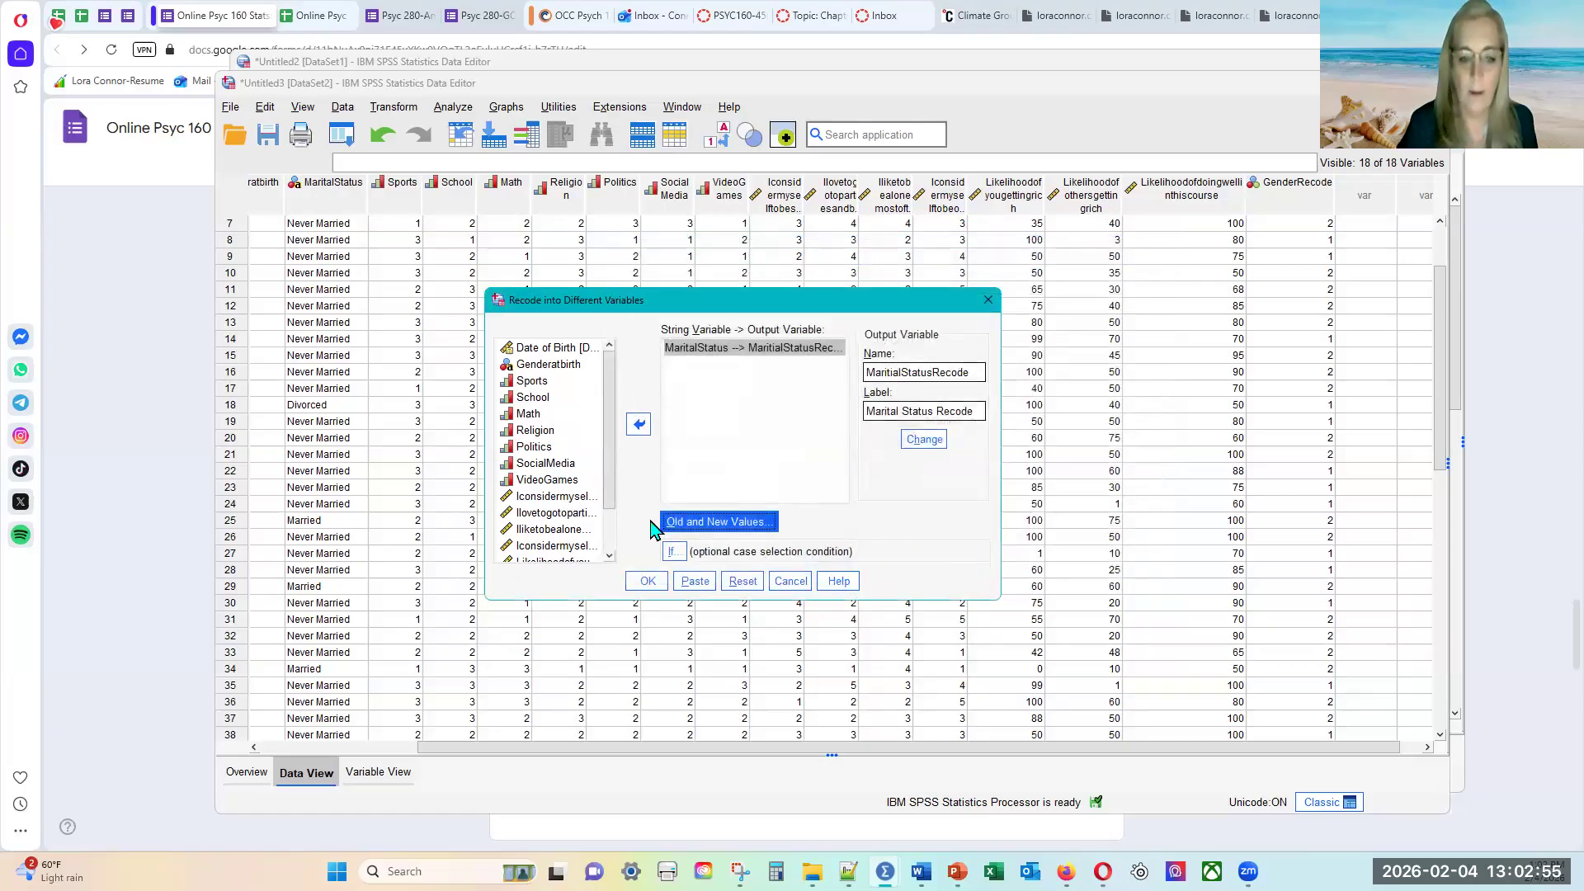
left_click(648, 581)
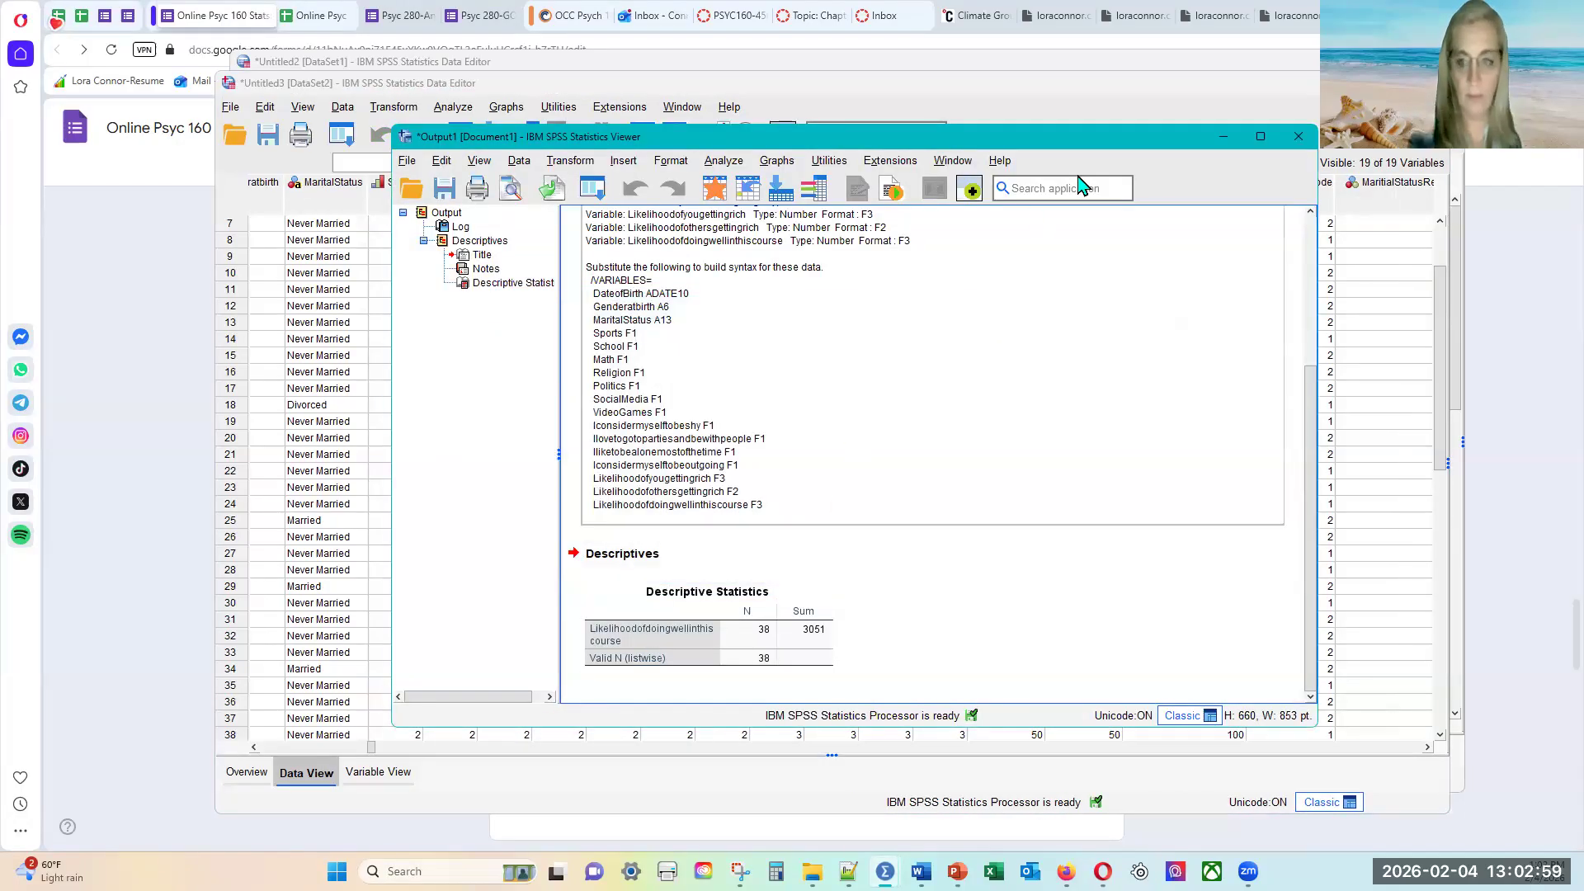
left_click(1225, 137)
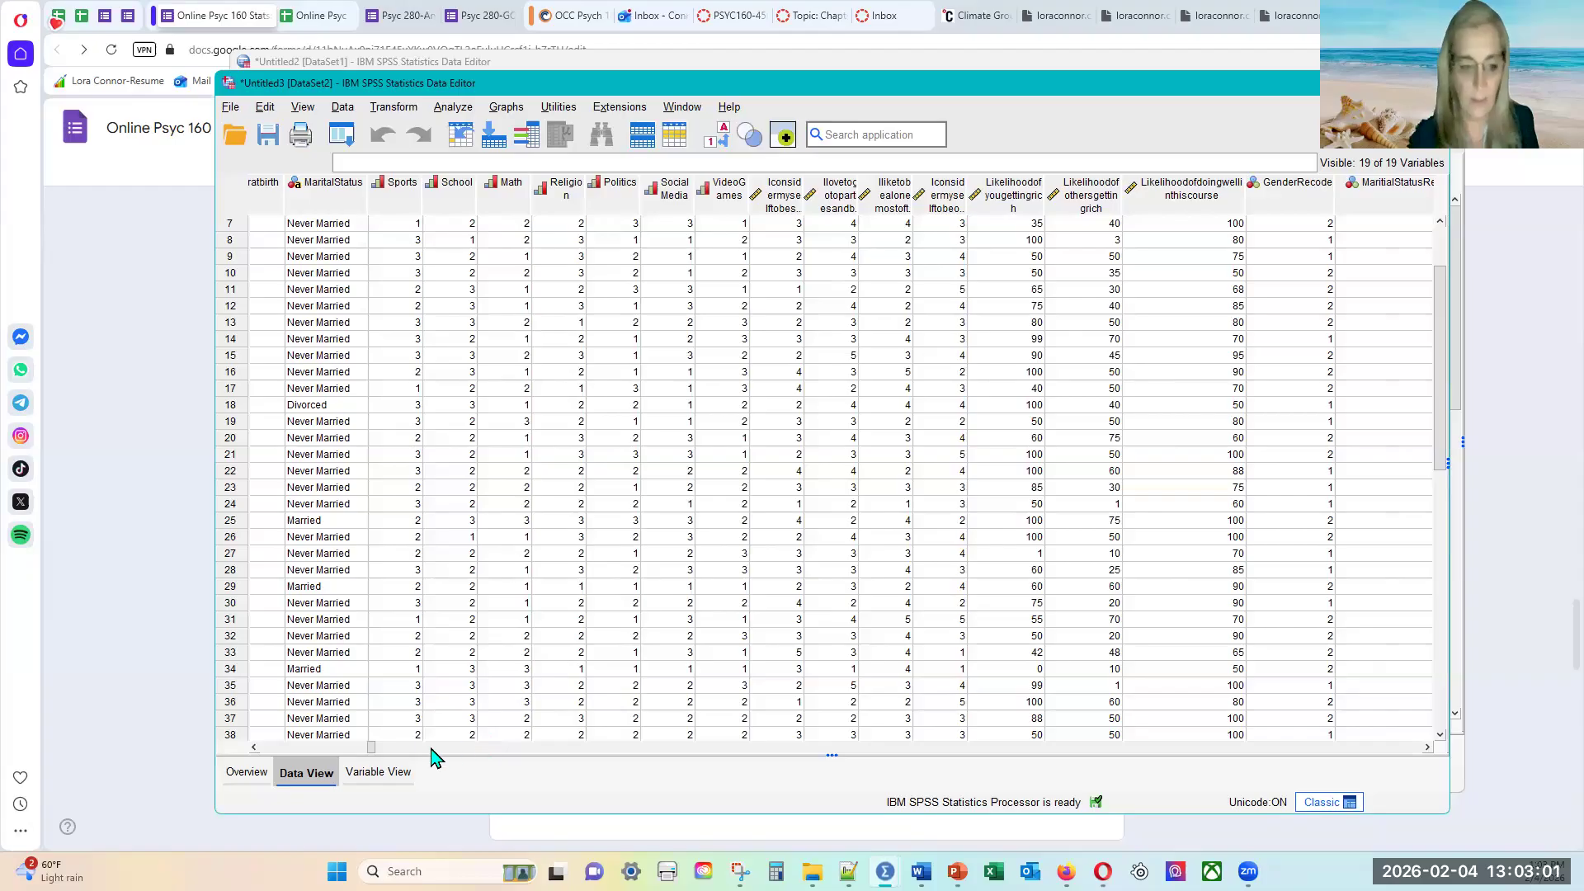
left_click_drag(376, 751, 934, 712)
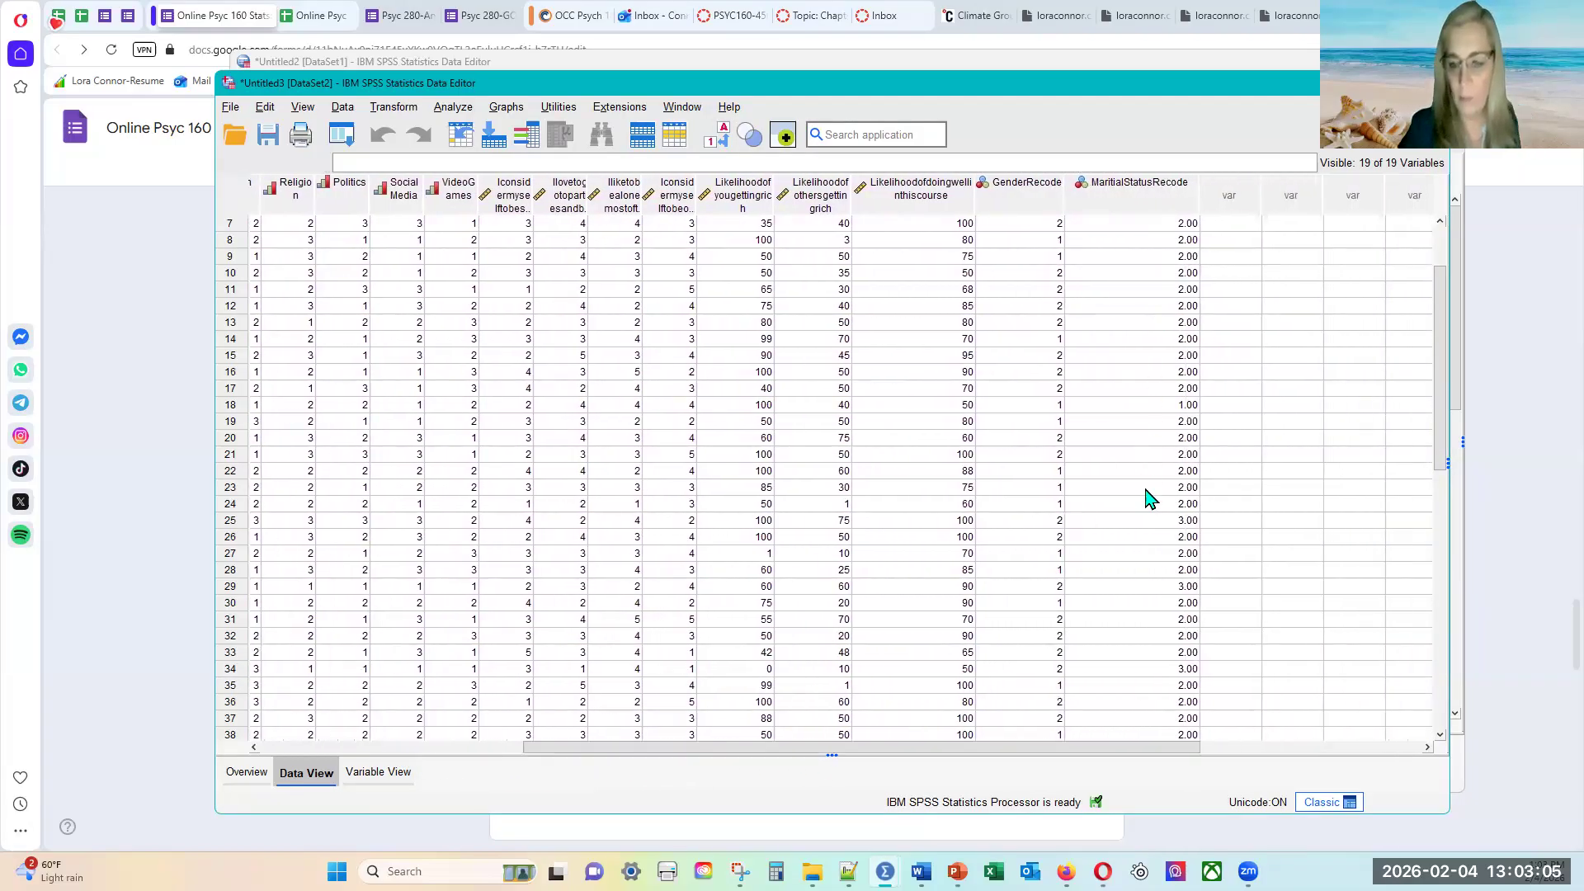
- Set the decimals of the MaritialStatusRecode variable to 0 in its variable definition
left_click(378, 774)
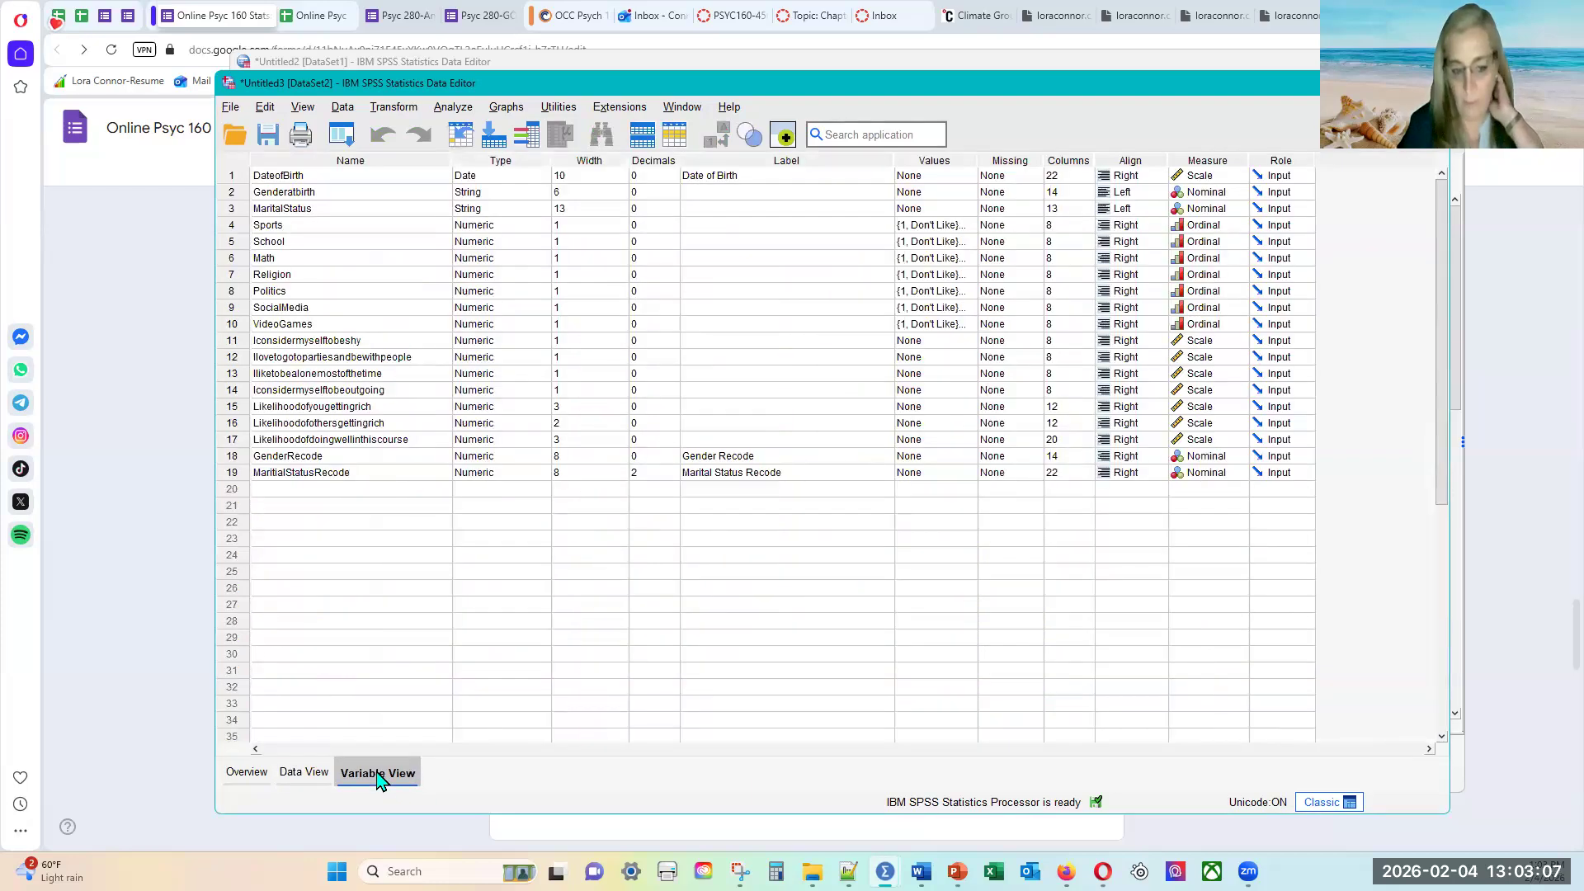
left_click(670, 474)
left_click(674, 477)
left_click(674, 476)
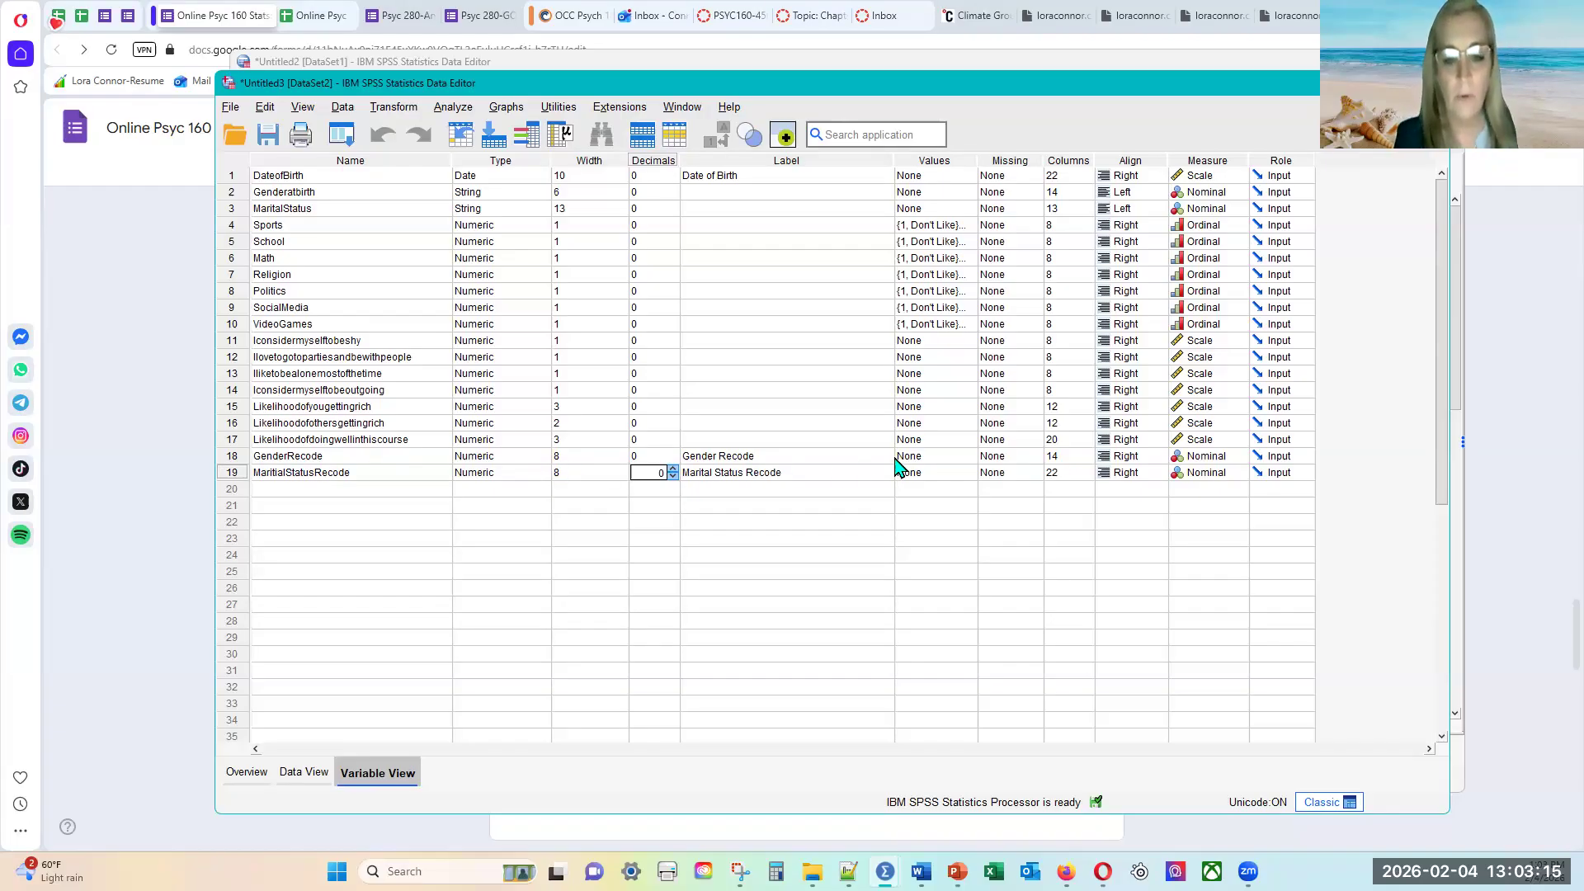
- Add a value label to MaritialStatusRecode that assigns Divorced to the value 1
left_click(974, 472)
left_click(975, 472)
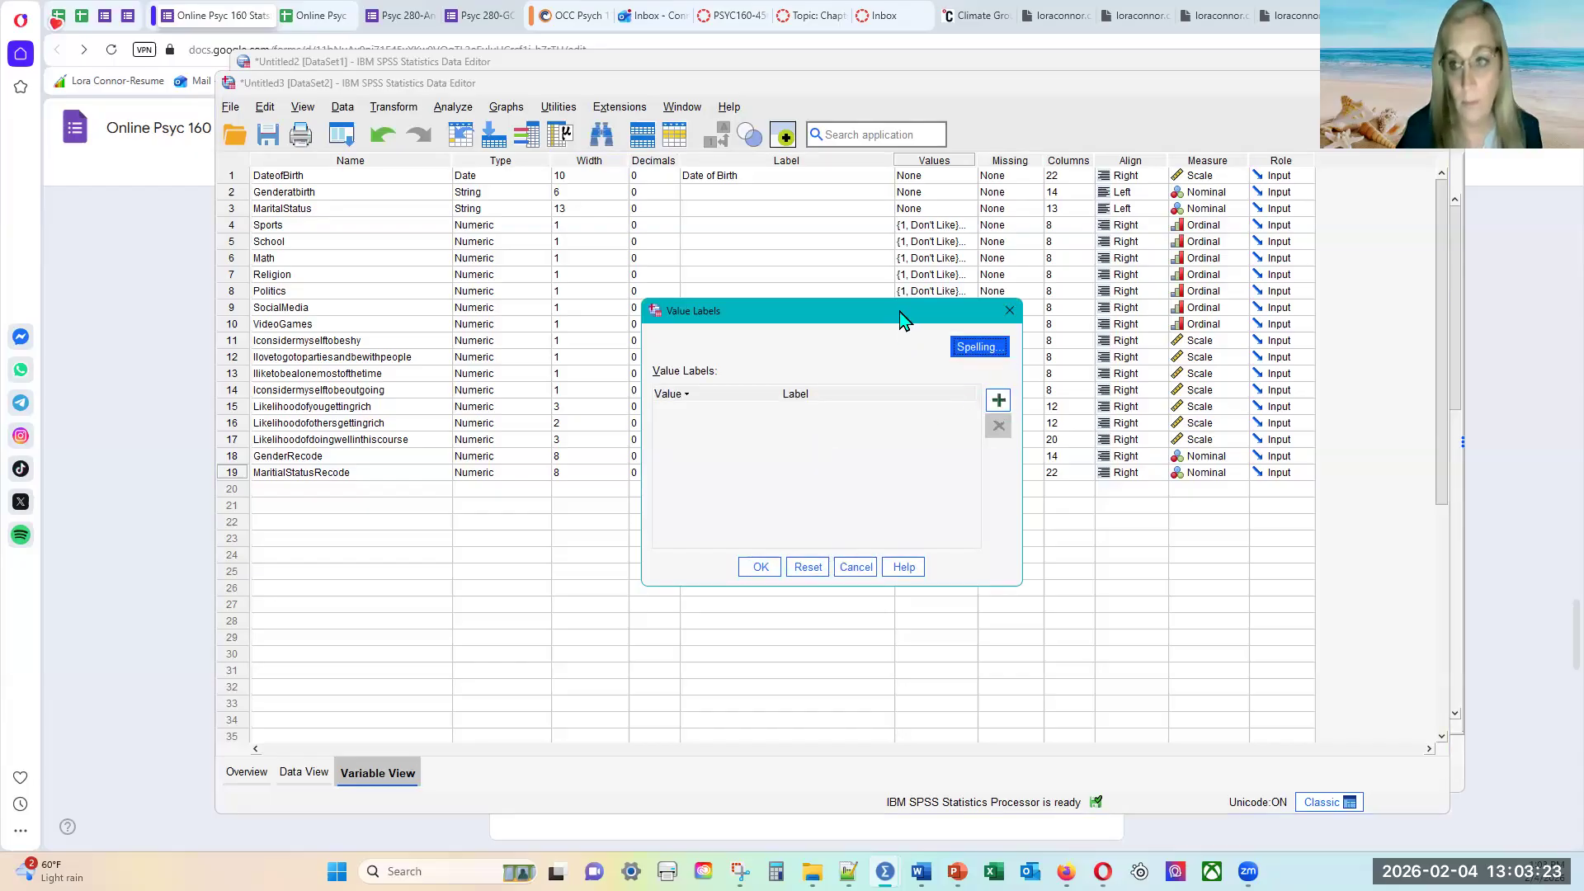
left_click_drag(901, 312, 977, 302)
left_click(1073, 390)
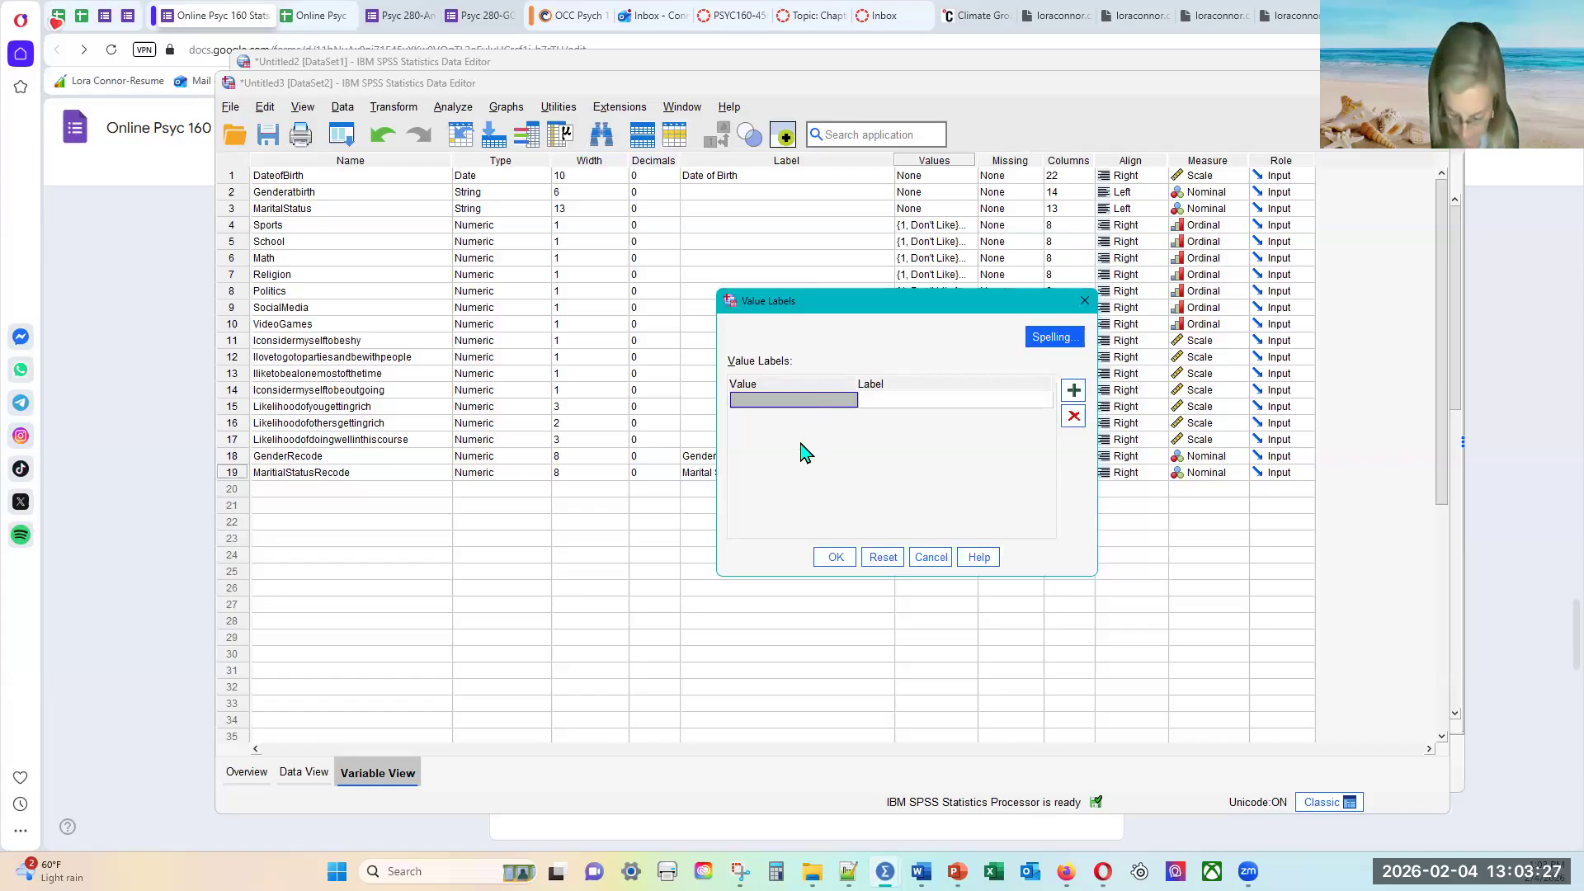
type("1")
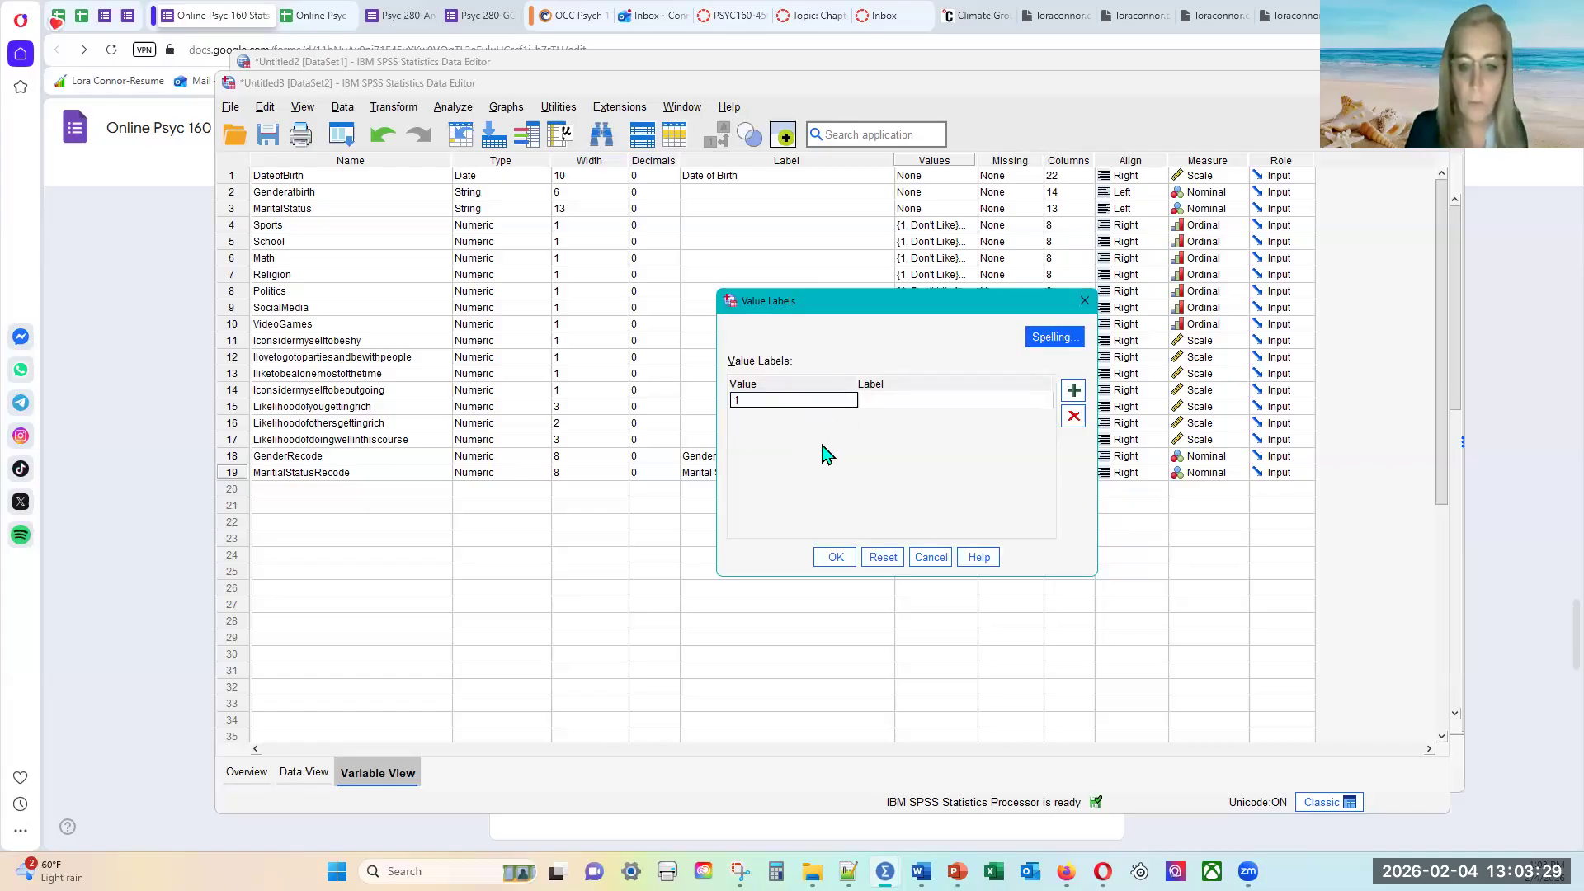
left_click(879, 402)
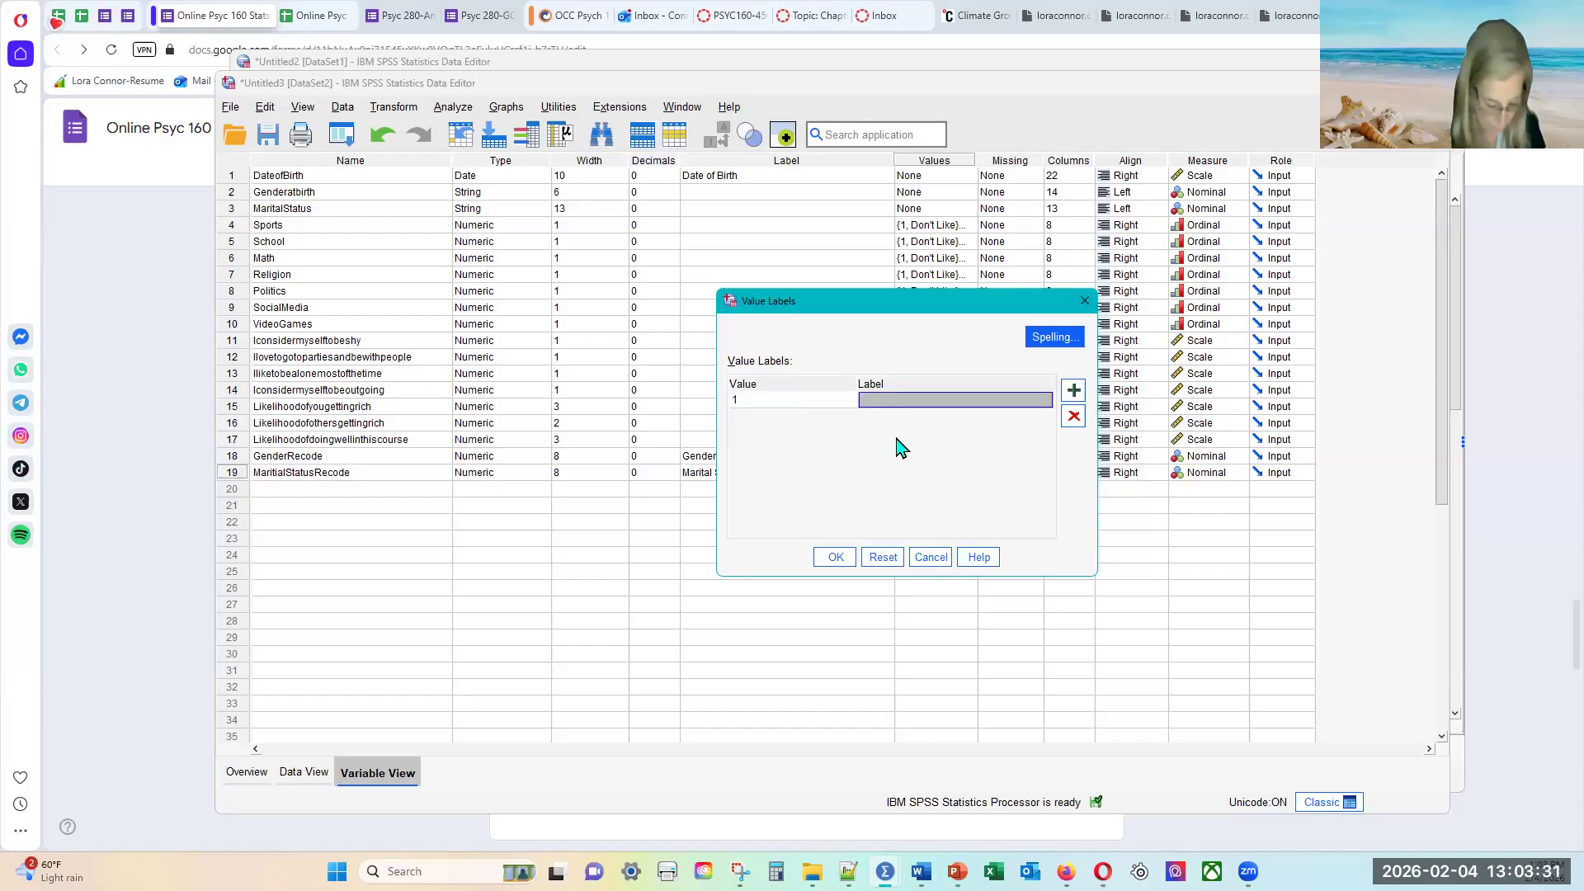
type("Divorced")
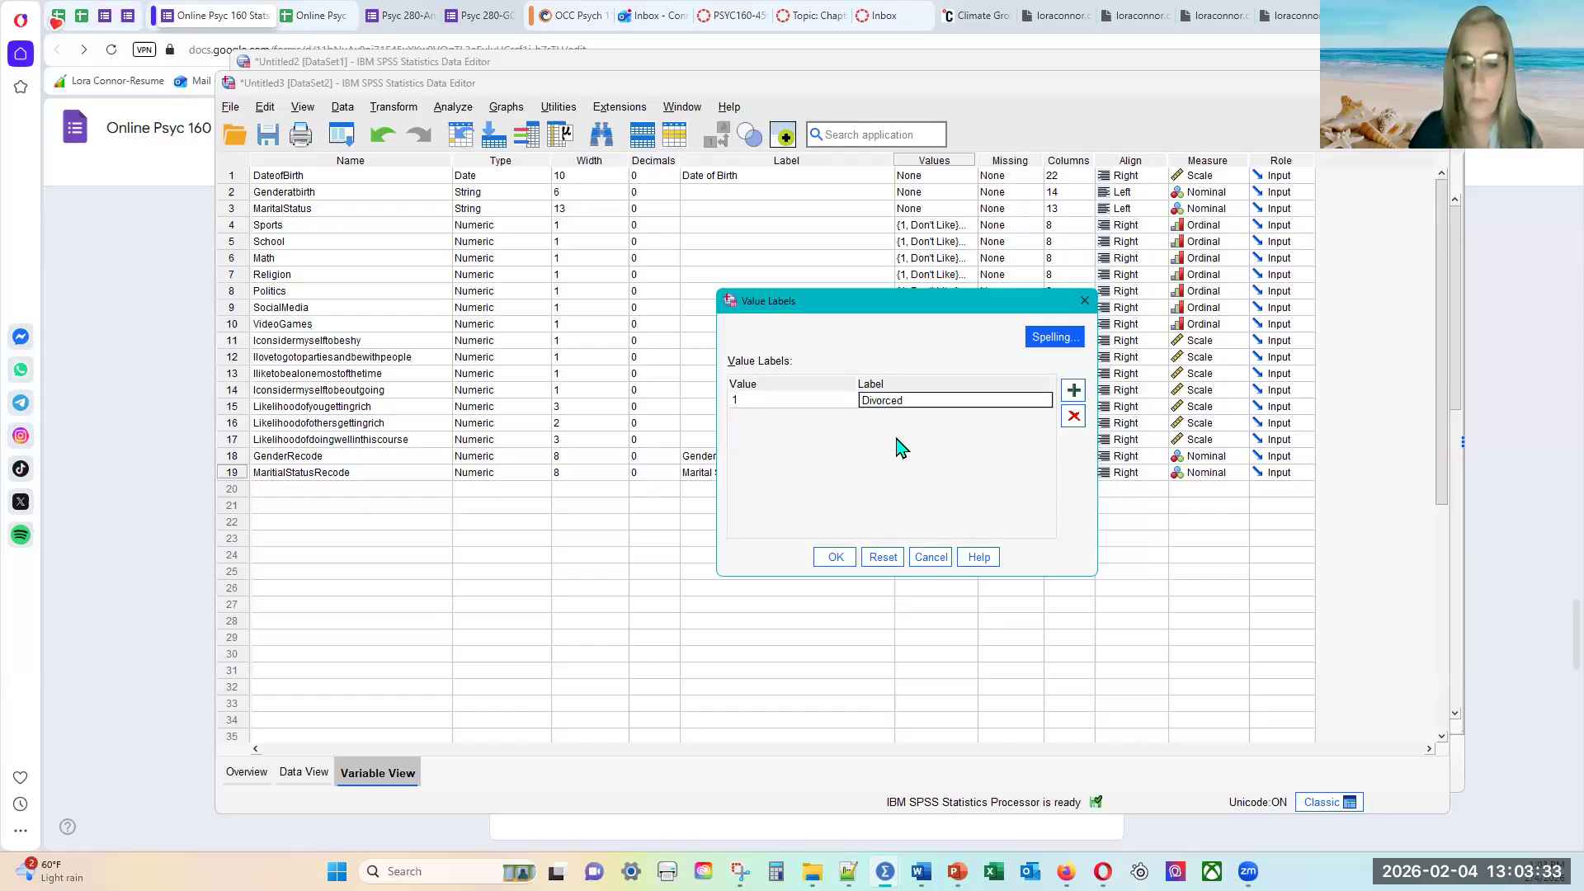
- Label value 2 as Never Married and value 3 as Married for MaritialStatusRecode, and apply the labels
left_click(1073, 390)
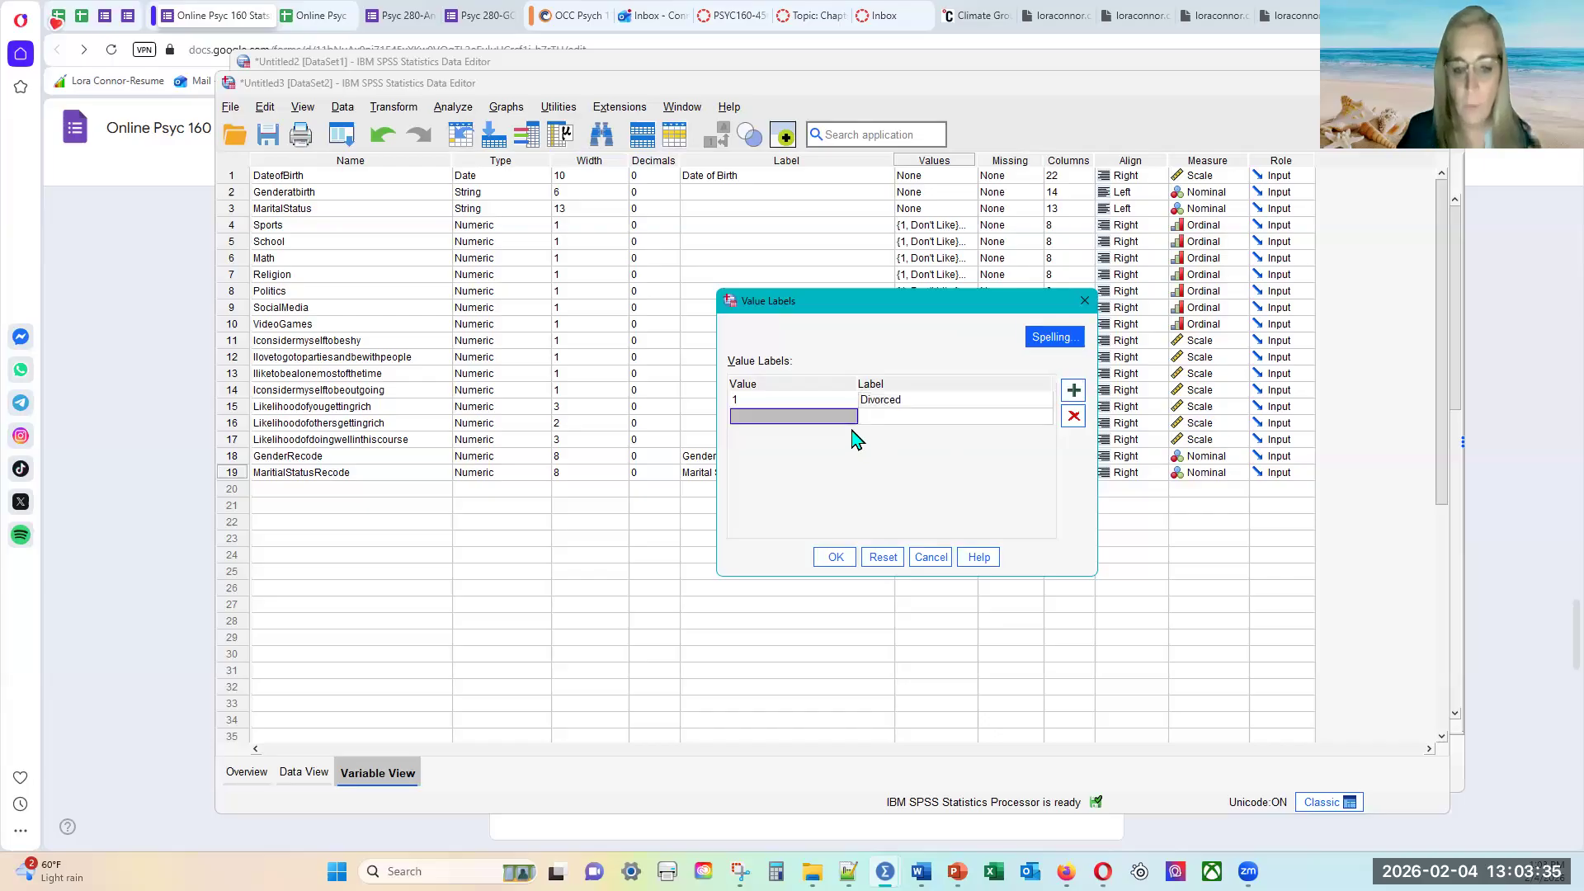
type("2")
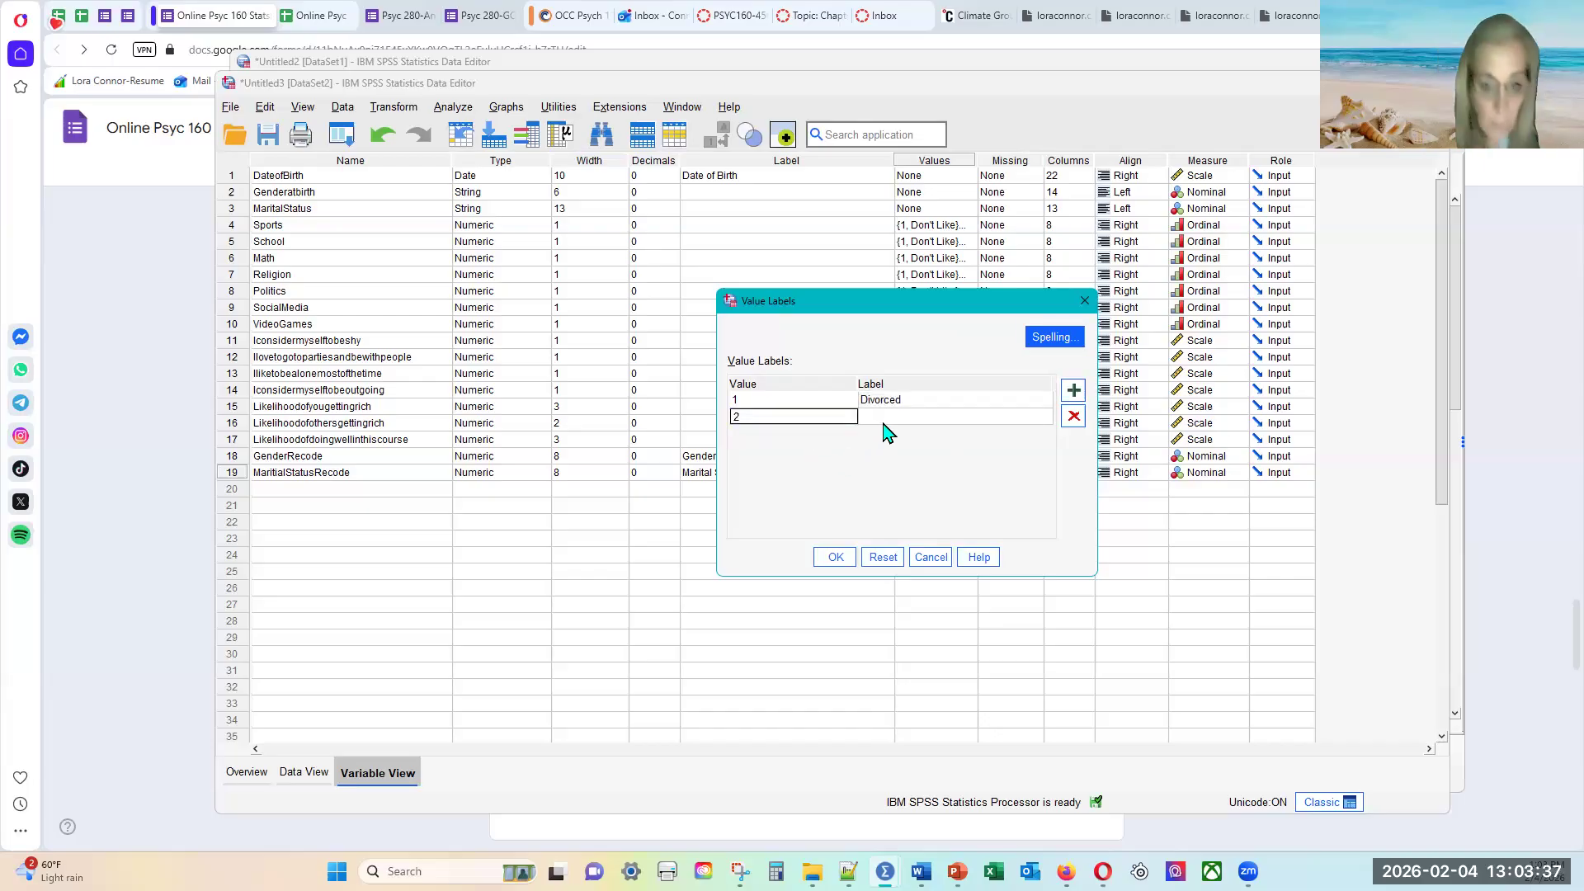
left_click(890, 420)
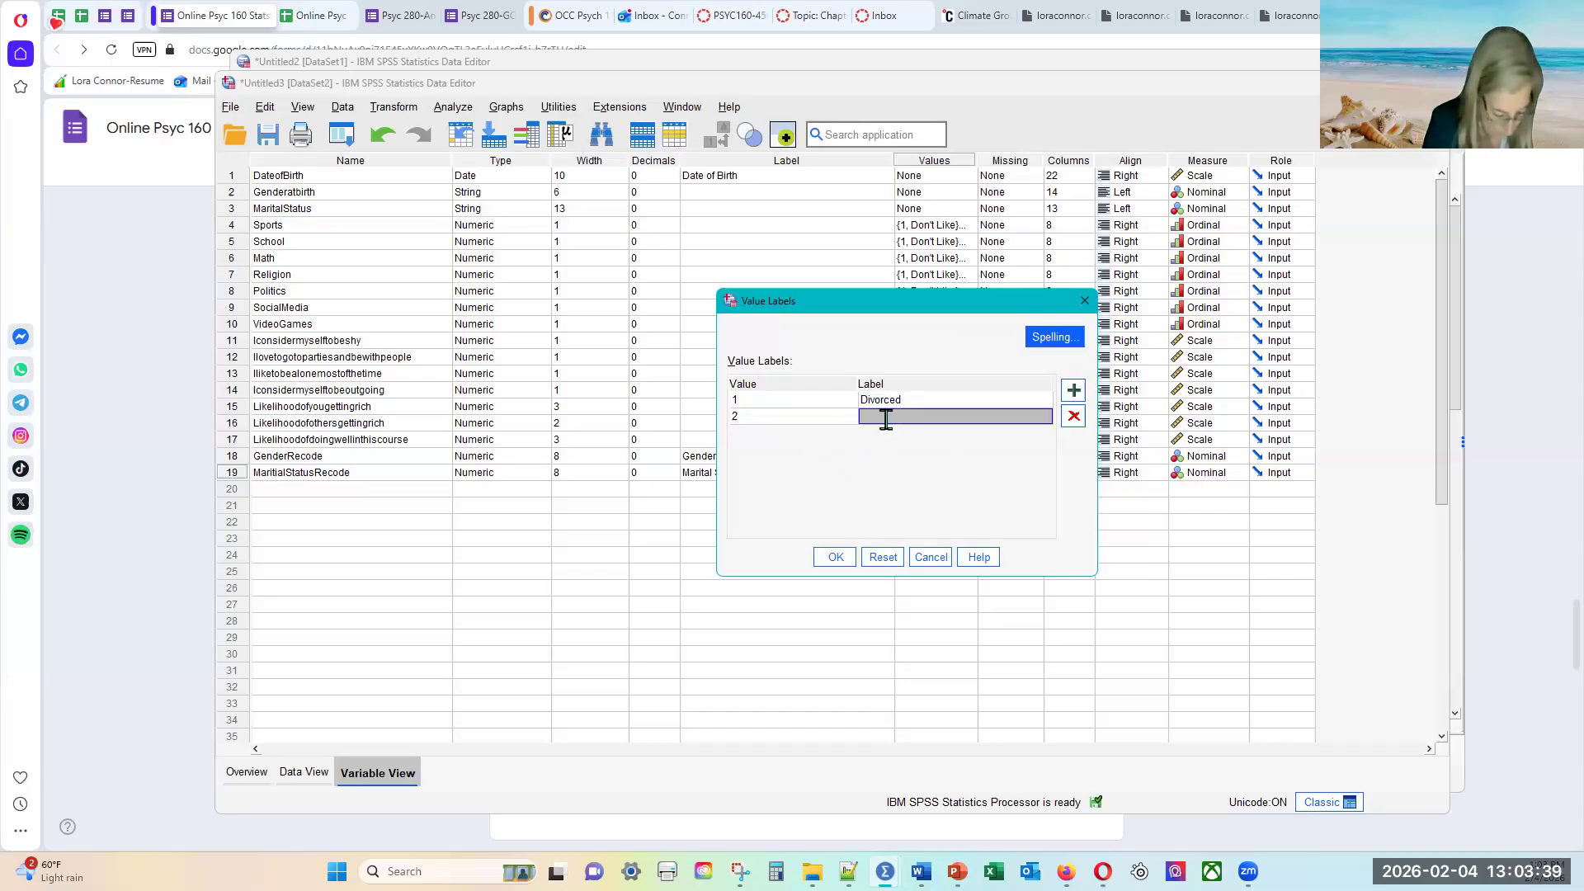
type("Never Married")
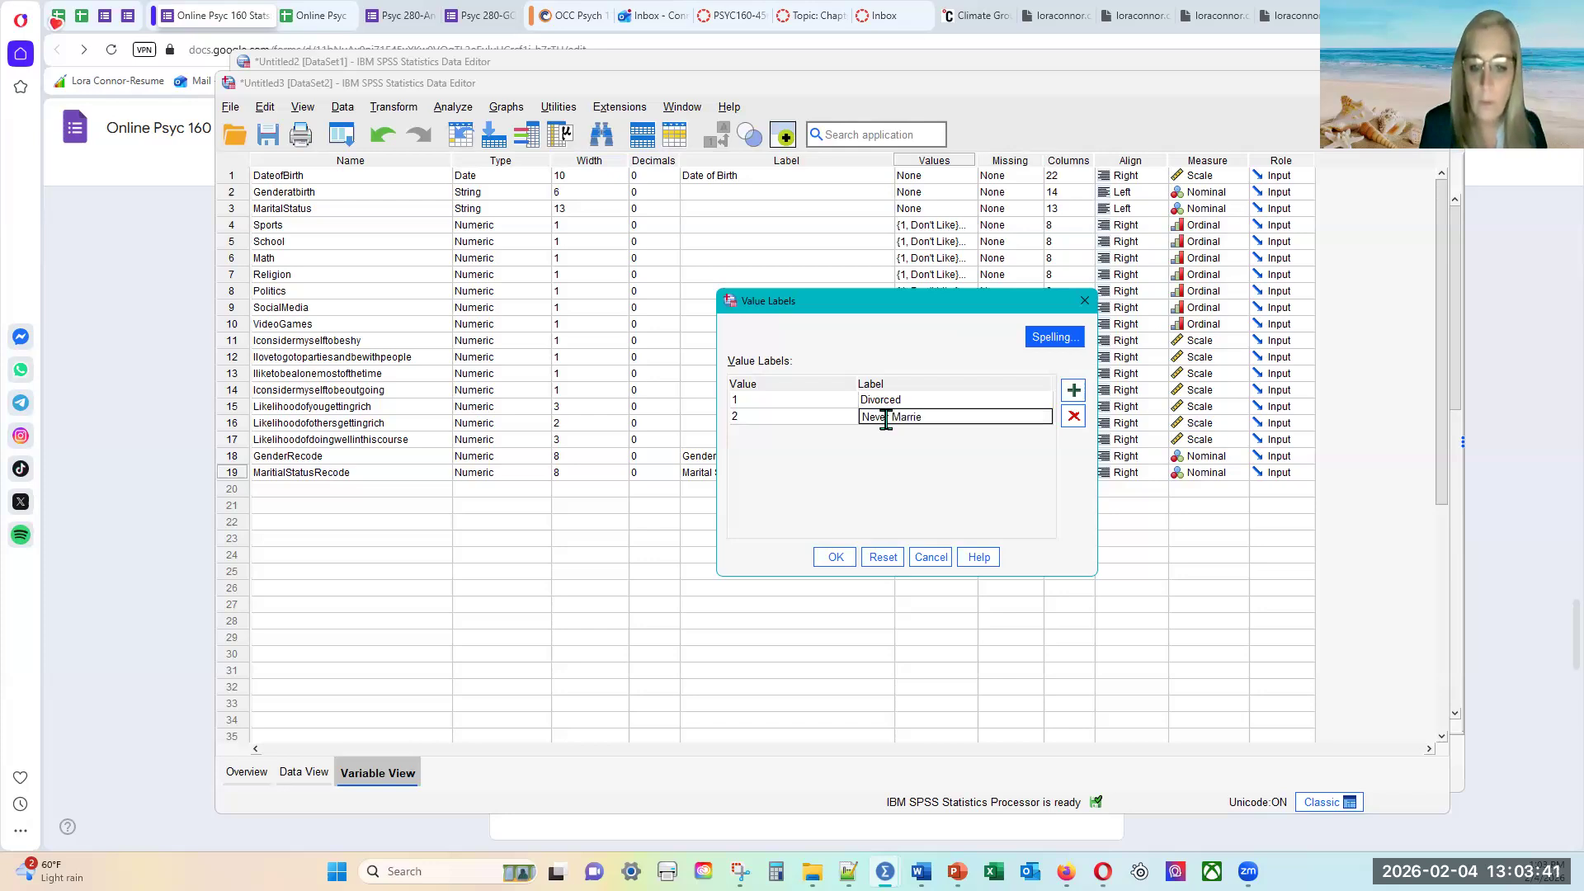
left_click(1074, 390)
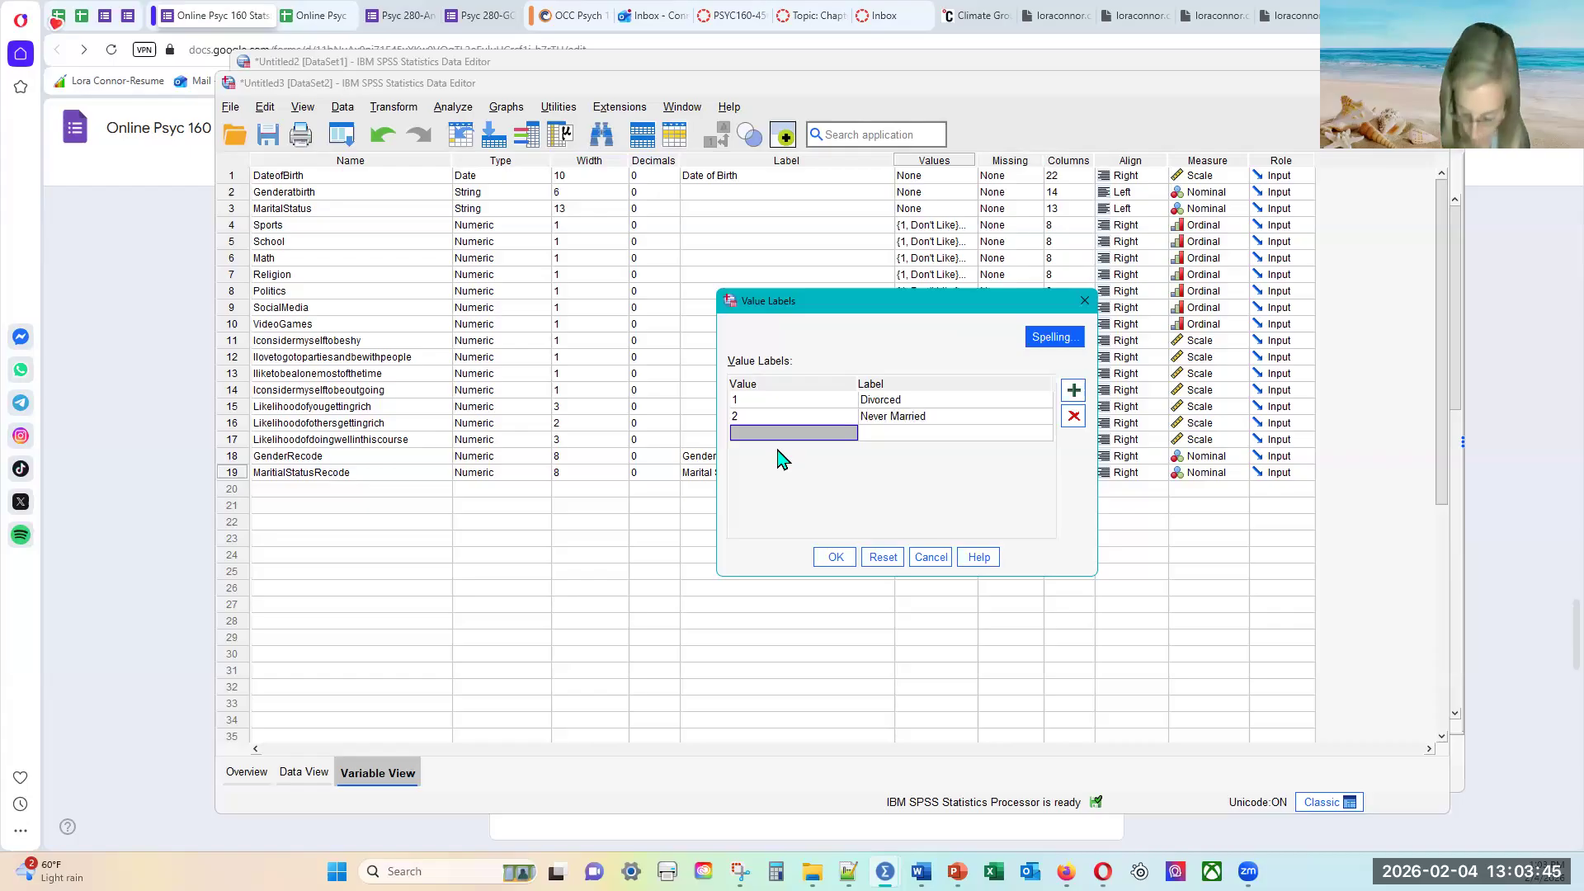
type("3")
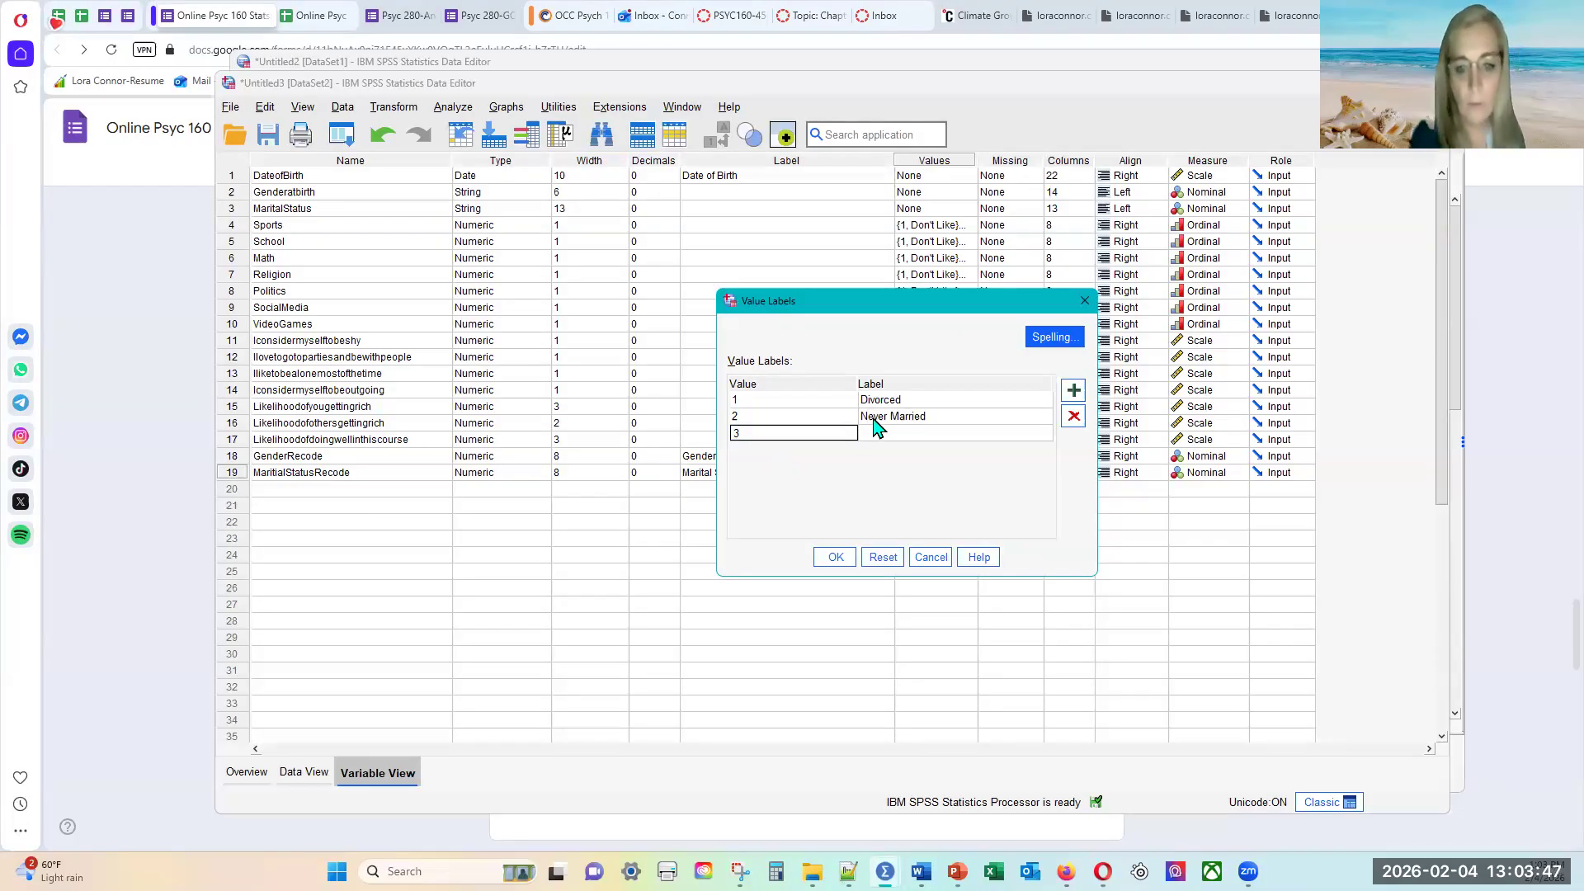
left_click(895, 436)
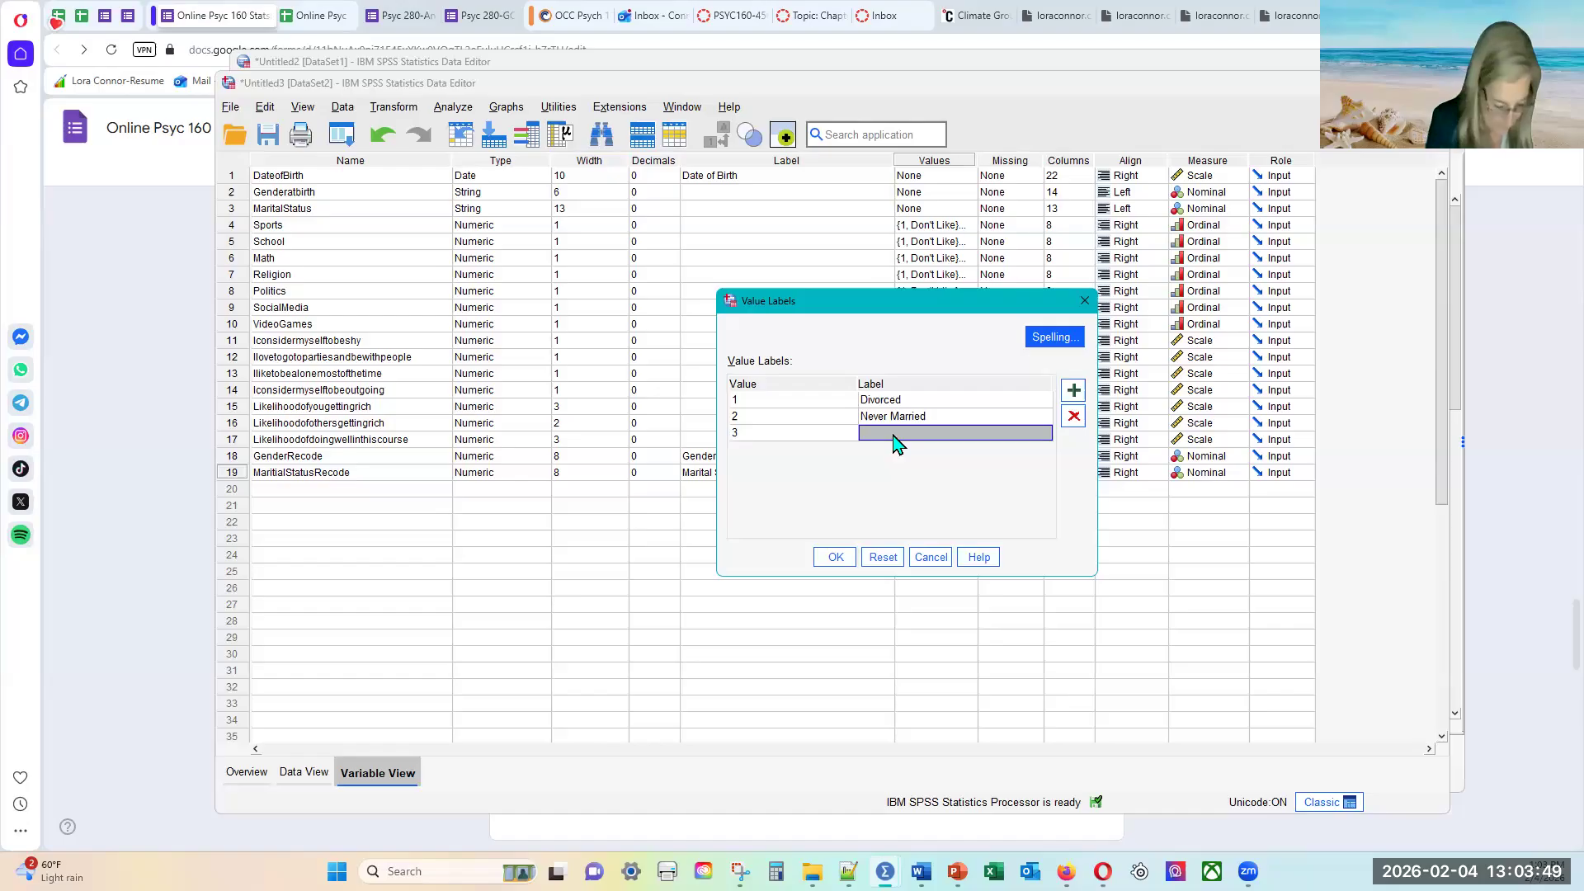
type("Married")
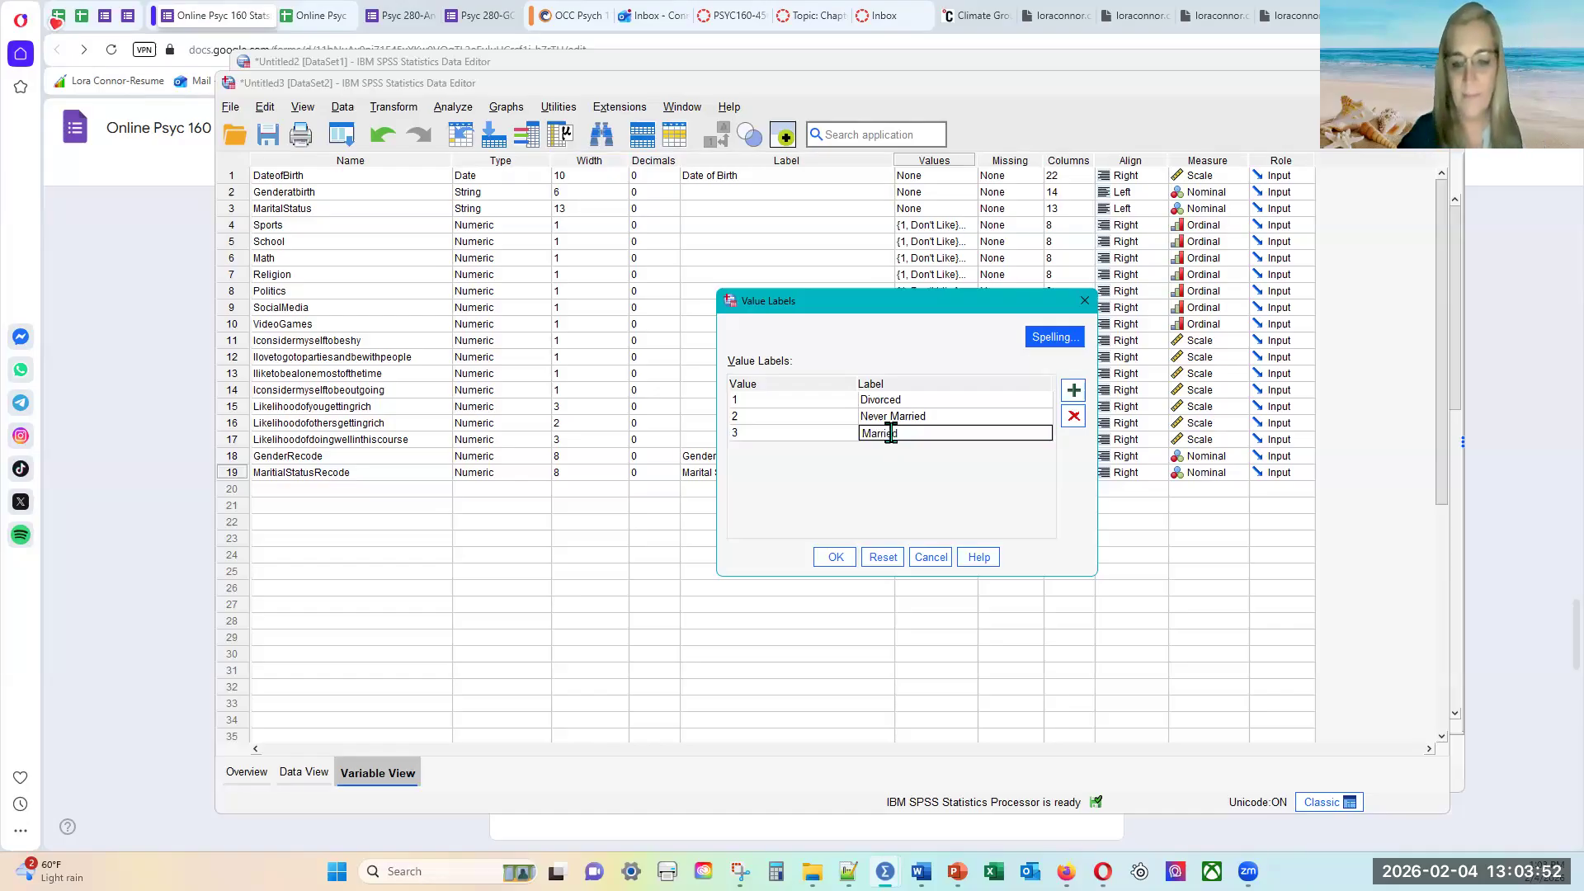
left_click(837, 561)
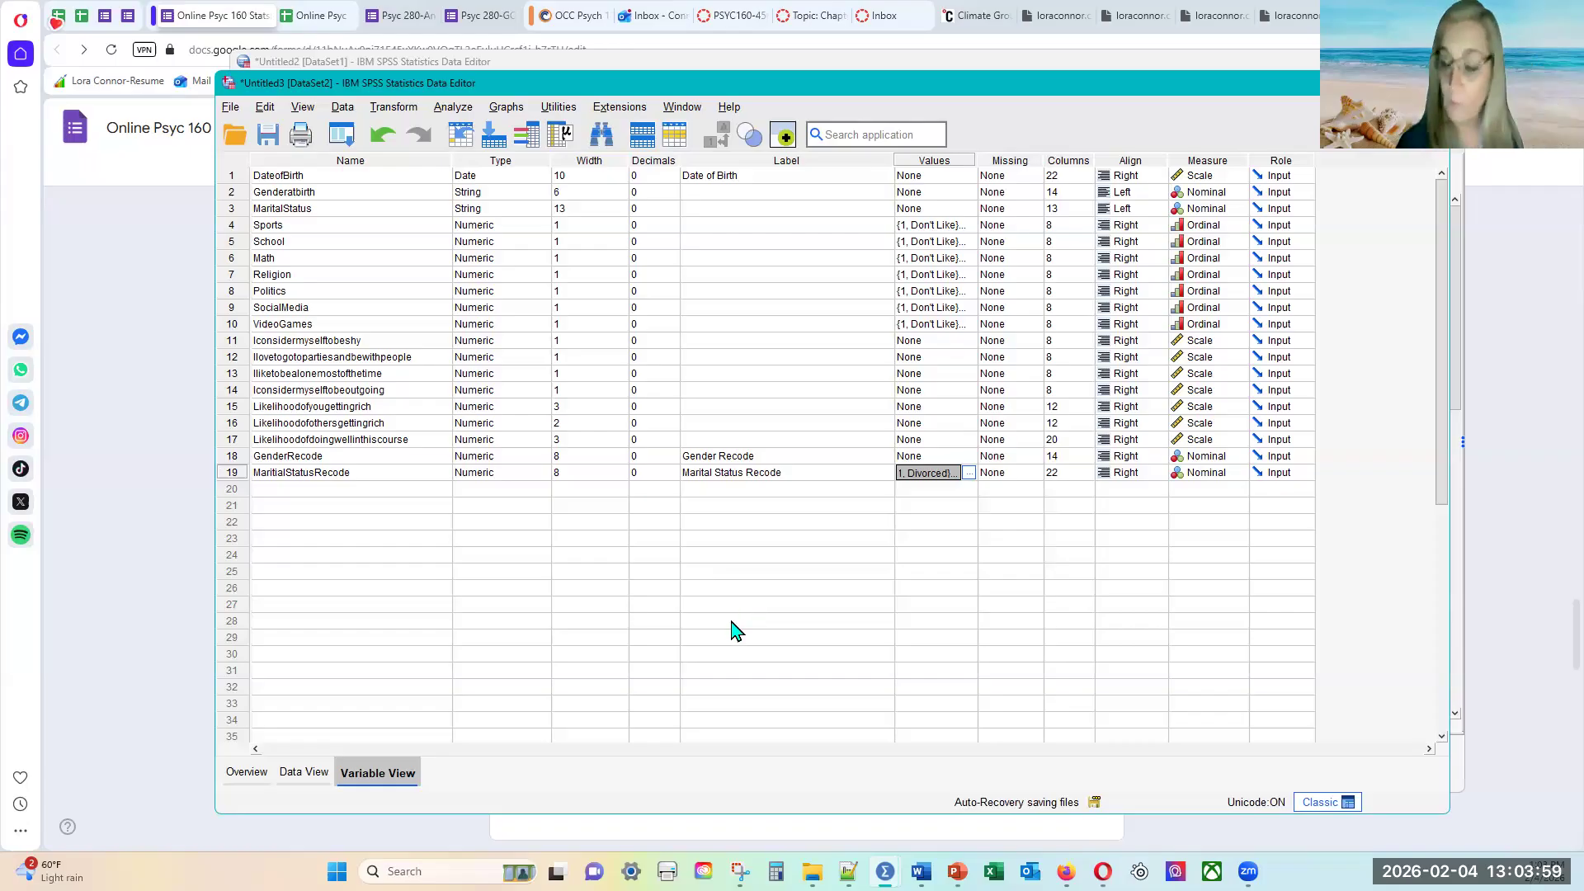
- Add a value label to GenderRecode that assigns Male to the value 1
left_click(969, 472)
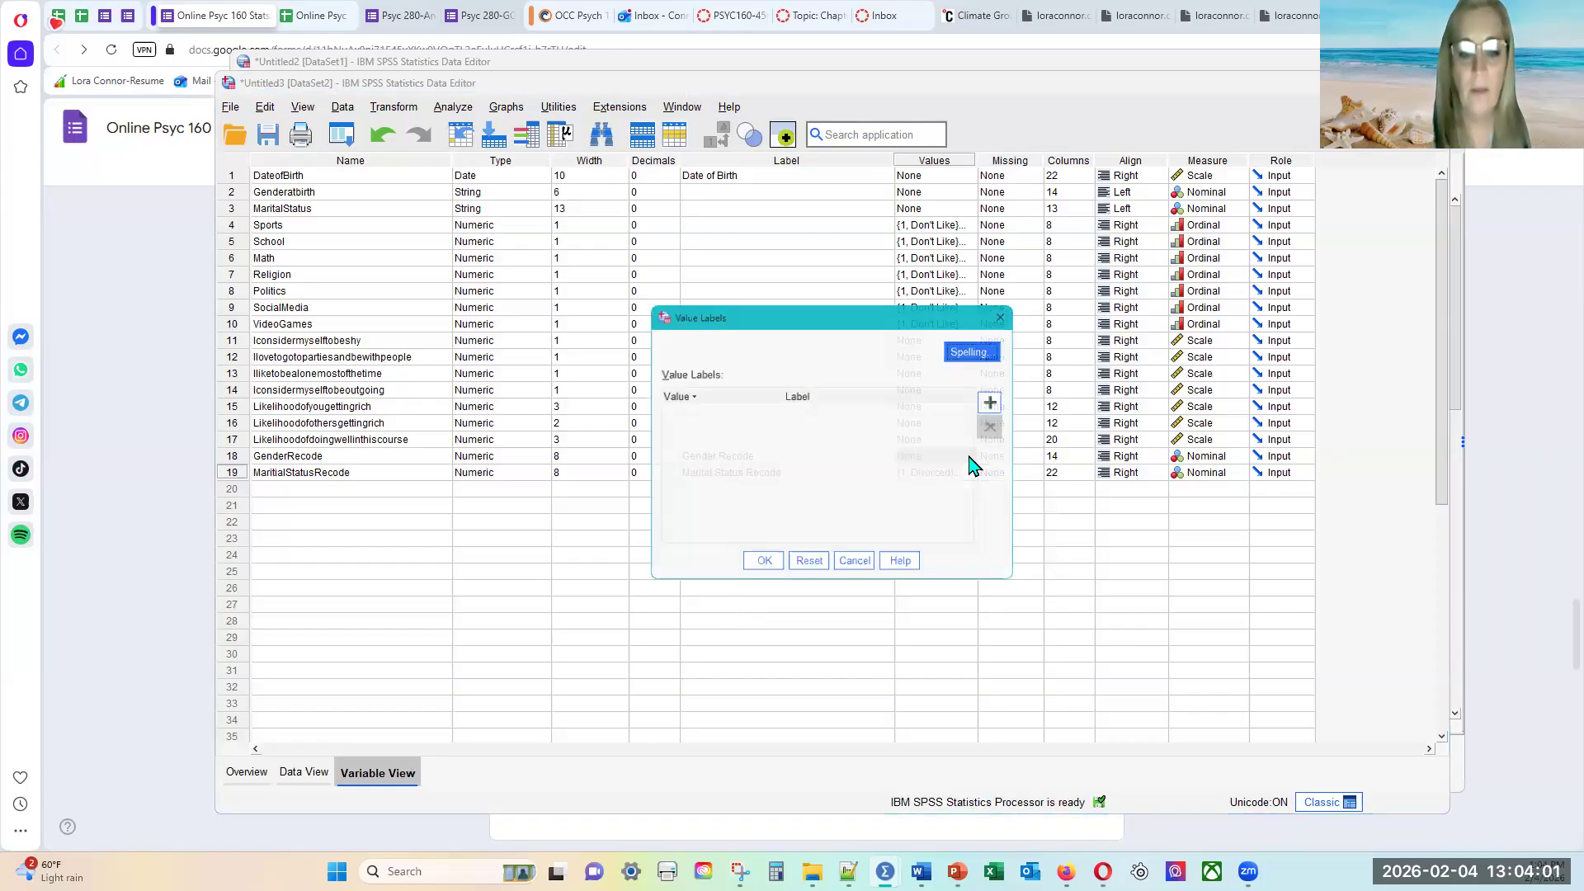
left_click(998, 401)
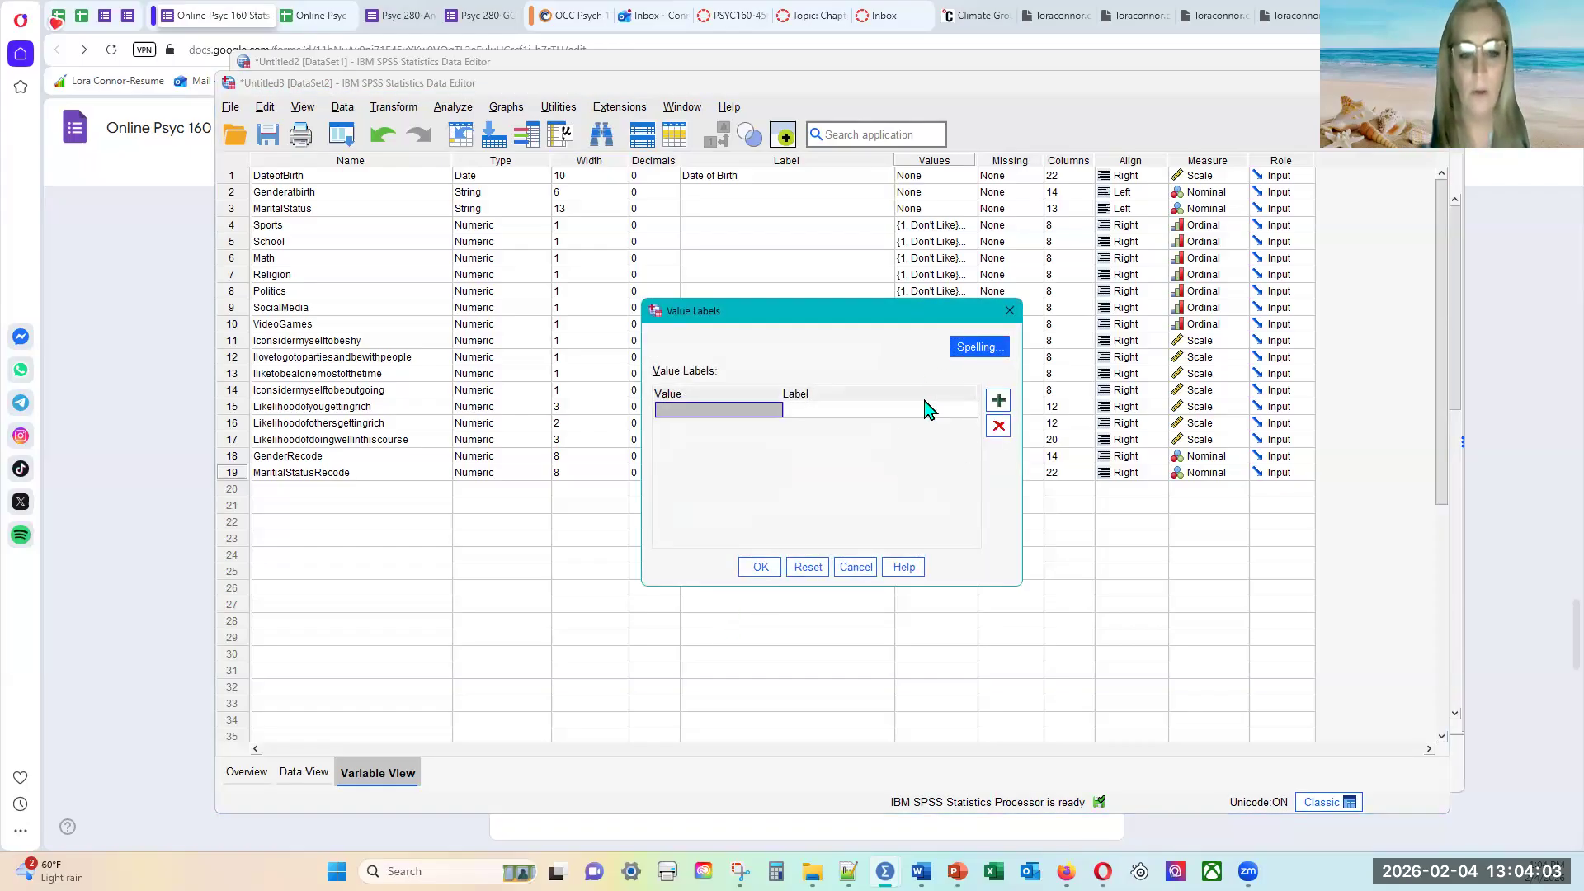
left_click_drag(851, 315, 777, 329)
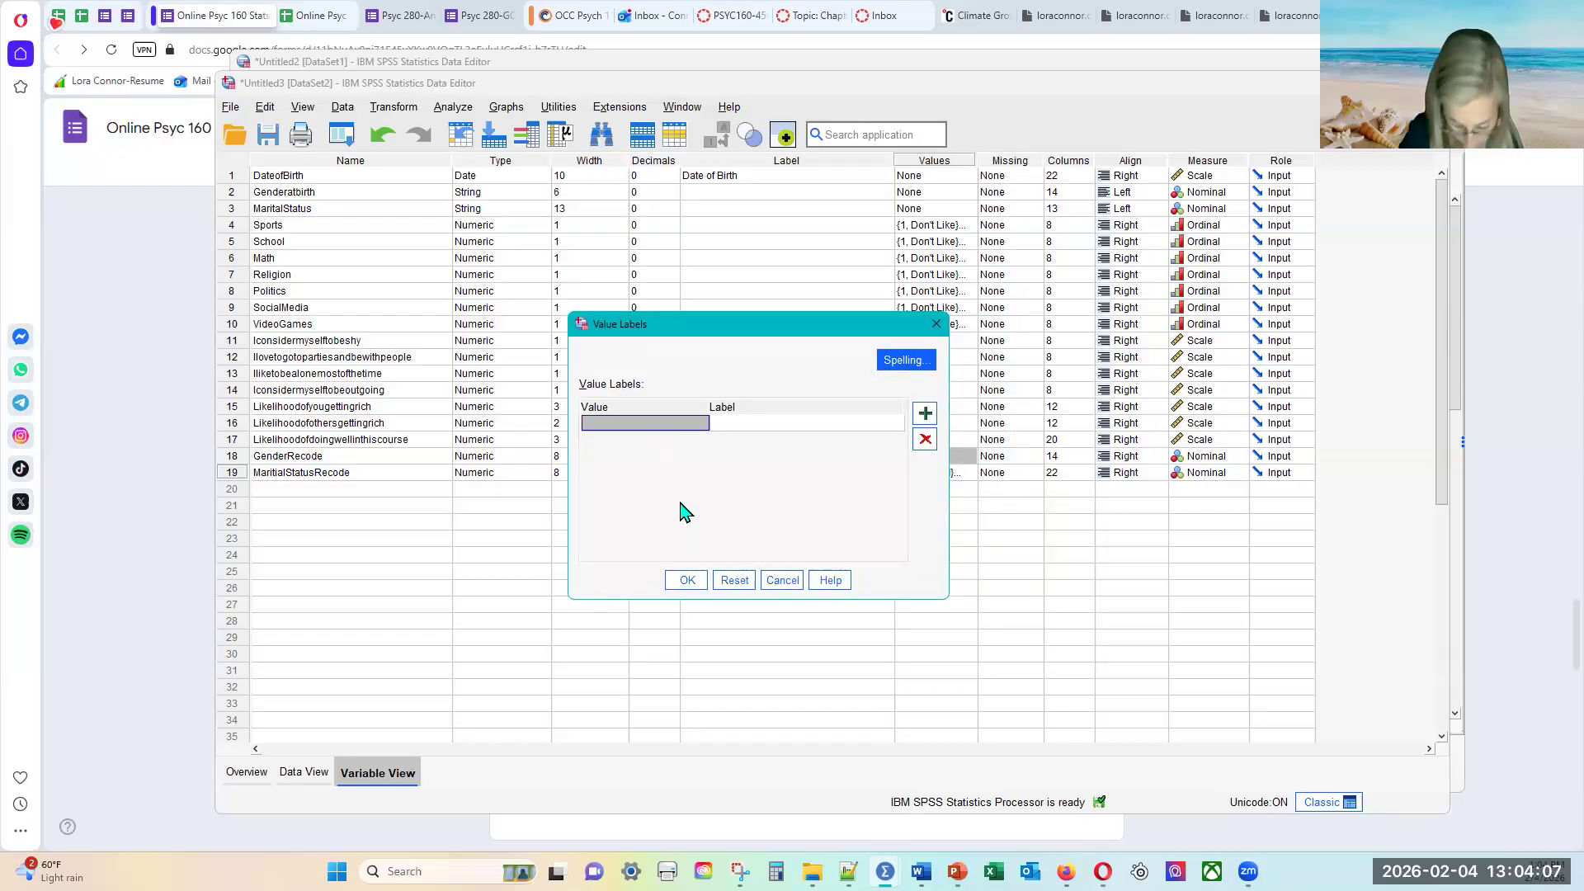
type("1")
key("Tab")
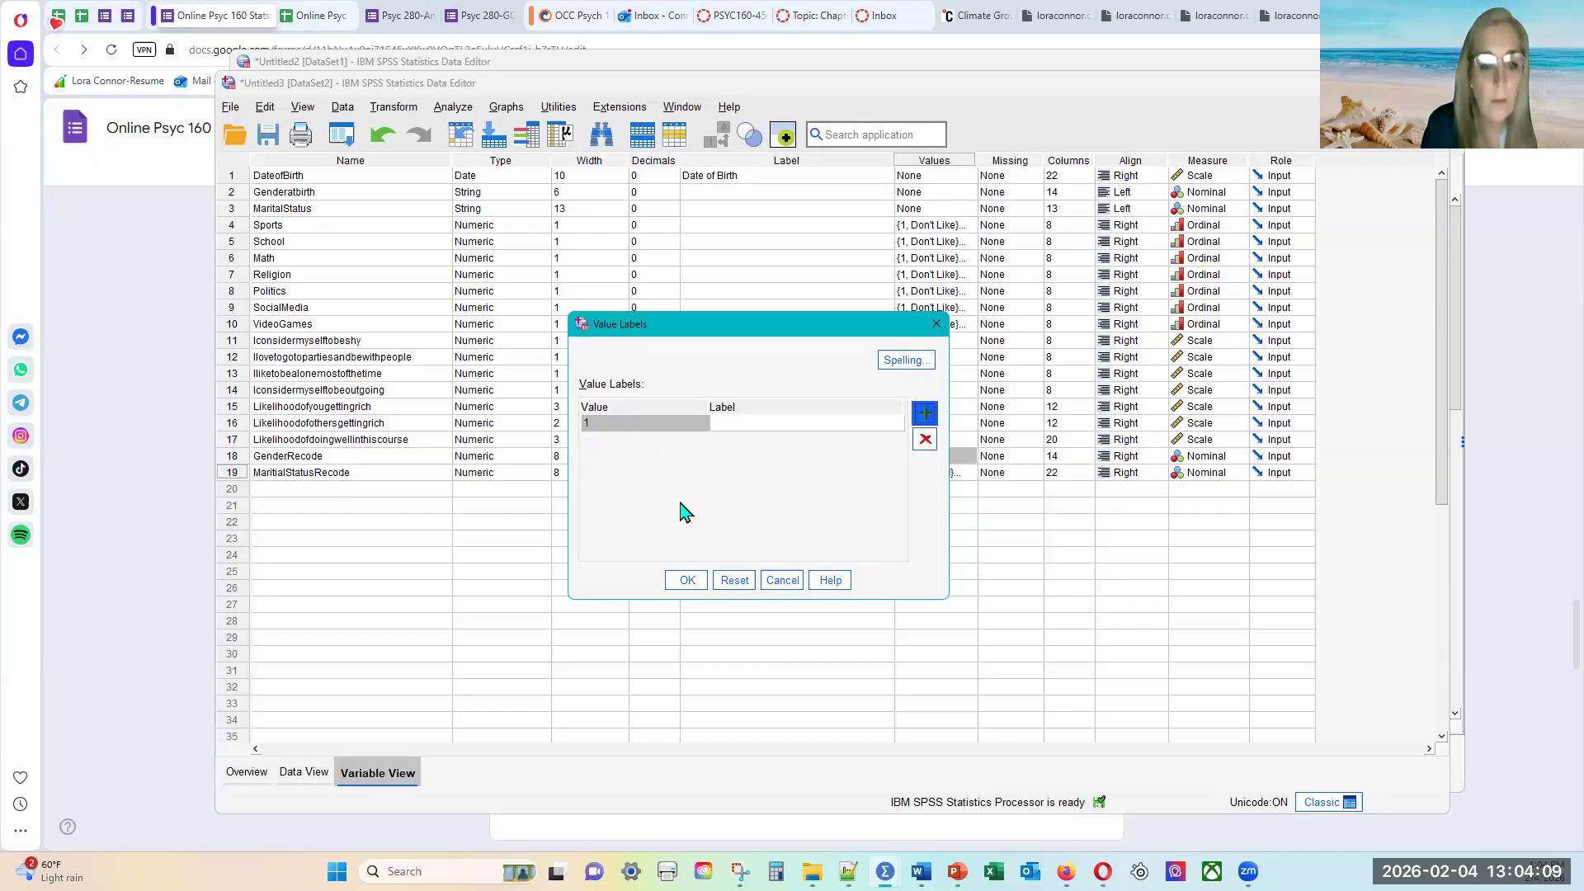
left_click(754, 431)
type("Male")
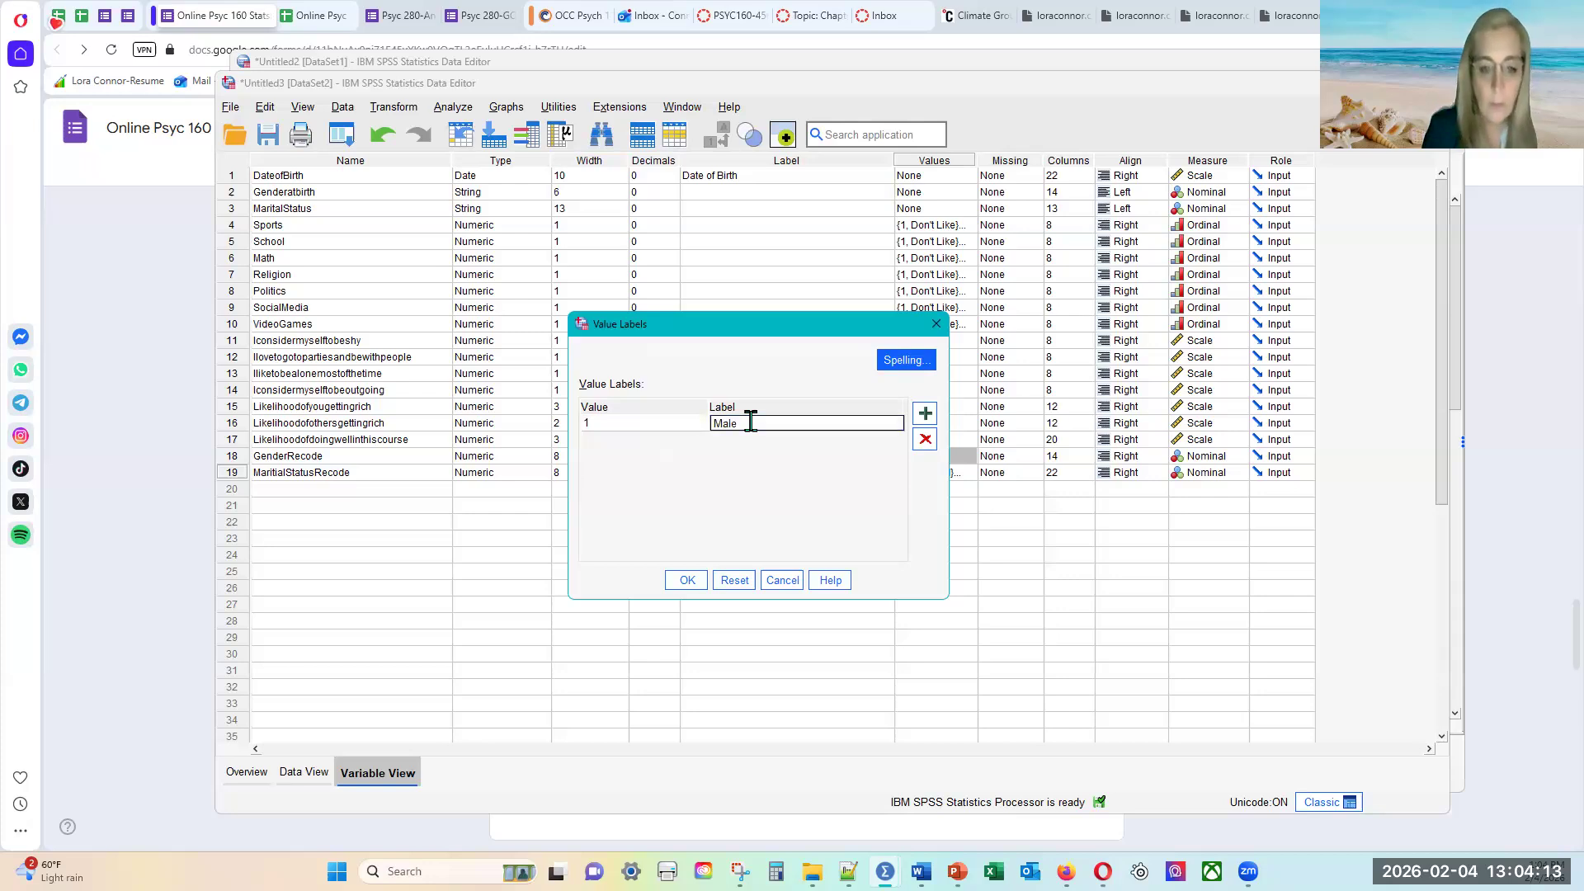
- Label value 2 as Female for GenderRecode and apply the value labels
left_click(925, 413)
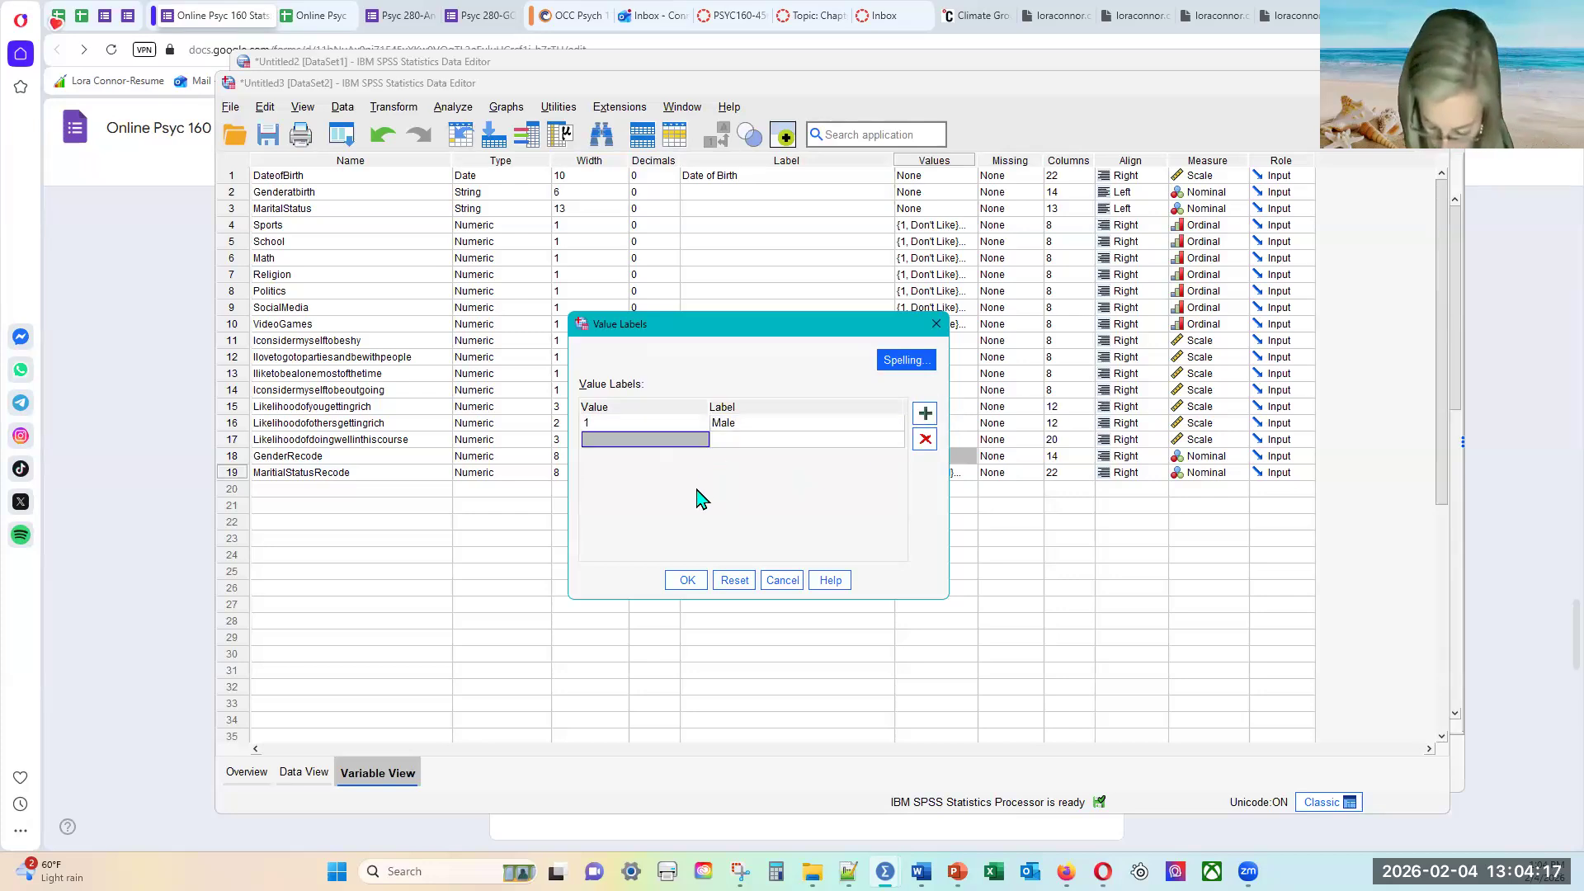
type("2")
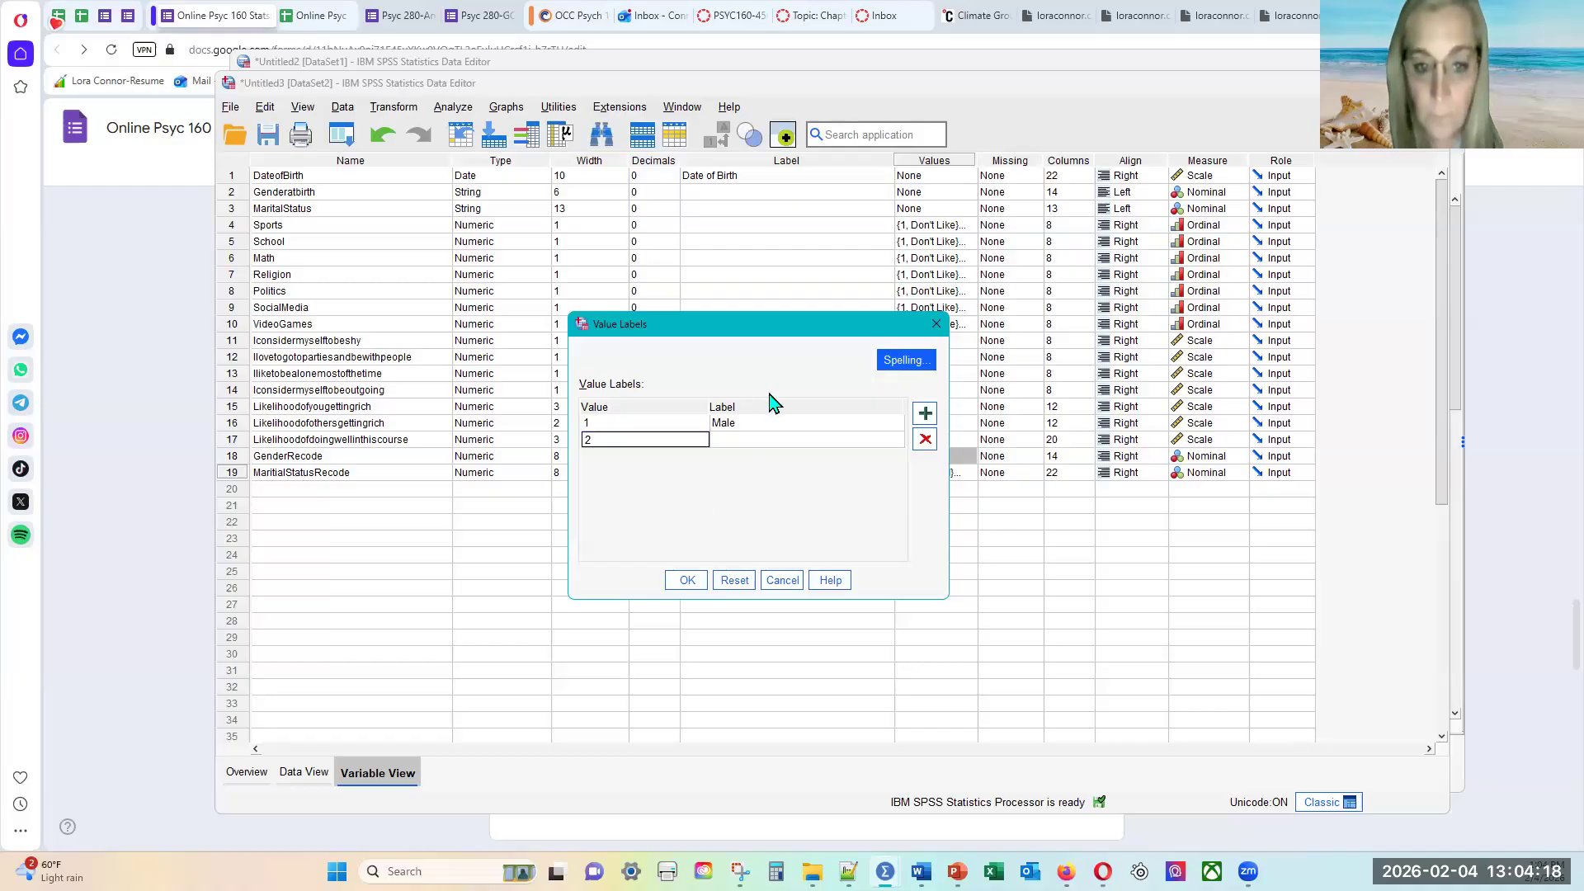
left_click(767, 444)
type("Female")
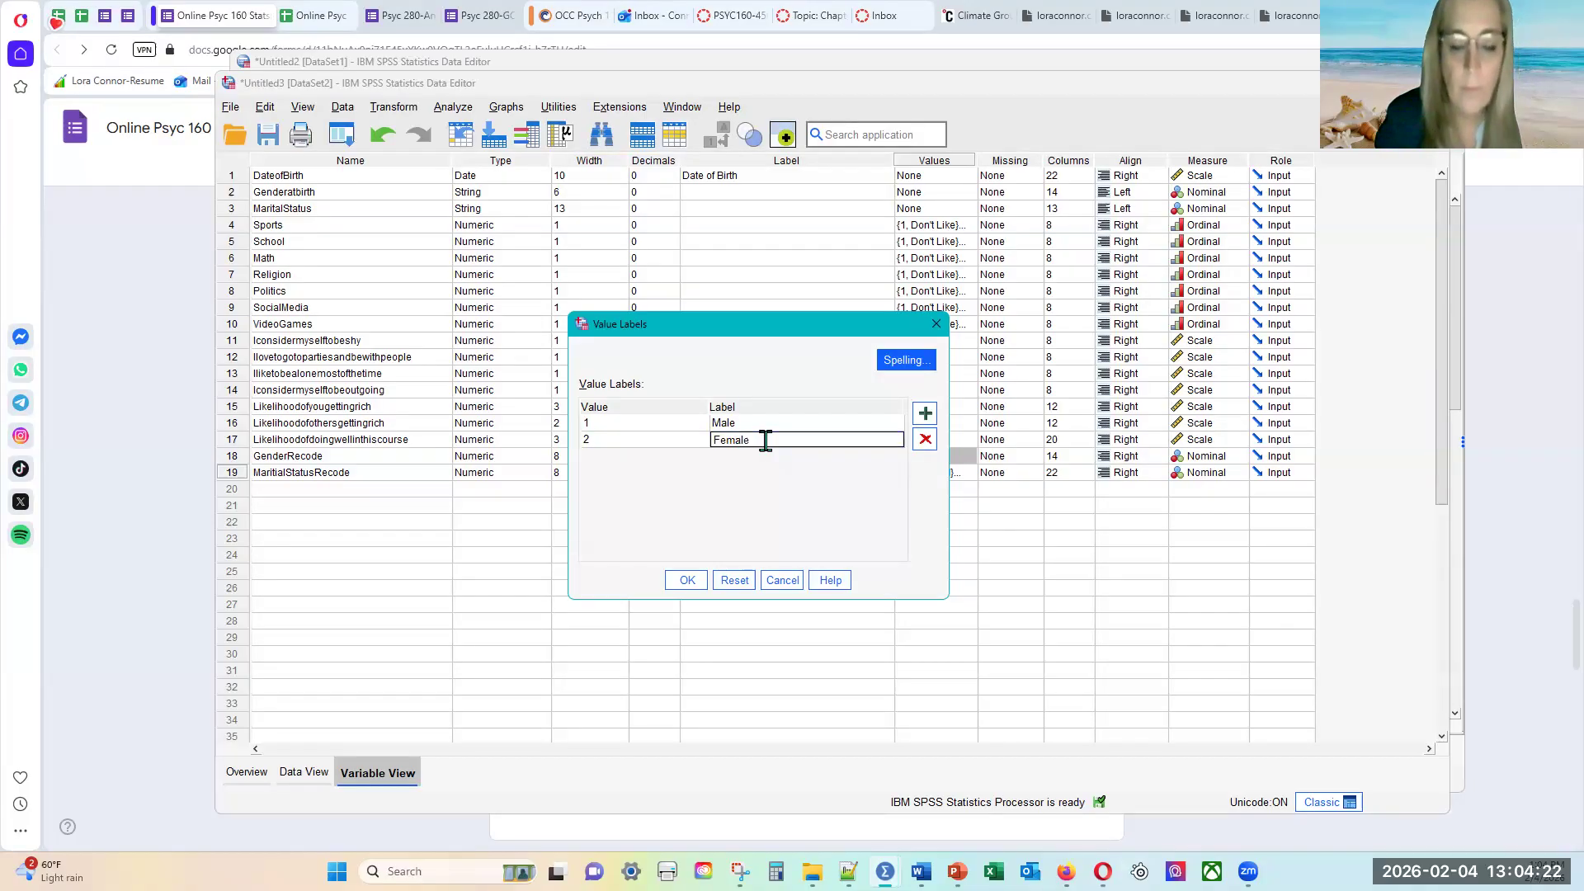
left_click(687, 581)
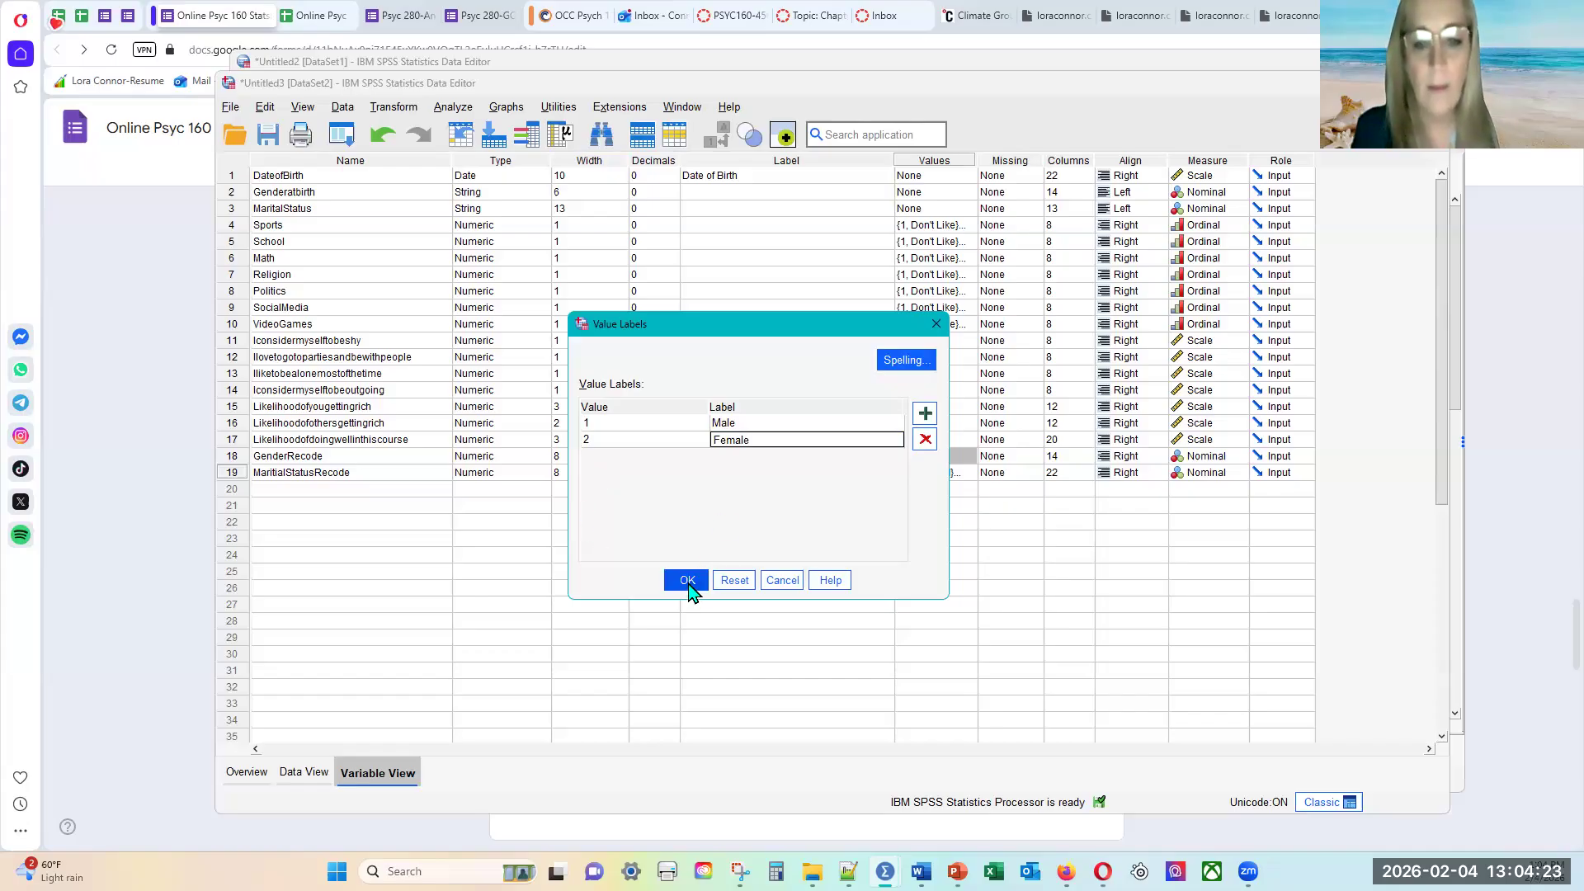
- Show the value labels in the data for the recoded columns, then switch back to numeric codes
left_click(289, 777)
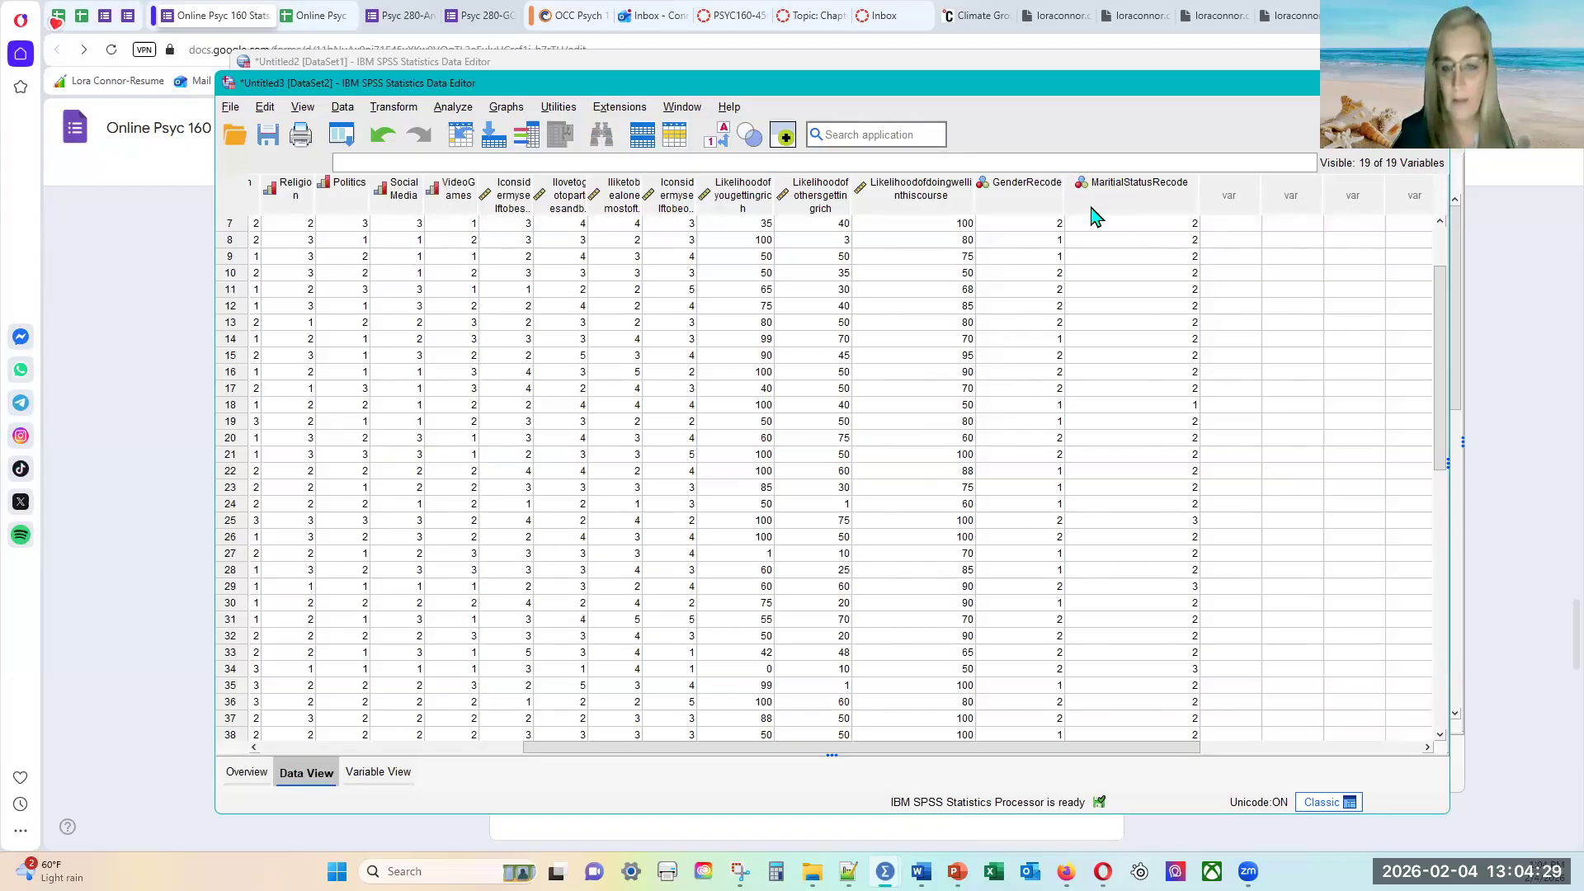
left_click_drag(1124, 748, 1105, 748)
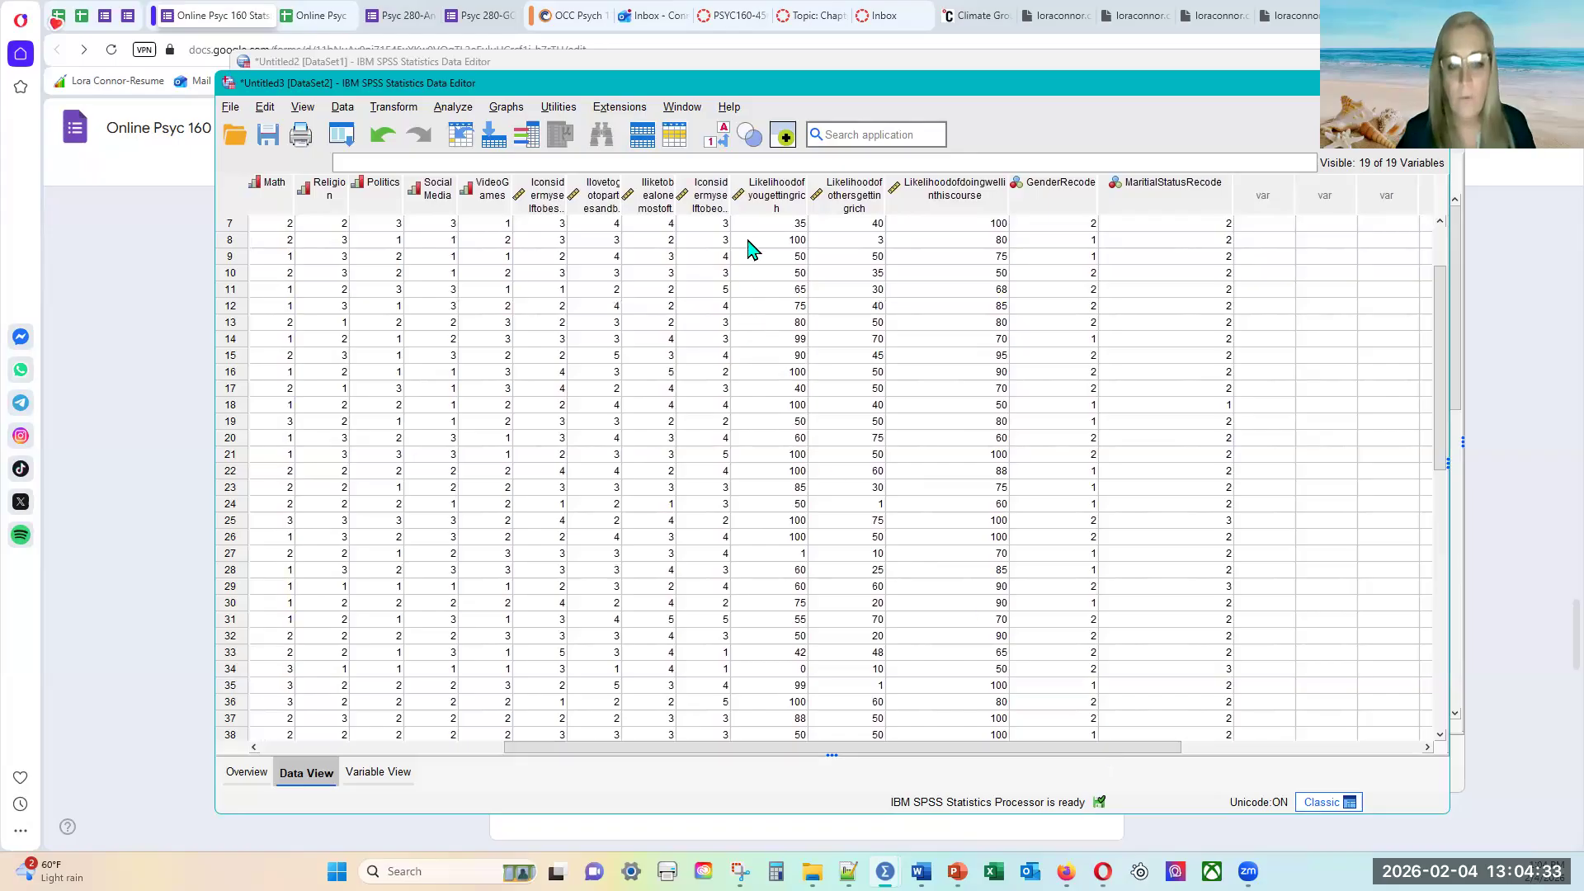
left_click(717, 136)
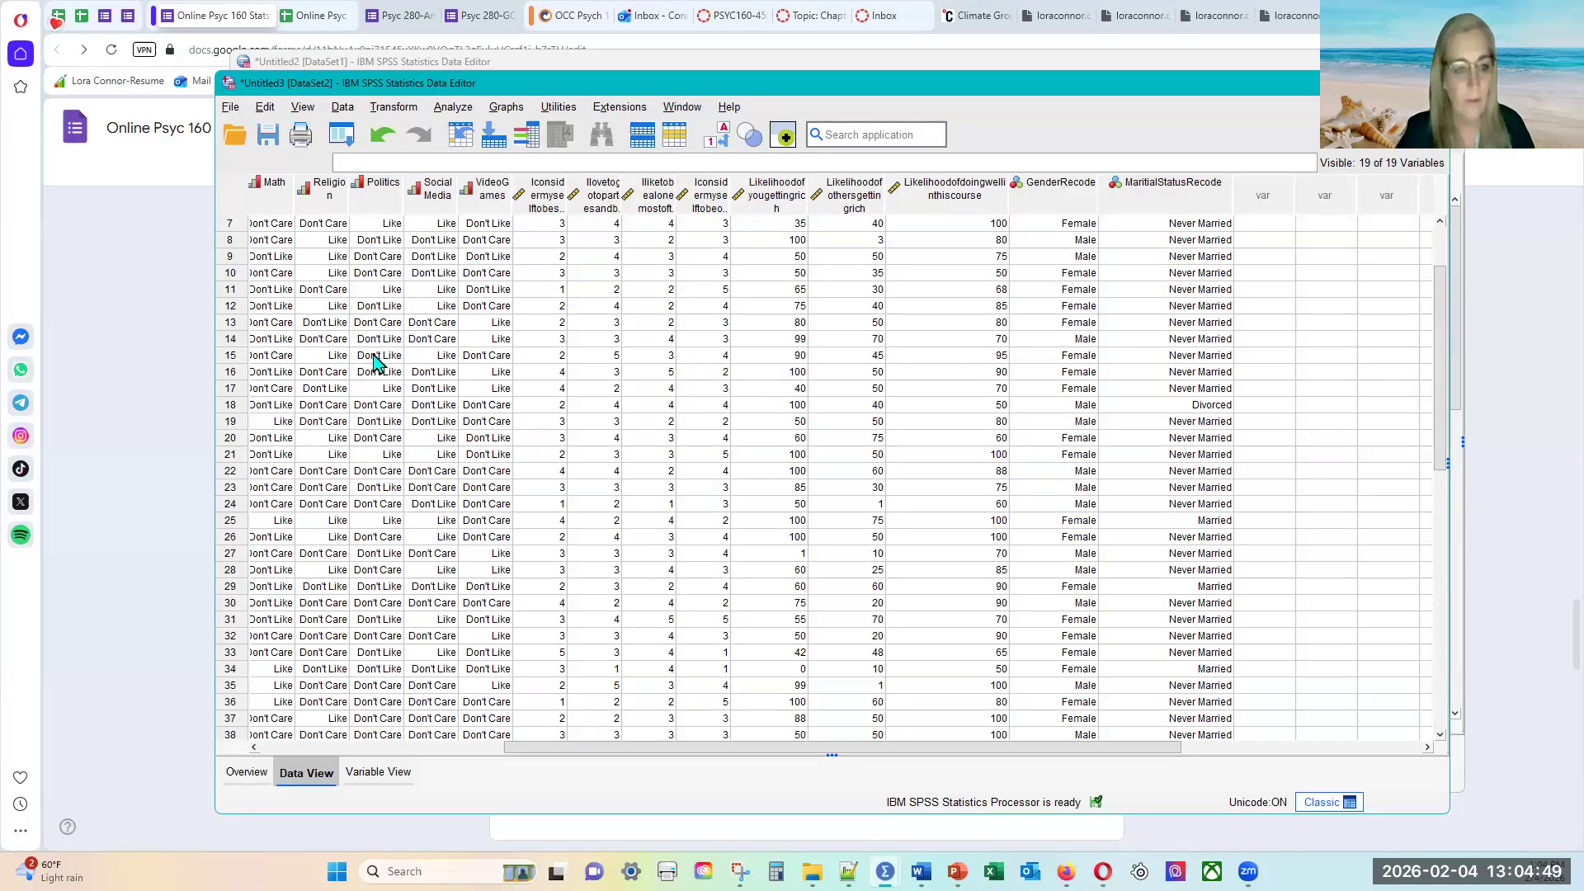
left_click(714, 136)
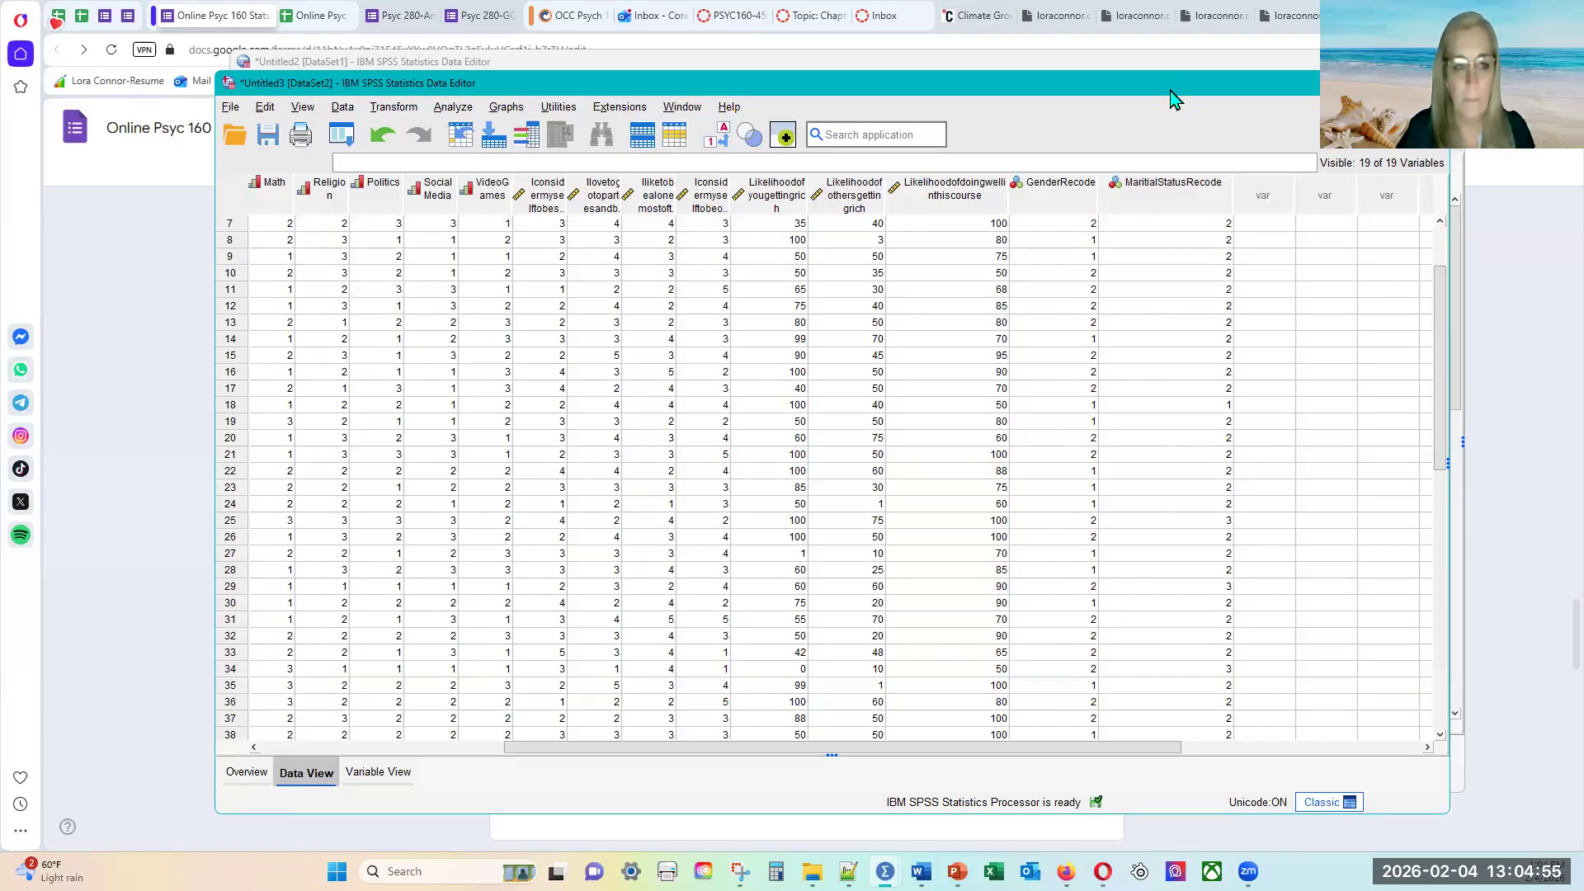
- Reposition the dataset window and return to the first data columns, beginning with DateofBirth
left_click_drag(1176, 99, 1051, 115)
left_click_drag(937, 767, 664, 772)
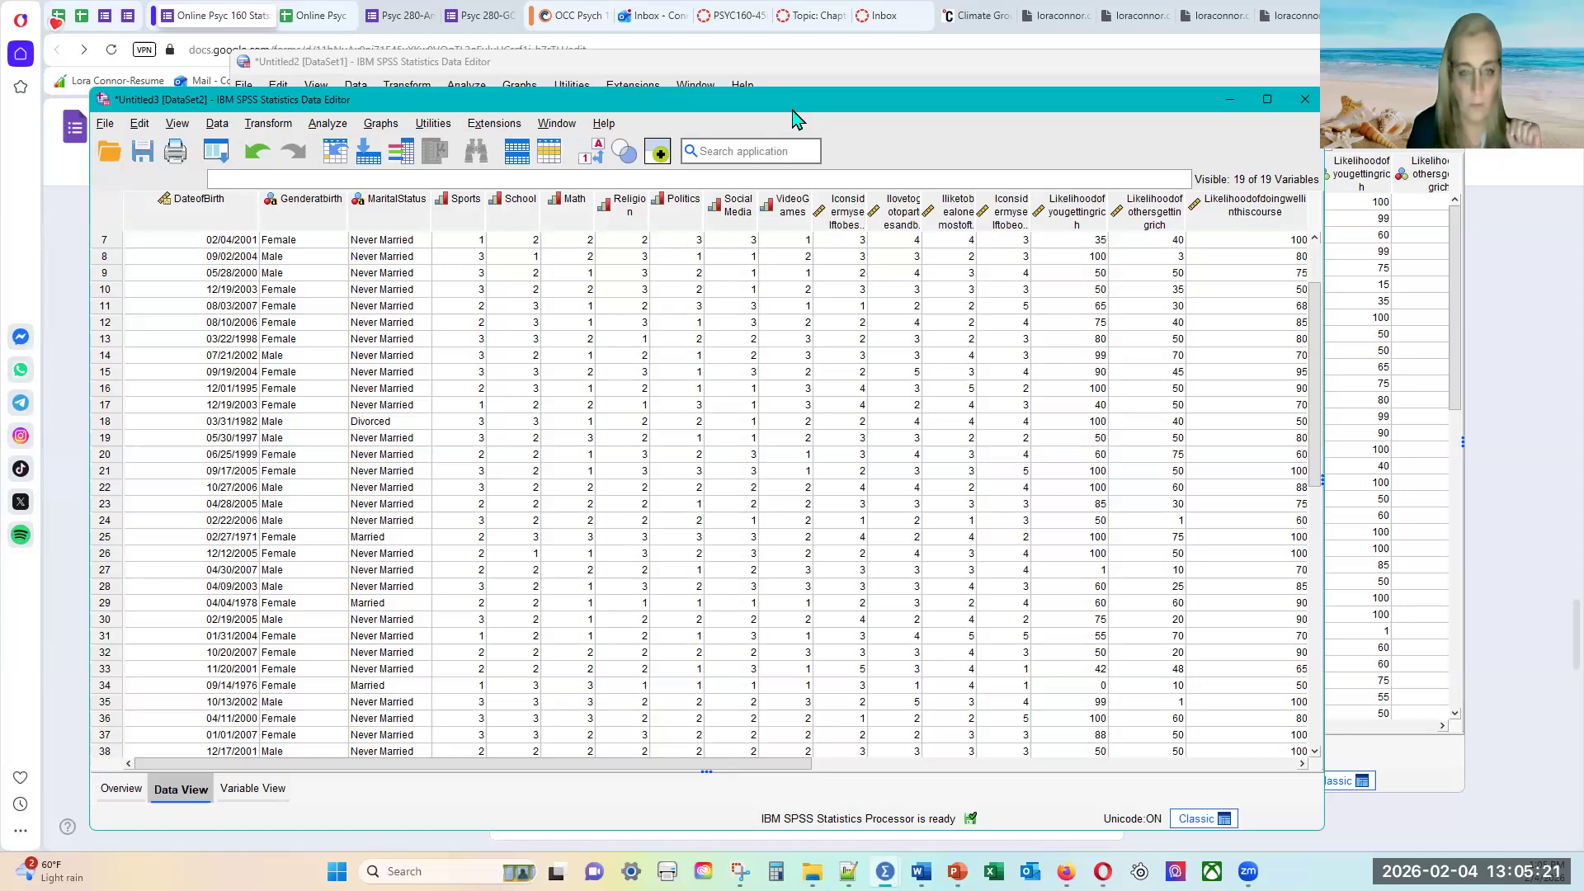
left_click_drag(793, 111, 780, 100)
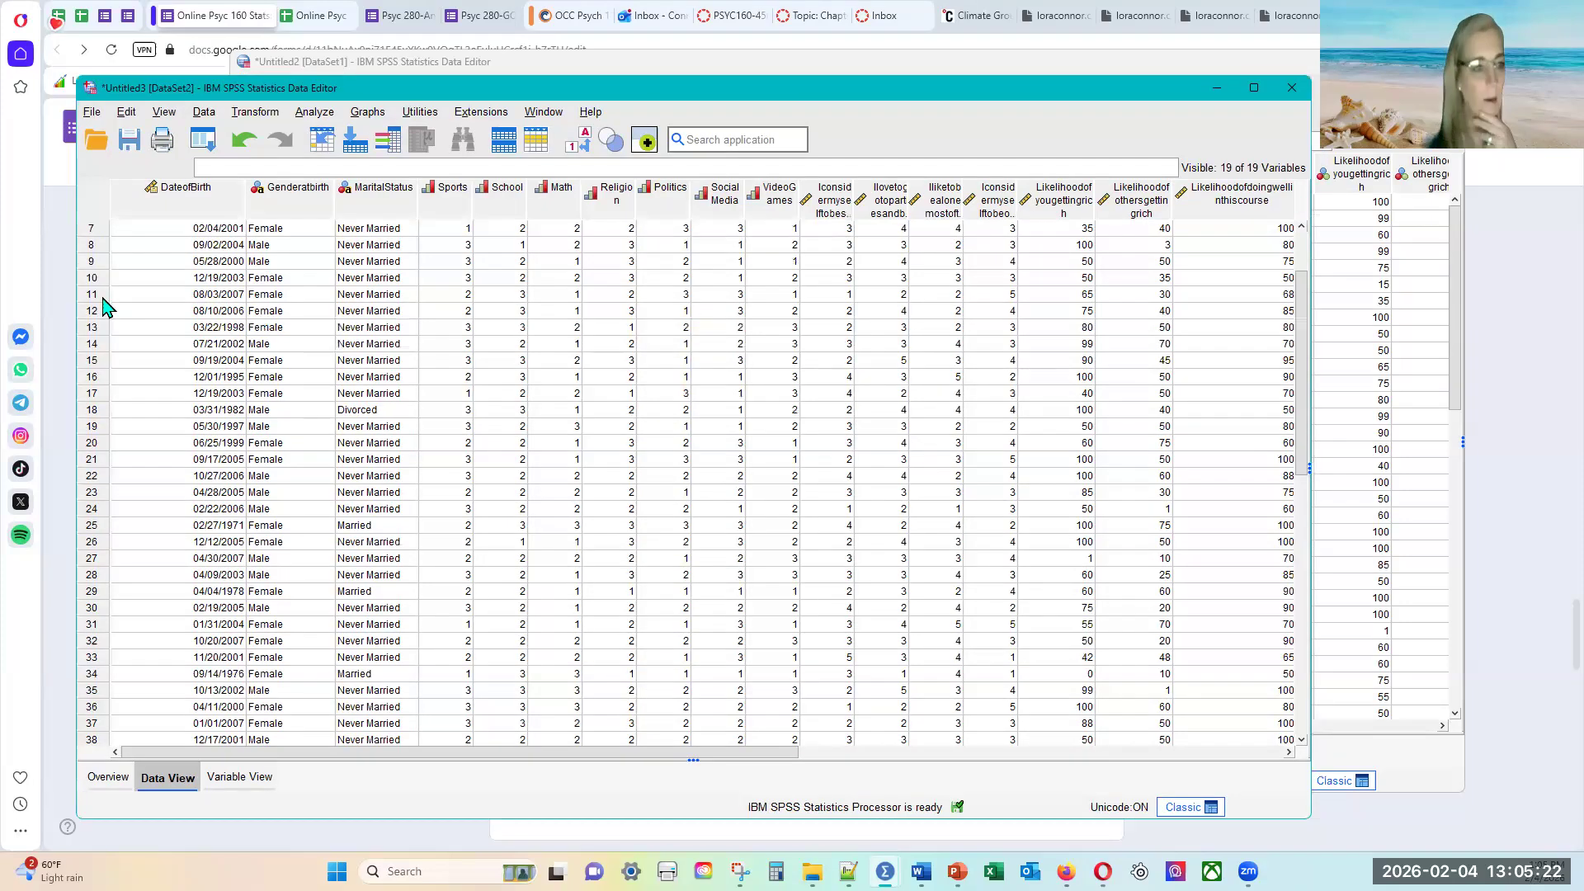
left_click(90, 113)
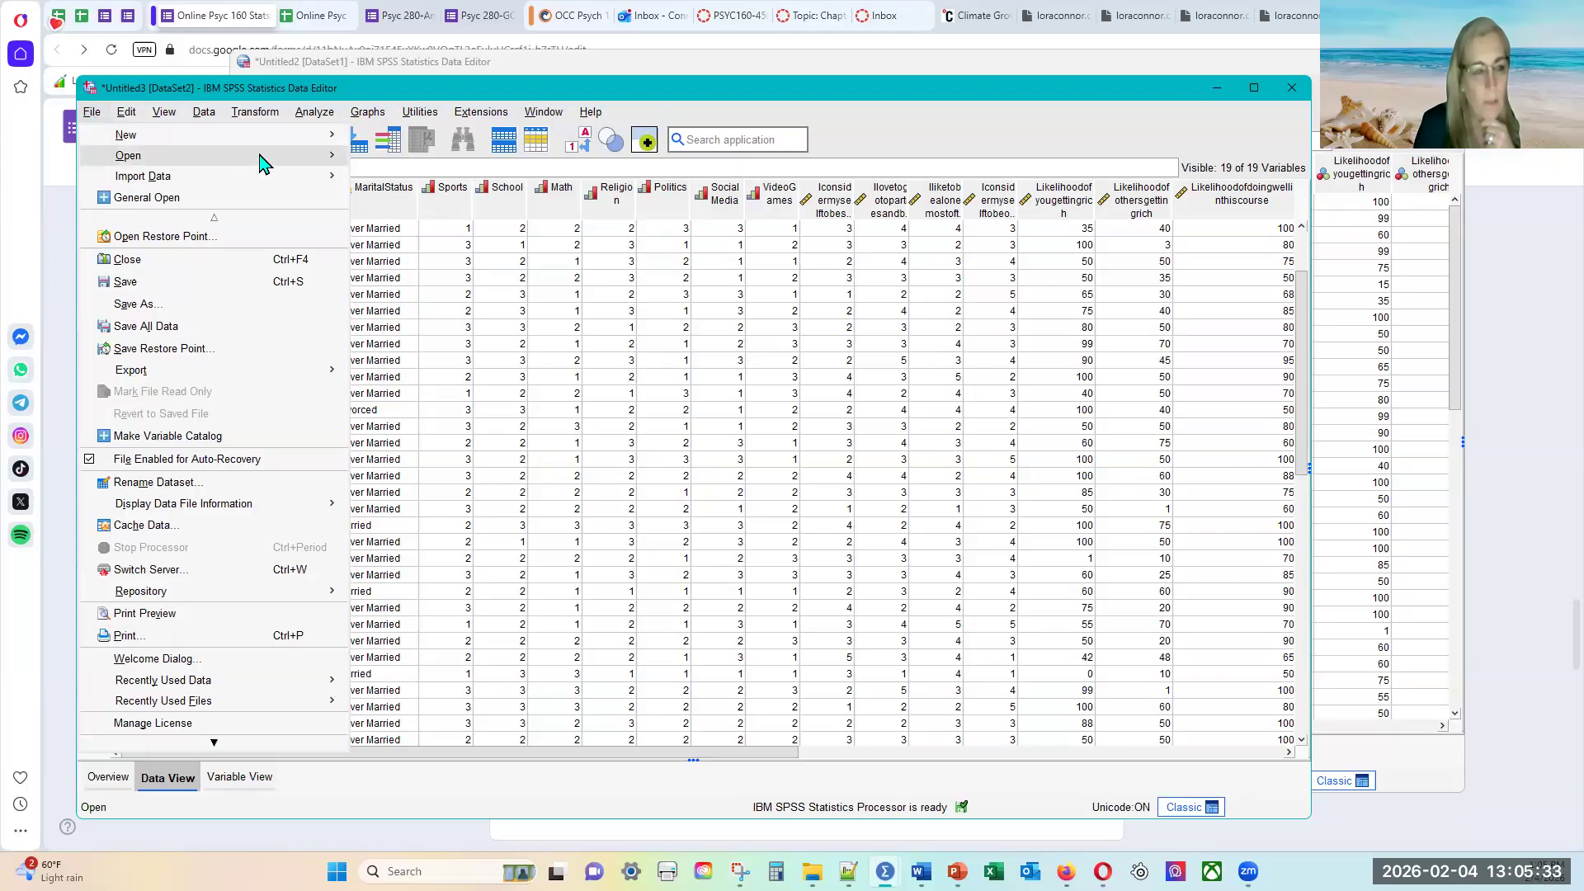
mouse_move(262, 163)
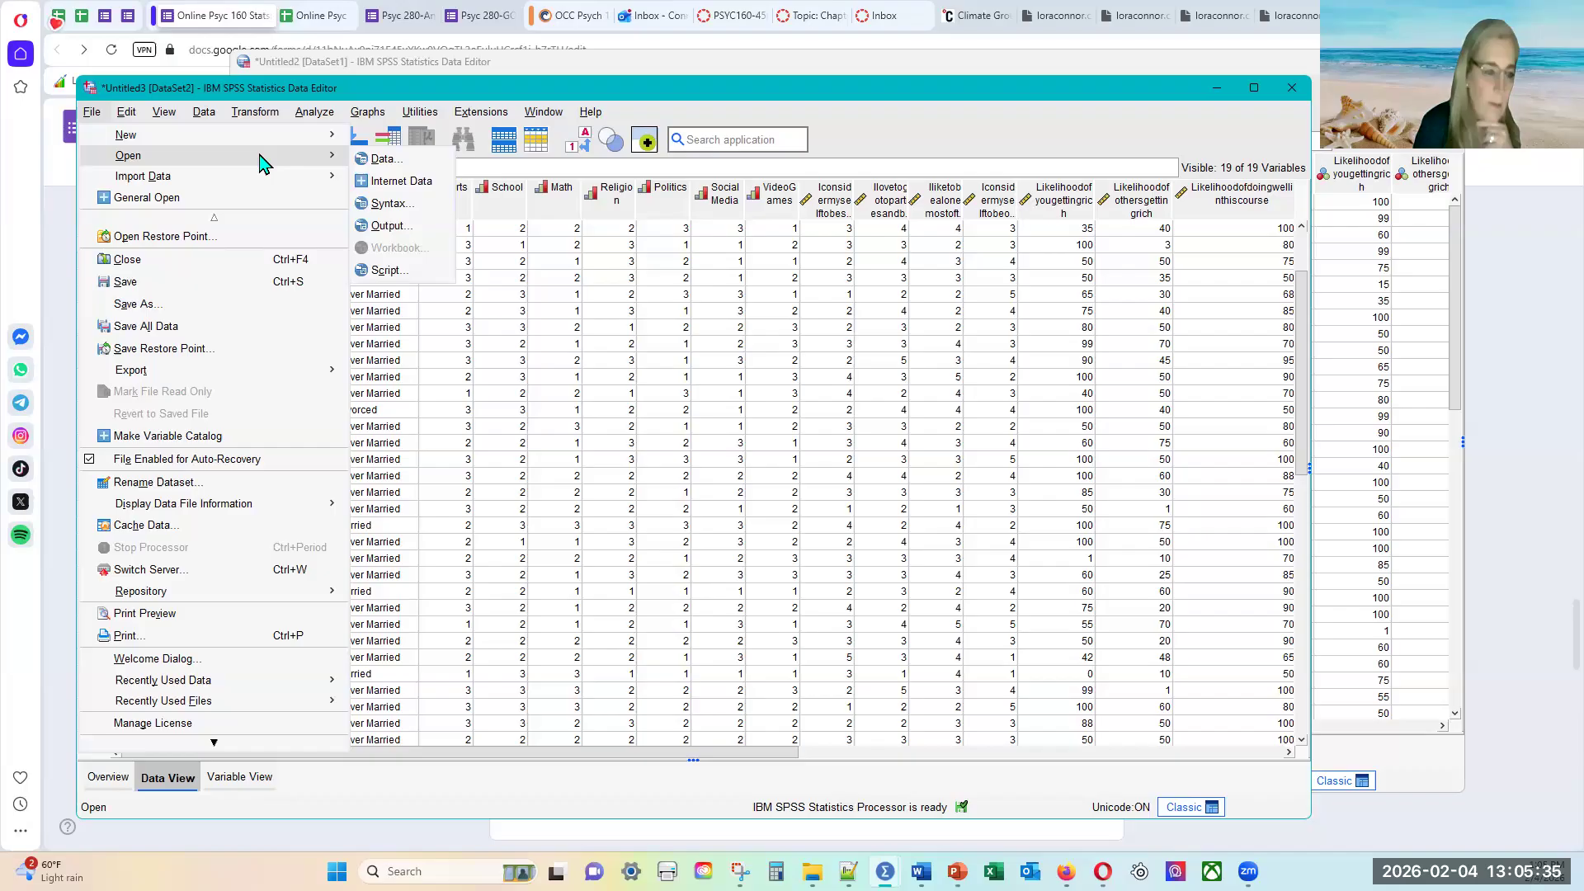
mouse_move(289, 384)
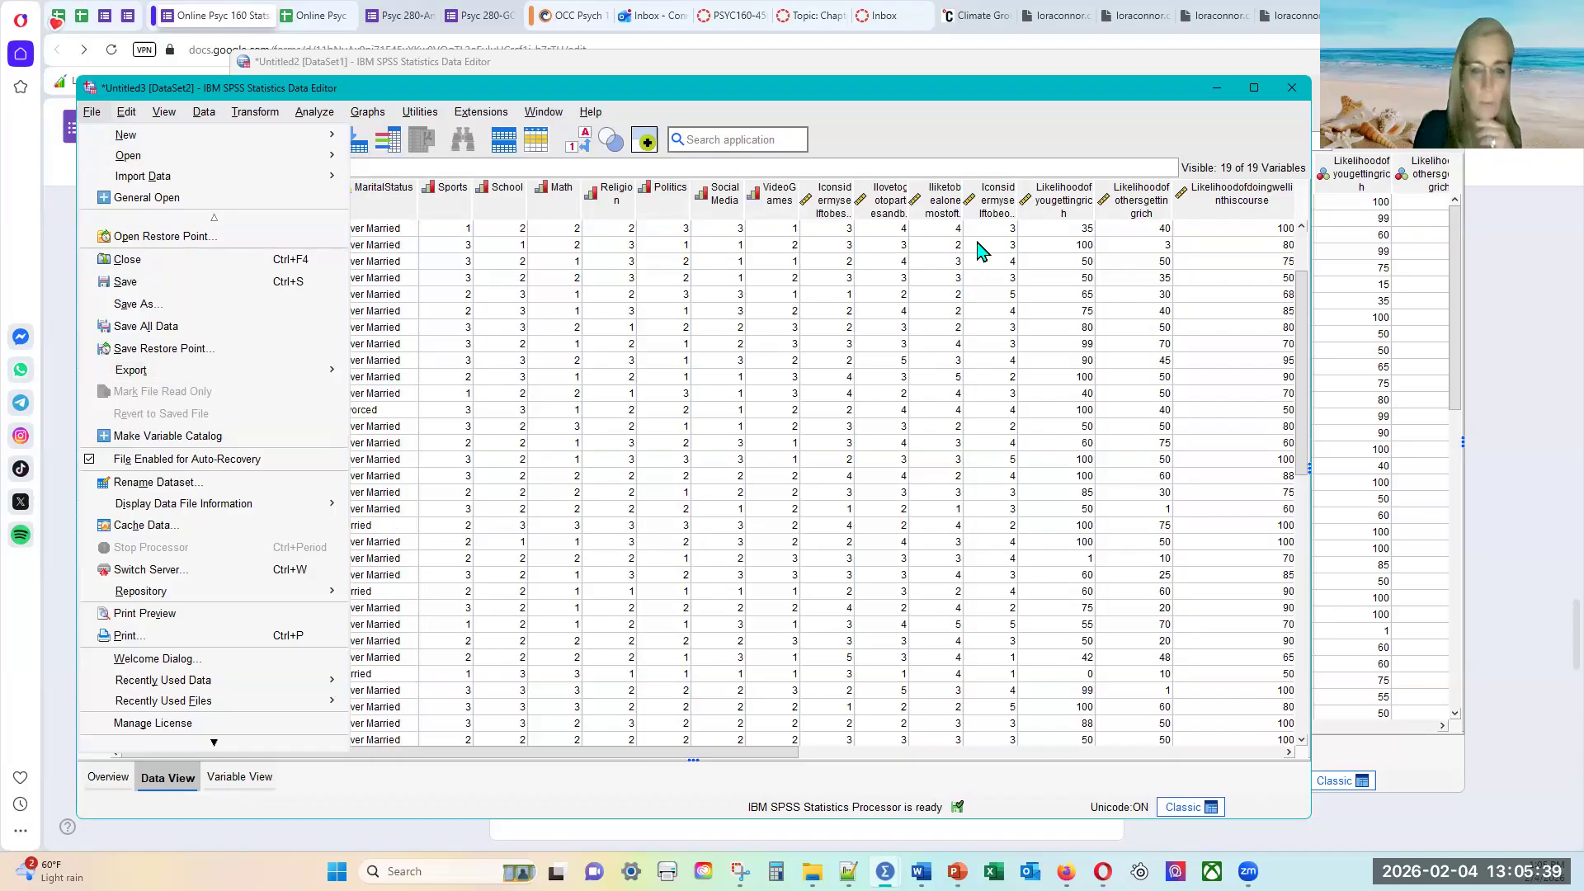
left_click(973, 121)
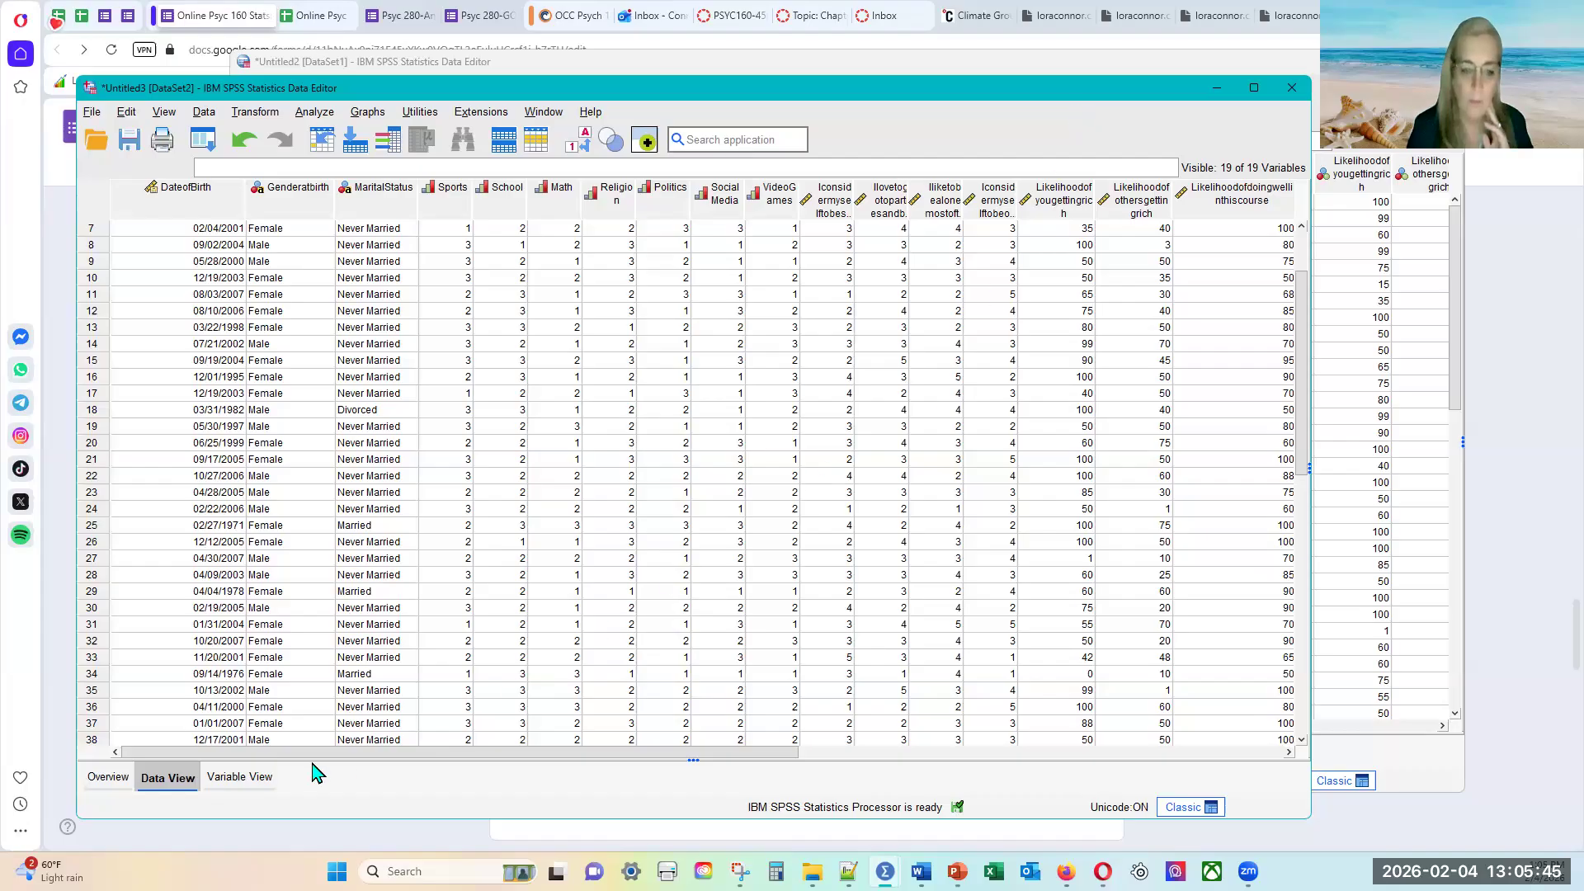
- Show the dataset's variable definitions, reposition the window, and start saving the dataset
left_click(253, 780)
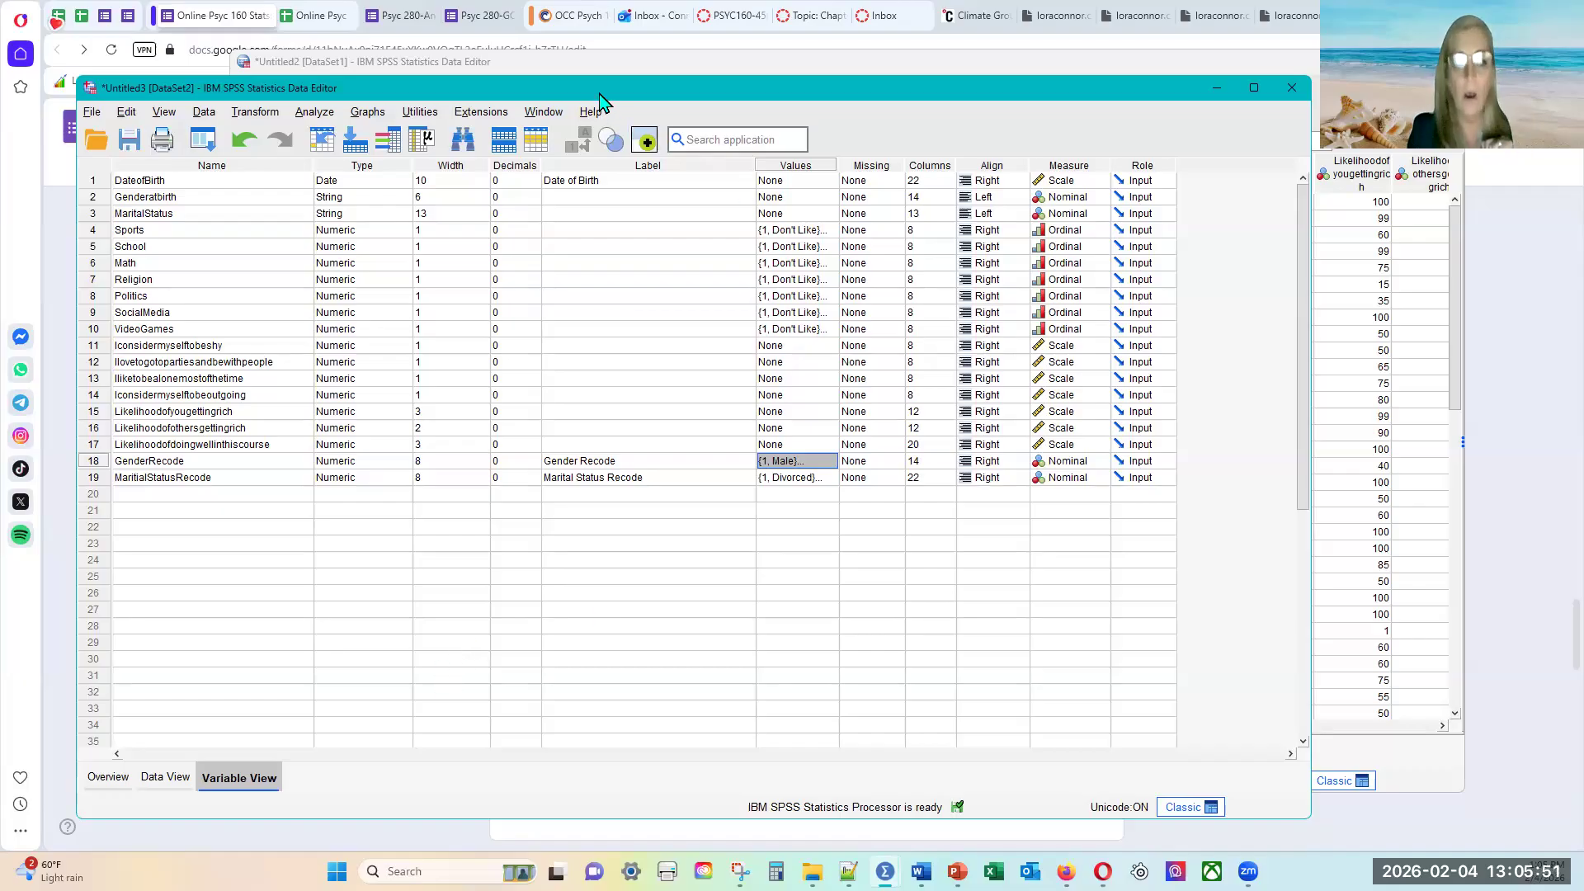
left_click_drag(595, 91, 614, 92)
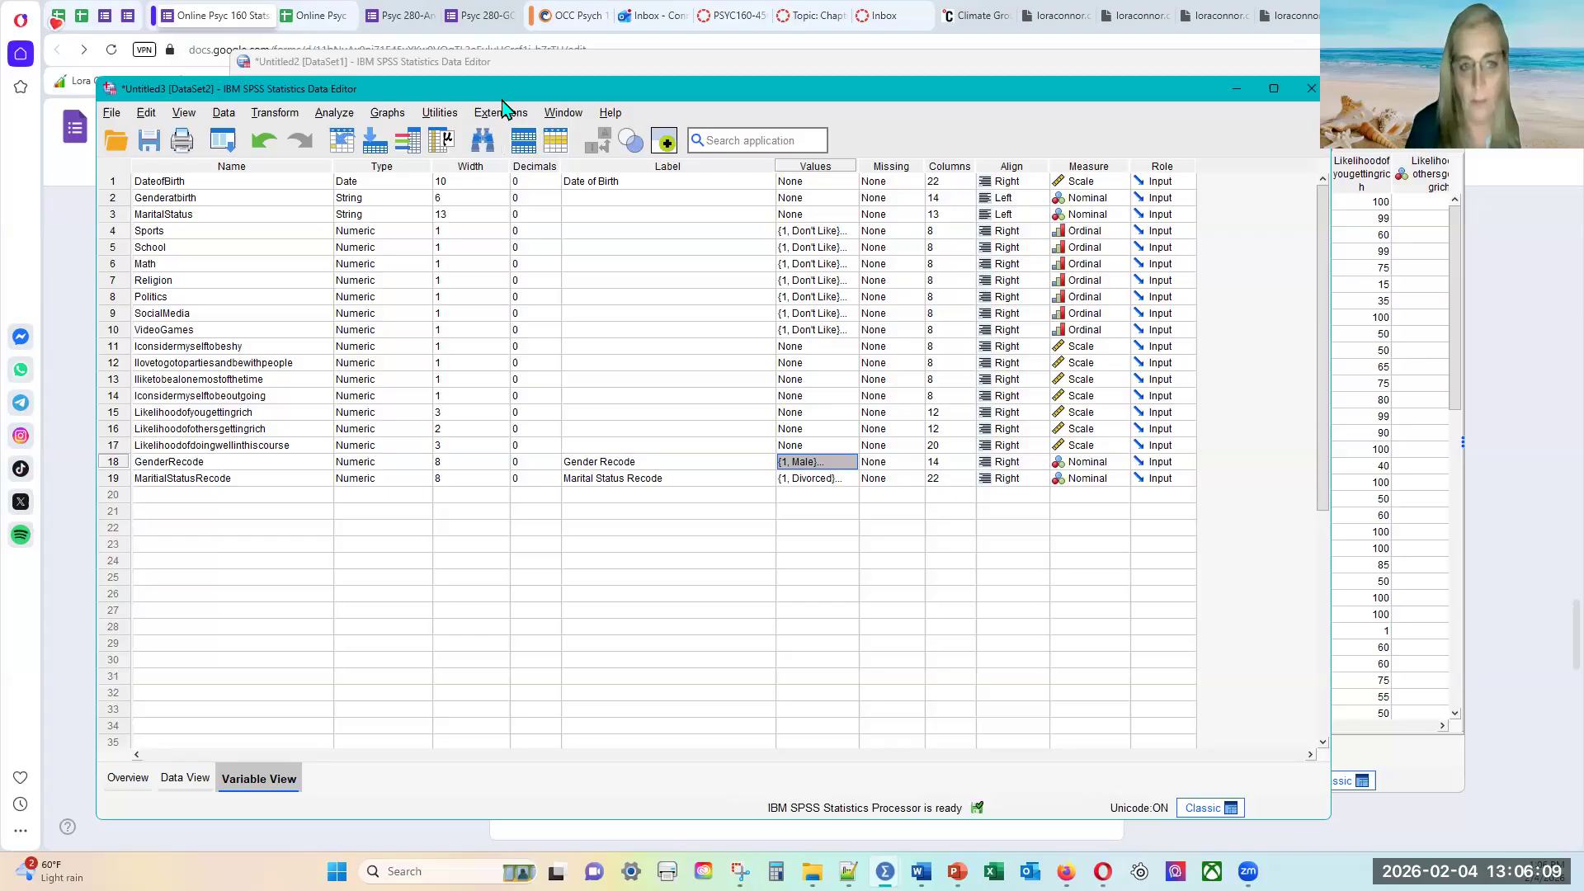
left_click_drag(495, 89, 506, 61)
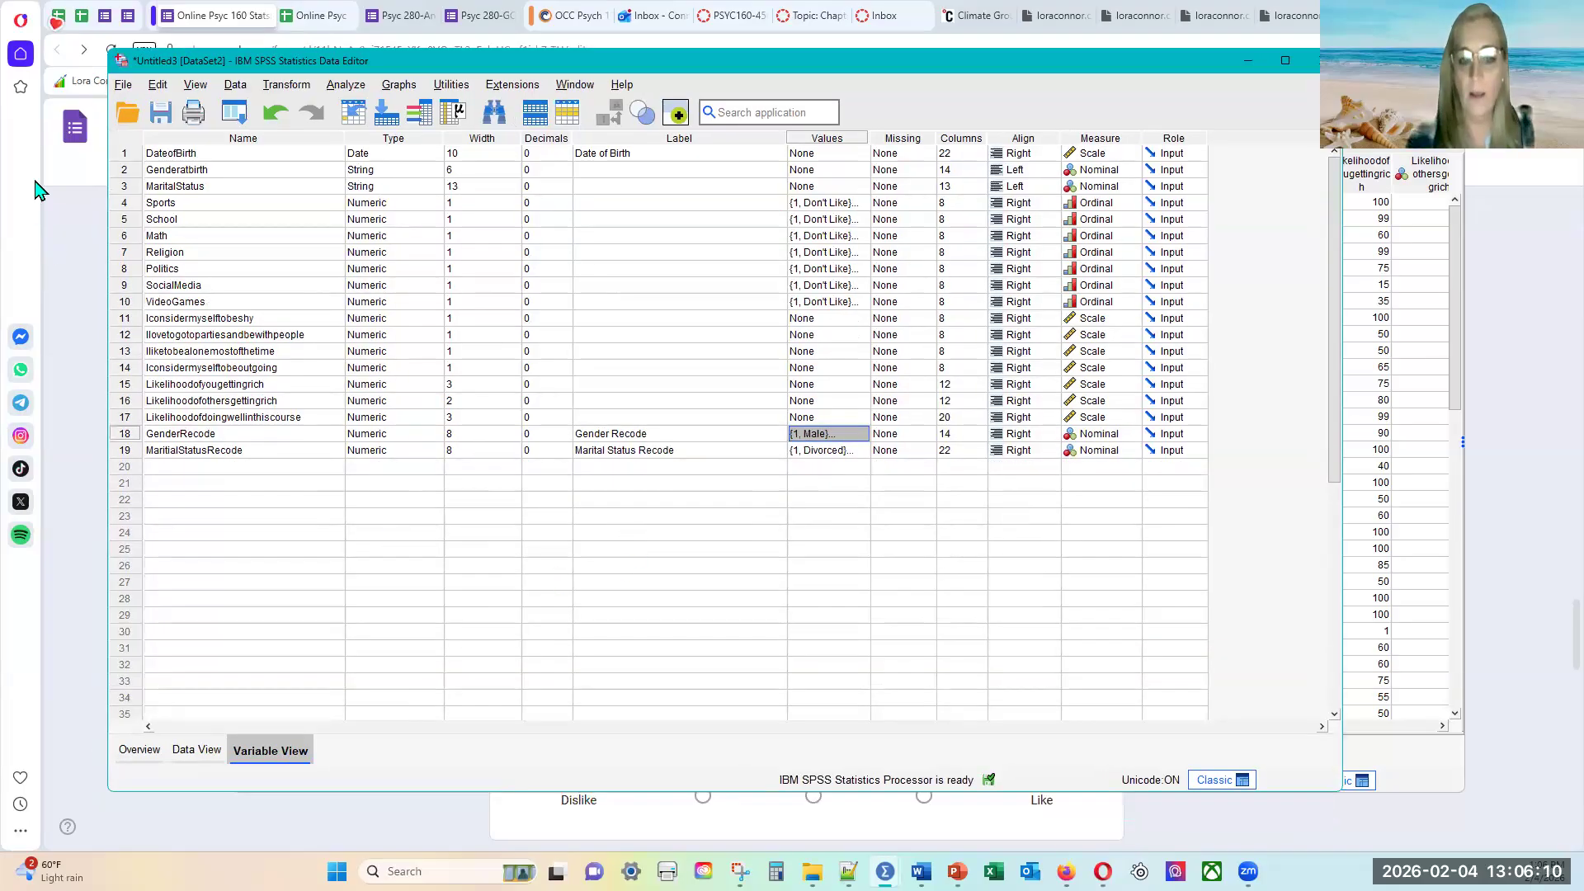
left_click(122, 86)
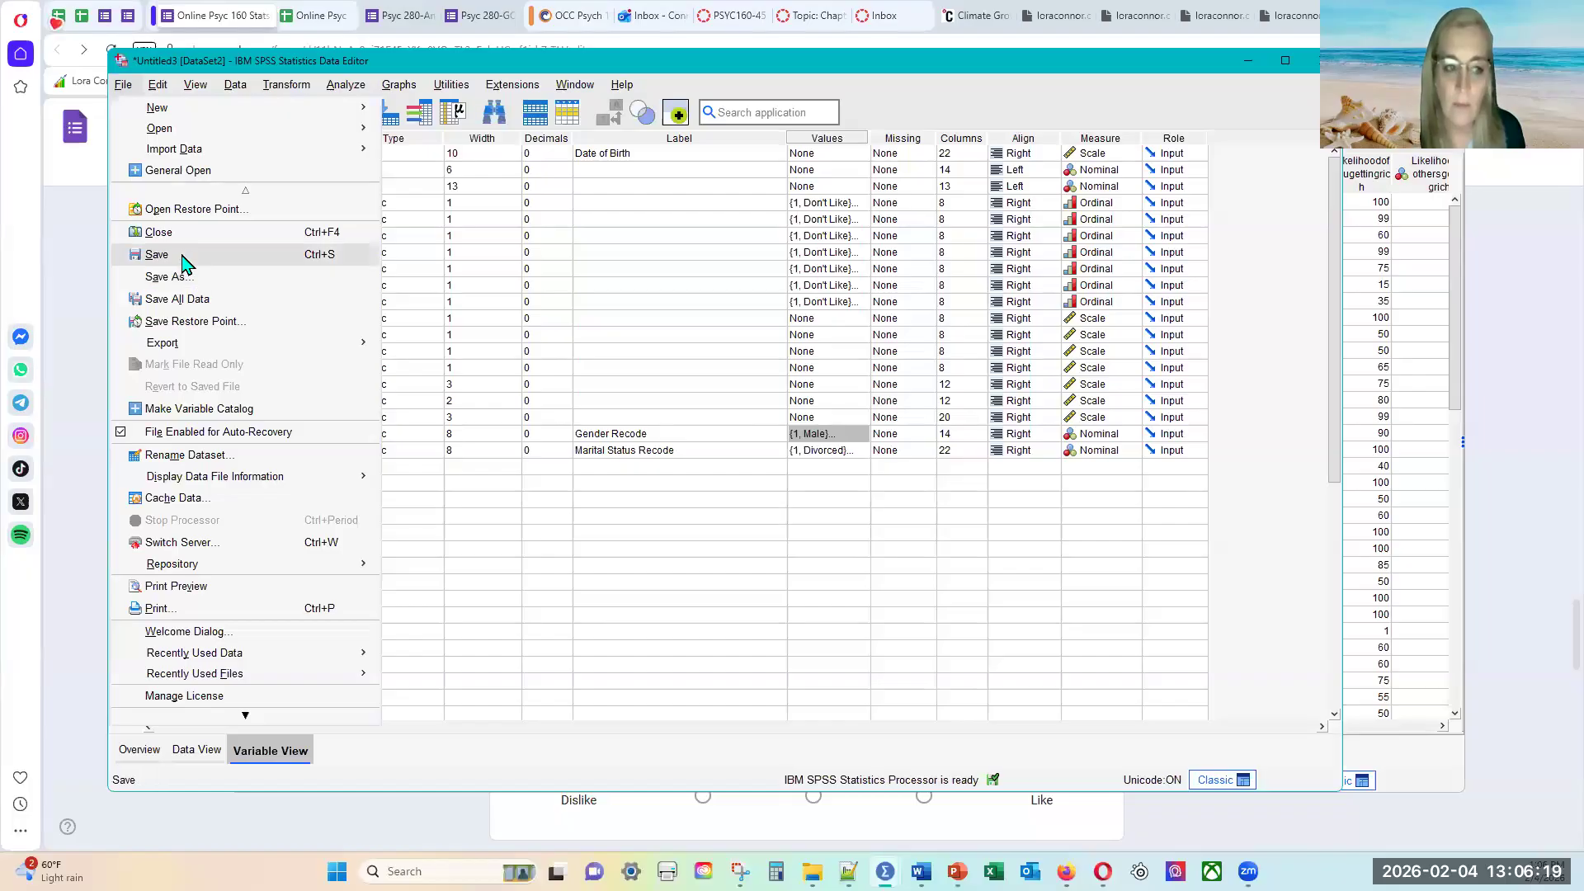
left_click(157, 254)
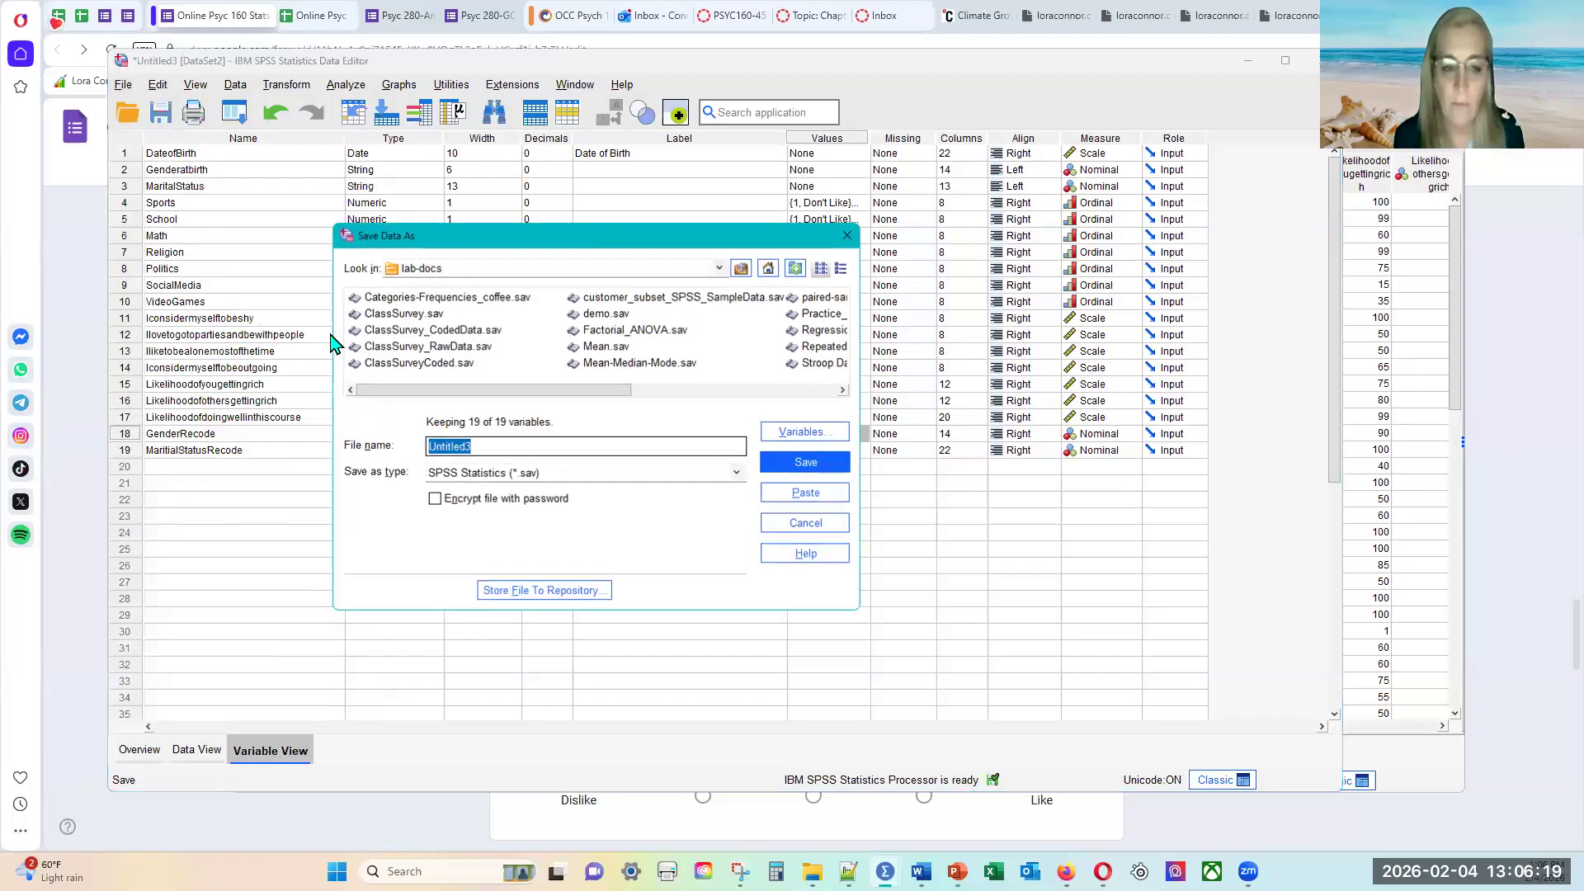
left_click(740, 269)
left_click(740, 269)
left_click(740, 269)
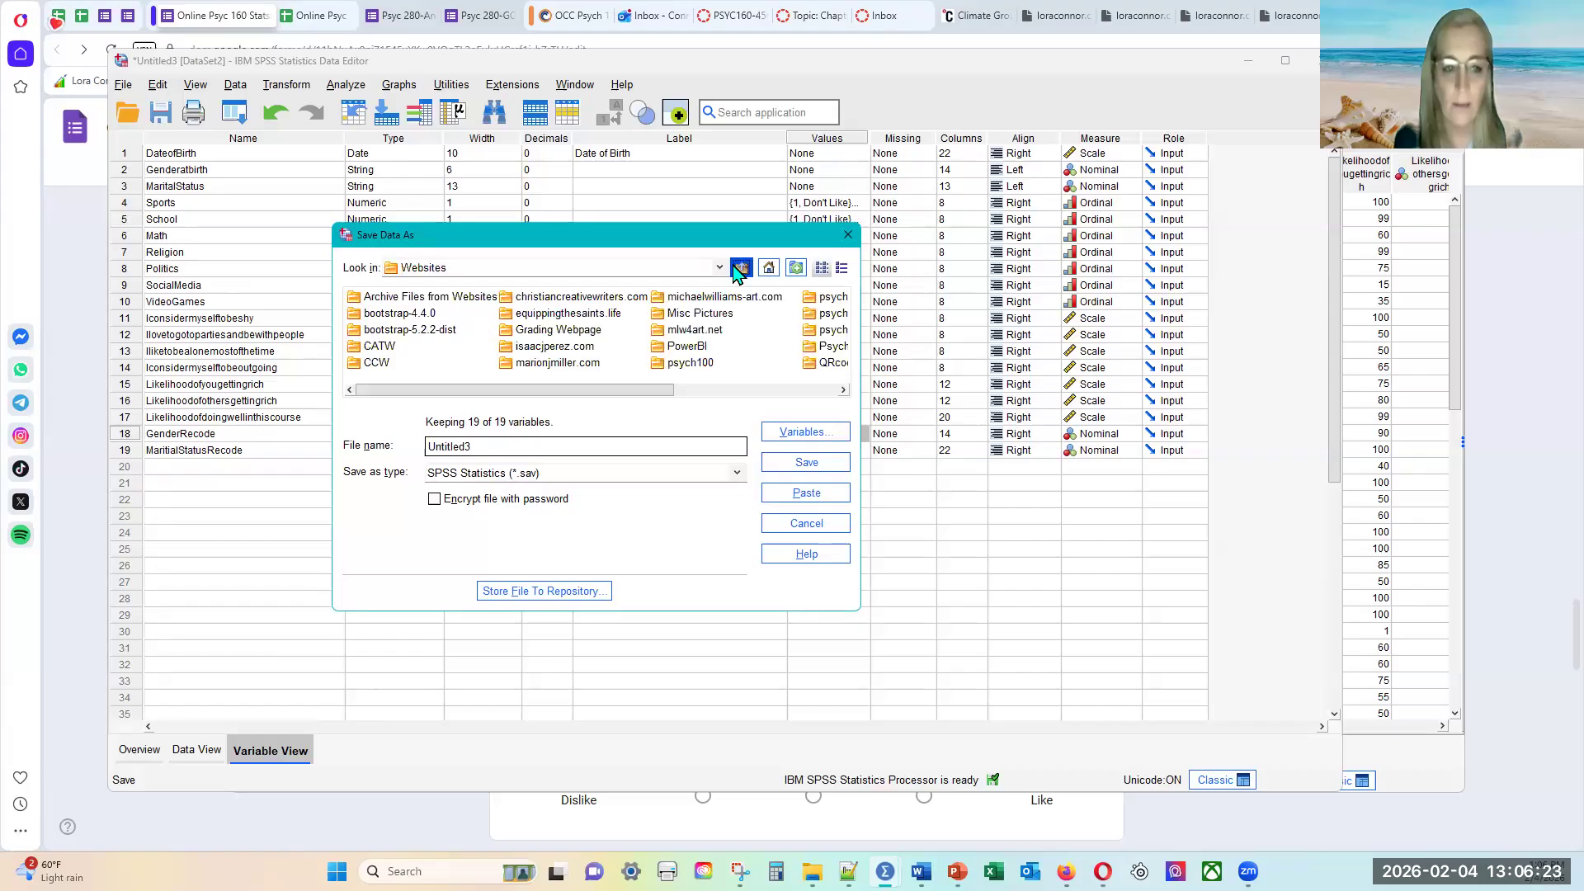
left_click(739, 269)
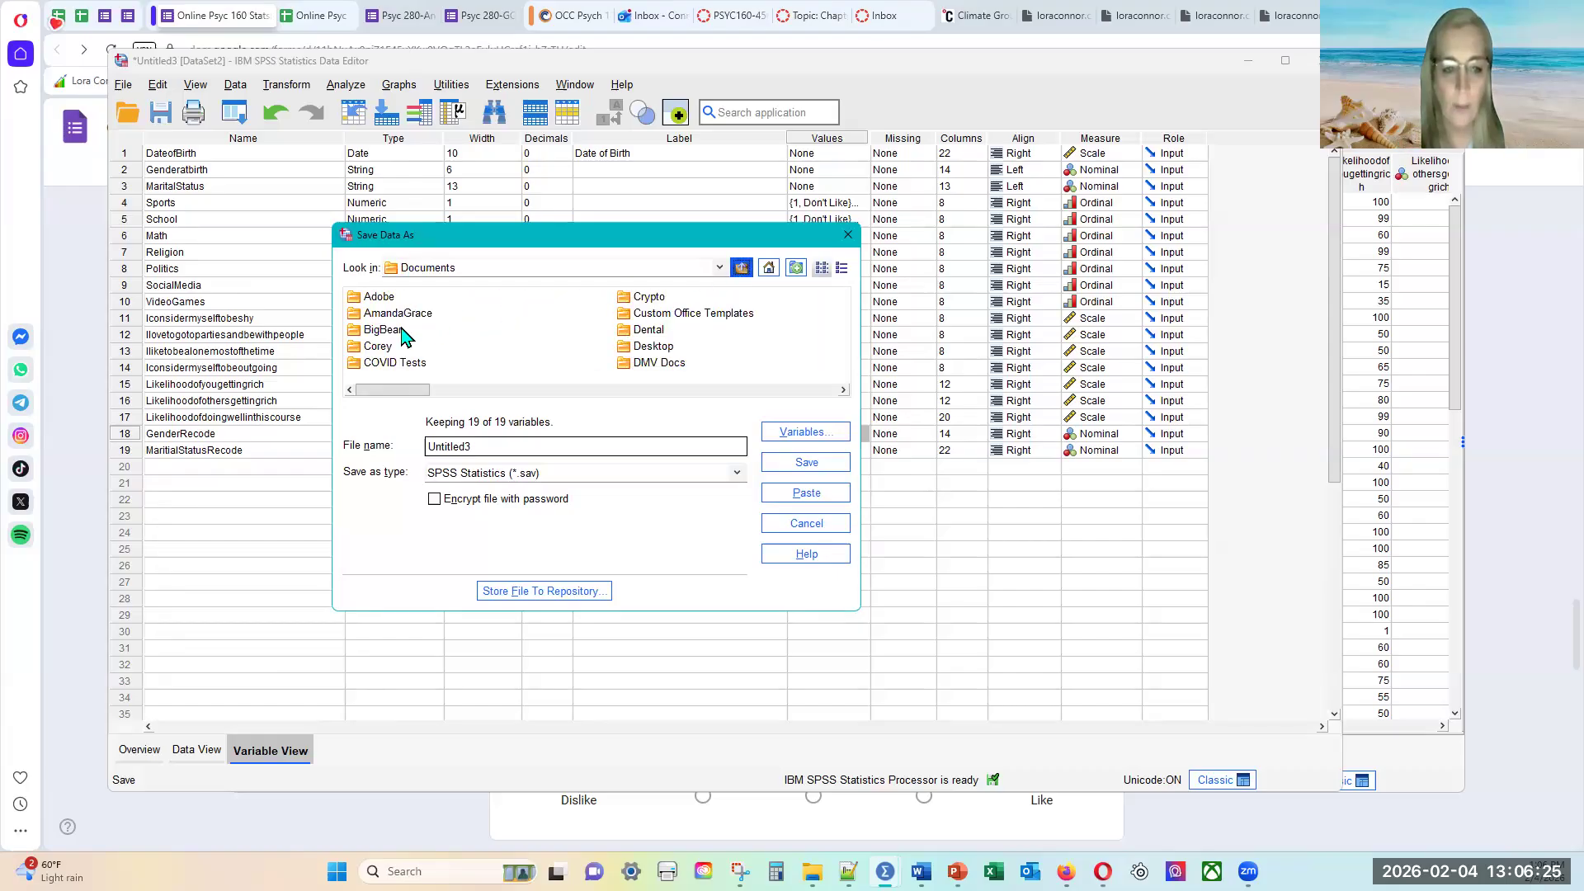
left_click_drag(423, 389, 565, 401)
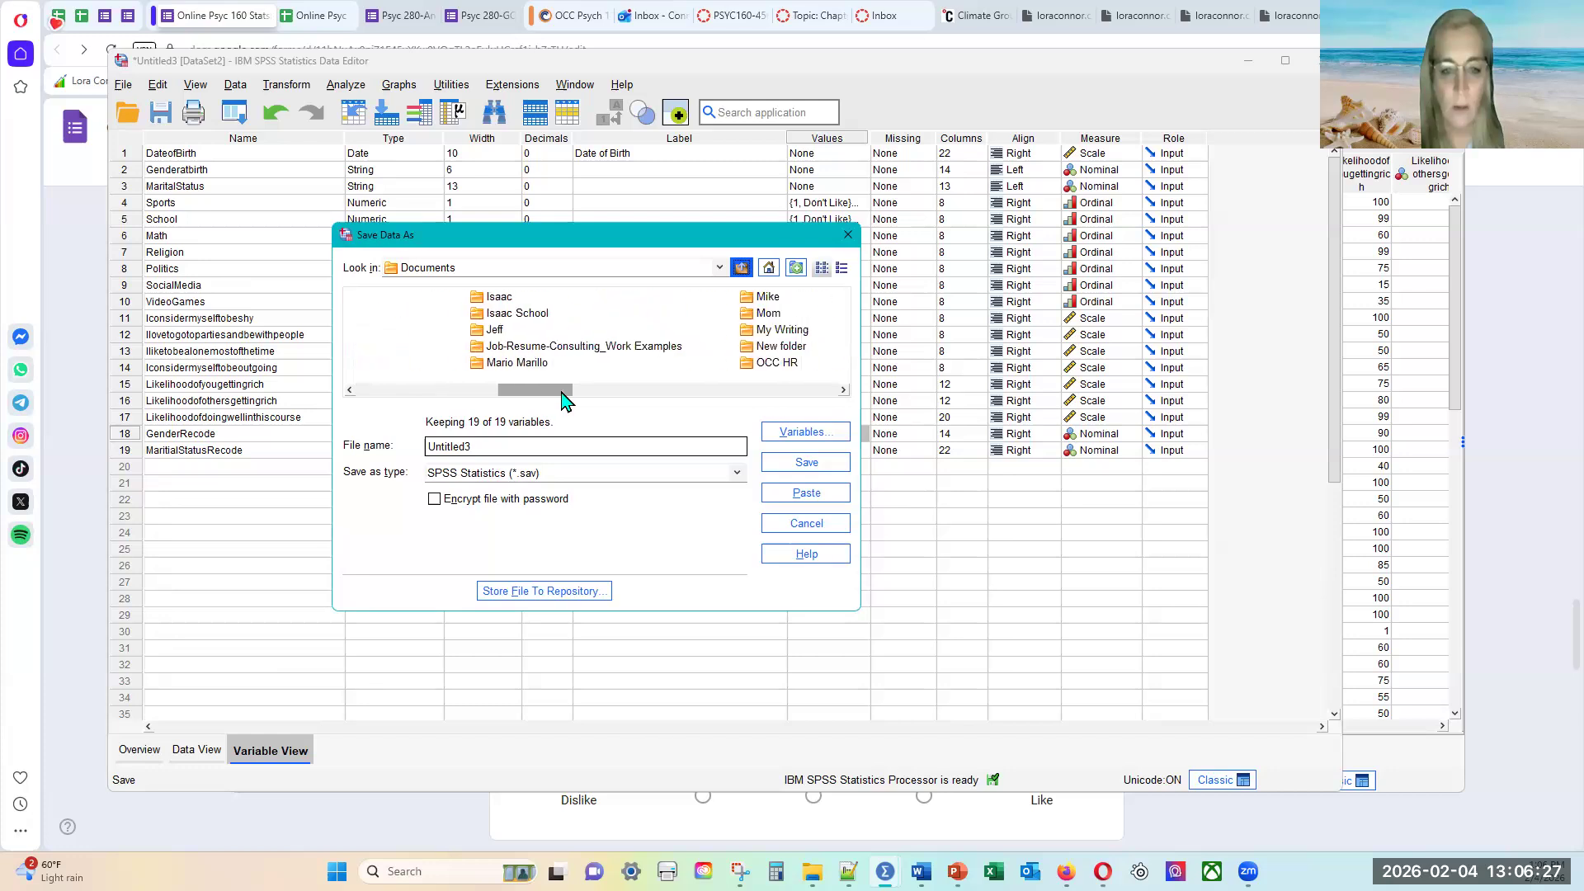
- Set the save location to the Downloads folder in the user's profile on the Windows (C:) drive
left_click(769, 268)
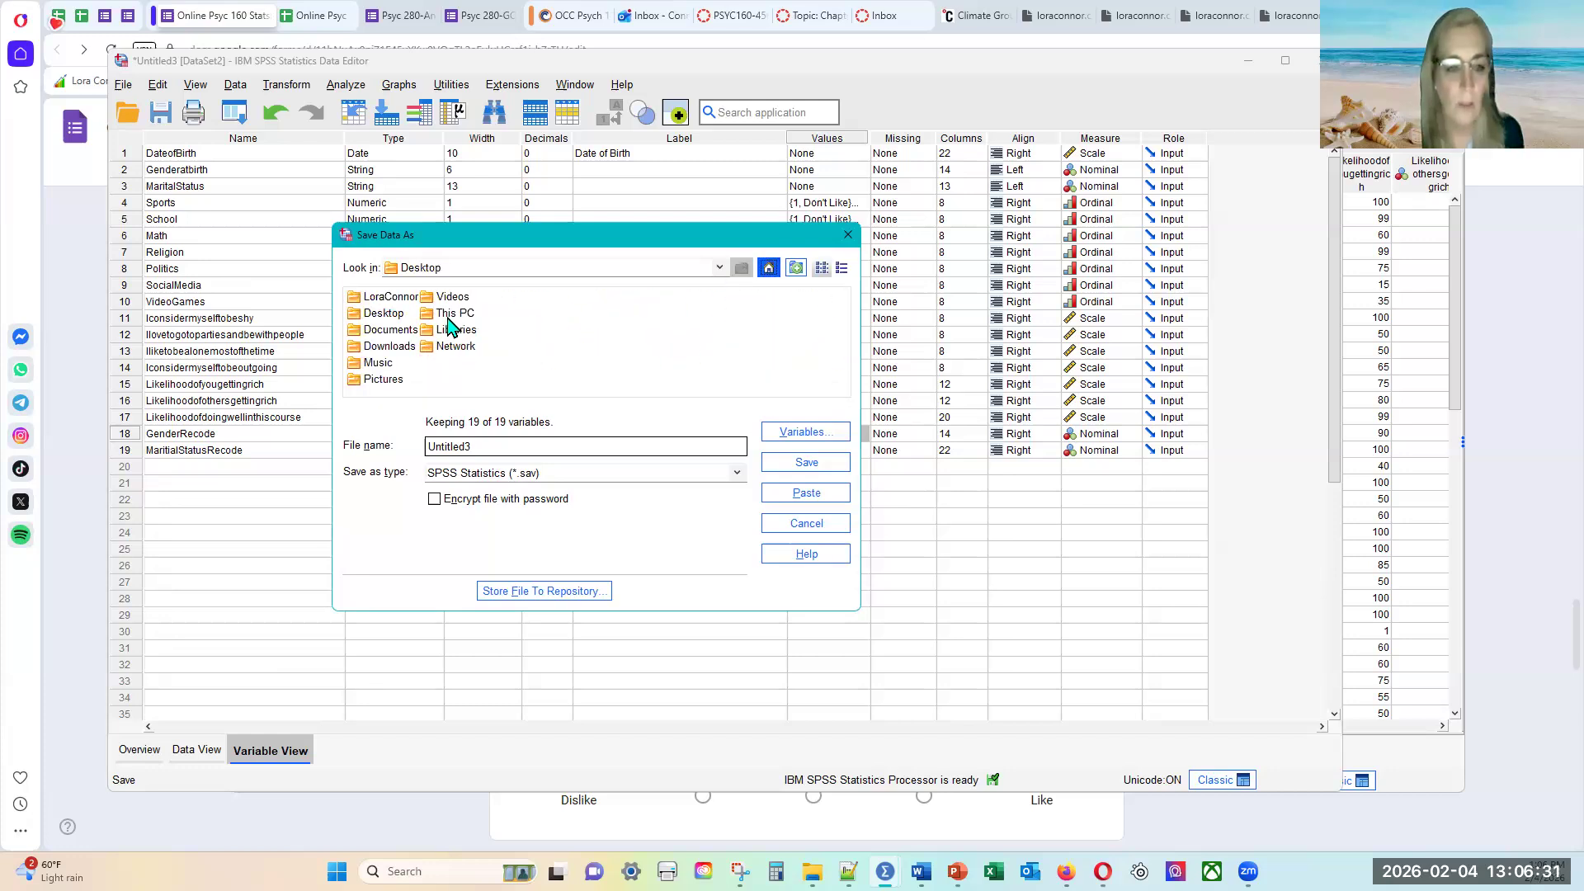
left_click(450, 318)
double_click(450, 321)
double_click(387, 299)
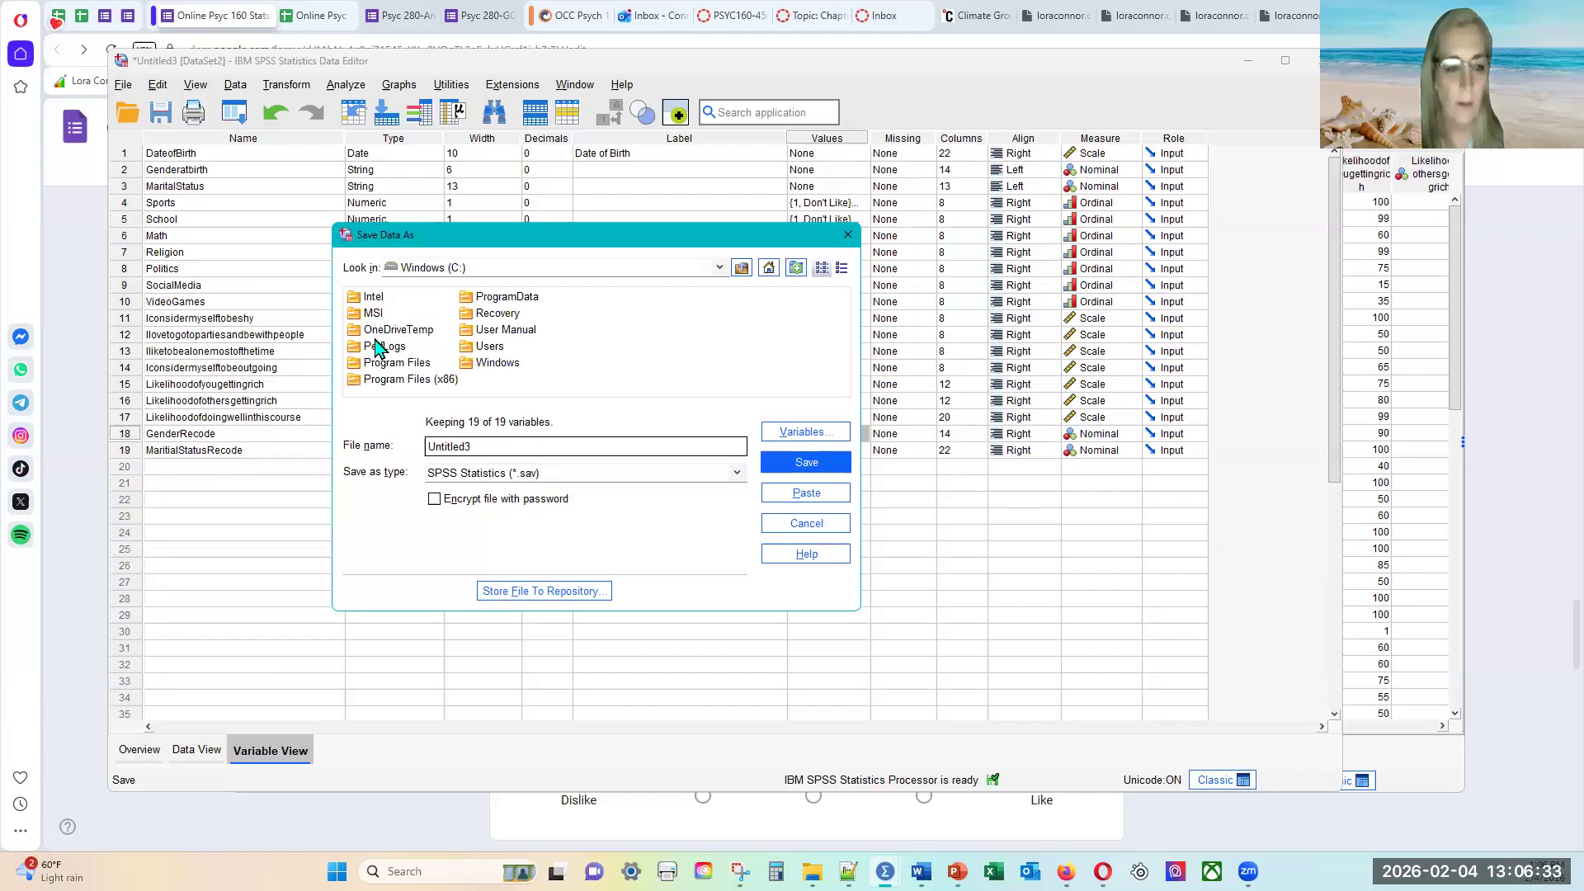
double_click(487, 348)
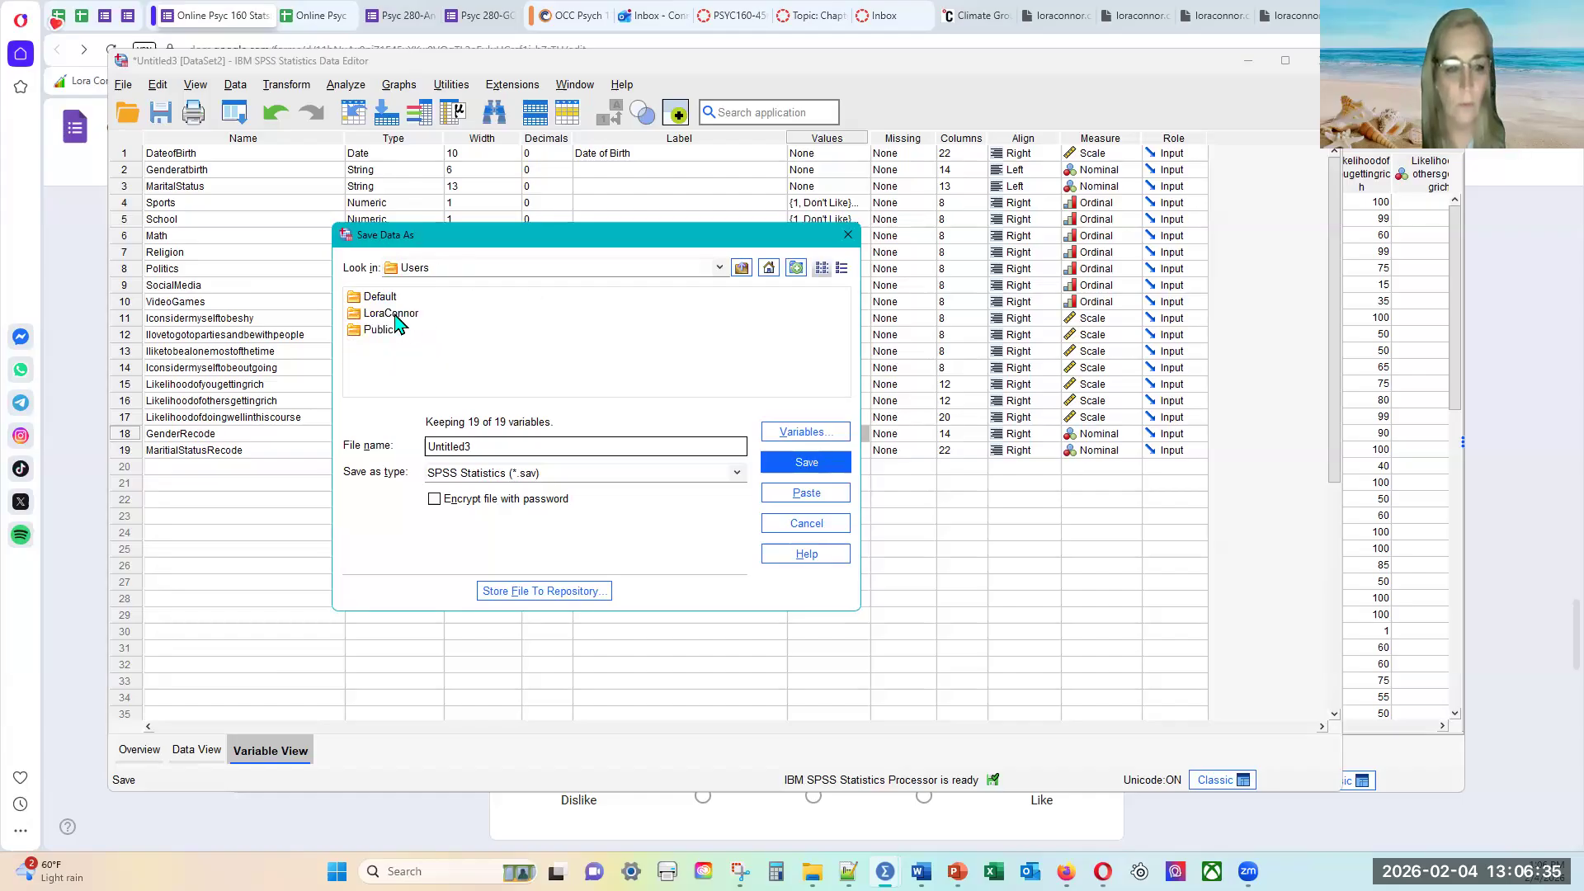
double_click(392, 314)
left_click(440, 296)
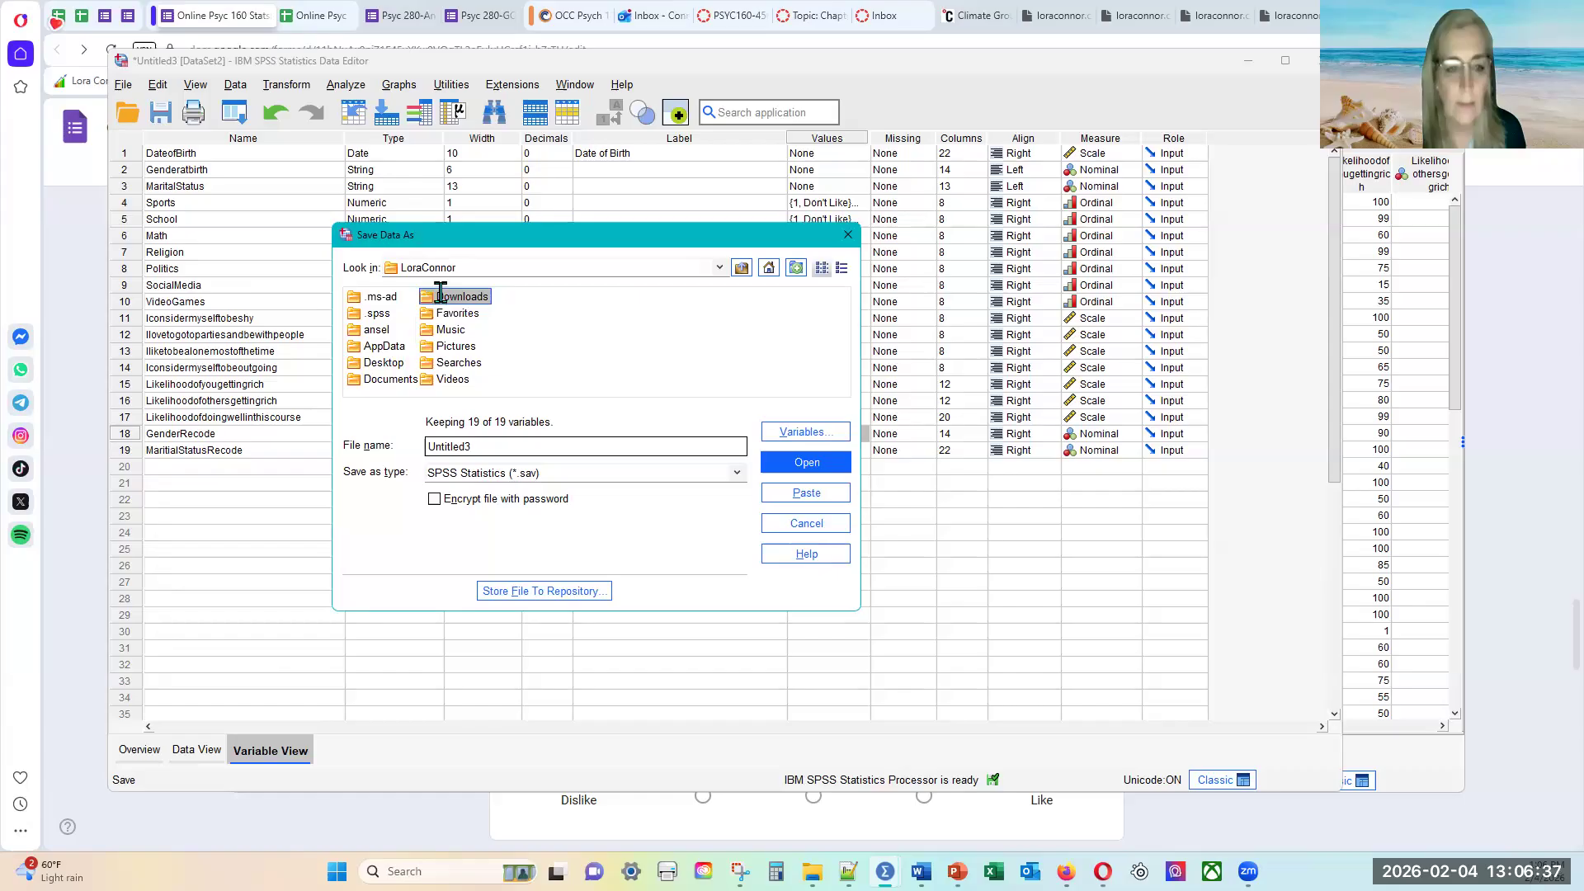
double_click(441, 295)
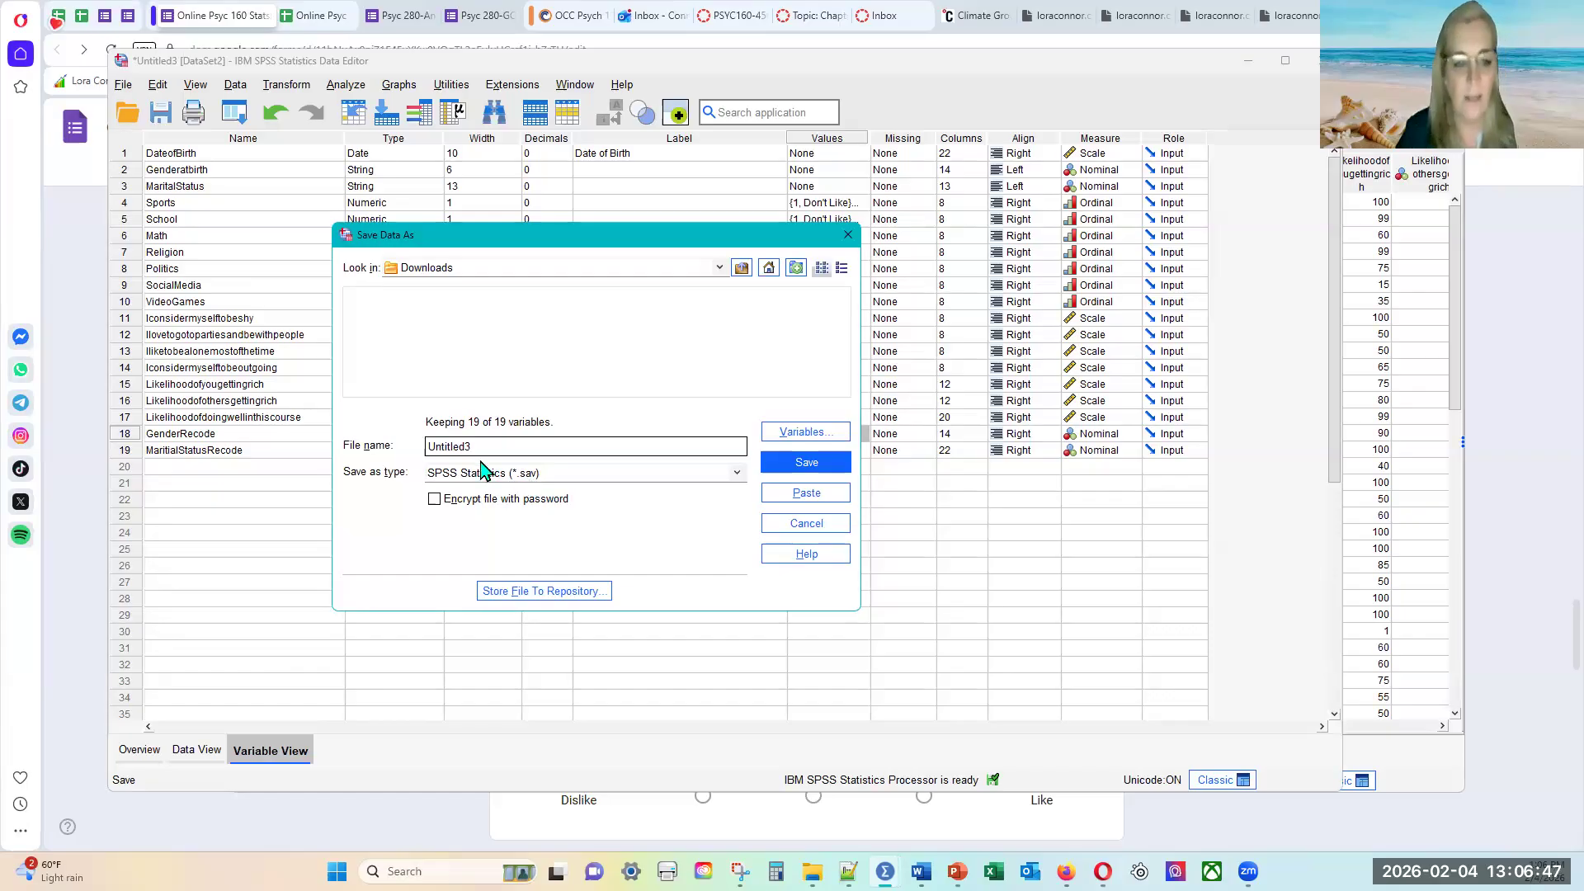
- Name the file Week1SPSSdata and save the dataset in SPSS Statistics (*.sav) format
double_click(422, 450)
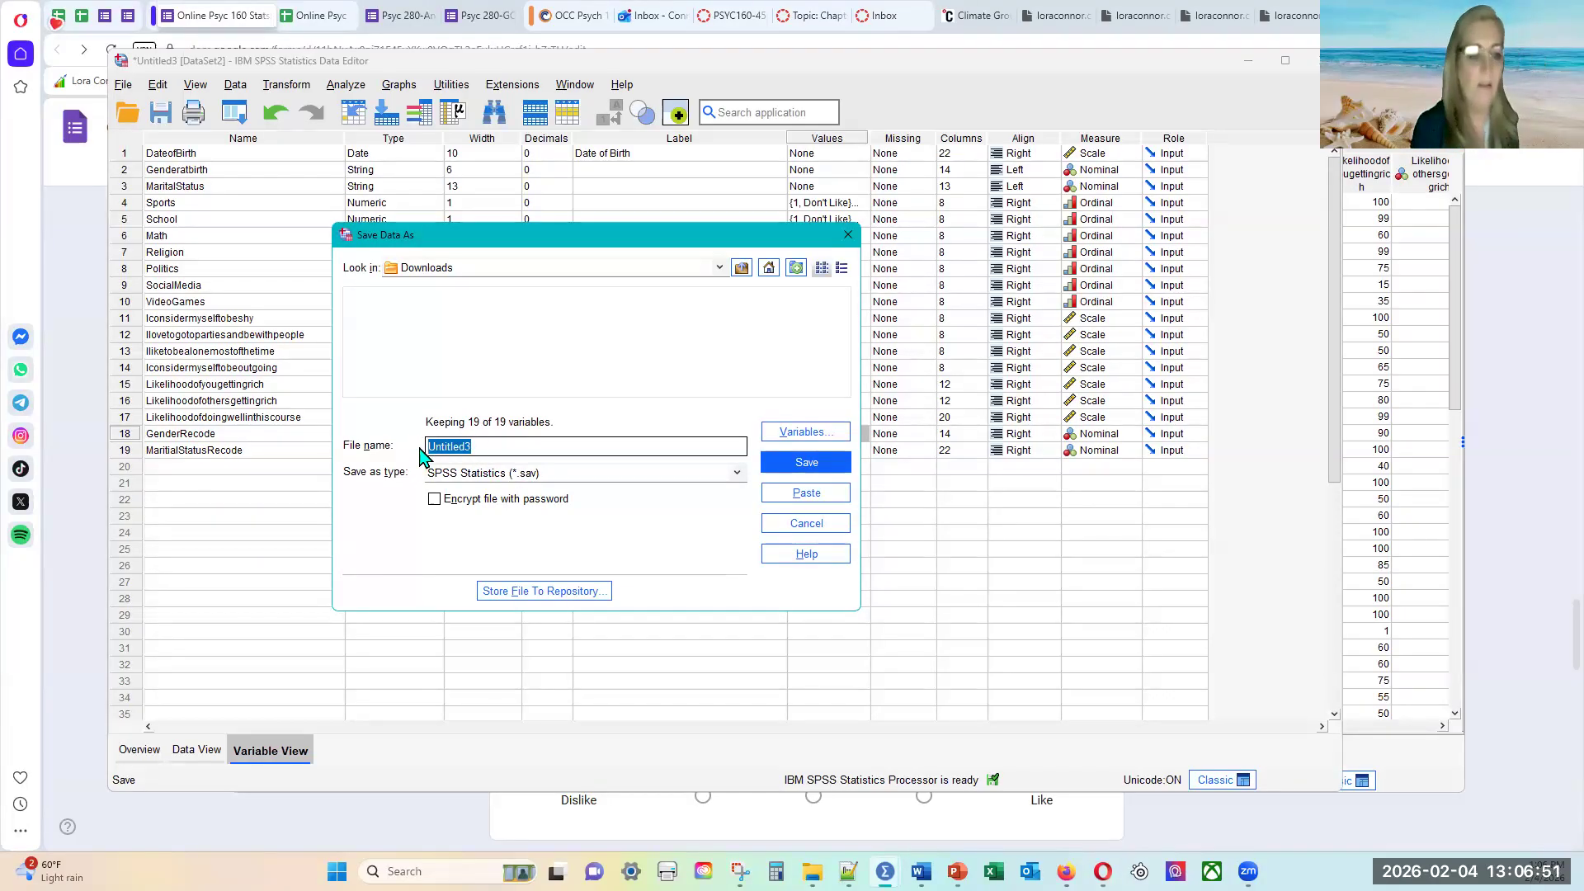
type("Week1")
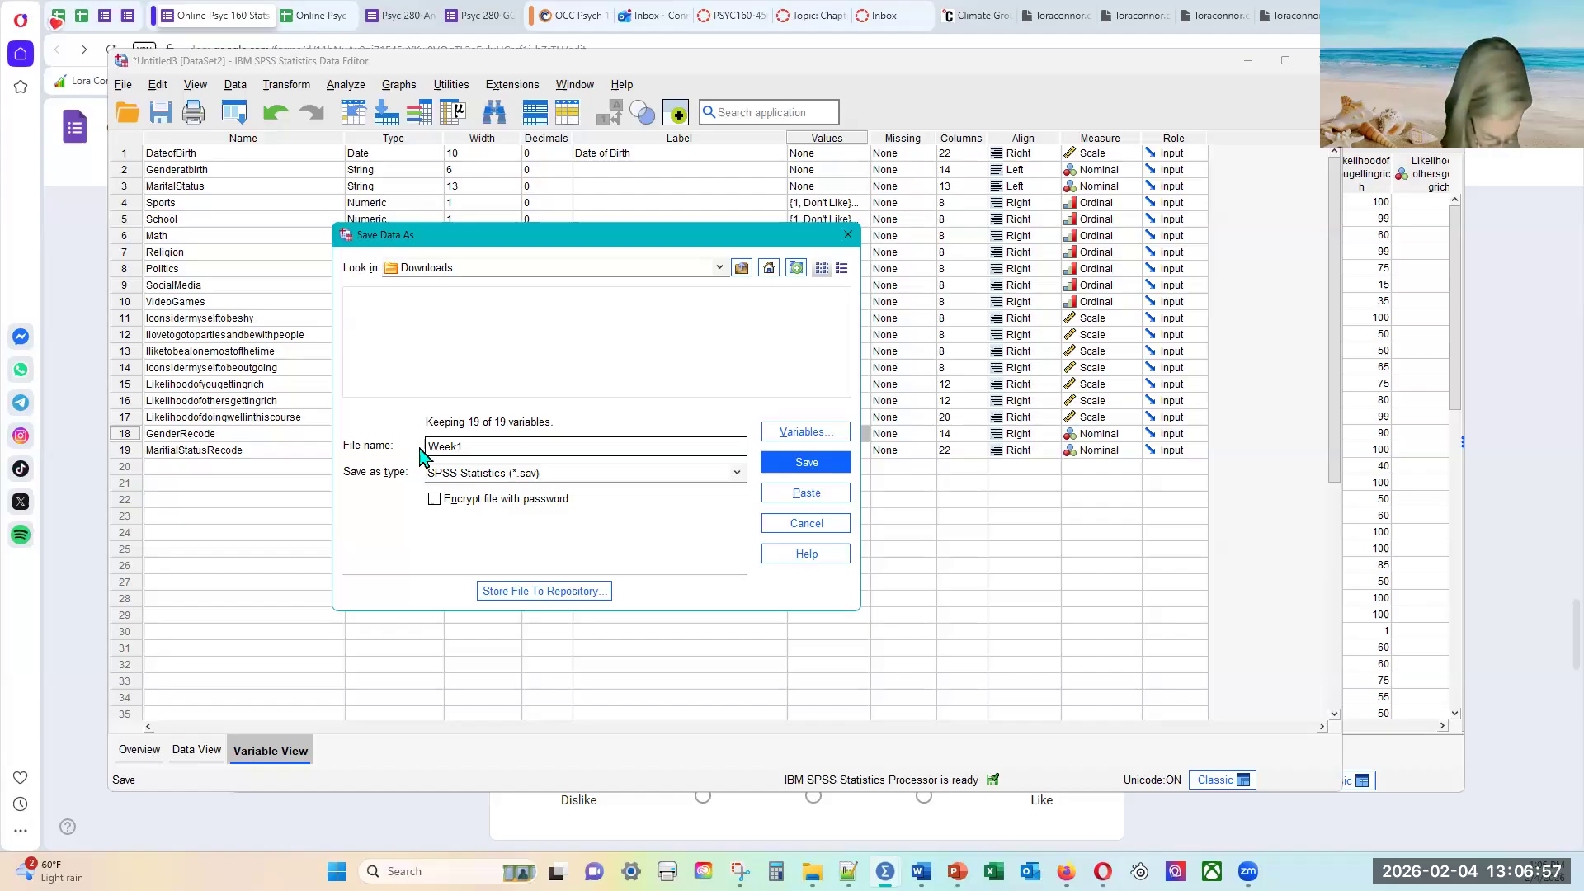
type("SPSSdata")
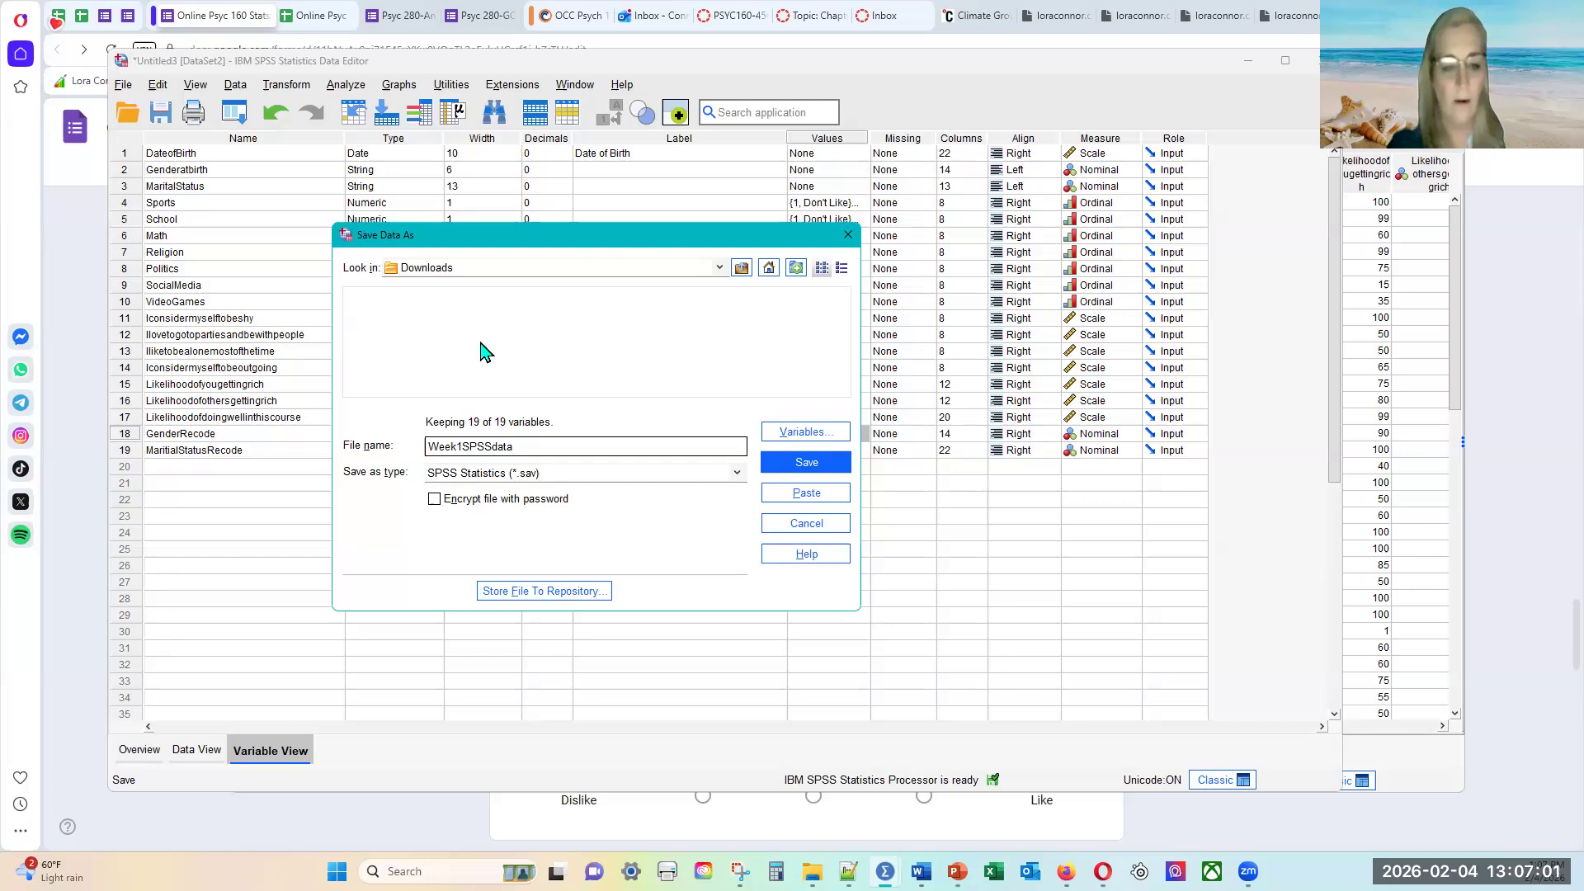
left_click(799, 463)
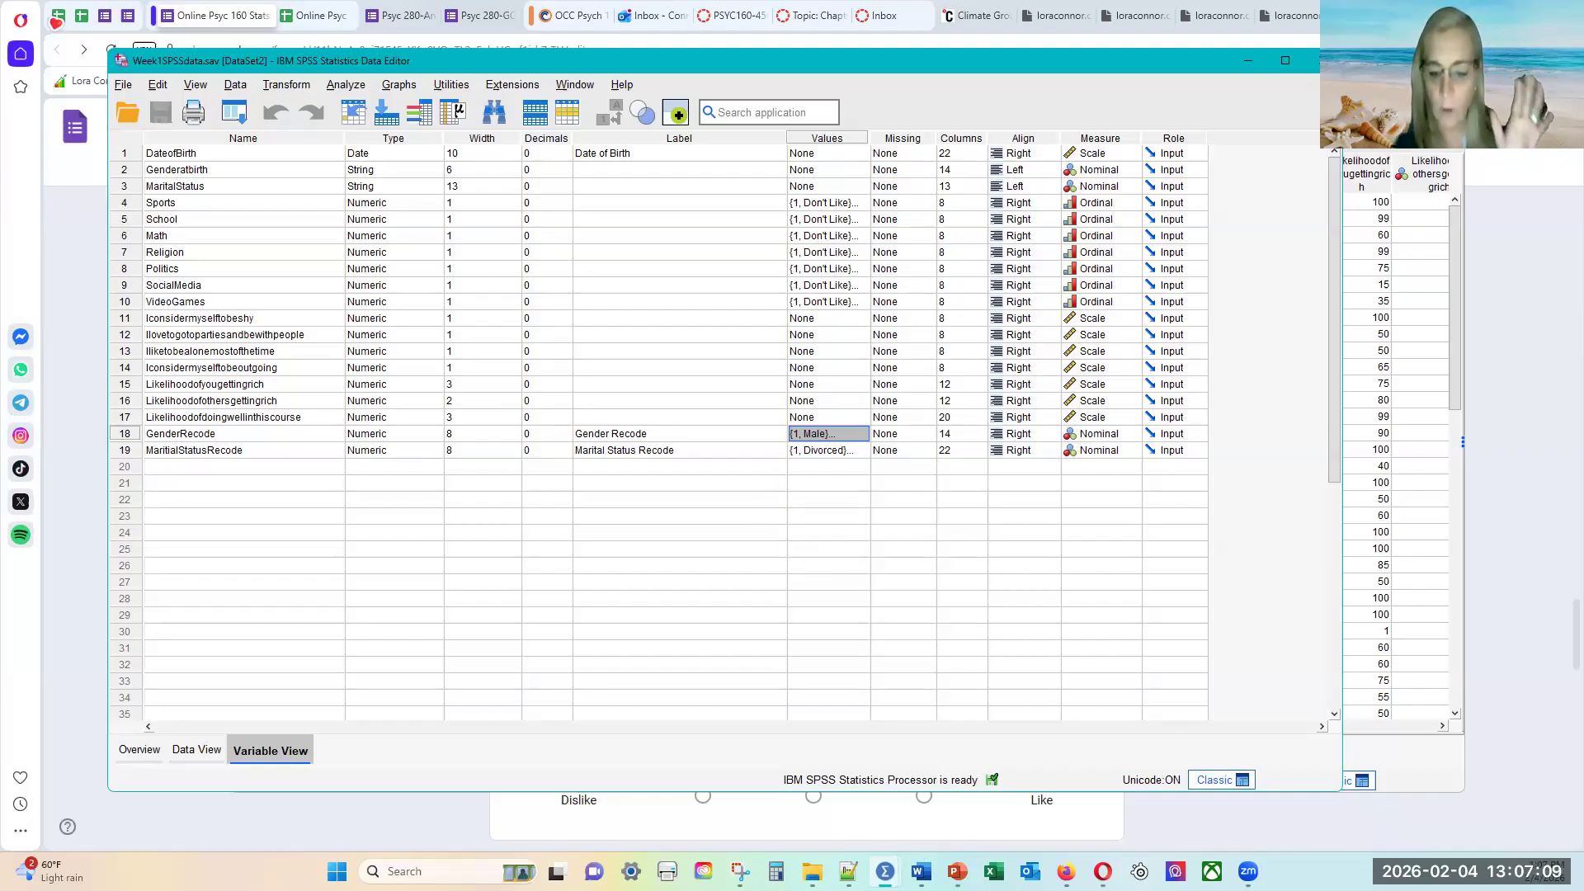
- Bring the Output1 viewer window to the front, showing the Descriptive Statistics table, and reposition it over the dataset
mouse_move(885, 872)
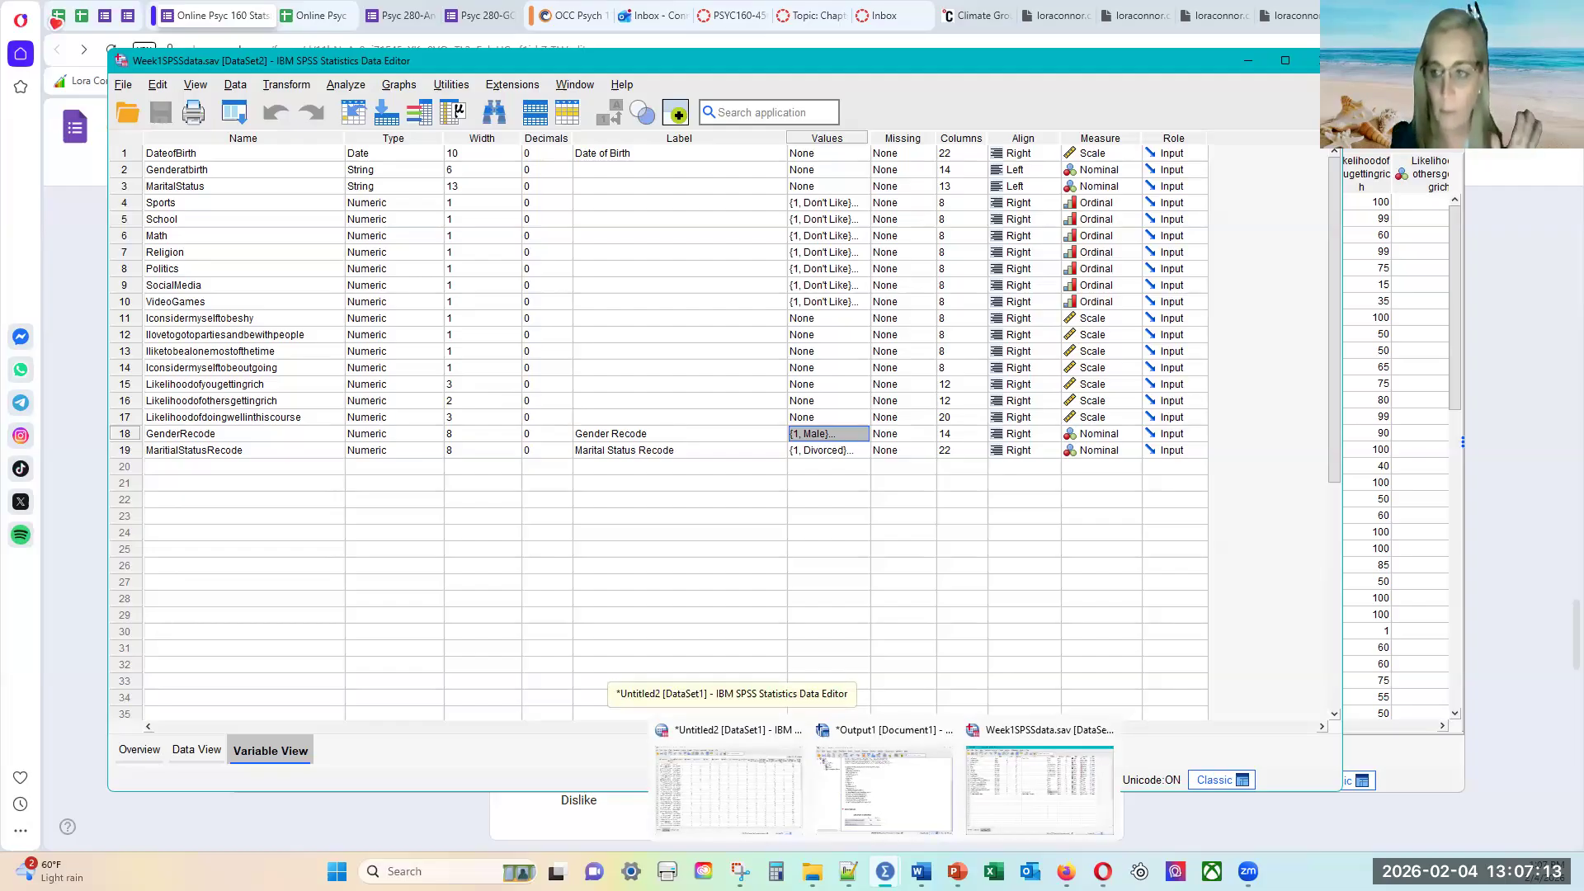
left_click(883, 788)
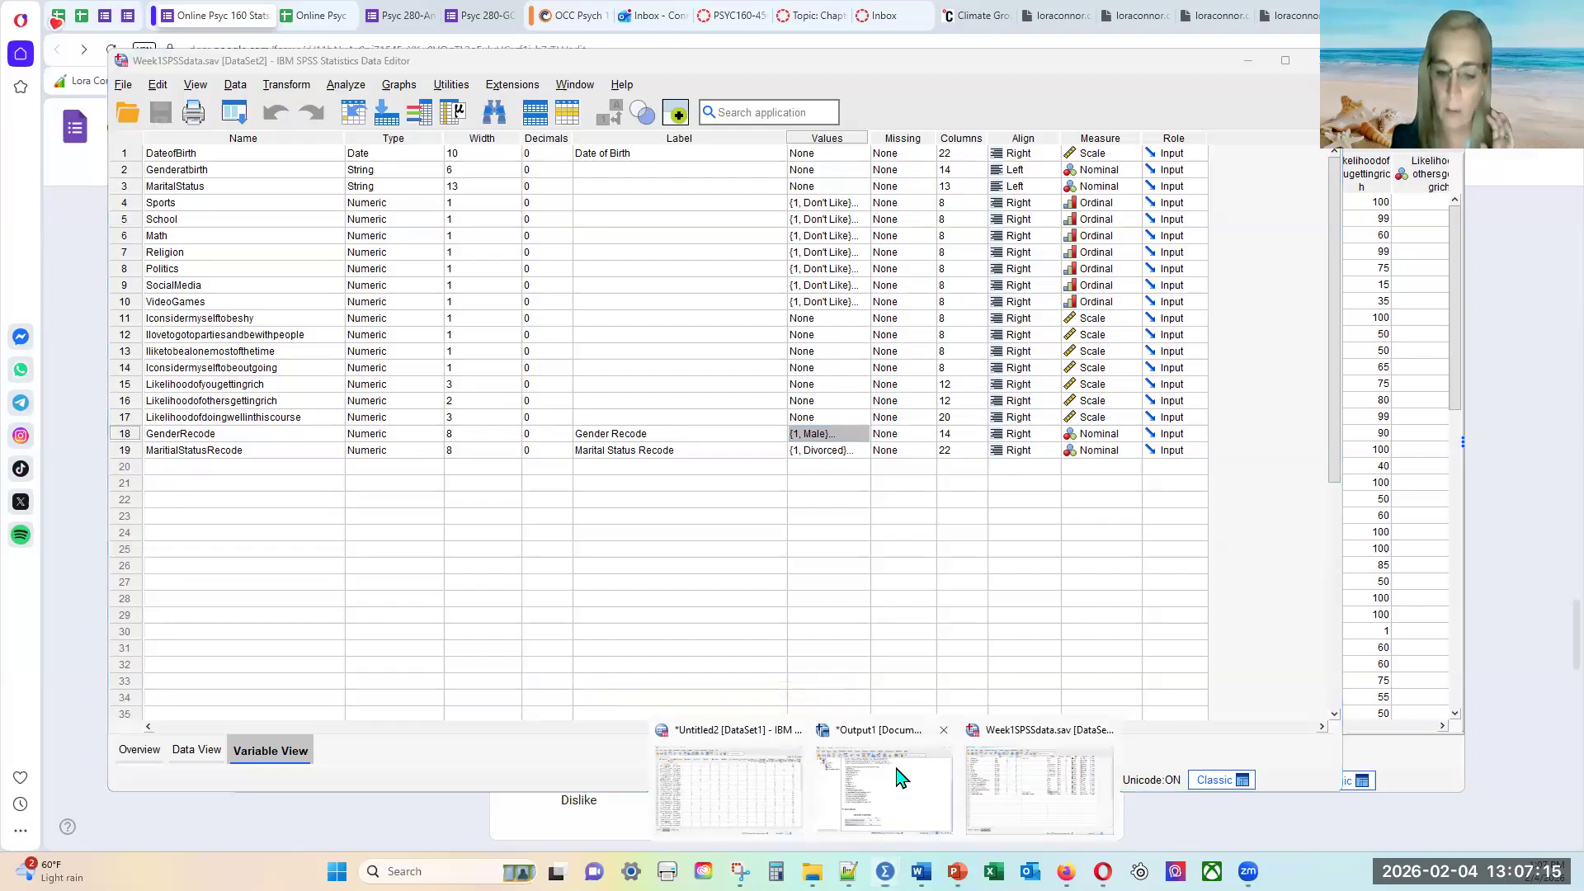
left_click(686, 620)
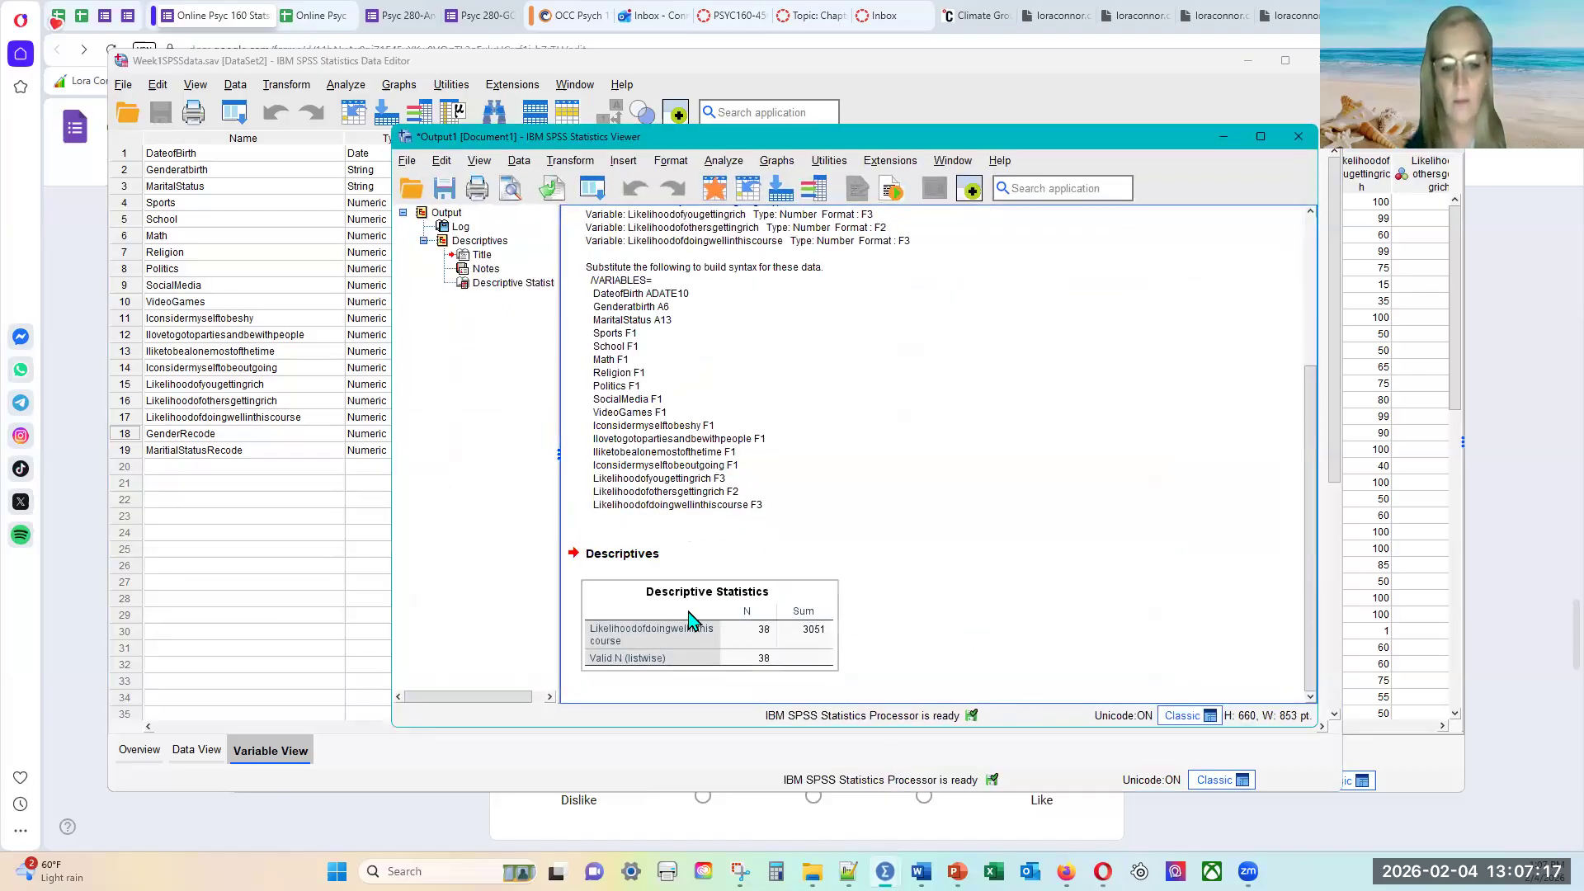
left_click_drag(752, 636, 576, 394)
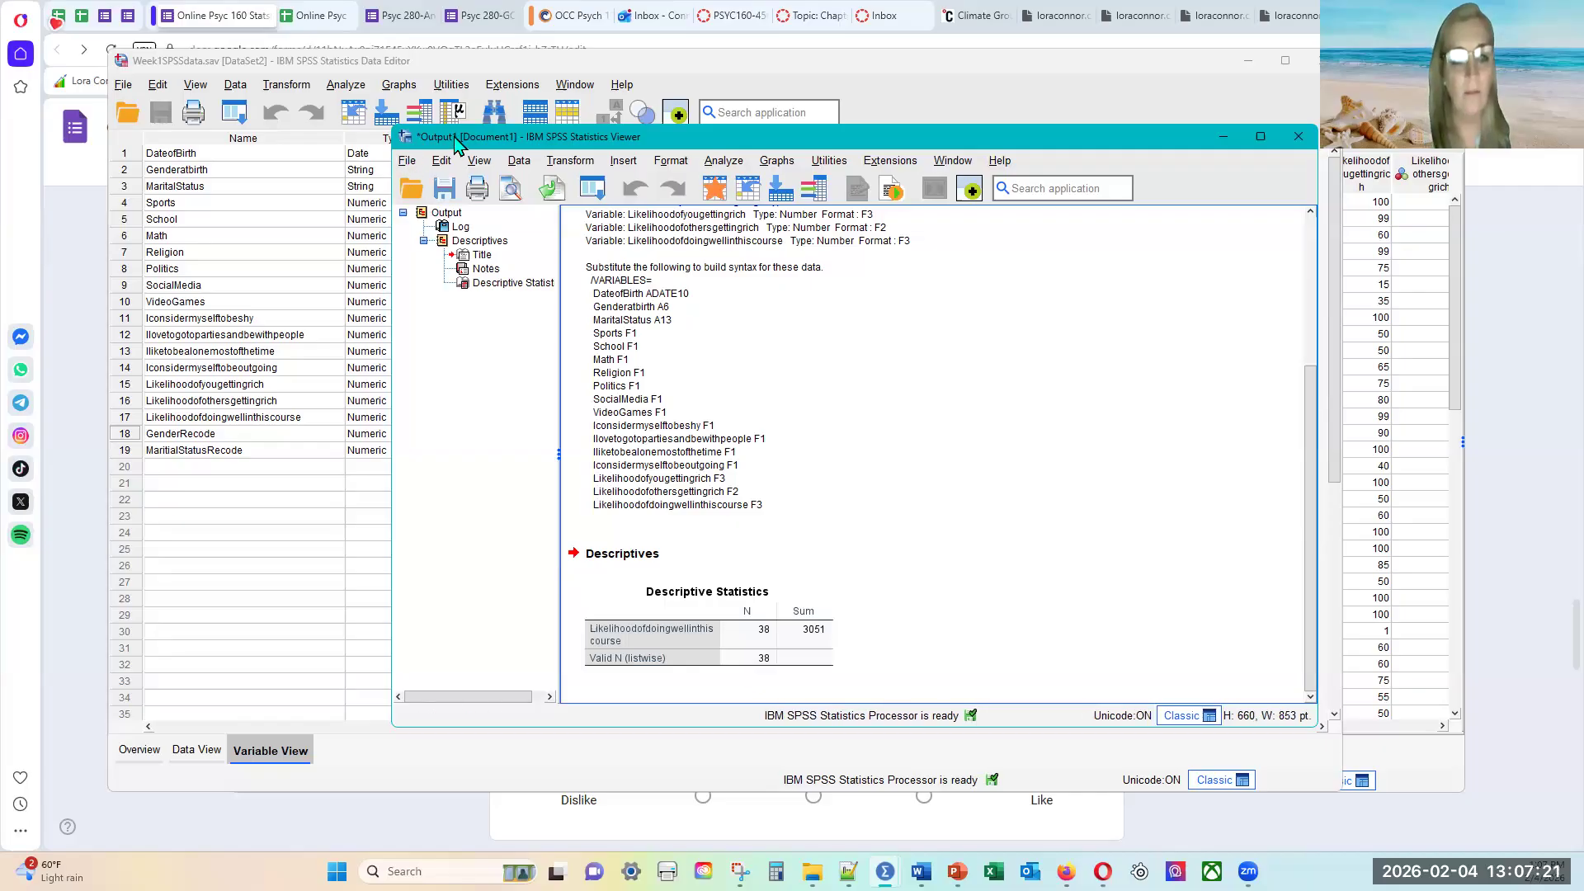
left_click_drag(448, 142, 269, 91)
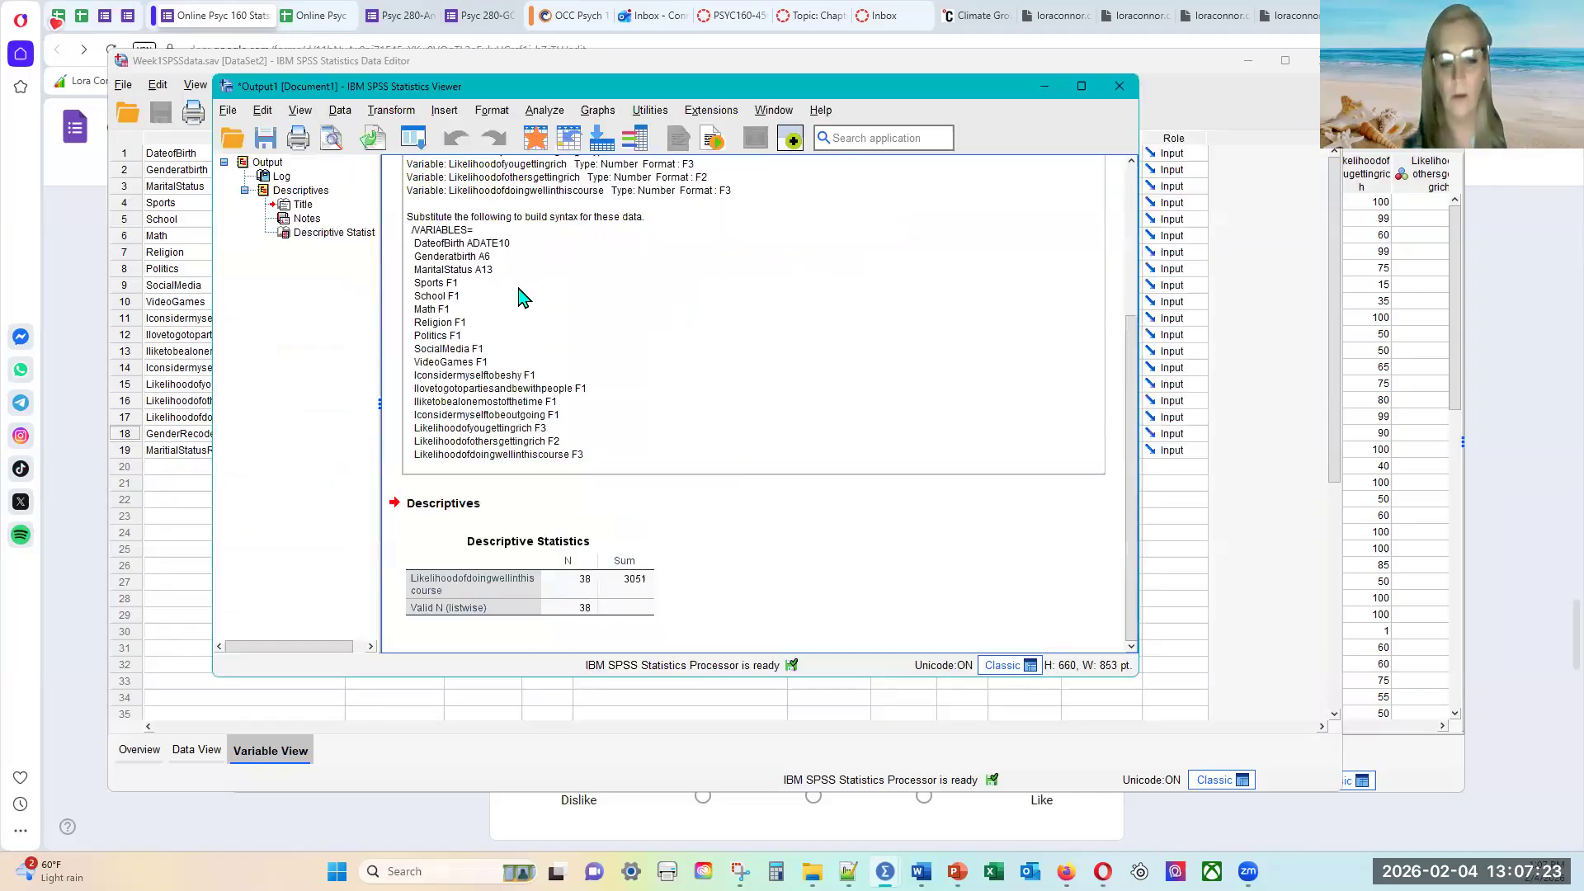
left_click_drag(547, 103, 556, 124)
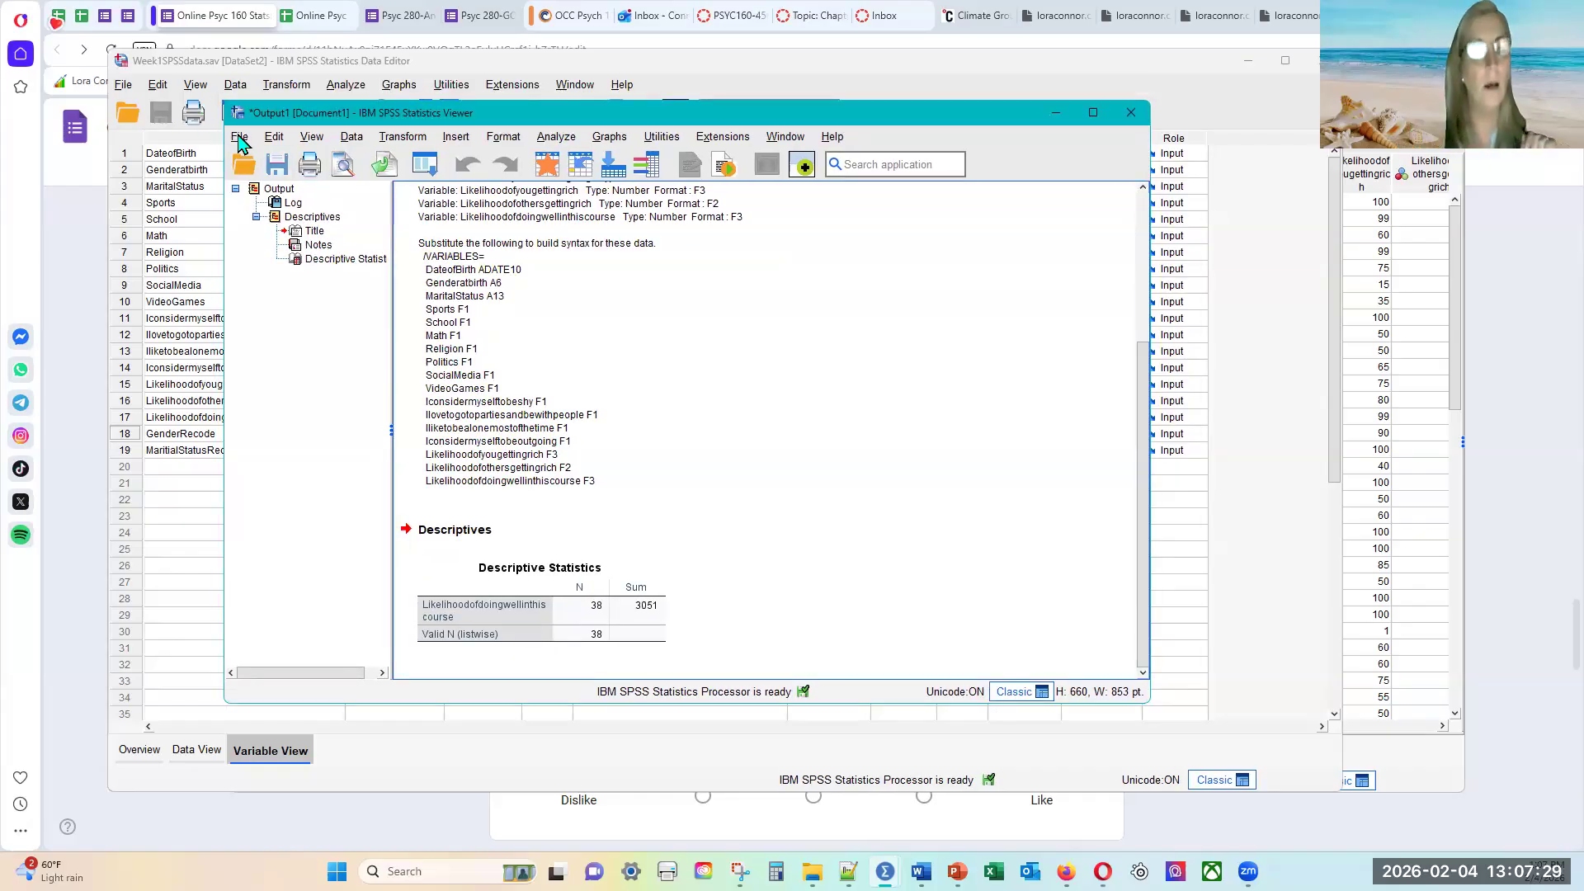
- Start exporting all the output with Word Document (*.docx) as the document type
left_click(240, 138)
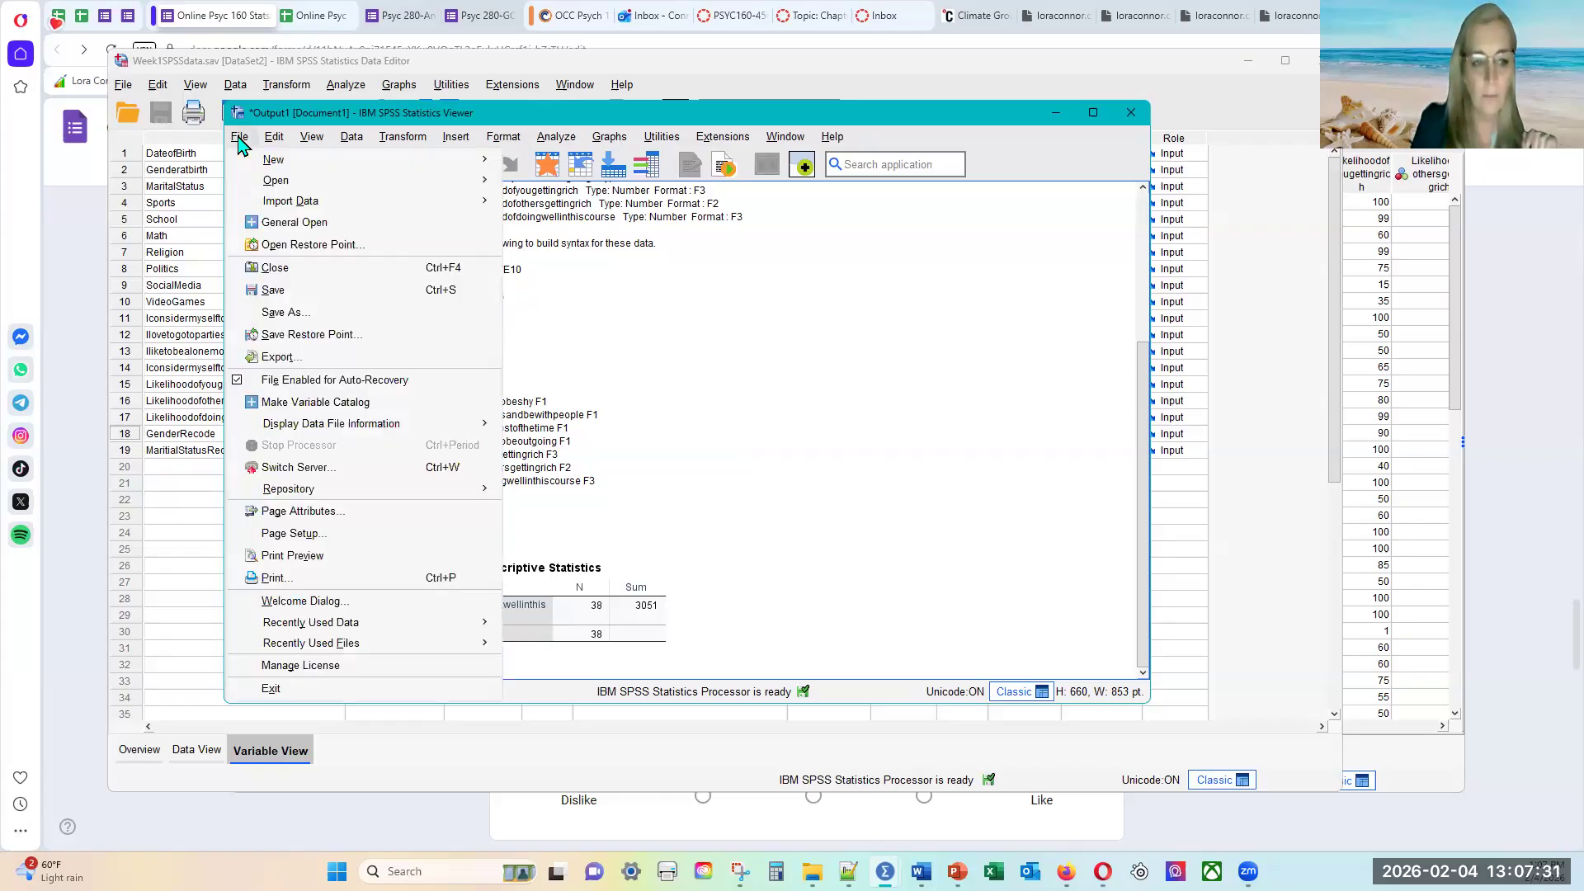
left_click(320, 357)
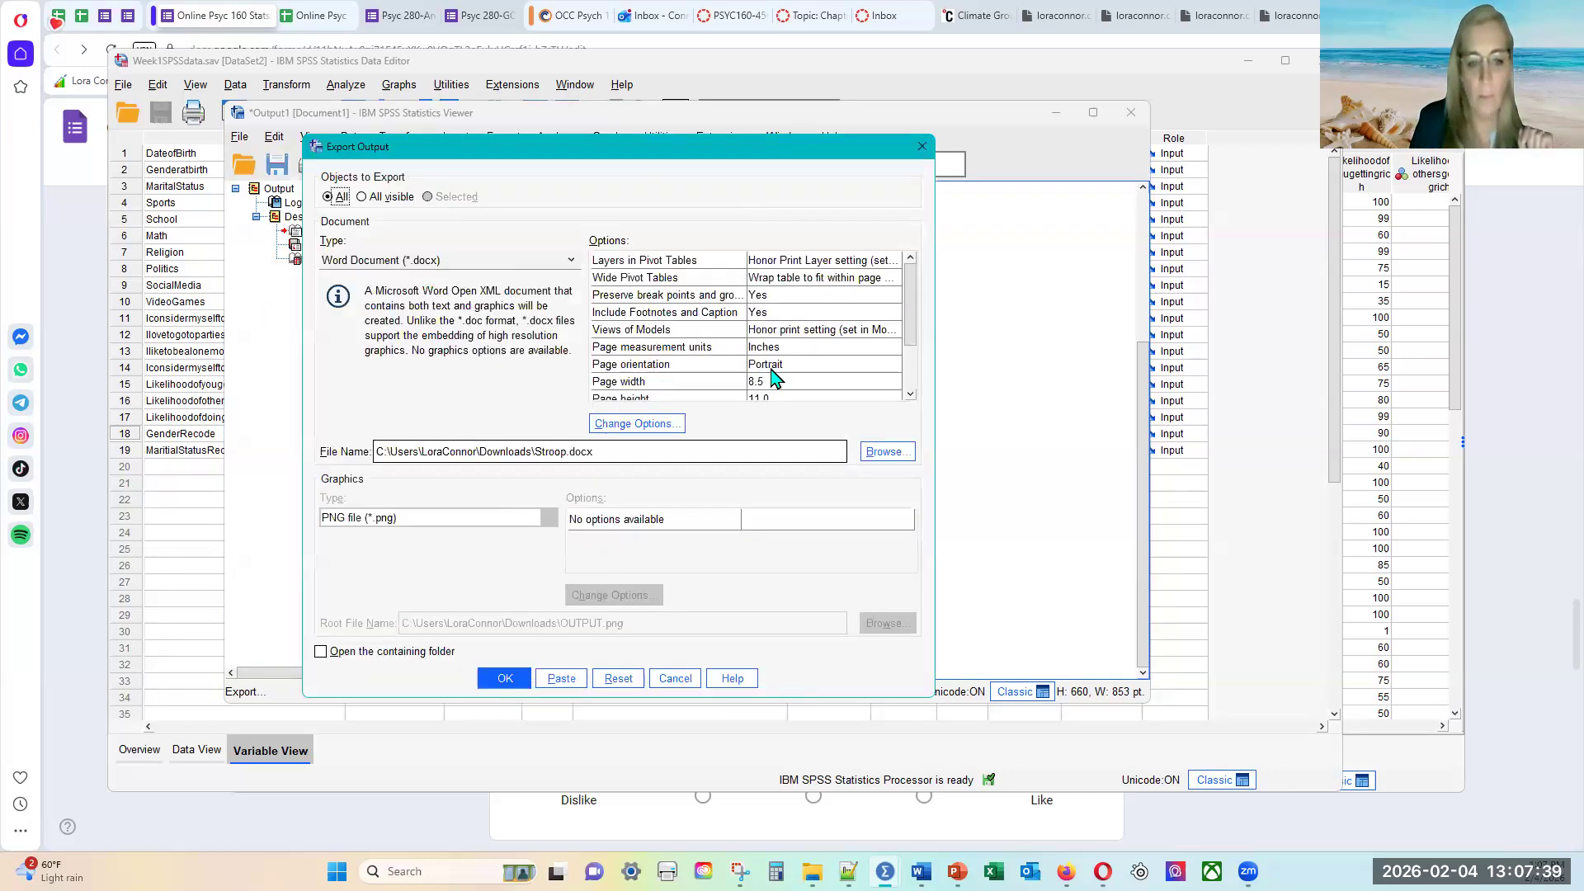
left_click(425, 263)
mouse_move(572, 358)
left_mouse_down()
mouse_move(571, 299)
mouse_move(572, 370)
left_mouse_up()
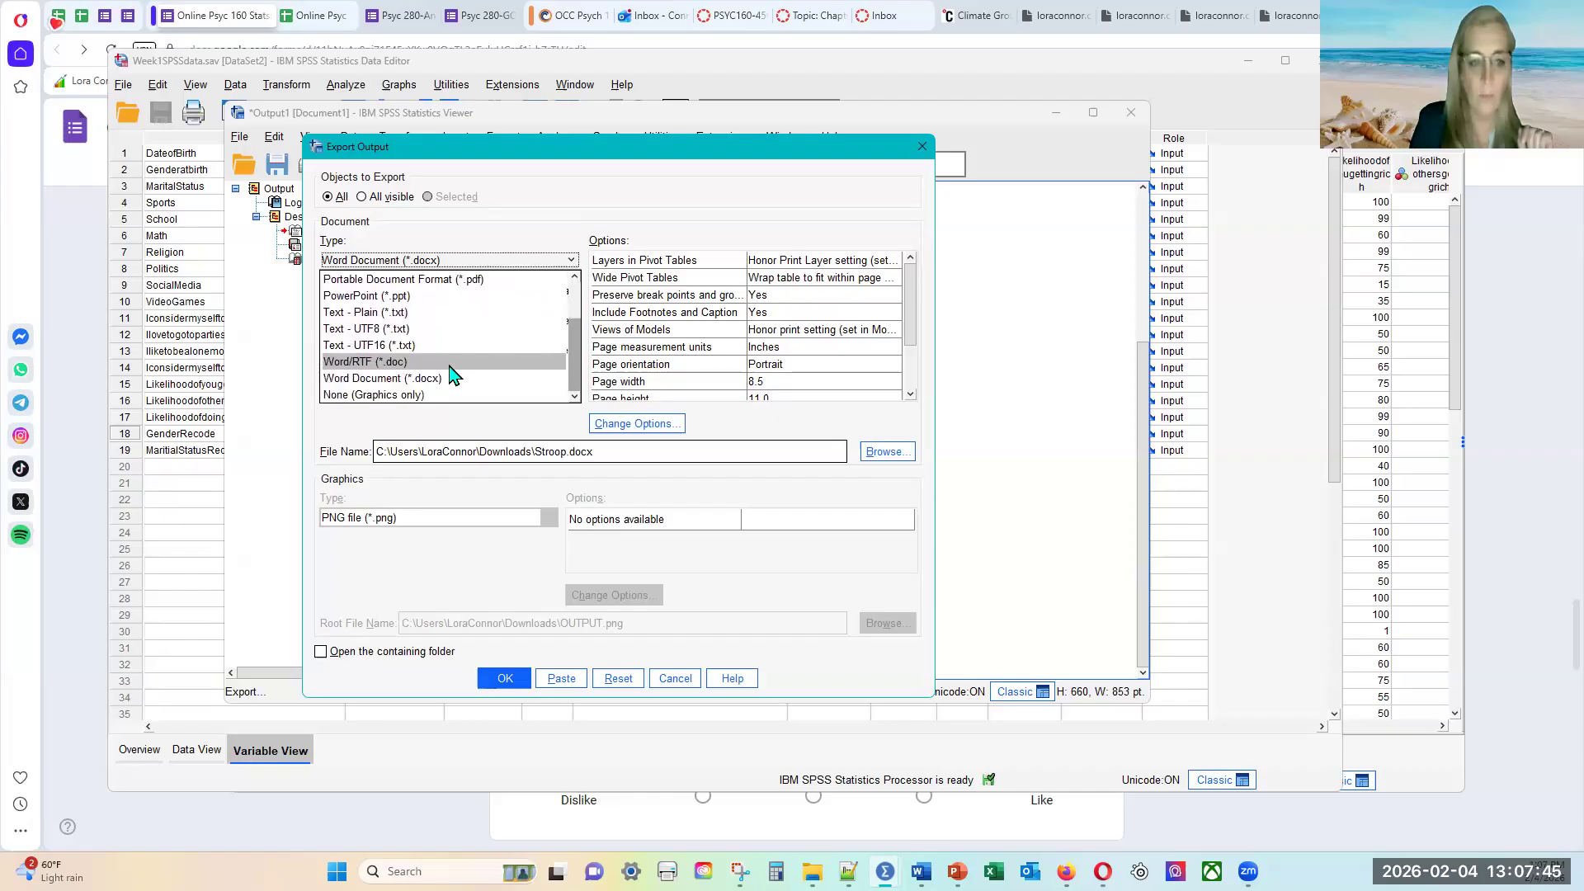
left_click(418, 380)
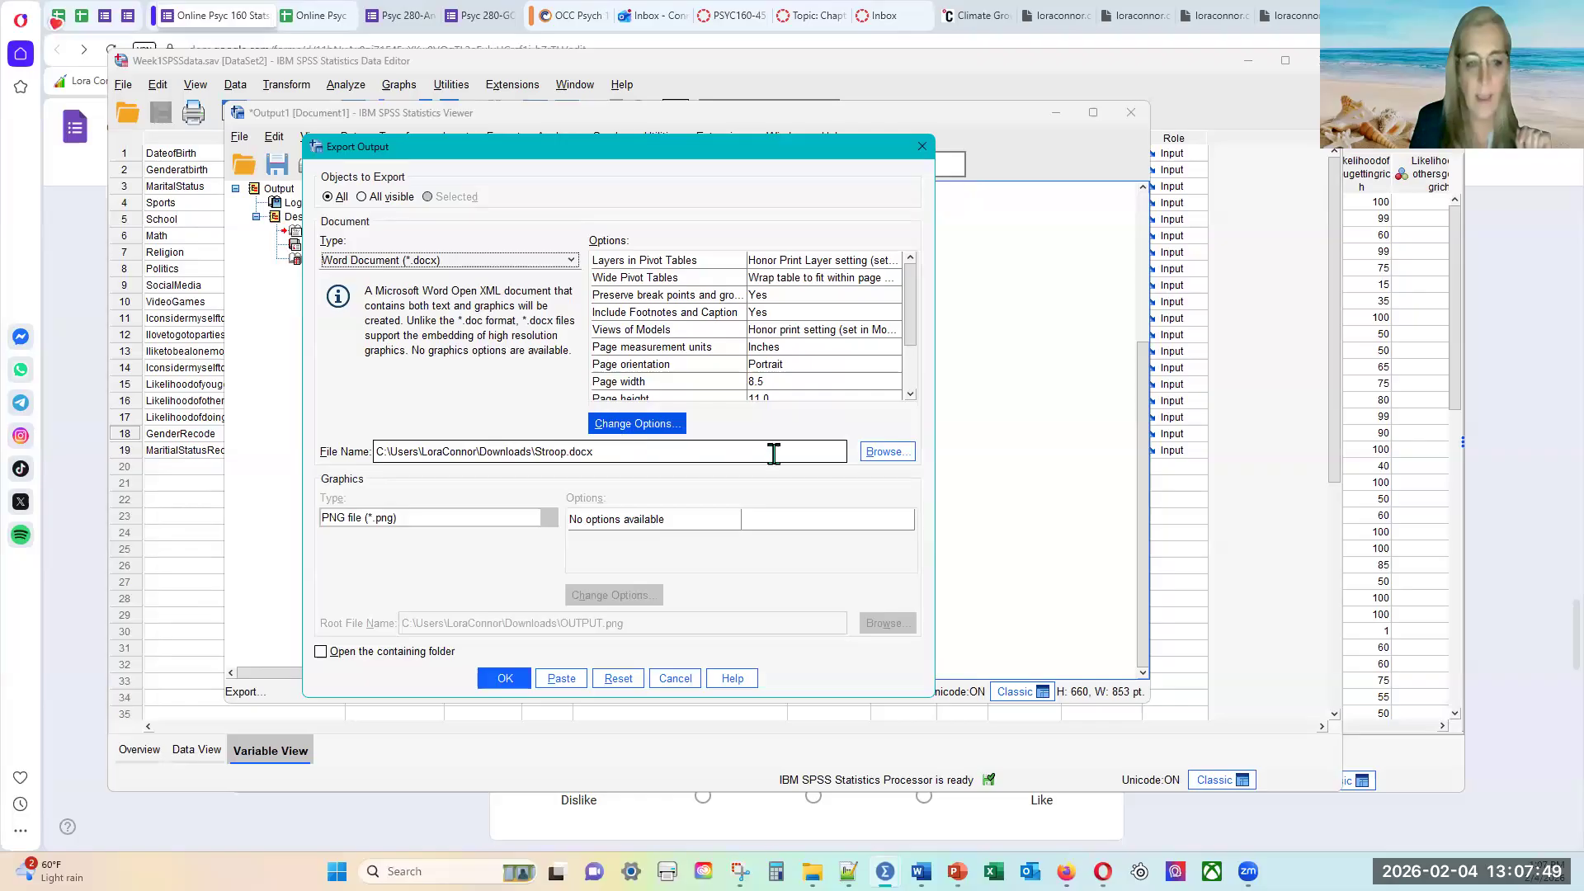
- Set the export file name to Week1SPSSdata in the Downloads folder and export the output
left_click(885, 452)
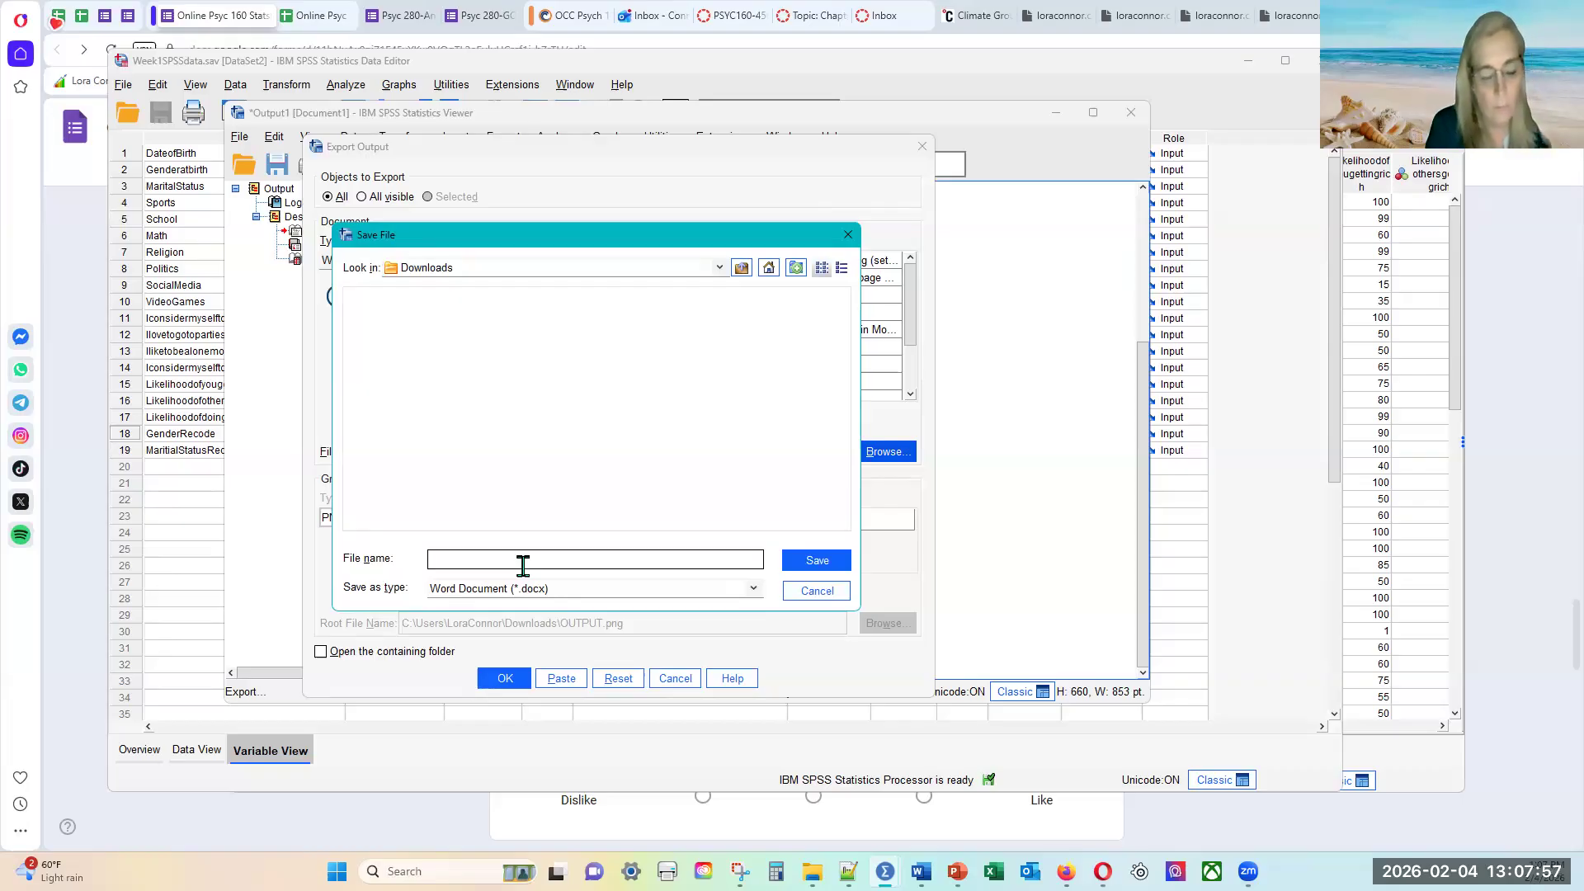
type("Week1SPSSdata")
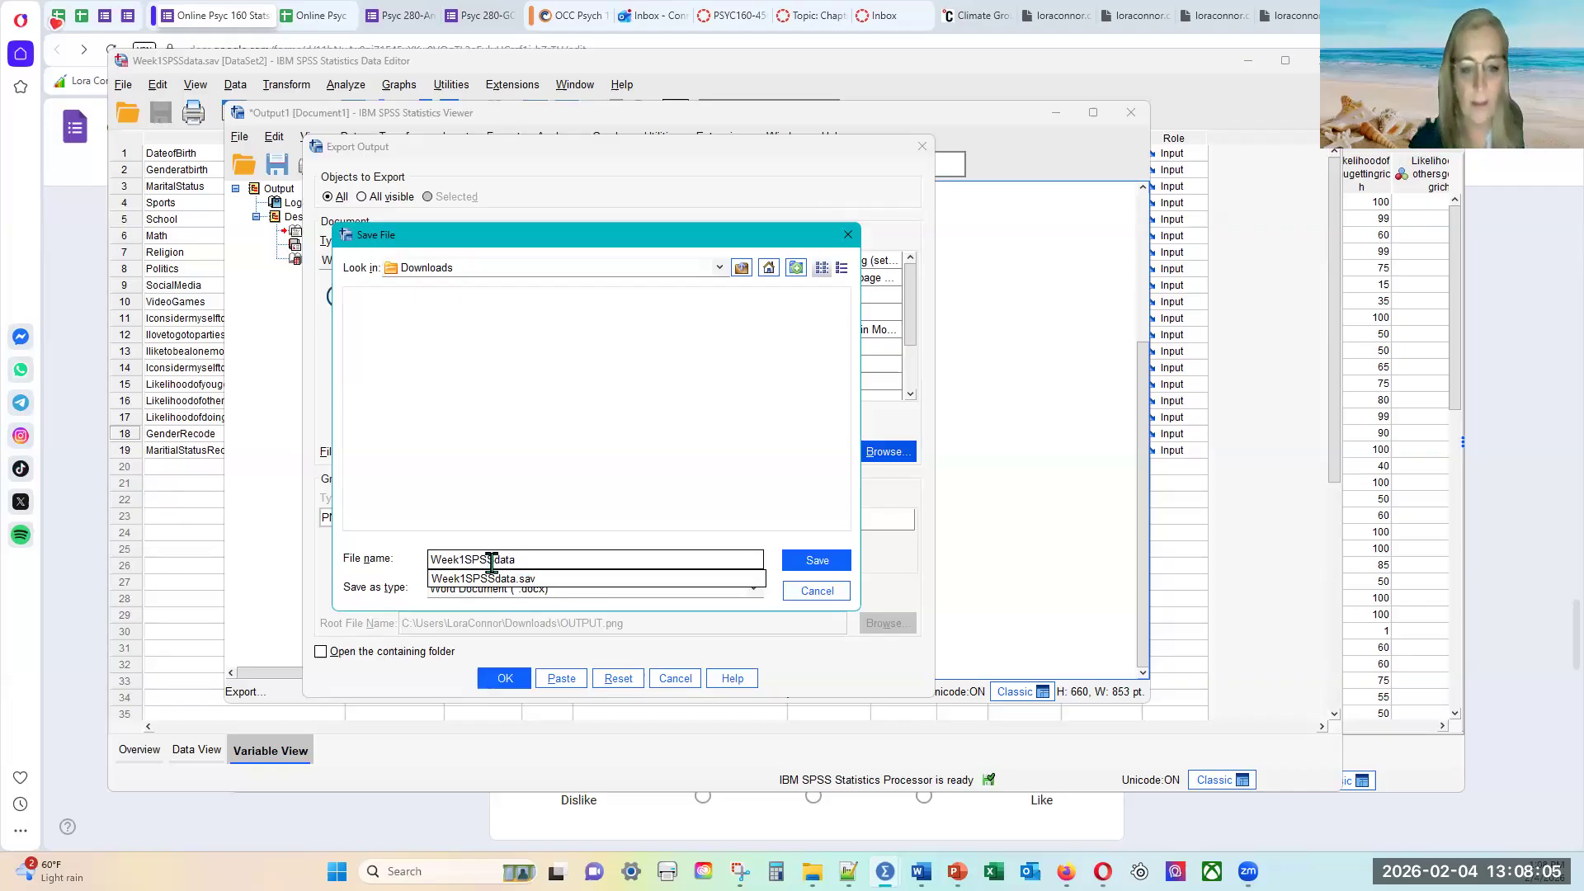
left_click(815, 563)
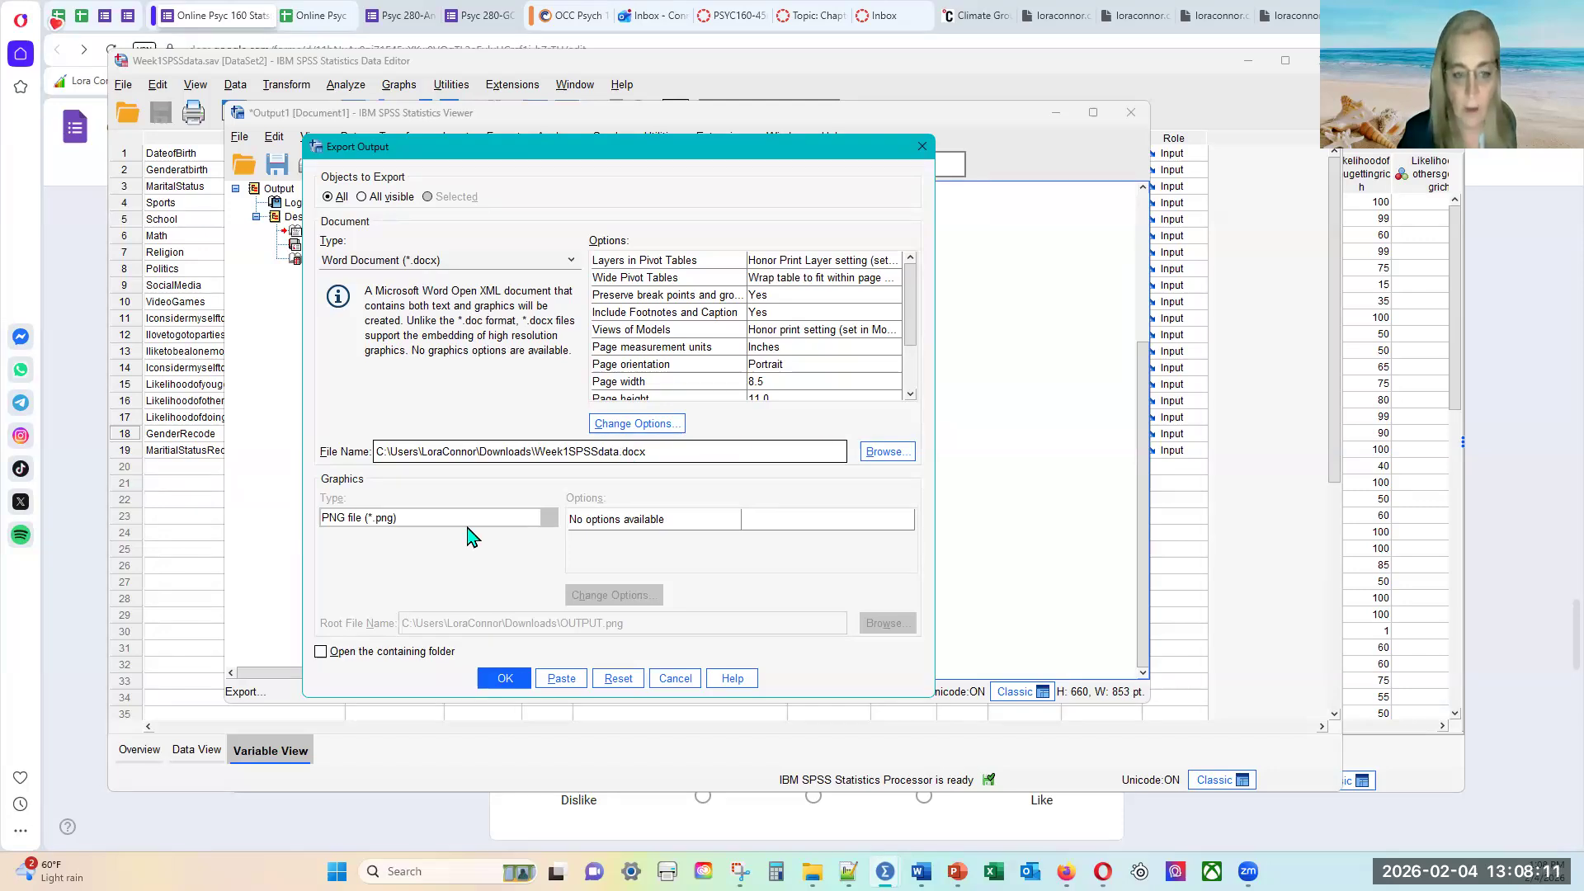
left_click(511, 681)
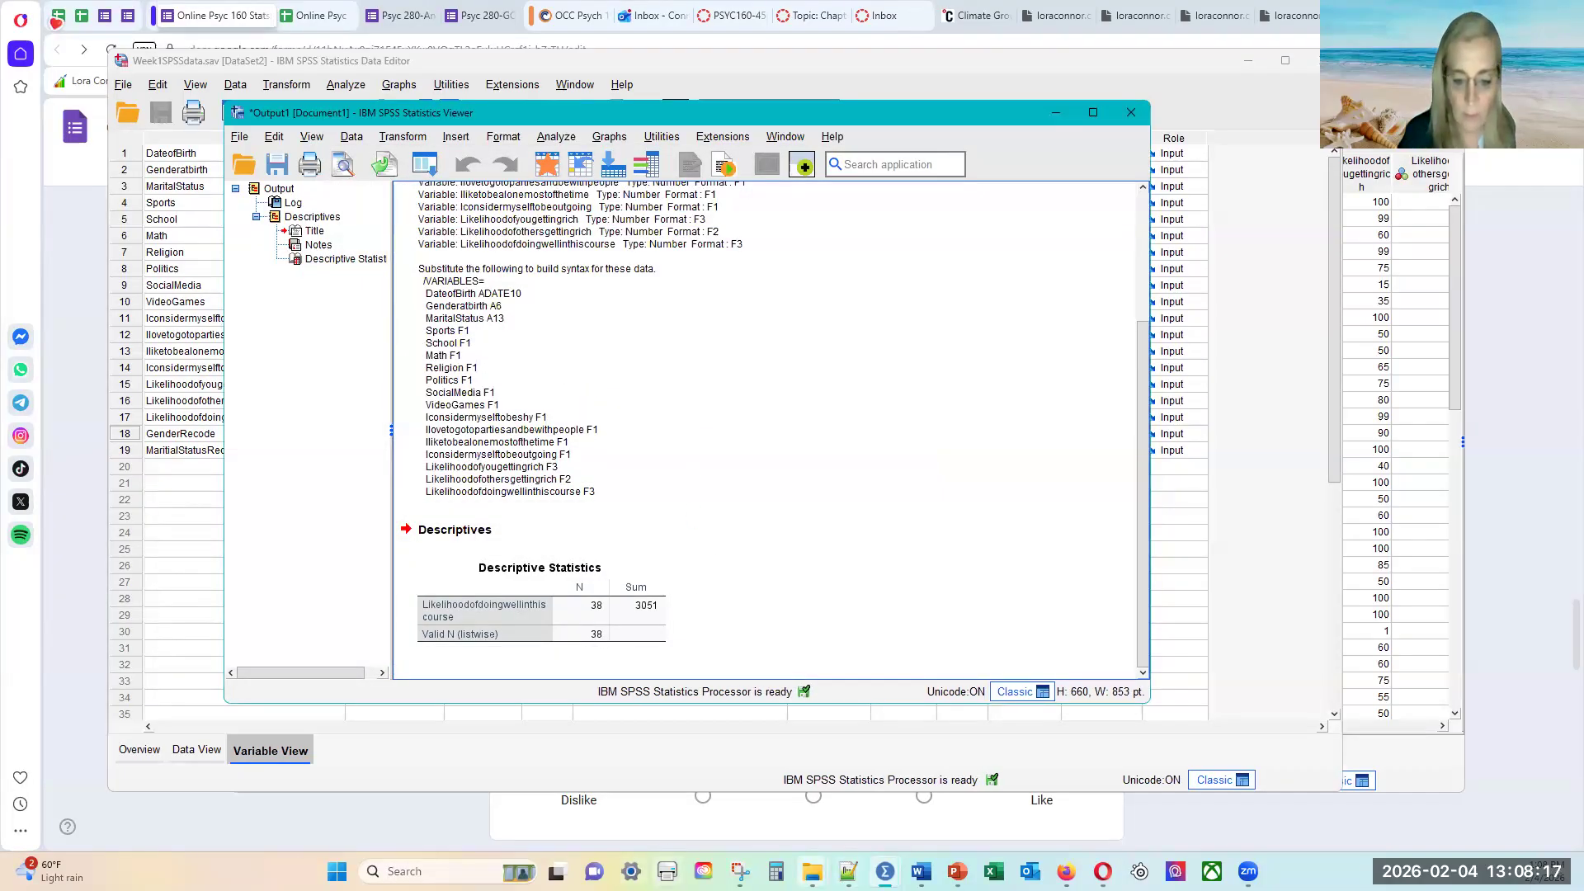
- Switch to the Downloads folder in File Explorer and open the exported Week1SPSSdata.docx in Word
mouse_move(813, 871)
left_click(1033, 798)
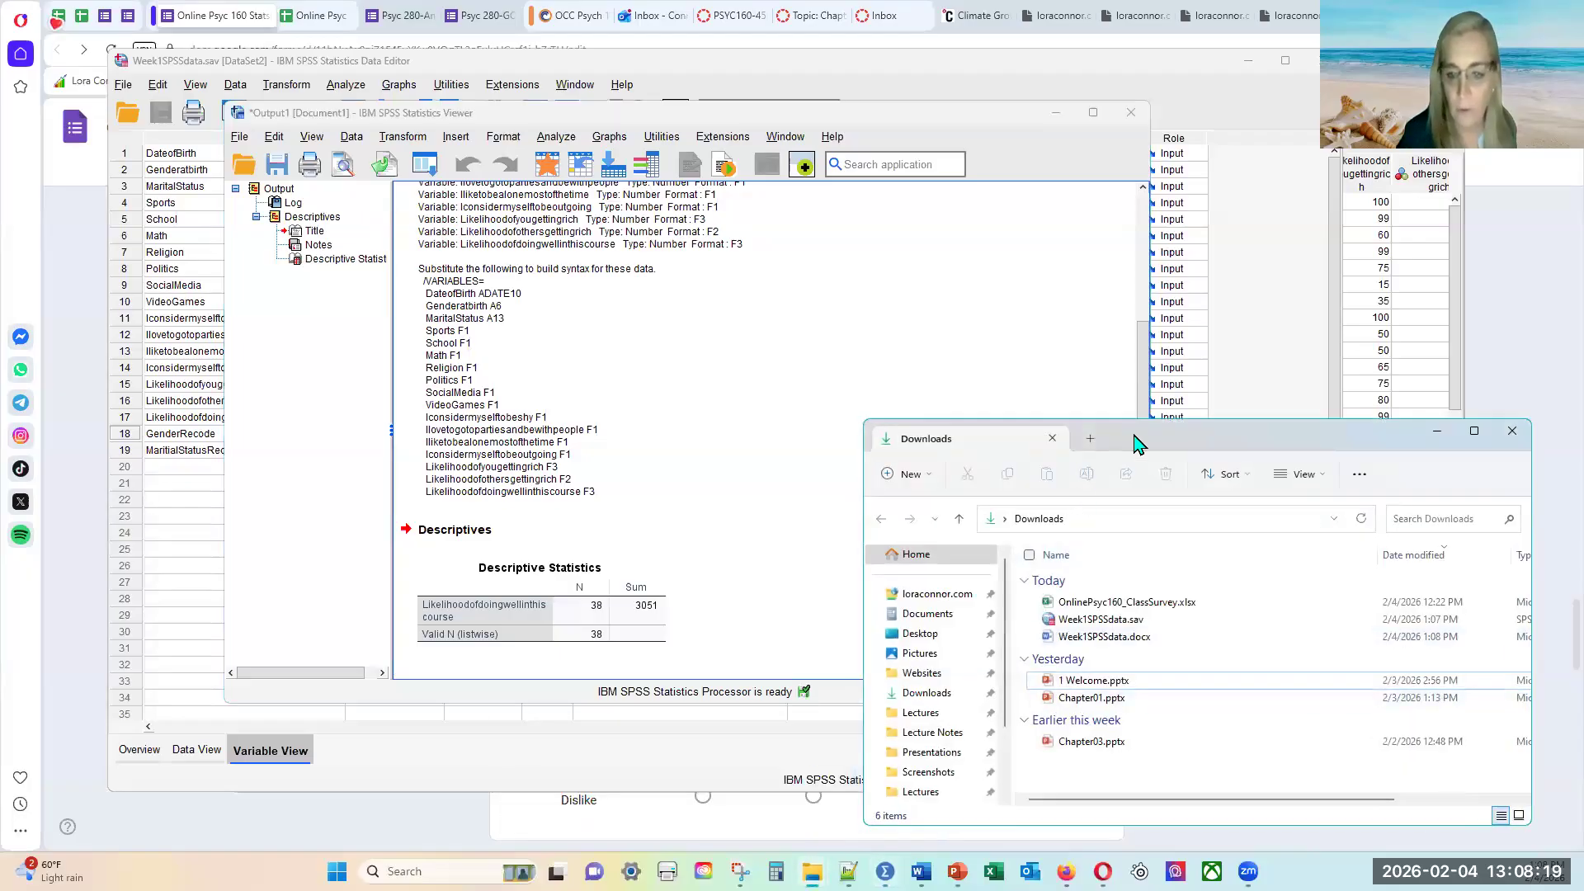
left_click_drag(1121, 445, 492, 188)
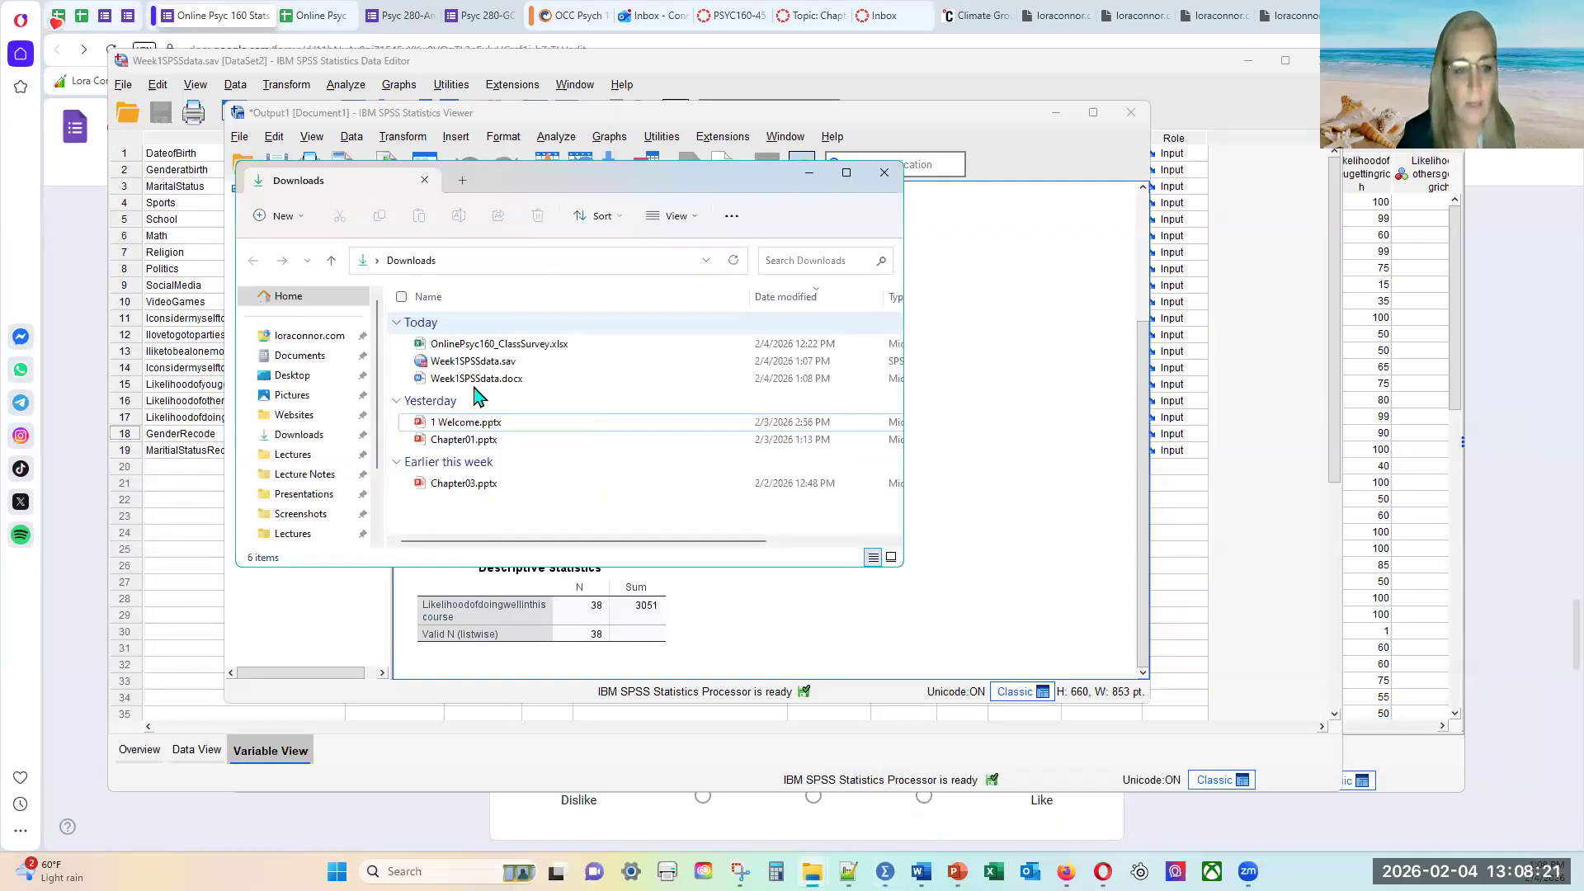
left_click(425, 381)
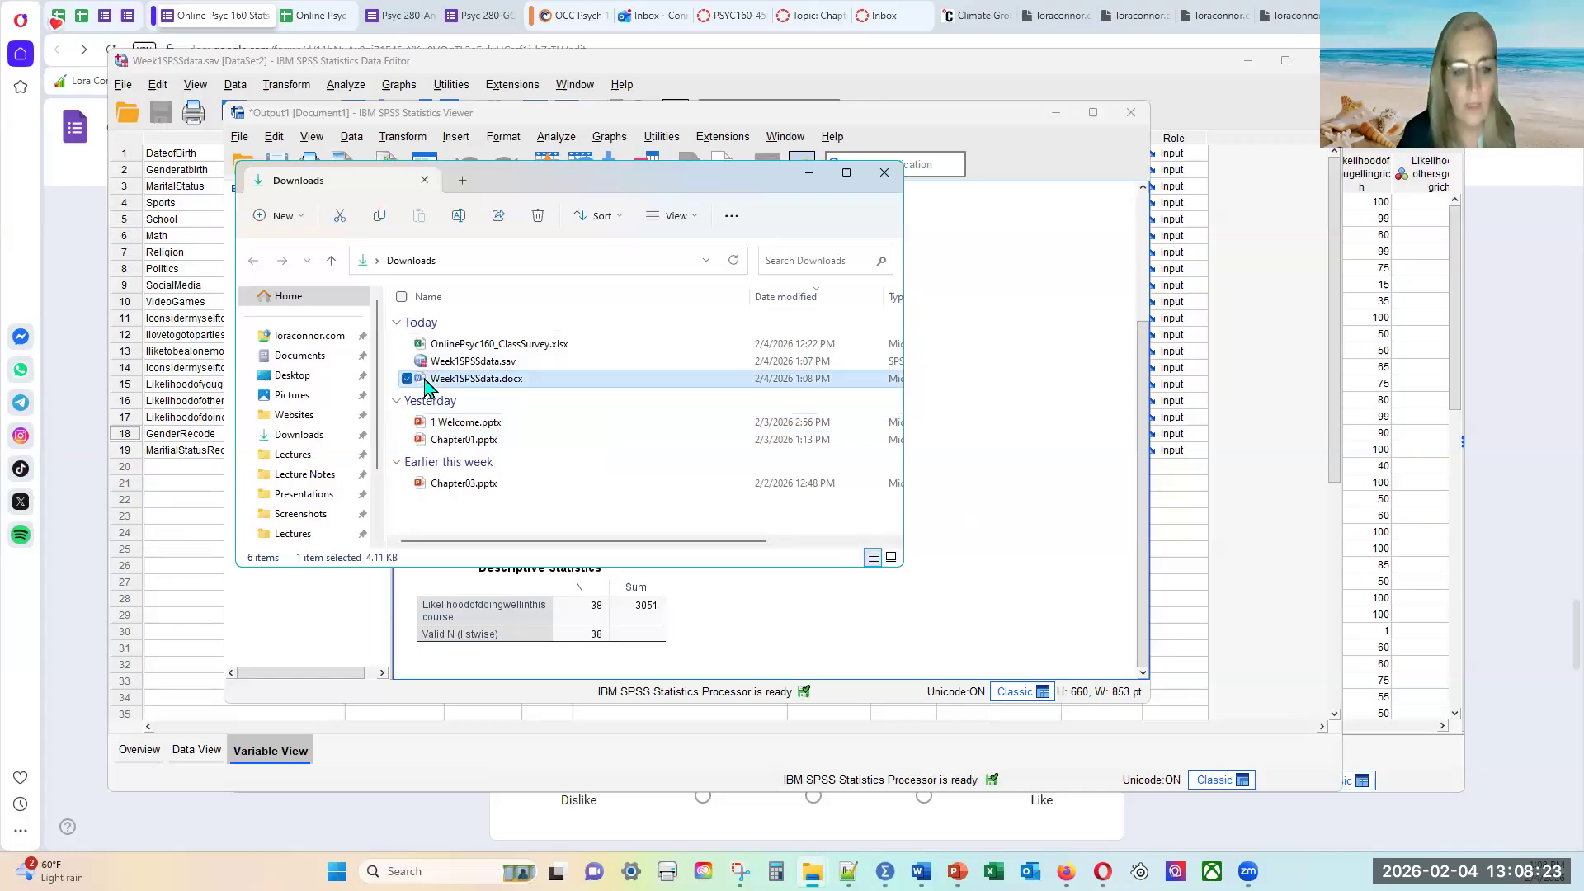
double_click(465, 381)
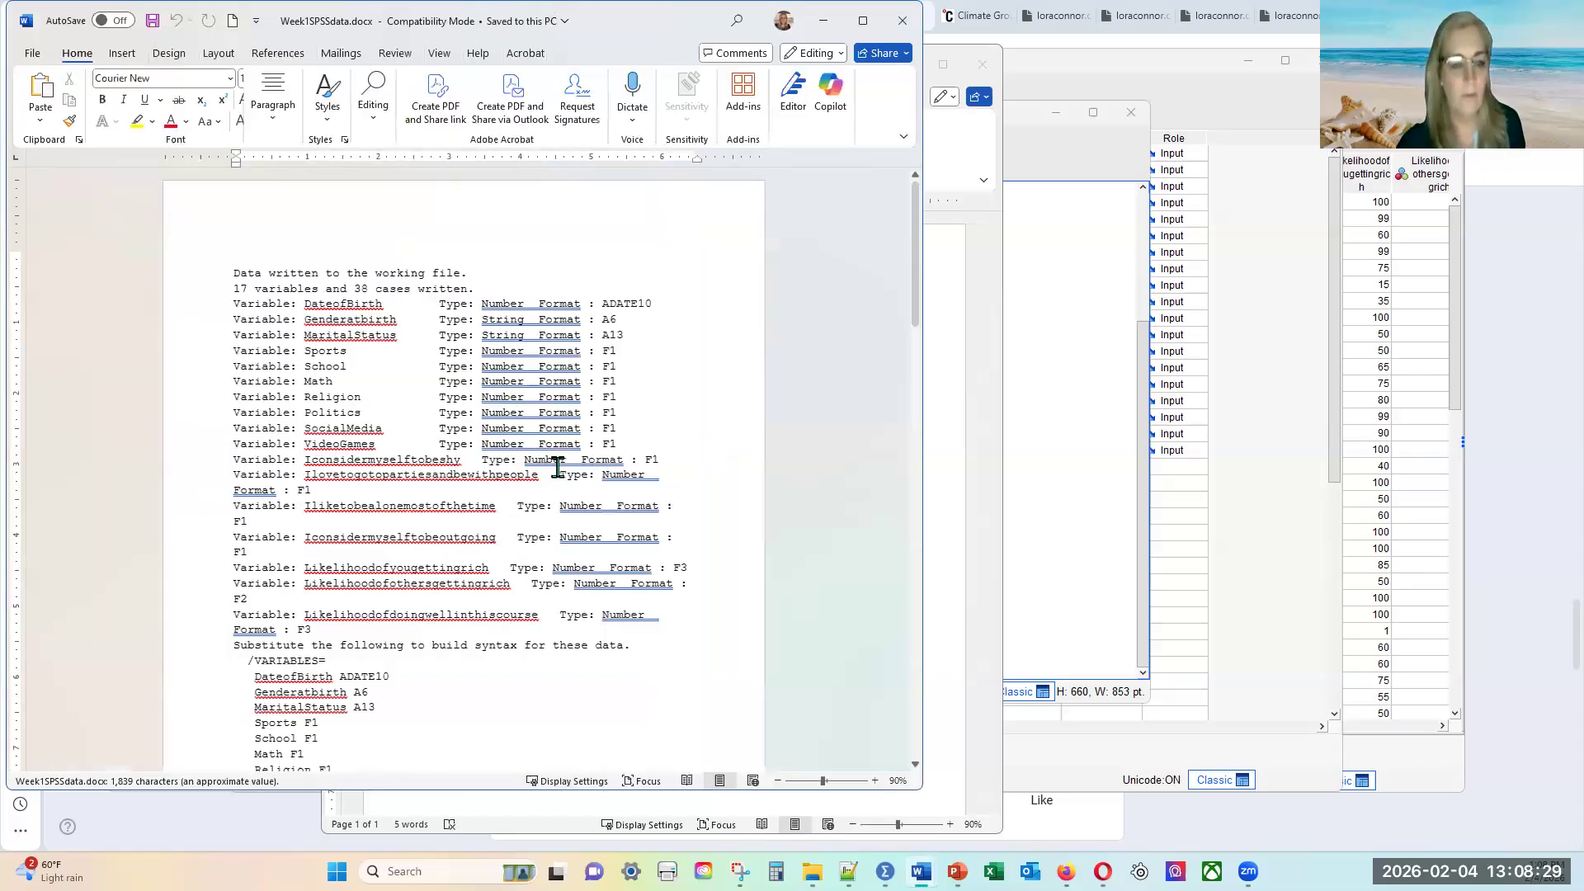
- Review the exported Week1SPSSdata.docx through to the Descriptive Statistics table, and minimize the document
scroll(528, 506, "down", 10)
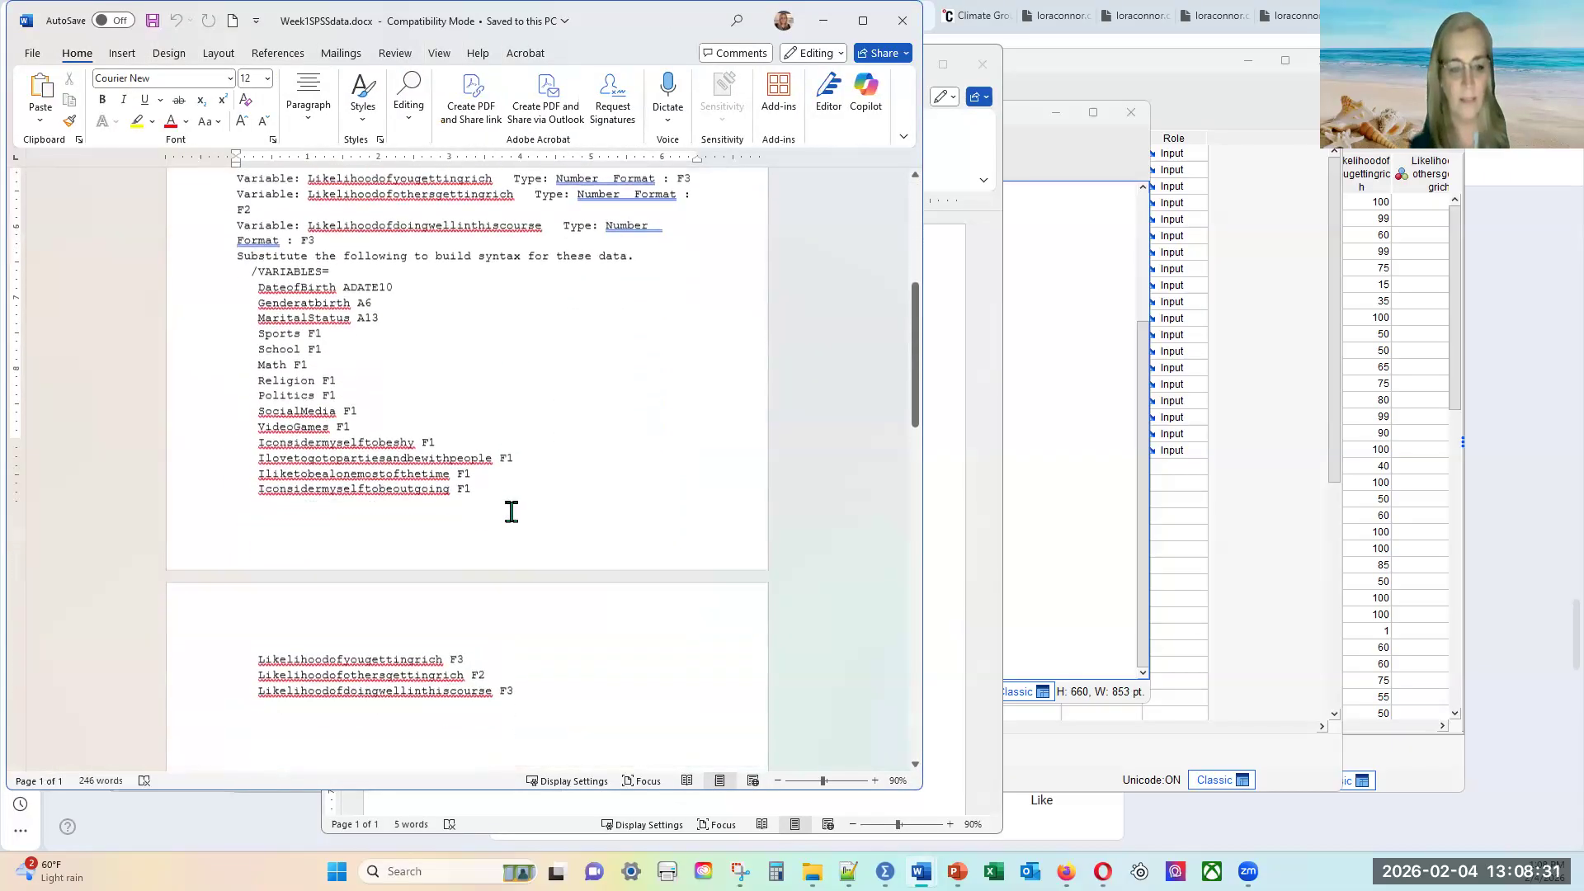
scroll(517, 501, "down", 10)
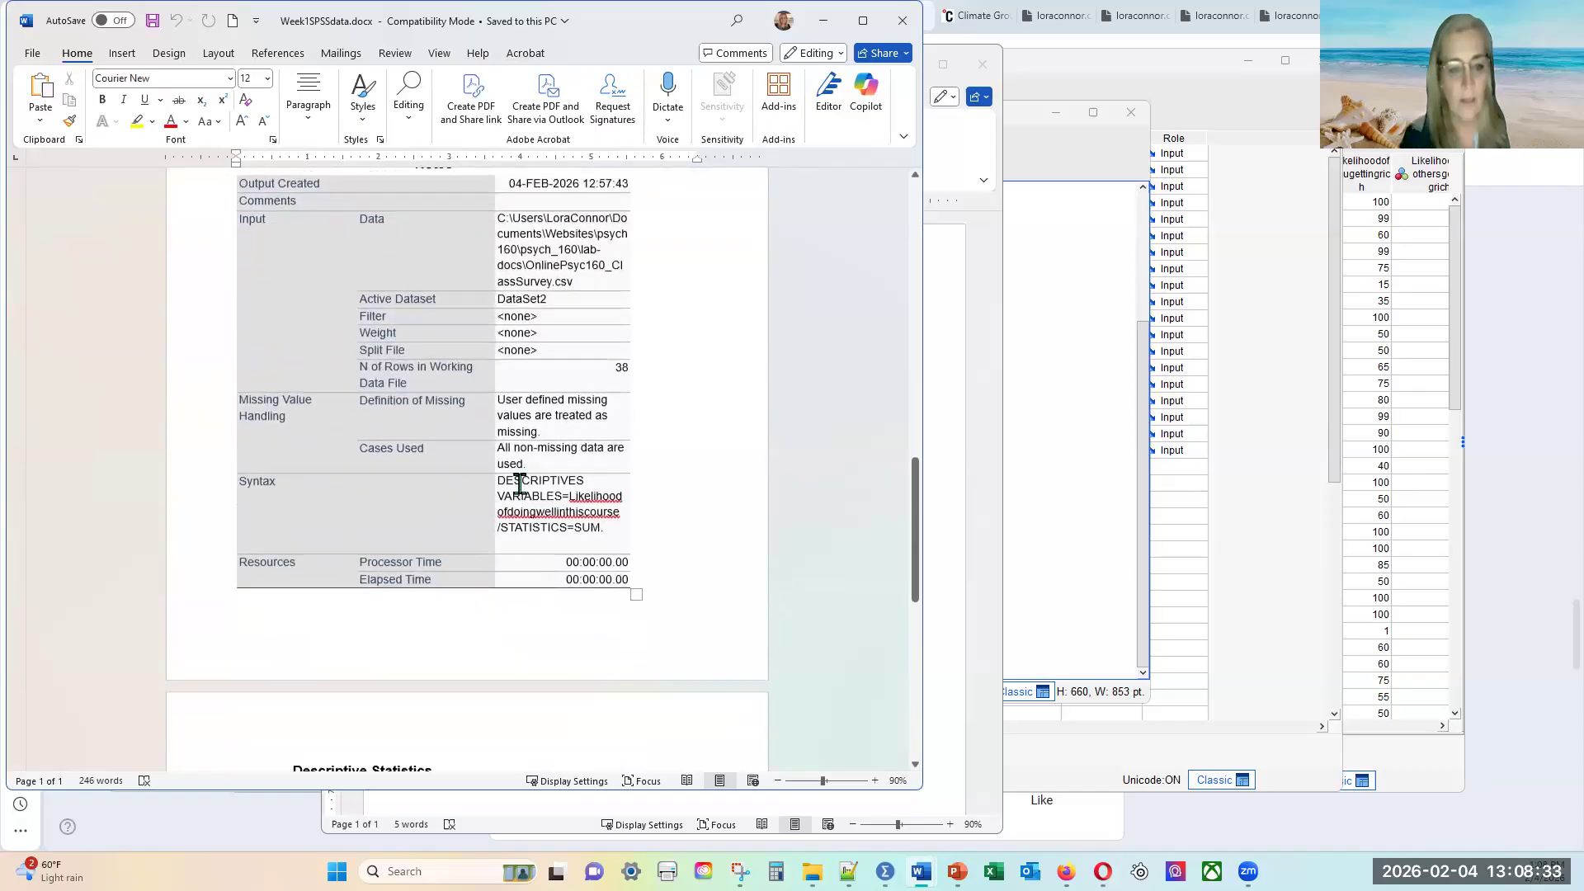
scroll(429, 487, "down", 6)
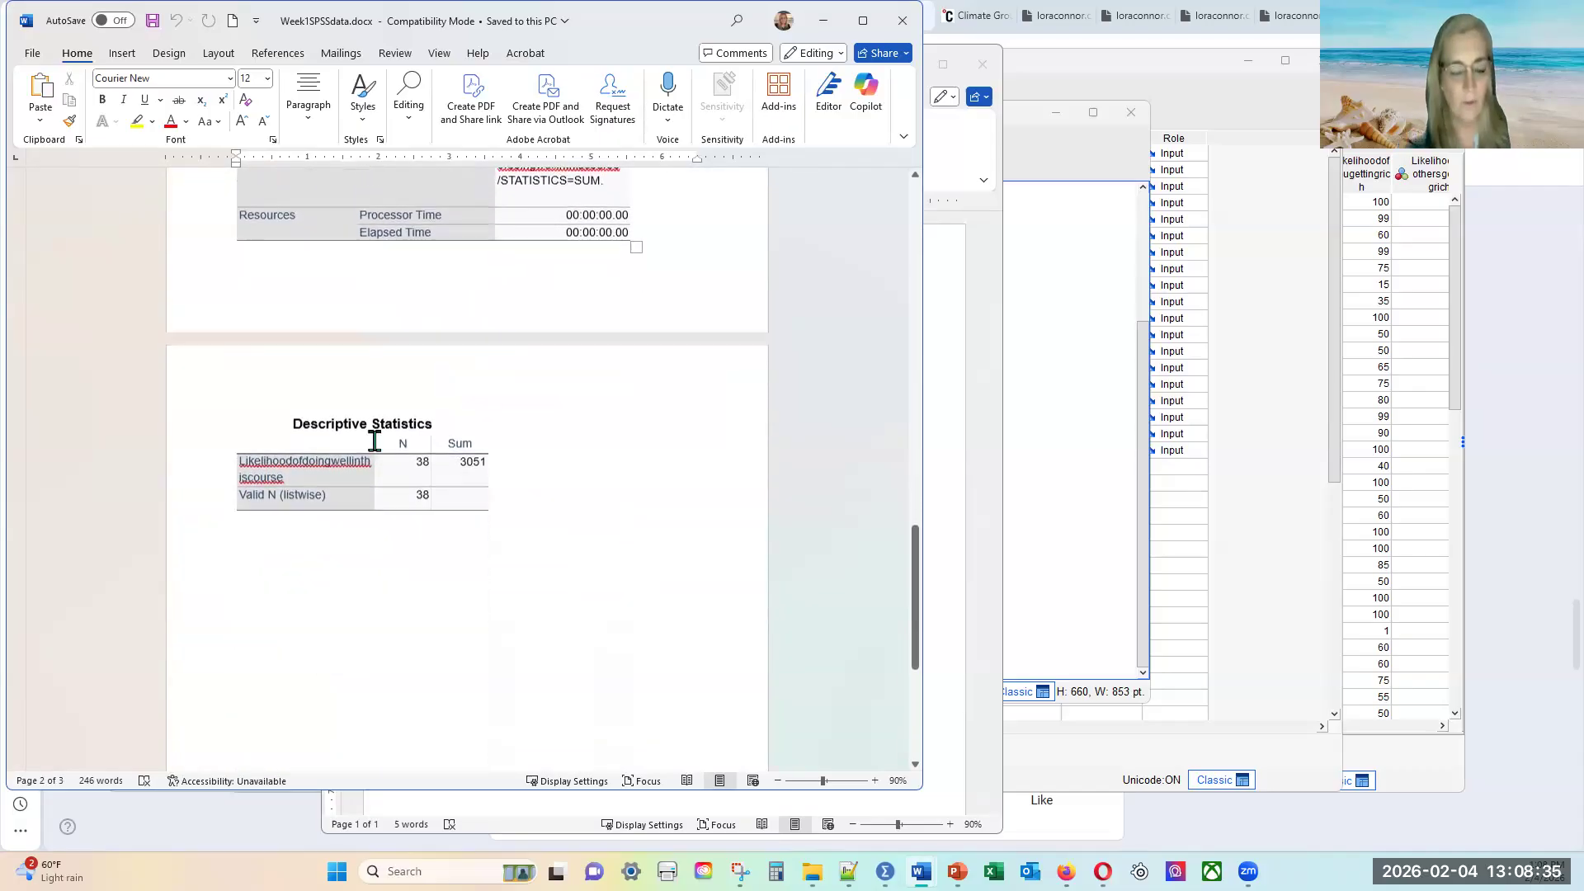
mouse_move(206, 477)
left_mouse_down()
mouse_move(206, 500)
mouse_move(207, 486)
left_mouse_up()
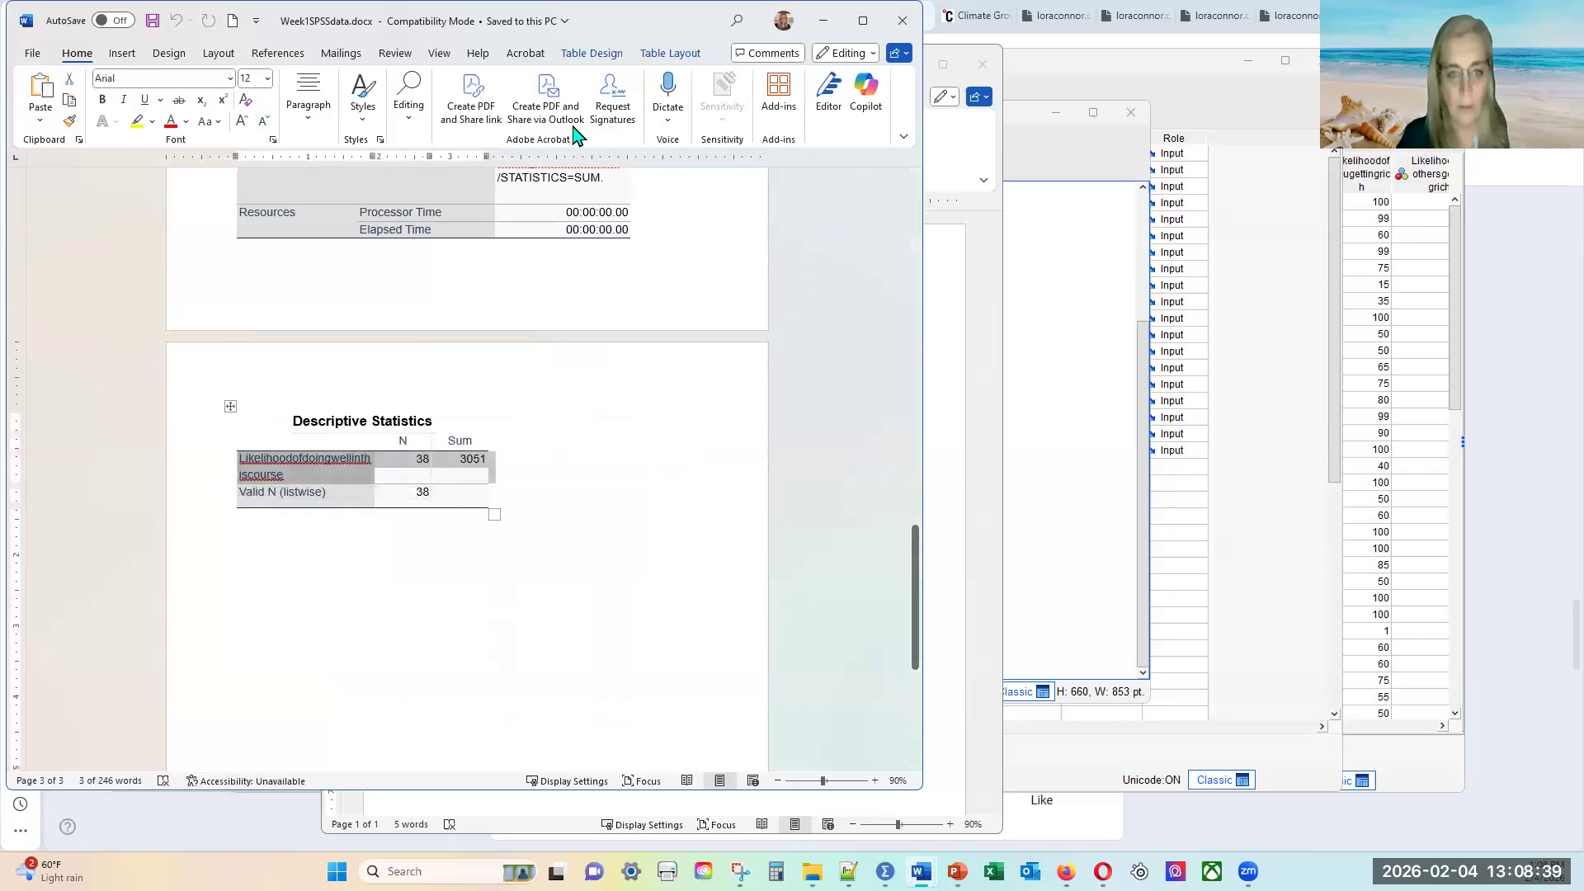
double_click(415, 494)
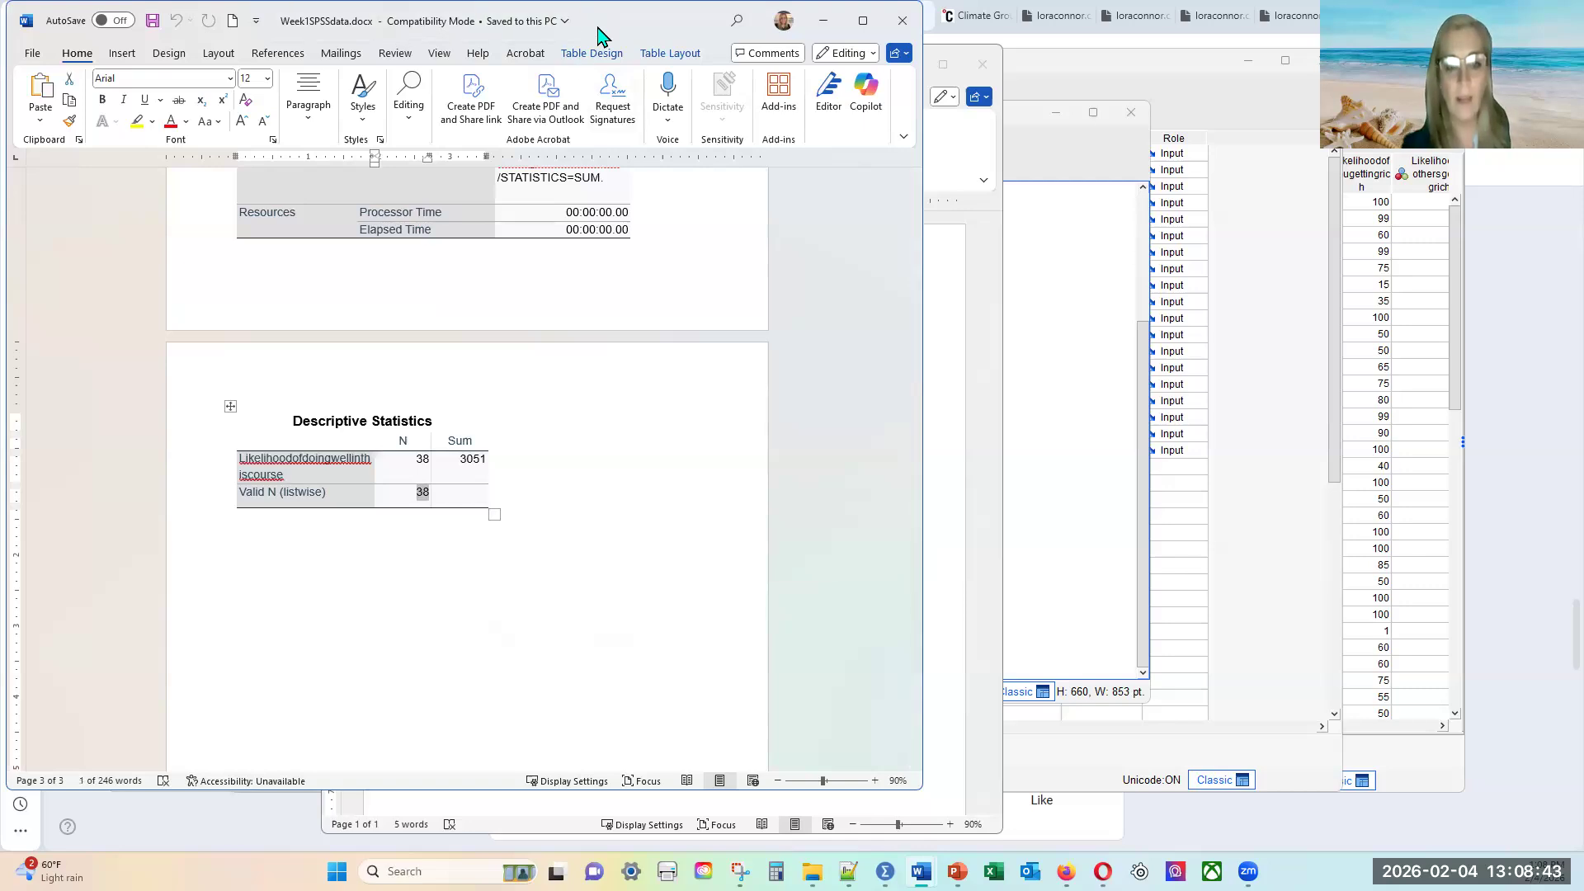
left_click_drag(599, 27, 621, 187)
left_click(845, 183)
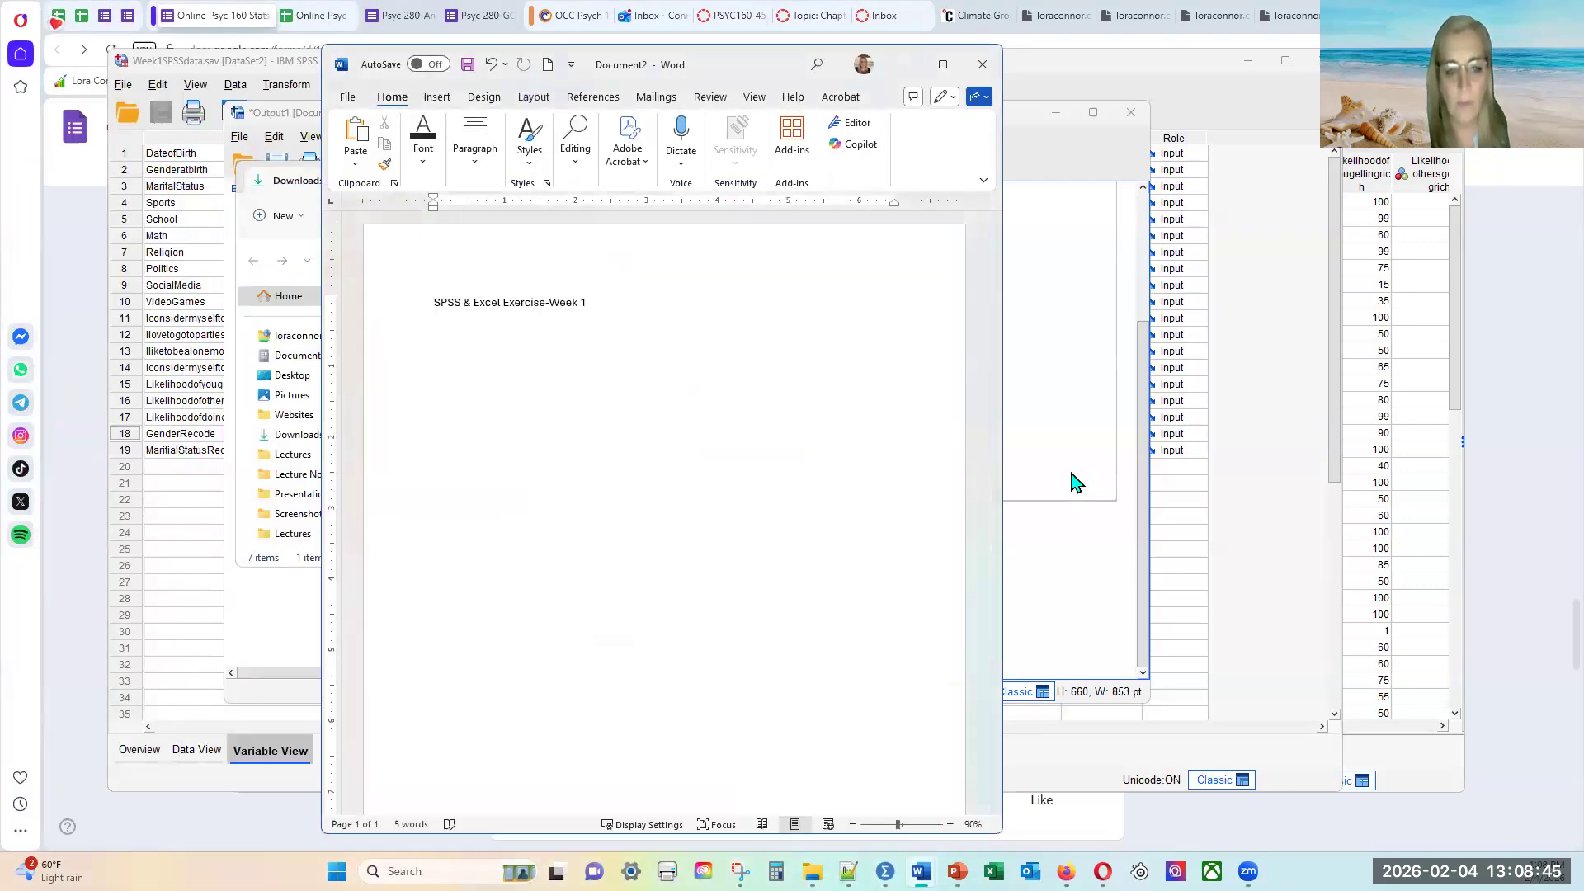
- Bring the Output1 viewer to the front and close it without saving its contents
left_click(1077, 482)
left_click(1132, 112)
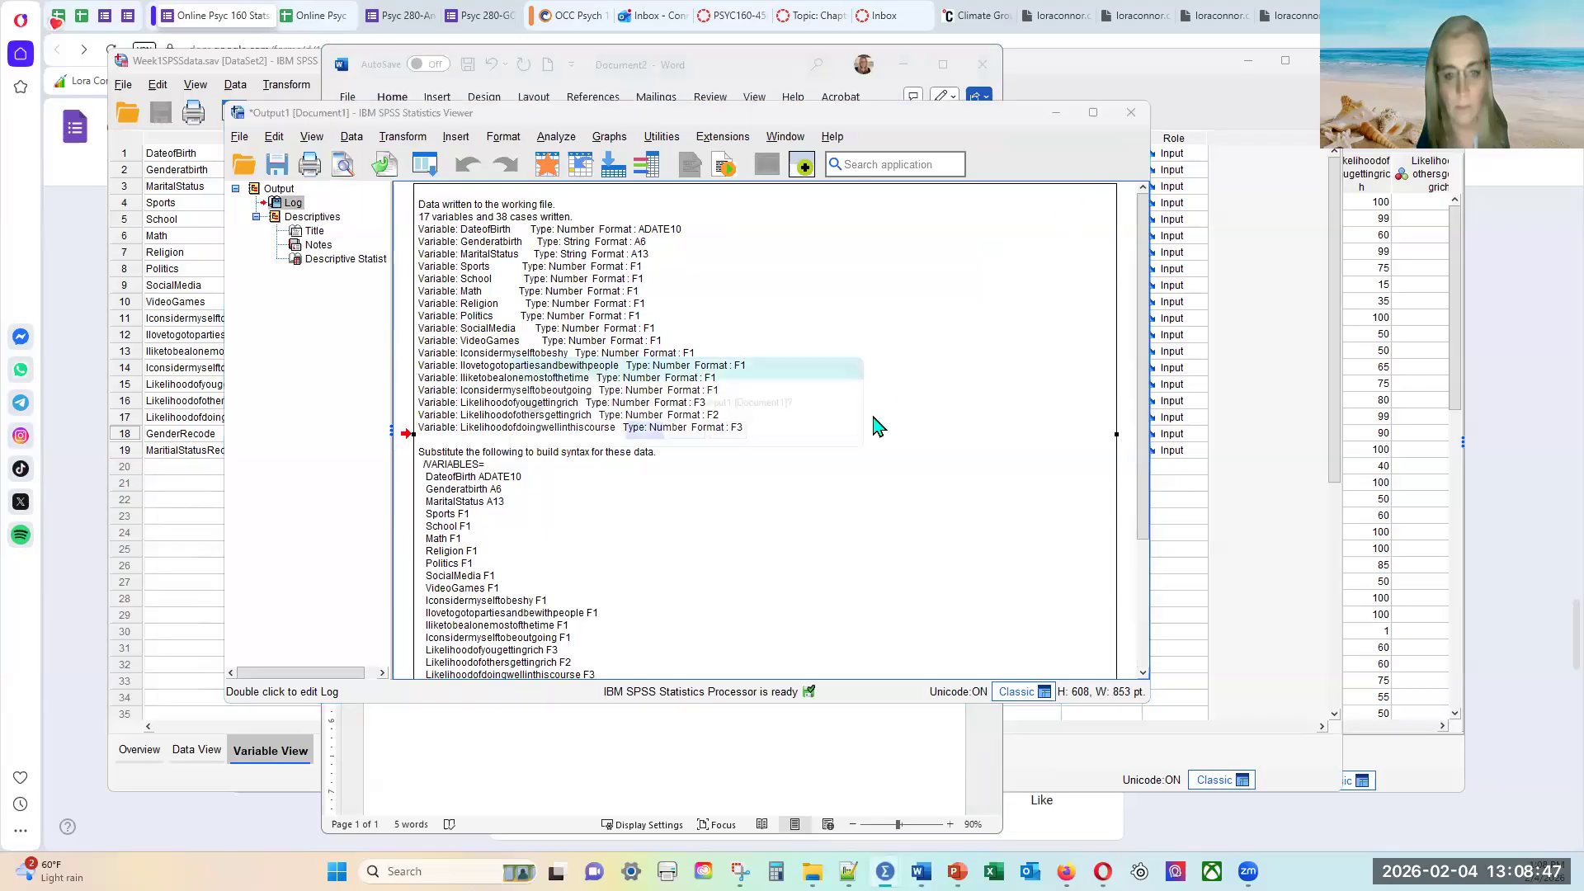
left_click(685, 435)
- Switch to the Downloads folder in File Explorer, open Week1SPSSdata.sav in SPSS, and minimize the new output viewer to show the variables
mouse_move(813, 871)
left_click(1028, 769)
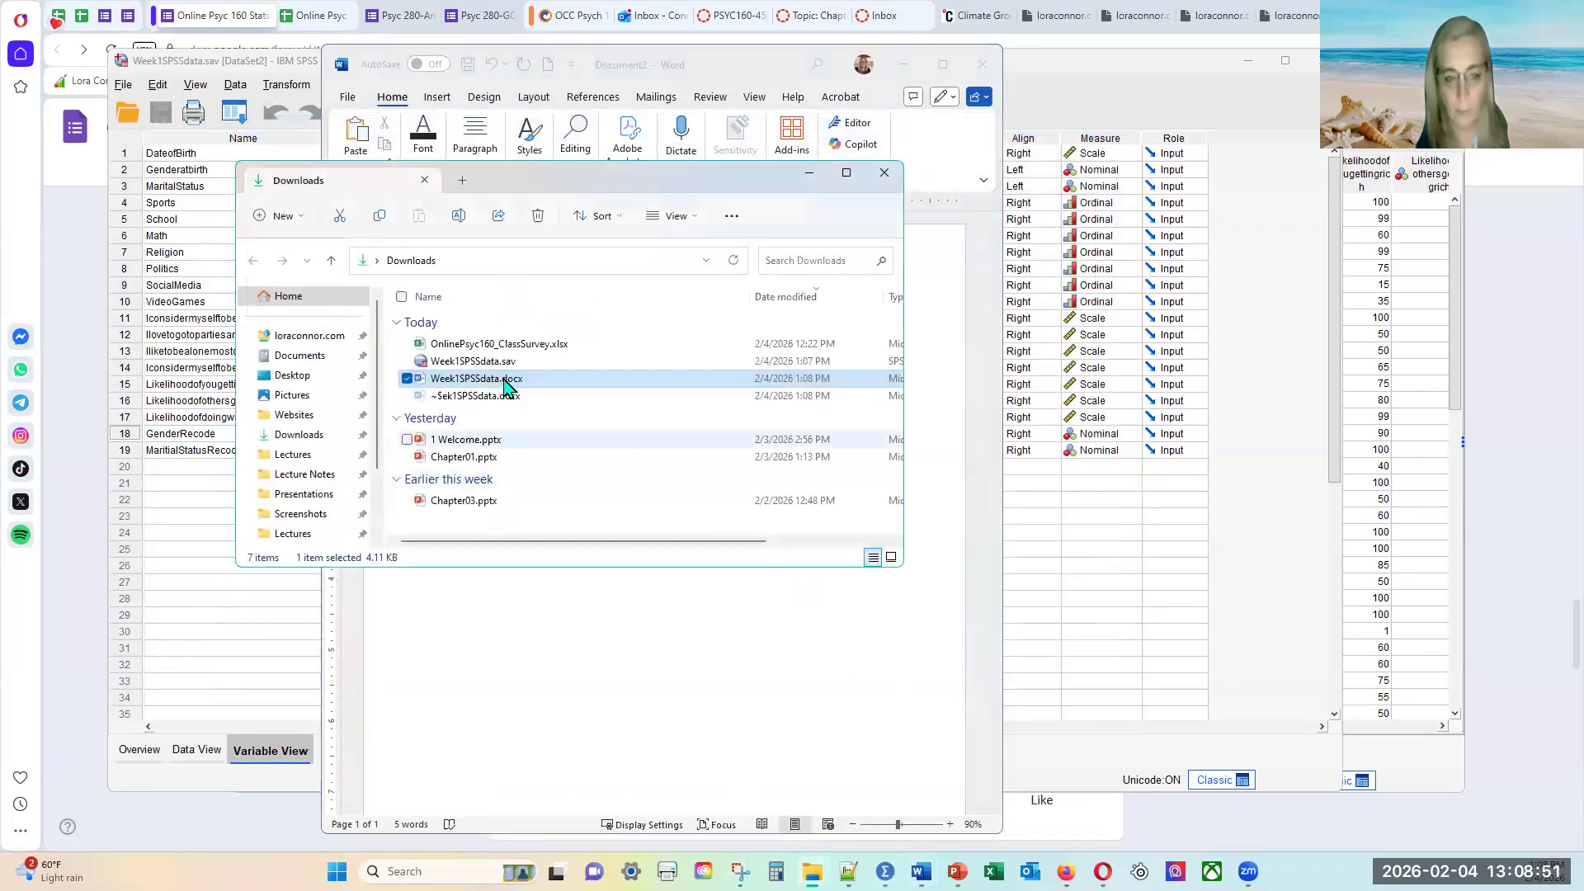
left_click(456, 367)
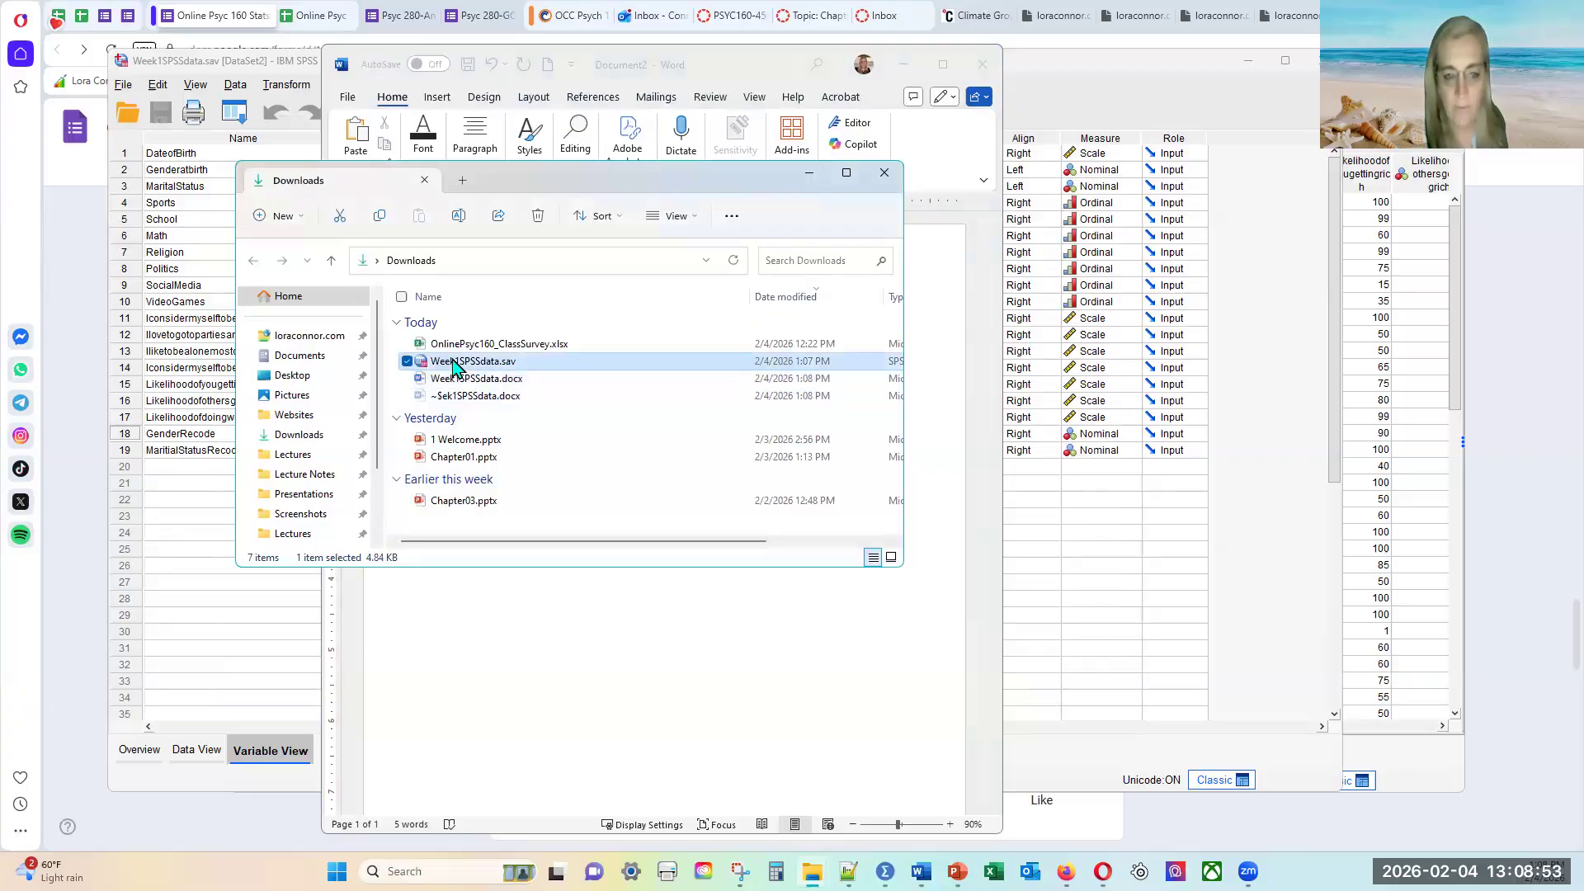
double_click(456, 367)
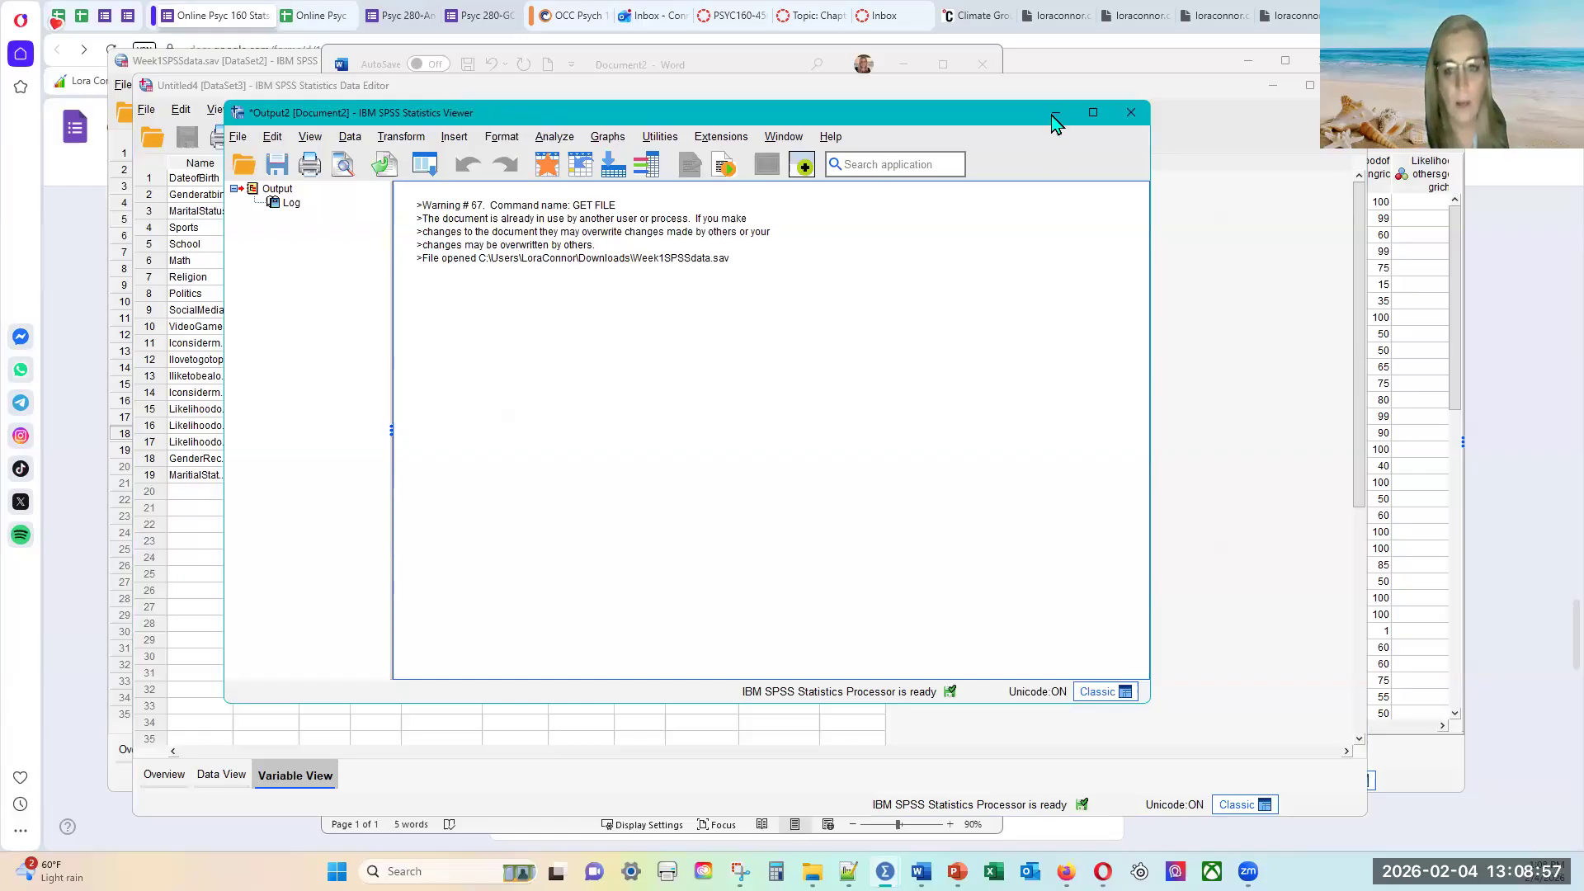
left_click(1056, 113)
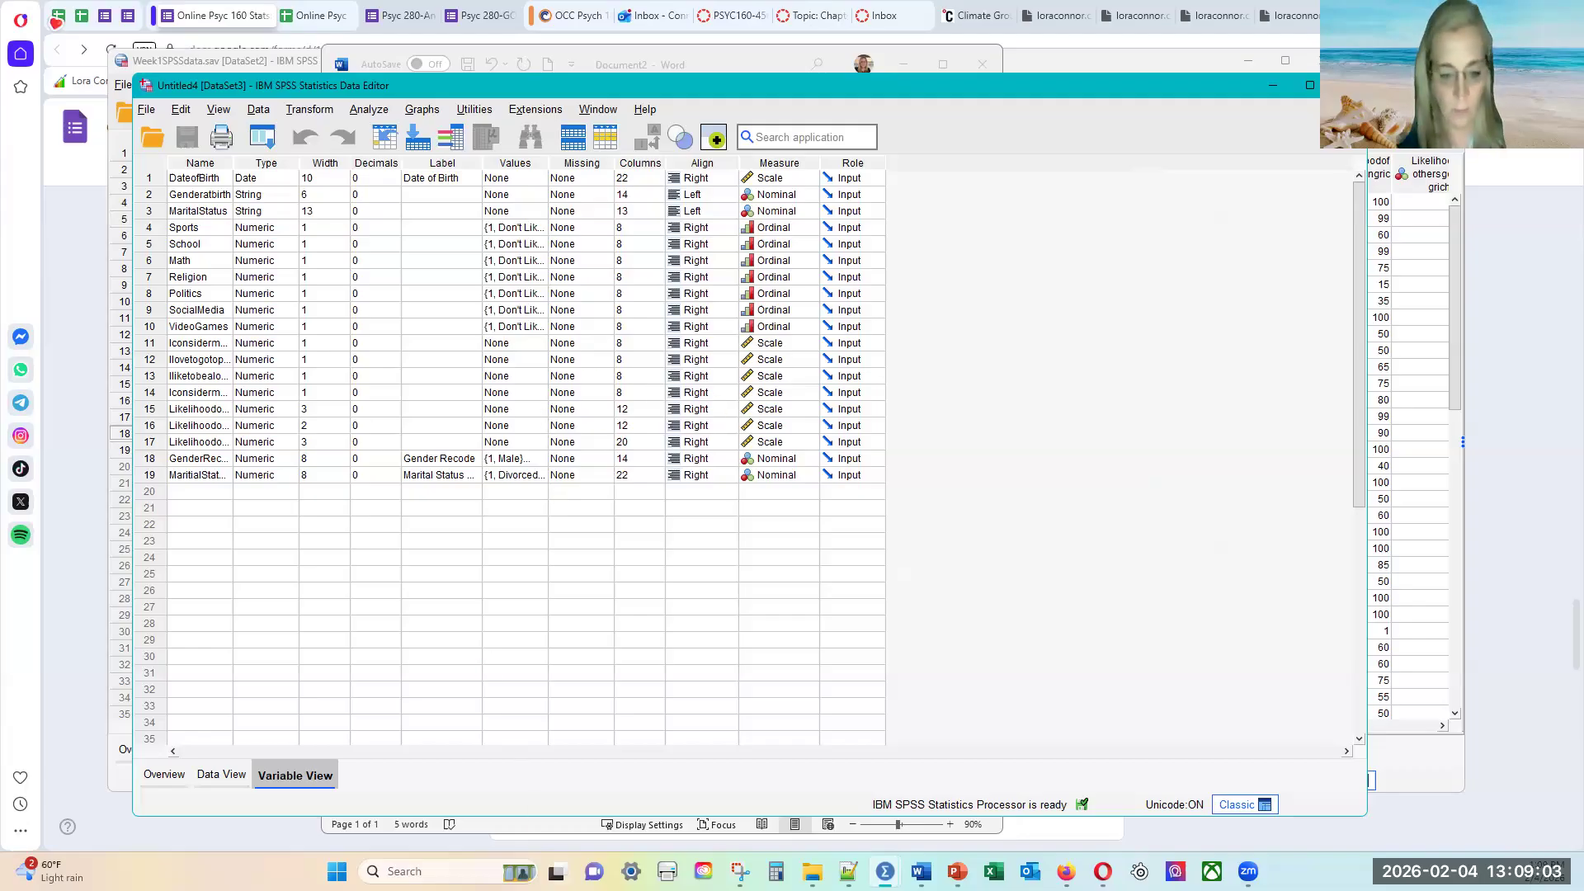
- Return to the Downloads folder and point out Week1SPSSdata.docx and OnlinePsyc160_ClassSurvey.xlsx by selecting each file
mouse_move(812, 868)
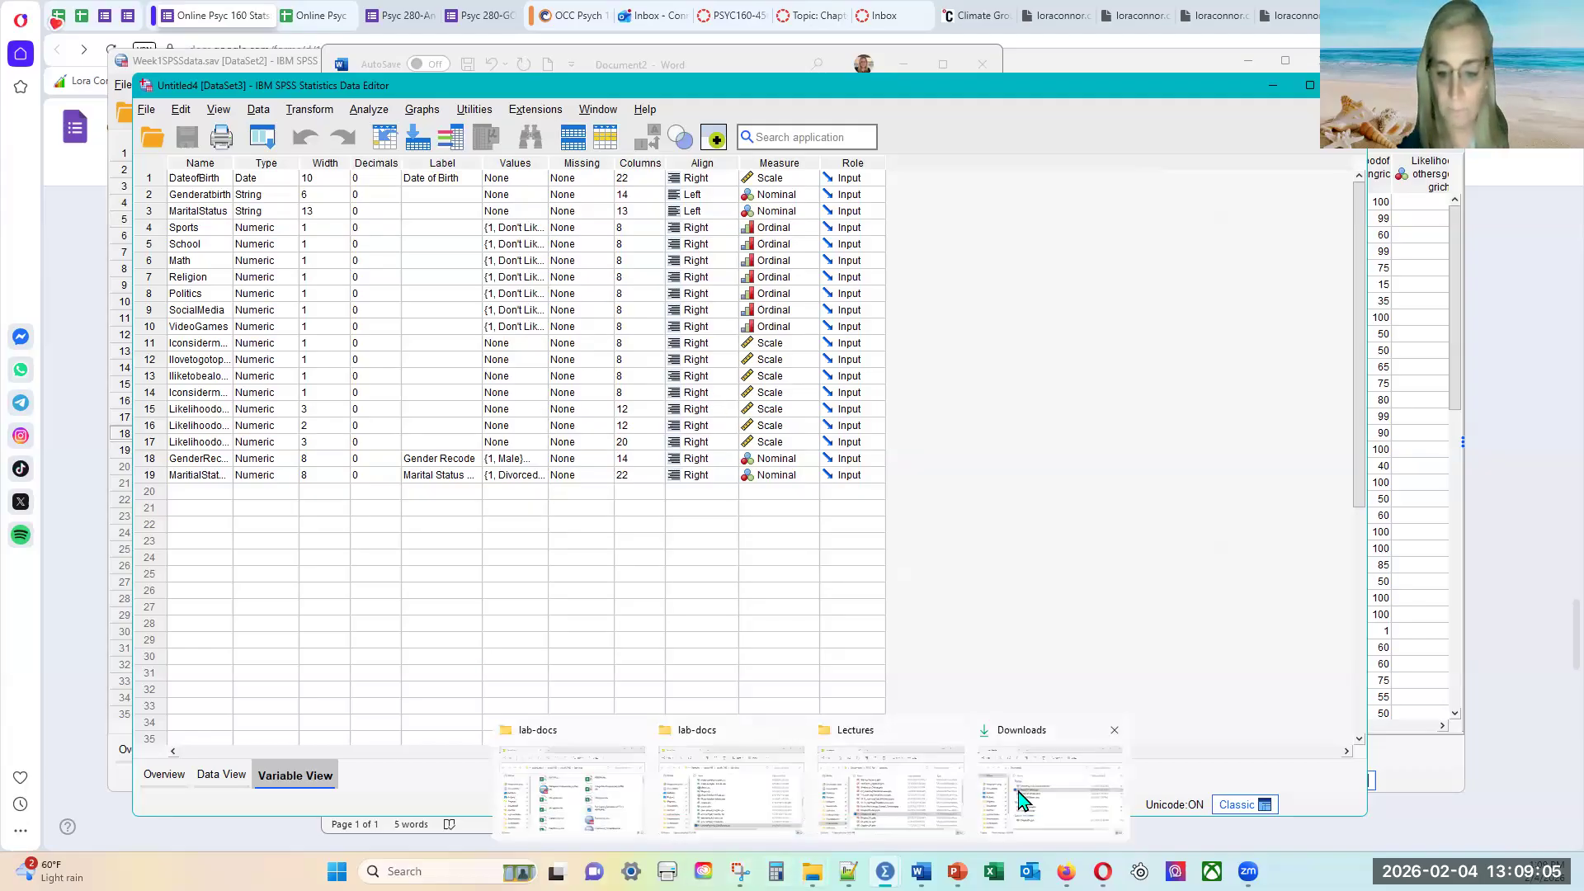
left_click(1023, 800)
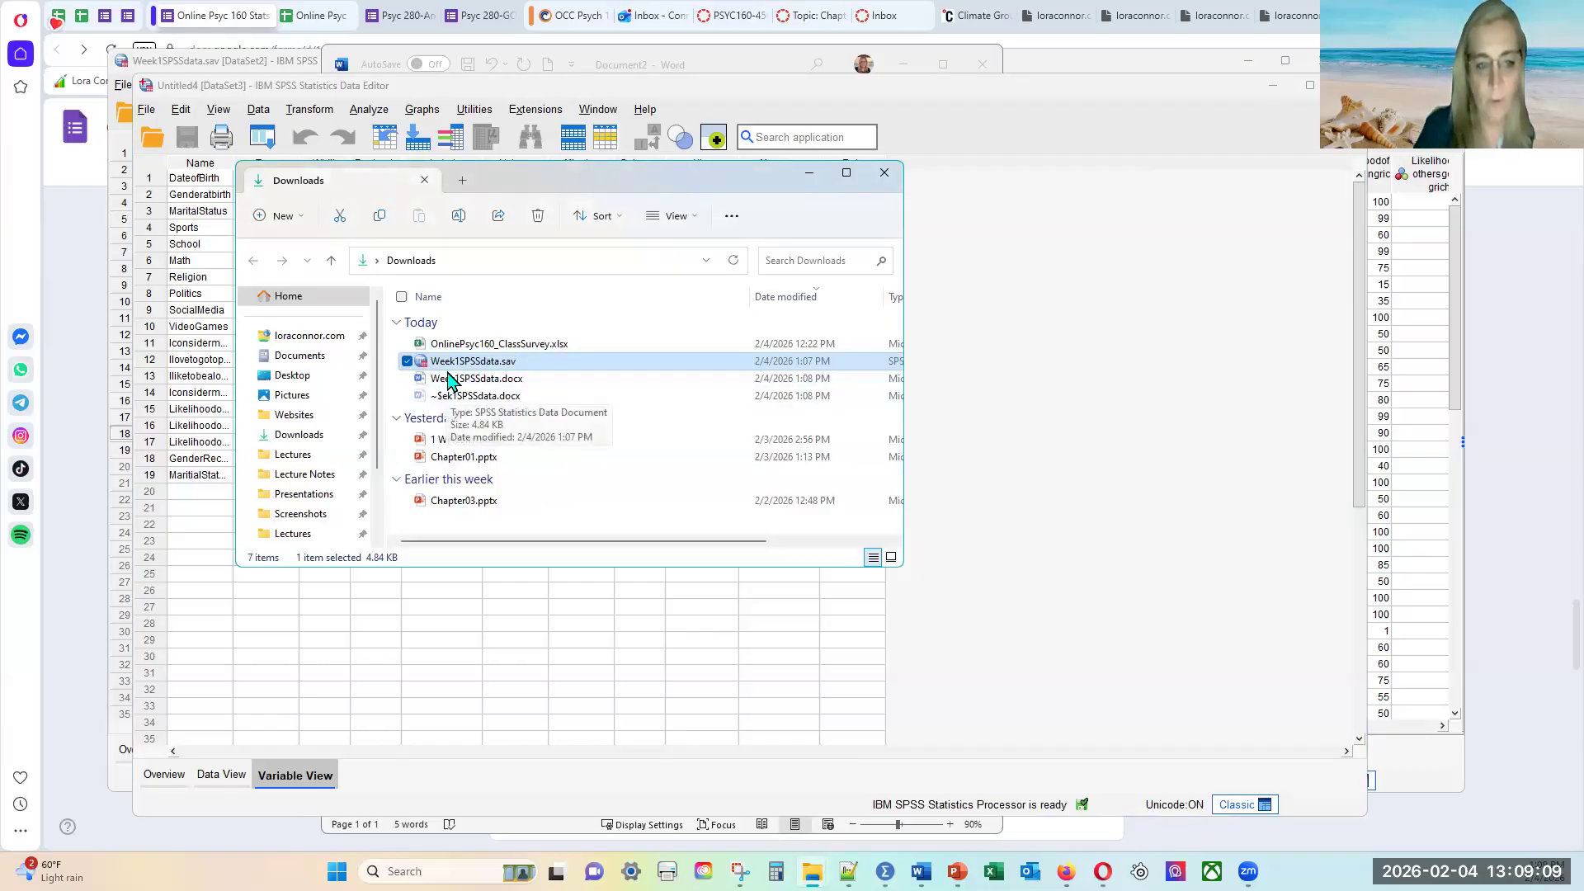
left_click(477, 381)
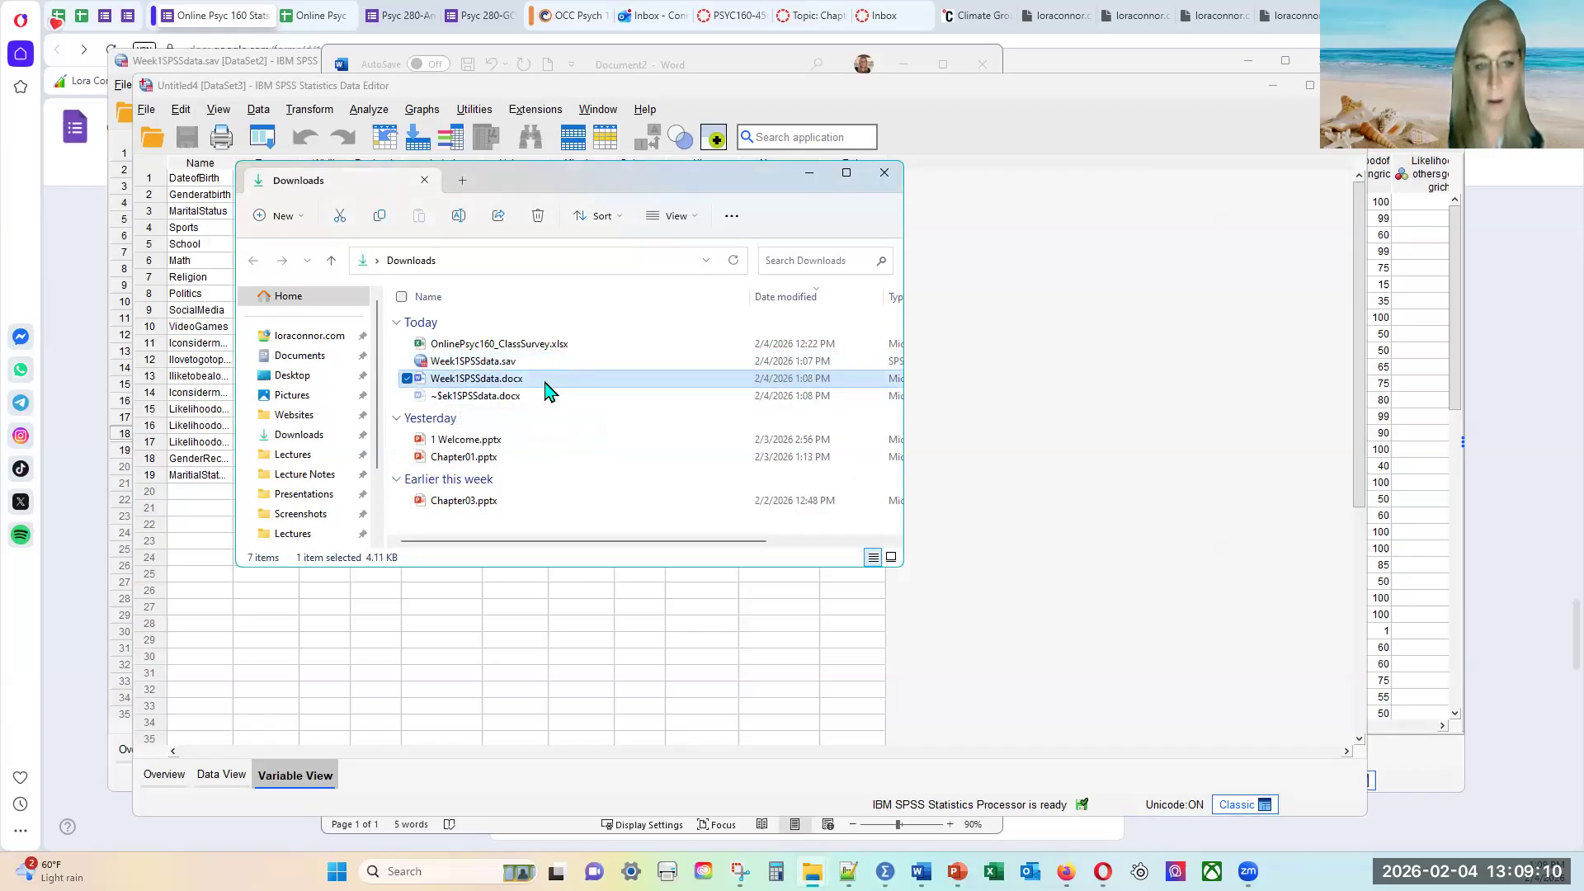
left_click(453, 349)
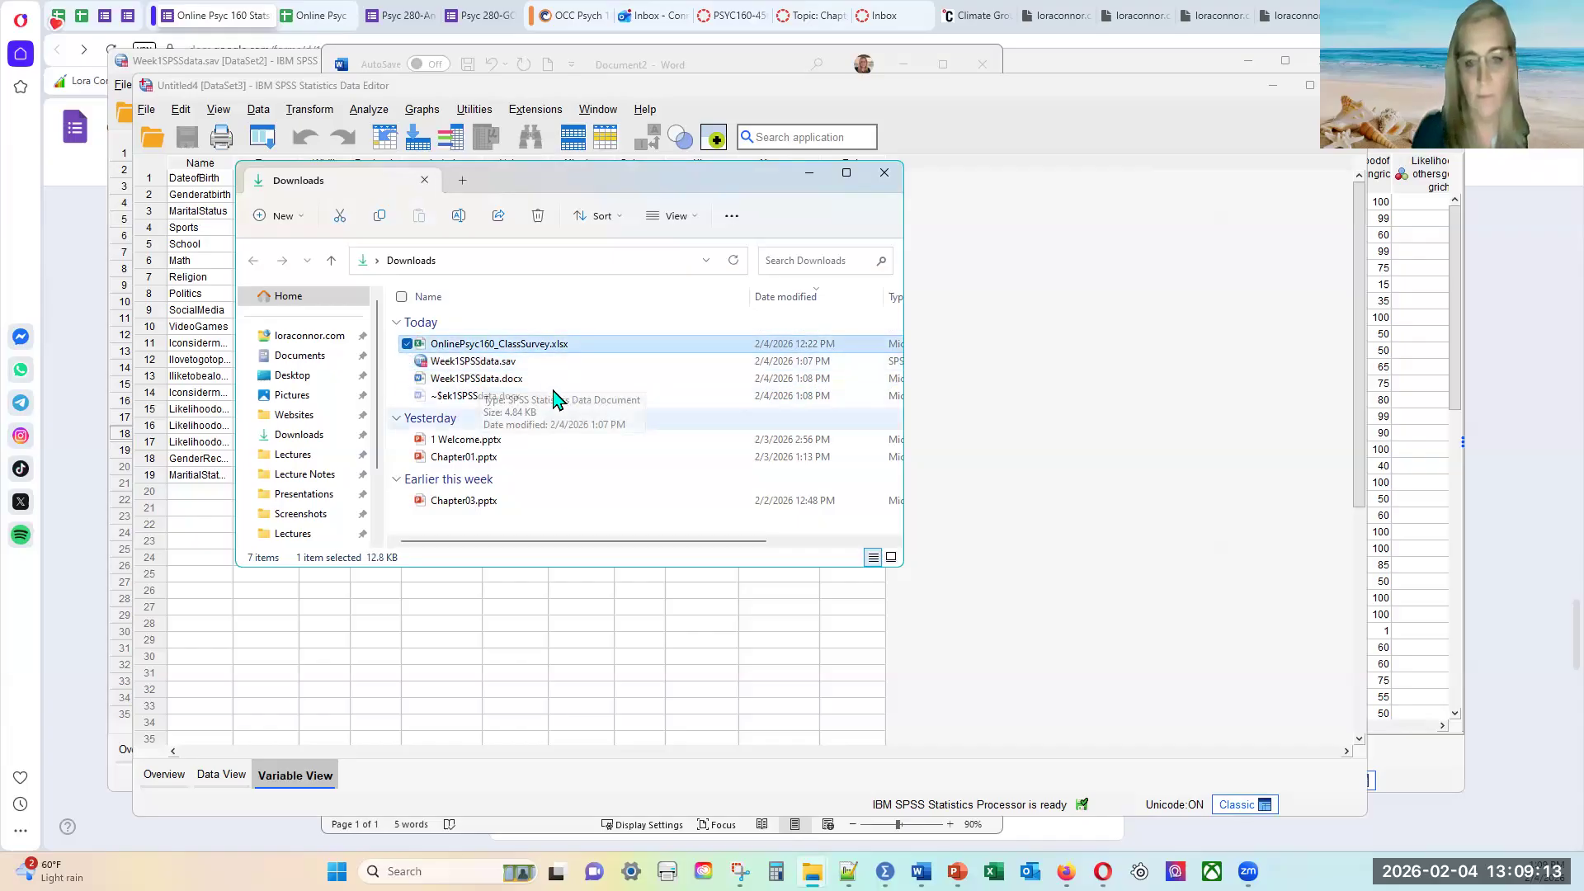